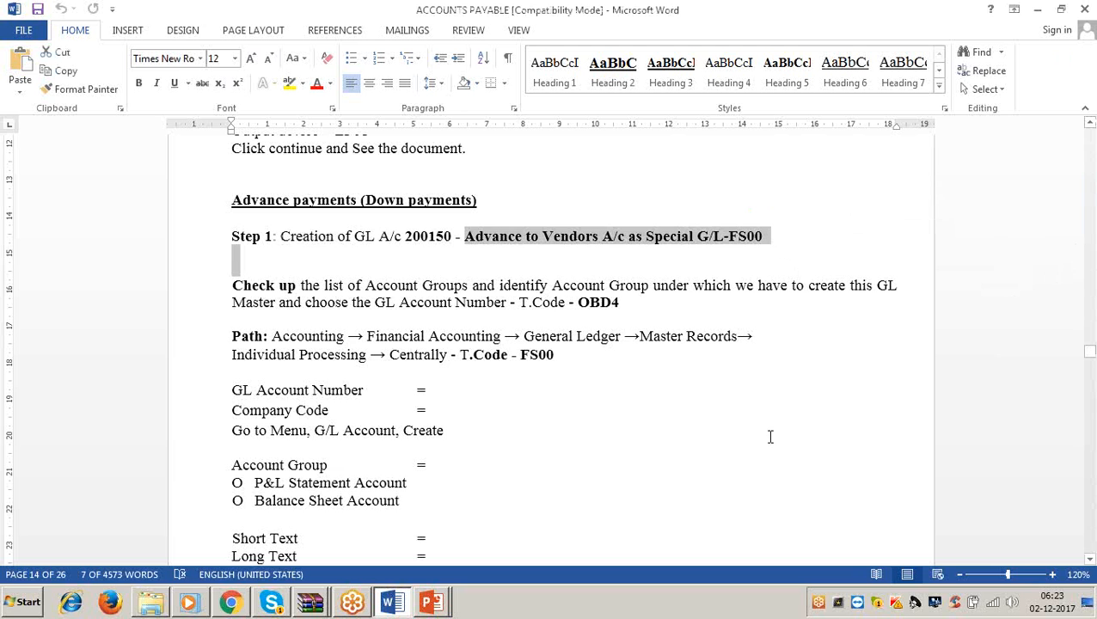
Step: Highlight A/c 200150 in Step 1 of the advance payments notes and minimize the open windows to reach the desktop
{"action": "left_click", "coordinate": [456, 237]}
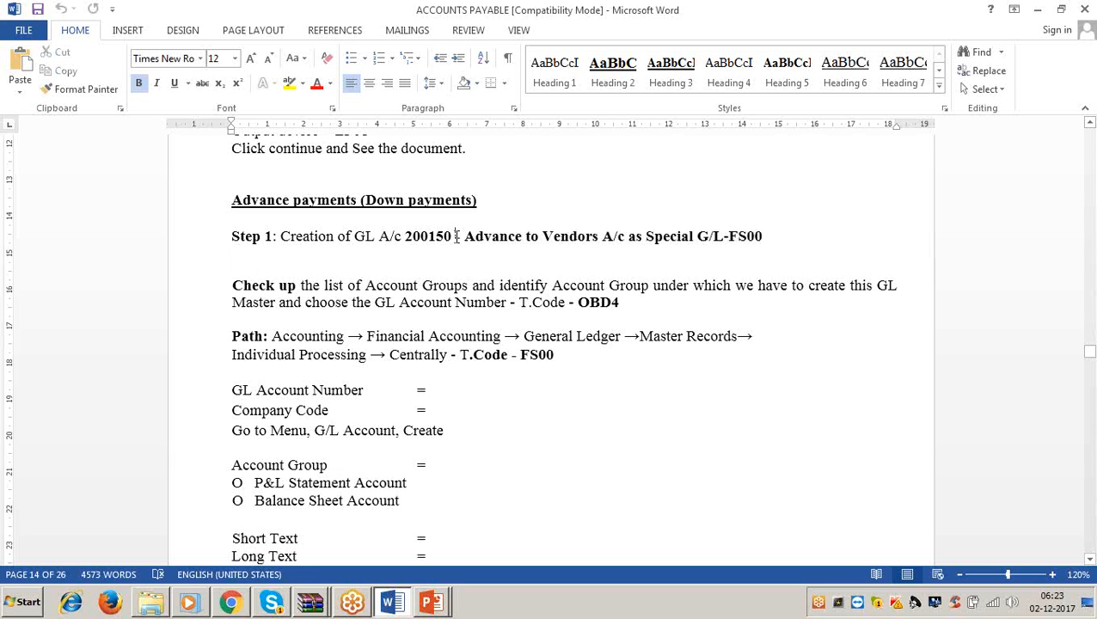
{"action": "left_click_drag", "start_coordinate": [457, 236], "coordinate": [380, 237]}
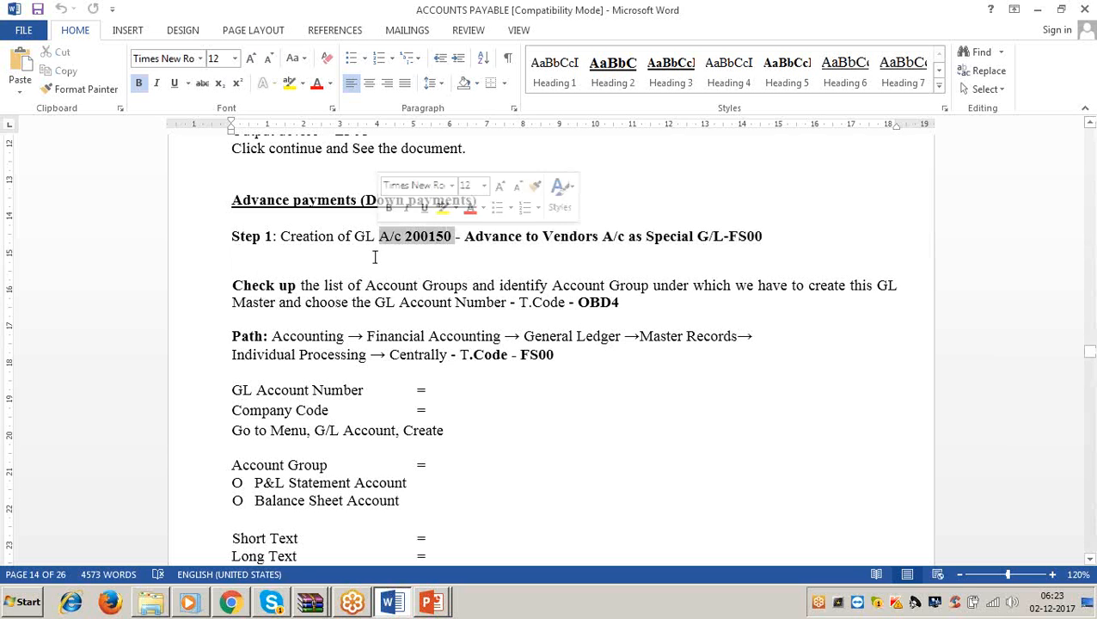
{"action": "left_click", "coordinate": [1038, 9]}
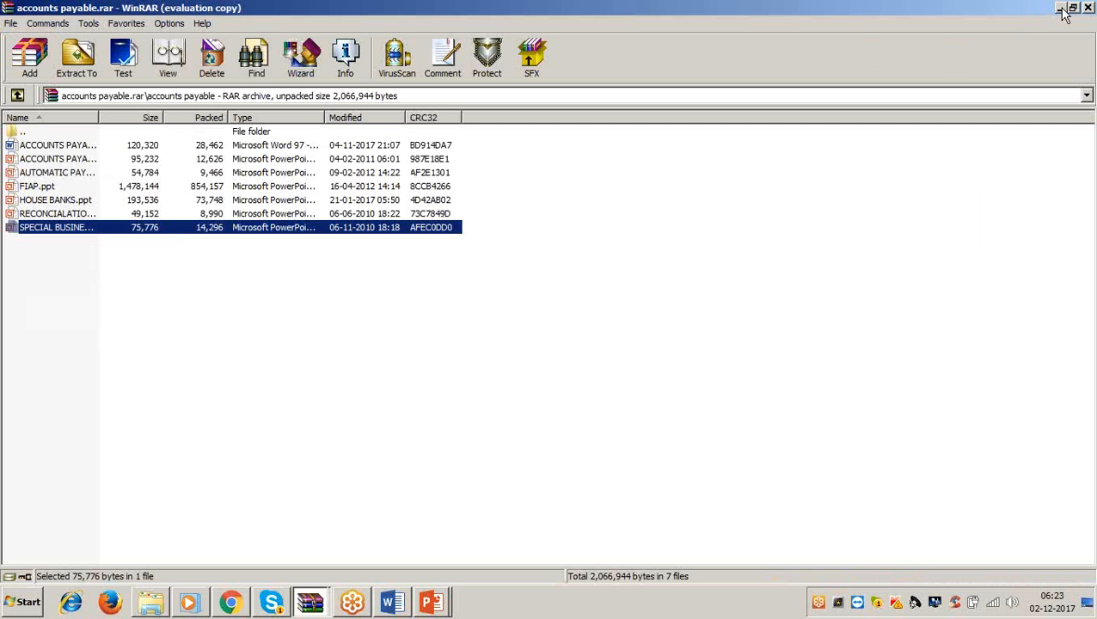
{"action": "left_click", "coordinate": [1060, 8]}
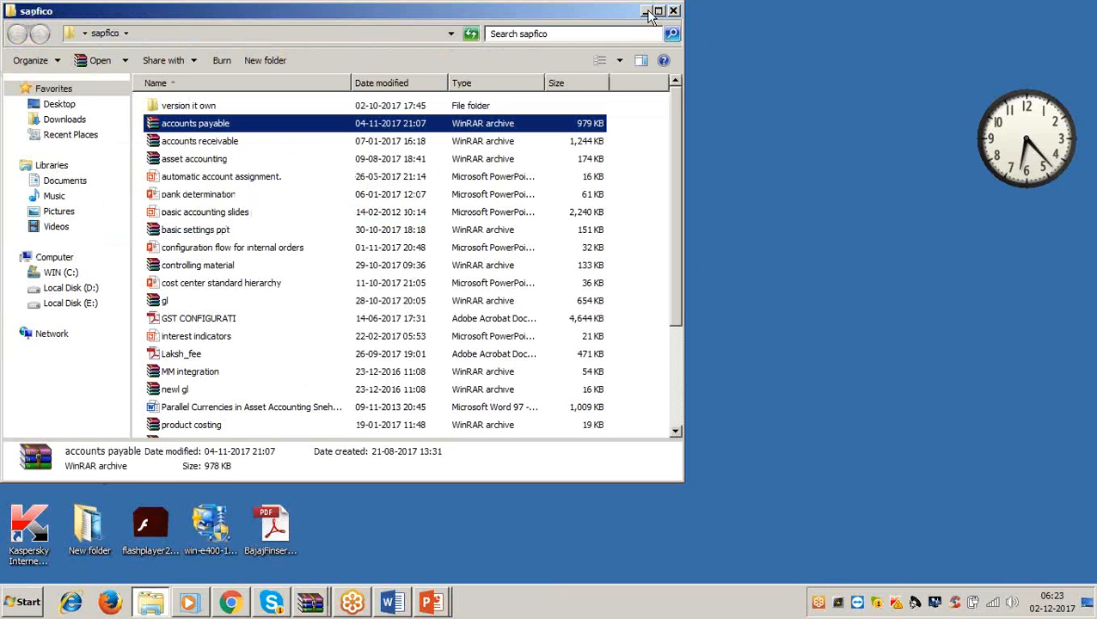
{"action": "left_click", "coordinate": [647, 11]}
Step: Launch SAP Logon and log on to SAP ECC EHP6 with the user name and account password
{"action": "double_click", "coordinate": [68, 108]}
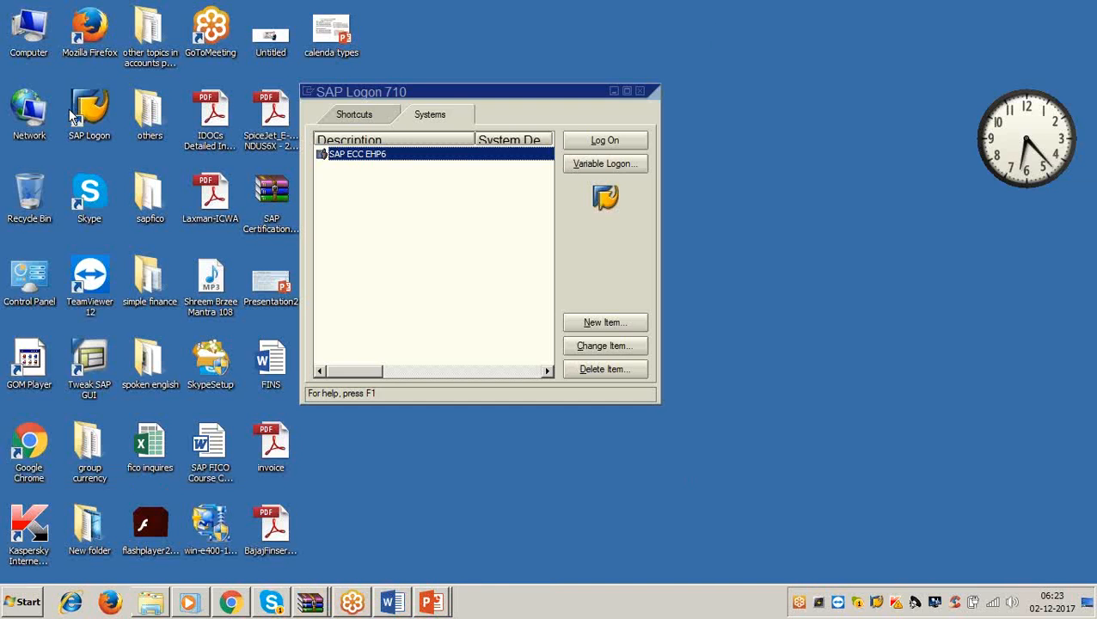
{"action": "left_click", "coordinate": [594, 139]}
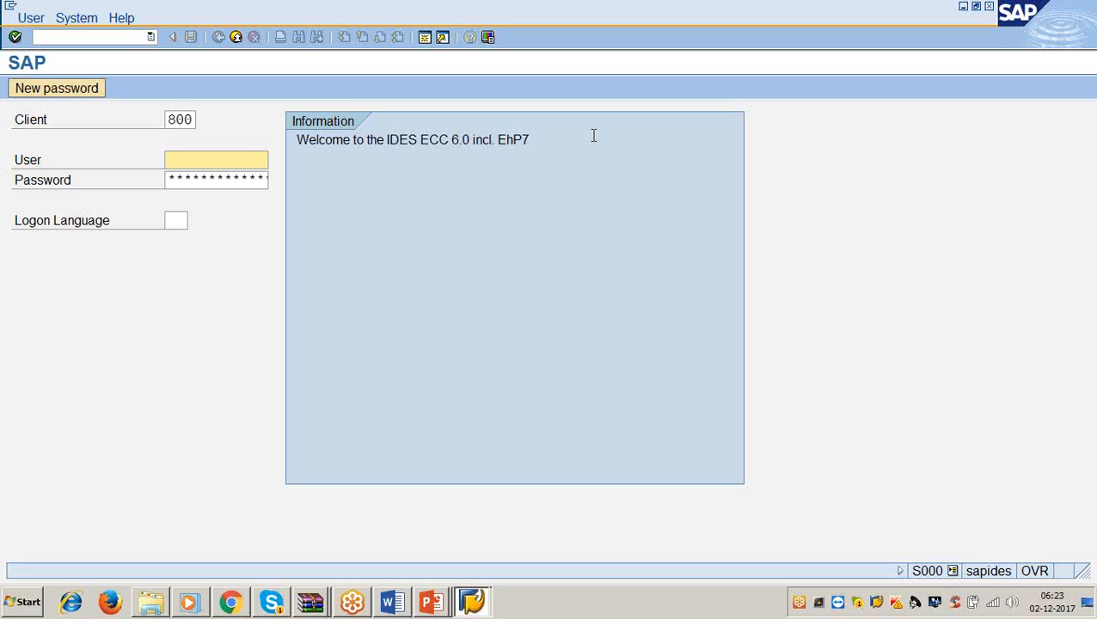
{"action": "type", "text": "lakshman"}
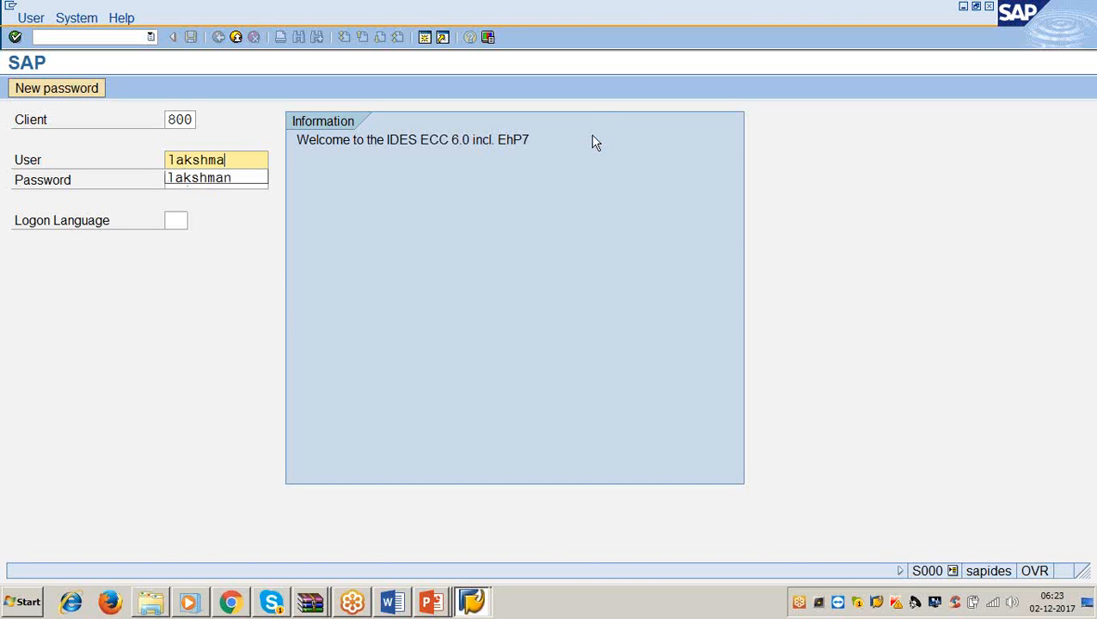
{"action": "key", "text": "Tab"}
{"action": "type", "text": "**********"}
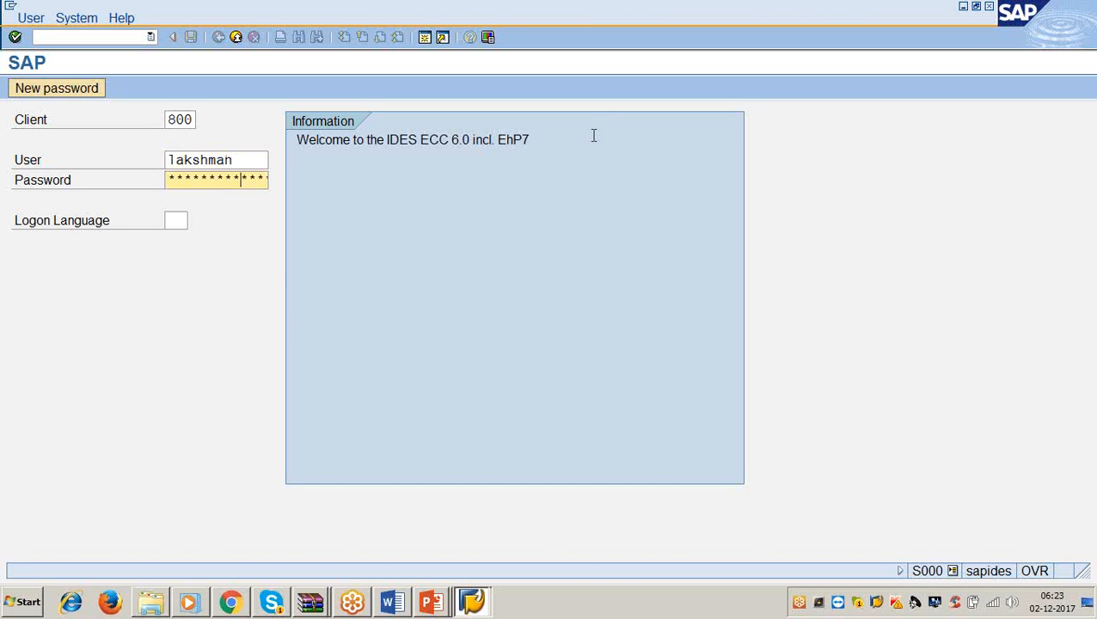
{"action": "key", "text": "Return"}
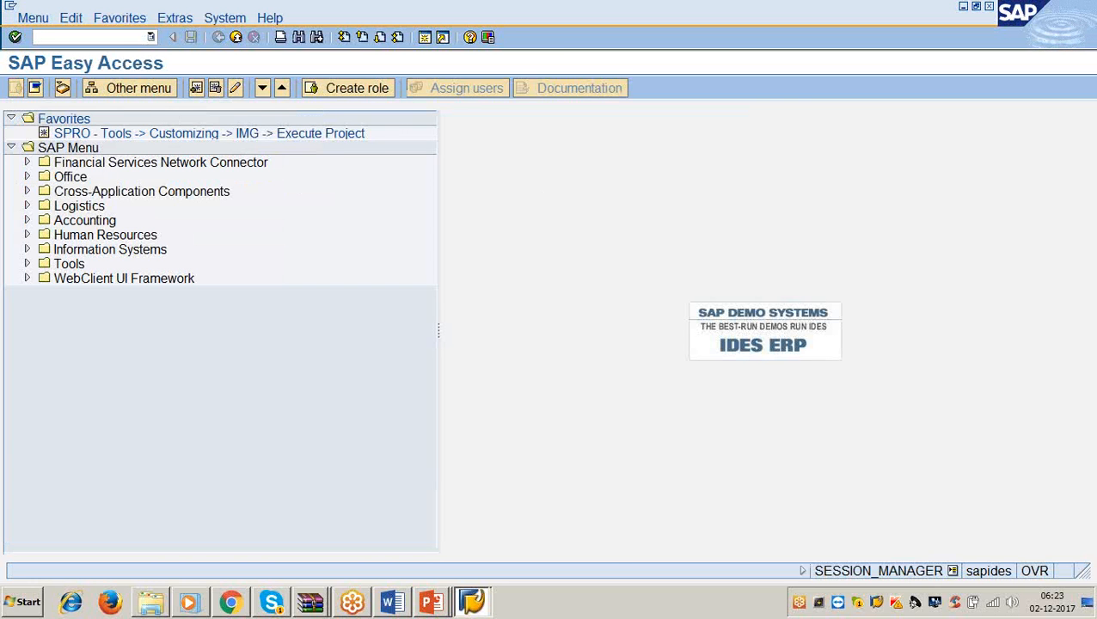
Step: Open transaction FS00 and start creating G/L account 200150 in company code 3366
{"action": "type", "text": "/nfs00"}
{"action": "key", "text": "Return"}
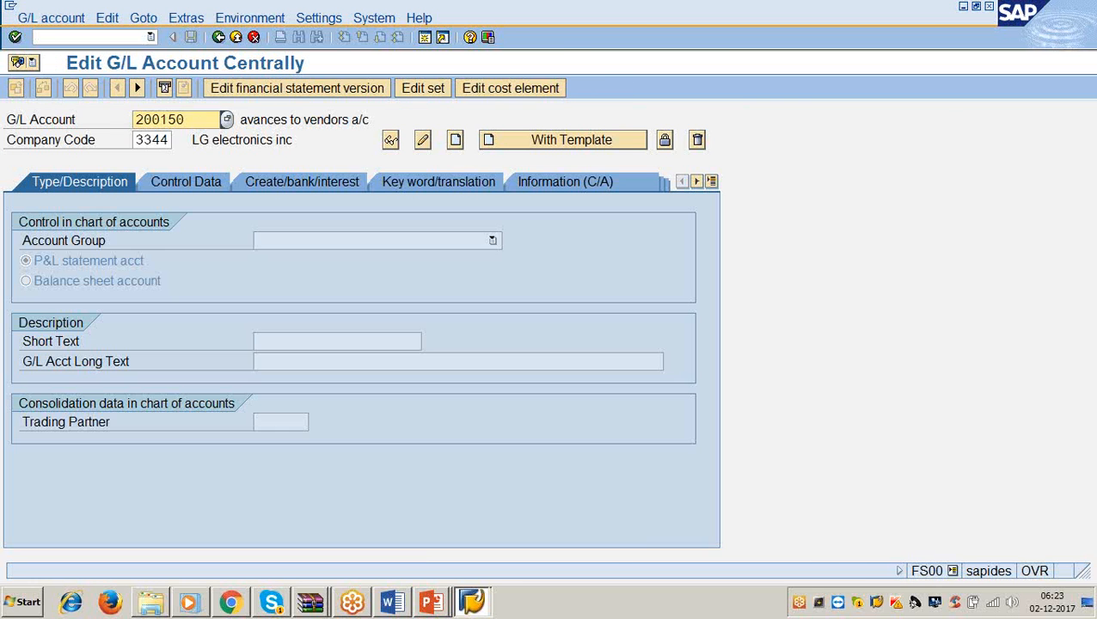
{"action": "left_click", "coordinate": [191, 121]}
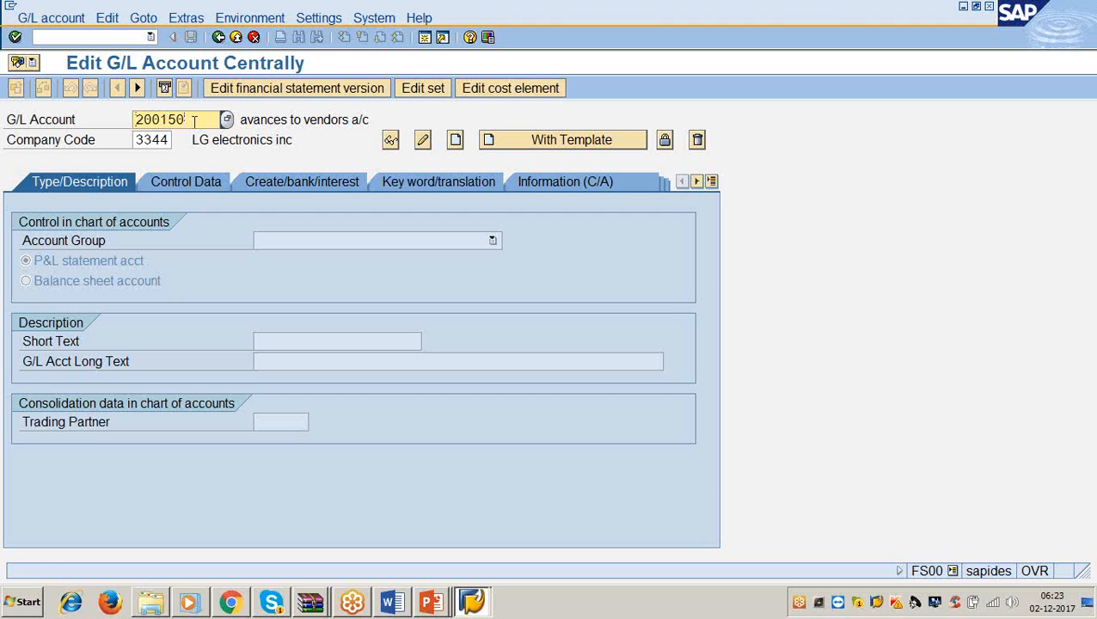
{"action": "key", "text": "BackSpace"}
{"action": "key", "text": "BackSpace"}
{"action": "key", "text": "BackSpace"}
{"action": "type", "text": "150"}
{"action": "key", "text": "Tab"}
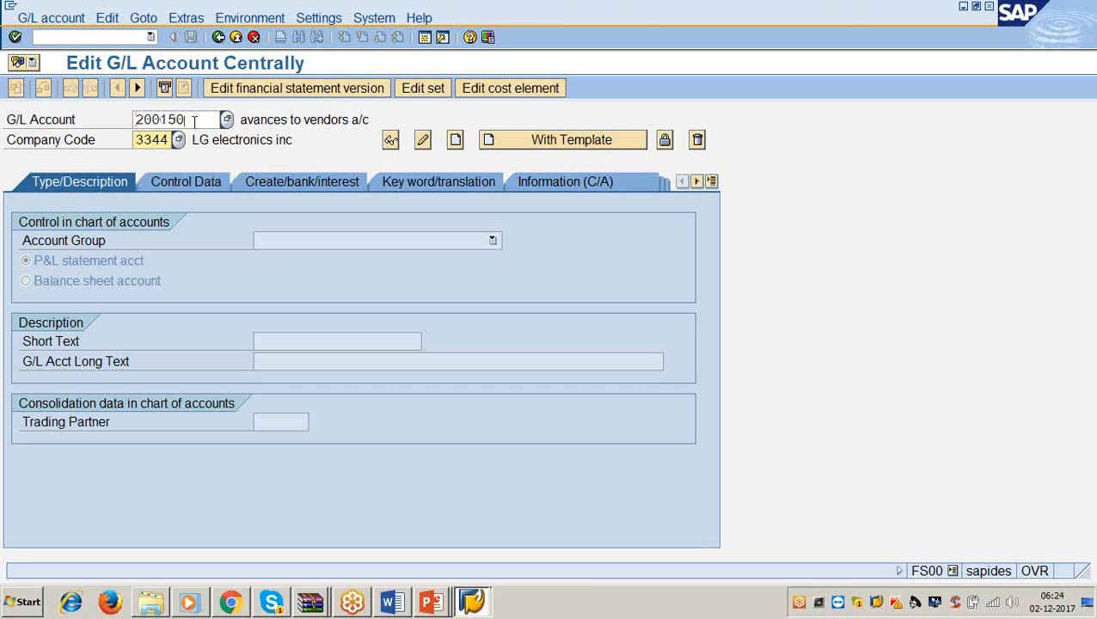
{"action": "type", "text": "66"}
{"action": "left_click", "coordinate": [56, 19]}
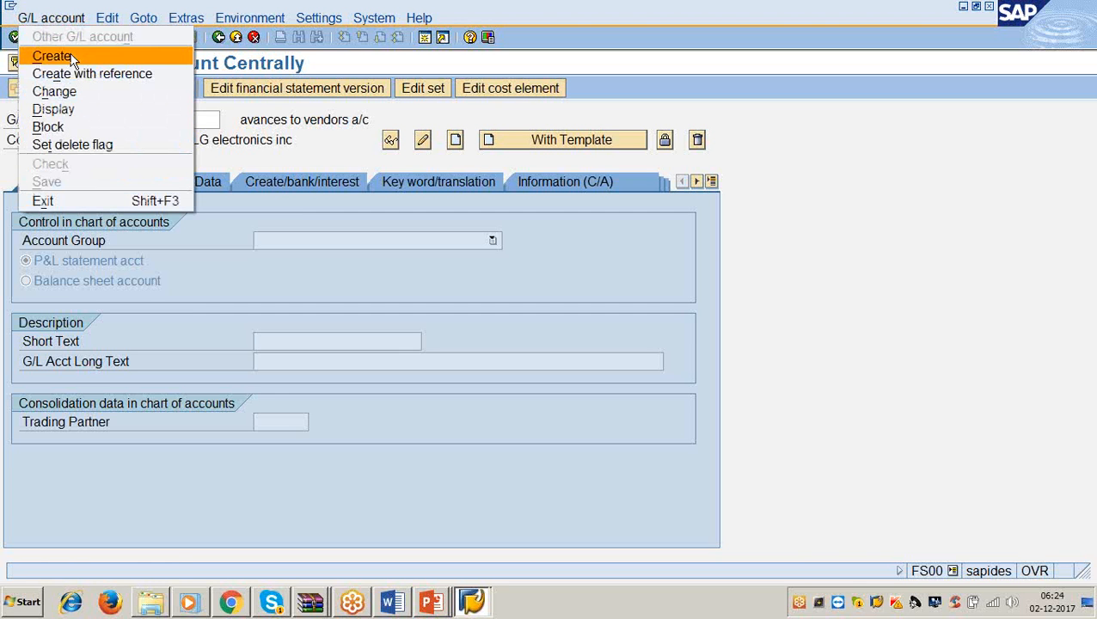
{"action": "left_click", "coordinate": [53, 56]}
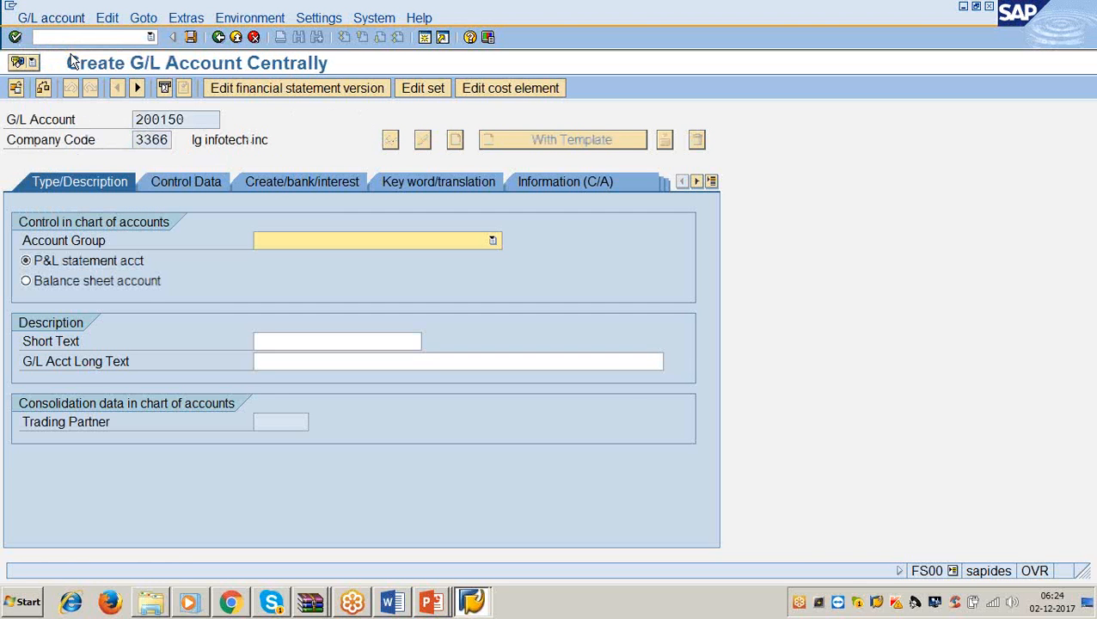
Step: Assign the account group "current assets loan and advanc" and classify the account as a balance sheet account
{"action": "left_click", "coordinate": [492, 241]}
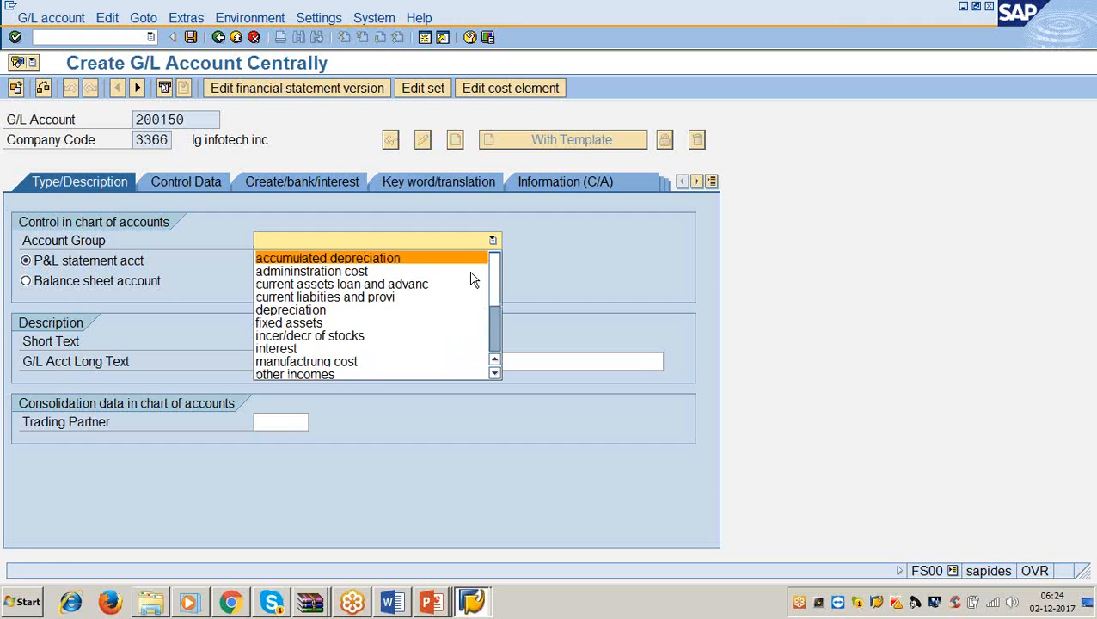
{"action": "left_click", "coordinate": [465, 285]}
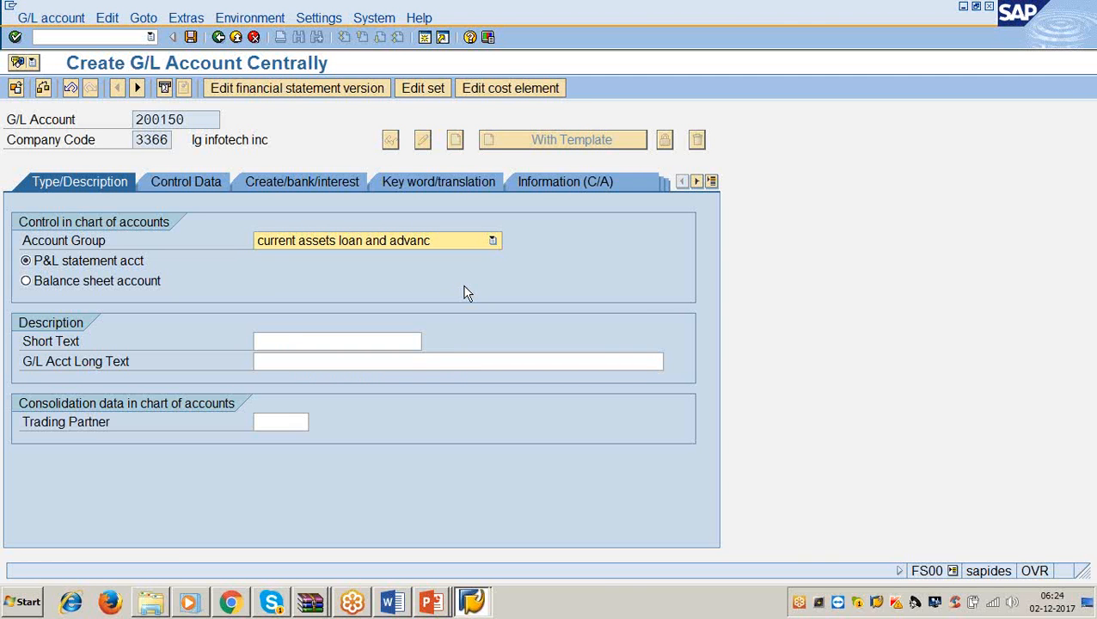
{"action": "left_click", "coordinate": [61, 280]}
Step: Enter the short text "adv to vendors a/c" and the G/L account long text "advances to vendors a/c"
{"action": "left_click", "coordinate": [280, 341]}
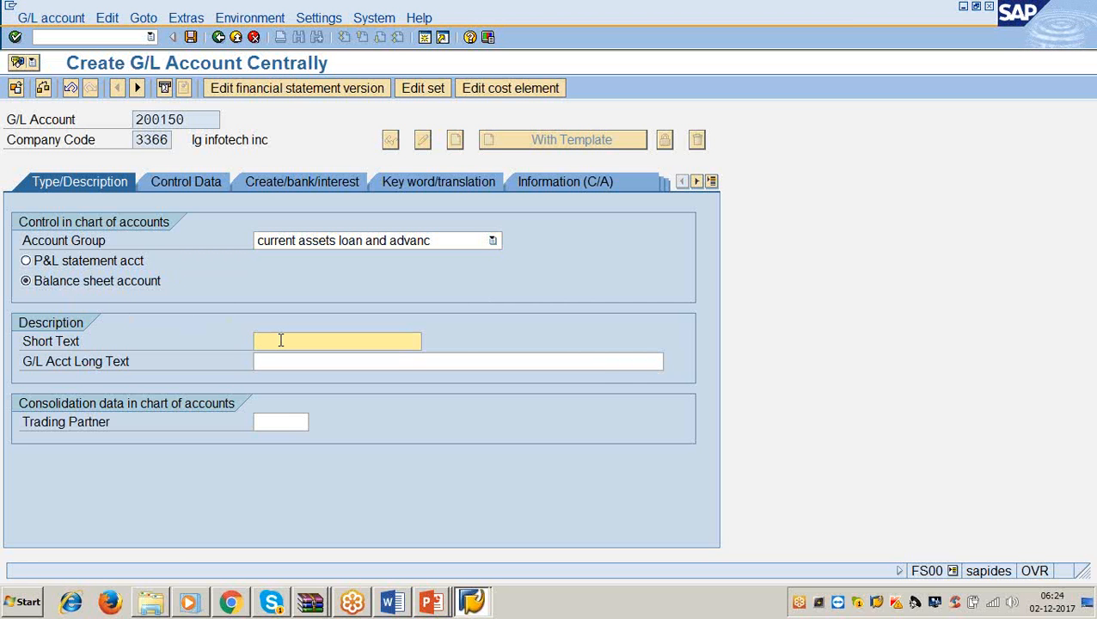
{"action": "type", "text": "adv to vend"}
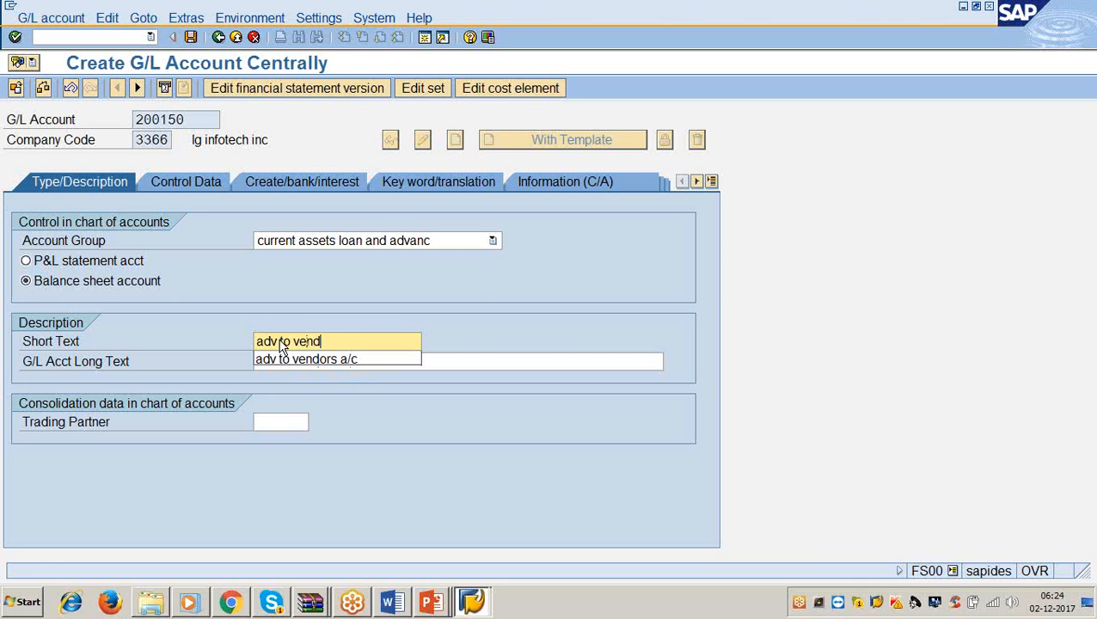
{"action": "type", "text": "ors a/c"}
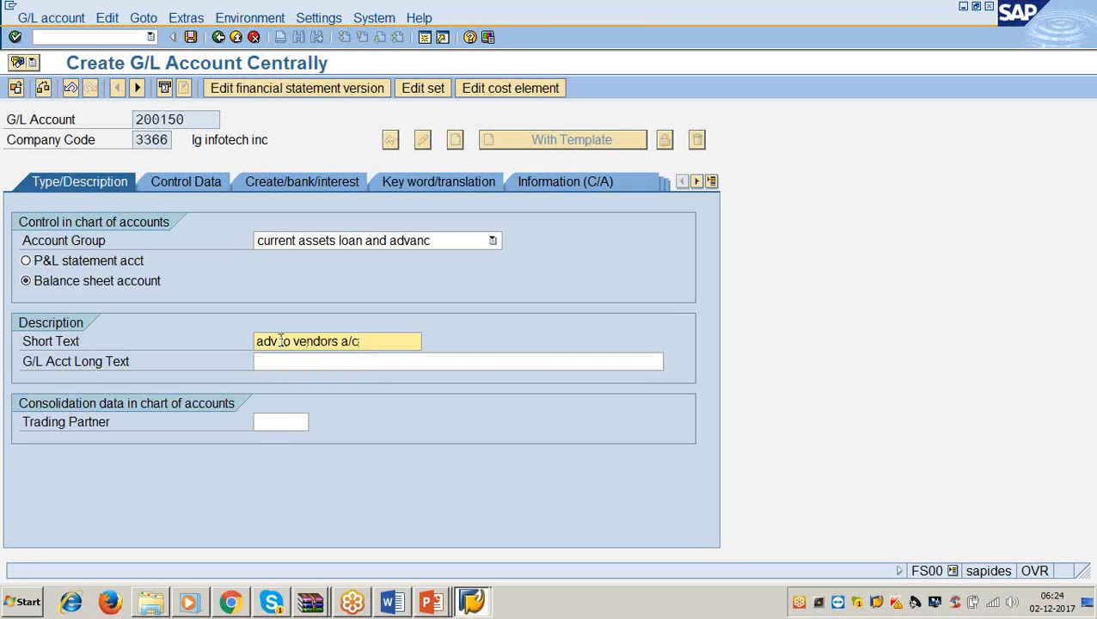
{"action": "key", "text": "Tab"}
{"action": "type", "text": "advance"}
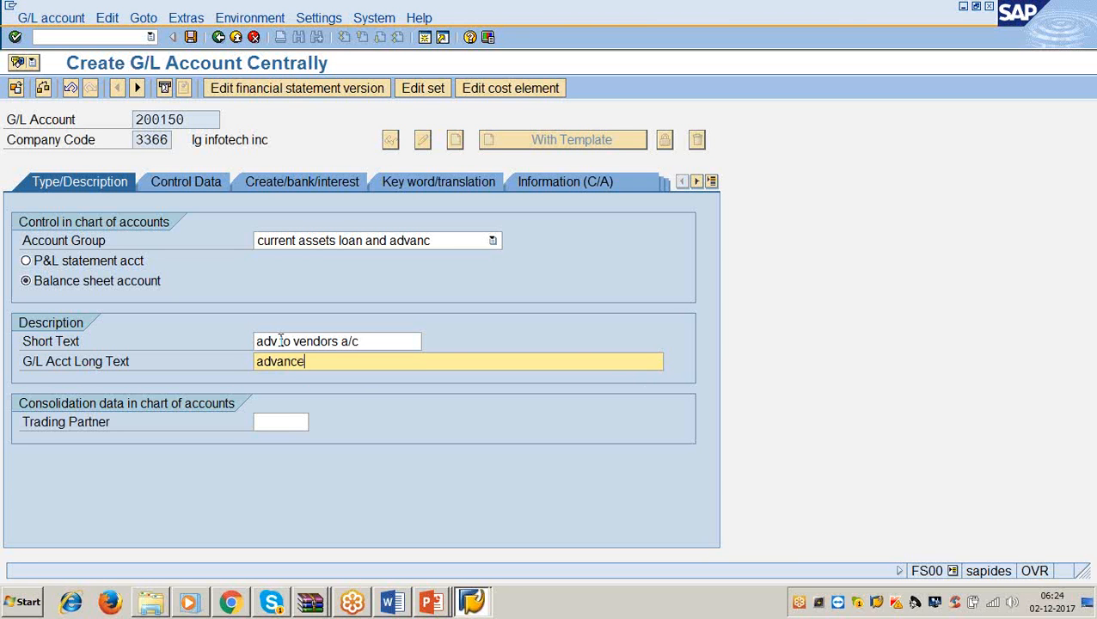
{"action": "type", "text": "s to vendors a/c"}
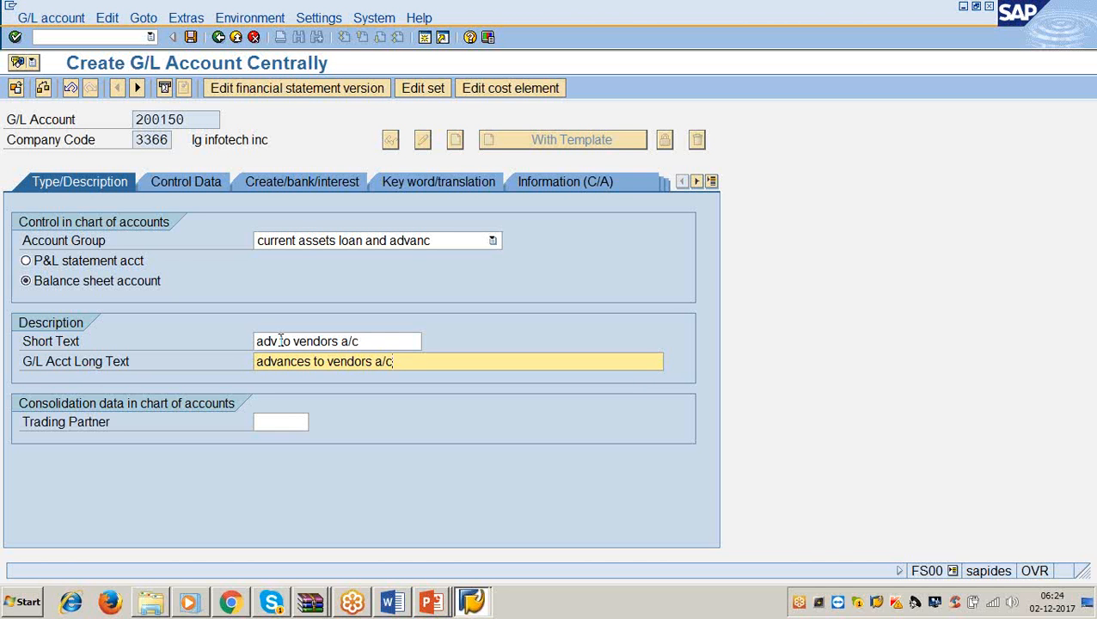
Step: In the account's control data, set the reconciliation account type to Vendors
{"action": "left_click", "coordinate": [195, 184]}
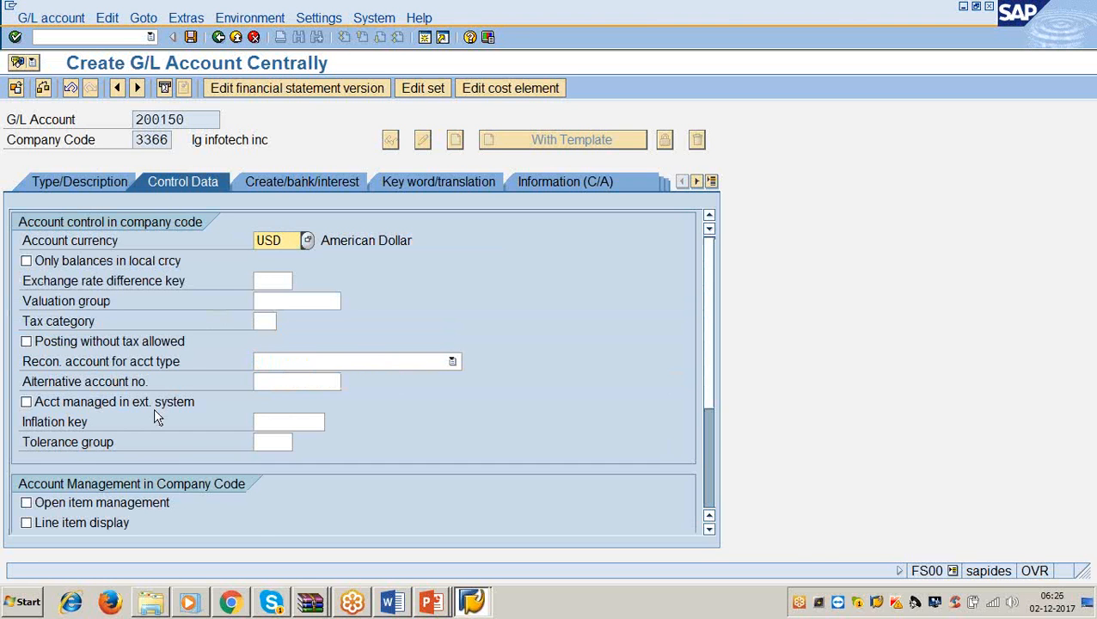
{"action": "left_click", "coordinate": [56, 528]}
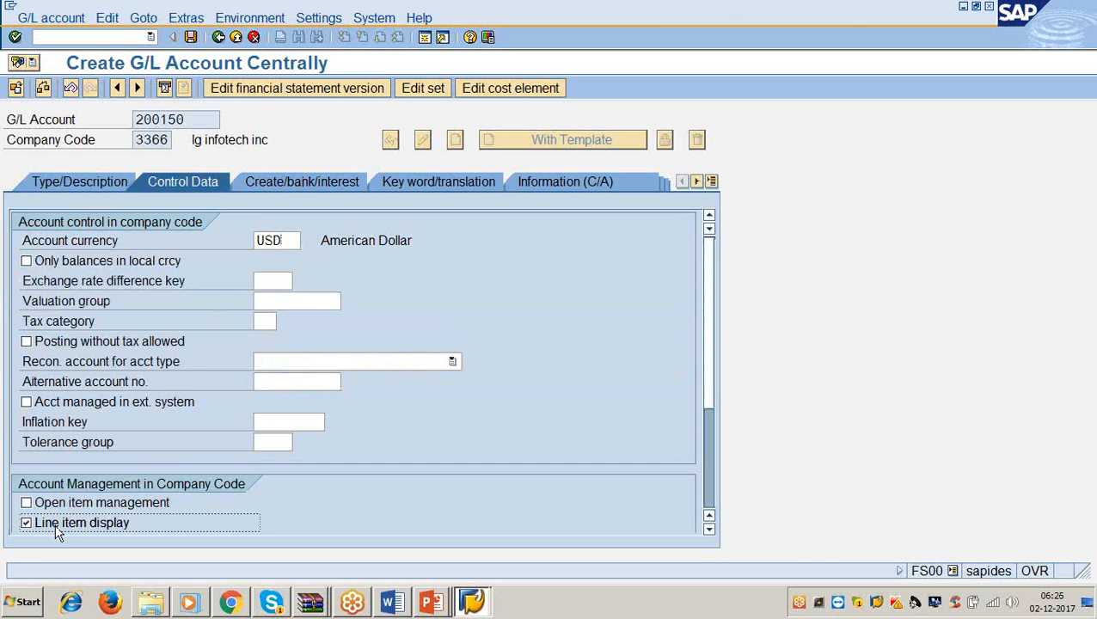
{"action": "left_click", "coordinate": [57, 528]}
{"action": "left_click", "coordinate": [57, 529]}
{"action": "left_click", "coordinate": [57, 528]}
{"action": "left_click", "coordinate": [453, 363]}
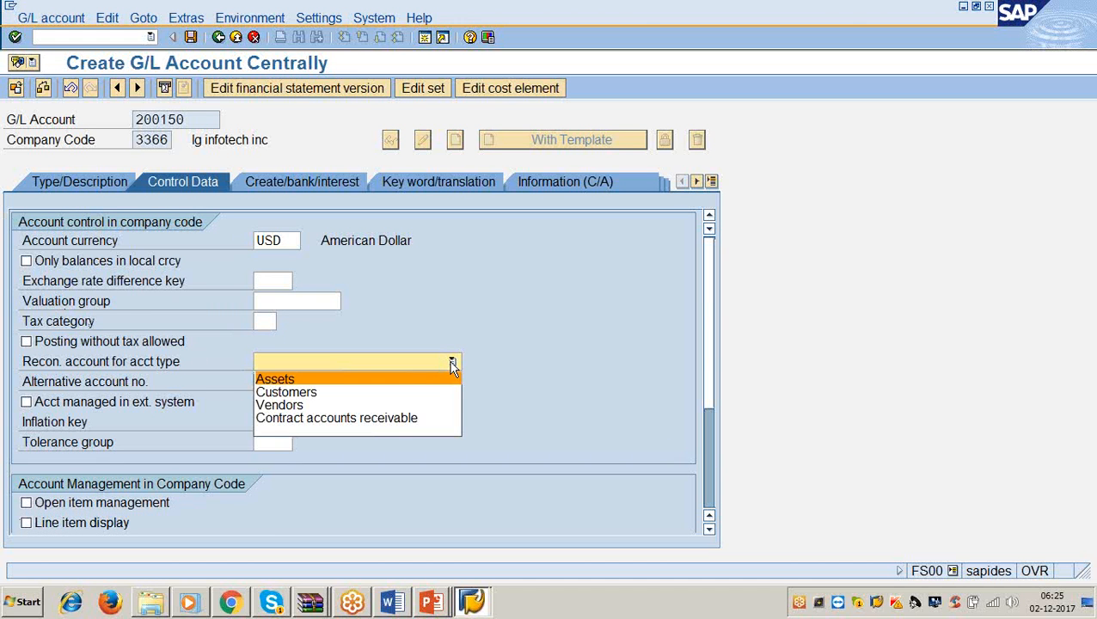
{"action": "left_click", "coordinate": [413, 405]}
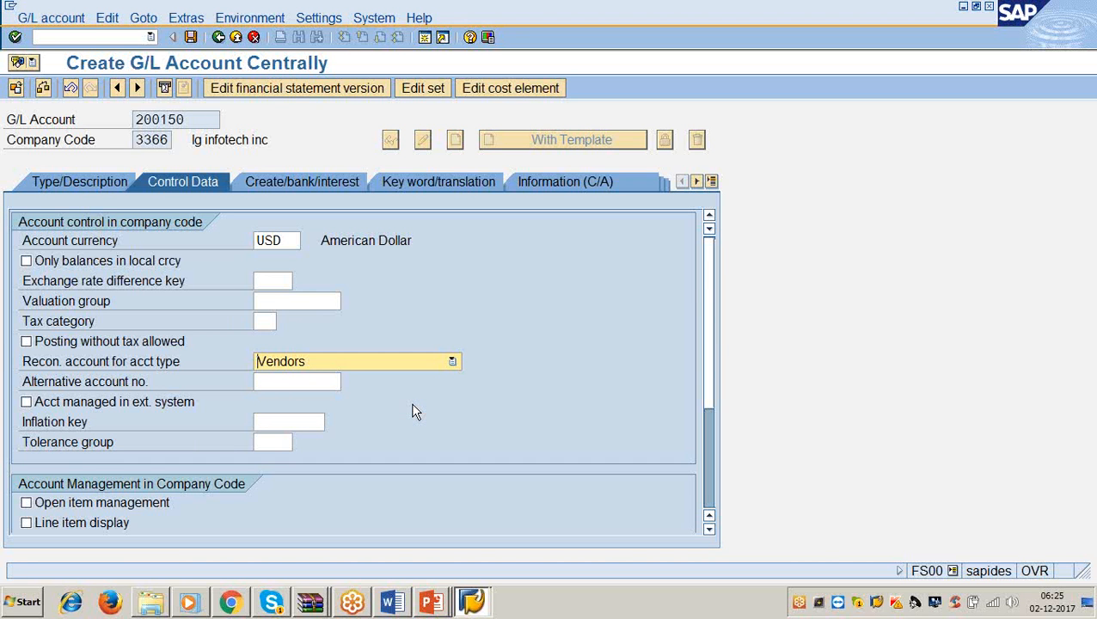
Step: Enable line item display for the account and set its sort key to 012
{"action": "left_click", "coordinate": [26, 525]}
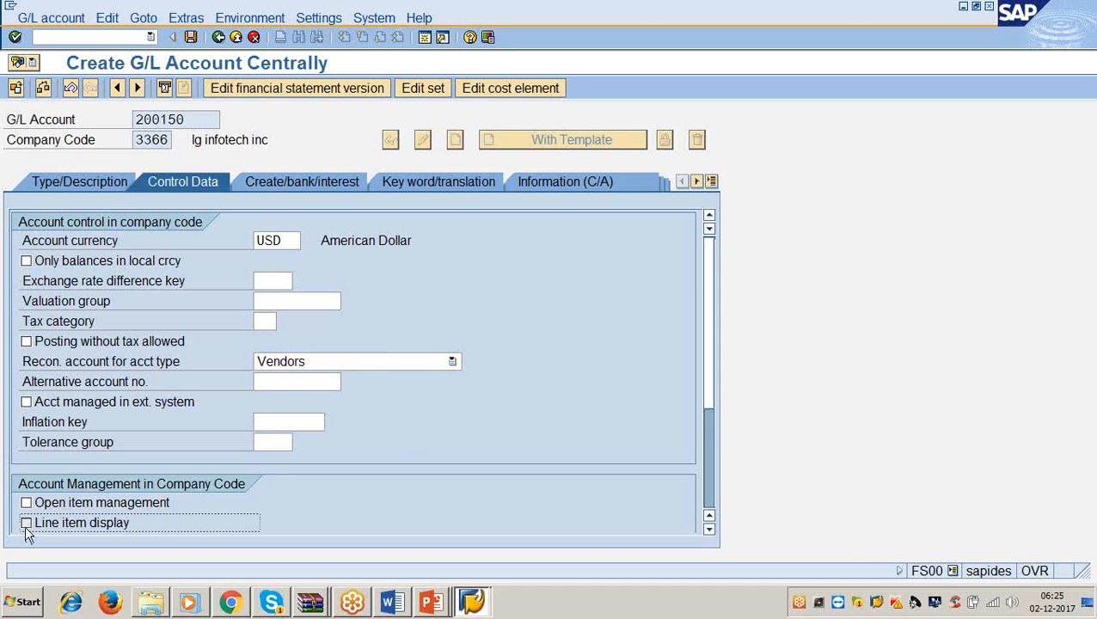
{"action": "left_click", "coordinate": [708, 530]}
{"action": "left_click", "coordinate": [708, 530]}
{"action": "left_click", "coordinate": [709, 530]}
{"action": "left_click", "coordinate": [708, 530]}
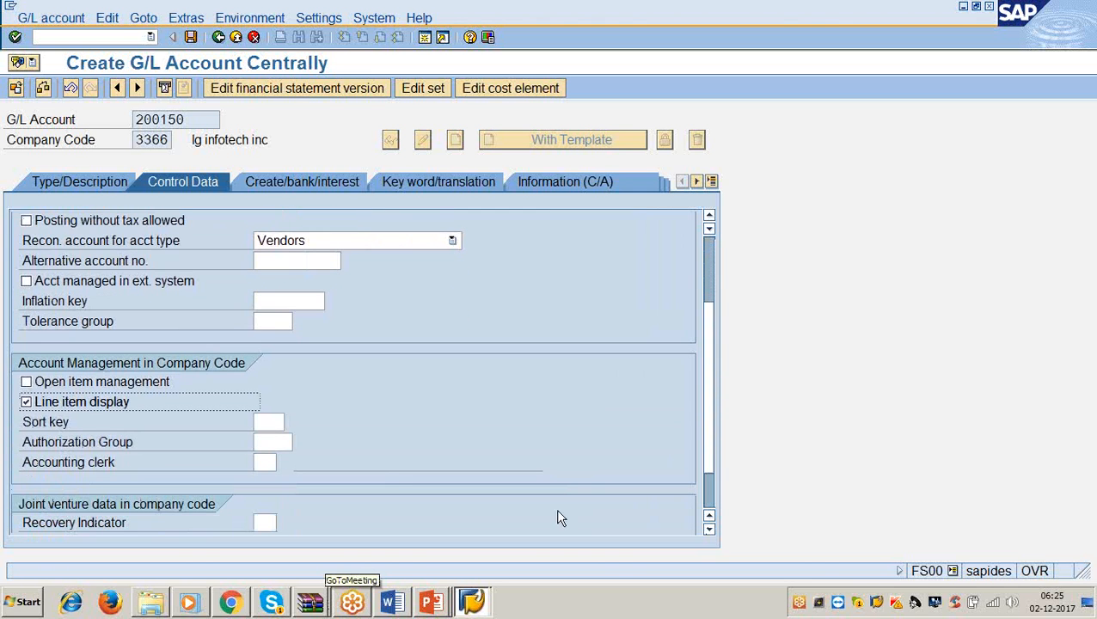
{"action": "left_click", "coordinate": [276, 421]}
{"action": "type", "text": "012"}
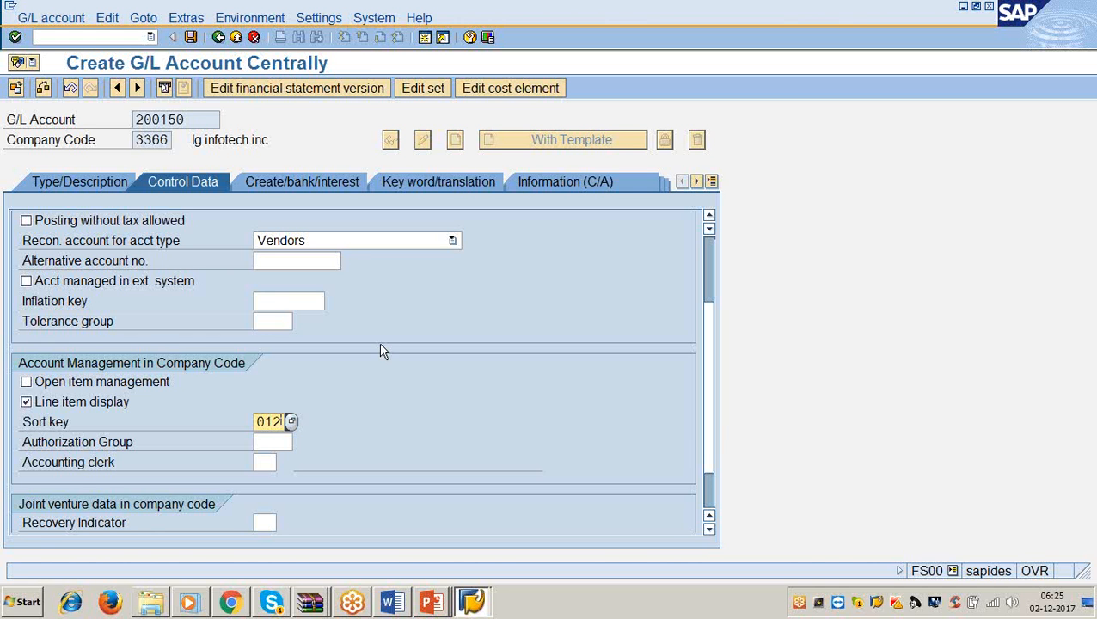
Step: Set the field status group to G067 and save the new G/L account
{"action": "left_click", "coordinate": [300, 184]}
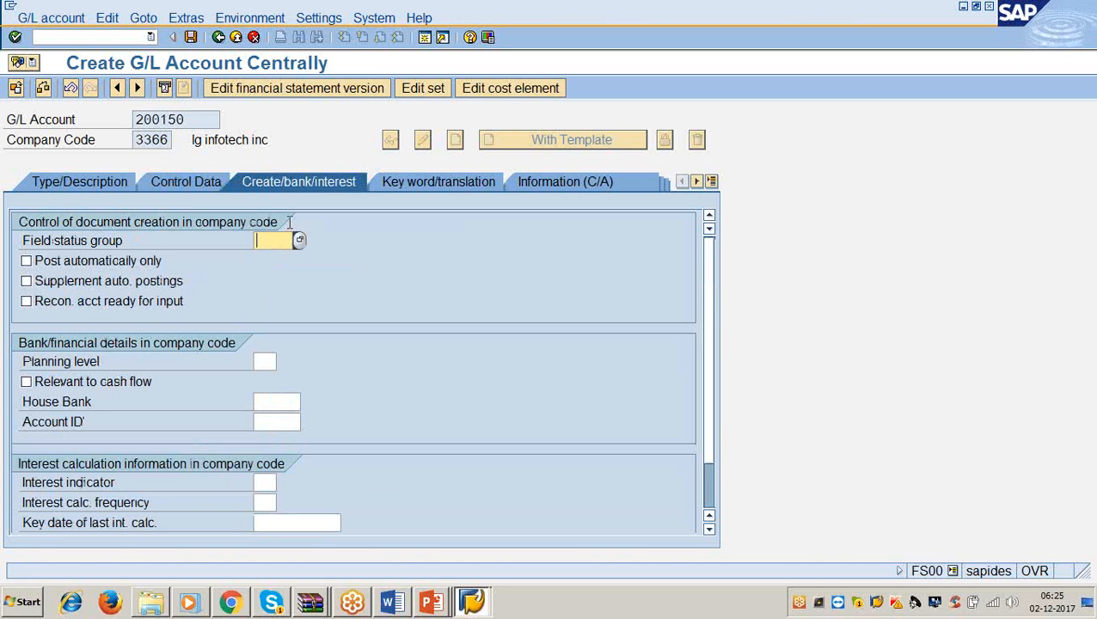
{"action": "type", "text": "g067"}
{"action": "left_click", "coordinate": [191, 37]}
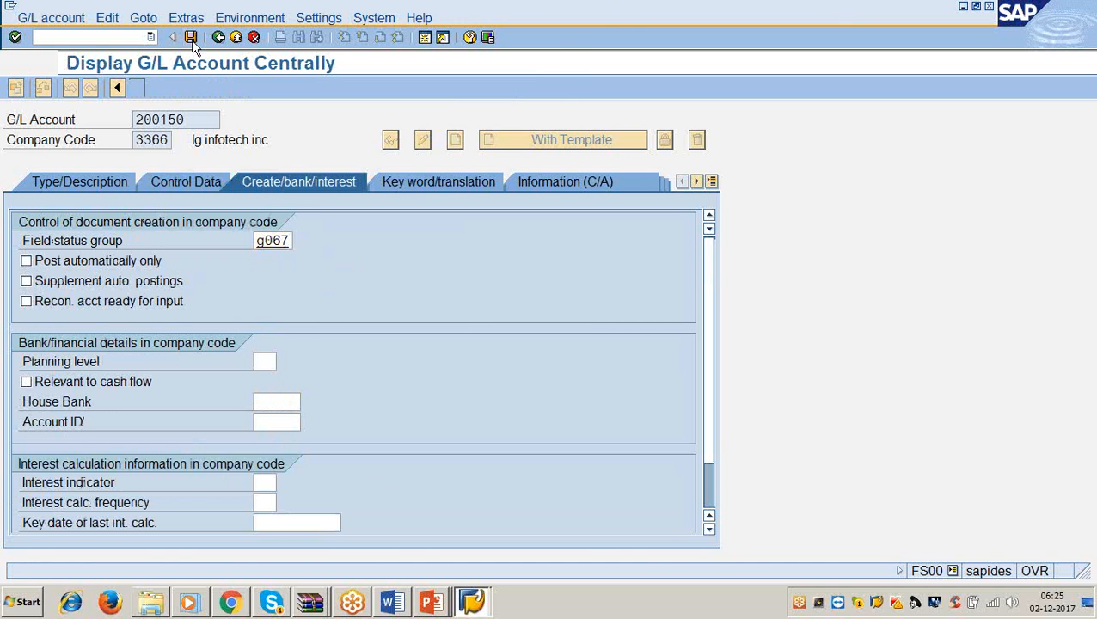
Step: Switch to the Word notes and review Step 2 on associating Sundry Creditors with Advance to Vendors A/c
{"action": "left_click", "coordinate": [392, 605]}
{"action": "scroll", "coordinate": [360, 416], "scroll_direction": "down", "scroll_amount": 10}
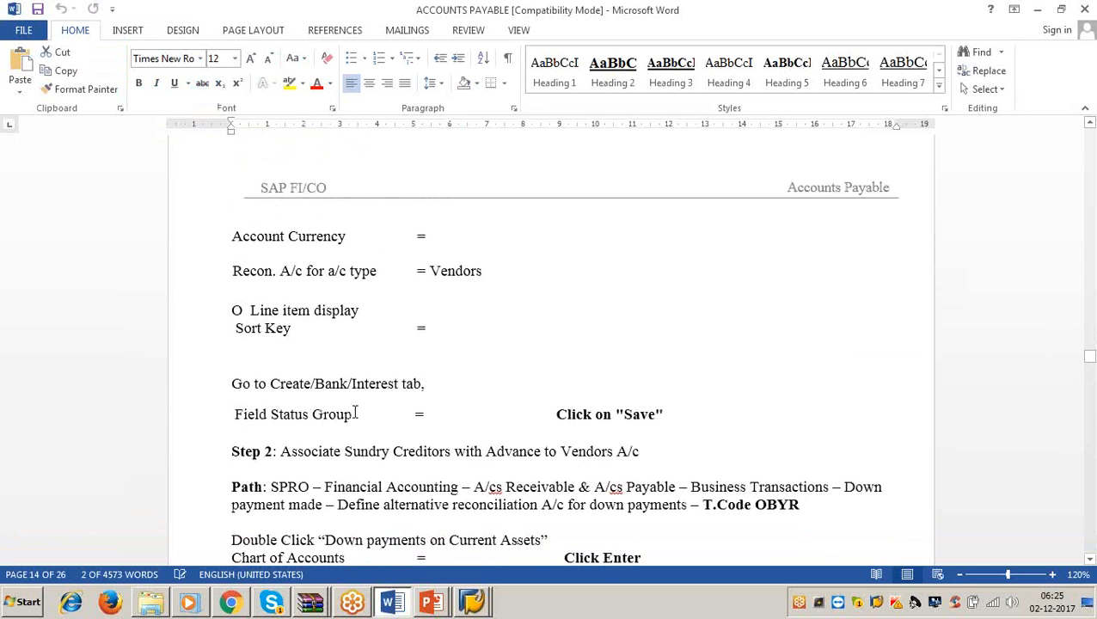
{"action": "scroll", "coordinate": [356, 414], "scroll_direction": "down", "scroll_amount": 3}
{"action": "left_click_drag", "start_coordinate": [345, 315], "coordinate": [663, 318]}
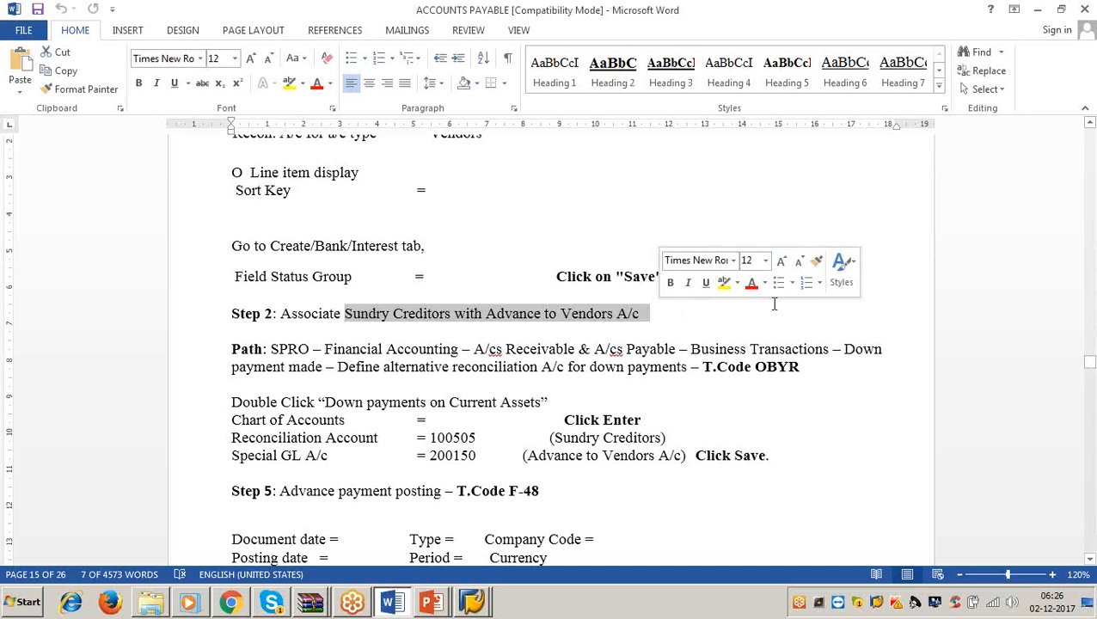
{"action": "left_click", "coordinate": [808, 370]}
Step: Return to SAP and open transaction OBYR for the alternative reconciliation account for down payments
{"action": "left_click", "coordinate": [1038, 9]}
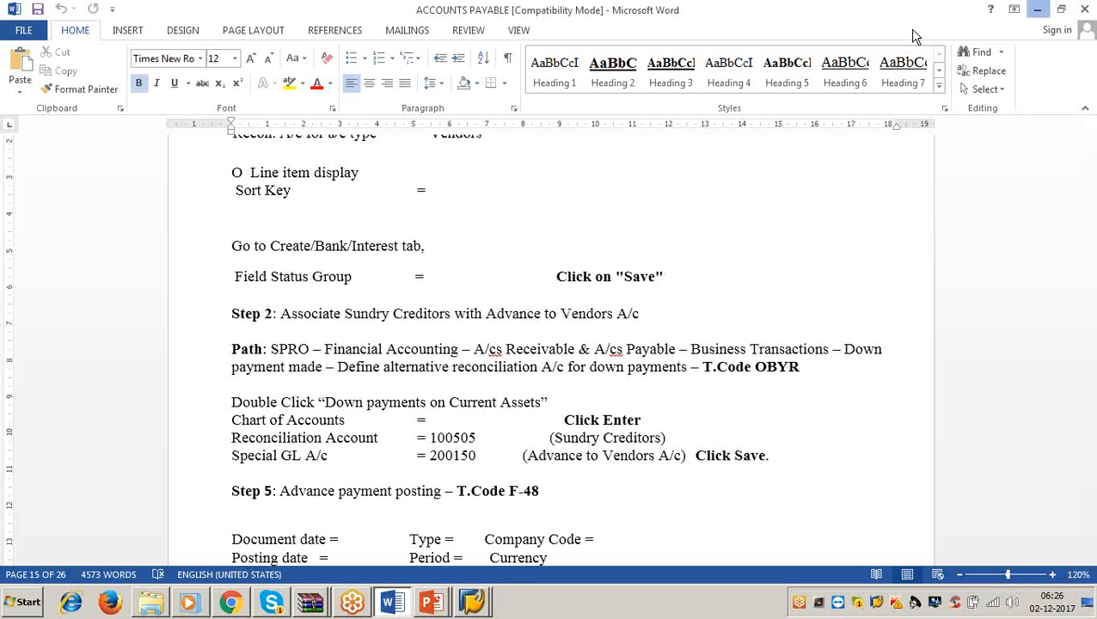
{"action": "left_click", "coordinate": [84, 36]}
{"action": "type", "text": "/nobyr"}
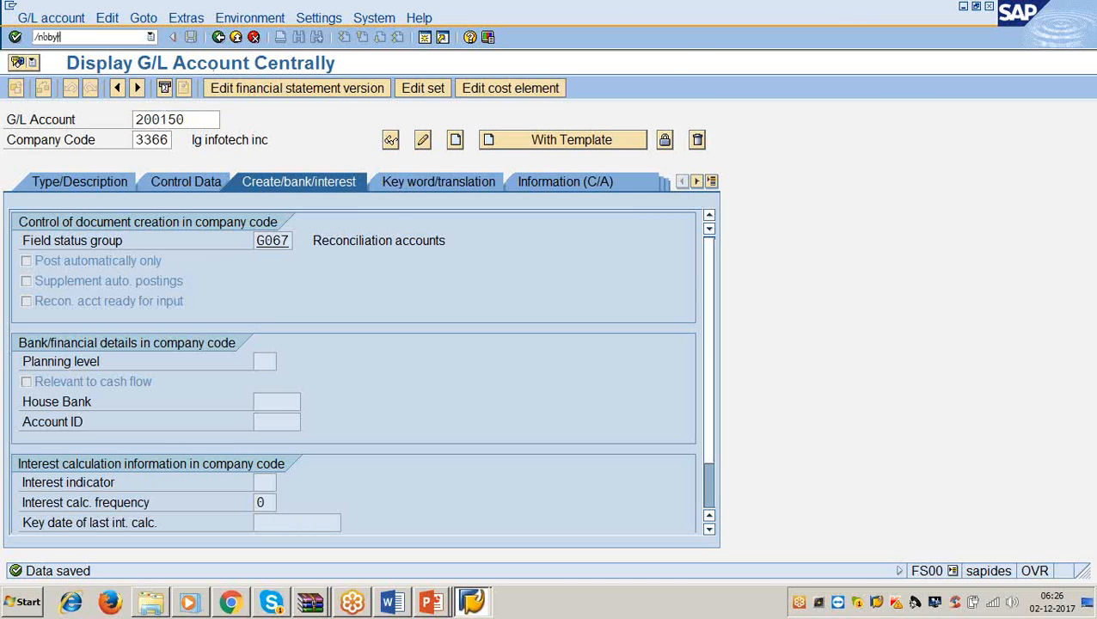
{"action": "key", "text": "Return"}
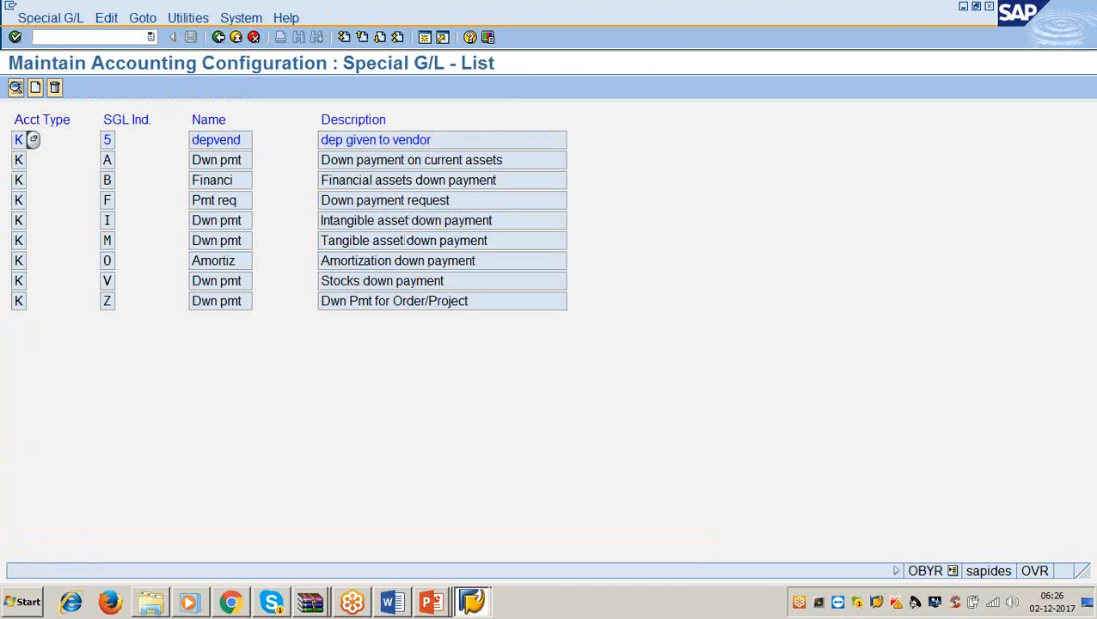
{"action": "left_click", "coordinate": [111, 161]}
{"action": "left_click", "coordinate": [34, 87]}
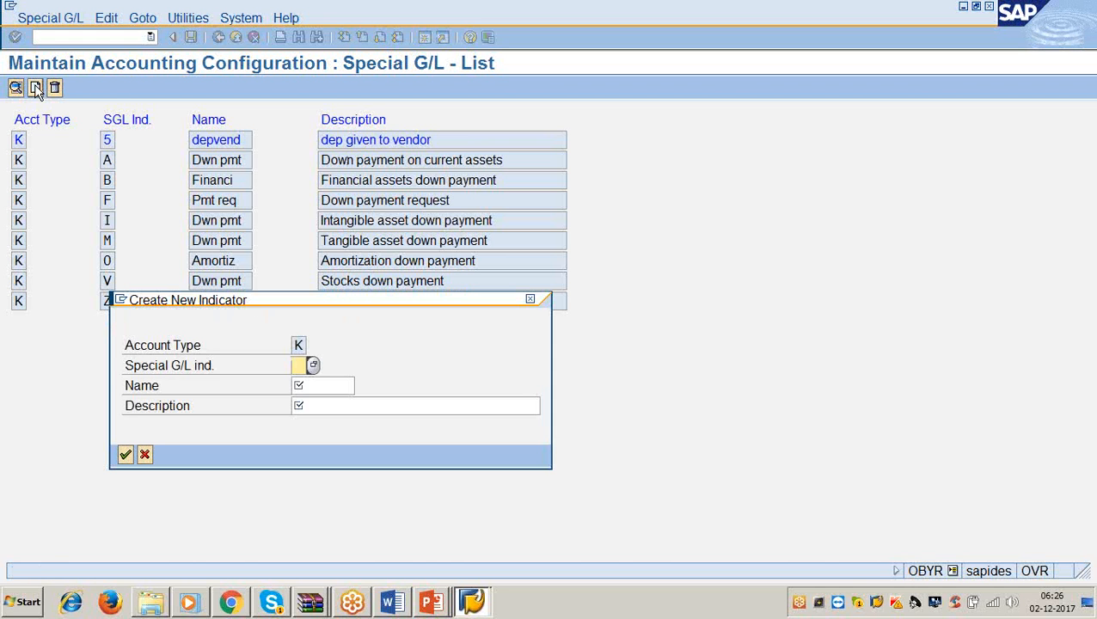
{"action": "left_click", "coordinate": [144, 455]}
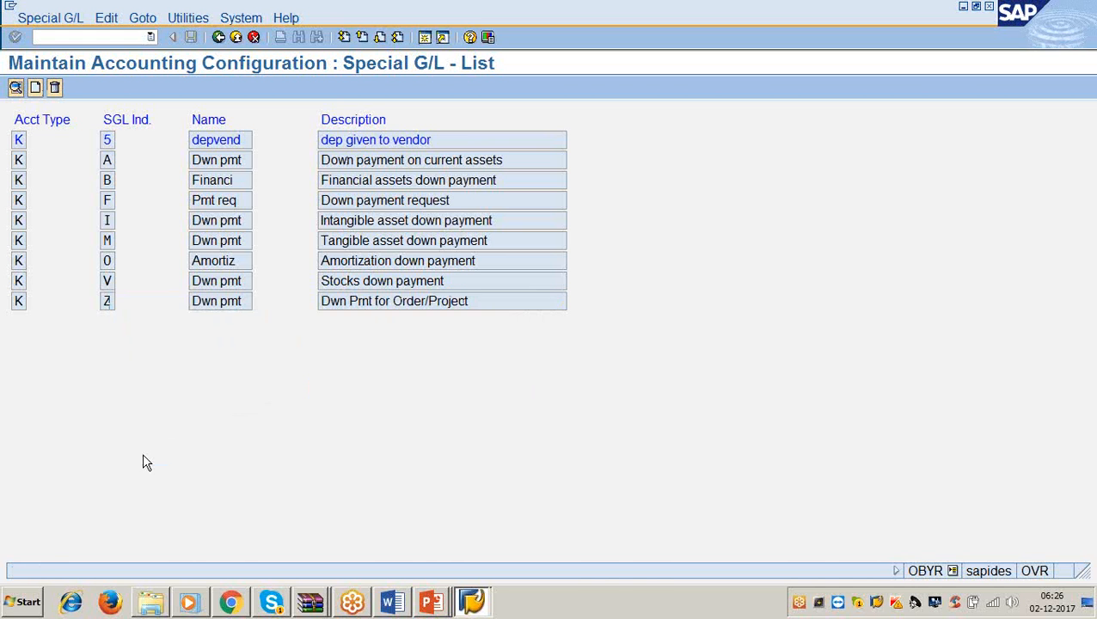
Step: For down payments on current assets in chart of accounts 3366, assign special G/L account 200150 to reconciliation account 100505 and save
{"action": "double_click", "coordinate": [217, 160]}
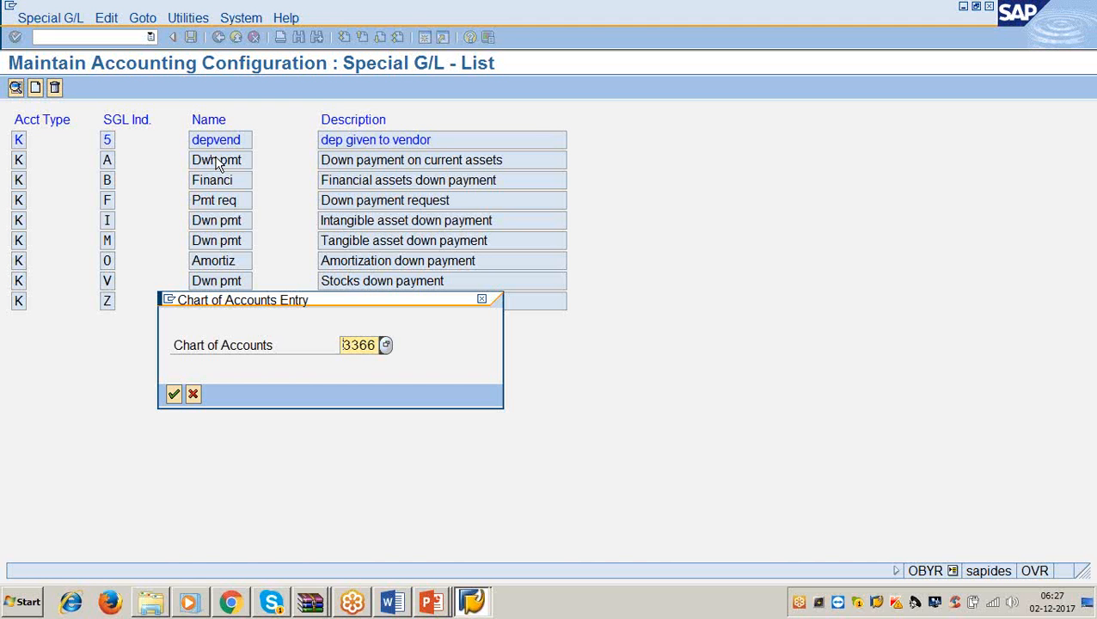
{"action": "left_click", "coordinate": [178, 394]}
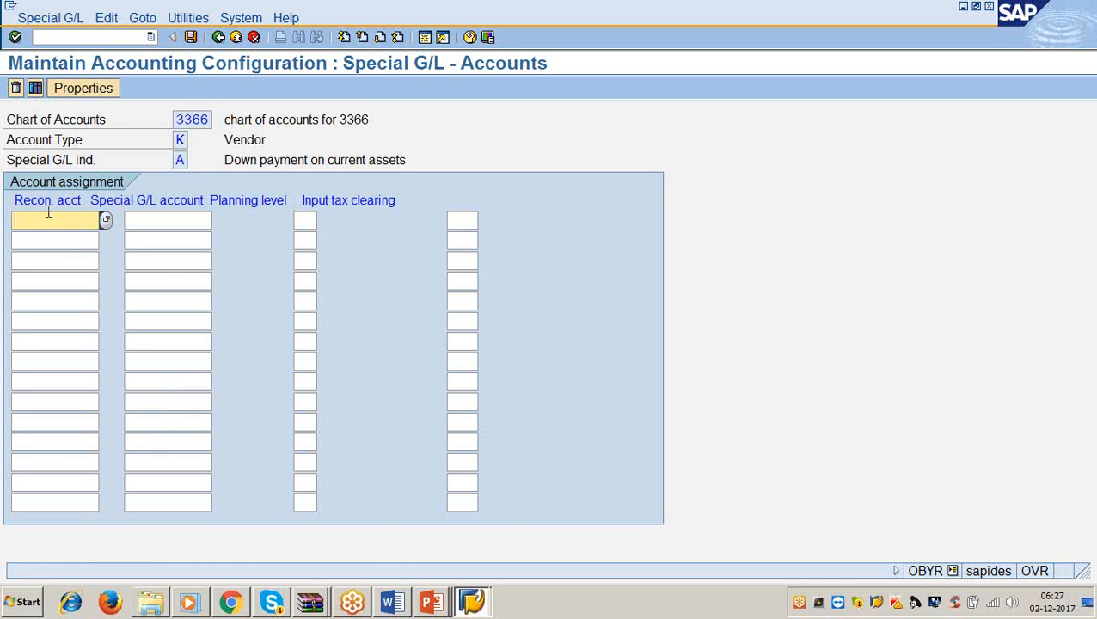
{"action": "type", "text": "100505"}
{"action": "key", "text": "Tab"}
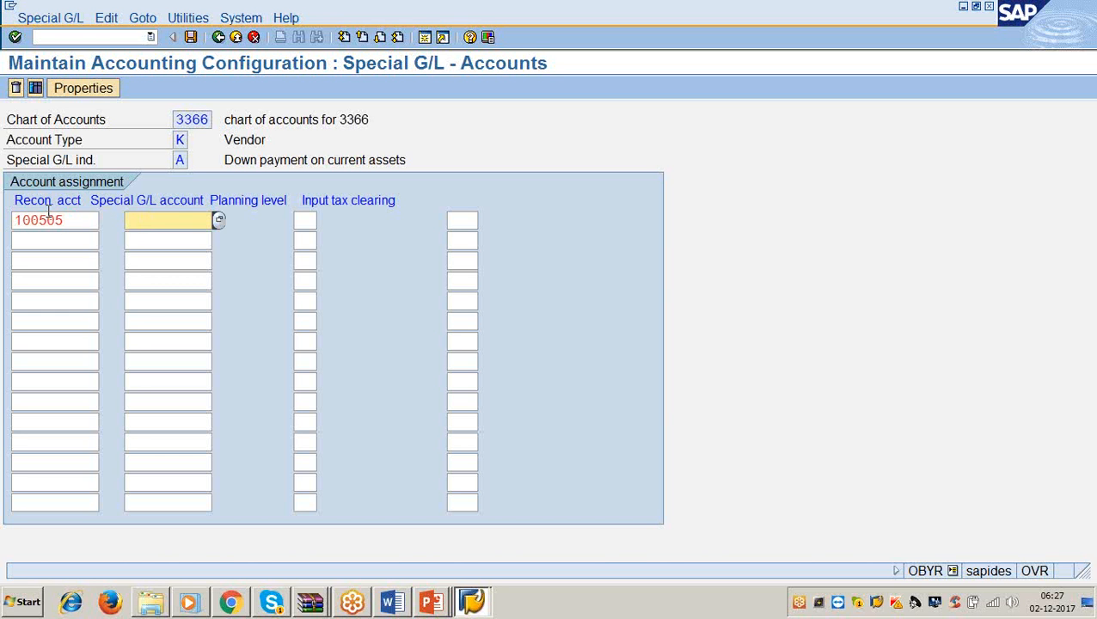
{"action": "type", "text": "200150"}
{"action": "left_click", "coordinate": [194, 41]}
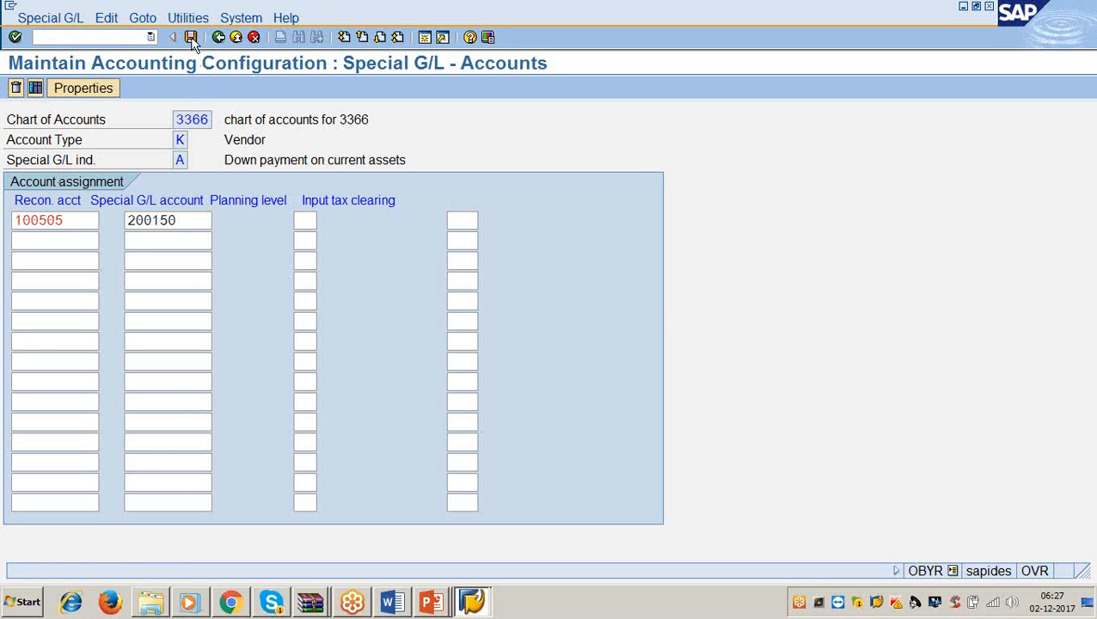
{"action": "left_click", "coordinate": [51, 275]}
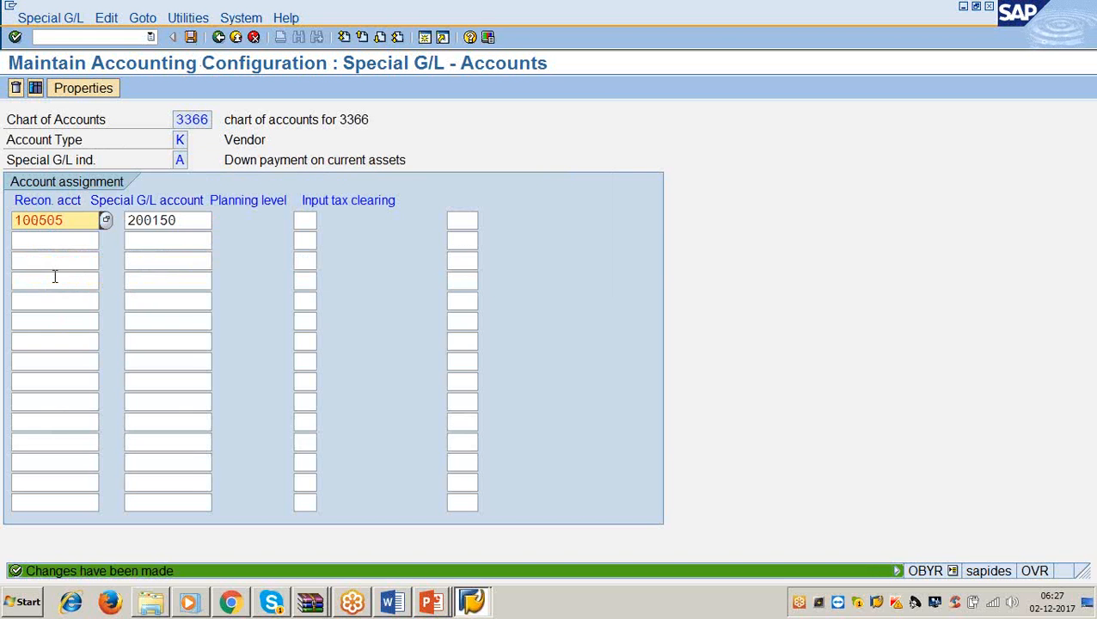
Step: Check Step 2 in the Word notes, and open Presentation1 in PowerPoint to review the advance to vendors reconciliation diagram
{"action": "left_click", "coordinate": [393, 603]}
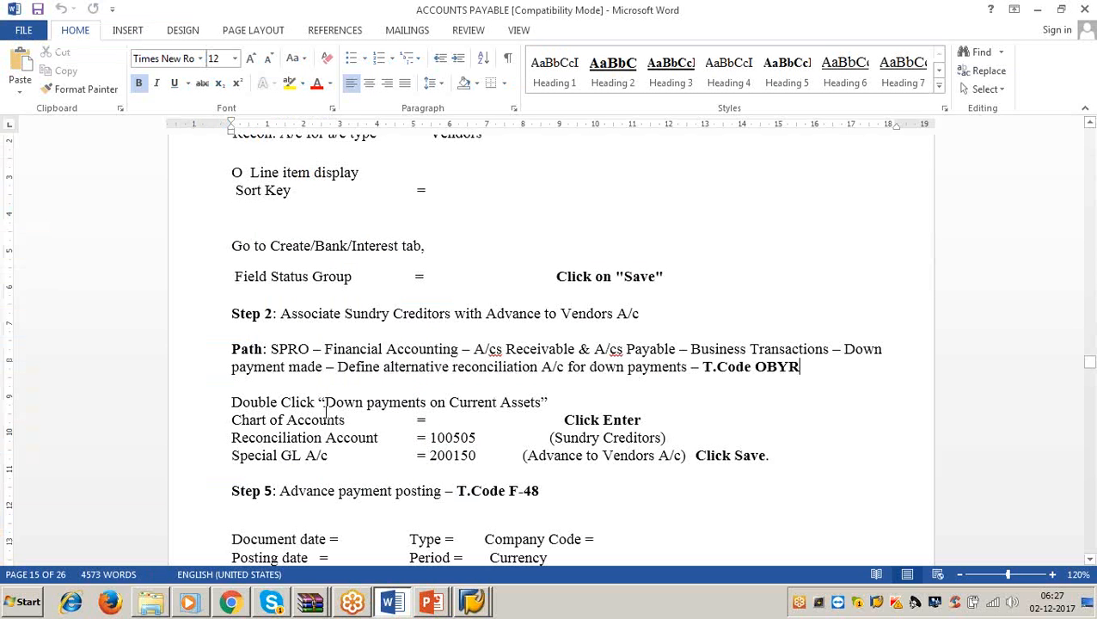
{"action": "left_click", "coordinate": [1038, 10]}
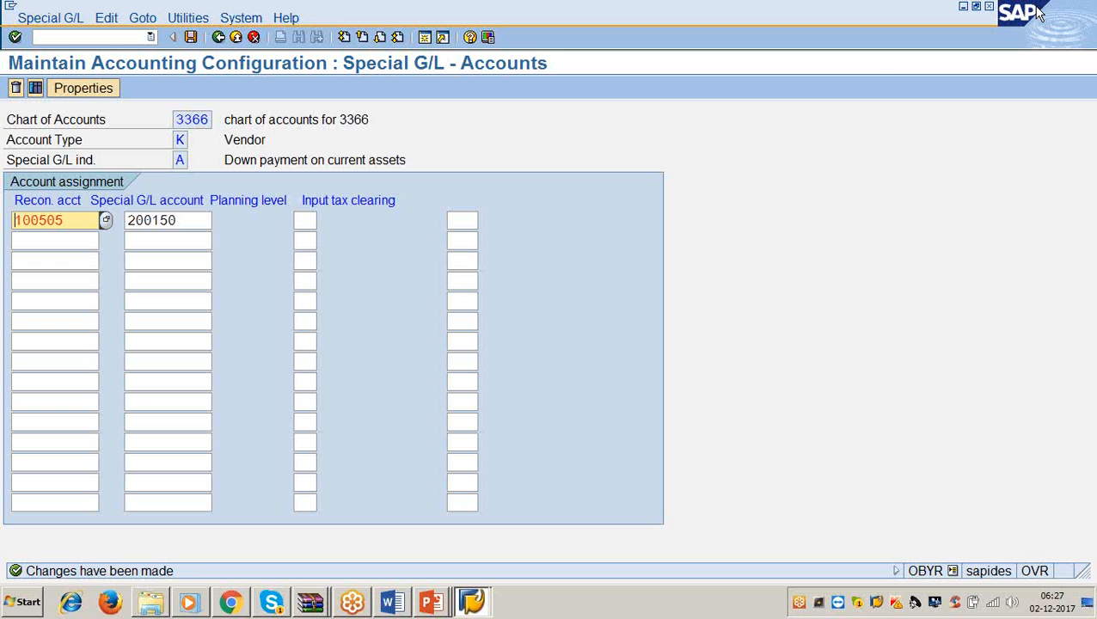
{"action": "left_click", "coordinate": [421, 605]}
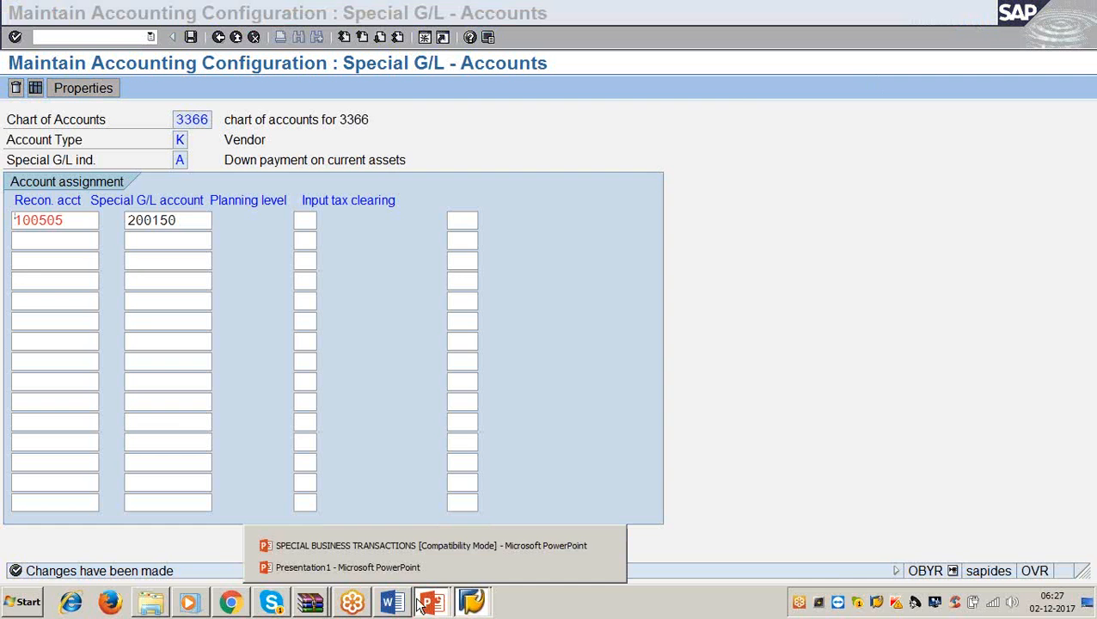
{"action": "left_click", "coordinate": [416, 568]}
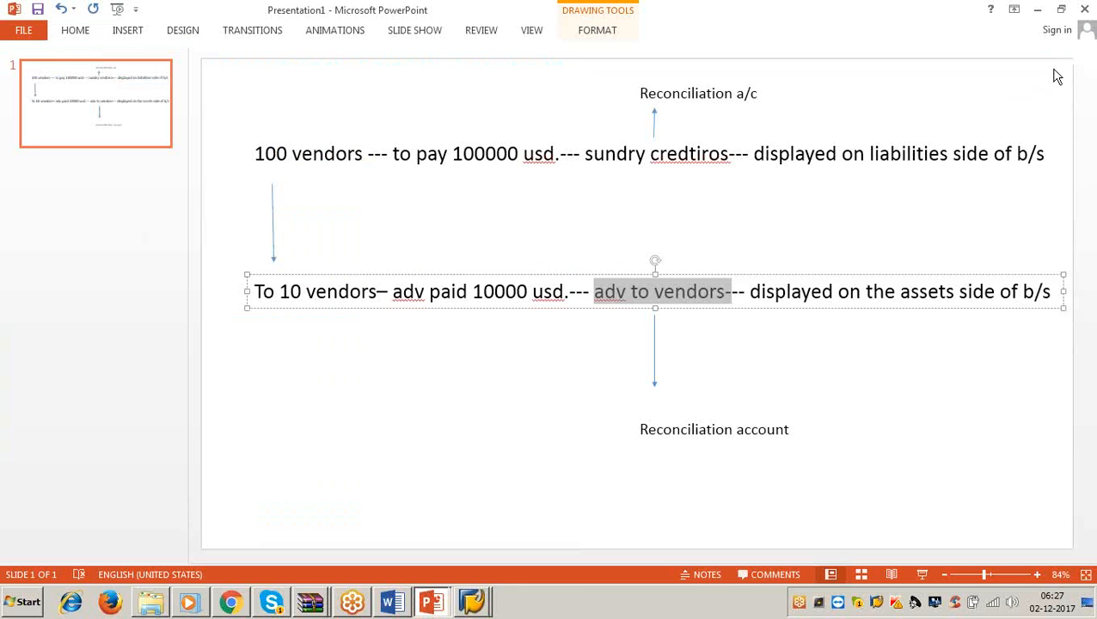
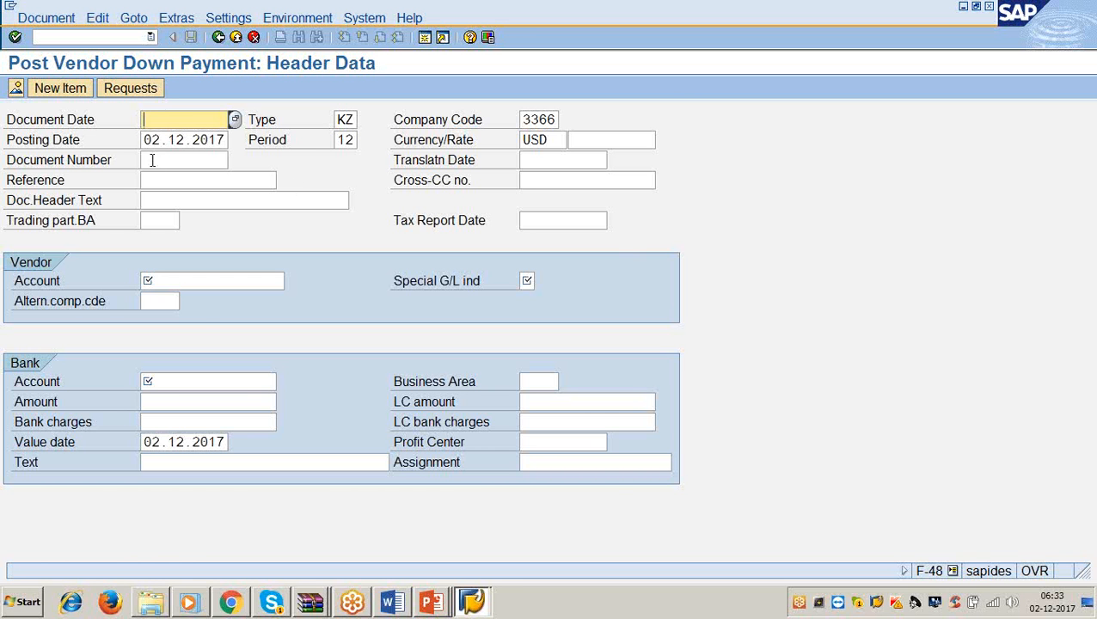
Step: Enter document date 2.12.2017 in the vendor down payment header, keeping type KZ, company code 3366 and currency USD
{"action": "type", "text": "2.12.2017"}
{"action": "key", "text": "Tab"}
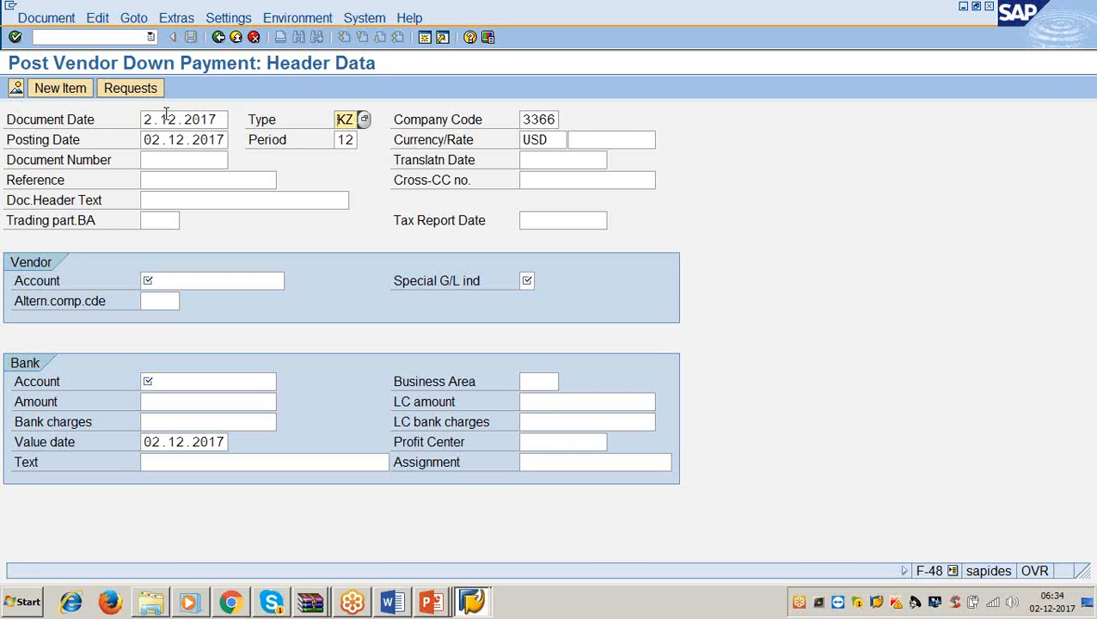
{"action": "key", "text": "Tab"}
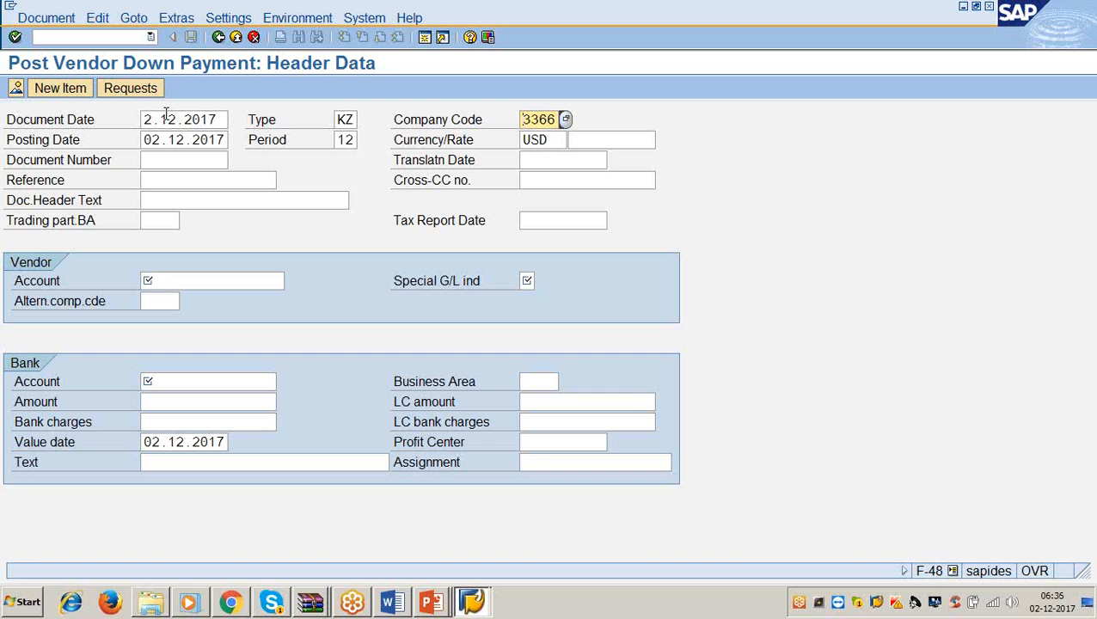
{"action": "key", "text": "Tab"}
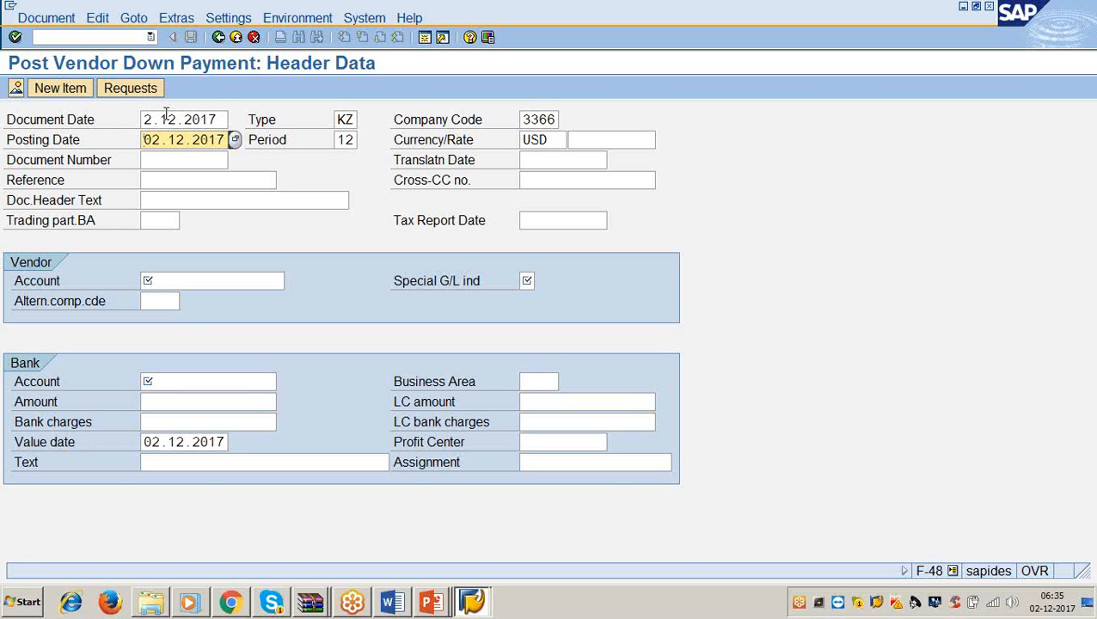
{"action": "key", "text": "Tab"}
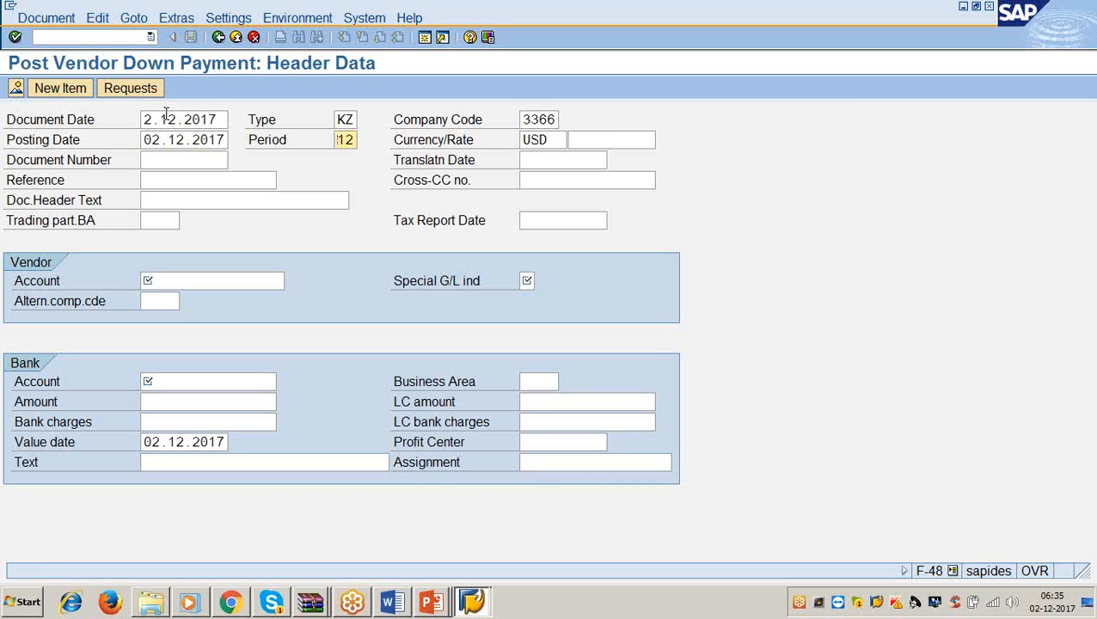
{"action": "key", "text": "Tab"}
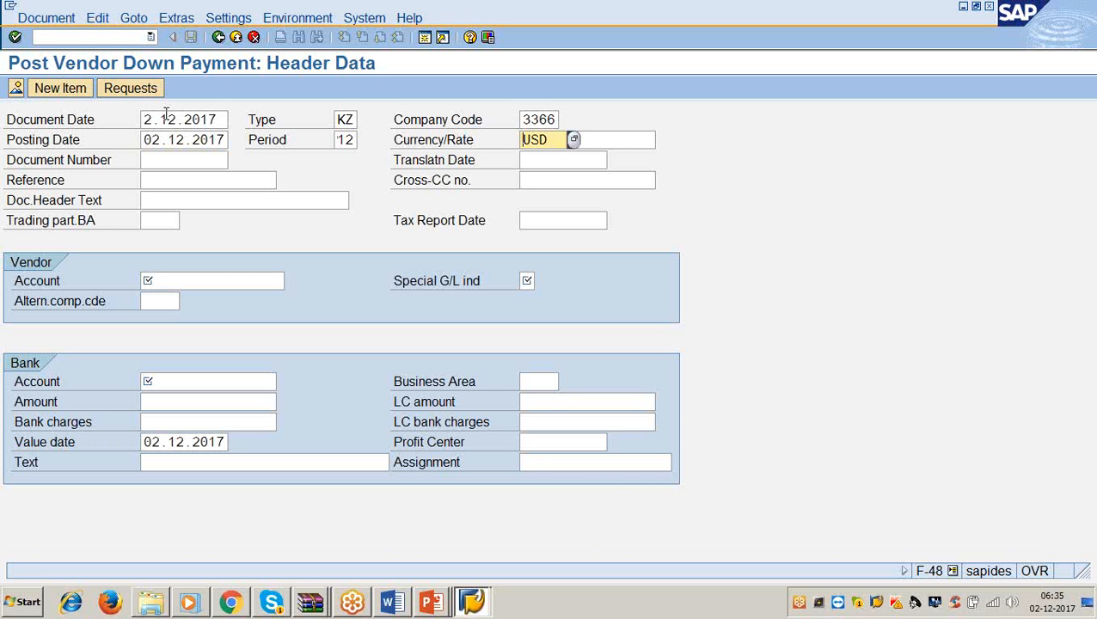
{"action": "key", "text": "Tab"}
{"action": "key", "text": "Tab"}
{"action": "key", "text": "Tab"}
{"action": "key", "text": "Tab"}
{"action": "key", "text": "Tab"}
{"action": "key", "text": "Tab"}
{"action": "key", "text": "Tab"}
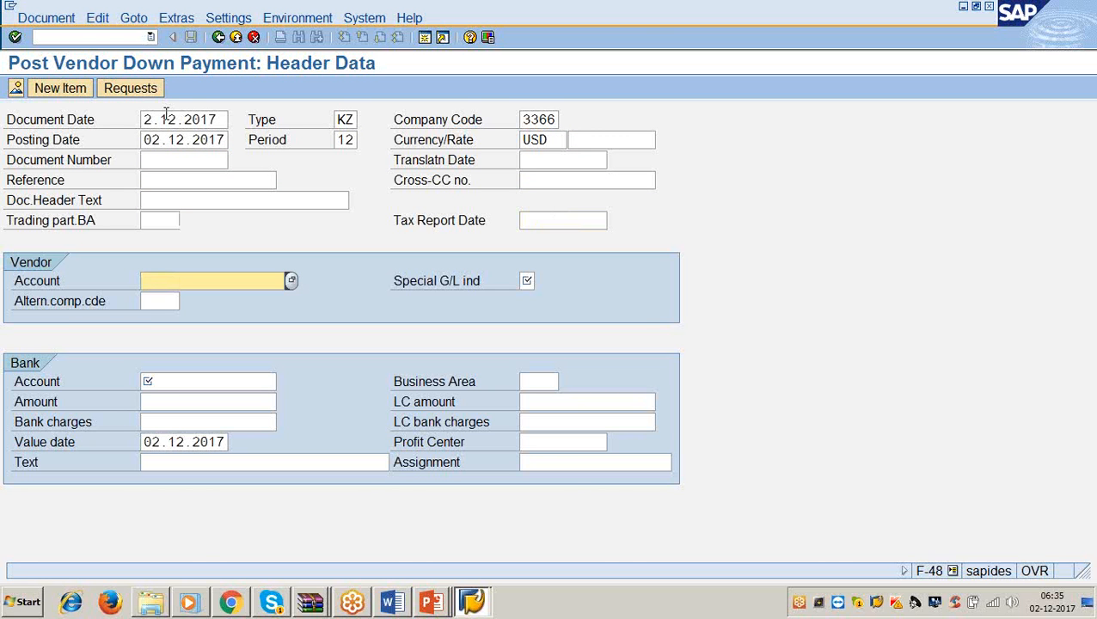
Step: Enter the vendor's account number and set the special G/L indicator to a
{"action": "type", "text": "100501"}
{"action": "key", "text": "Tab"}
{"action": "type", "text": "a"}
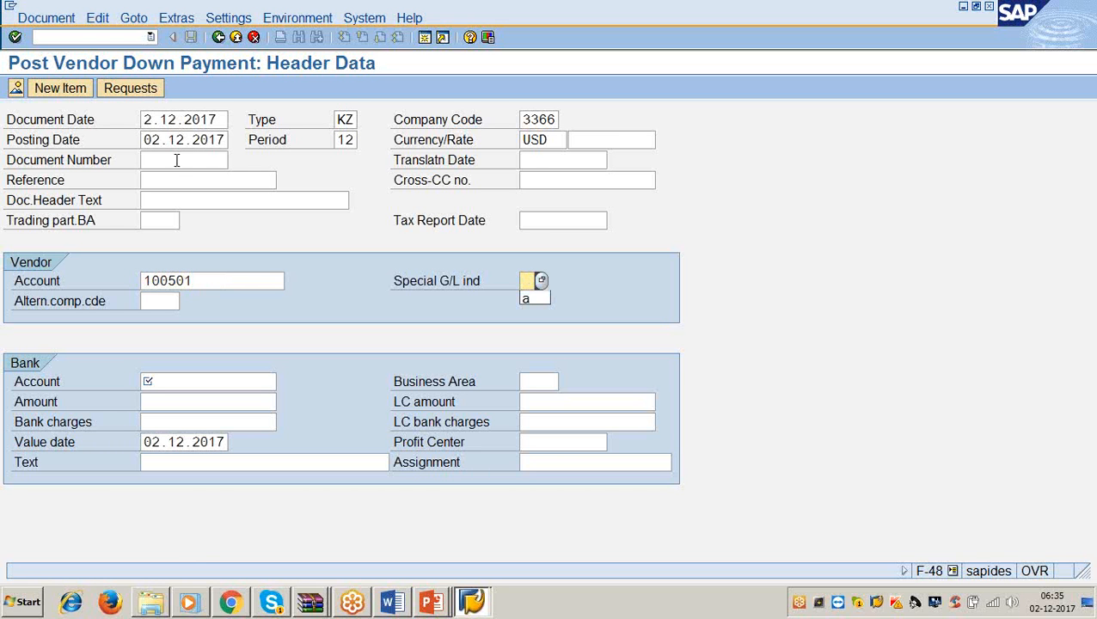
{"action": "left_click", "coordinate": [537, 381]}
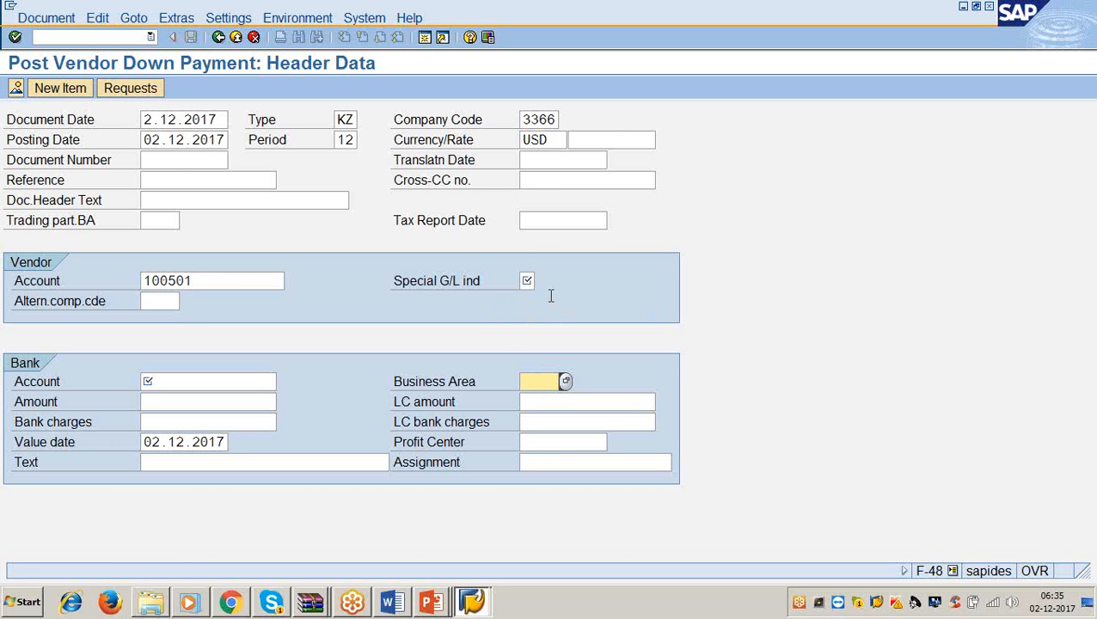
{"action": "left_click", "coordinate": [528, 281]}
{"action": "type", "text": "a"}
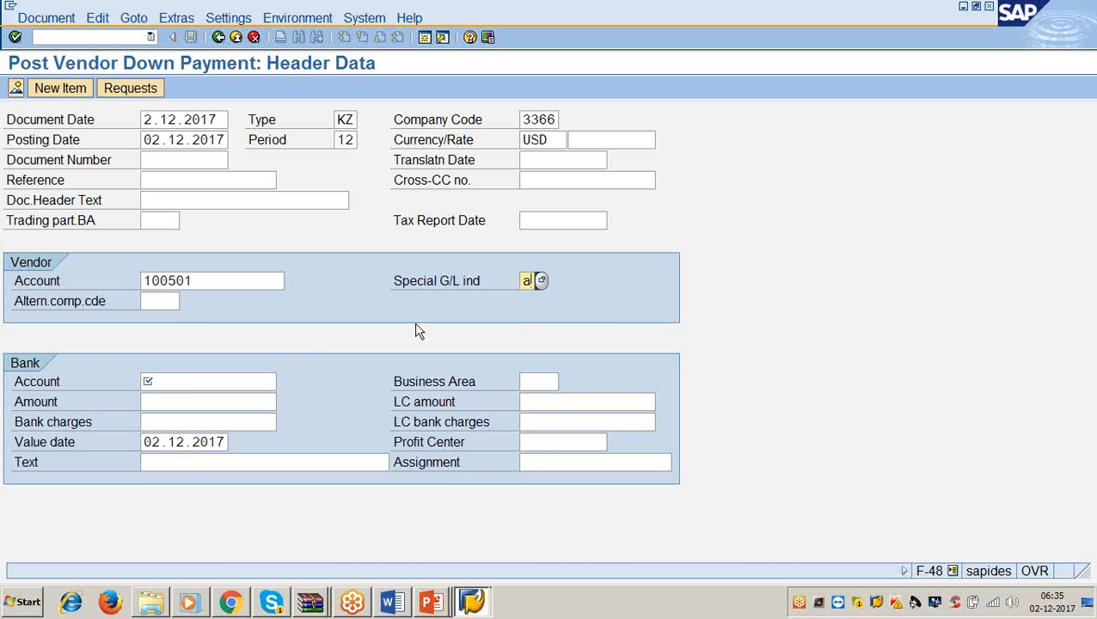
Step: Fill in the bank data with G/L account 200101, business area 3366 and amount 10000
{"action": "left_click", "coordinate": [191, 389]}
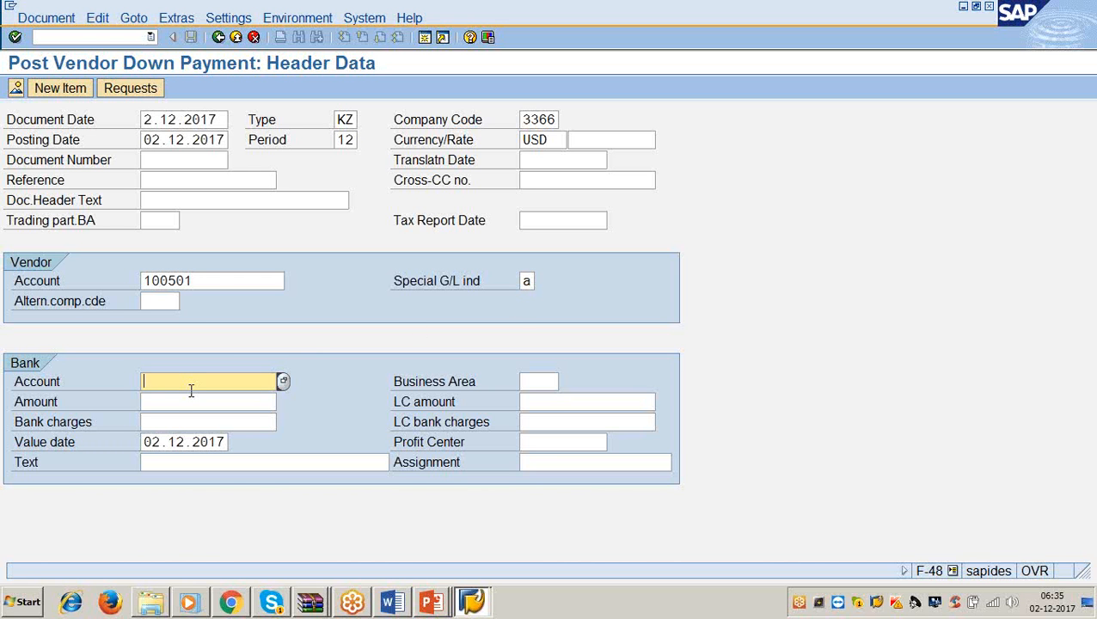
{"action": "type", "text": "200101"}
{"action": "key", "text": "Tab"}
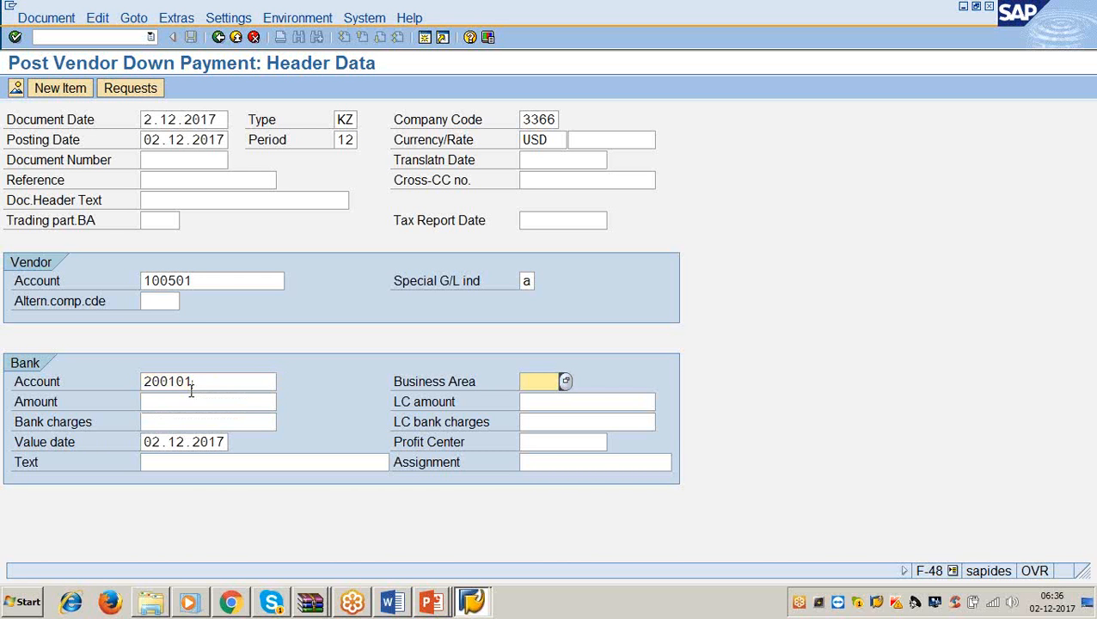
{"action": "type", "text": "3366"}
{"action": "key", "text": "Return"}
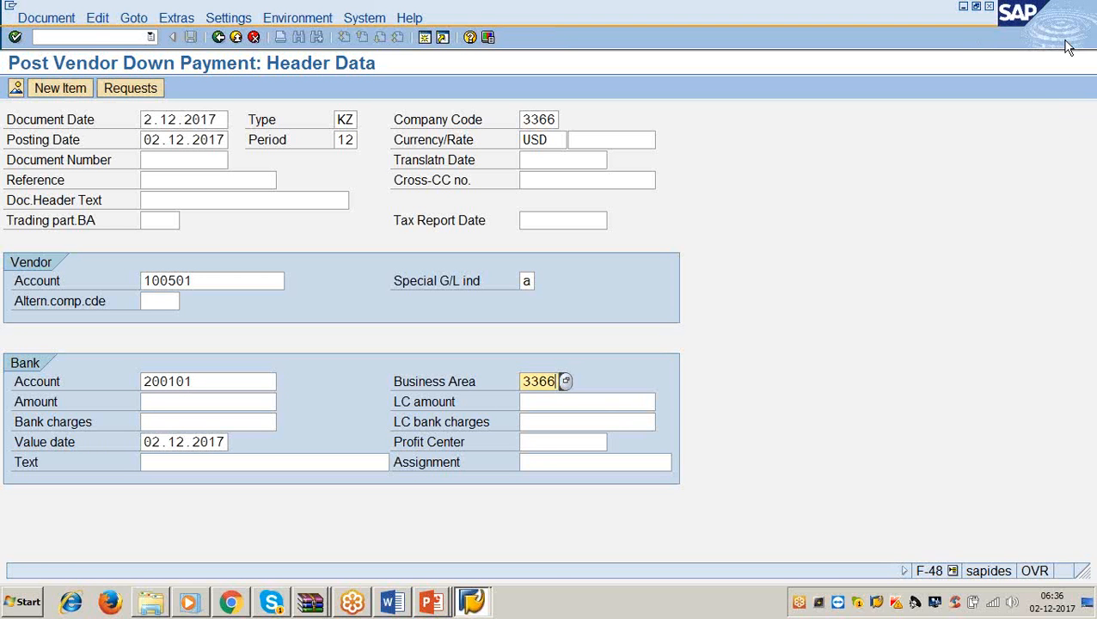
{"action": "key", "text": "Return"}
{"action": "left_click", "coordinate": [175, 402]}
{"action": "type", "text": "10000"}
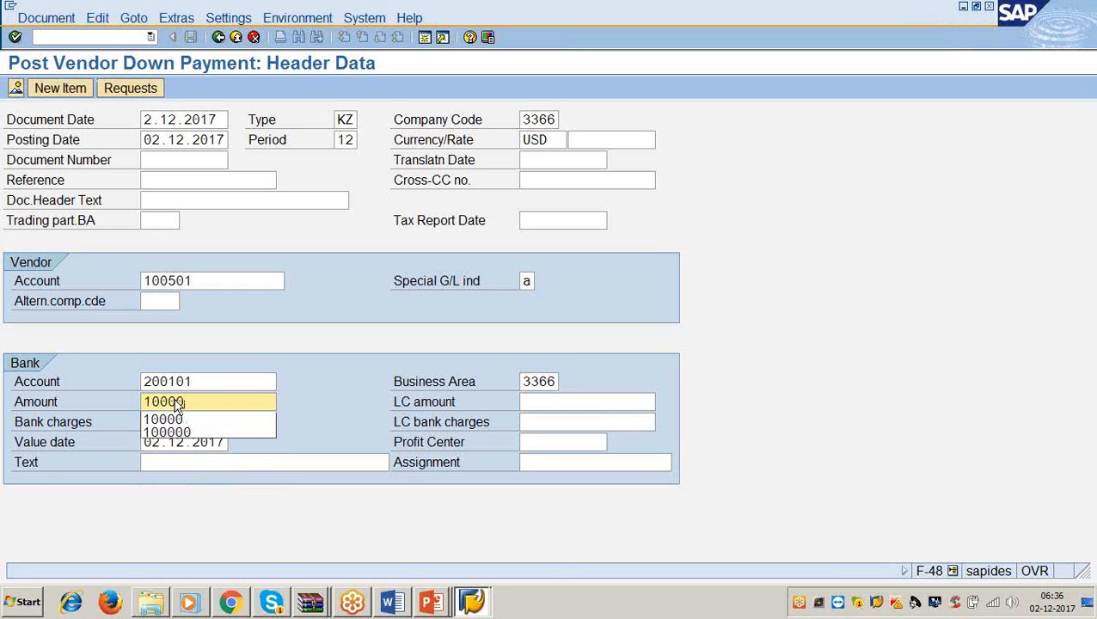
{"action": "left_click", "coordinate": [172, 532]}
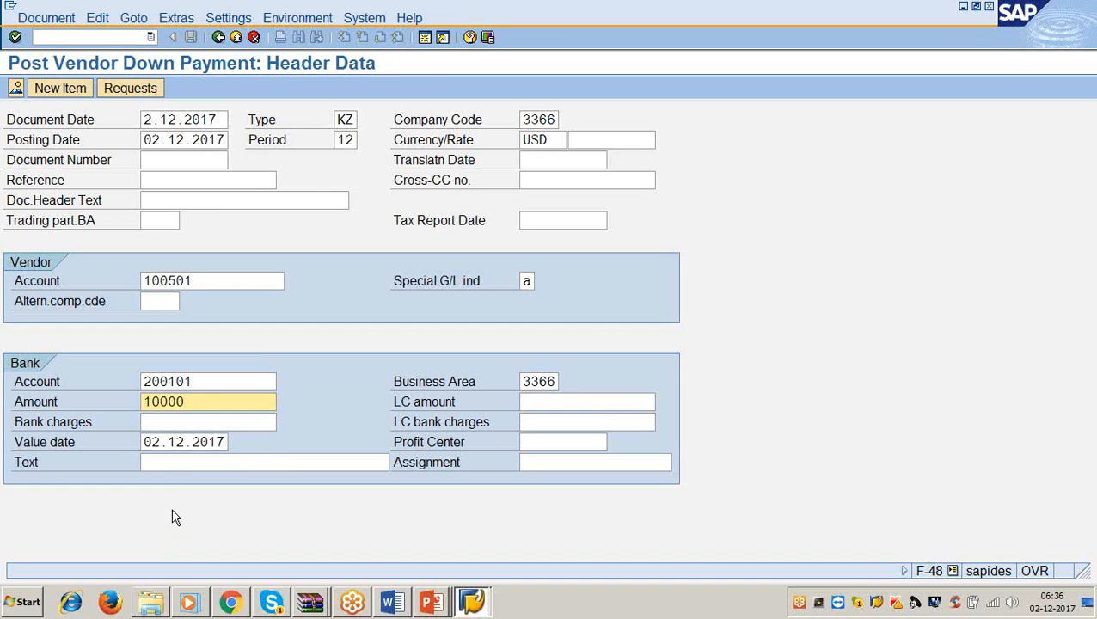
Step: Enter the bank item text "being advane paid to vendor" and continue to the vendor item
{"action": "left_click", "coordinate": [160, 462]}
{"action": "type", "text": "being "}
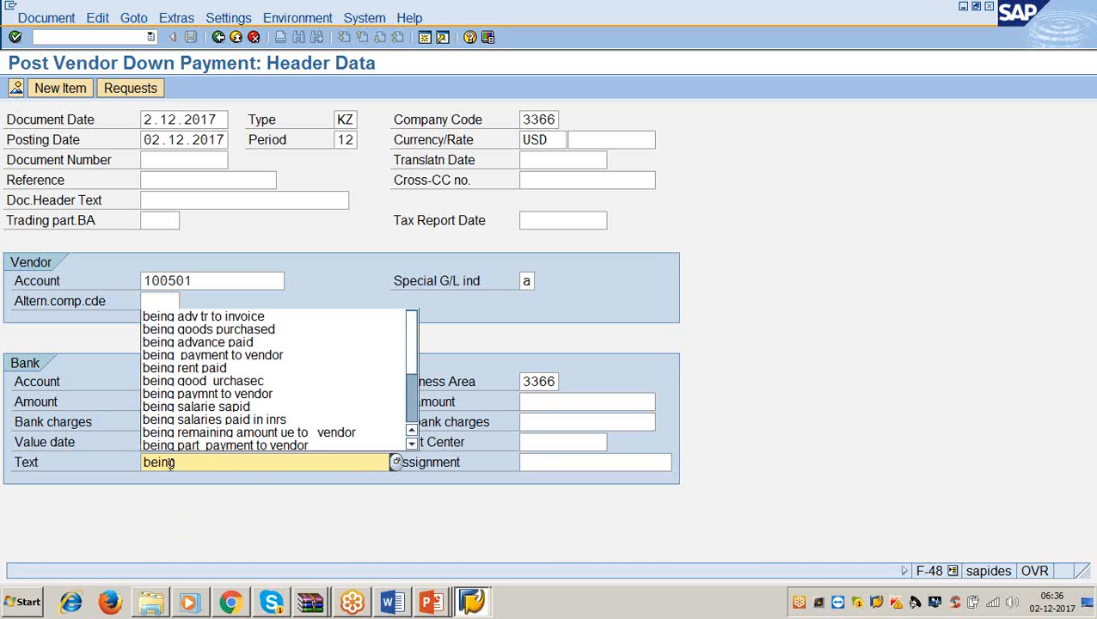
{"action": "type", "text": "advane pa"}
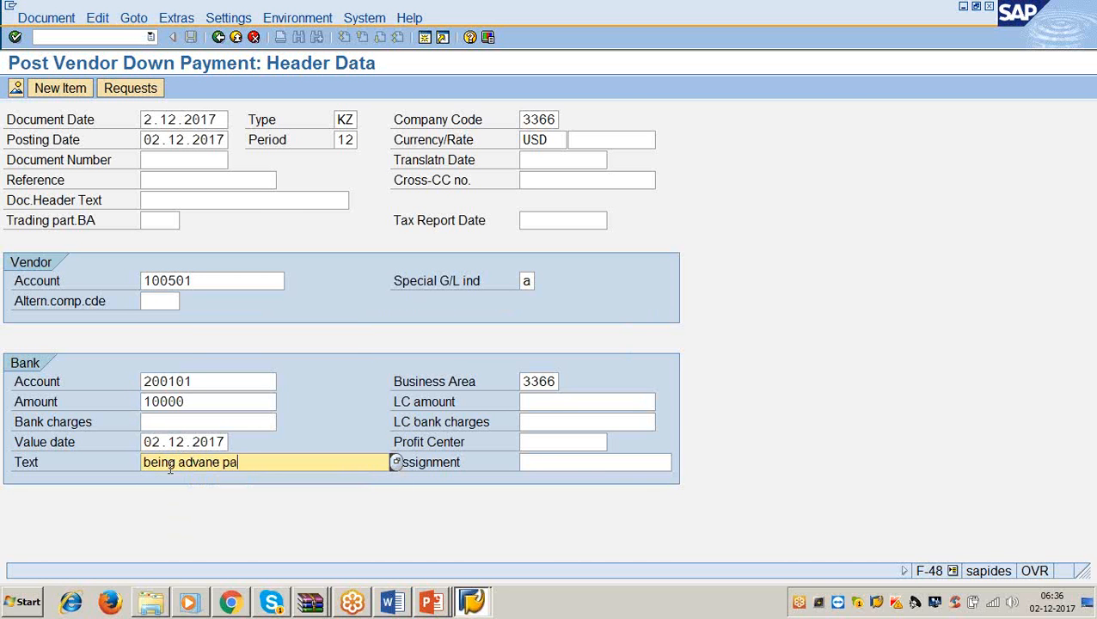
{"action": "type", "text": "id to vendor"}
{"action": "key", "text": "Return"}
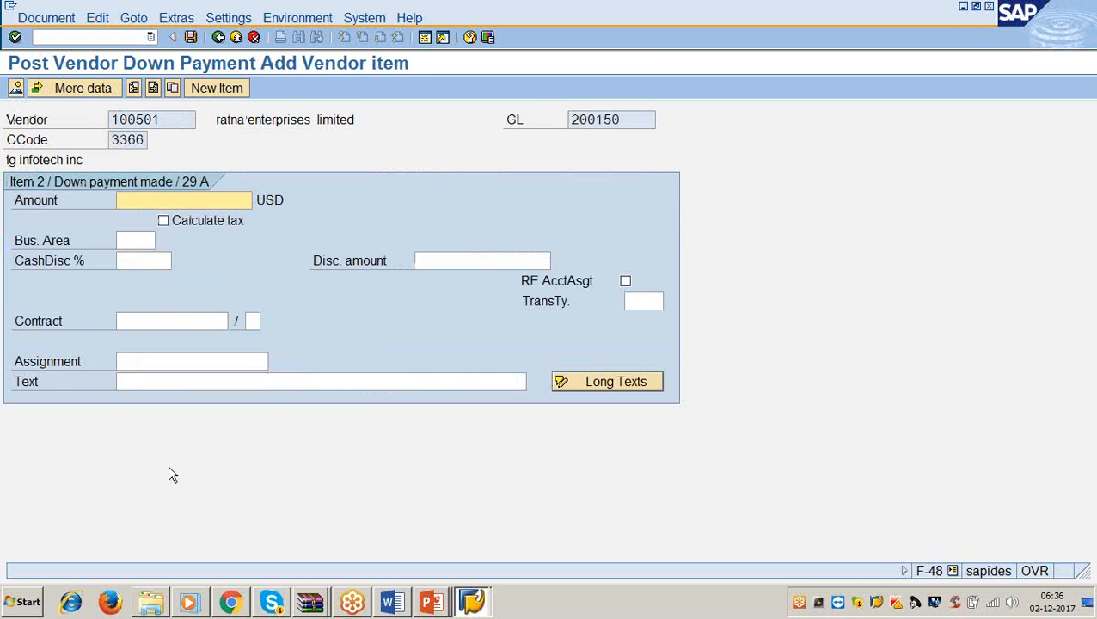
Step: Set the vendor item's amount to * and its business area to 3366
{"action": "type", "text": "*"}
{"action": "key", "text": "Tab"}
{"action": "key", "text": "Tab"}
{"action": "type", "text": "33"}
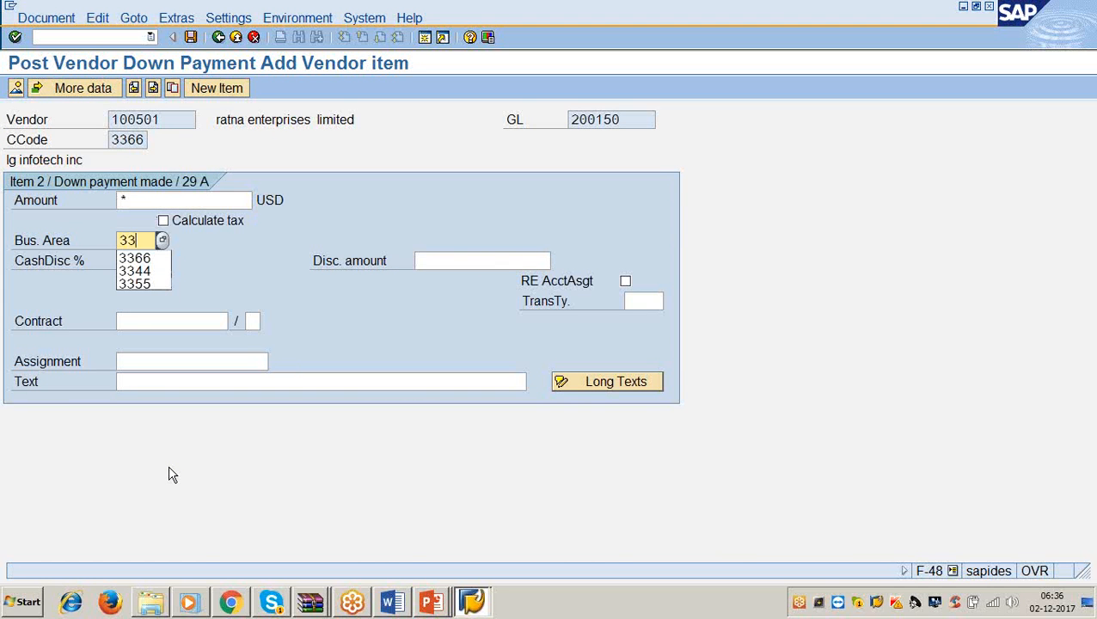
{"action": "type", "text": "66"}
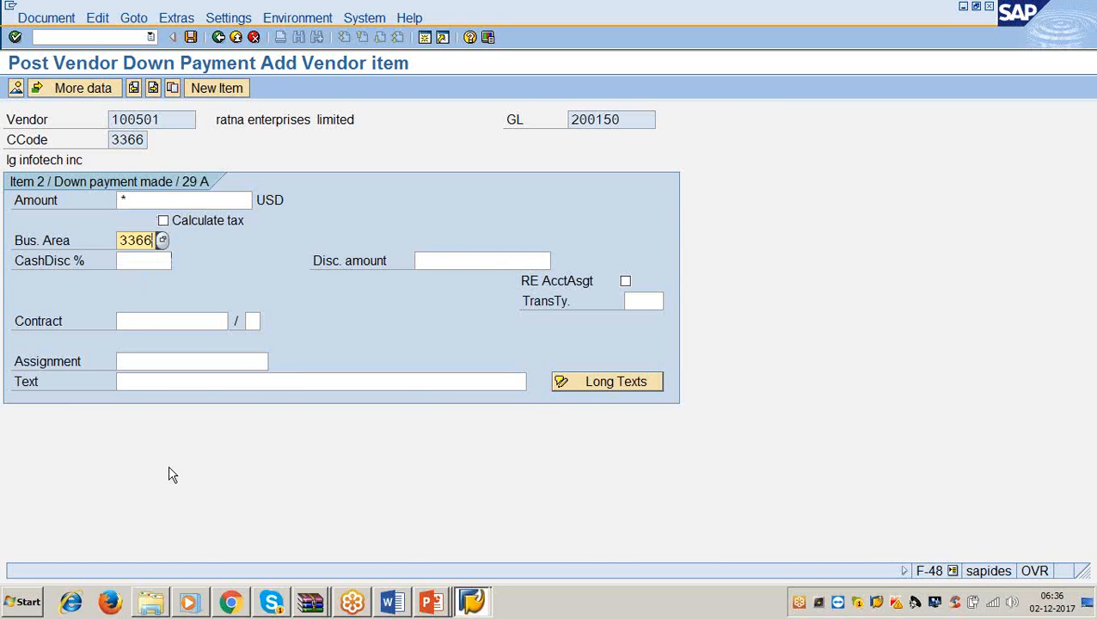
Step: Set the vendor item's text to + and post the down payment document
{"action": "key", "text": "Tab"}
{"action": "key", "text": "Tab"}
{"action": "key", "text": "Tab"}
{"action": "key", "text": "Tab"}
{"action": "key", "text": "Tab"}
{"action": "key", "text": "Tab"}
{"action": "key", "text": "Tab"}
{"action": "key", "text": "Tab"}
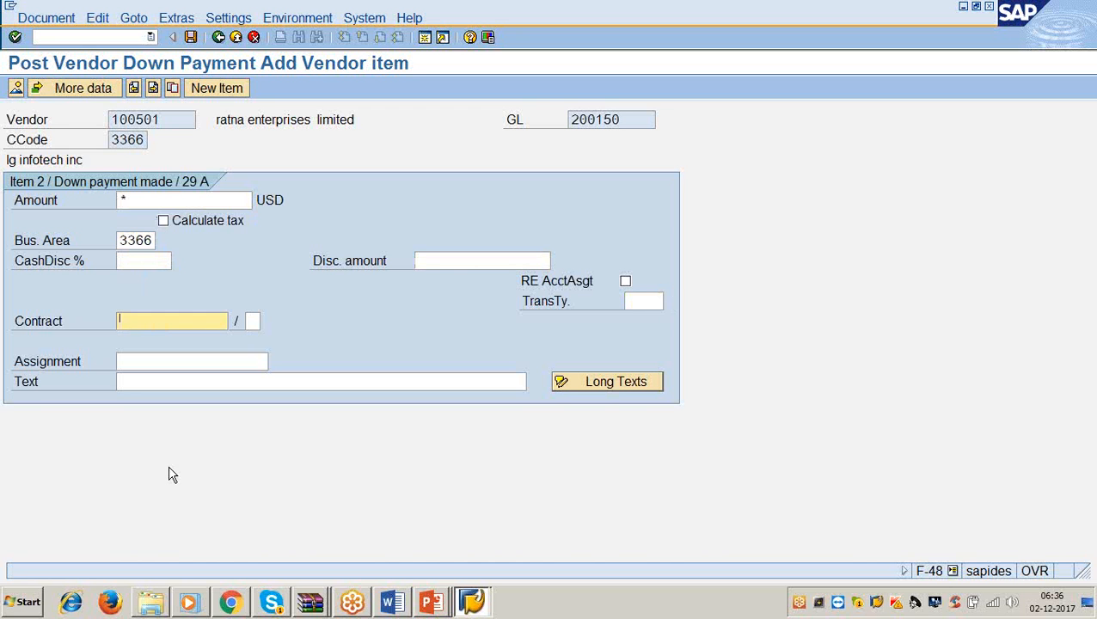
{"action": "type", "text": "+"}
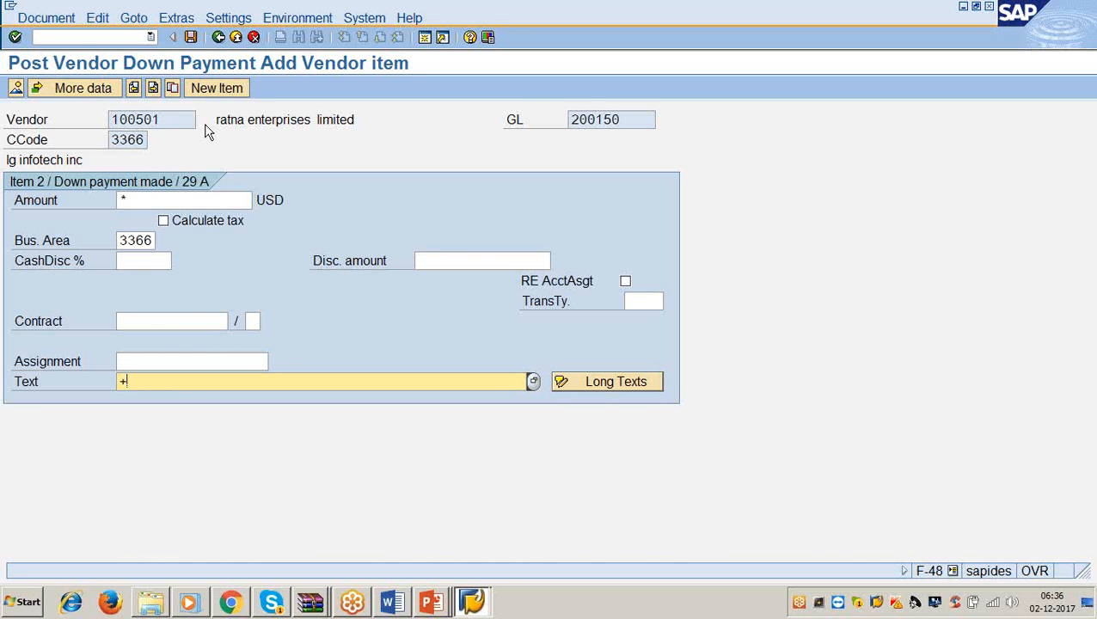
{"action": "left_click", "coordinate": [192, 40]}
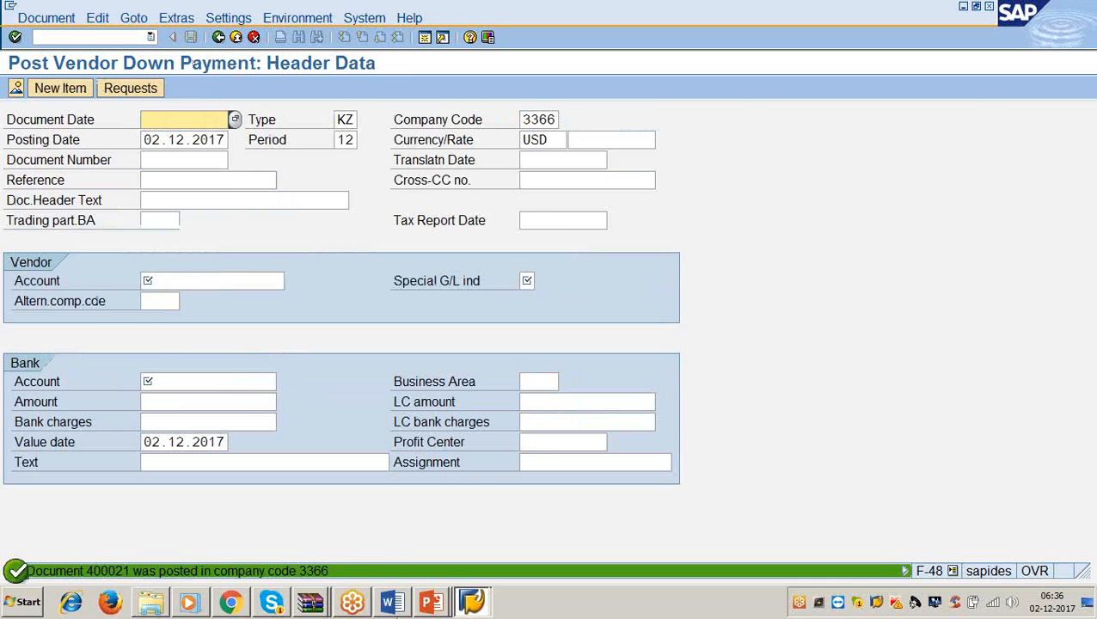
Step: Switch to the Word notes and review Step 6 on checking vendor line items with transaction FBL1N
{"action": "key", "text": "alt+Tab"}
{"action": "scroll", "coordinate": [321, 426], "scroll_direction": "down", "scroll_amount": 5}
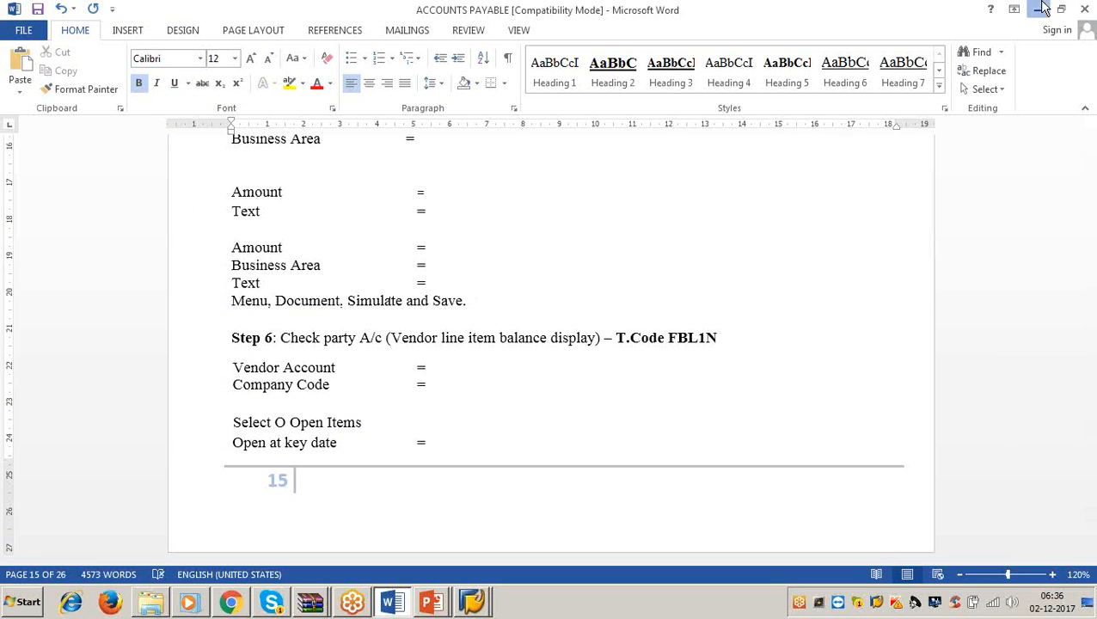
Step: Return to SAP, display the posted down payment document, and check its bank and vendor line items with their posting keys
{"action": "left_click", "coordinate": [1038, 10]}
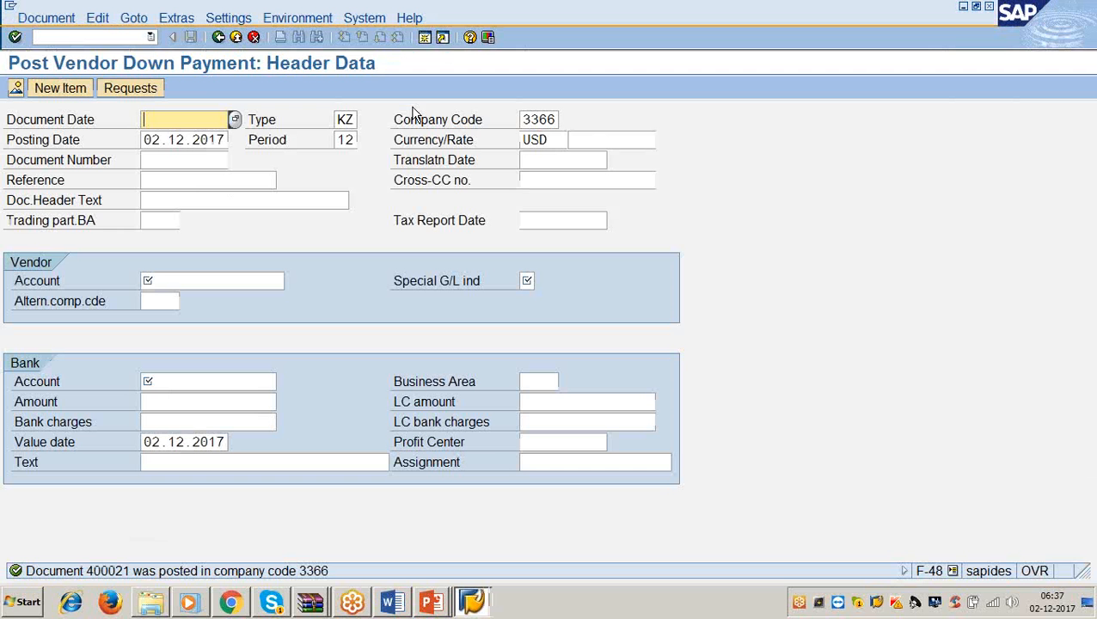
{"action": "left_click", "coordinate": [47, 18]}
{"action": "left_click", "coordinate": [54, 72]}
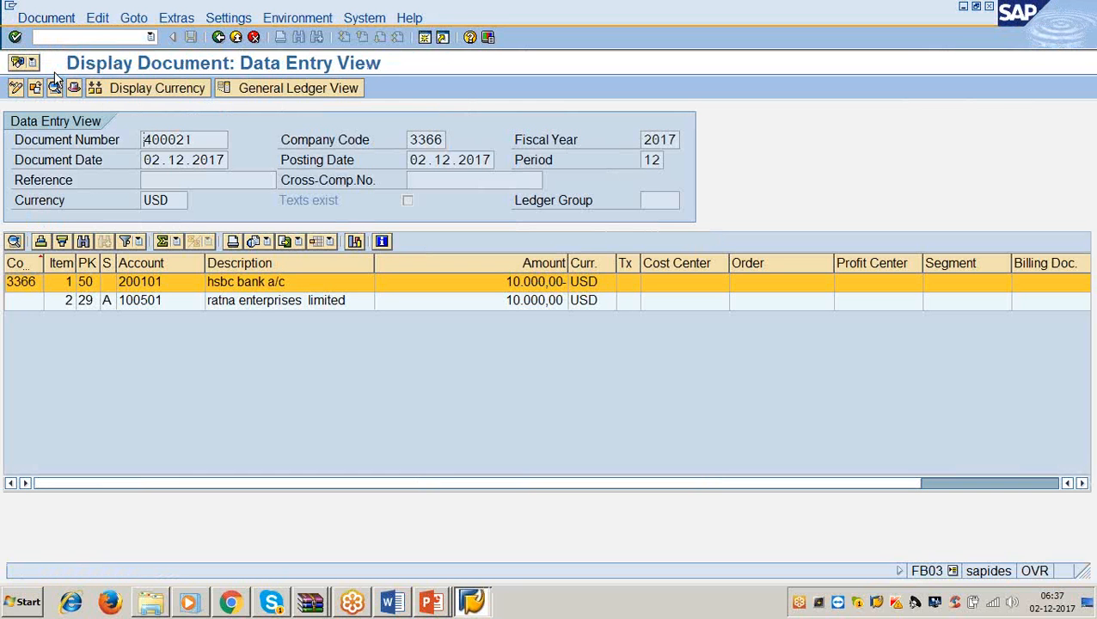
{"action": "left_click", "coordinate": [241, 283]}
{"action": "left_click", "coordinate": [86, 284]}
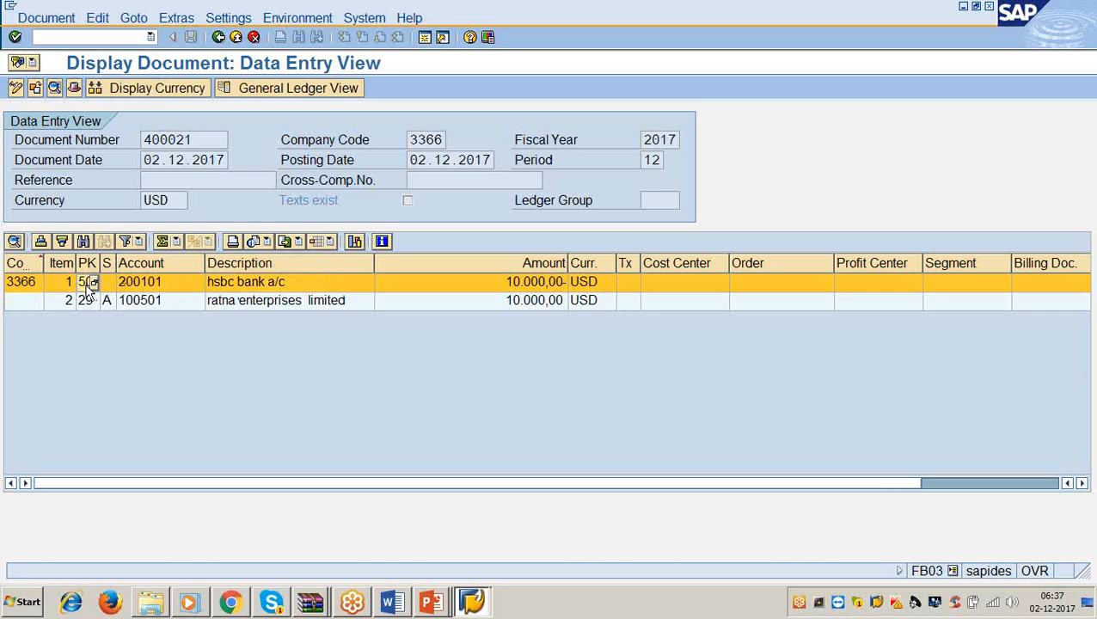
{"action": "left_click", "coordinate": [238, 303]}
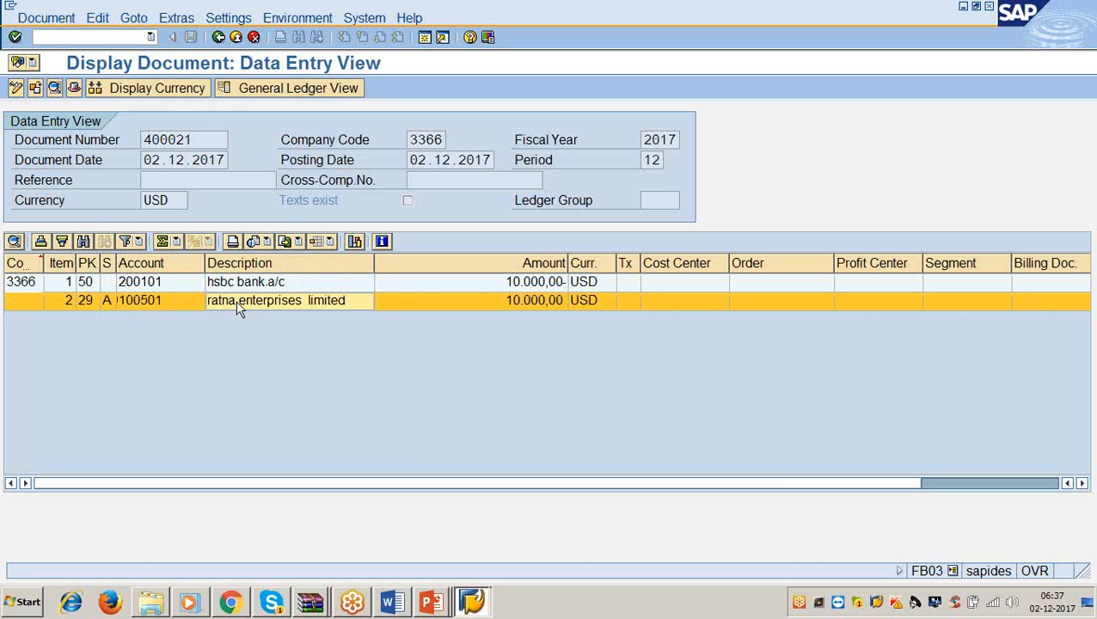
Step: Look up the meaning of the vendor item's posting key 29 in the list of posting keys
{"action": "left_click", "coordinate": [87, 301]}
{"action": "key", "text": "F4"}
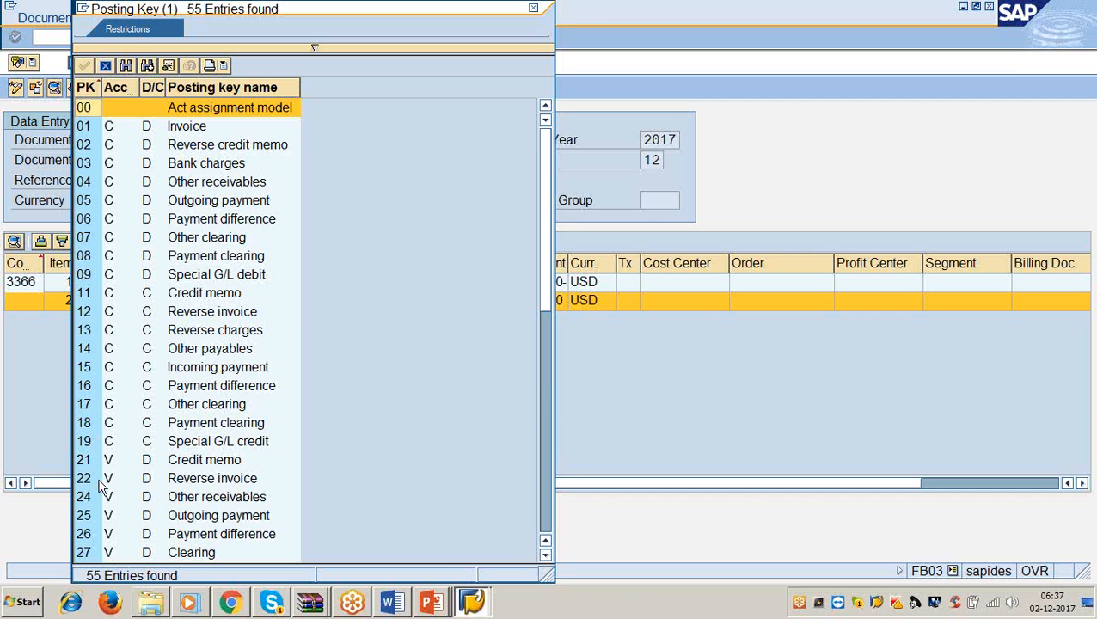
{"action": "scroll", "coordinate": [100, 486], "scroll_direction": "down", "scroll_amount": 1}
{"action": "scroll", "coordinate": [100, 486], "scroll_direction": "down", "scroll_amount": 3}
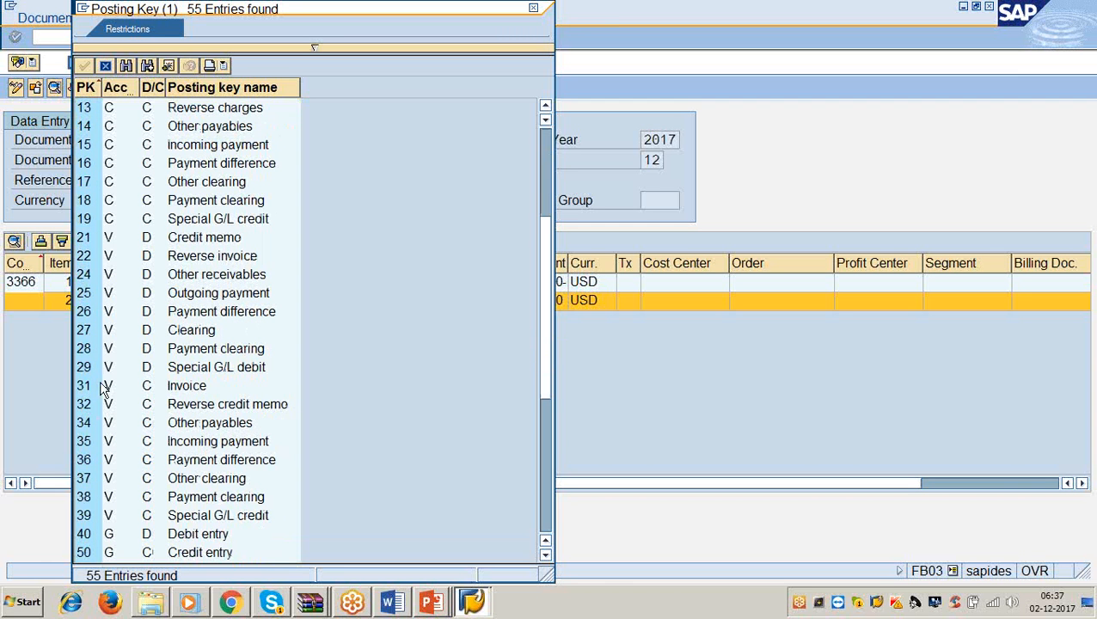
{"action": "left_click", "coordinate": [87, 368]}
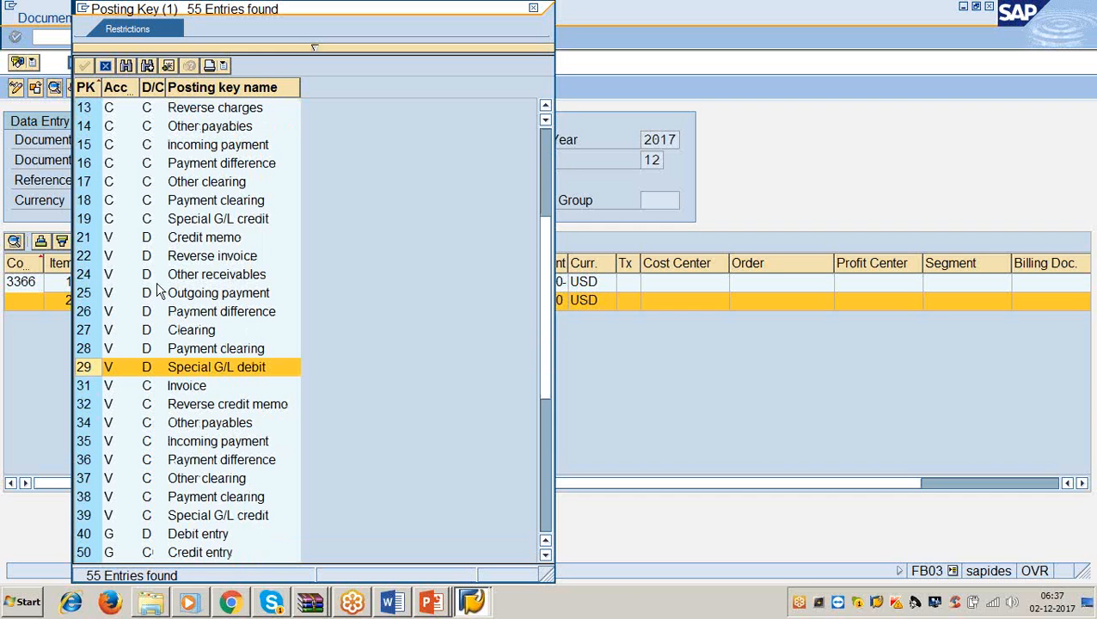
{"action": "double_click", "coordinate": [192, 367]}
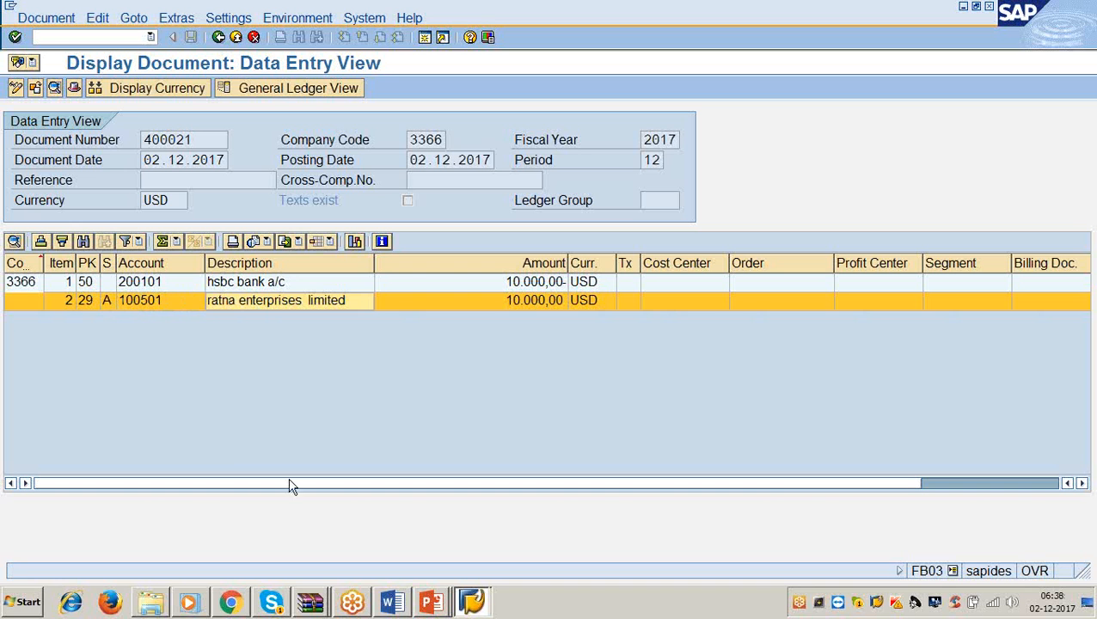
Step: Review the Advance payments (Down payments) section in the Word notes, from G/L account creation to advance posting
{"action": "left_click", "coordinate": [392, 602]}
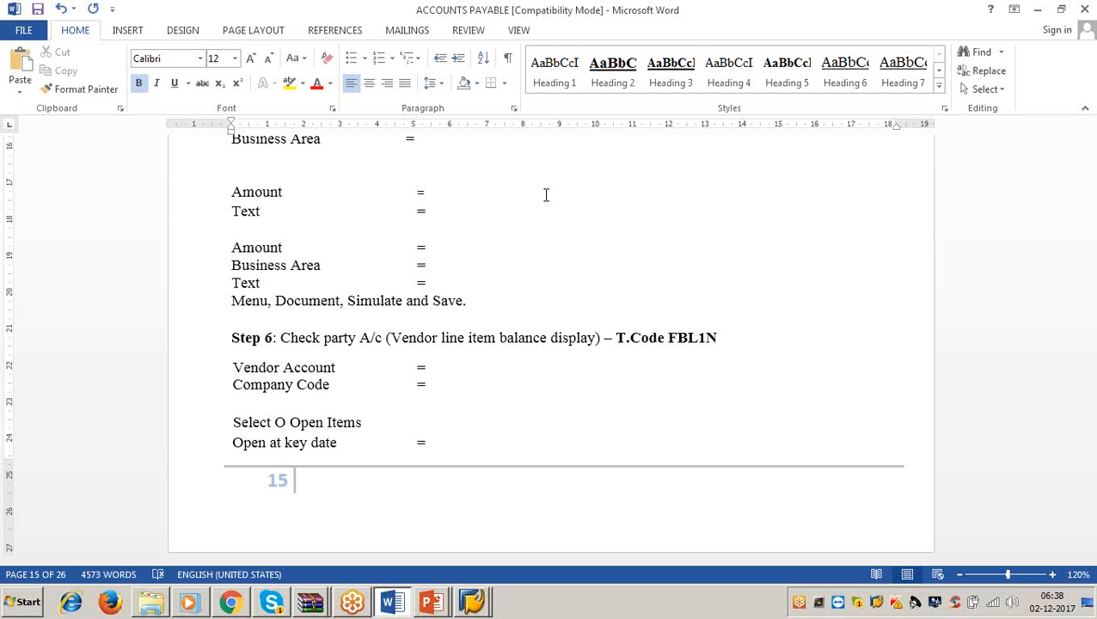
{"action": "left_click", "coordinate": [1038, 10]}
{"action": "left_click", "coordinate": [593, 386]}
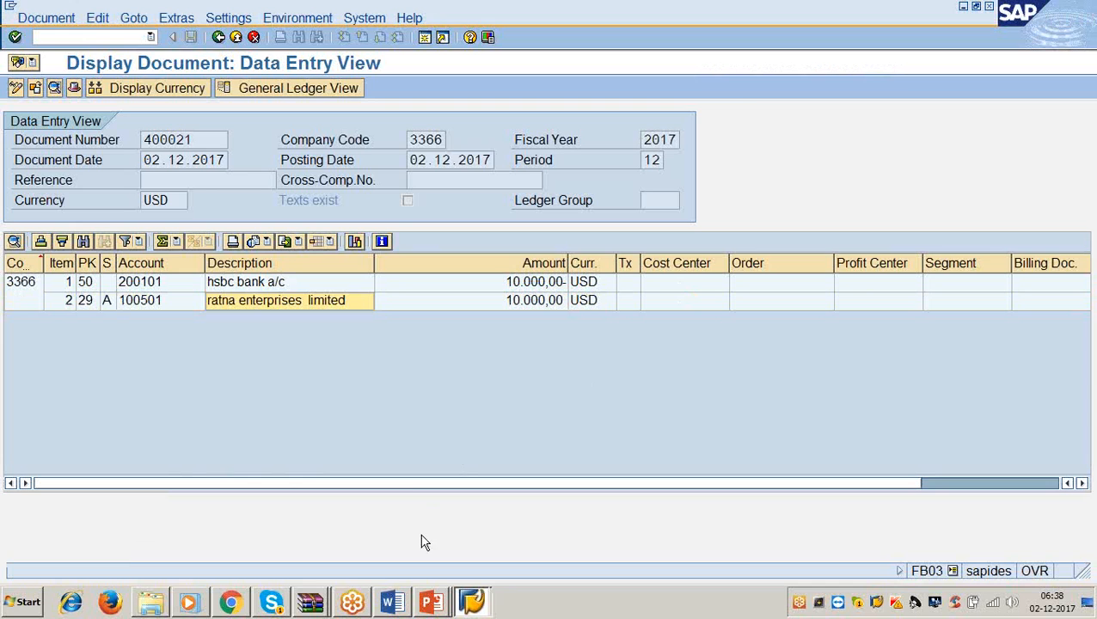
{"action": "left_click", "coordinate": [391, 603]}
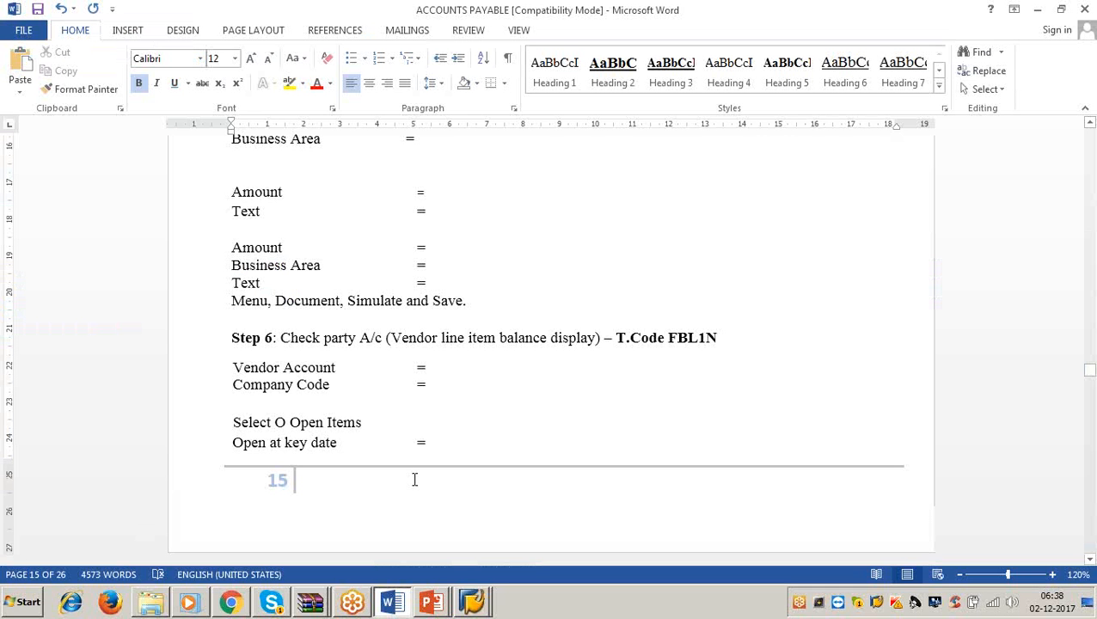
{"action": "scroll", "coordinate": [414, 479], "scroll_direction": "up", "scroll_amount": 12}
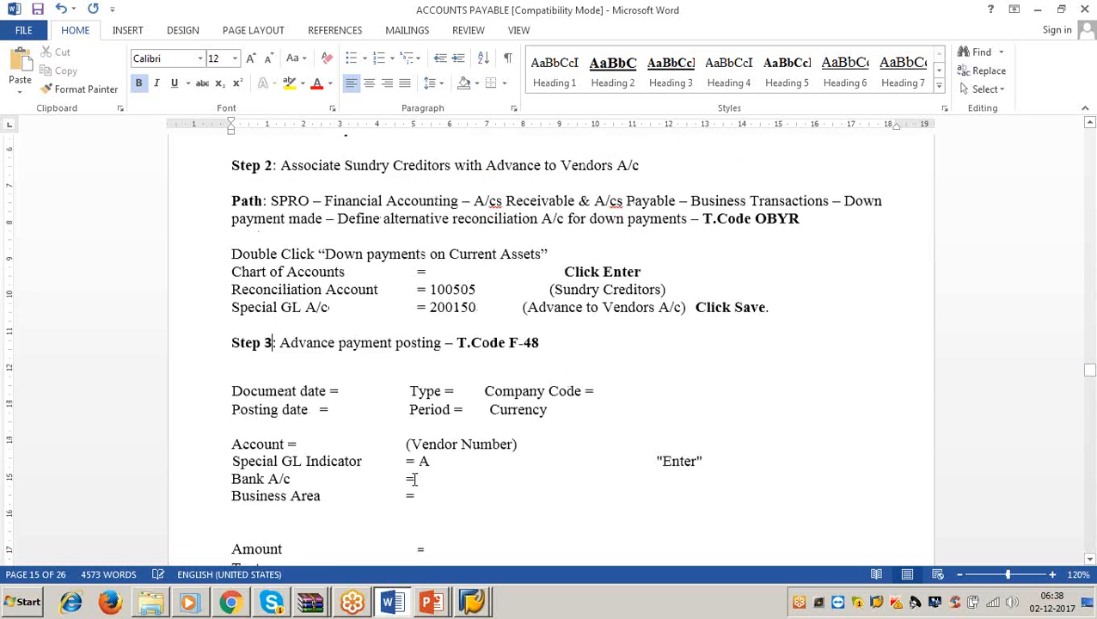
{"action": "scroll", "coordinate": [414, 479], "scroll_direction": "up", "scroll_amount": 12}
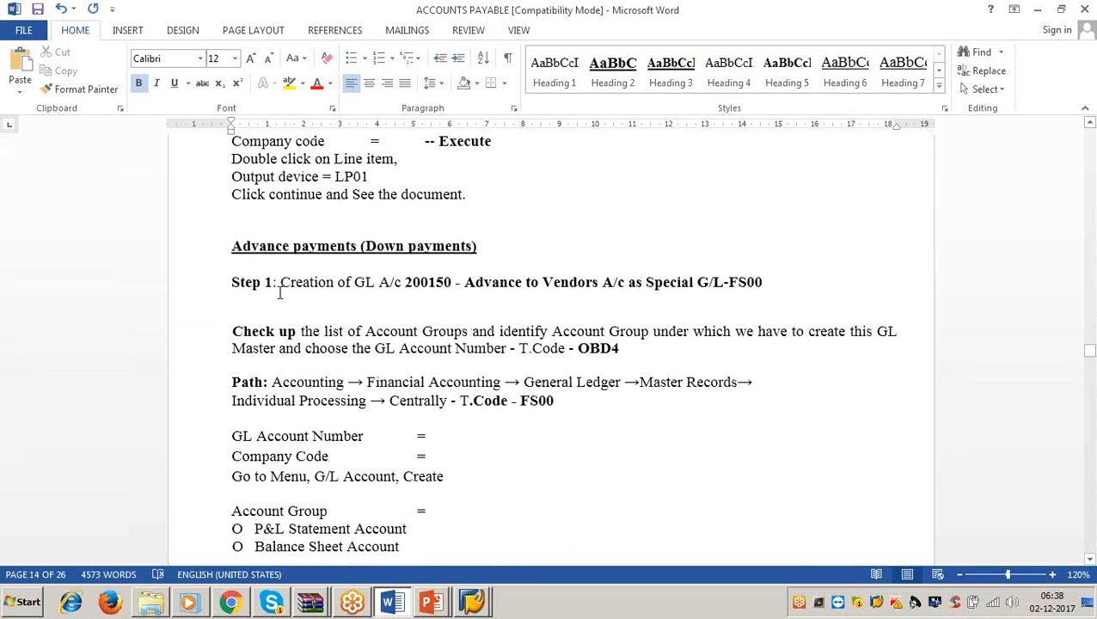
{"action": "left_click", "coordinate": [277, 284]}
{"action": "left_click", "coordinate": [277, 286]}
{"action": "scroll", "coordinate": [728, 427], "scroll_direction": "down", "scroll_amount": 1}
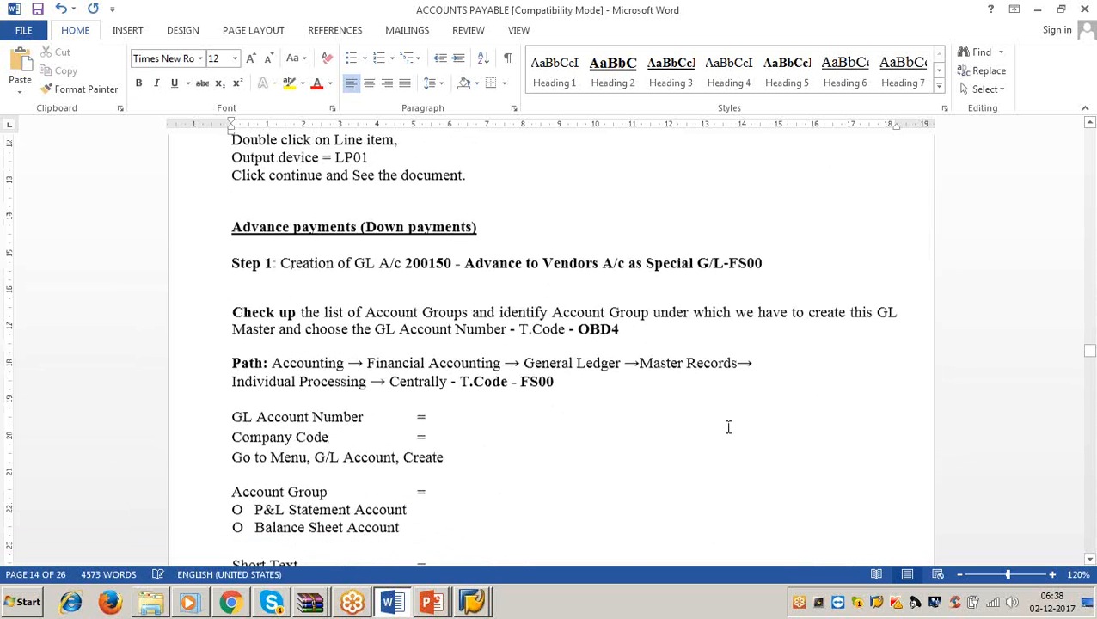
{"action": "scroll", "coordinate": [728, 428], "scroll_direction": "down", "scroll_amount": 4}
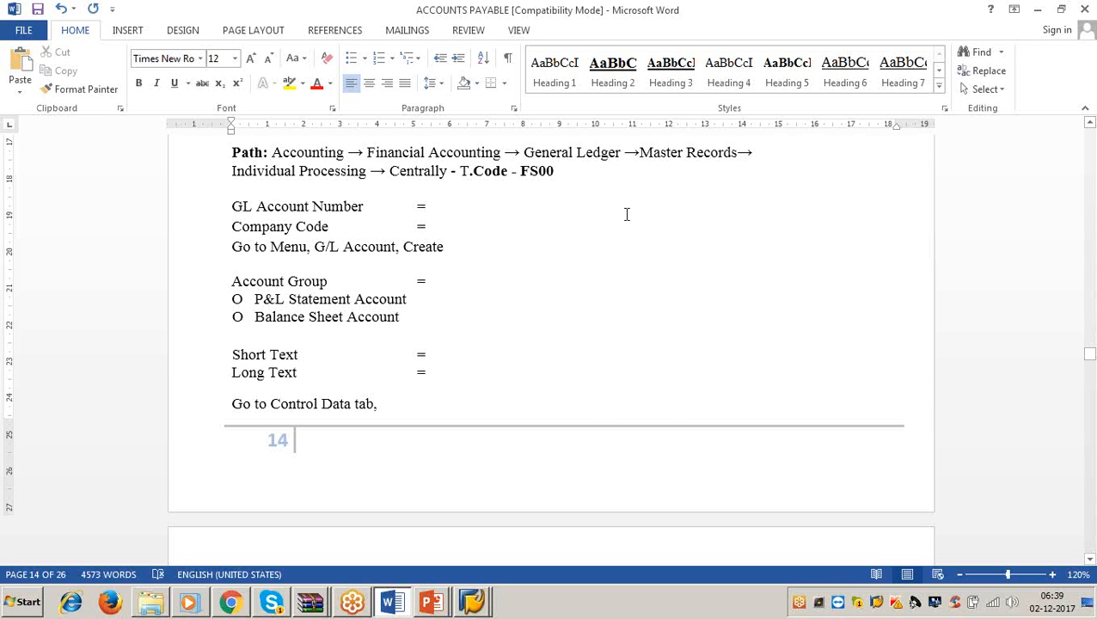
{"action": "scroll", "coordinate": [626, 215], "scroll_direction": "up", "scroll_amount": 4}
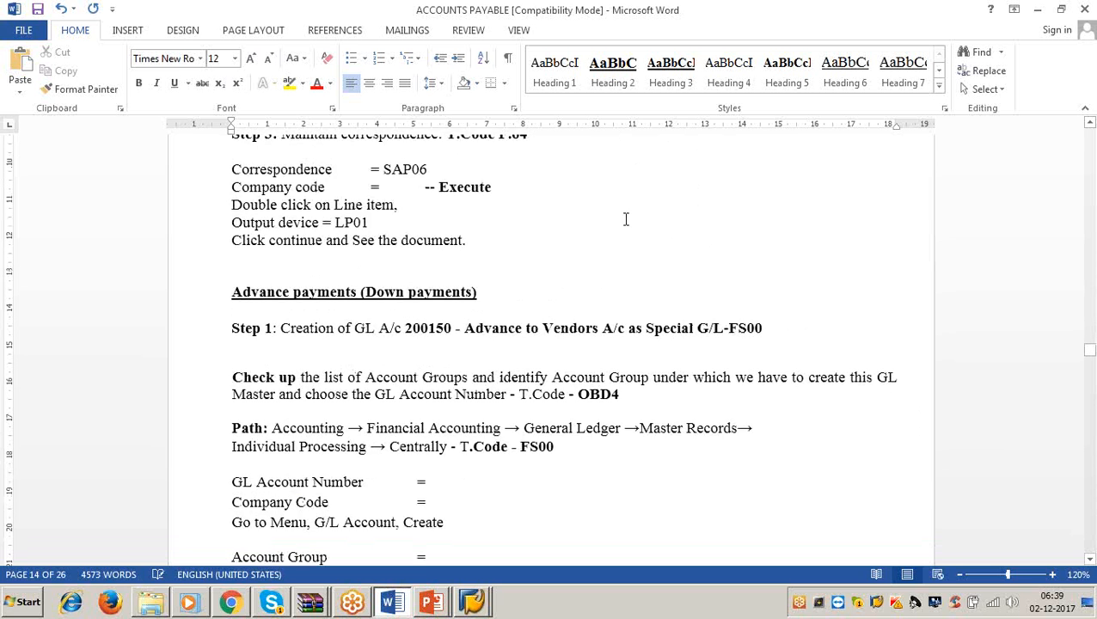
{"action": "scroll", "coordinate": [624, 216], "scroll_direction": "down", "scroll_amount": 5}
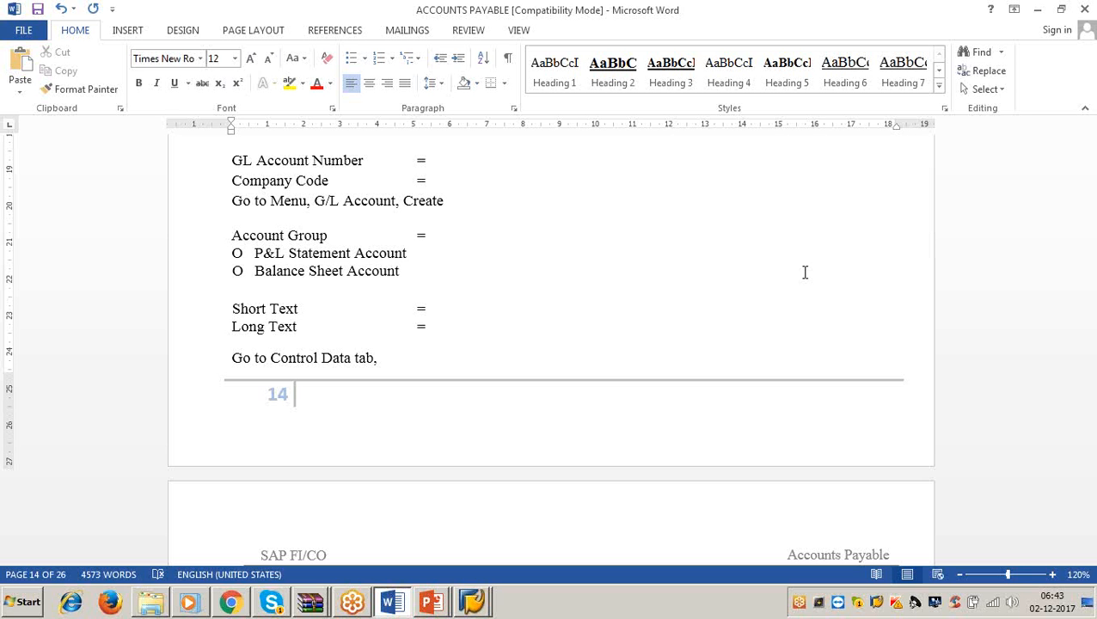
Step: Return to SAP, show the down payment document in General Ledger View, and check the account and amount of its second line item
{"action": "left_click", "coordinate": [1039, 12]}
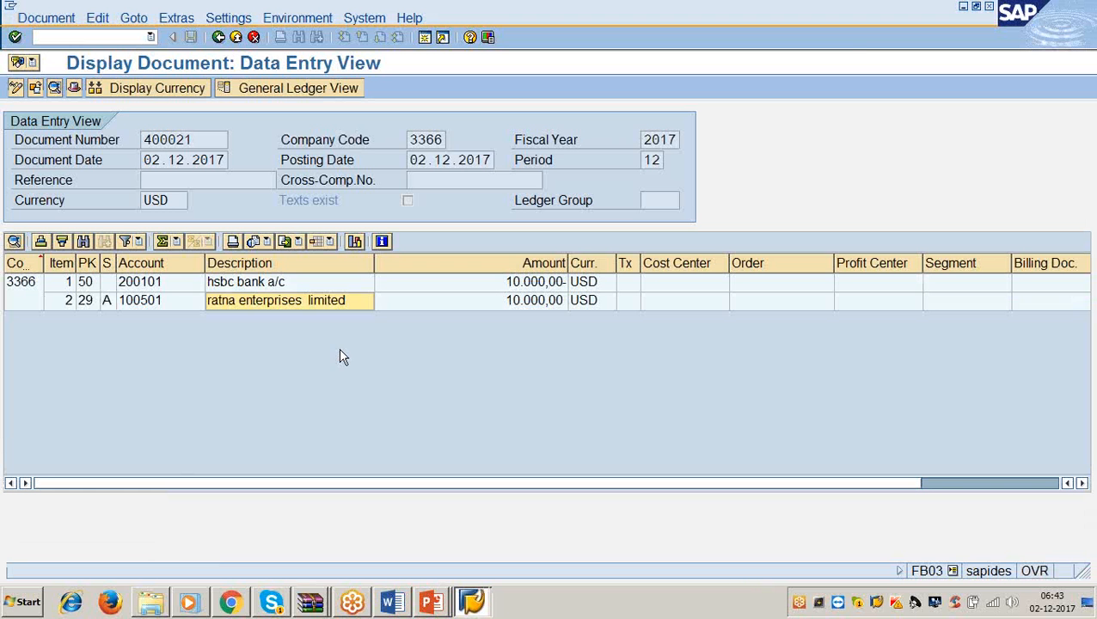
{"action": "left_click", "coordinate": [282, 305]}
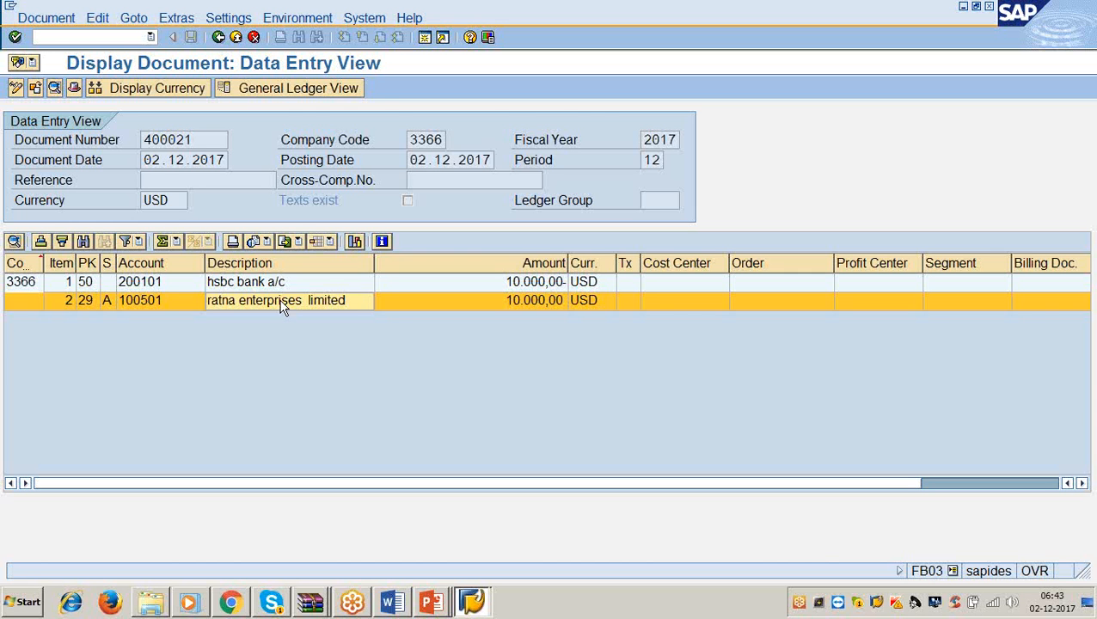
{"action": "left_click", "coordinate": [286, 88]}
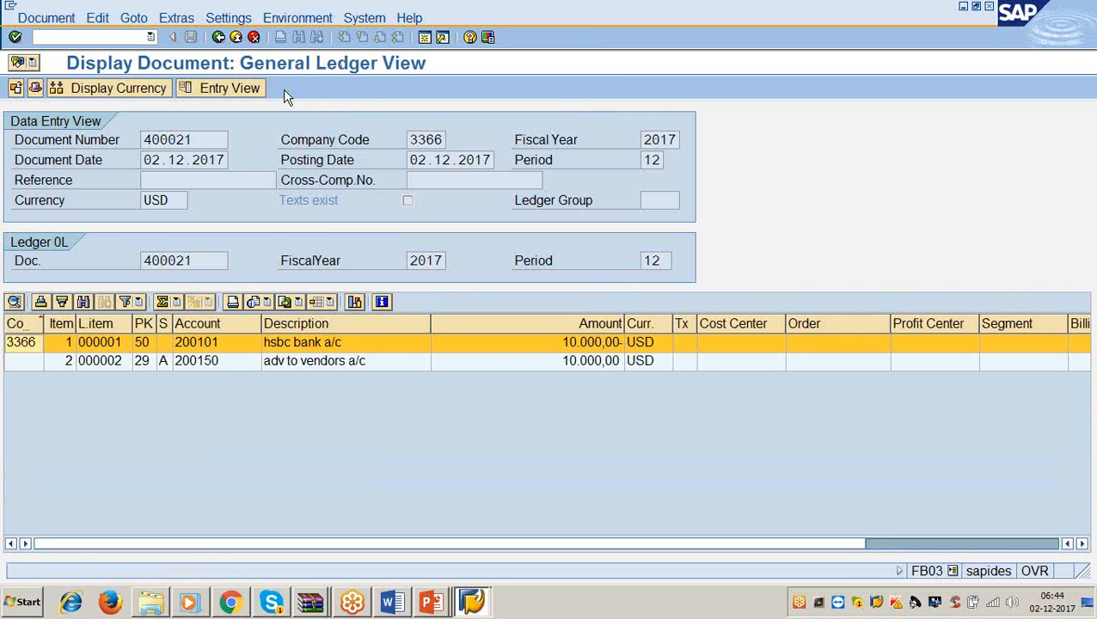
{"action": "left_click", "coordinate": [357, 365]}
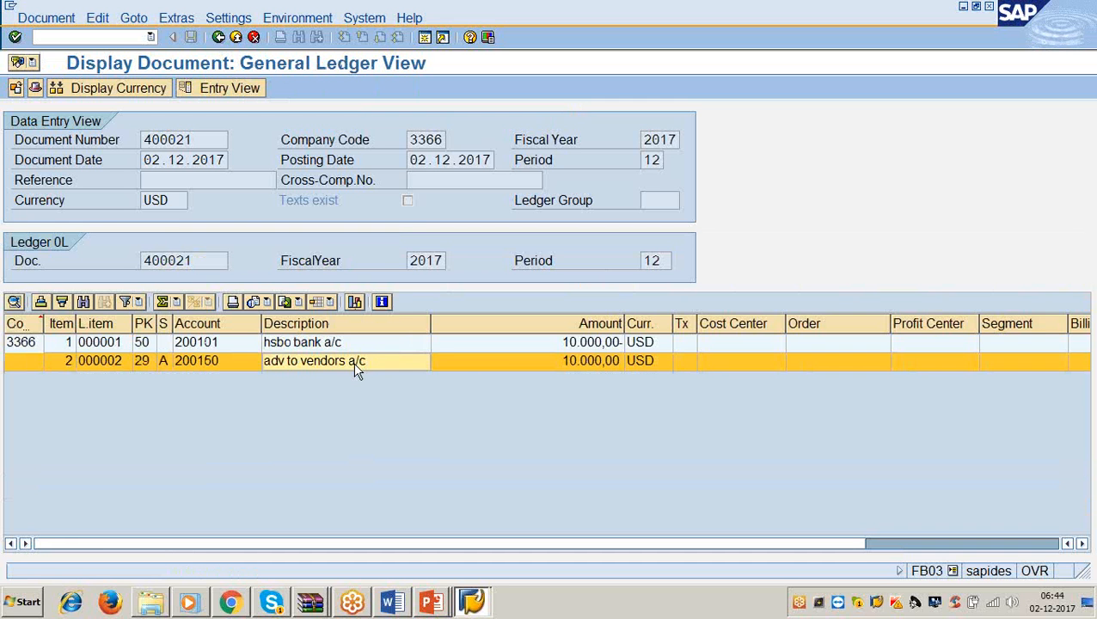
{"action": "left_click", "coordinate": [582, 368]}
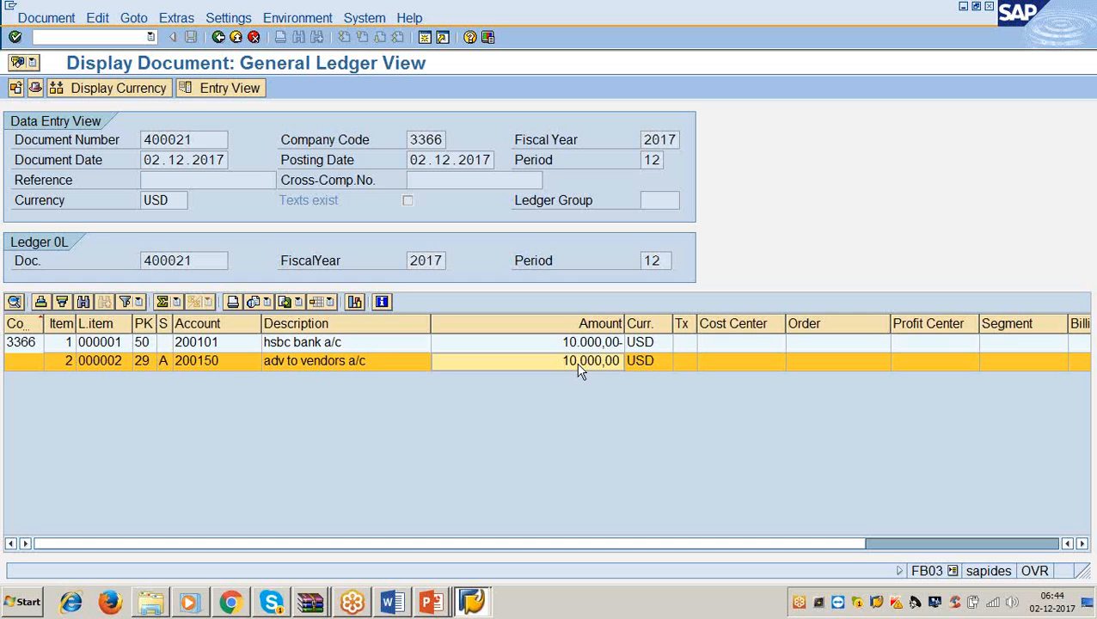
Step: Open transaction FS10N in a new session and display the balance of G/L account 200150 for company code 3366, fiscal year 2017
{"action": "left_click", "coordinate": [425, 37]}
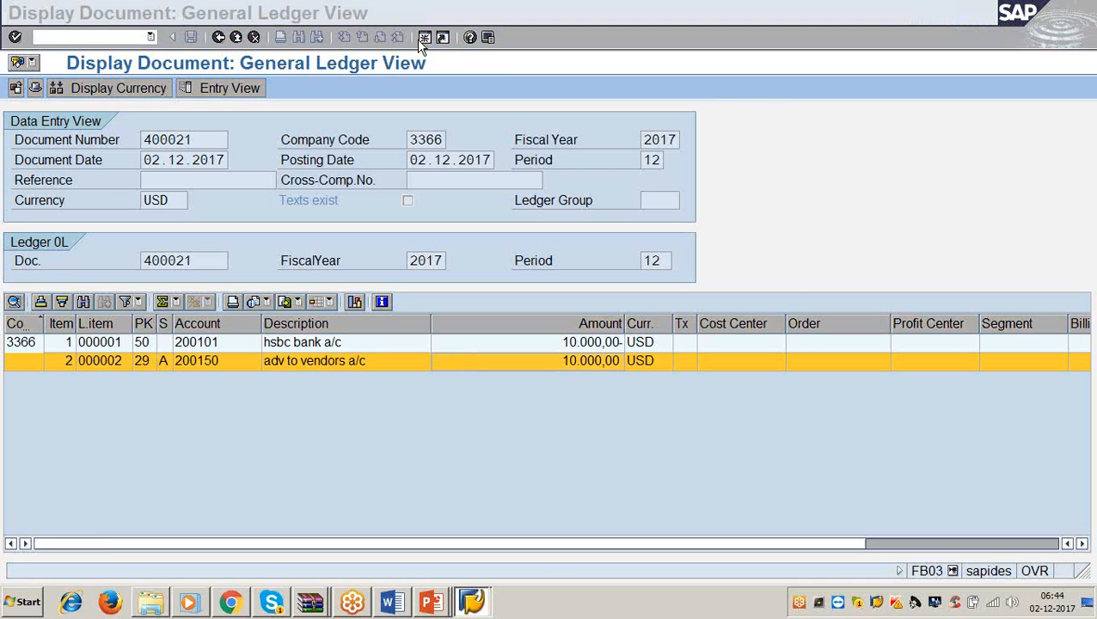
{"action": "type", "text": "/n"}
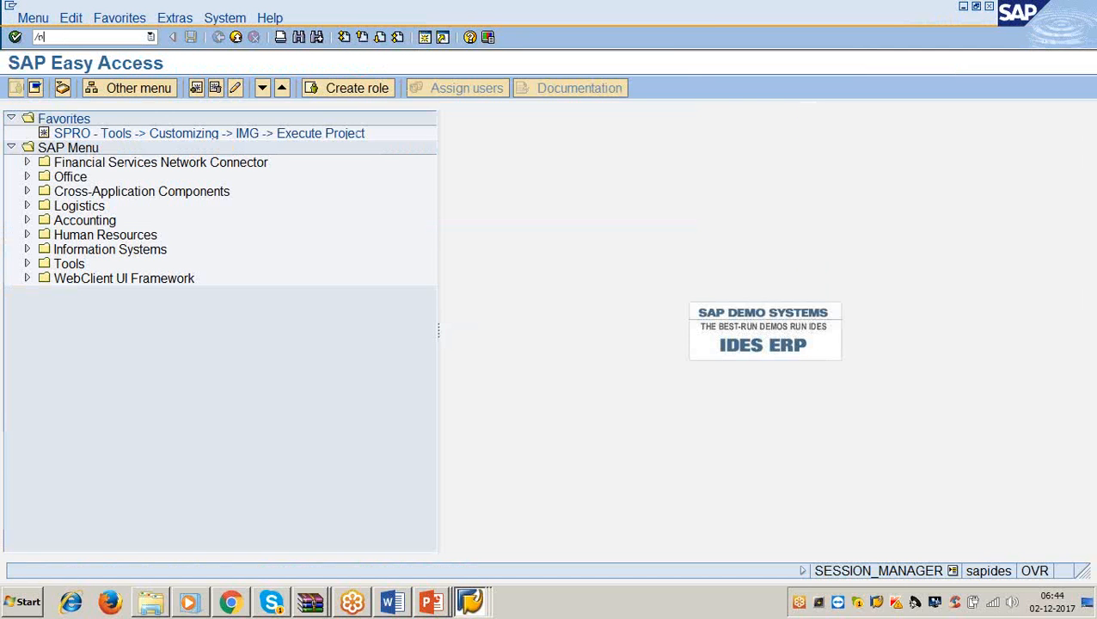
{"action": "type", "text": "fs10n"}
{"action": "key", "text": "Return"}
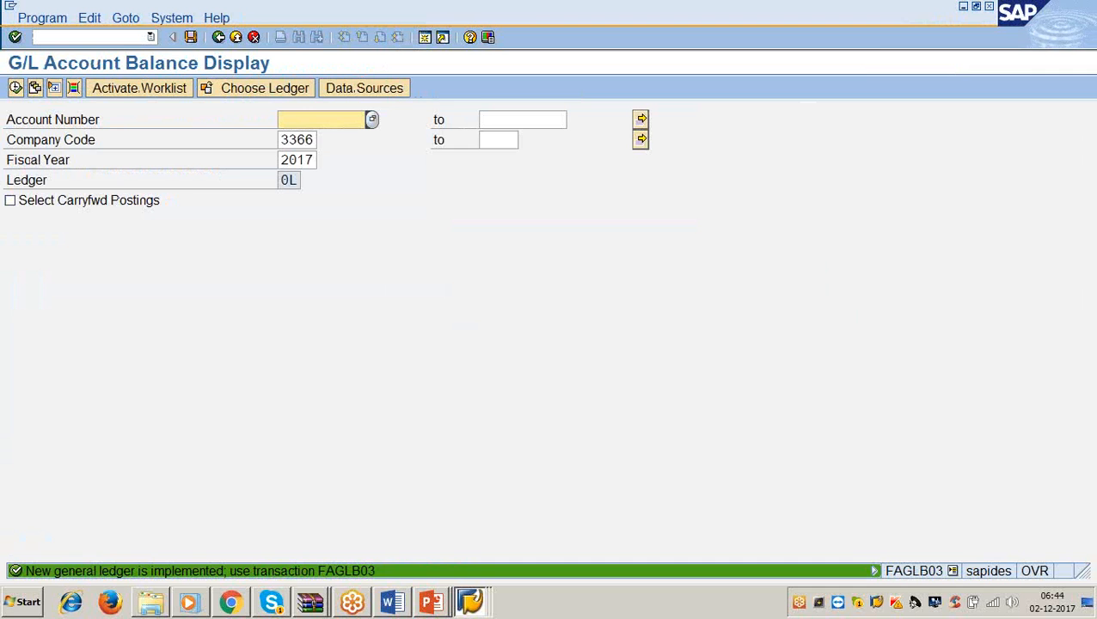
{"action": "type", "text": "200150"}
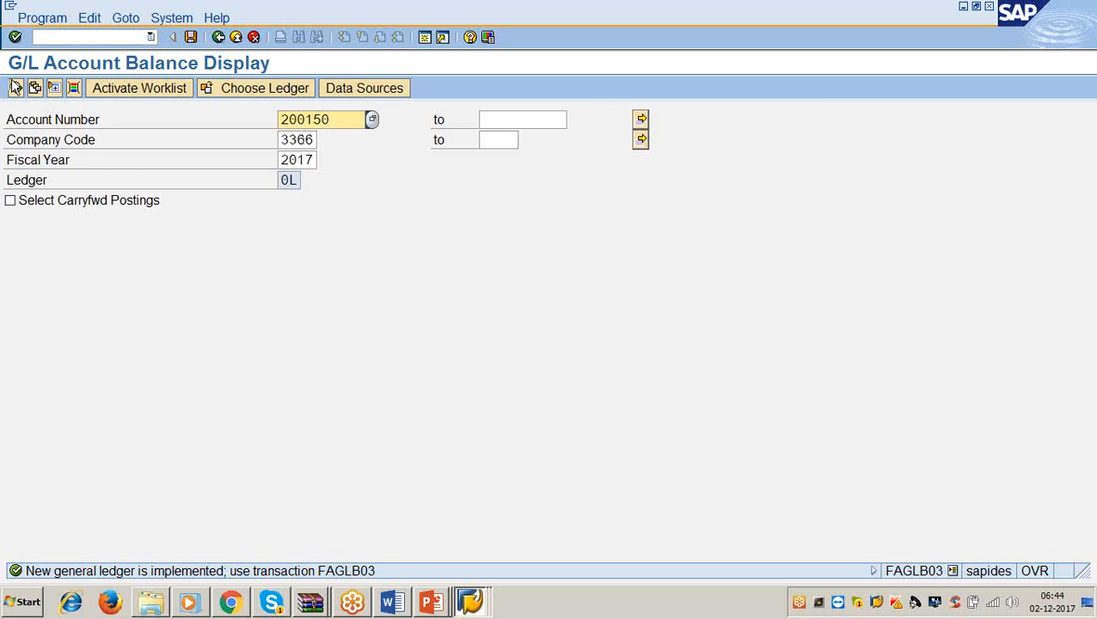
{"action": "left_click", "coordinate": [16, 89]}
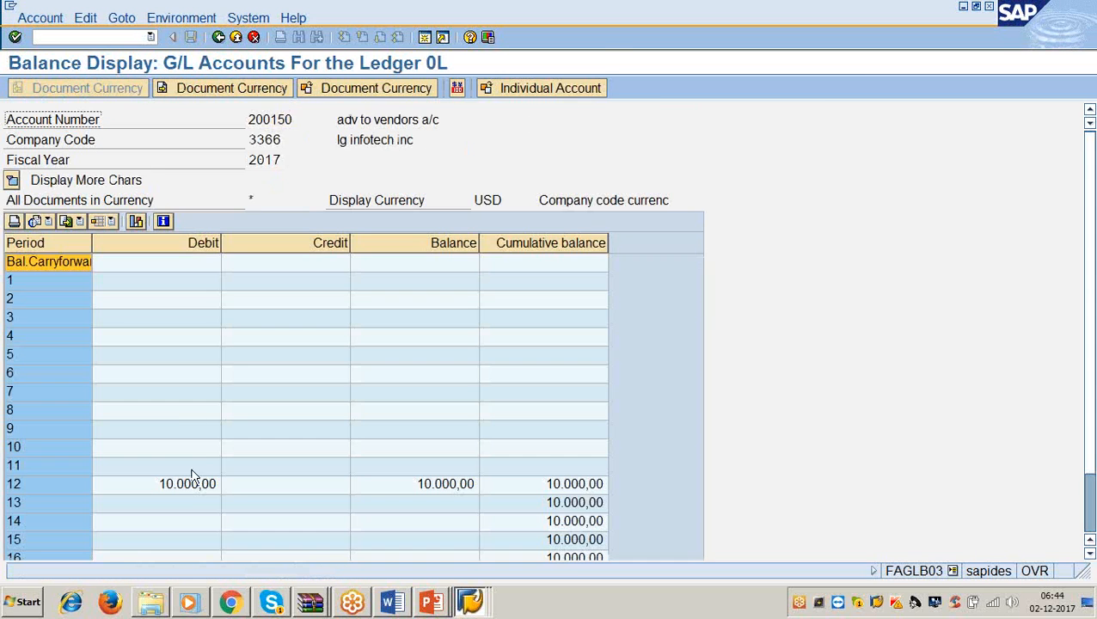
Step: Drill down into the period 12 debit amount and check the line item amount
{"action": "left_click", "coordinate": [189, 486]}
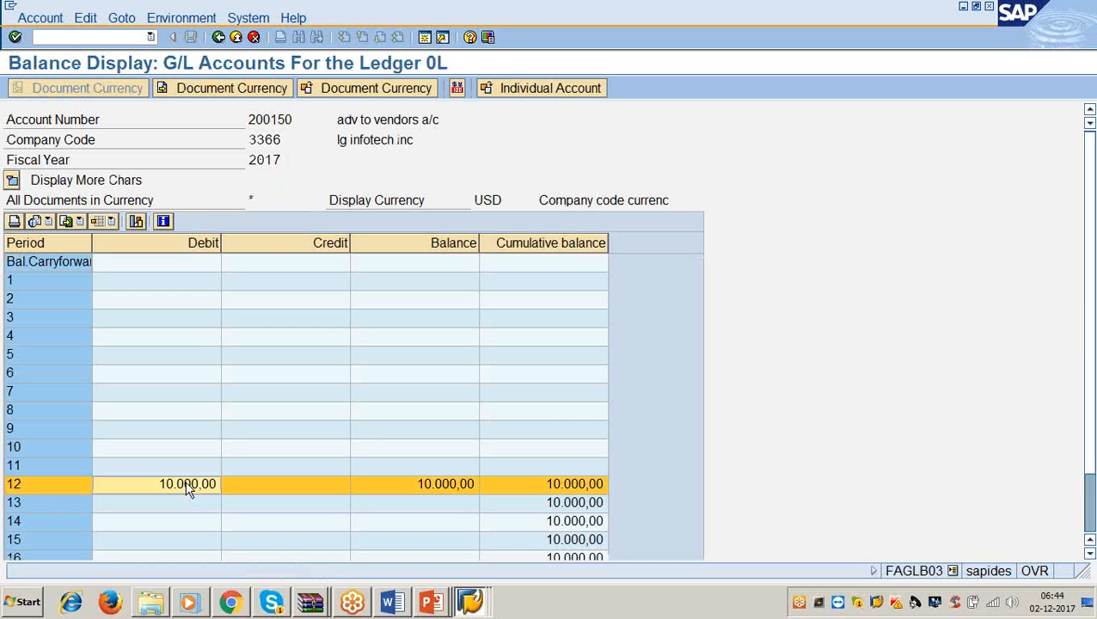
{"action": "double_click", "coordinate": [189, 486]}
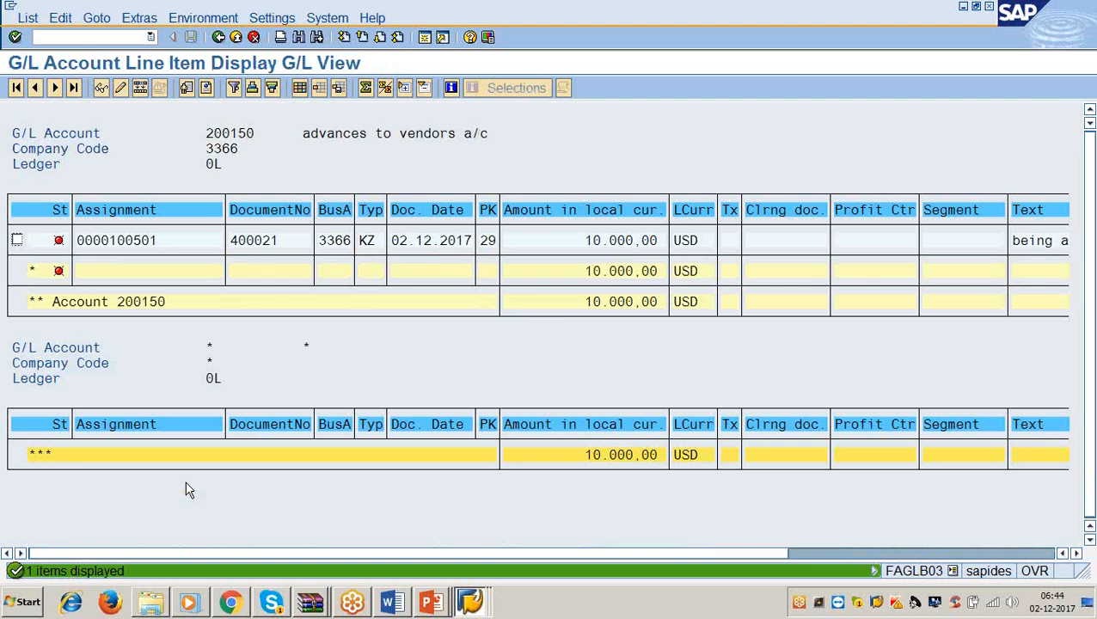
{"action": "left_click", "coordinate": [638, 242]}
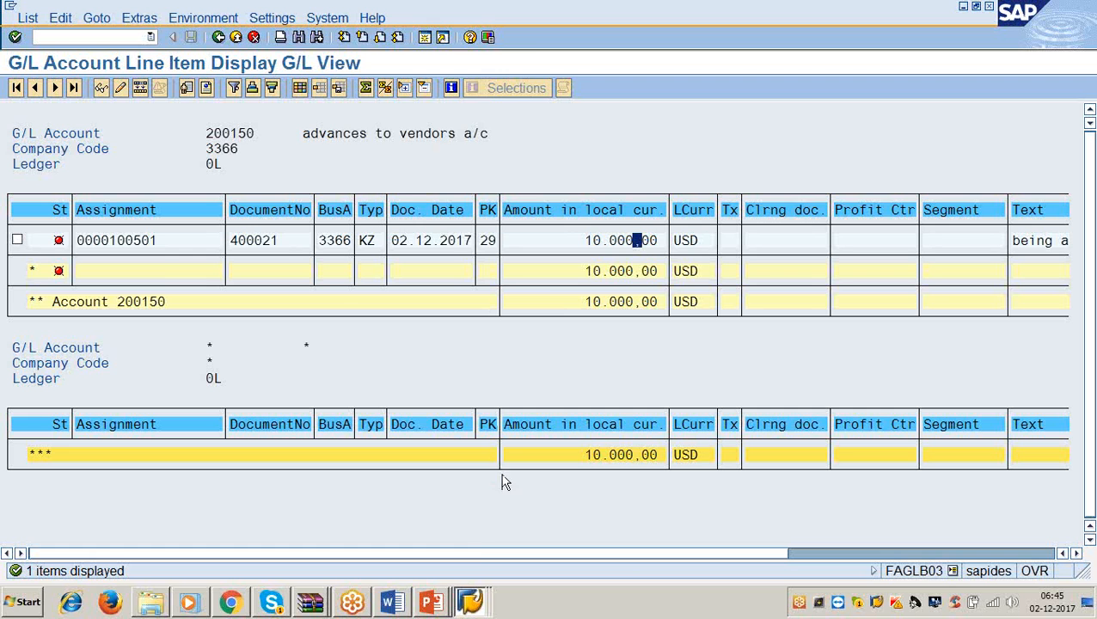
Step: Switch to the SPECIAL BUSINESS TRANSACTIONS presentation in PowerPoint and show slide 7, Scheme of Entries
{"action": "left_click", "coordinate": [427, 598]}
{"action": "left_click", "coordinate": [425, 574]}
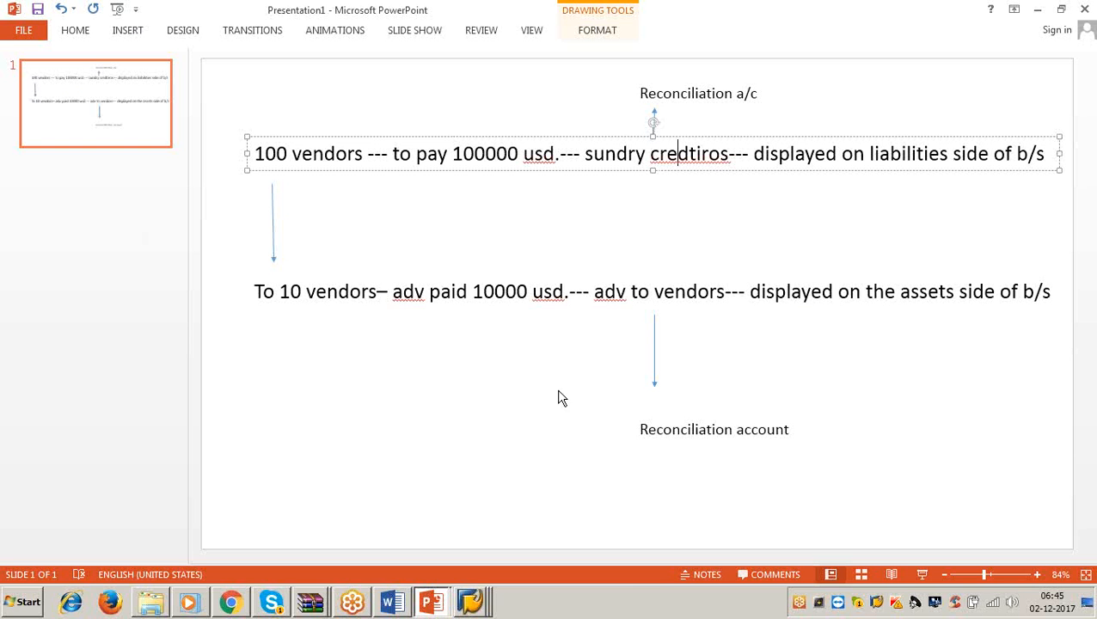
{"action": "left_click", "coordinate": [421, 604]}
{"action": "left_click", "coordinate": [427, 548]}
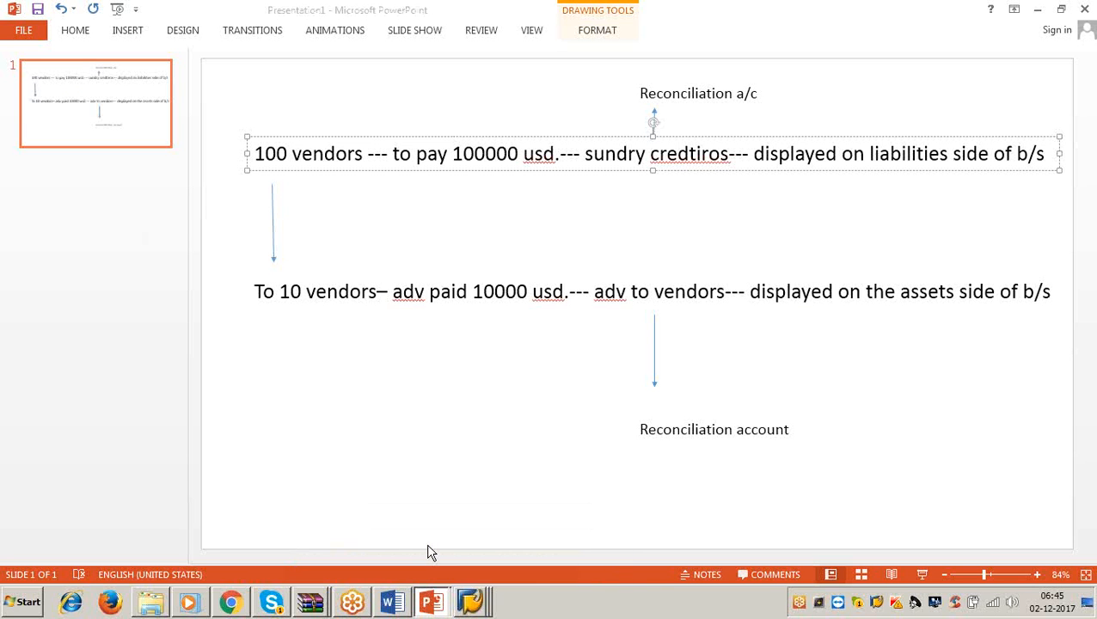
{"action": "left_click", "coordinate": [101, 396]}
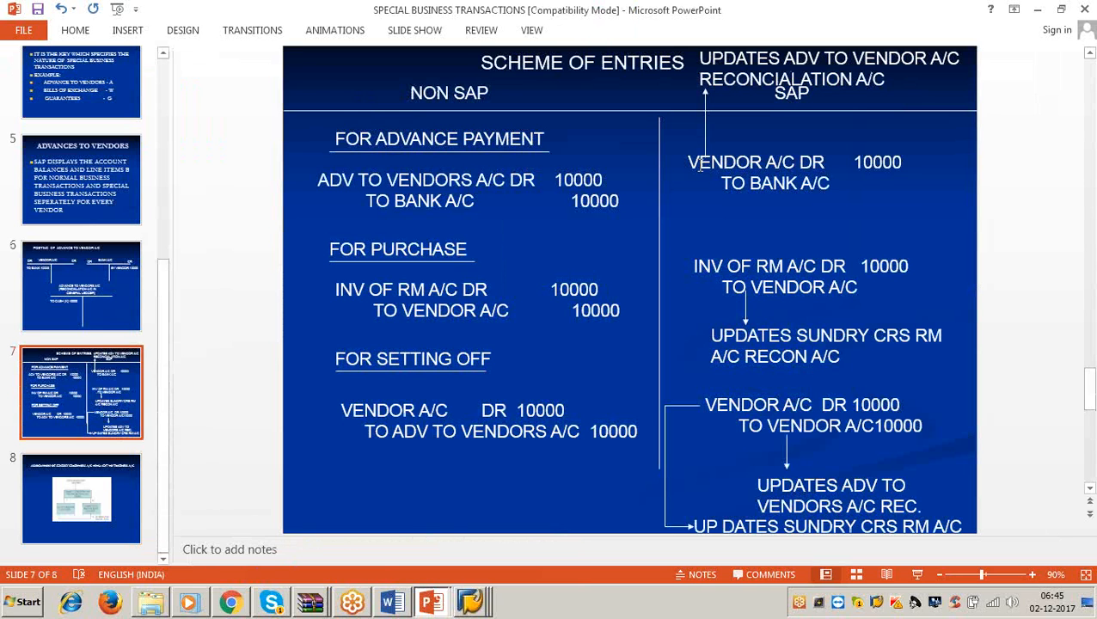
Step: Add the amount 10000 after "TO BANK A/C" in the SAP advance payment entry on the Scheme of Entries slide
{"action": "mouse_move", "coordinate": [689, 161]}
{"action": "left_mouse_down"}
{"action": "mouse_move", "coordinate": [903, 153]}
{"action": "mouse_move", "coordinate": [900, 188]}
{"action": "mouse_move", "coordinate": [869, 192]}
{"action": "left_mouse_up"}
{"action": "left_click", "coordinate": [869, 191]}
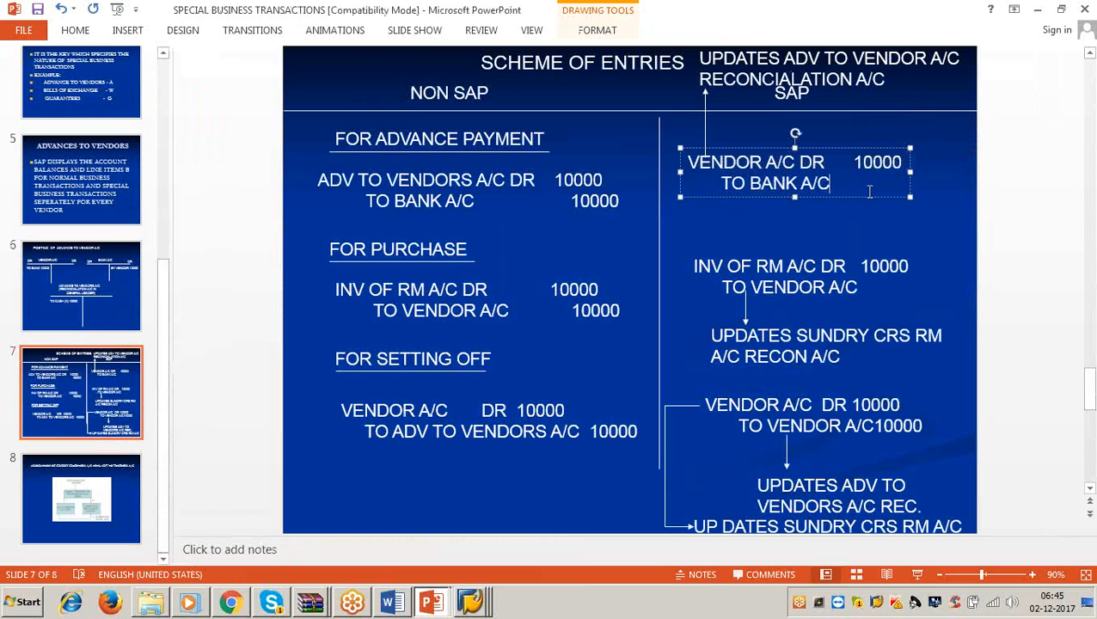
{"action": "key", "text": "Tab"}
{"action": "type", "text": "10000"}
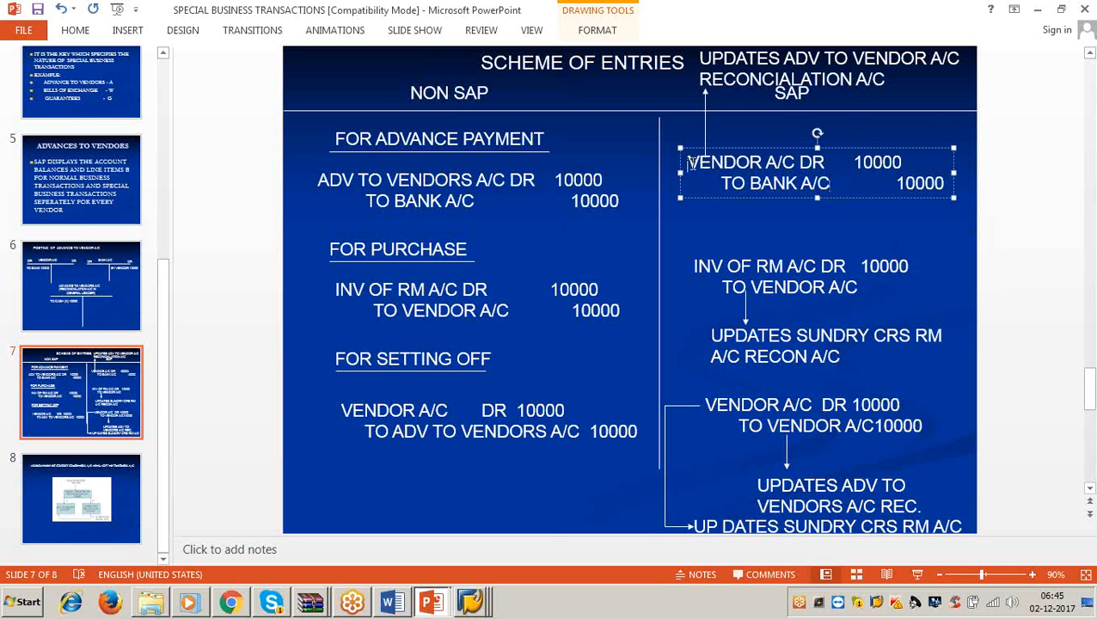
Step: Highlight the SAP vendor debit entry for the advance payment and its ADV TO VENDOR A/C reconciliation account note on the slide
{"action": "left_click_drag", "start_coordinate": [686, 162], "coordinate": [904, 162]}
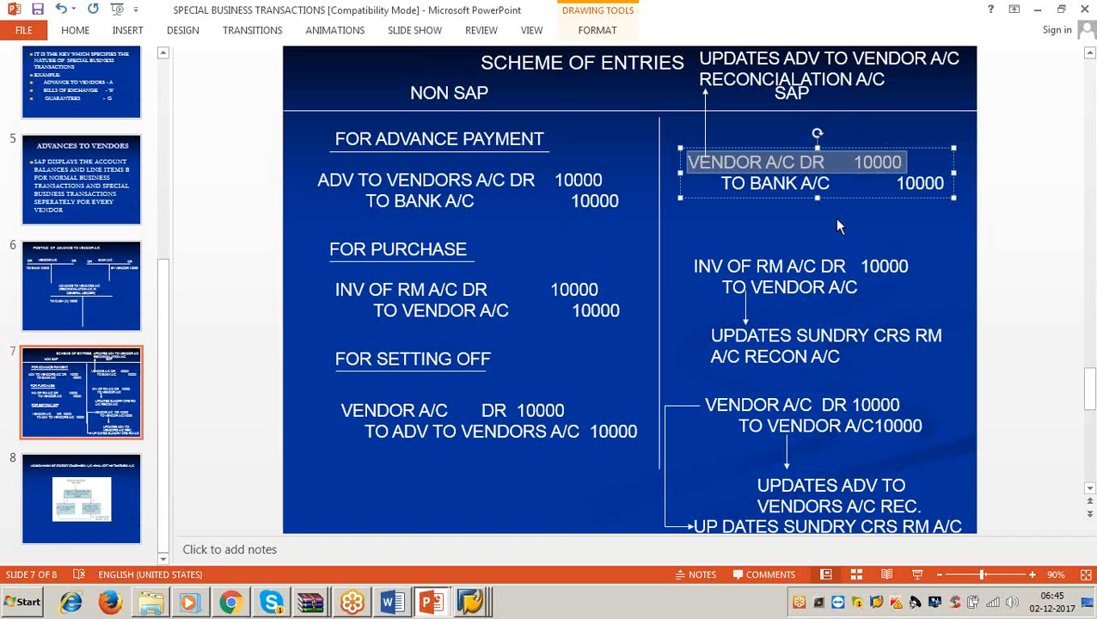
{"action": "left_click", "coordinate": [785, 59]}
{"action": "left_click_drag", "start_coordinate": [785, 60], "coordinate": [927, 75]}
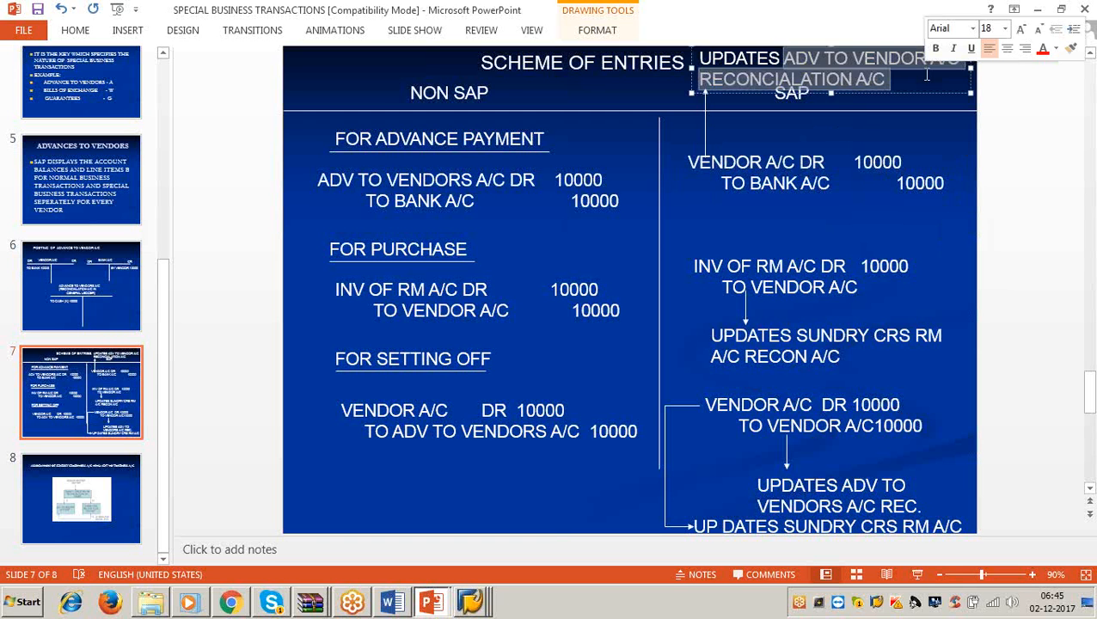
Step: Switch to the ACCOUNTS PAYABLE document in Word and look up Step 6, the vendor line item balance display
{"action": "left_click", "coordinate": [394, 604]}
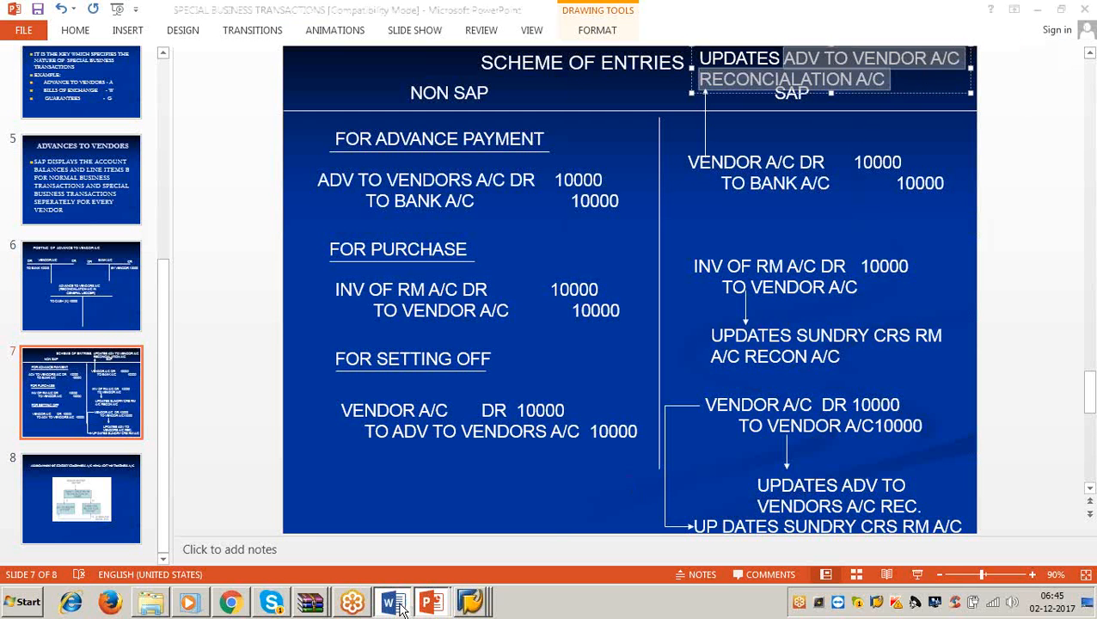
{"action": "scroll", "coordinate": [395, 392], "scroll_direction": "down", "scroll_amount": 10}
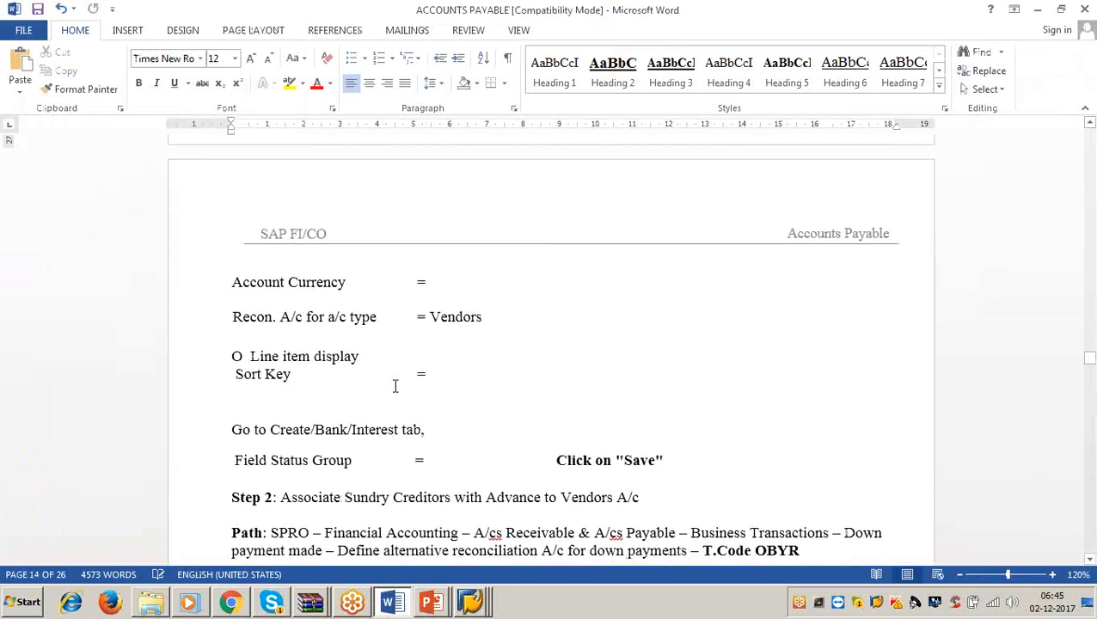
{"action": "scroll", "coordinate": [395, 387], "scroll_direction": "down", "scroll_amount": 10}
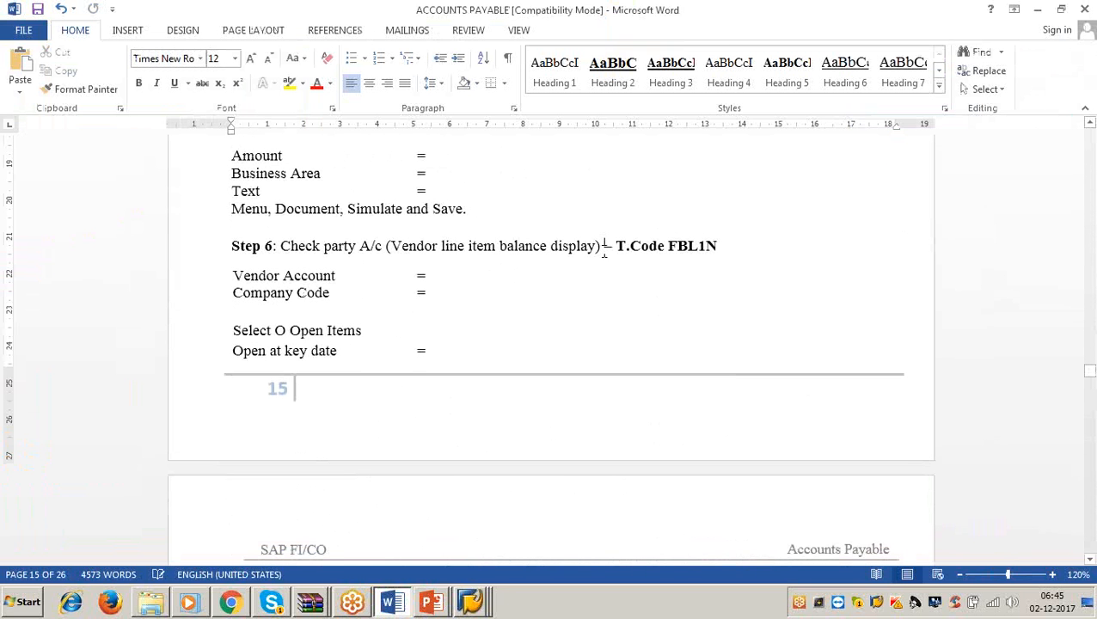
{"action": "left_click", "coordinate": [726, 247]}
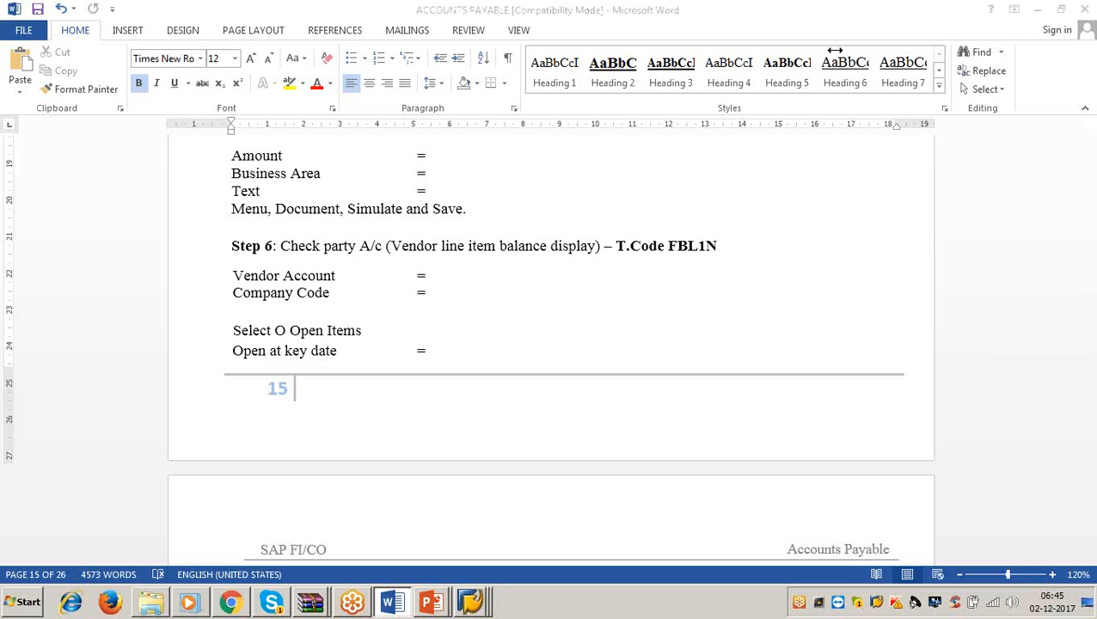
Step: Switch back to SAP, open transaction FBL1N in a new session, and enter the vendor account number for the open items selection
{"action": "left_click", "coordinate": [929, 276]}
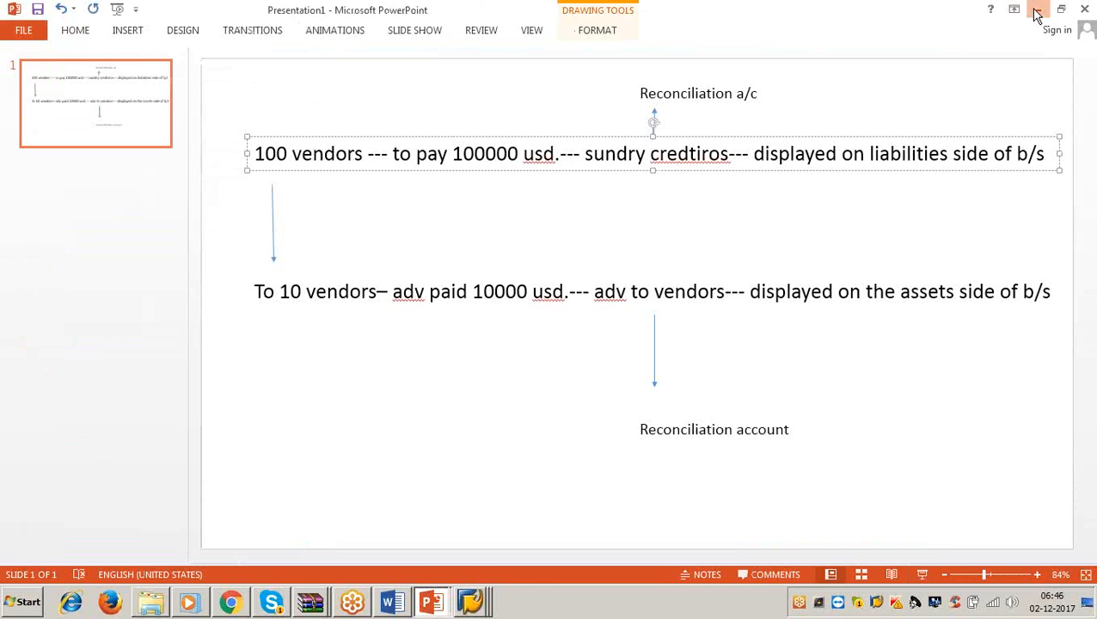
{"action": "left_click", "coordinate": [1037, 9]}
{"action": "left_click", "coordinate": [38, 37]}
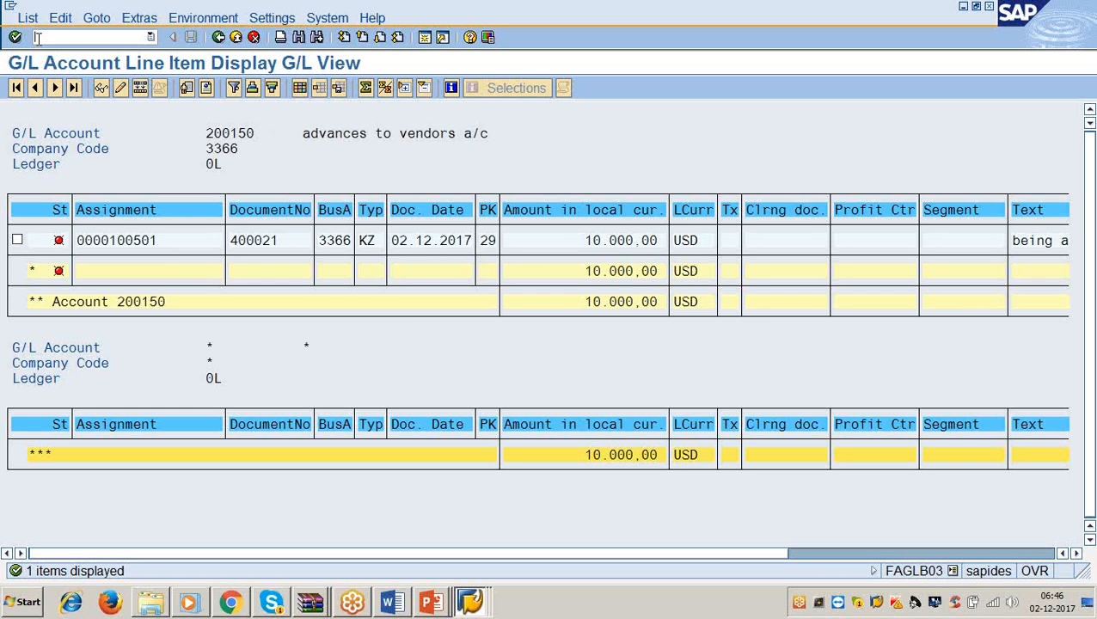
{"action": "type", "text": "/nfbl1n"}
{"action": "key", "text": "Return"}
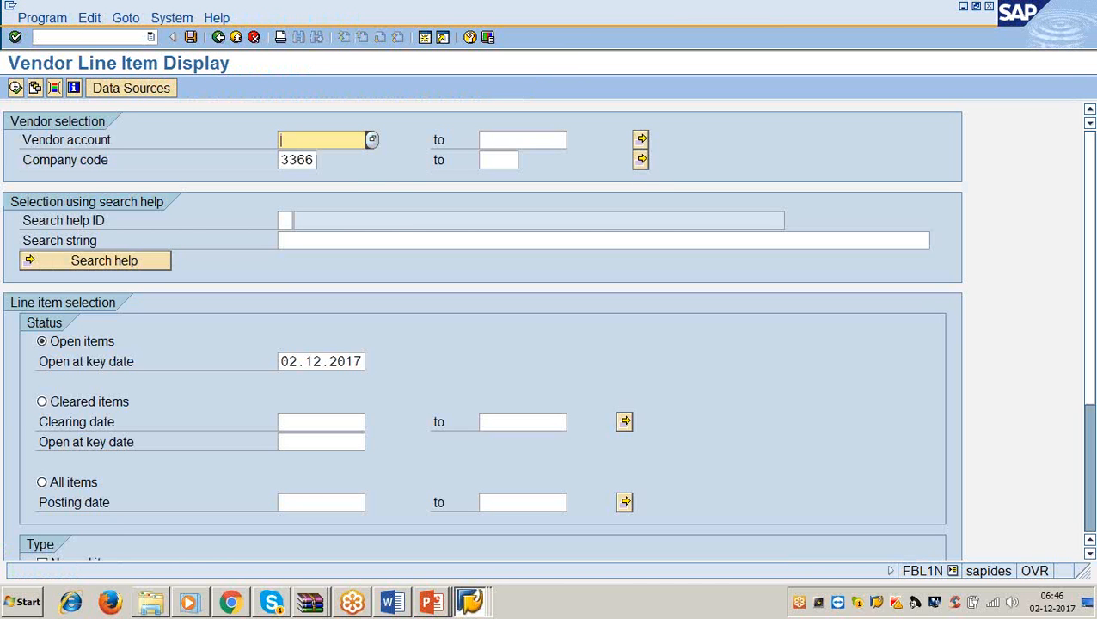
{"action": "type", "text": "100501"}
{"action": "scroll", "coordinate": [202, 135], "scroll_direction": "down", "scroll_amount": 1}
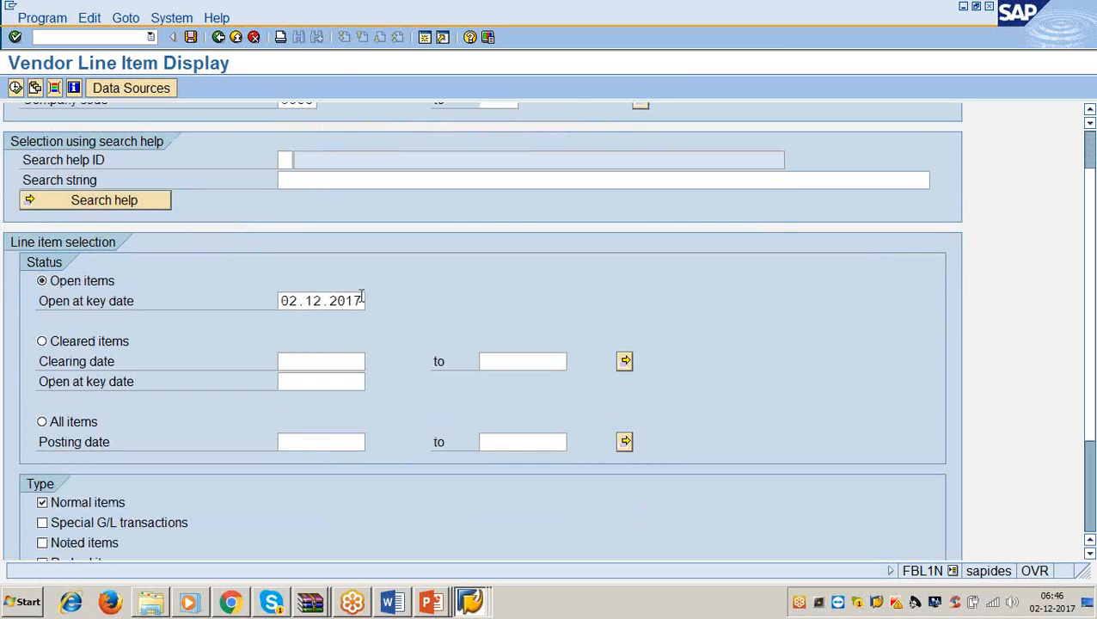
{"action": "left_click", "coordinate": [360, 301]}
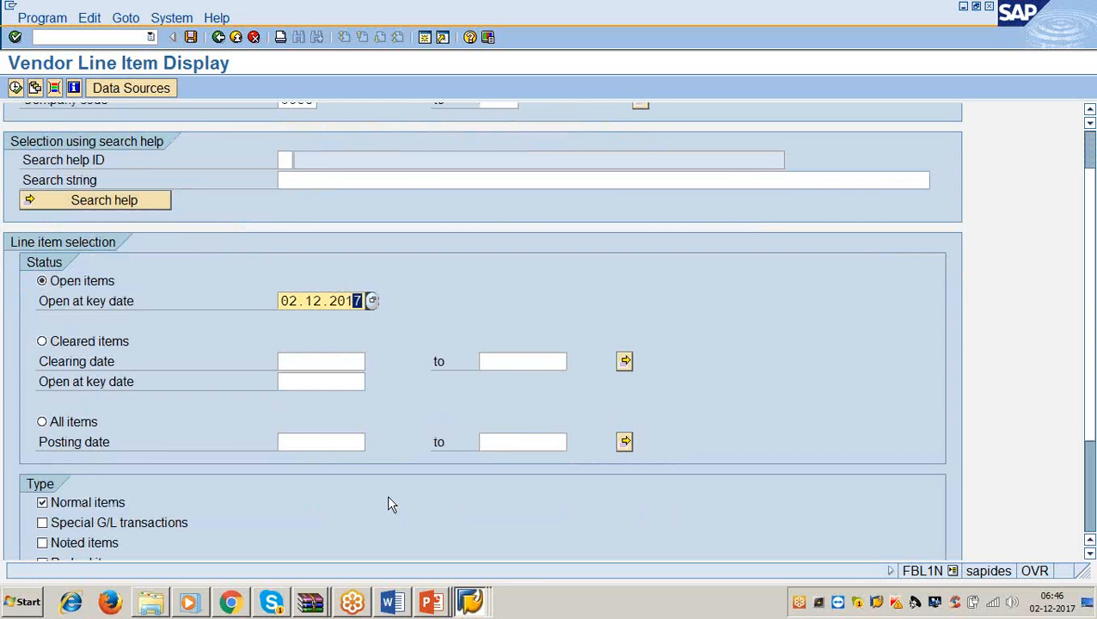
Step: Check the remaining Step 6 selection and layout settings in the ACCOUNTS PAYABLE Word document, and return to SAP
{"action": "left_click", "coordinate": [391, 605]}
{"action": "scroll", "coordinate": [335, 421], "scroll_direction": "down", "scroll_amount": 5}
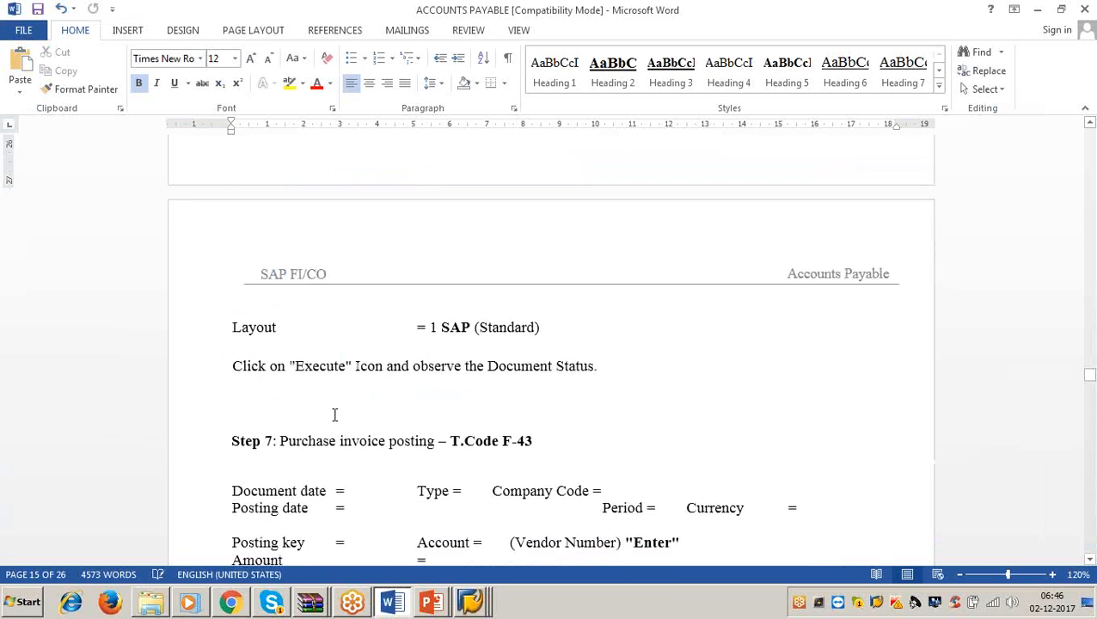
{"action": "scroll", "coordinate": [335, 419], "scroll_direction": "up", "scroll_amount": 4}
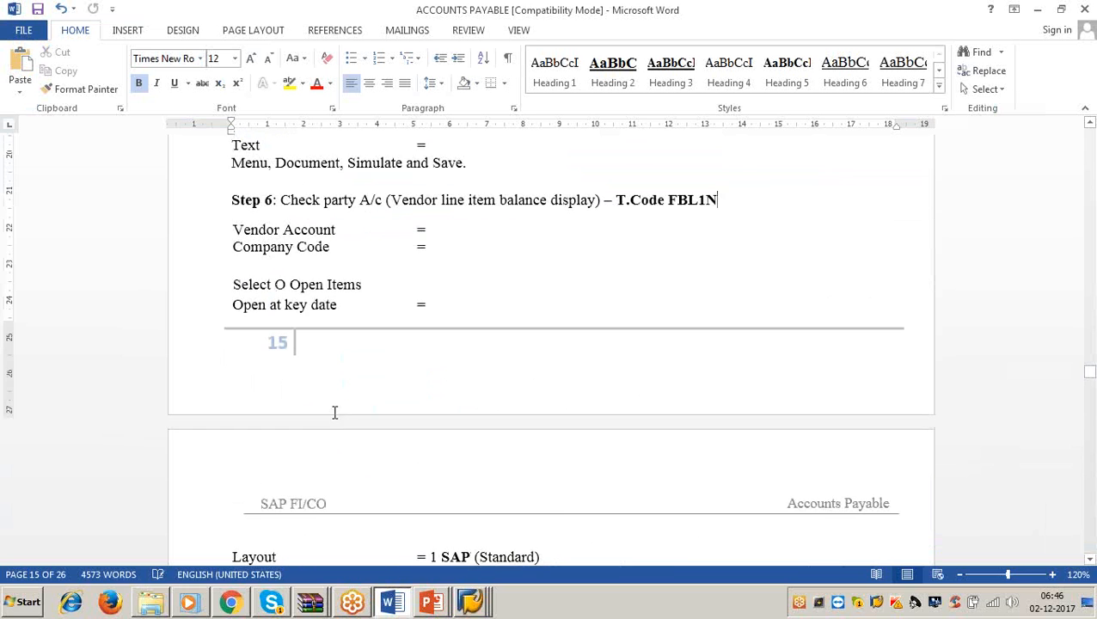
{"action": "left_click", "coordinate": [1037, 9]}
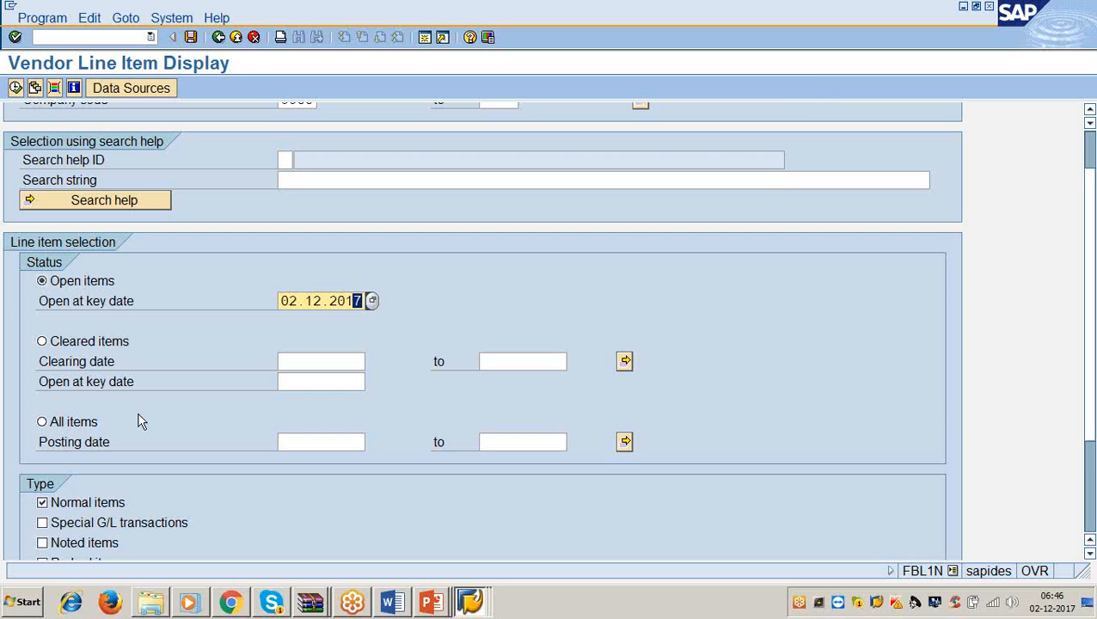
Step: Restrict the item type to Special G/L transactions without normal items, keep layout 1SAP, and display the vendor's open line items
{"action": "scroll", "coordinate": [142, 422], "scroll_direction": "down", "scroll_amount": 3}
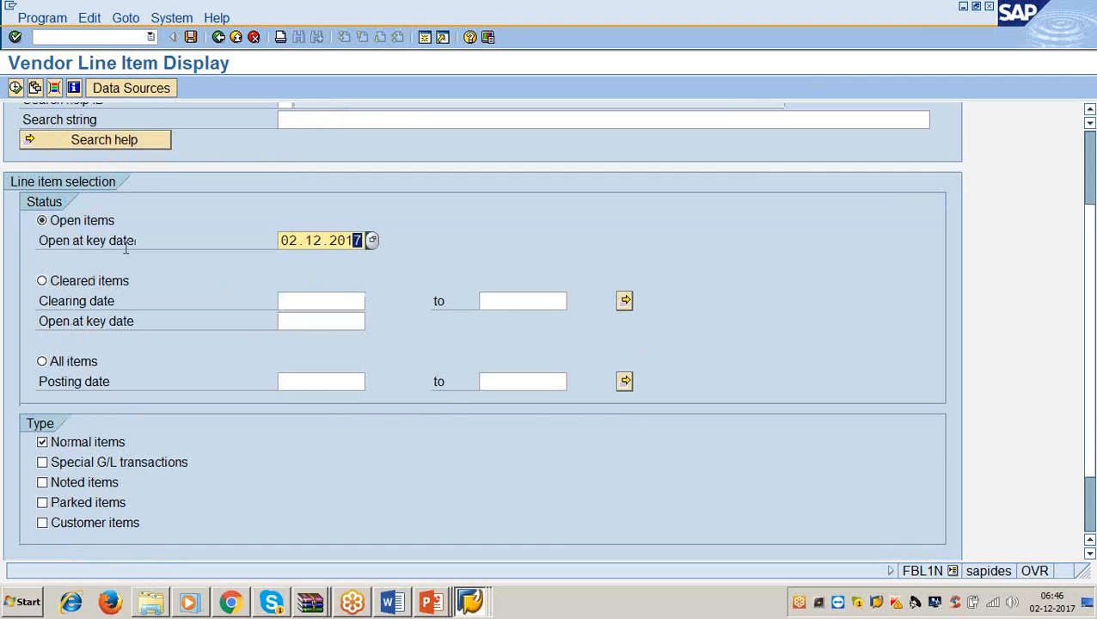
{"action": "scroll", "coordinate": [99, 353], "scroll_direction": "down", "scroll_amount": 2}
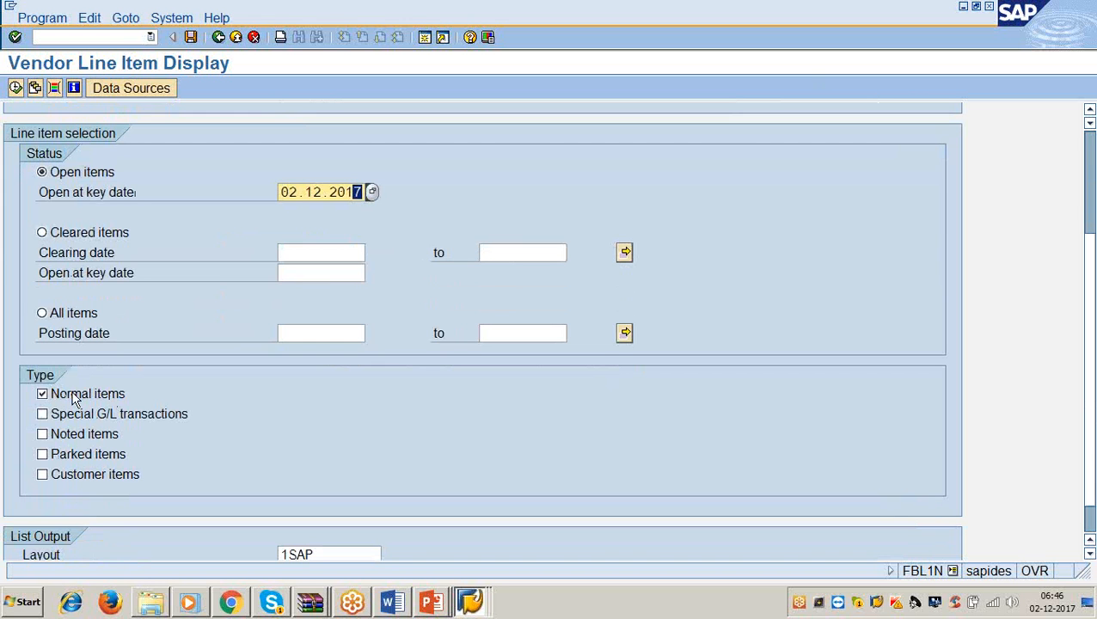
{"action": "left_click", "coordinate": [73, 397]}
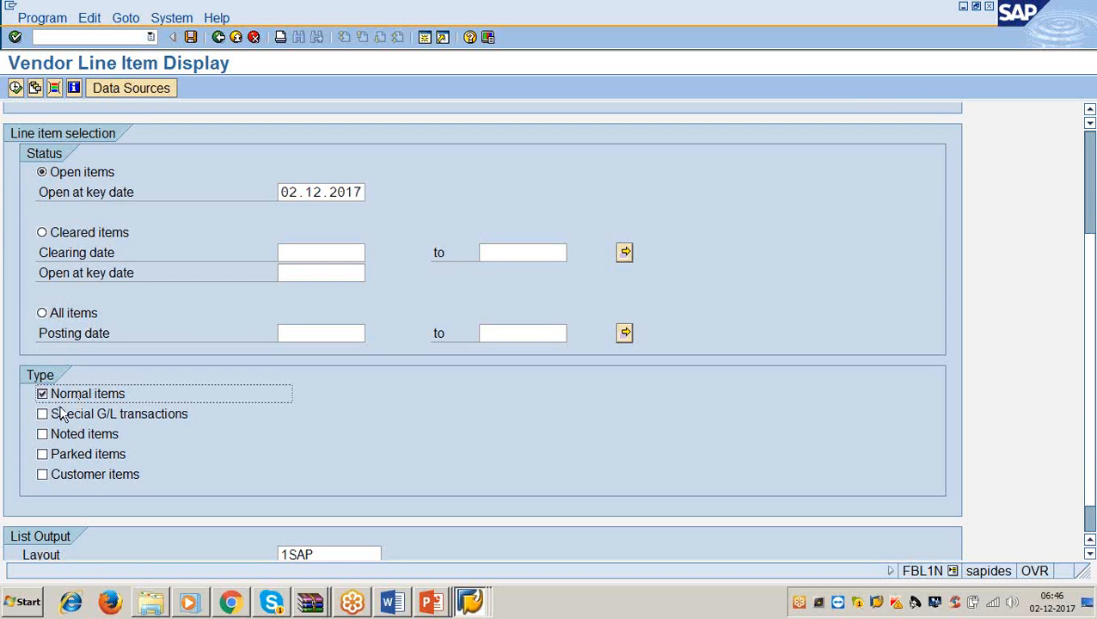
{"action": "left_click", "coordinate": [43, 415]}
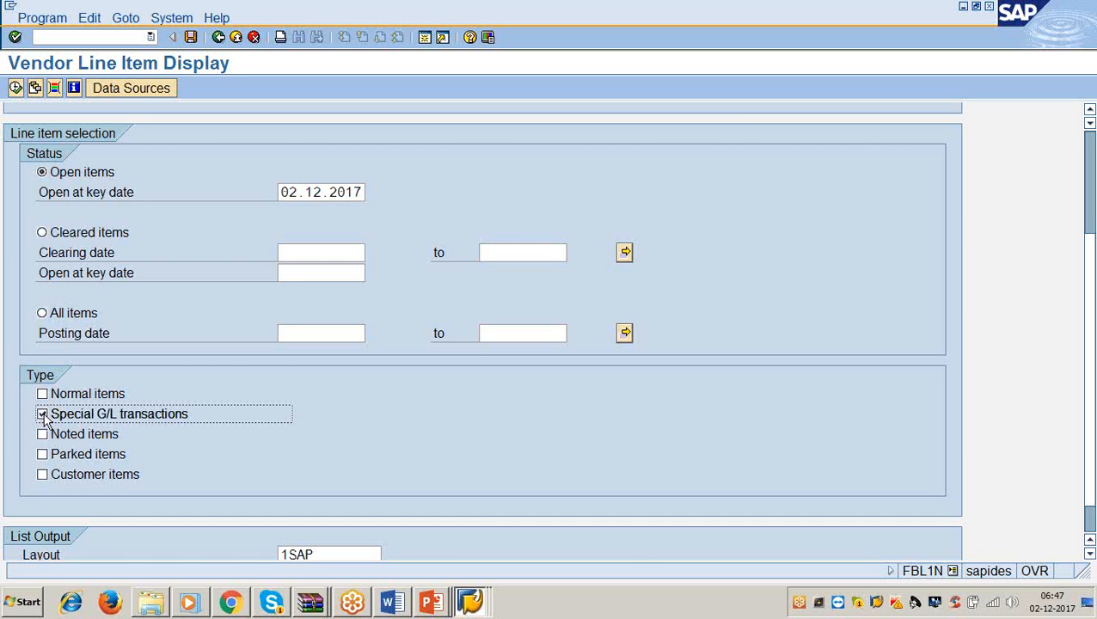
{"action": "scroll", "coordinate": [43, 416], "scroll_direction": "down", "scroll_amount": 1}
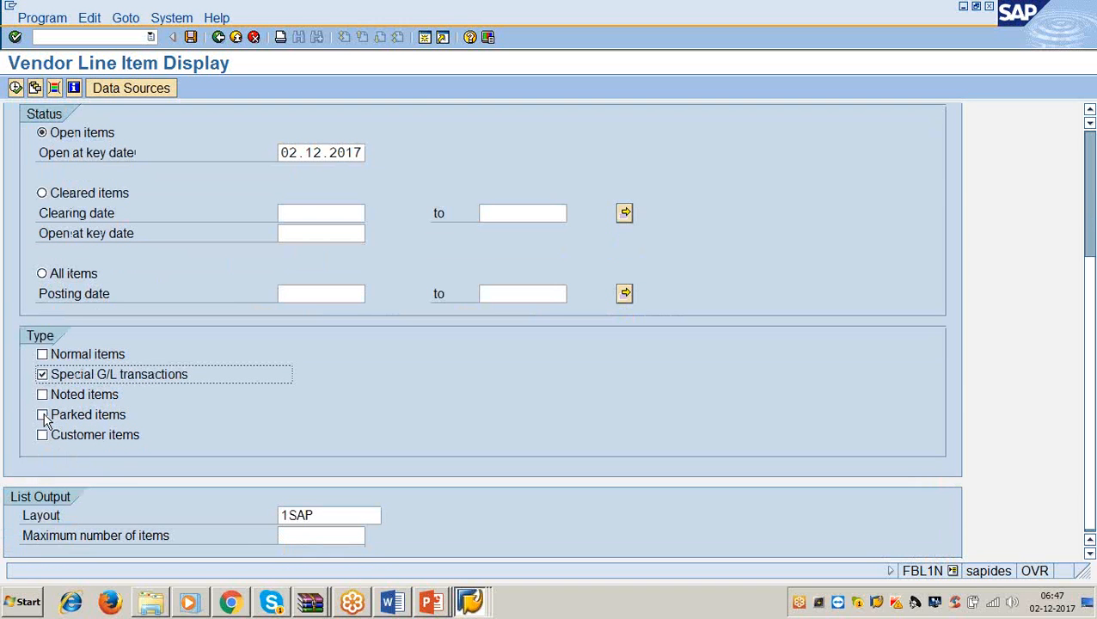
{"action": "left_click", "coordinate": [325, 516]}
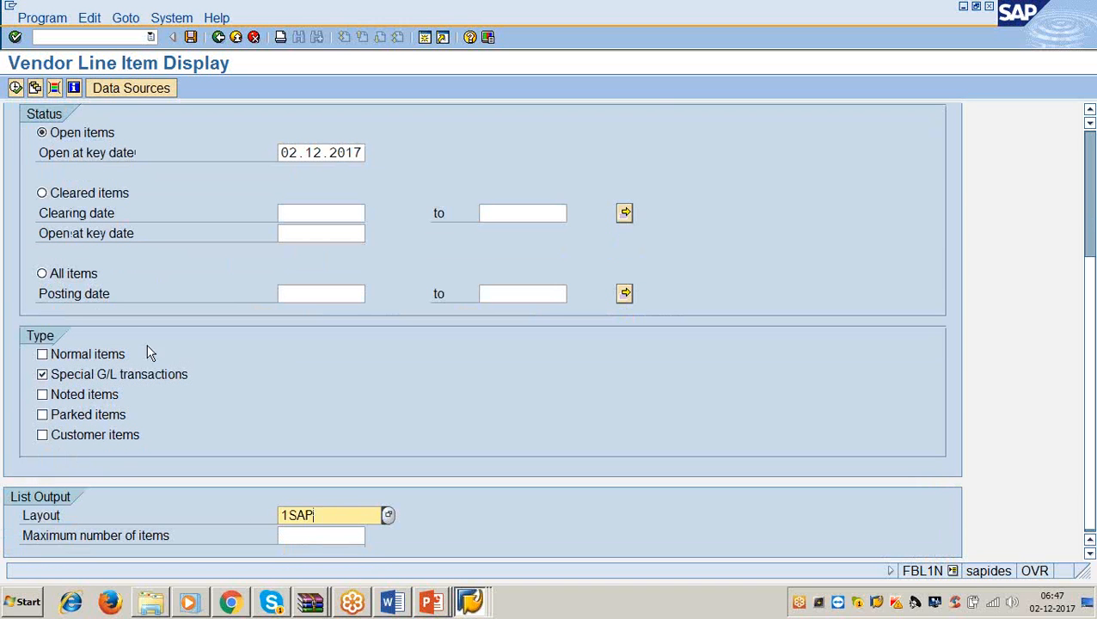
{"action": "left_click", "coordinate": [18, 90]}
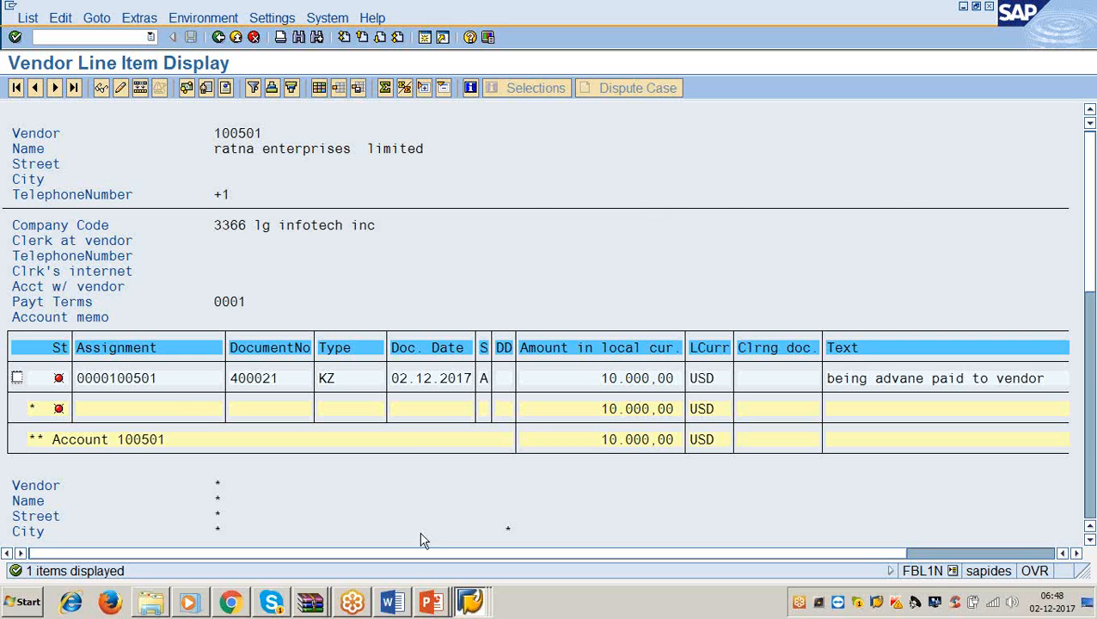
Step: Look up Step 7, purchase invoice posting, in the ACCOUNTS PAYABLE Word document
{"action": "left_click", "coordinate": [390, 602]}
{"action": "scroll", "coordinate": [381, 380], "scroll_direction": "down", "scroll_amount": 6}
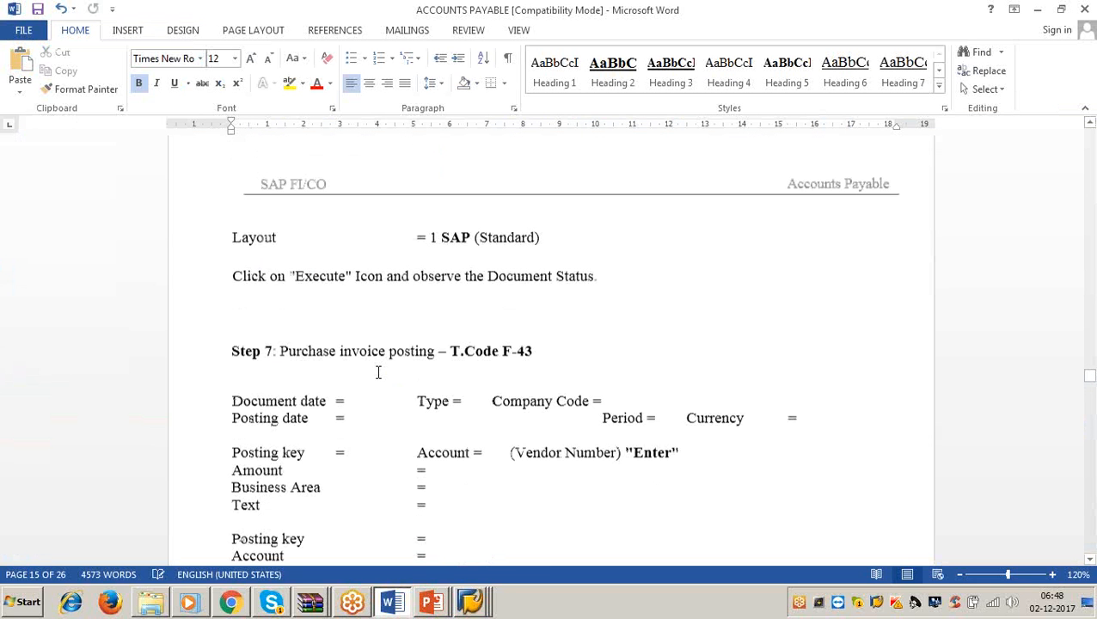
{"action": "left_click", "coordinate": [548, 346]}
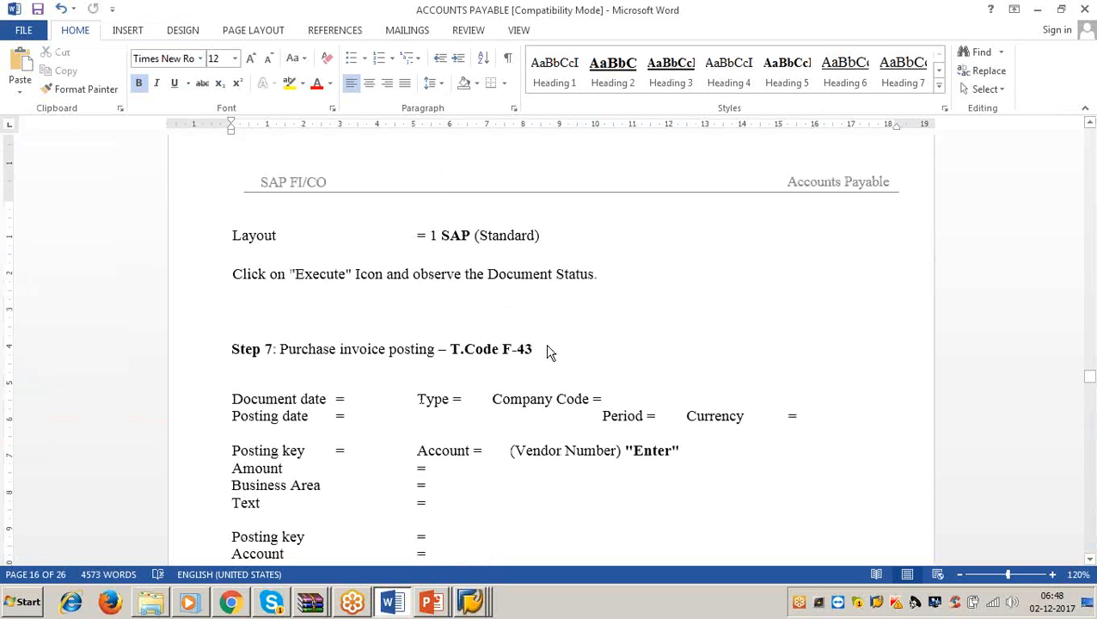
Step: Switch back to SAP, open transaction F-43 in a new session, and set the invoice's document date to 2.12.2017
{"action": "left_click", "coordinate": [1038, 15]}
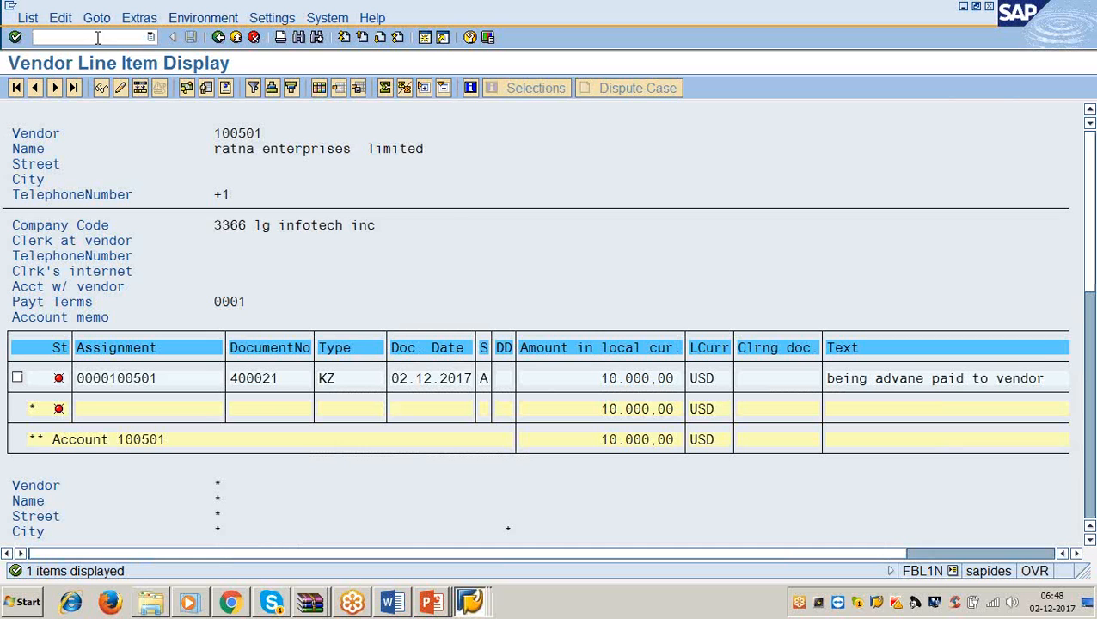
{"action": "left_click", "coordinate": [97, 37]}
{"action": "type", "text": "/nf-43"}
{"action": "key", "text": "Return"}
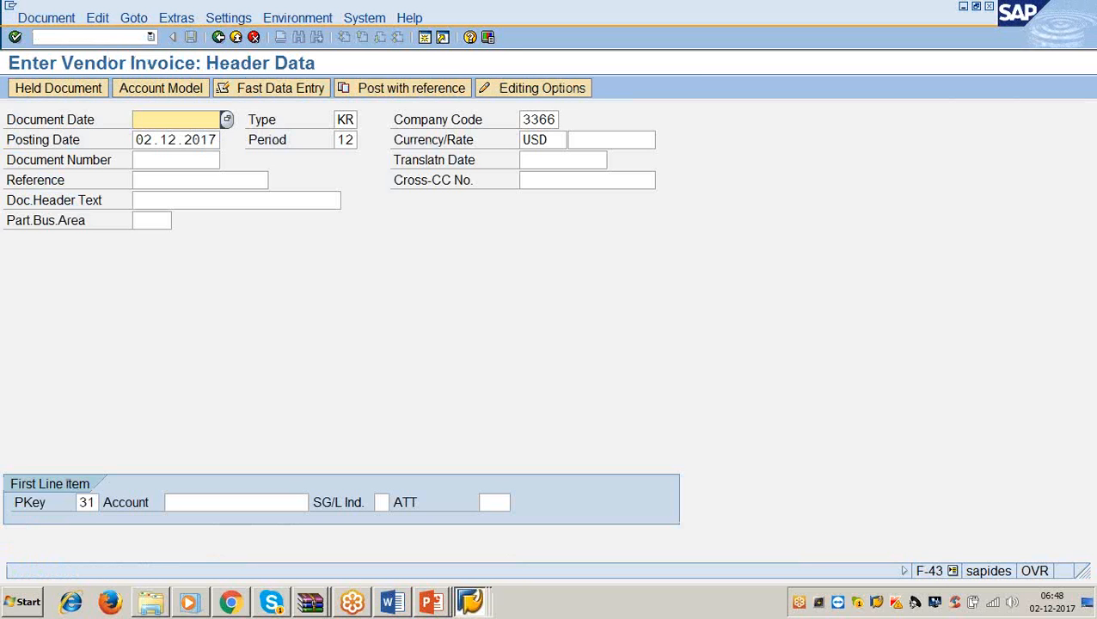
{"action": "type", "text": "2"}
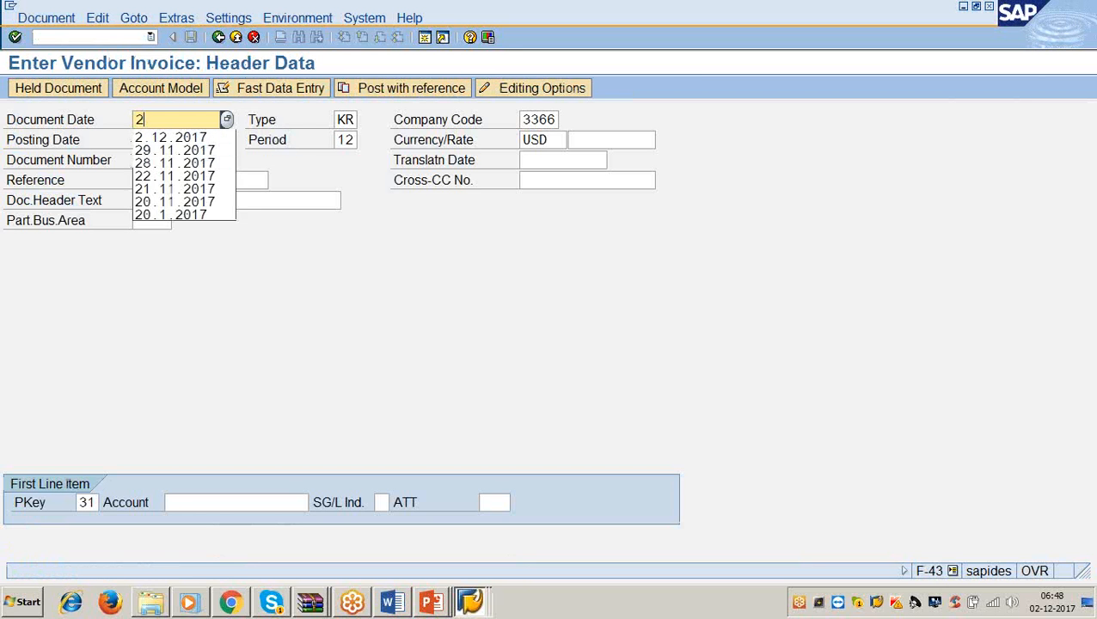
{"action": "type", "text": ".12.2017"}
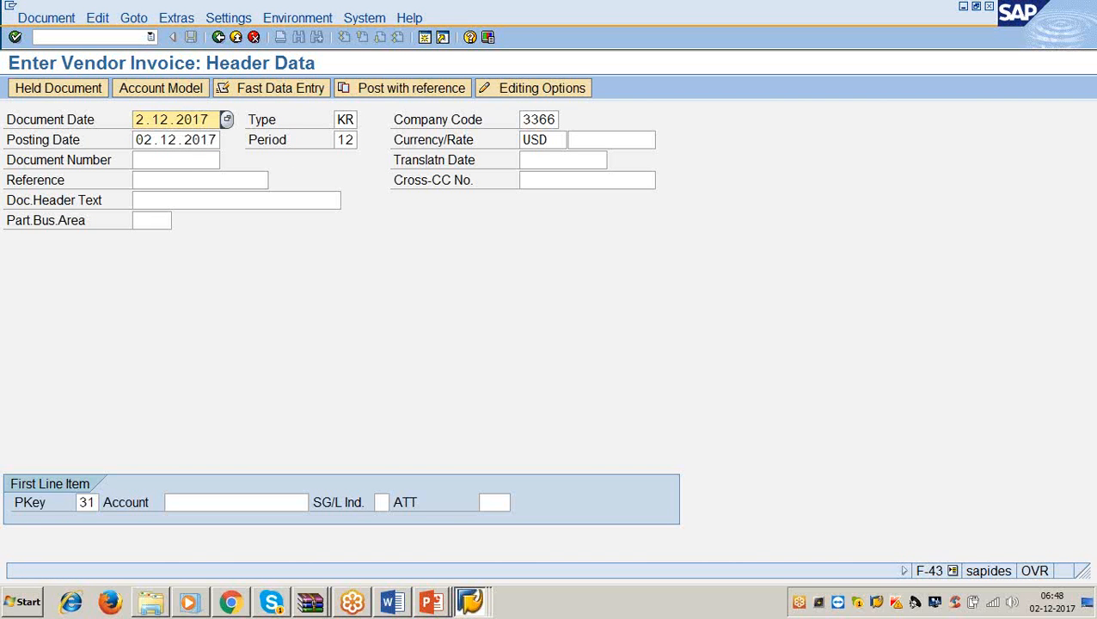
Step: Keep the remaining default header values and enter the vendor account number for the first line item with posting key 31
{"action": "key", "text": "Tab"}
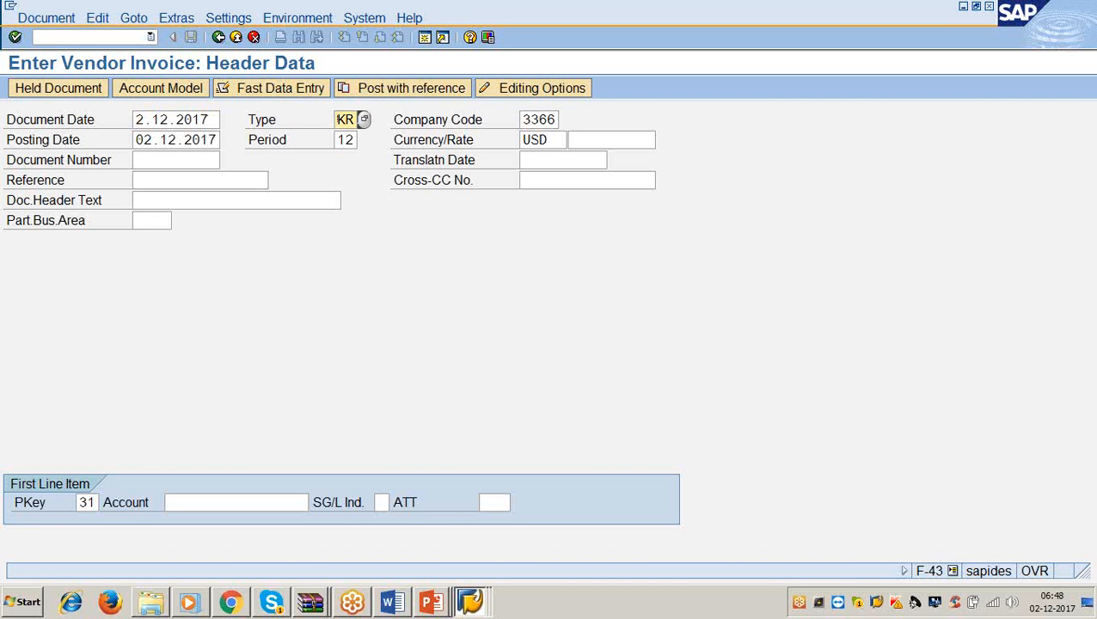
{"action": "key", "text": "Tab"}
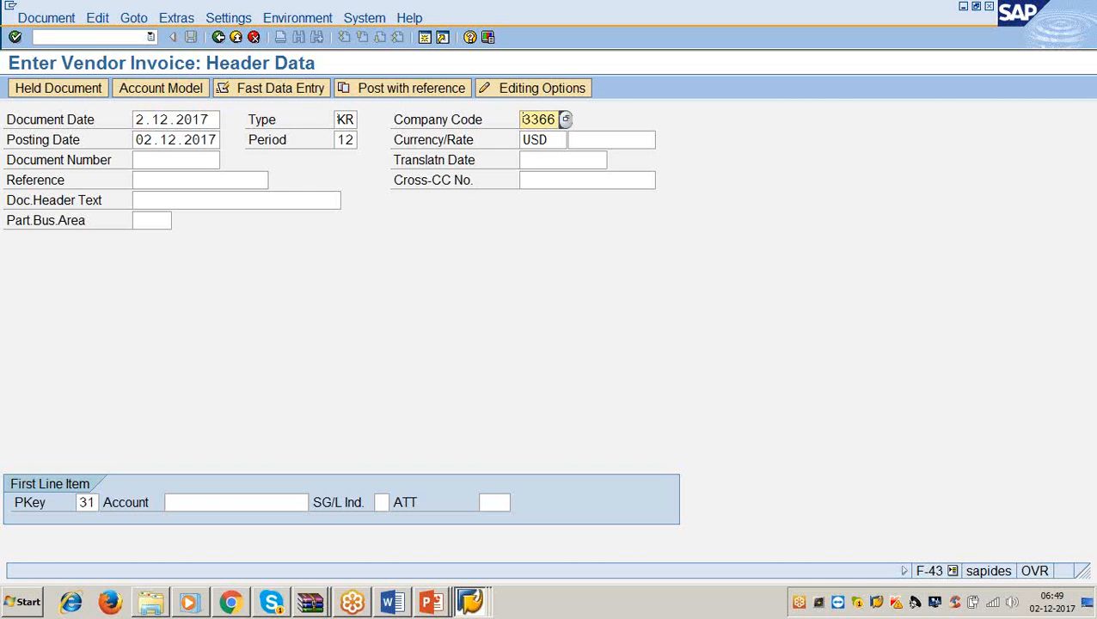
{"action": "key", "text": "Tab"}
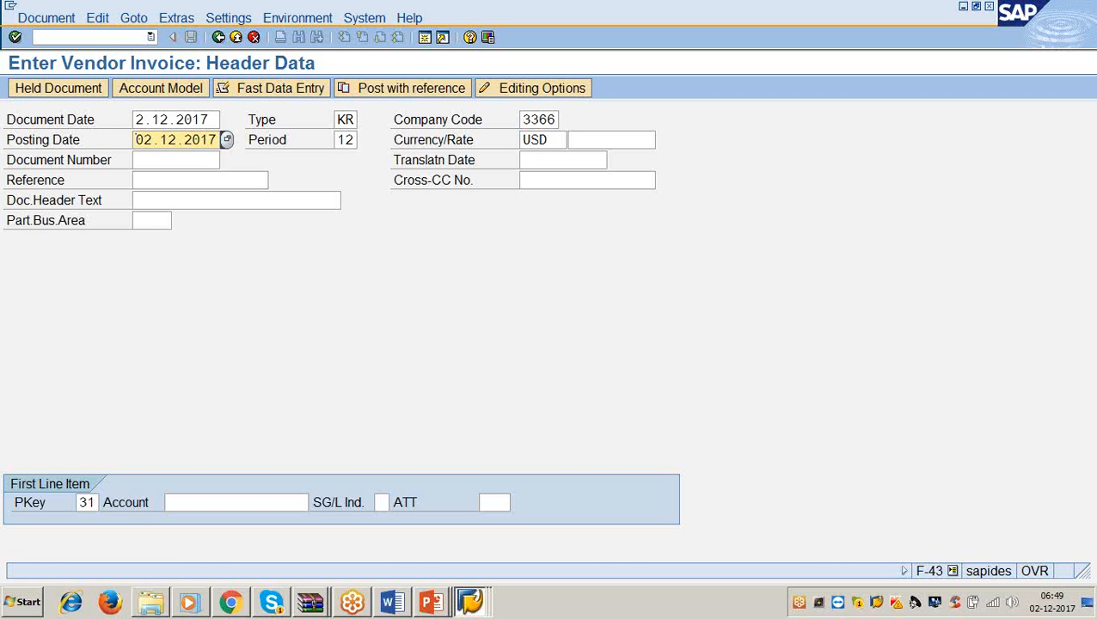
{"action": "key", "text": "Tab"}
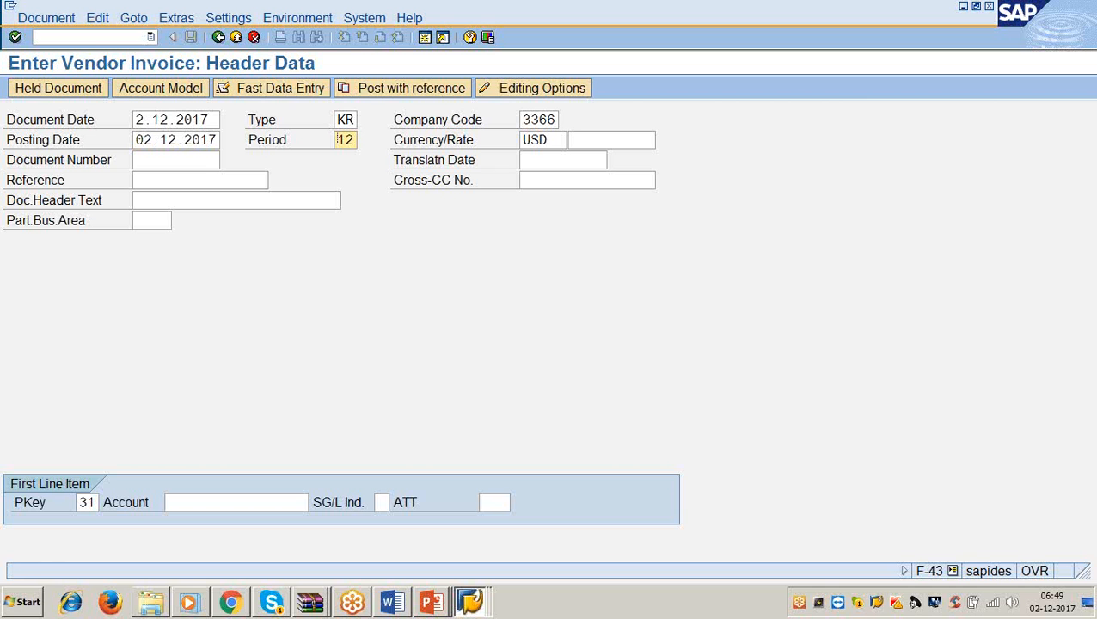
{"action": "key", "text": "Tab"}
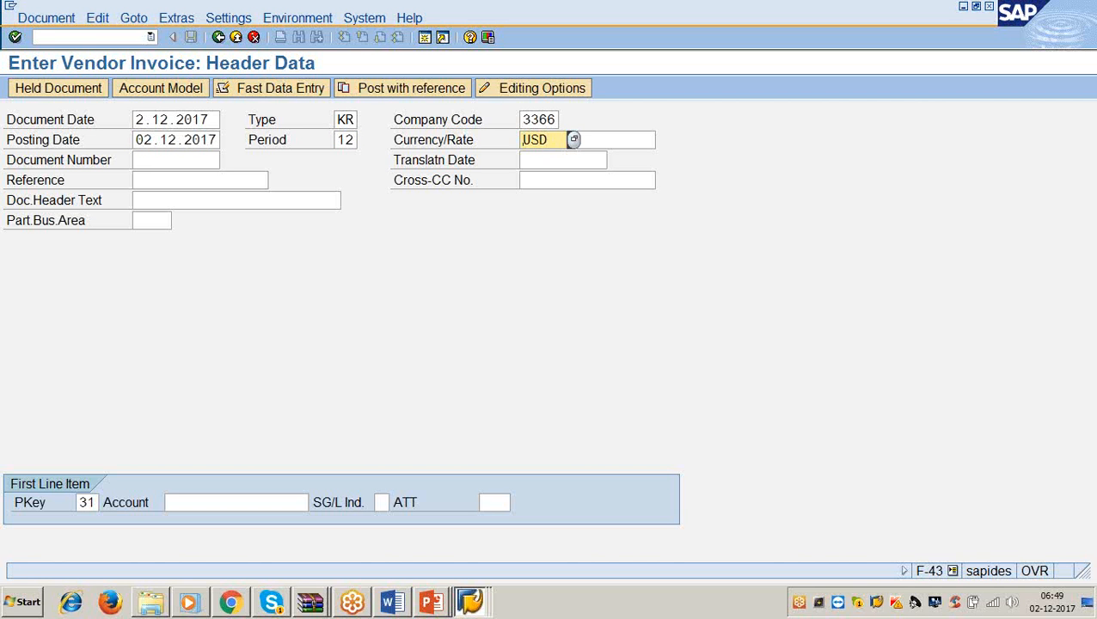
{"action": "key", "text": "Tab"}
{"action": "key", "text": "Tab"}
{"action": "key", "text": "Tab"}
{"action": "key", "text": "Tab"}
{"action": "key", "text": "Tab"}
{"action": "key", "text": "Tab"}
{"action": "key", "text": "Tab"}
{"action": "key", "text": "Tab"}
{"action": "key", "text": "Tab"}
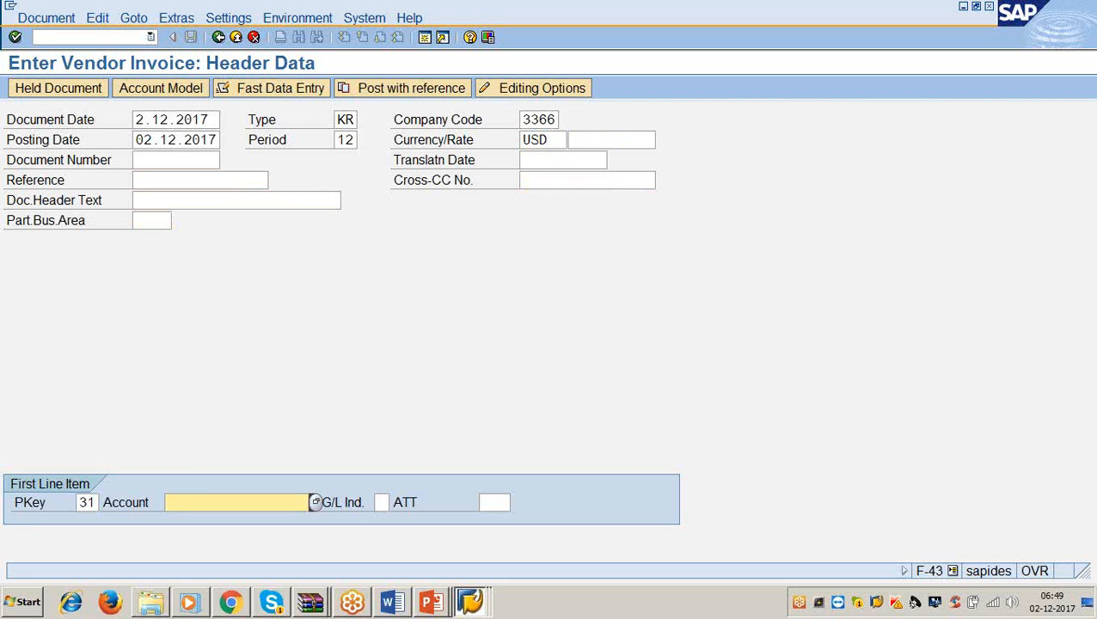
{"action": "type", "text": "100501"}
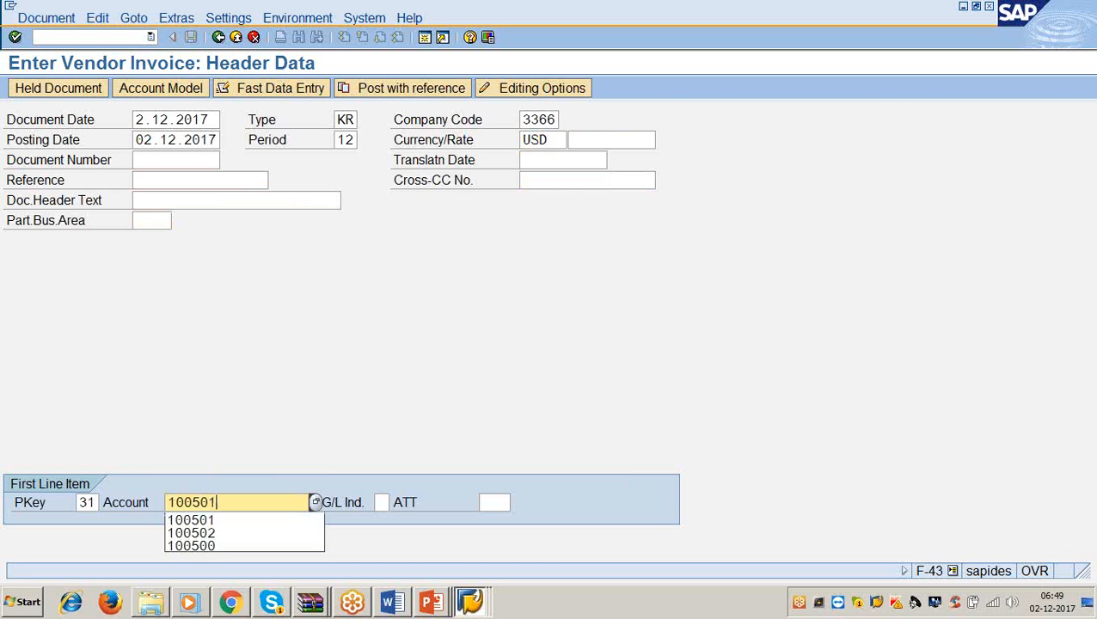
{"action": "key", "text": "Return"}
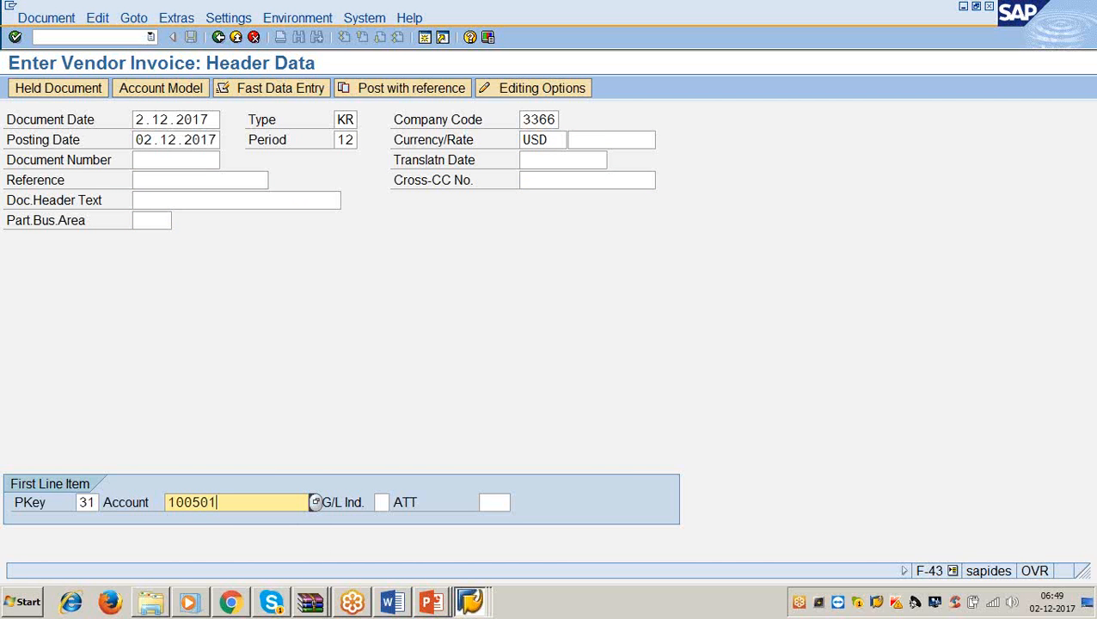
Step: Open the vendor invoice item and set its amount to 10000 USD and business area to 3366
{"action": "key", "text": "Return"}
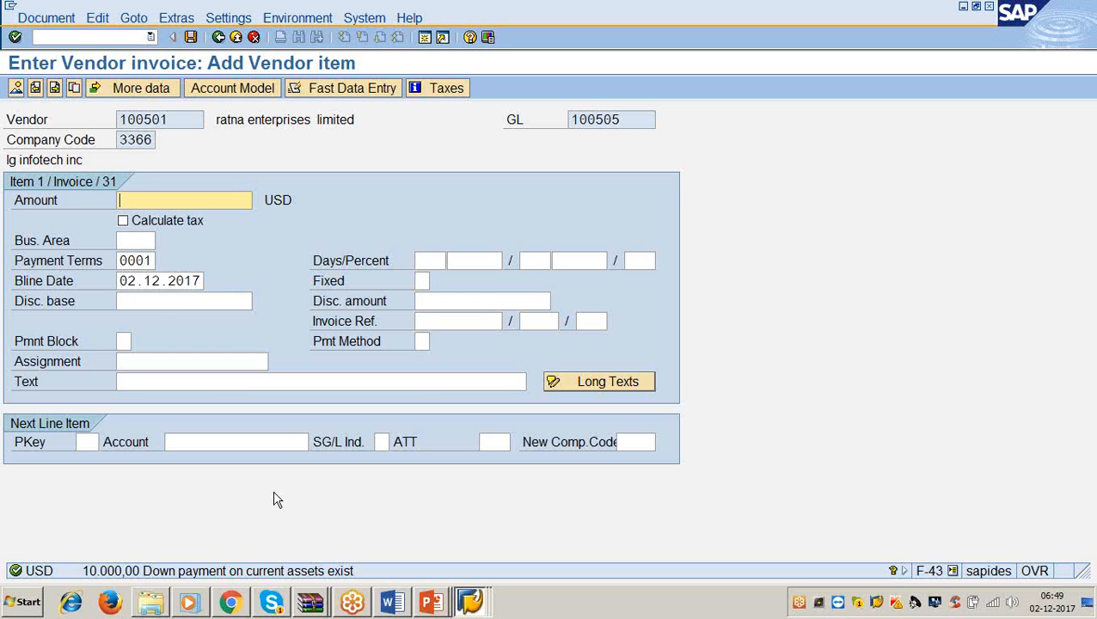
{"action": "type", "text": "10000"}
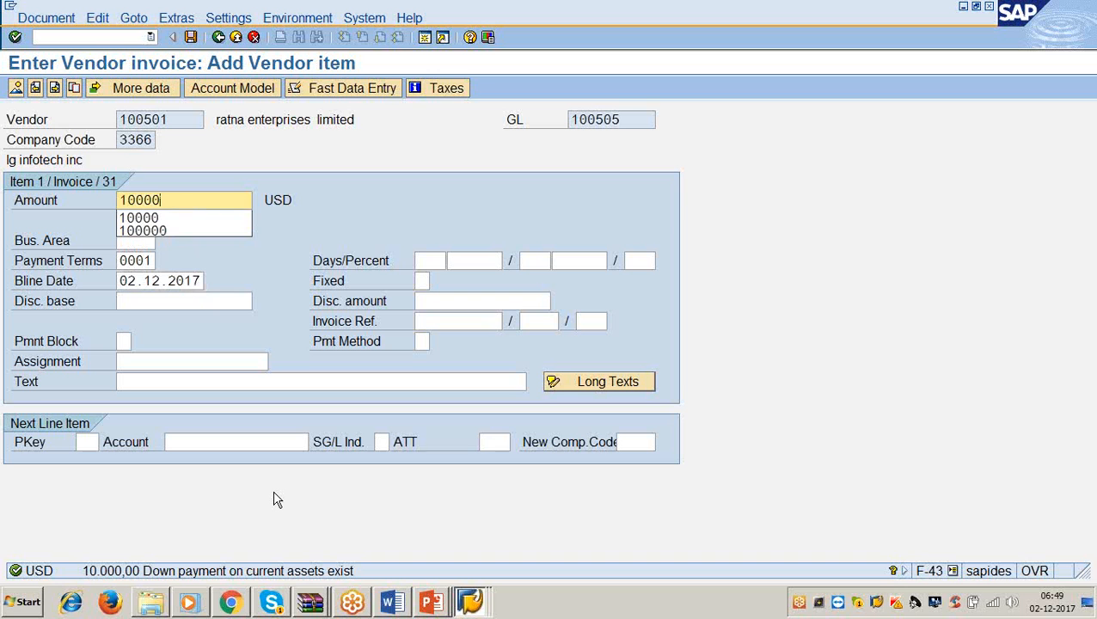
{"action": "key", "text": "Return"}
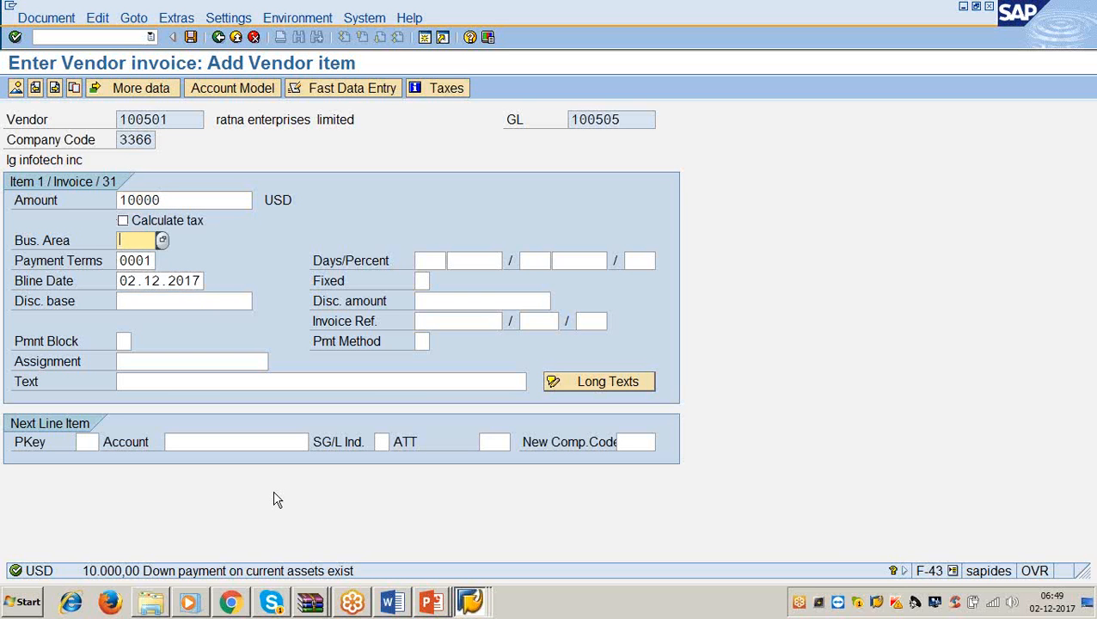
{"action": "type", "text": "3366"}
{"action": "key", "text": "Tab"}
{"action": "key", "text": "Tab"}
{"action": "key", "text": "Tab"}
{"action": "key", "text": "Tab"}
{"action": "key", "text": "Tab"}
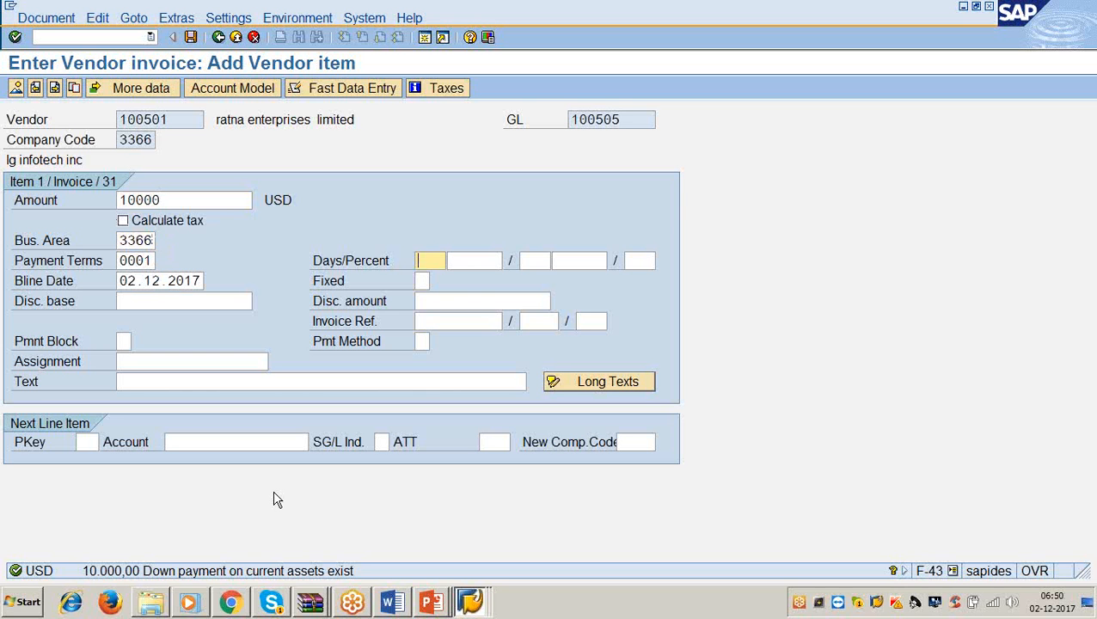
{"action": "key", "text": "Tab"}
{"action": "key", "text": "Tab"}
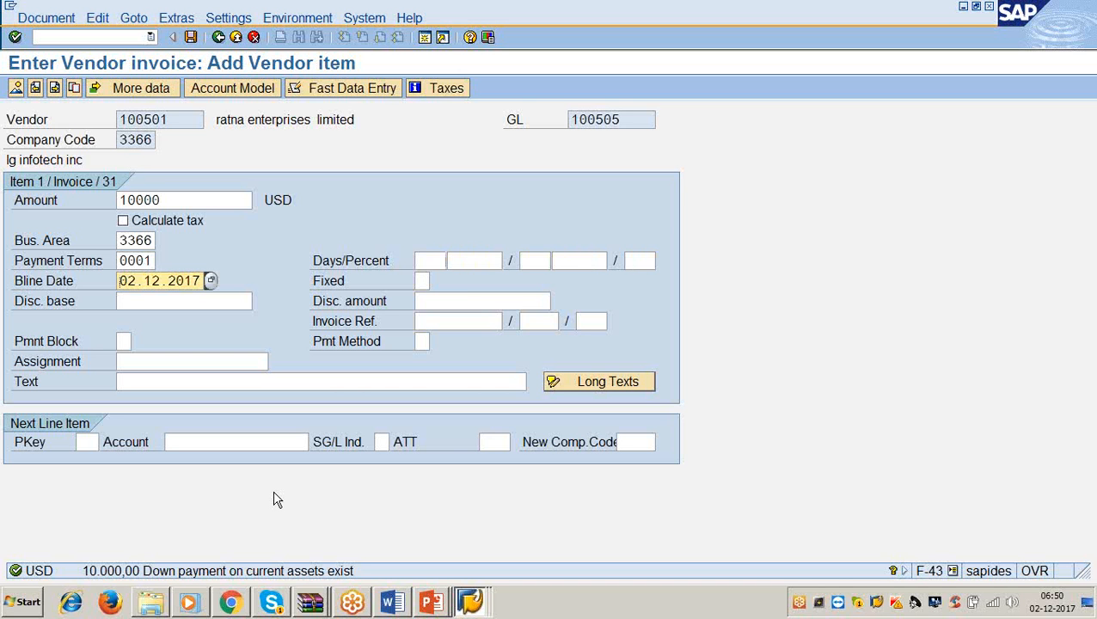
Step: Keep the vendor item's payment terms and baseline date, and enter "being goods purchased" as its text
{"action": "key", "text": "Tab"}
{"action": "key", "text": "Tab"}
{"action": "key", "text": "Tab"}
{"action": "key", "text": "Tab"}
{"action": "key", "text": "Tab"}
{"action": "key", "text": "Tab"}
{"action": "key", "text": "Tab"}
{"action": "key", "text": "Tab"}
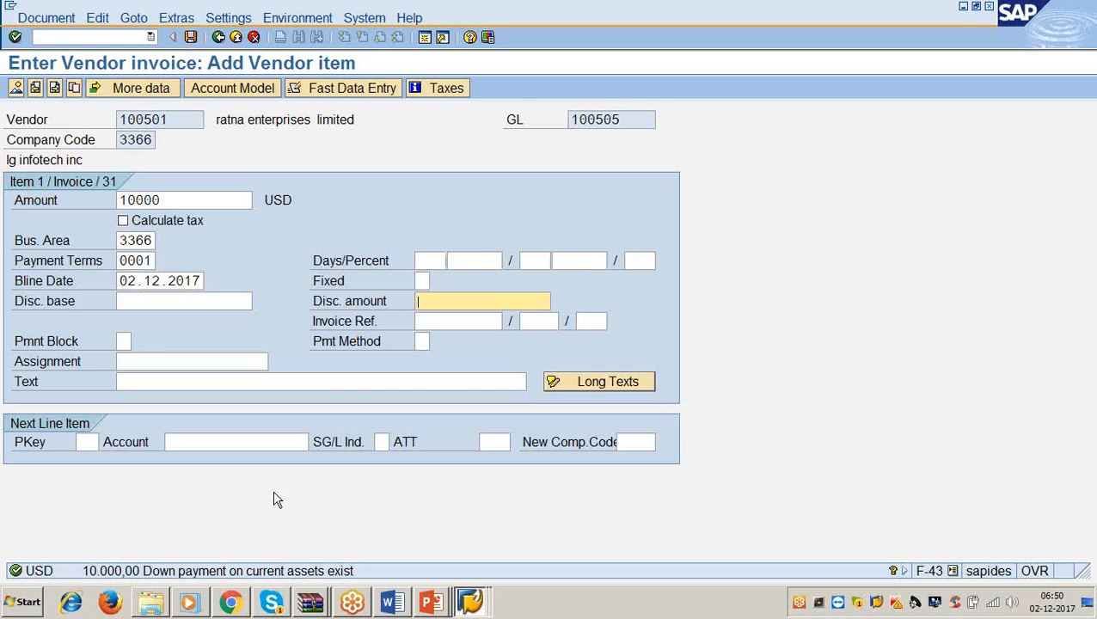
{"action": "key", "text": "Tab"}
{"action": "key", "text": "Tab"}
{"action": "type", "text": "b"}
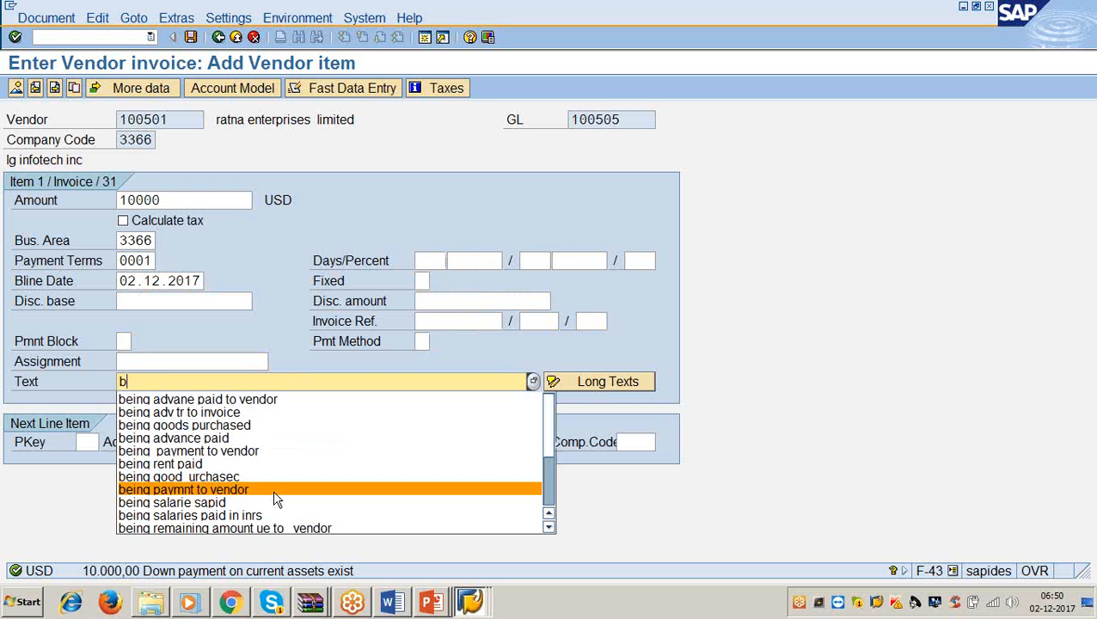
{"action": "type", "text": "eing goodss pu"}
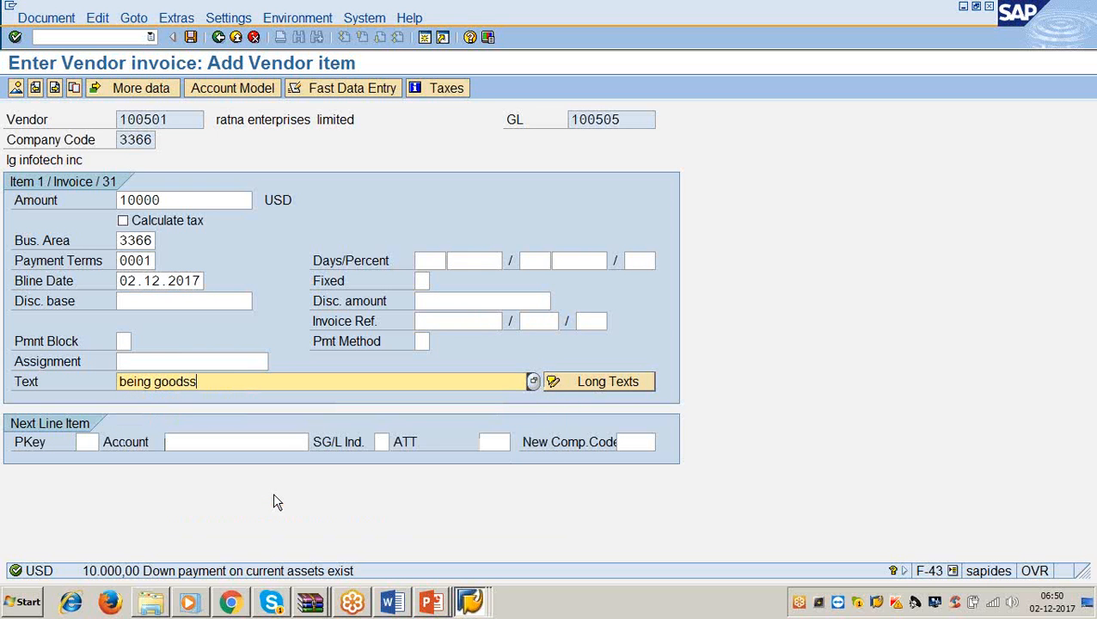
{"action": "key", "text": "BackSpace"}
{"action": "key", "text": "BackSpace"}
{"action": "key", "text": "BackSpace"}
{"action": "key", "text": "BackSpace"}
{"action": "type", "text": "purchased"}
{"action": "key", "text": "Tab"}
{"action": "key", "text": "Tab"}
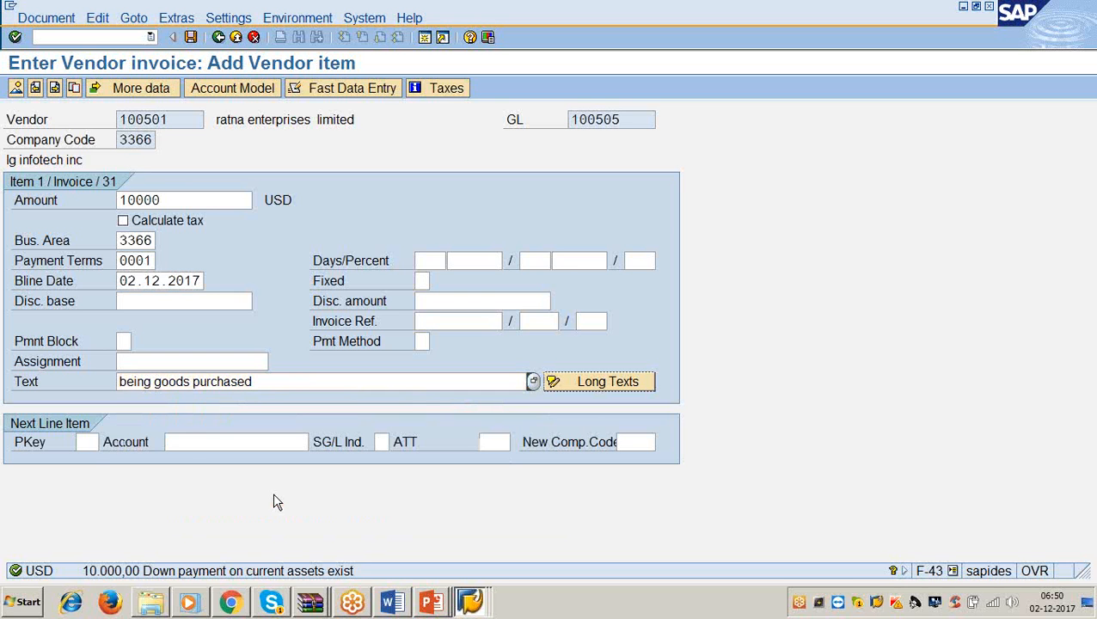
Step: Add the next line item with posting key 40 and the raw material inventory G/L account 200120
{"action": "type", "text": "40"}
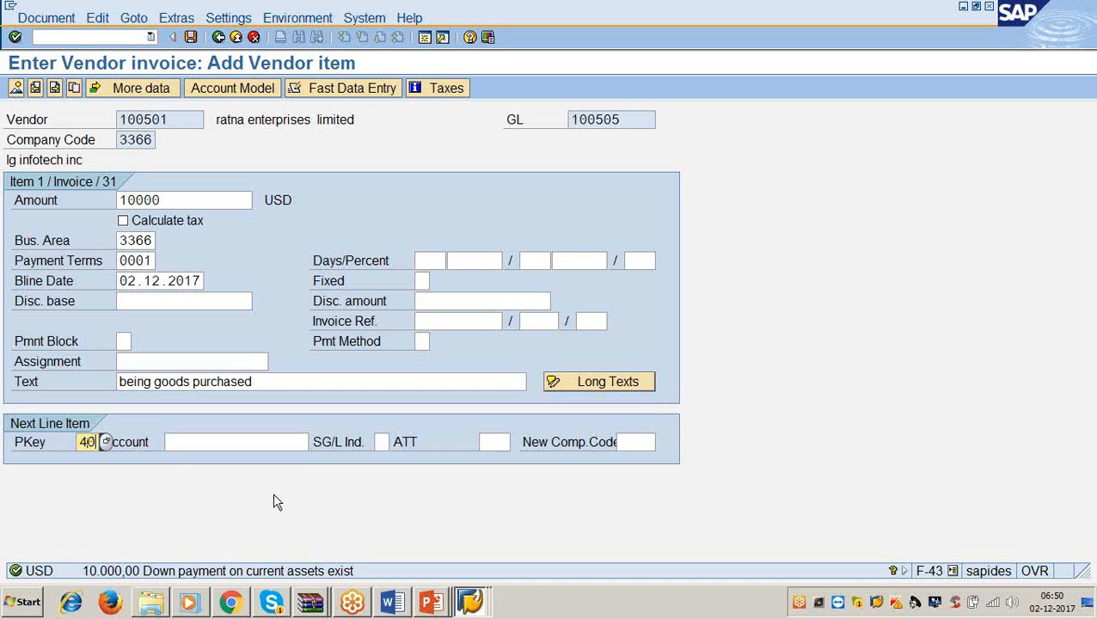
{"action": "key", "text": "Tab"}
{"action": "type", "text": "200120"}
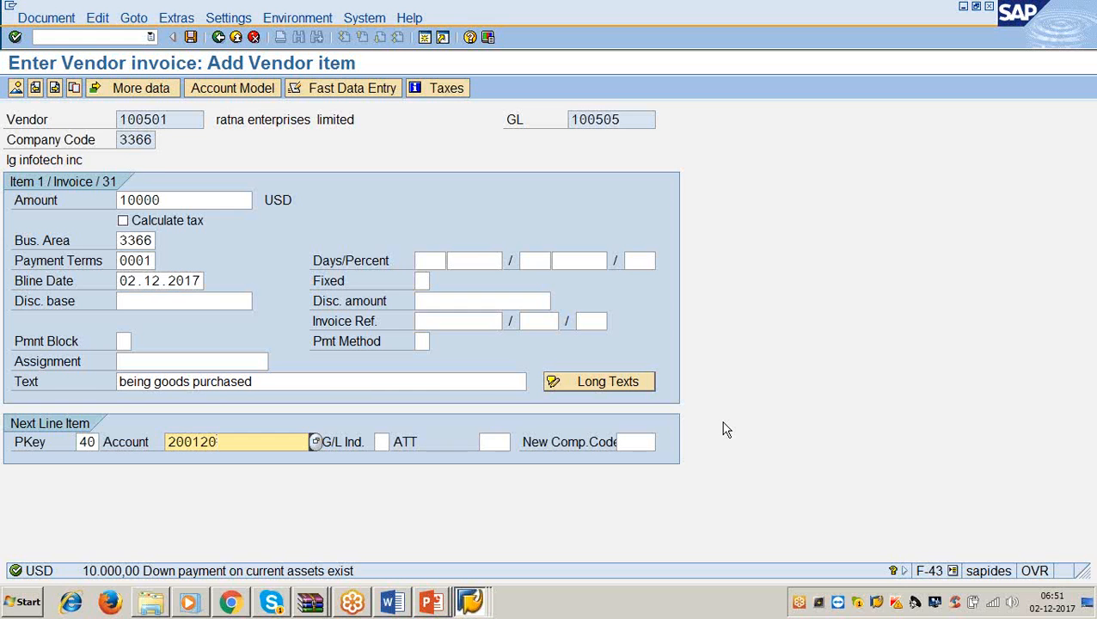
{"action": "key", "text": "Return"}
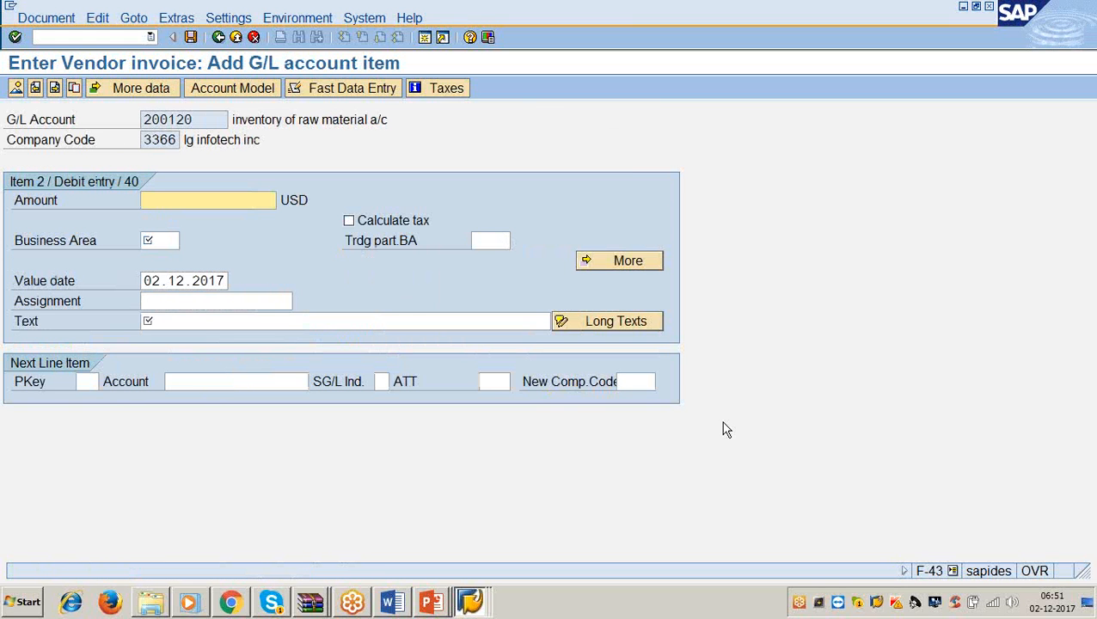
Step: Complete the debit item with amount *, business area 3366 and text +, and post the invoice
{"action": "type", "text": "*"}
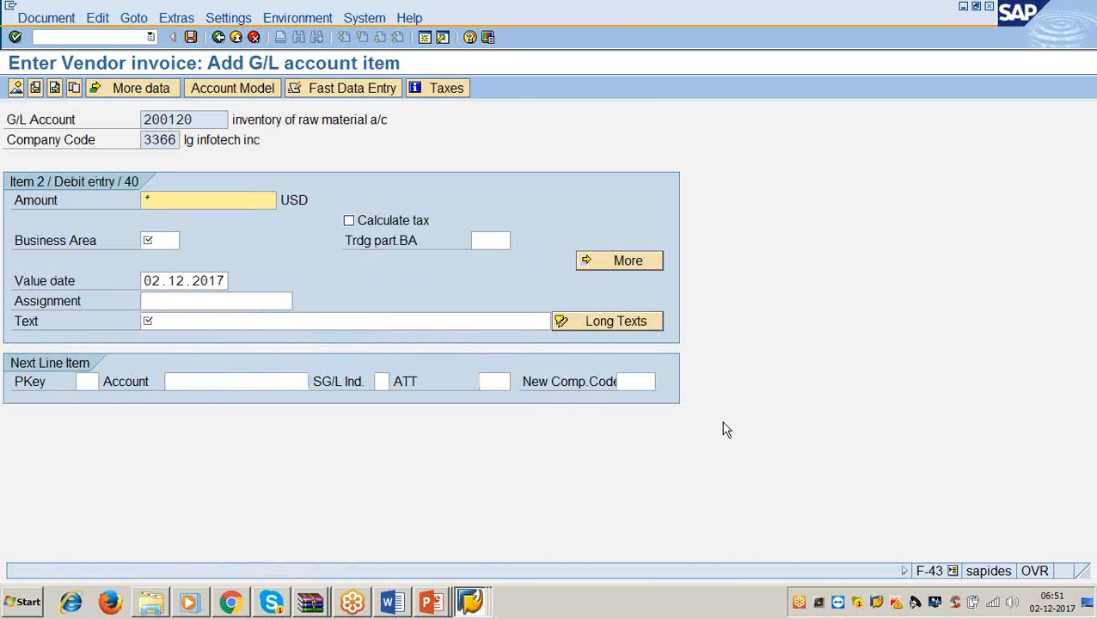
{"action": "key", "text": "Tab"}
{"action": "type", "text": "3366"}
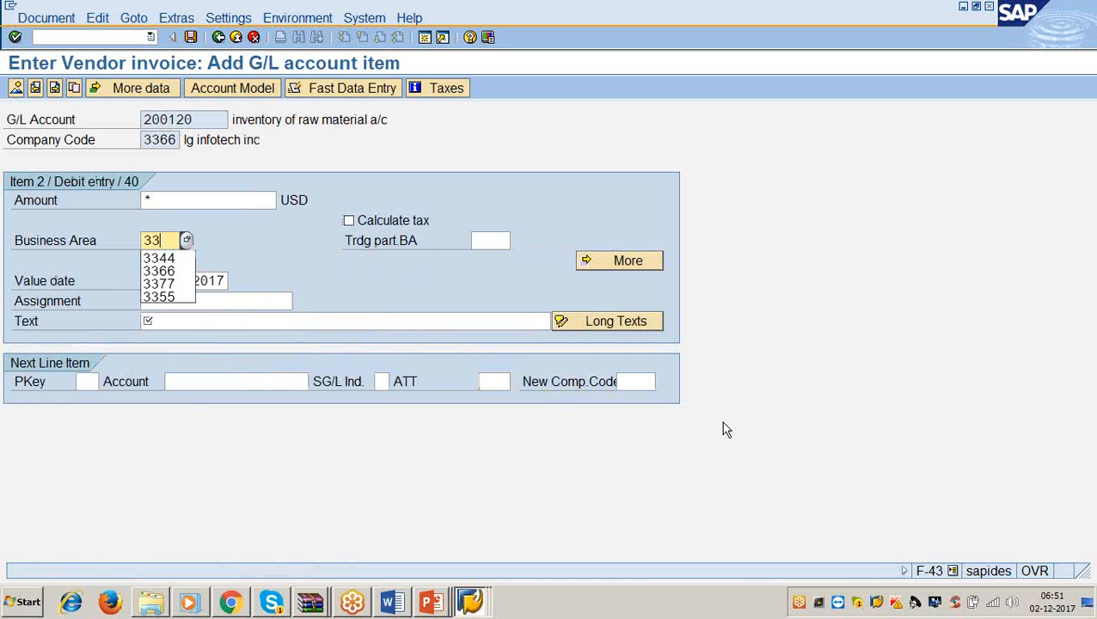
{"action": "key", "text": "Tab"}
{"action": "key", "text": "Tab"}
{"action": "key", "text": "Tab"}
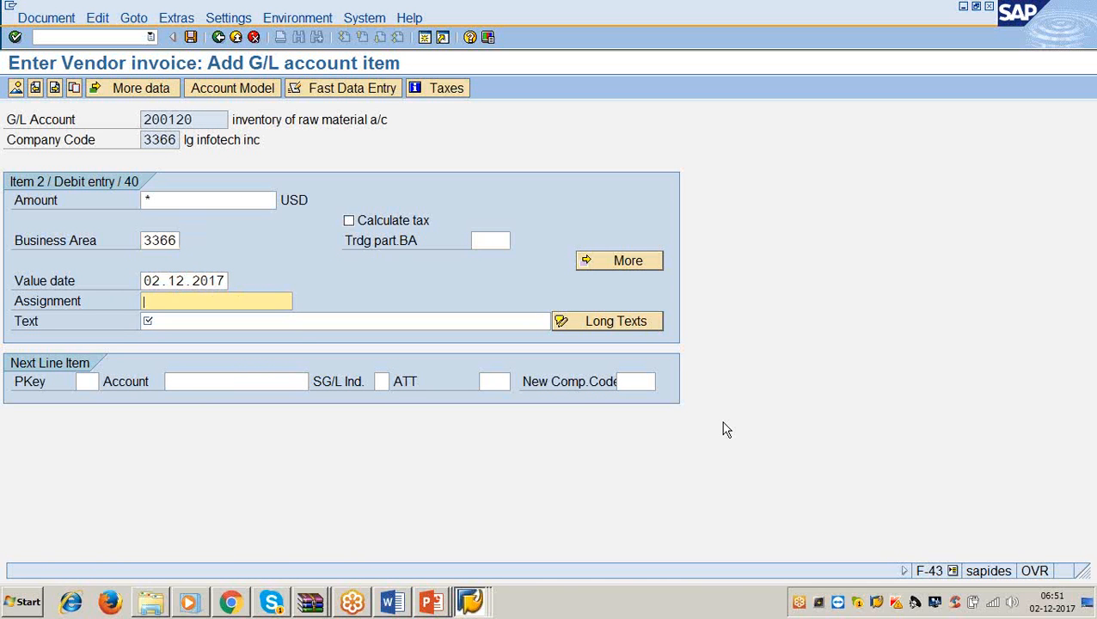
{"action": "type", "text": "+"}
{"action": "key", "text": "ctrl+s"}
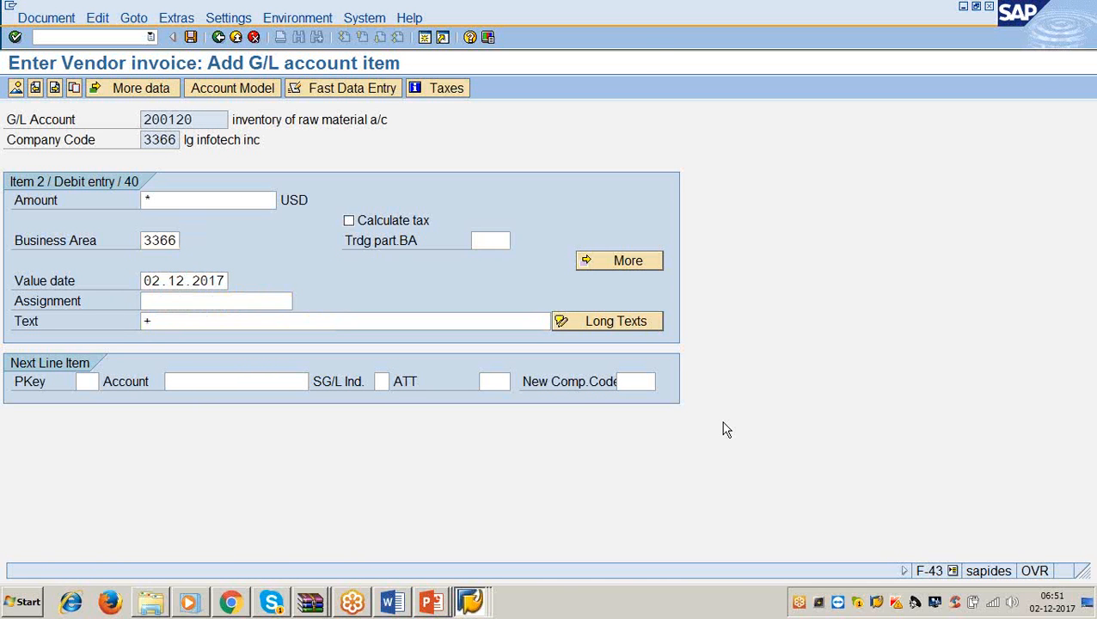
Step: Look up Step 8, transferring the advance from special G/L to normal with F-54, in the ACCOUNTS PAYABLE Word document
{"action": "left_click", "coordinate": [392, 603]}
{"action": "scroll", "coordinate": [277, 451], "scroll_direction": "down", "scroll_amount": 7}
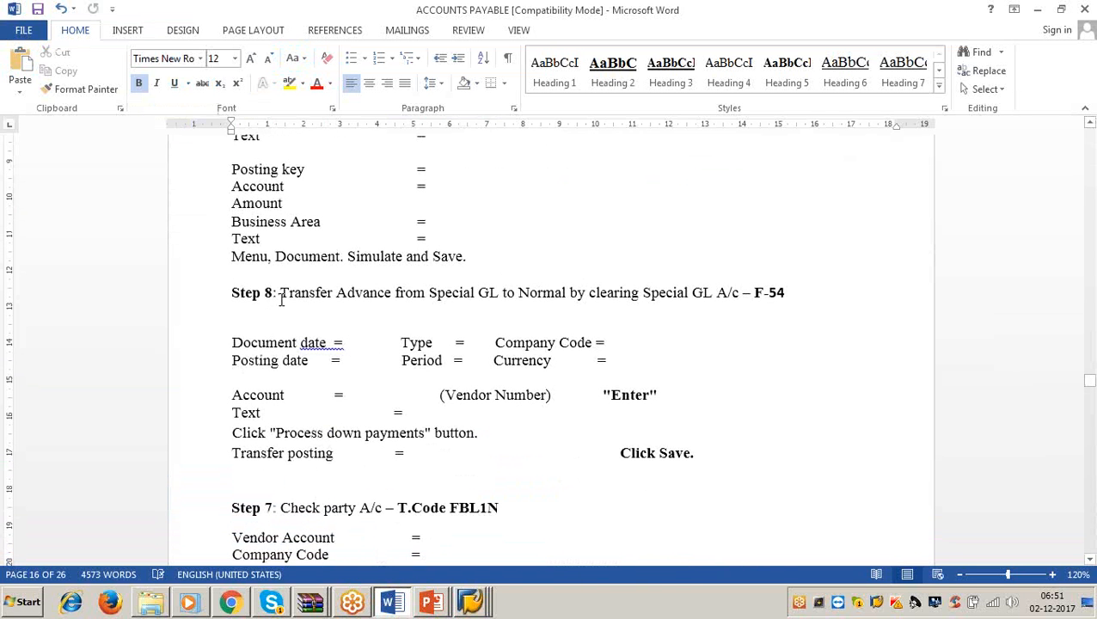
{"action": "left_click_drag", "start_coordinate": [279, 297], "coordinate": [310, 297]}
{"action": "left_click_drag", "start_coordinate": [623, 297], "coordinate": [811, 291]}
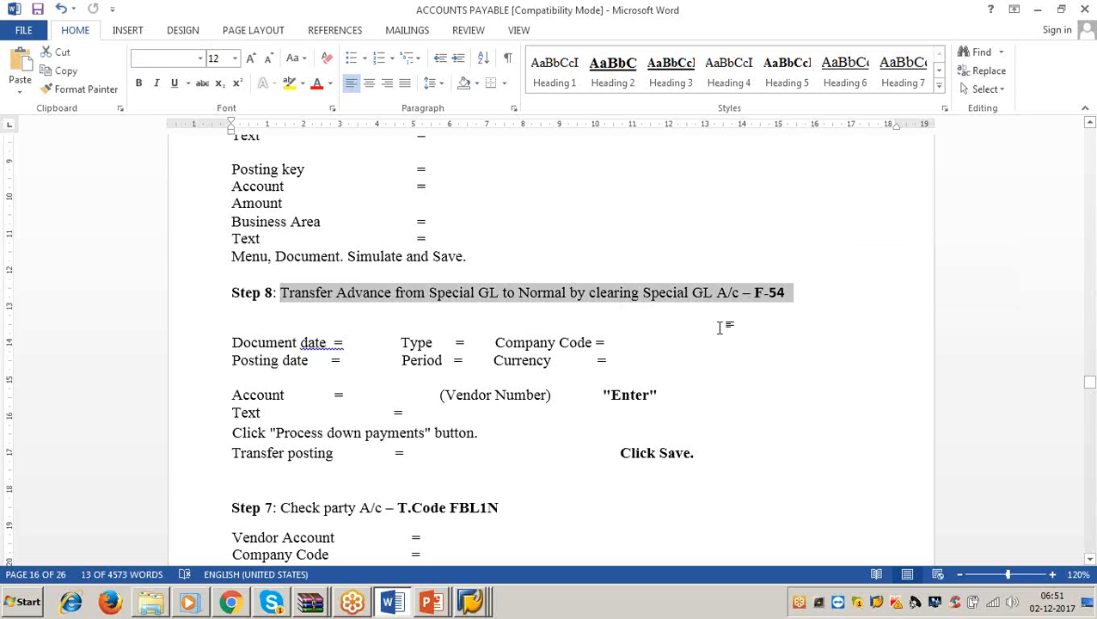
Step: Switch back to SAP, open transaction FBL1N, and display the vendor's open Special G/L transactions for company code 3366
{"action": "left_click", "coordinate": [1038, 10]}
{"action": "left_click", "coordinate": [76, 37]}
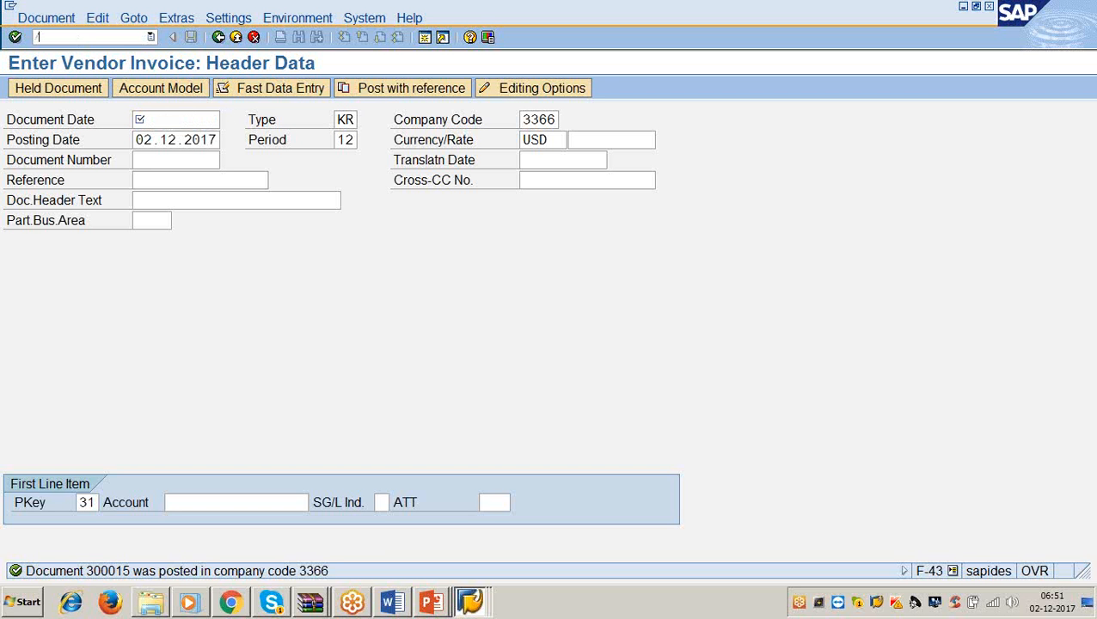
{"action": "type", "text": "/n"}
{"action": "type", "text": "fb60"}
{"action": "key", "text": "Return"}
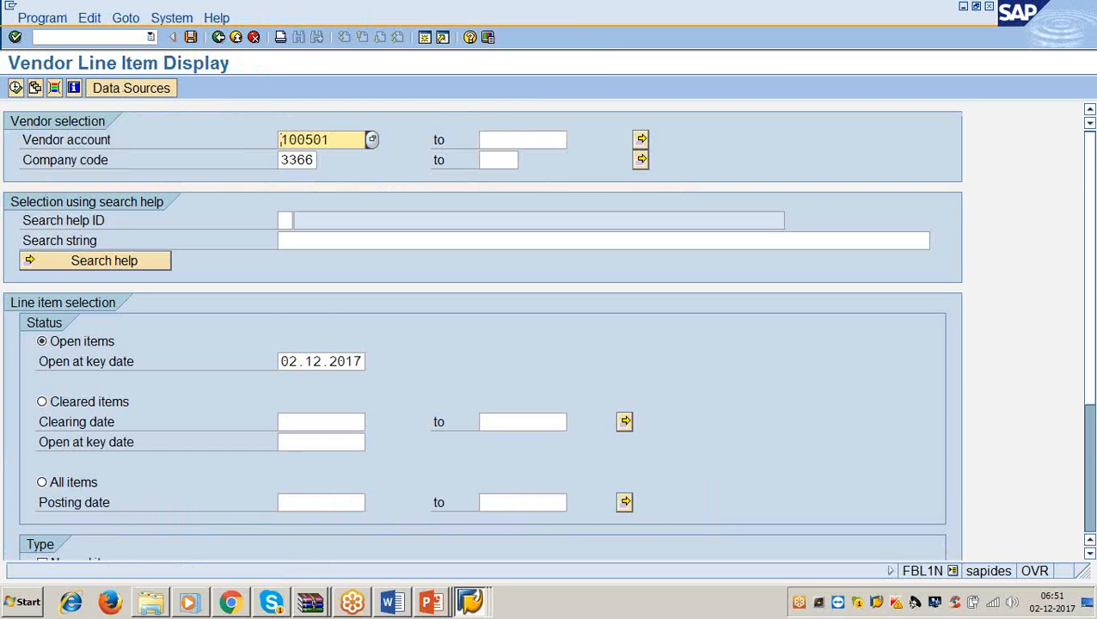
{"action": "scroll", "coordinate": [57, 418], "scroll_direction": "down", "scroll_amount": 3}
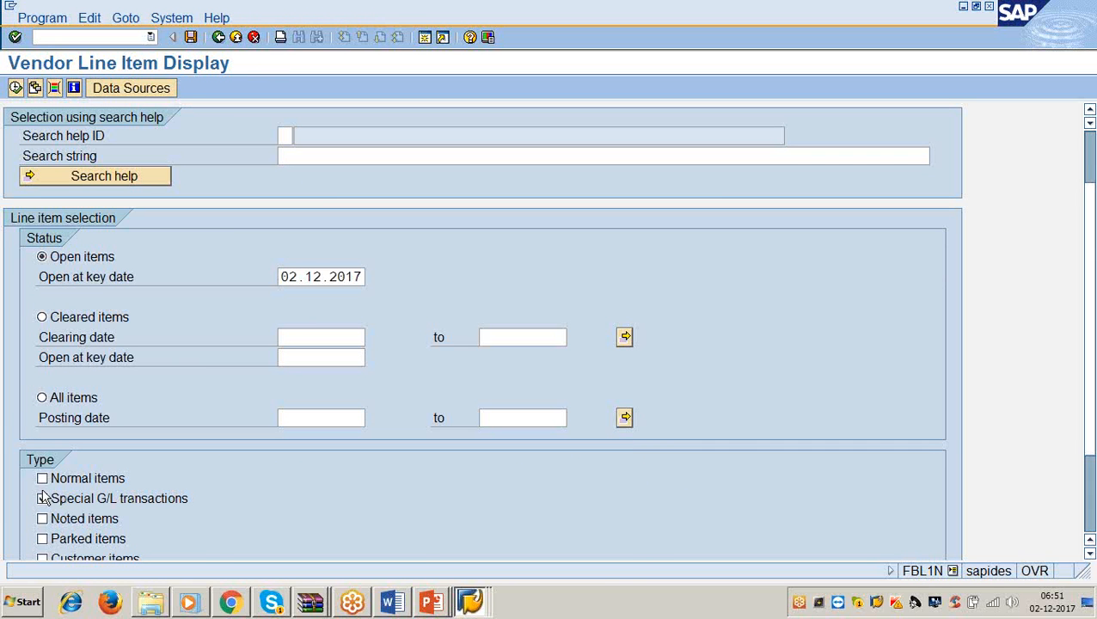
{"action": "left_click", "coordinate": [15, 88]}
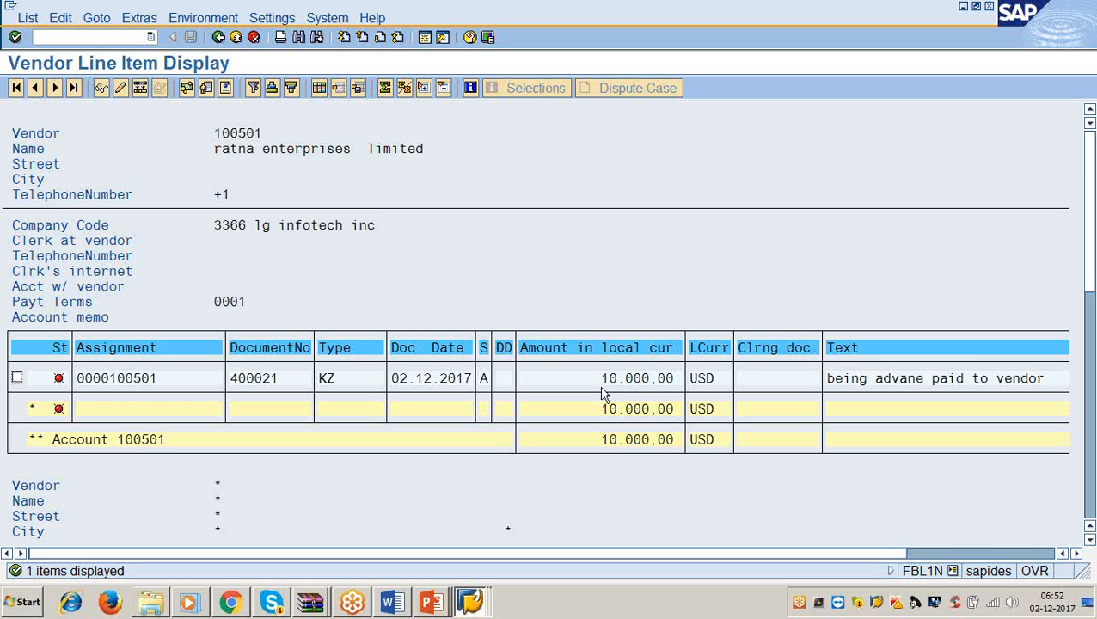
Step: Return to the line item selection, restrict the item type to Normal items only, and display the vendor's open items
{"action": "left_click", "coordinate": [218, 38]}
{"action": "scroll", "coordinate": [193, 341], "scroll_direction": "down", "scroll_amount": 3}
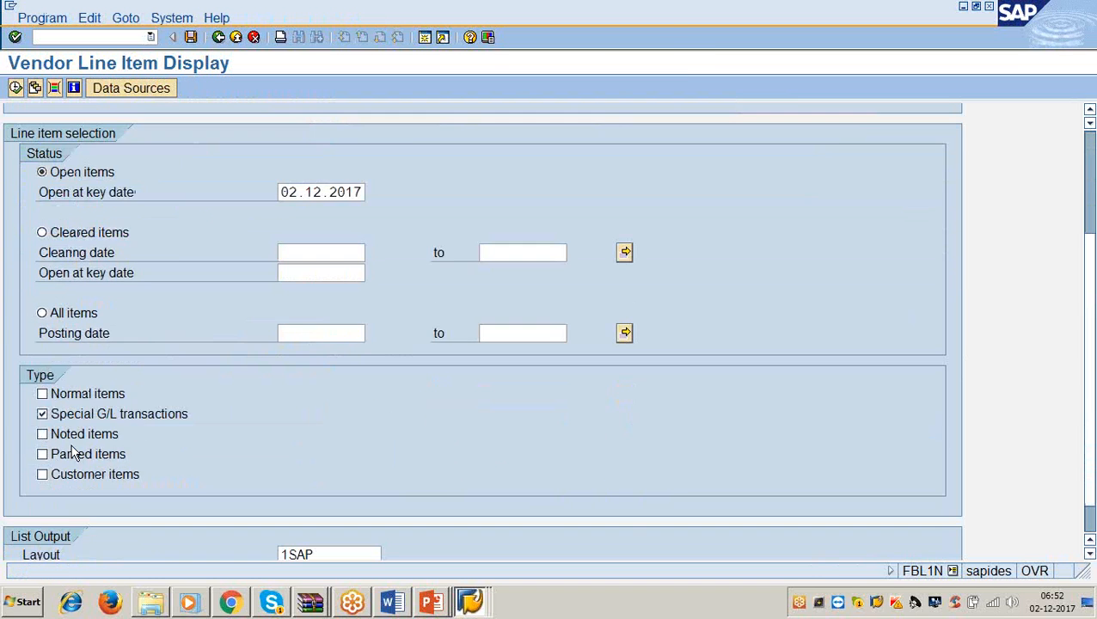
{"action": "left_click", "coordinate": [42, 413]}
{"action": "left_click", "coordinate": [42, 394]}
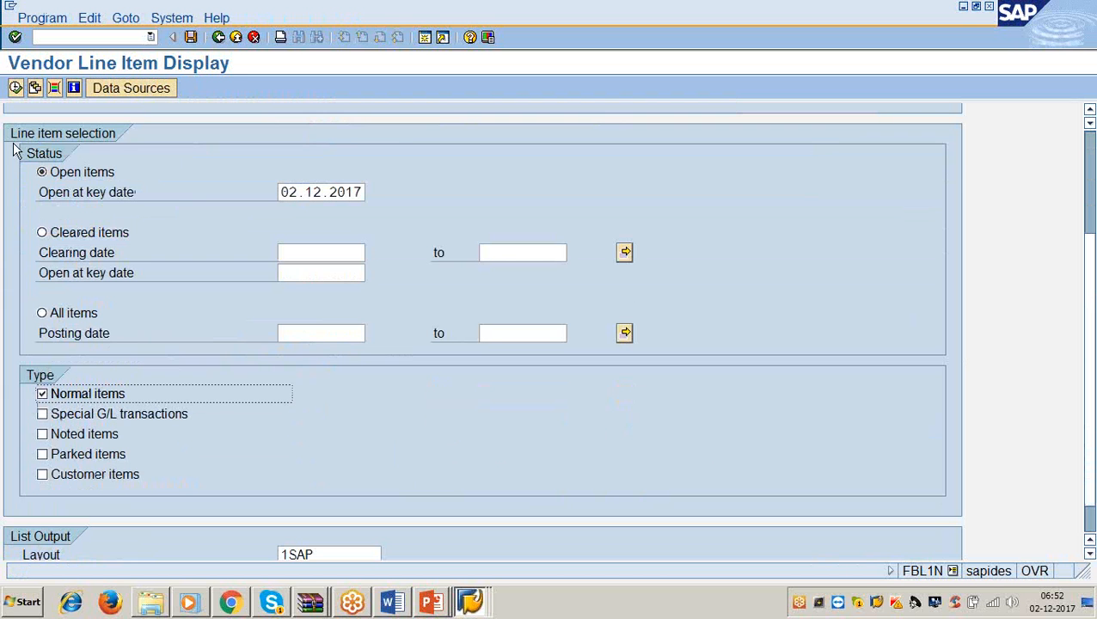
{"action": "left_click", "coordinate": [15, 89]}
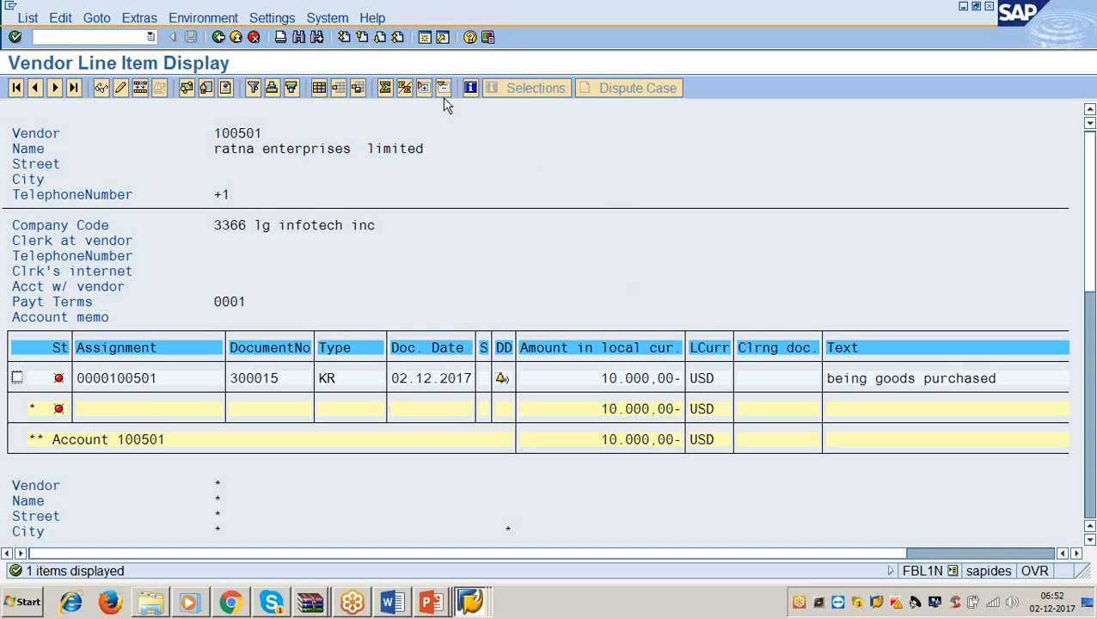
Step: Open transaction FK10N in a new session and check the vendor's period 12 cumulative balance for company code 3366, fiscal year 2017
{"action": "left_click", "coordinate": [424, 37]}
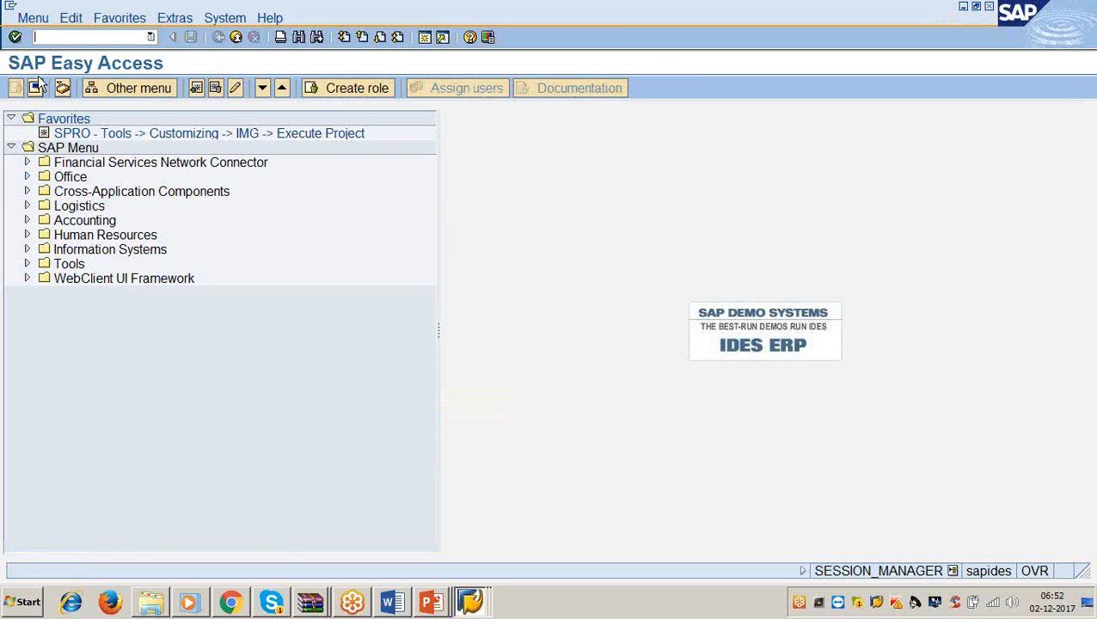
{"action": "type", "text": "/nfk10n"}
{"action": "key", "text": "Return"}
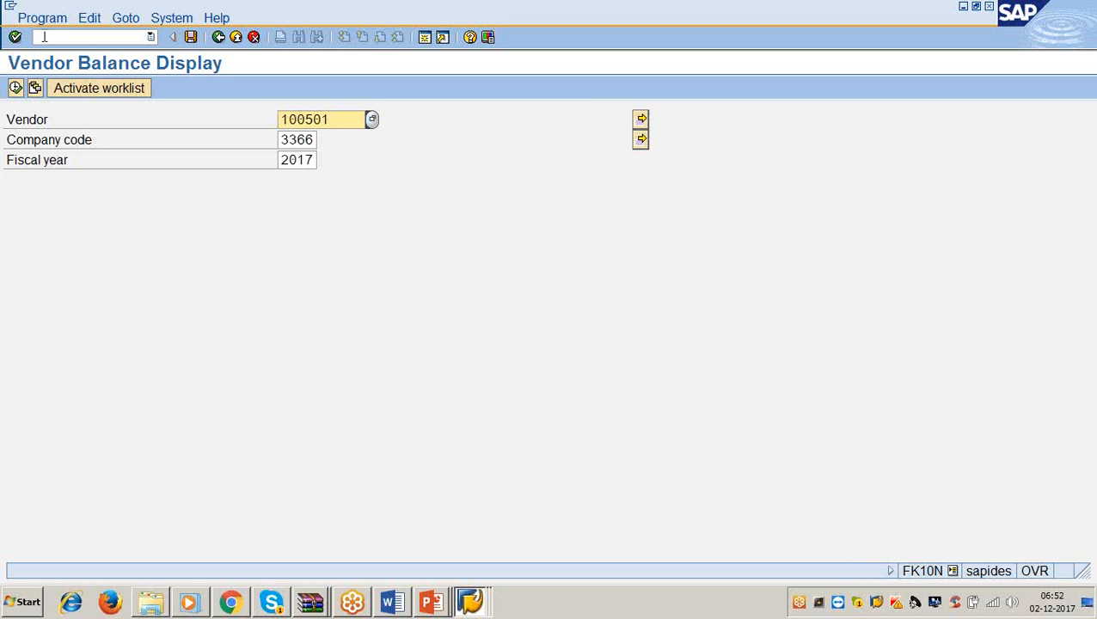
{"action": "left_click", "coordinate": [15, 88]}
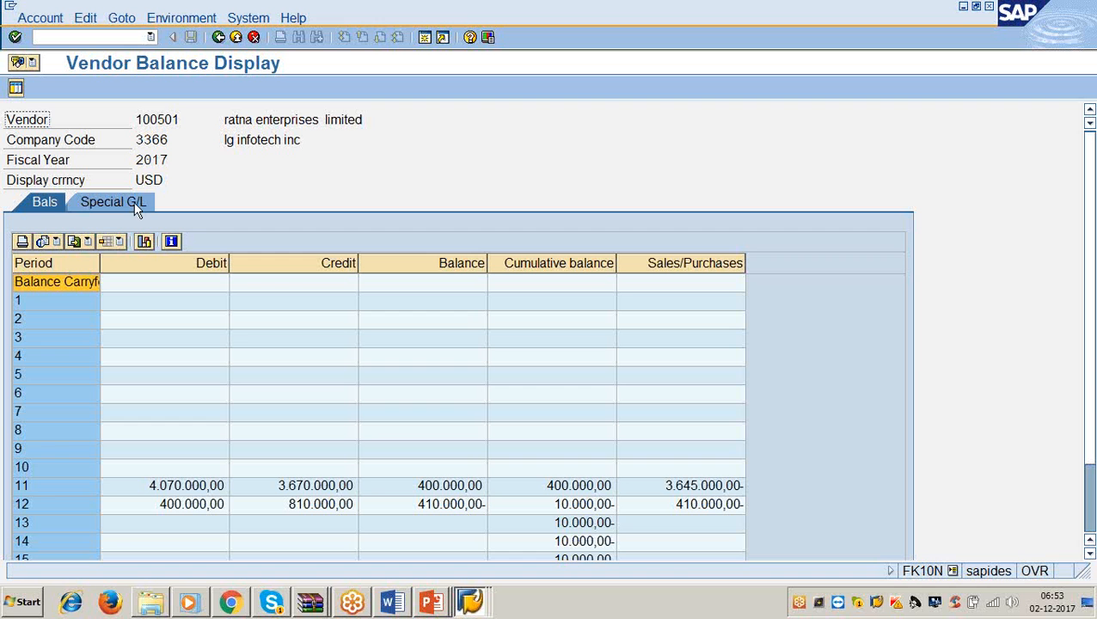
{"action": "left_click", "coordinate": [566, 506]}
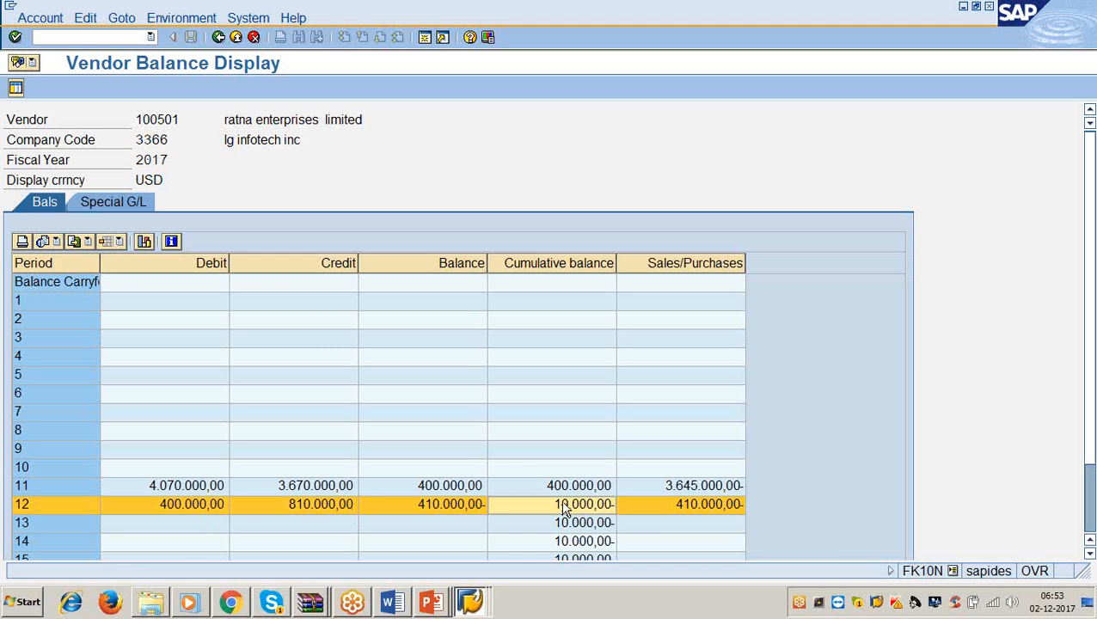
Step: Compare the vendor's Special G/L down payment balance with the normal period 12 cumulative balance
{"action": "left_click", "coordinate": [111, 197]}
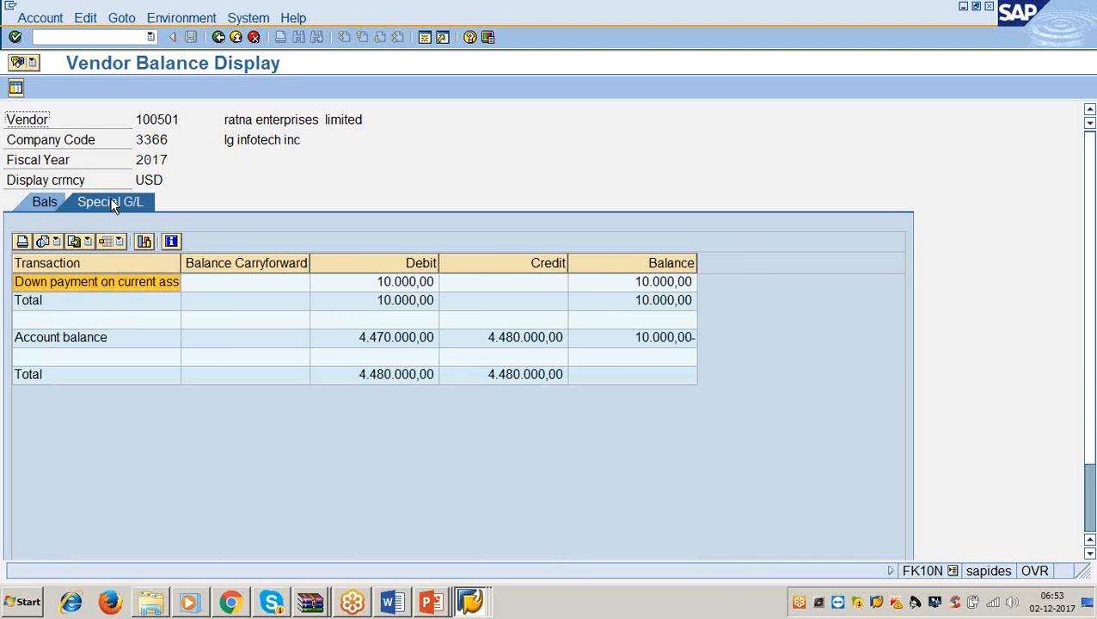
{"action": "left_click", "coordinate": [397, 286]}
{"action": "left_click", "coordinate": [407, 302]}
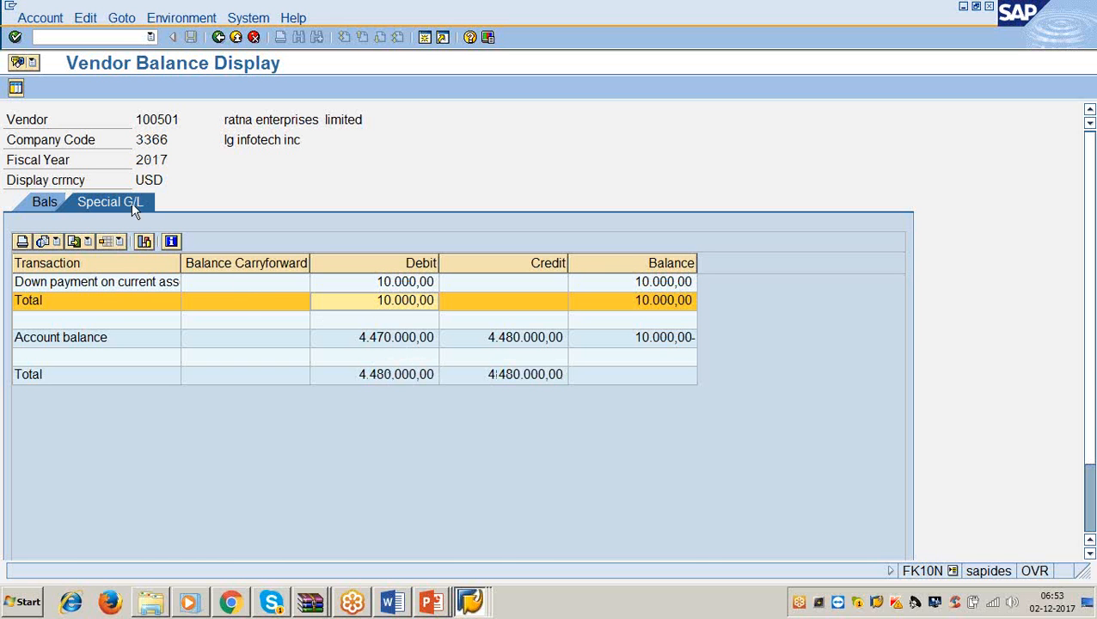
{"action": "left_click", "coordinate": [404, 284]}
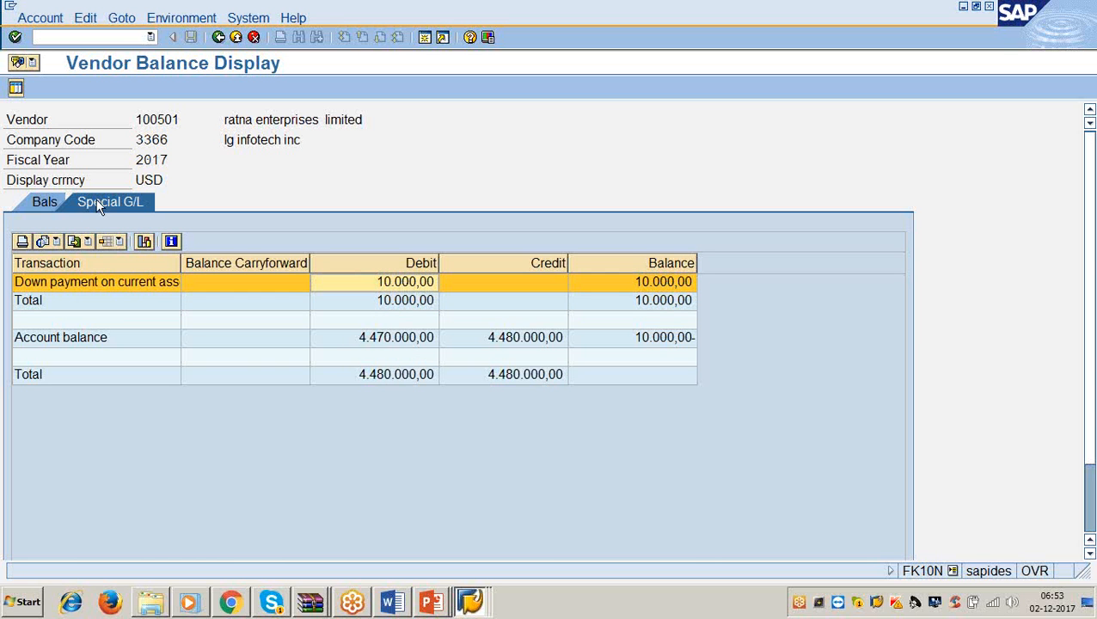
{"action": "left_click", "coordinate": [55, 199]}
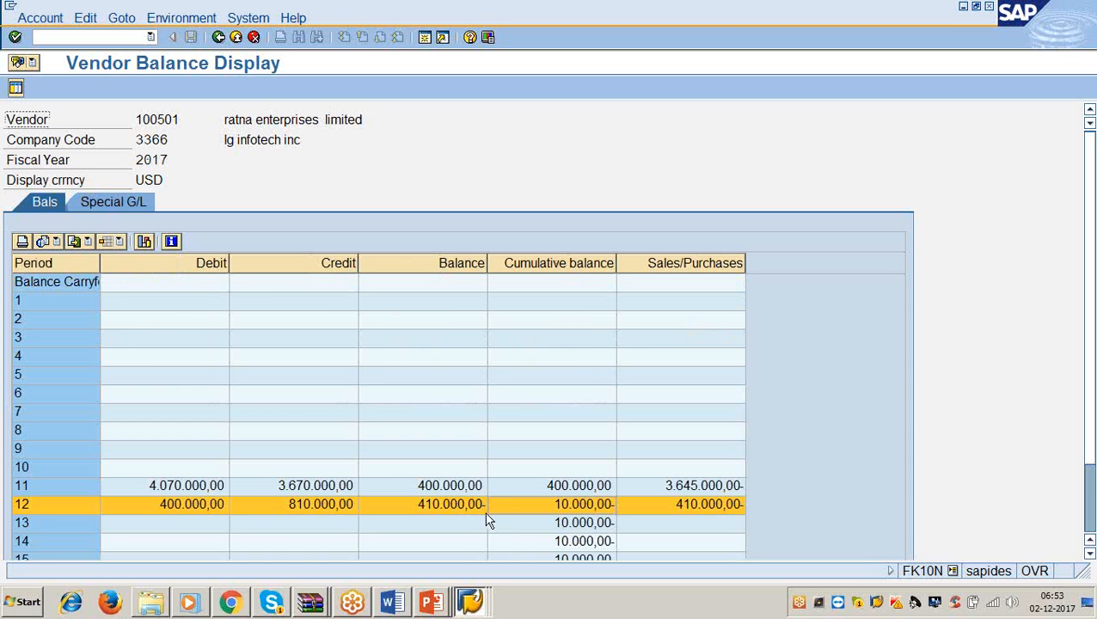
{"action": "left_click", "coordinate": [585, 504]}
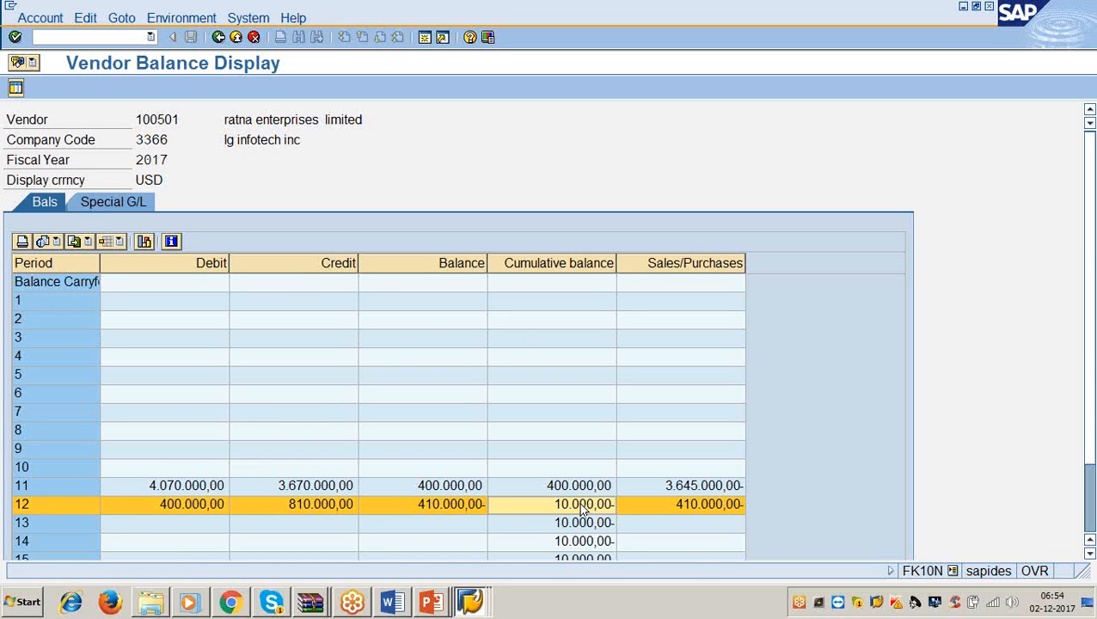
{"action": "left_click", "coordinate": [101, 208]}
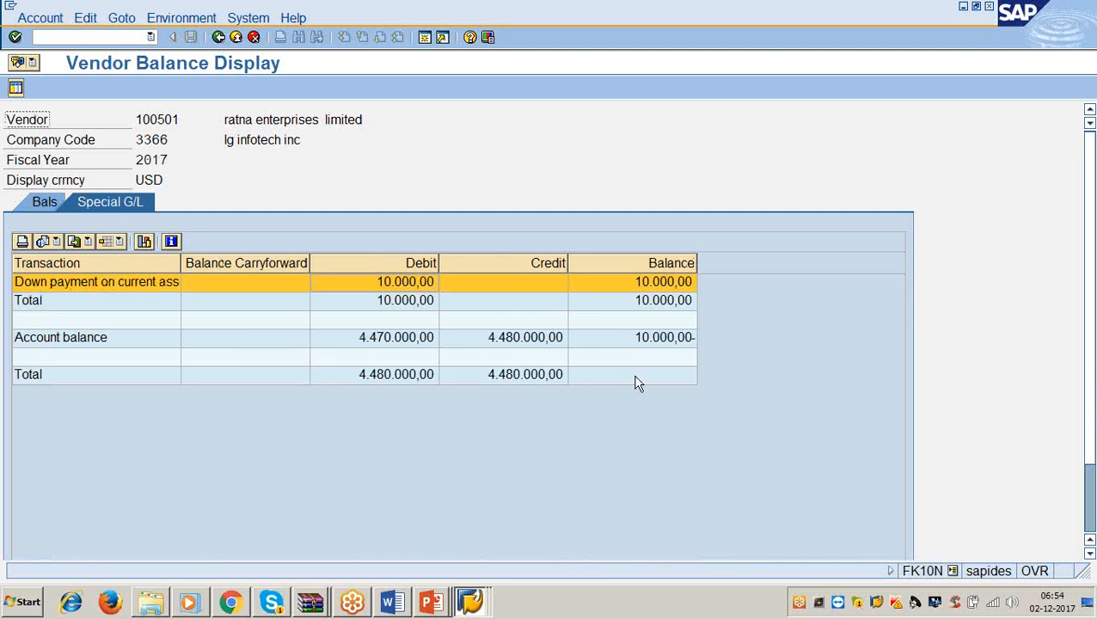
Step: Check the vendor's down payment debit against the Scheme of Entries slide in PowerPoint, and return to SAP
{"action": "left_click", "coordinate": [406, 283]}
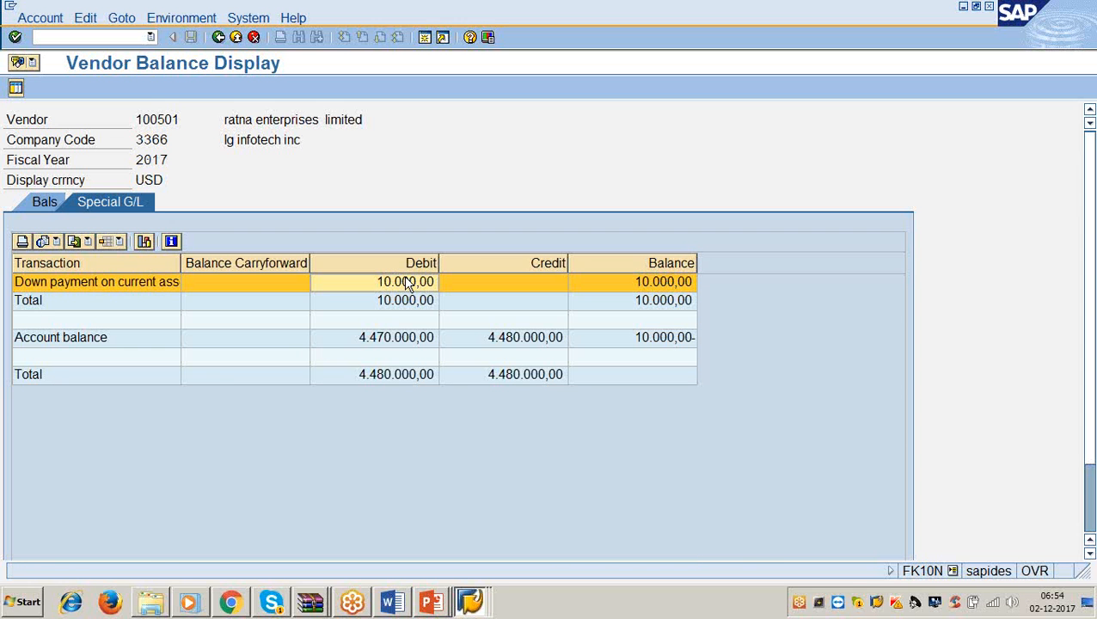
{"action": "left_click", "coordinate": [430, 605]}
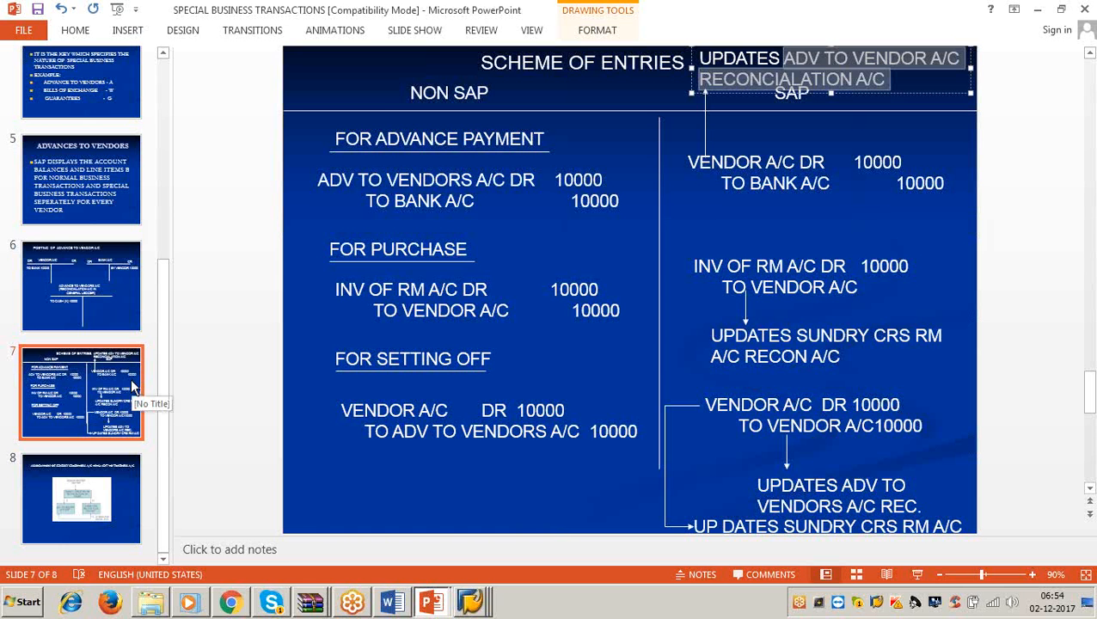
{"action": "left_click", "coordinate": [100, 421]}
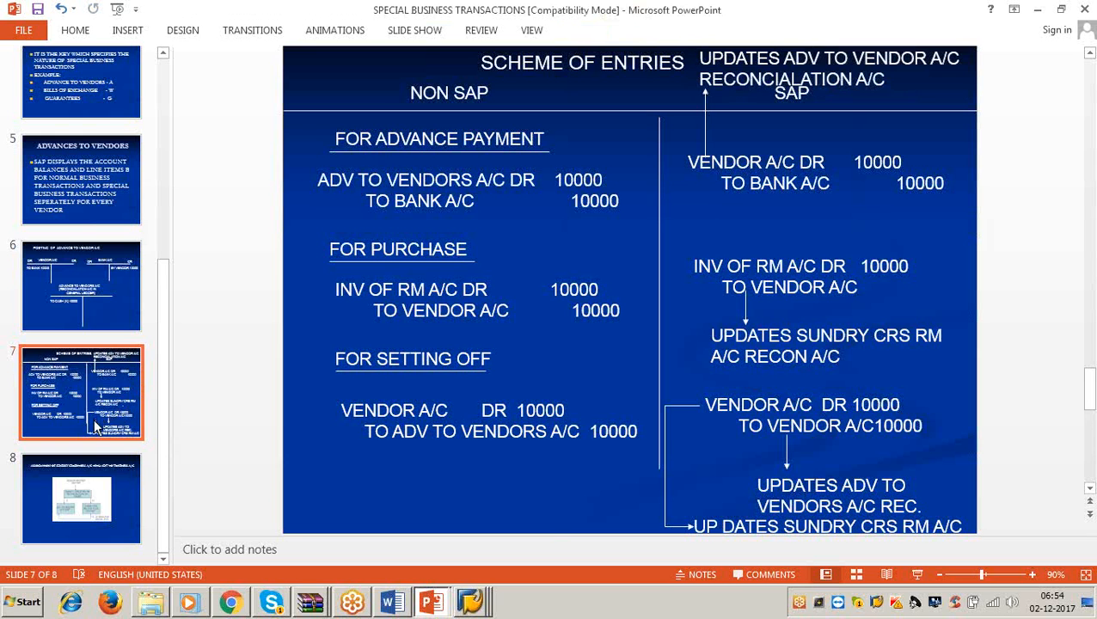
{"action": "scroll", "coordinate": [93, 429], "scroll_direction": "up", "scroll_amount": 5}
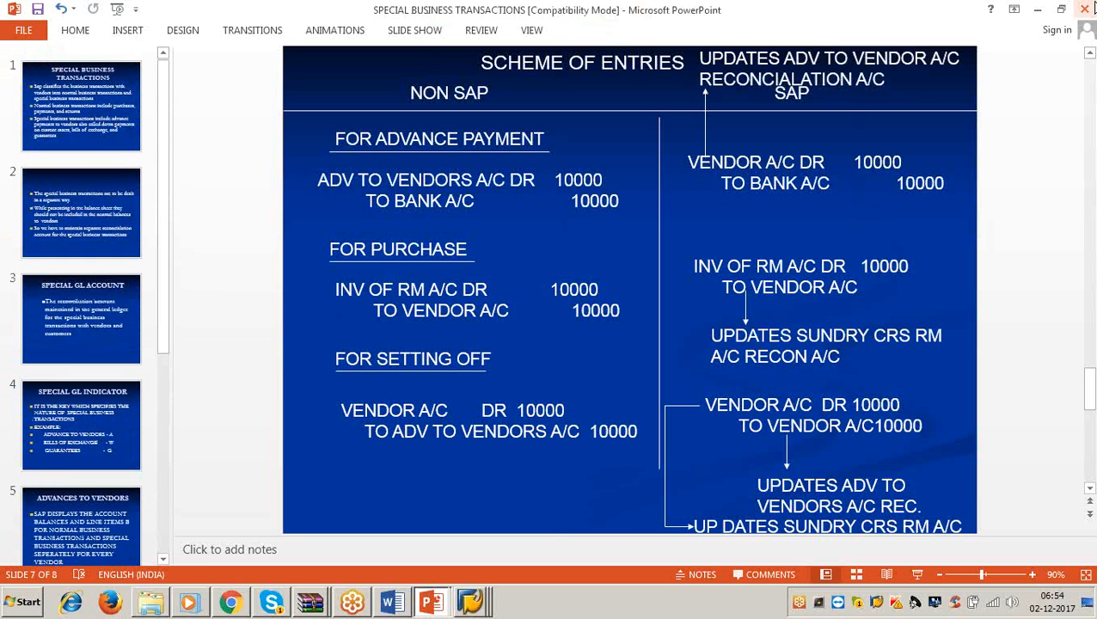
{"action": "left_click", "coordinate": [1040, 12]}
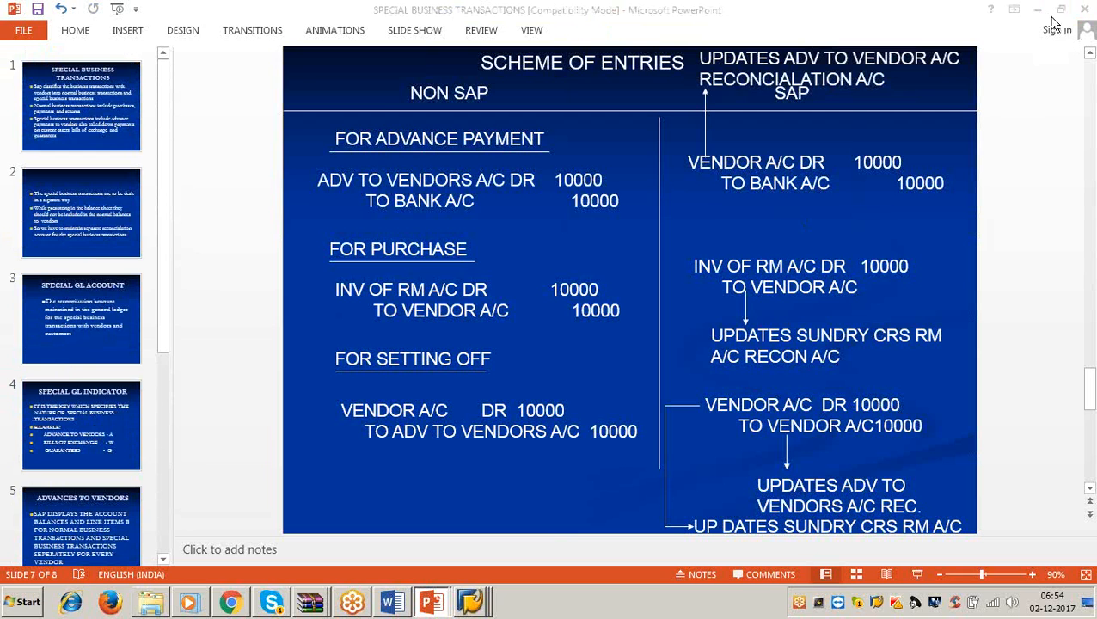
{"action": "left_click", "coordinate": [1038, 9]}
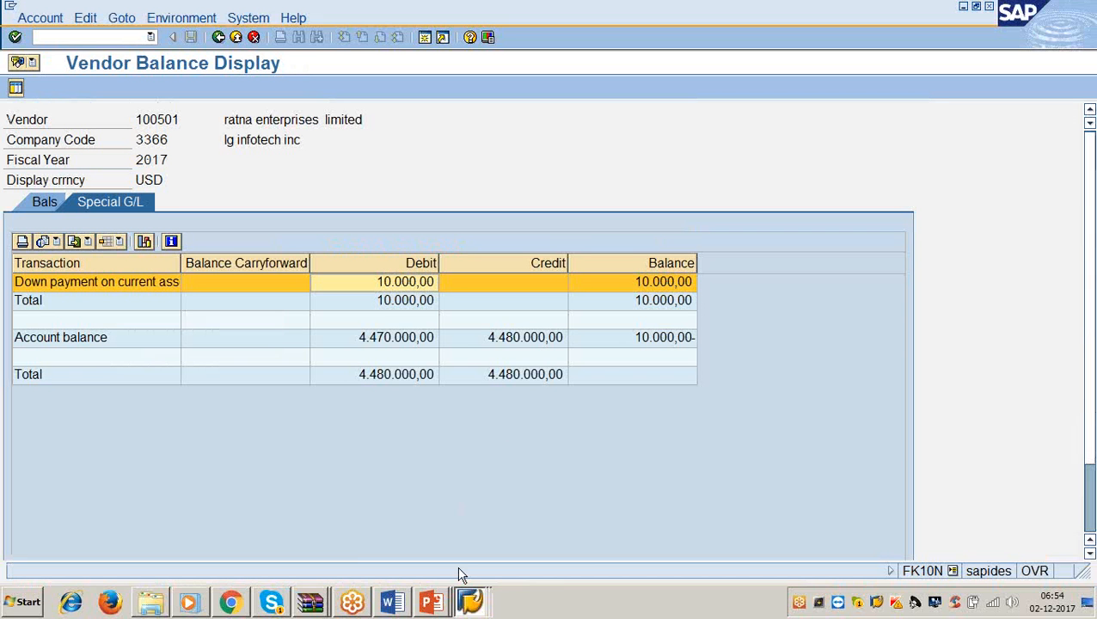
Step: Switch to the Display Document session and open the posted purchase invoice with transaction FB03
{"action": "left_click", "coordinate": [470, 602]}
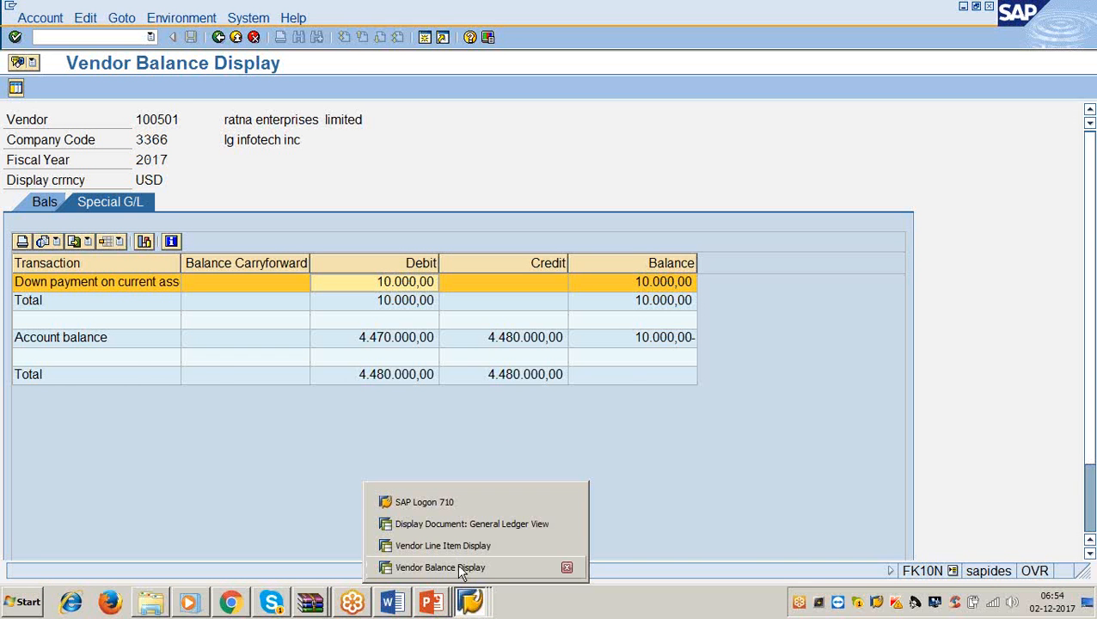
{"action": "left_click", "coordinate": [466, 524]}
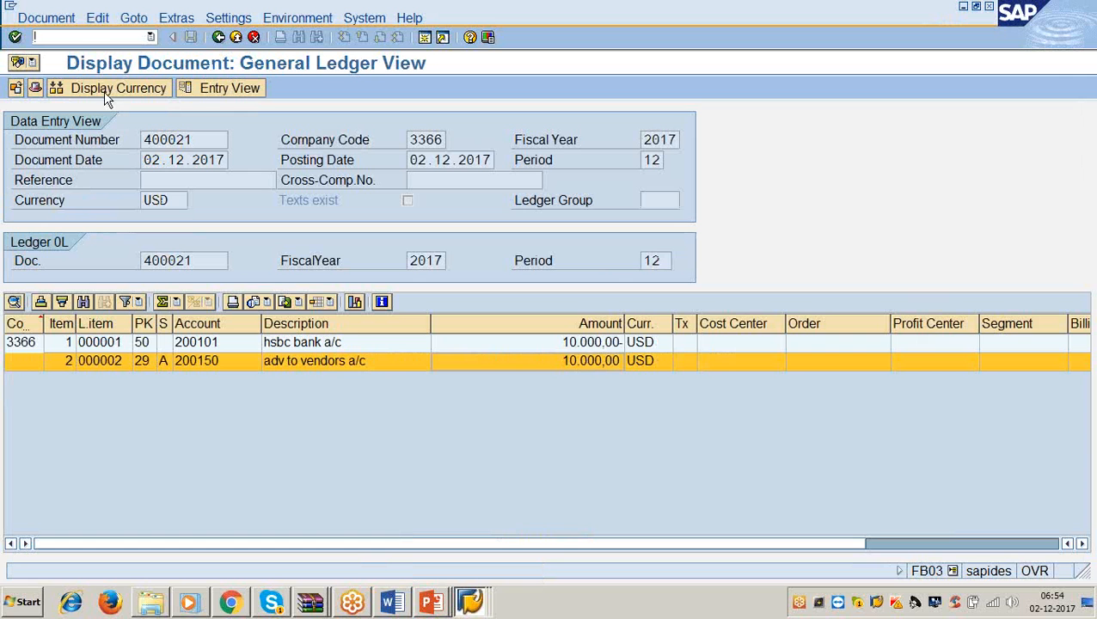
{"action": "left_click", "coordinate": [97, 37]}
{"action": "type", "text": "/nfb03"}
{"action": "key", "text": "Return"}
{"action": "key", "text": "Return"}
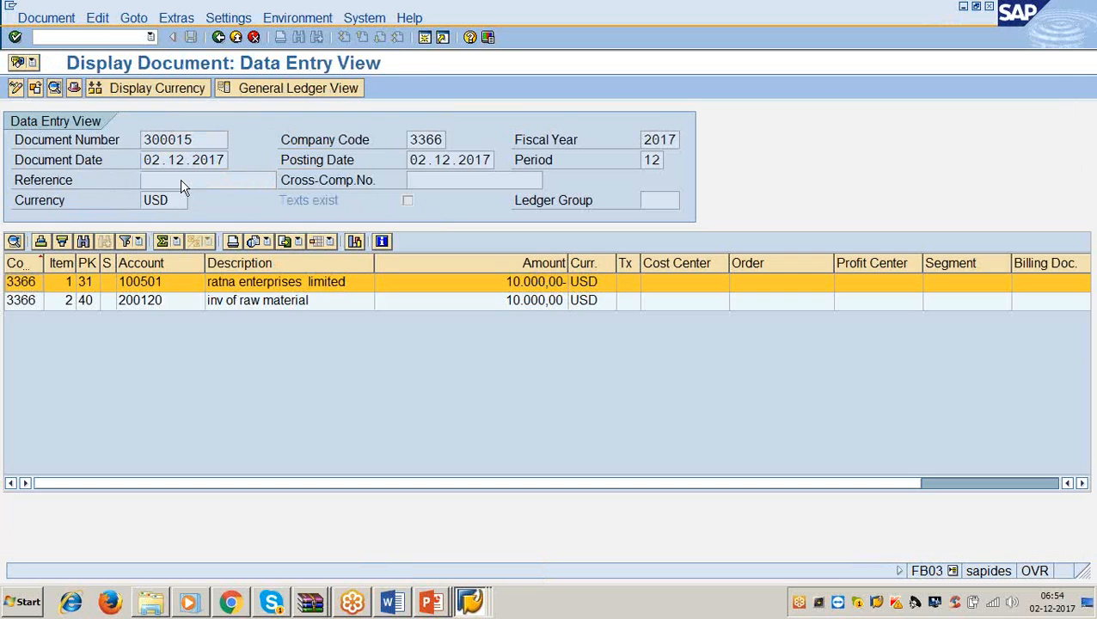
Step: Examine the invoice's vendor and raw material inventory line items, comparing the data entry view with the general ledger view
{"action": "left_click", "coordinate": [245, 300]}
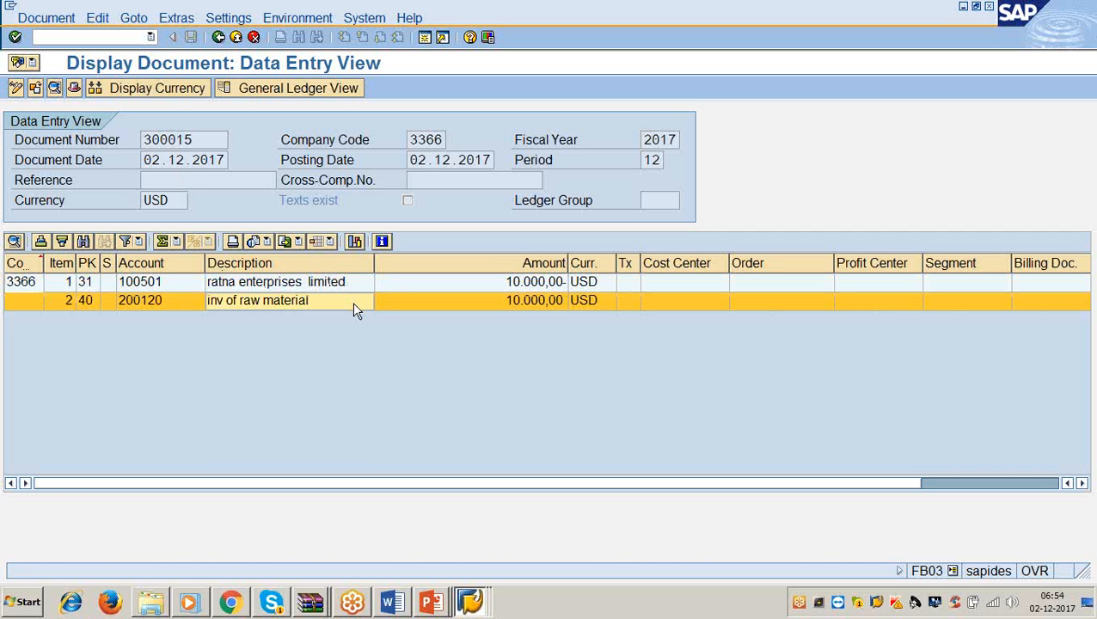
{"action": "left_click", "coordinate": [303, 290]}
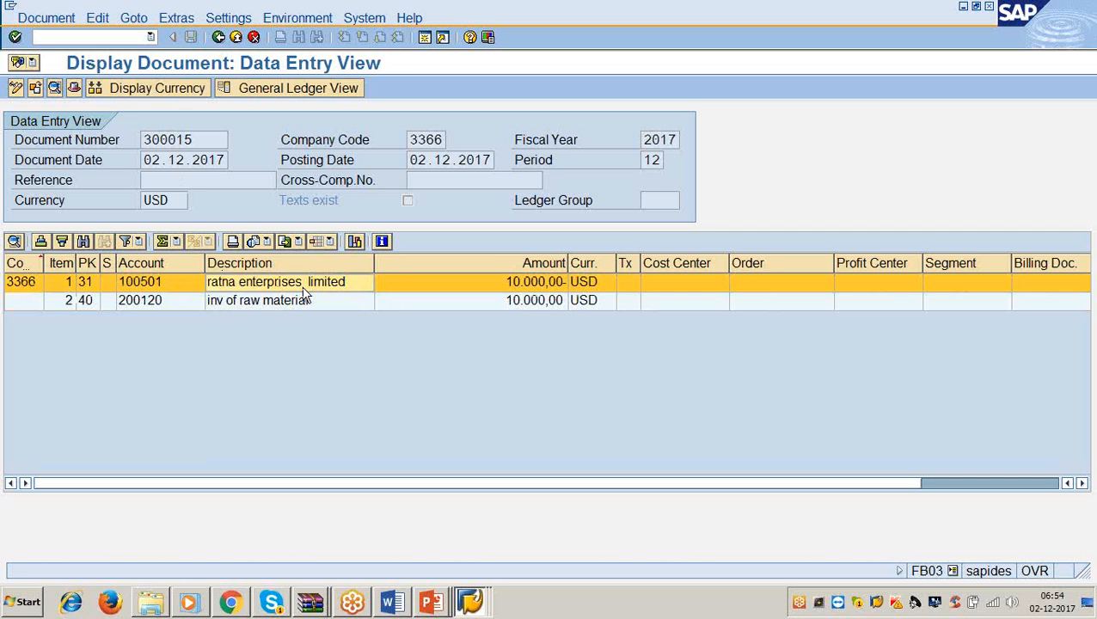
{"action": "left_click", "coordinate": [300, 303]}
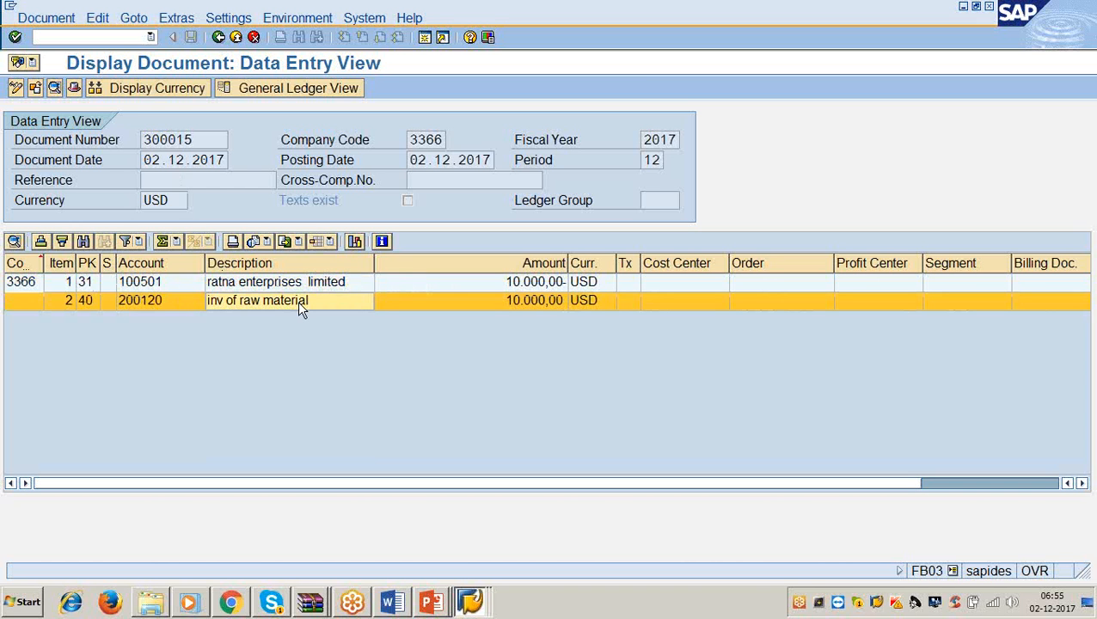
{"action": "left_click", "coordinate": [298, 290]}
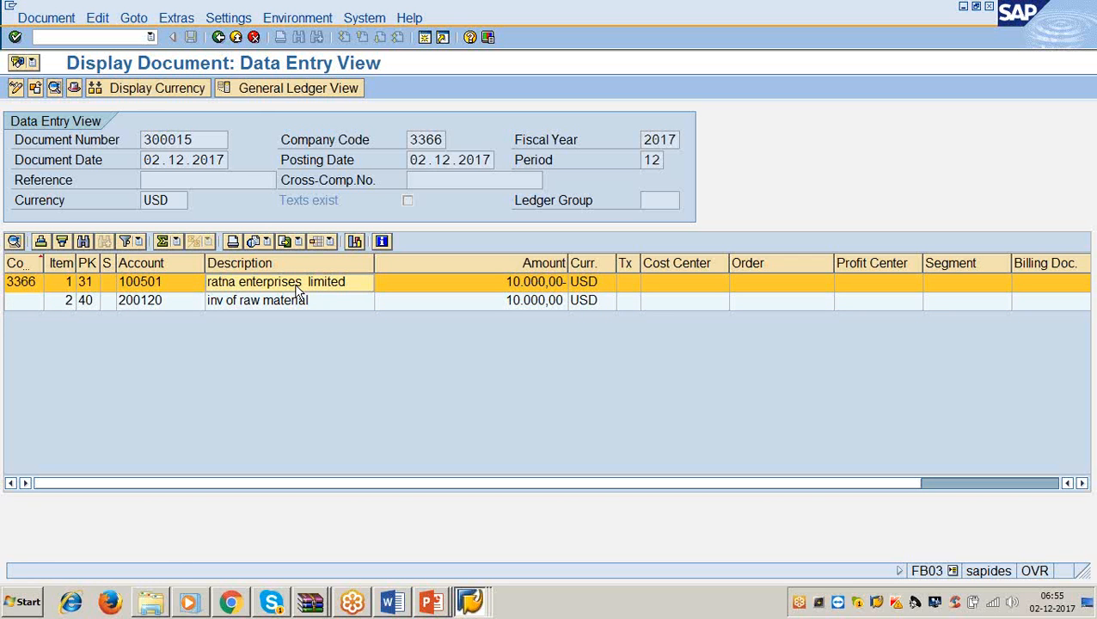
{"action": "left_click", "coordinate": [258, 96]}
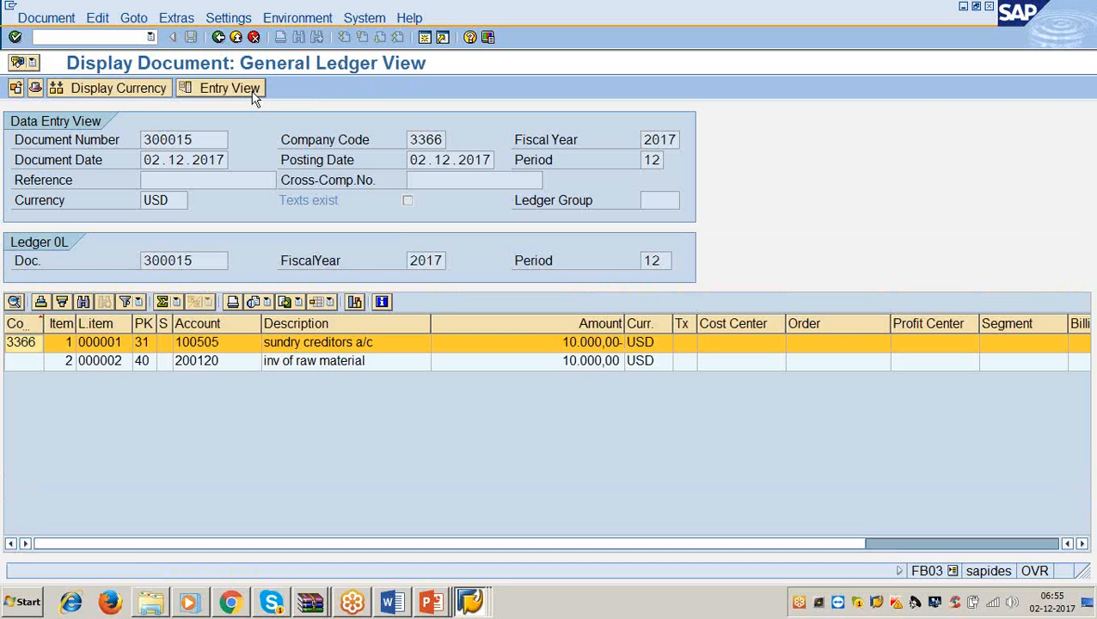
{"action": "key", "text": "F3"}
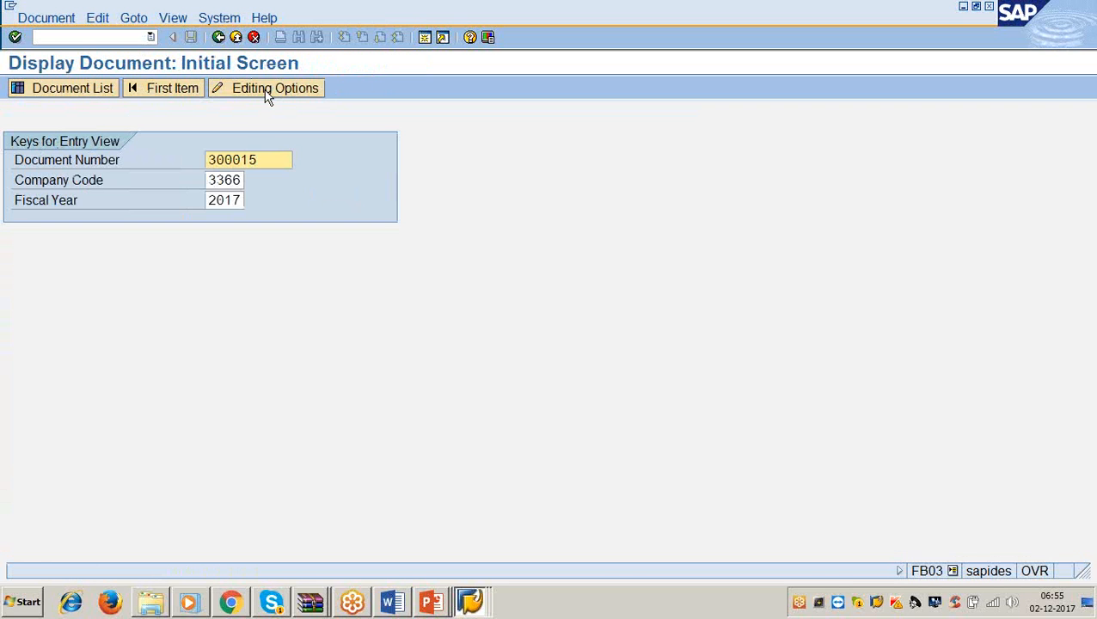
{"action": "key", "text": "Return"}
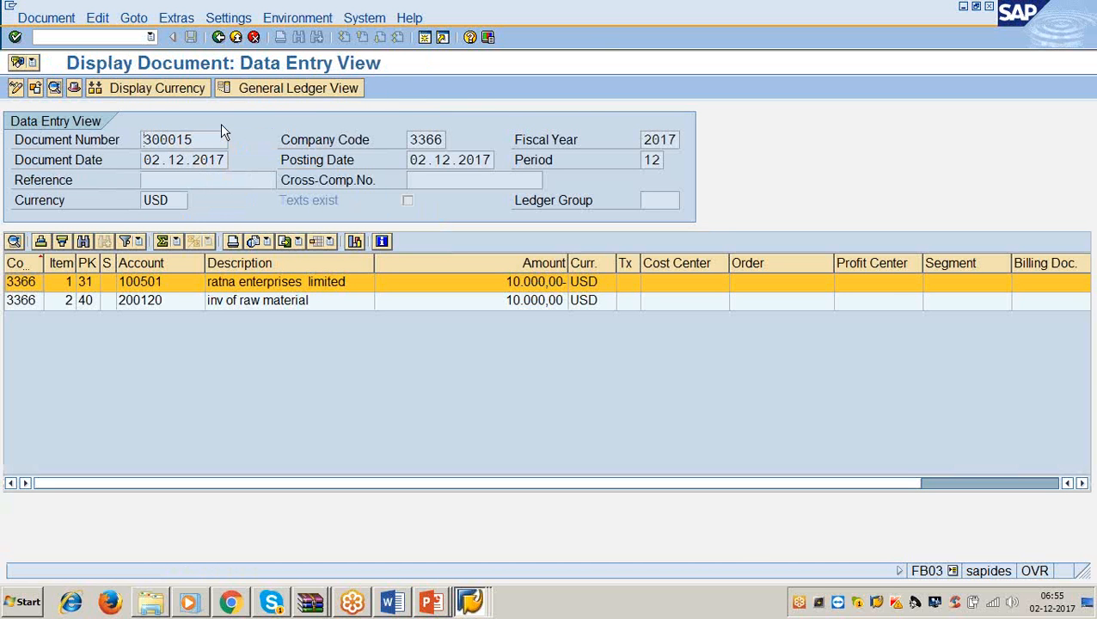
{"action": "left_click", "coordinate": [235, 87]}
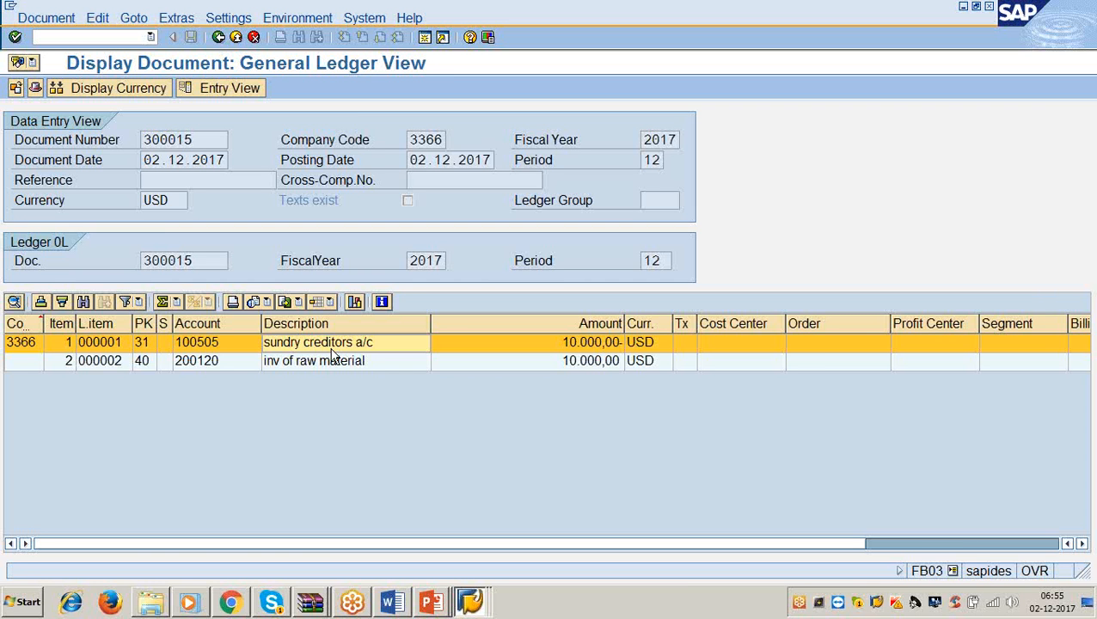
Step: Switch to the ACCOUNTS PAYABLE document in Word, highlight the Step 8 advance transfer instruction for F-54, and return to SAP
{"action": "left_click", "coordinate": [400, 601]}
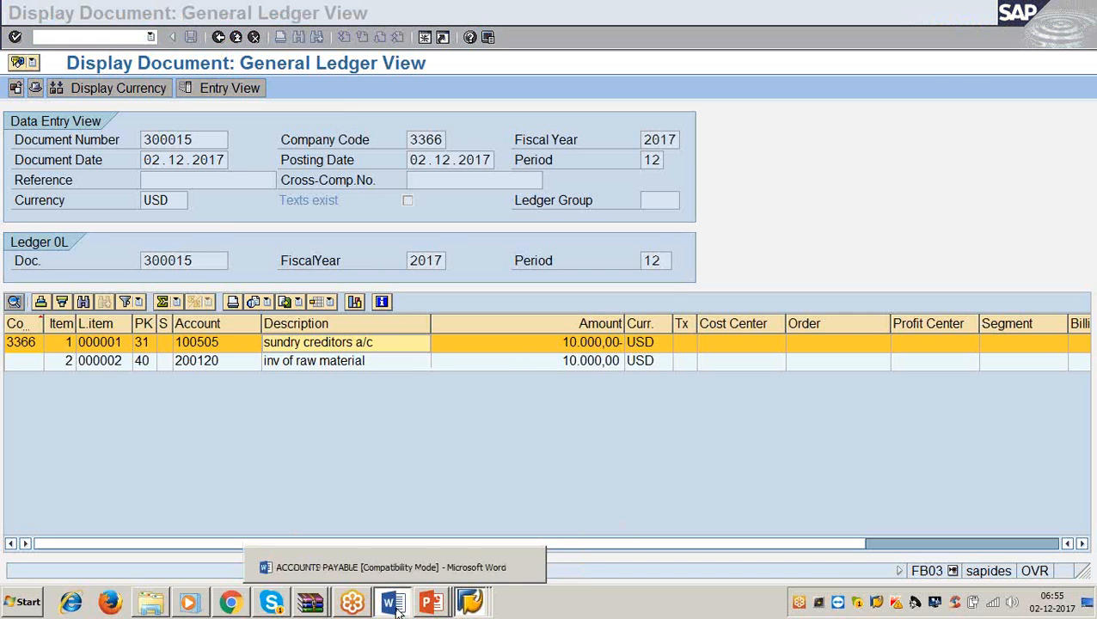
{"action": "left_click", "coordinate": [395, 565]}
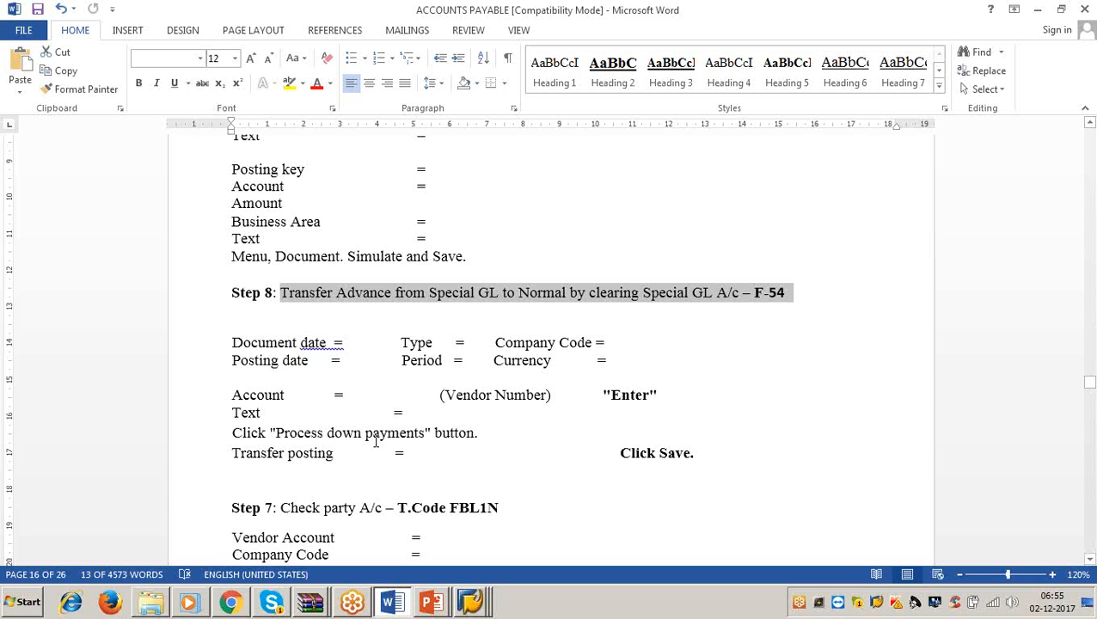
{"action": "left_click", "coordinate": [278, 294]}
{"action": "left_click_drag", "start_coordinate": [277, 293], "coordinate": [832, 308]}
{"action": "left_click", "coordinate": [1038, 10]}
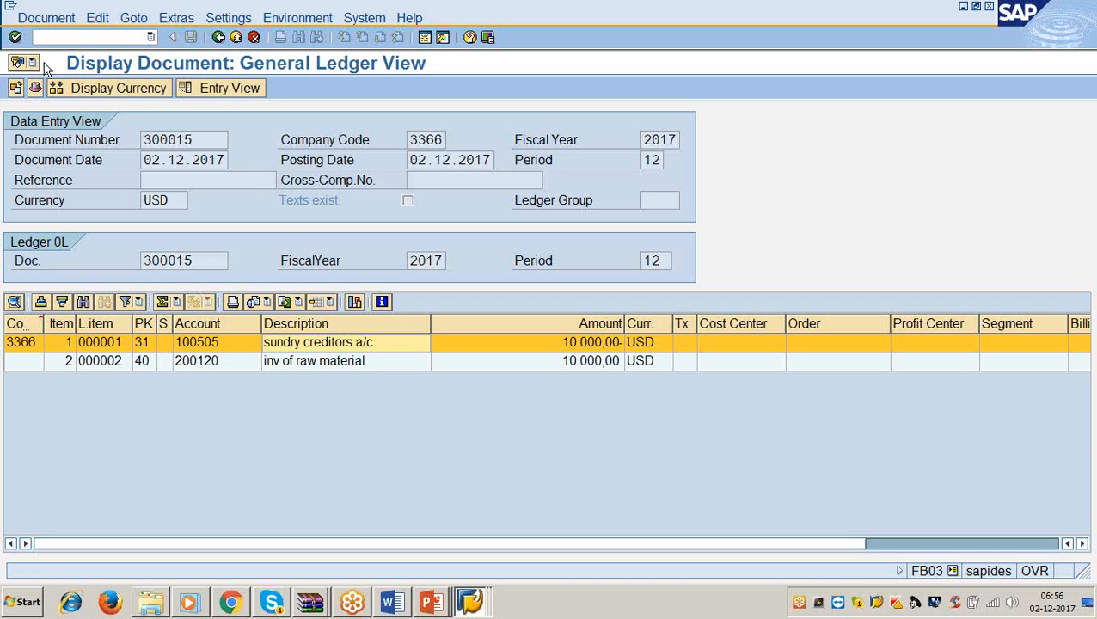
Step: Open transaction F-54 to clear the vendor down payment
{"action": "left_click", "coordinate": [37, 37]}
{"action": "type", "text": "/nf-54"}
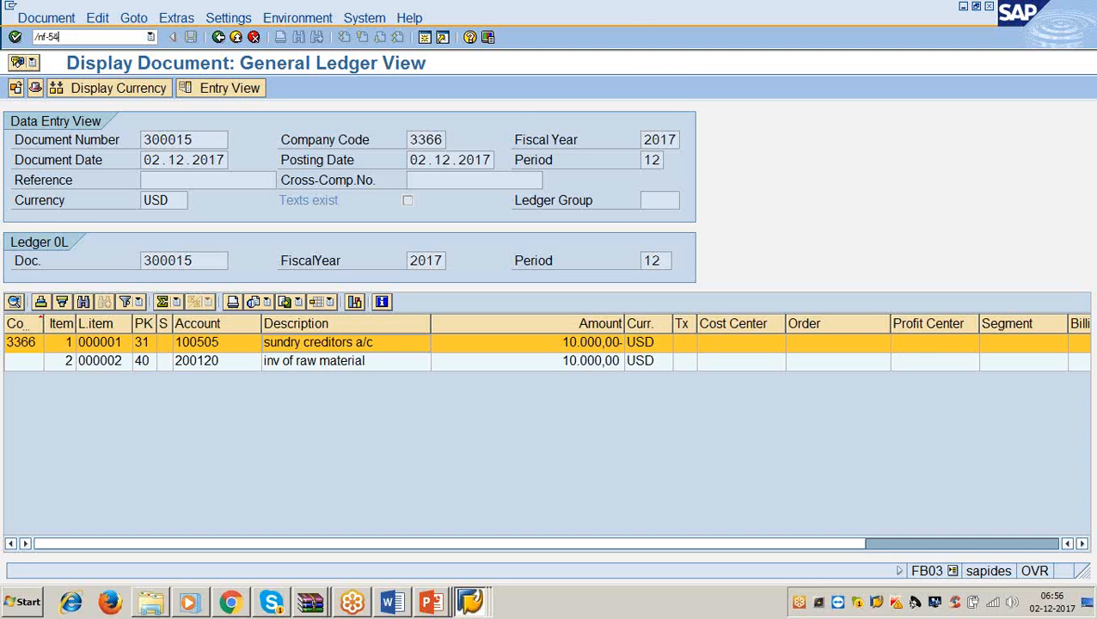
{"action": "key", "text": "Return"}
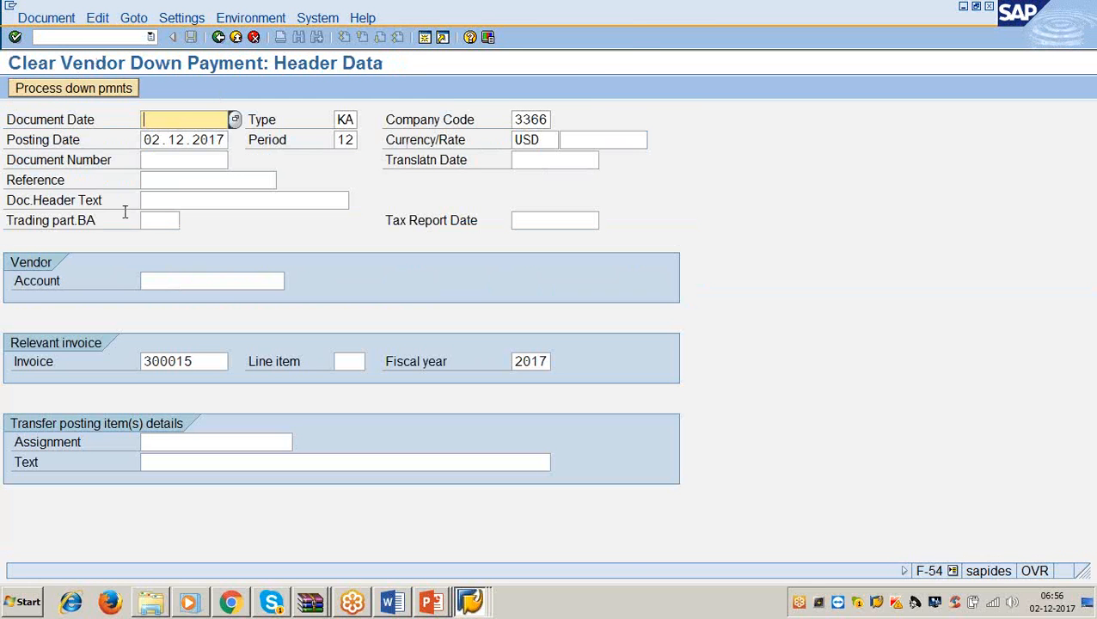
Step: Switch to PowerPoint, review the SAP purchase entry and its sundry creditors reconciliation update on the Scheme of Entries slide, and return to SAP
{"action": "left_click", "coordinate": [430, 602]}
{"action": "left_click", "coordinate": [416, 545]}
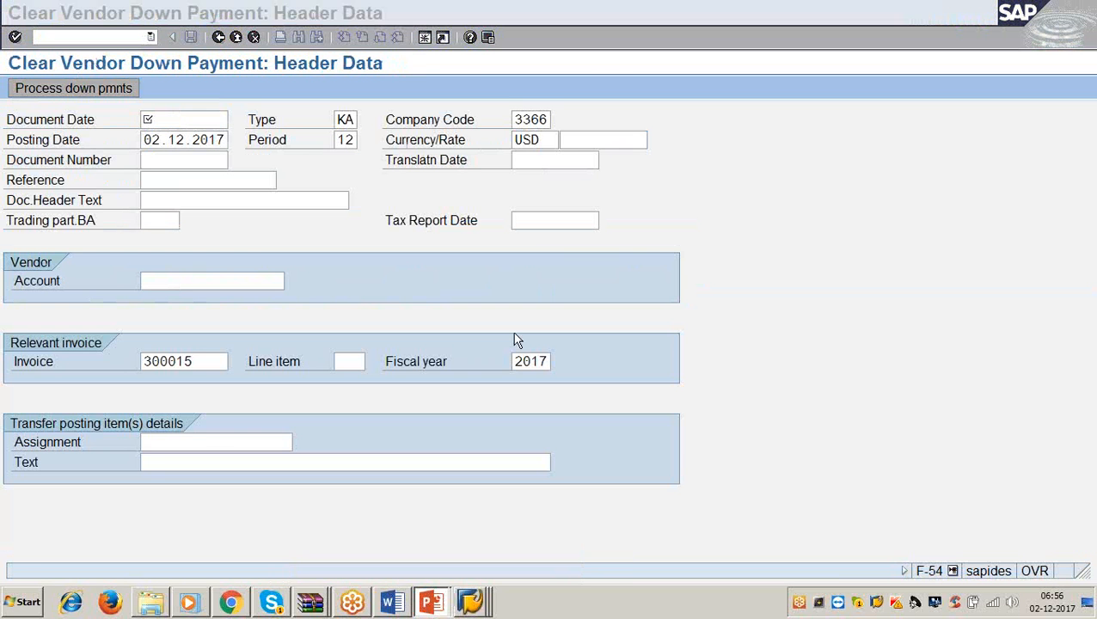
{"action": "left_click", "coordinate": [746, 275]}
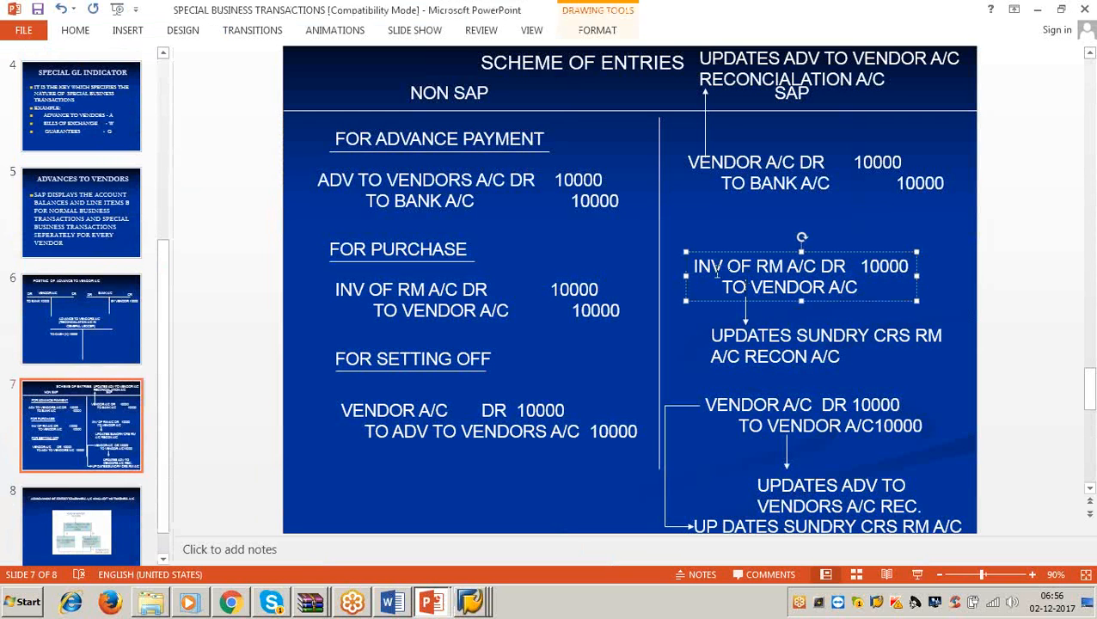
{"action": "left_click_drag", "start_coordinate": [694, 263], "coordinate": [891, 288]}
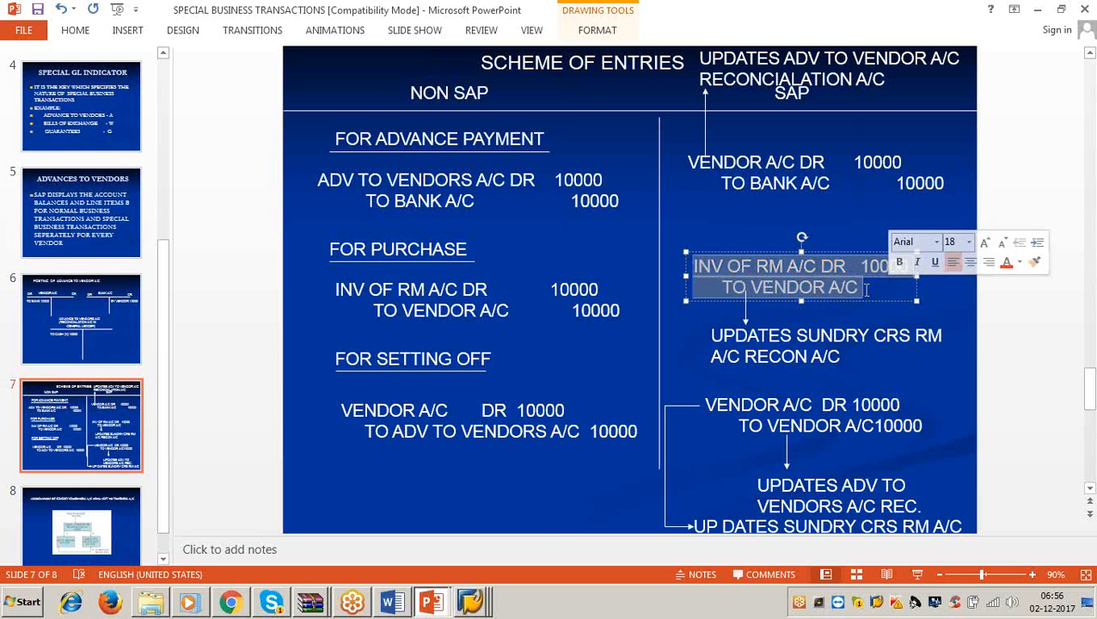
{"action": "left_click", "coordinate": [807, 288]}
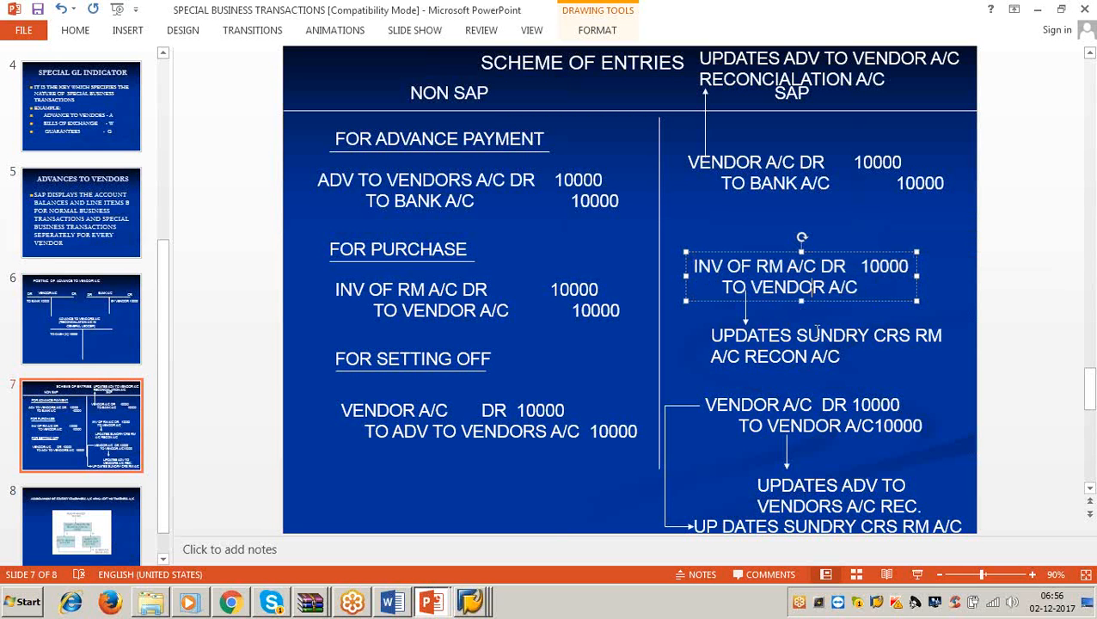
{"action": "left_click", "coordinate": [815, 332]}
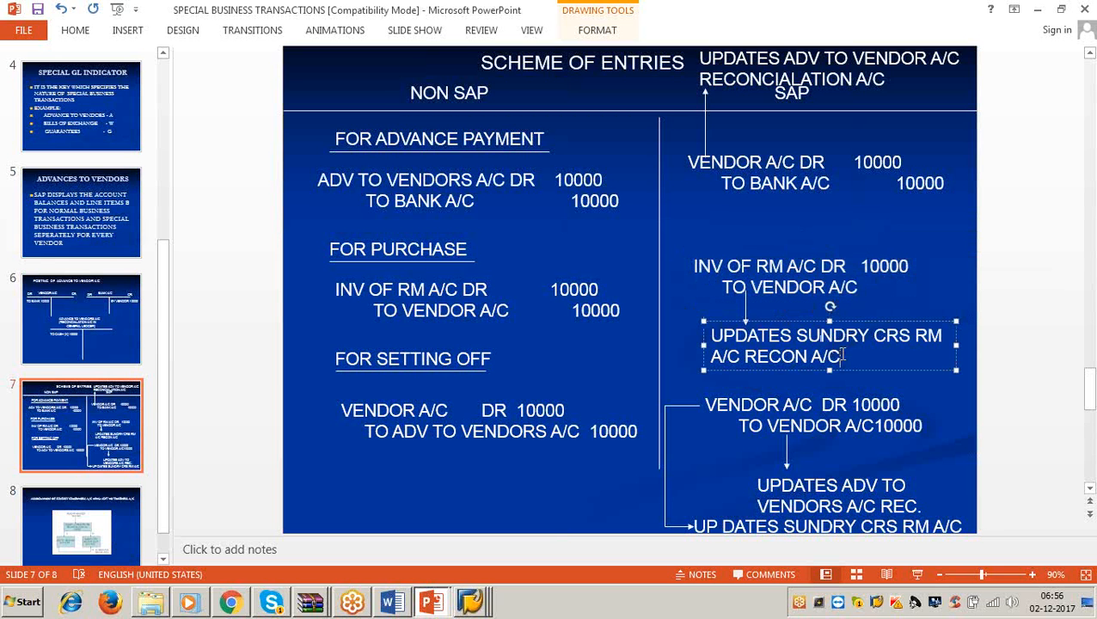
{"action": "left_click", "coordinate": [1039, 9]}
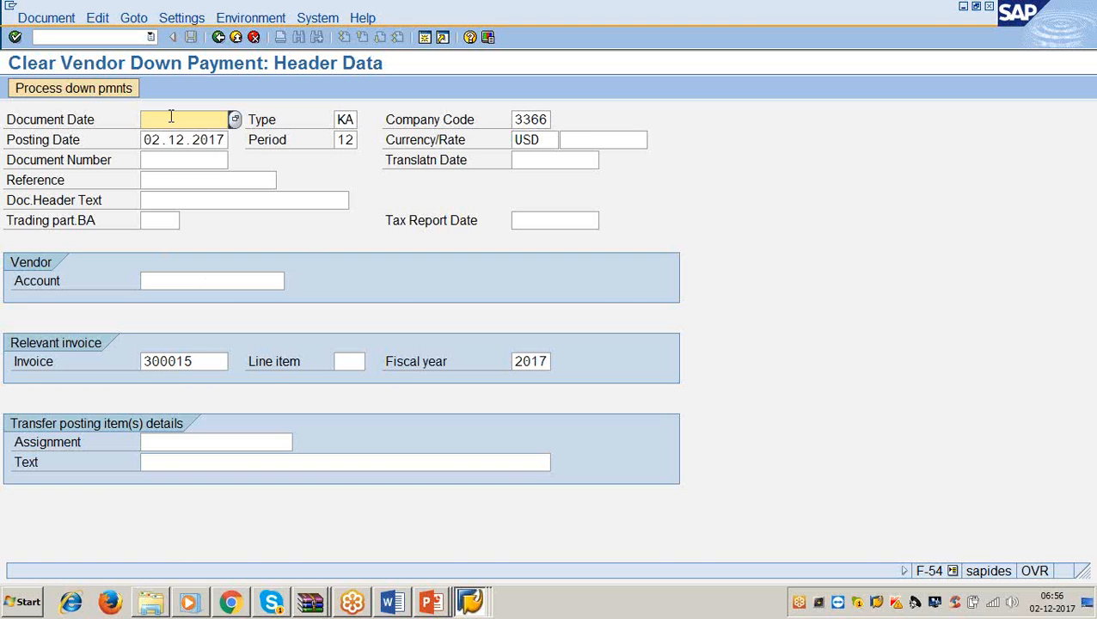
Step: Set the document date of the vendor down payment clearing to 2.12.2017
{"action": "type", "text": "2.12.2017"}
{"action": "key", "text": "Tab"}
{"action": "key", "text": "Tab"}
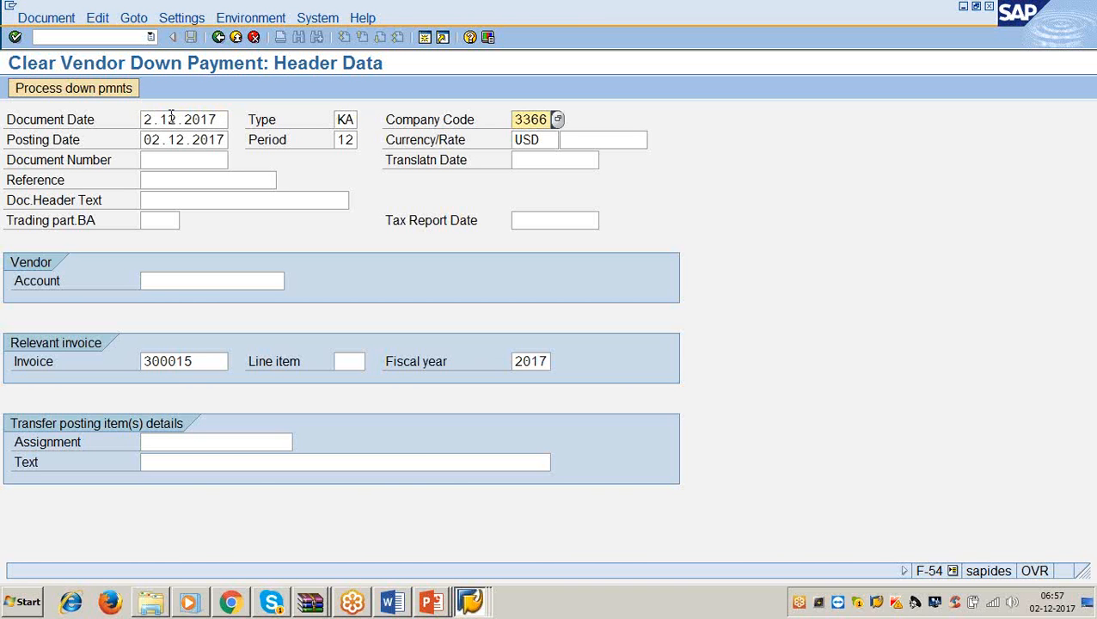
{"action": "key", "text": "Tab"}
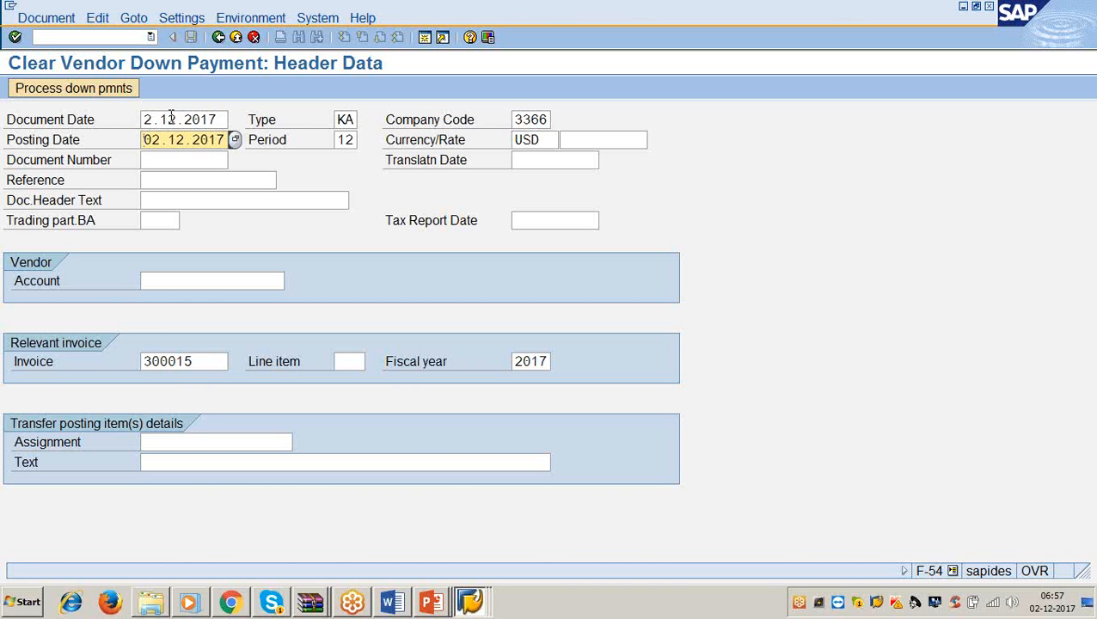
{"action": "key", "text": "Tab"}
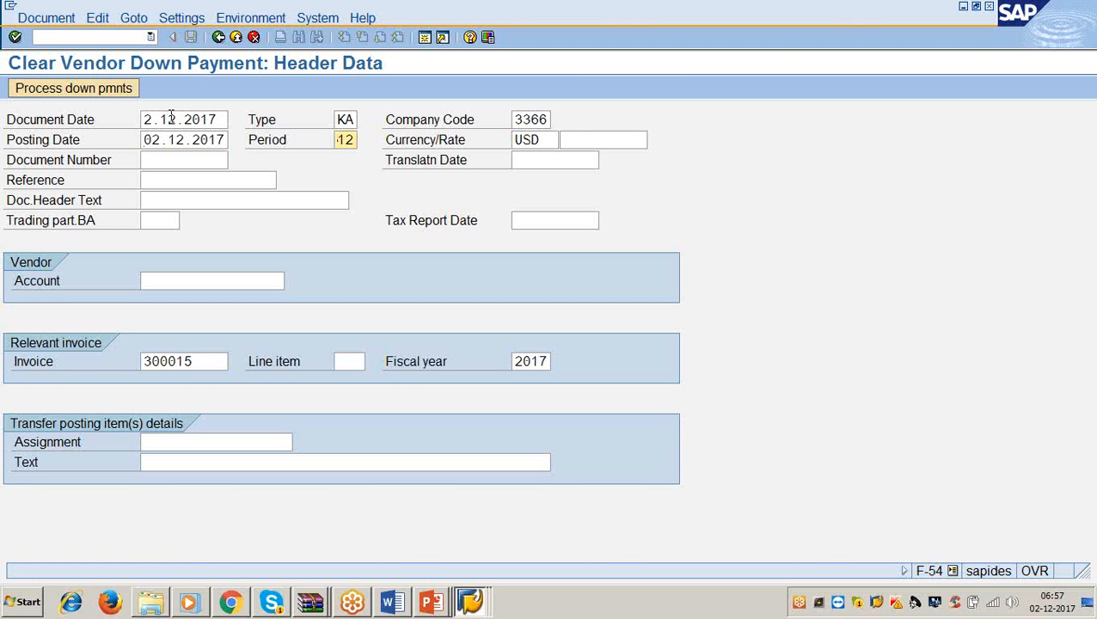
{"action": "key", "text": "Tab"}
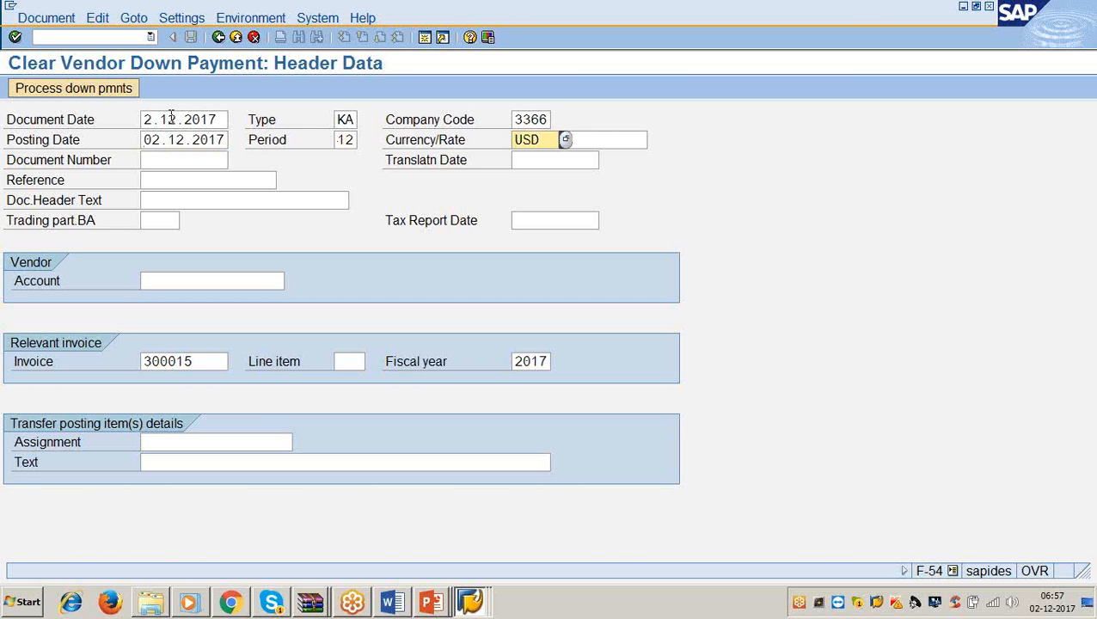
{"action": "key", "text": "Tab"}
{"action": "key", "text": "Tab"}
{"action": "key", "text": "Tab"}
{"action": "key", "text": "Tab"}
{"action": "key", "text": "Tab"}
{"action": "key", "text": "Tab"}
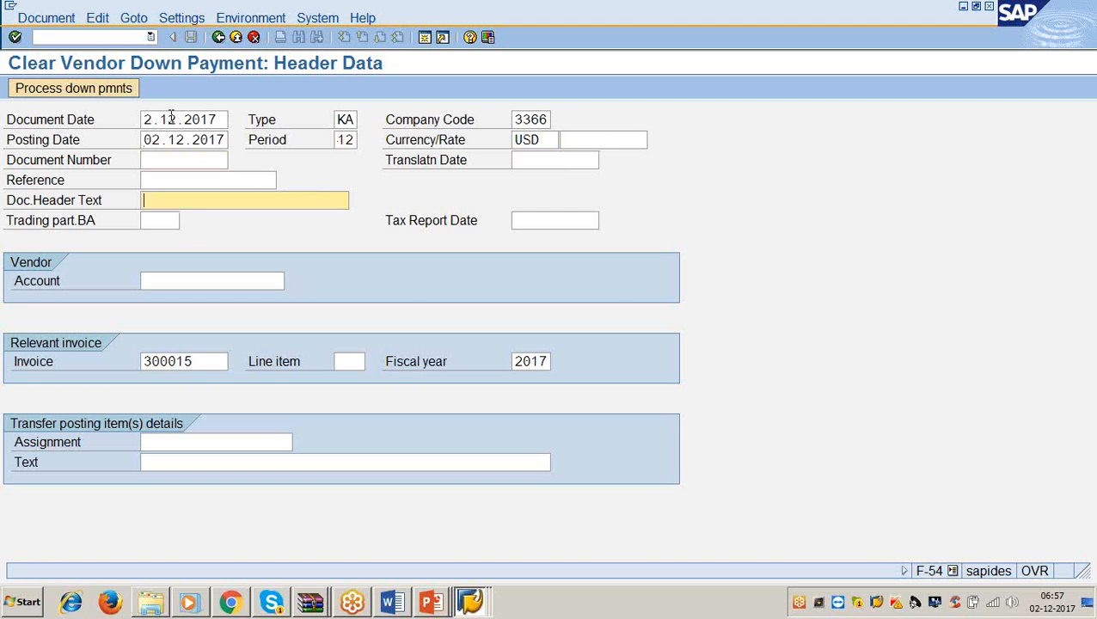
Step: Enter the vendor's account number and the text "being adv tr to invoice" for the clearing and process the down payments
{"action": "key", "text": "Tab"}
{"action": "type", "text": "100501"}
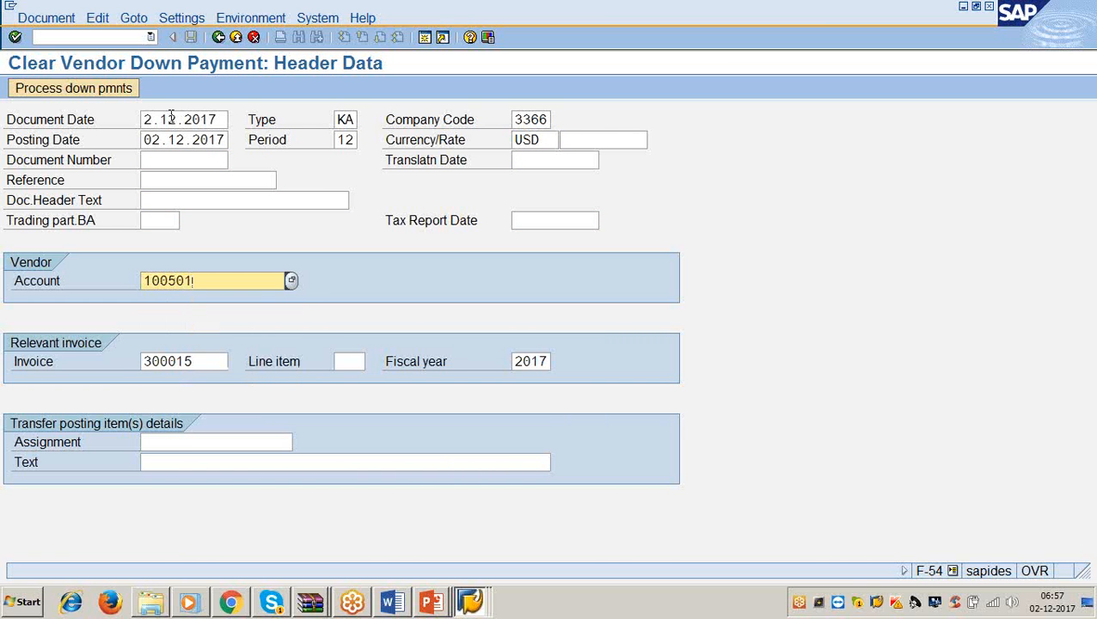
{"action": "key", "text": "Tab"}
{"action": "key", "text": "Tab"}
{"action": "key", "text": "Tab"}
{"action": "key", "text": "Tab"}
{"action": "key", "text": "Tab"}
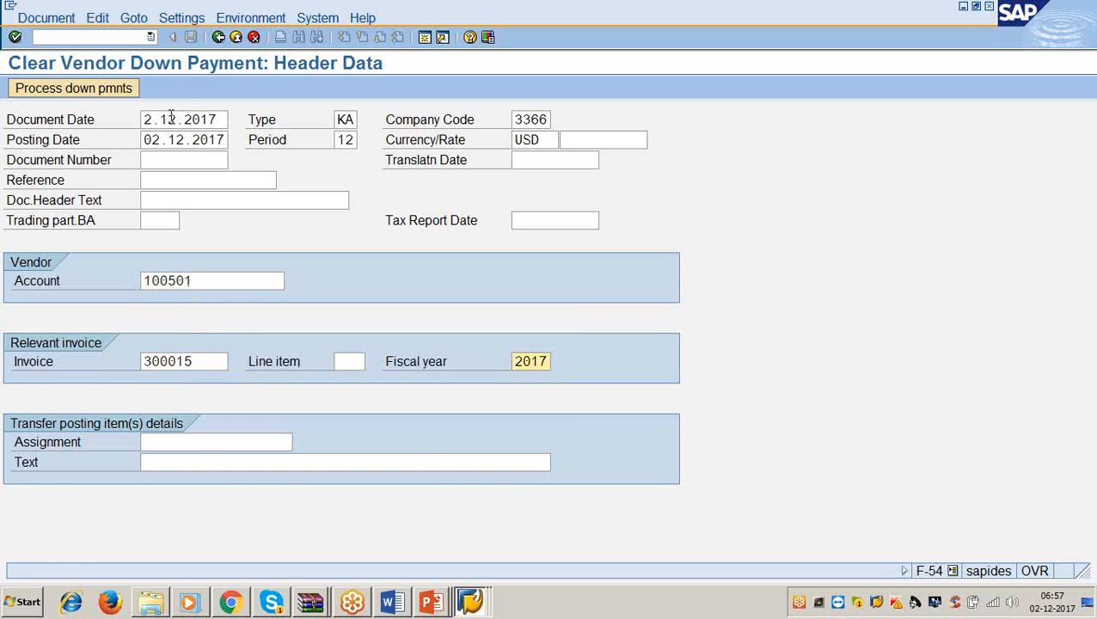
{"action": "type", "text": "being"}
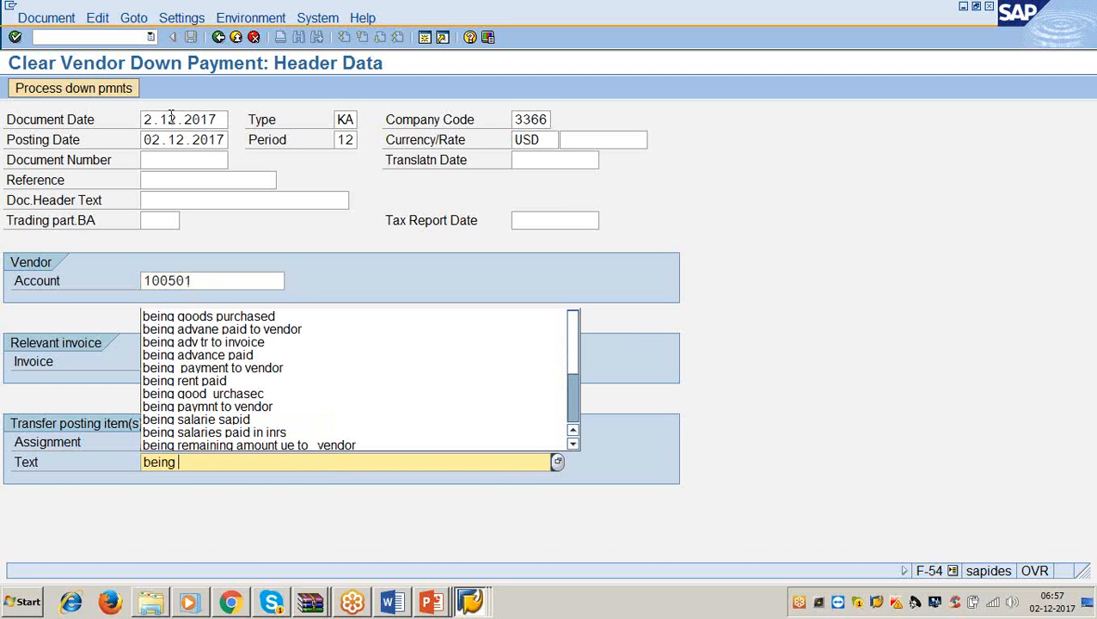
{"action": "type", "text": " adv tr to invo"}
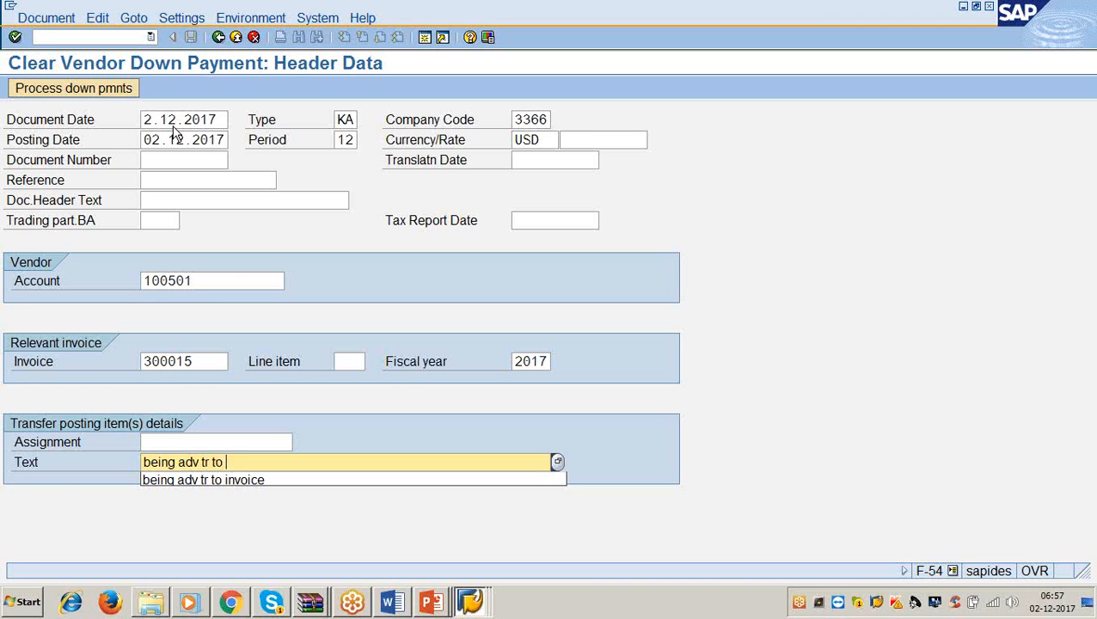
{"action": "type", "text": "ice"}
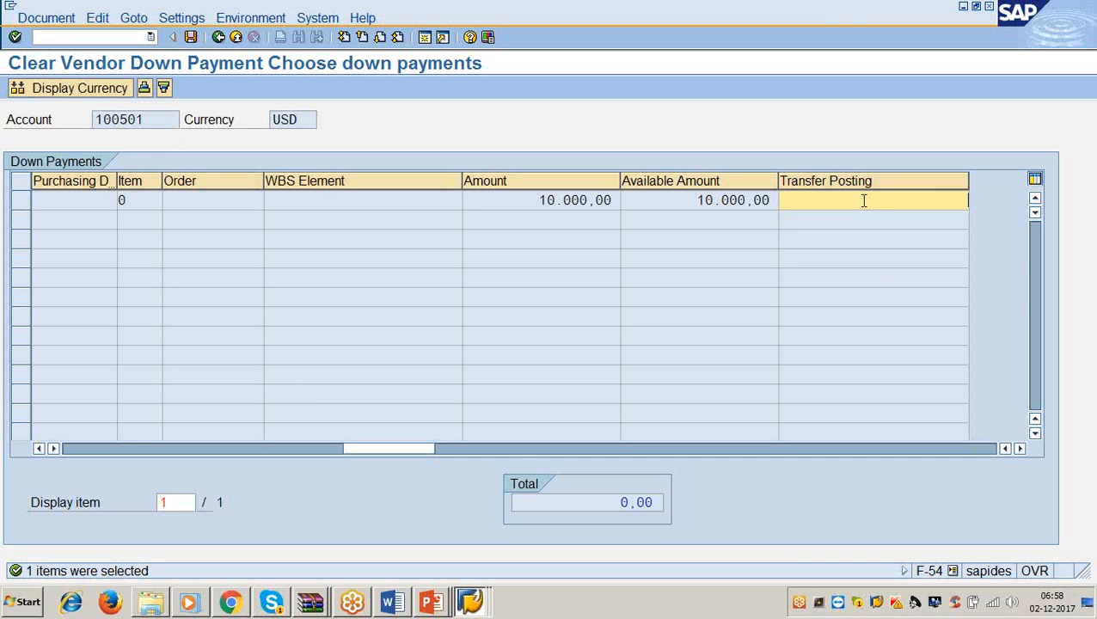
Step: Set the down payment's transfer posting amount to 10000, compare it with the available amount, and post the clearing document
{"action": "type", "text": "10000"}
{"action": "left_click_drag", "start_coordinate": [538, 199], "coordinate": [615, 200]}
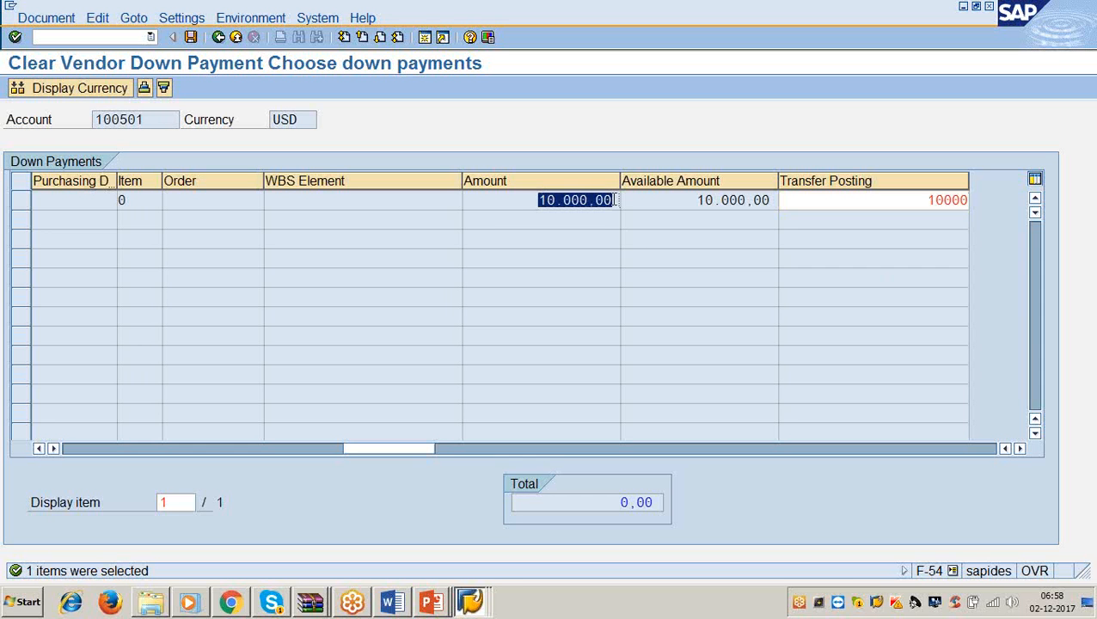
{"action": "left_click_drag", "start_coordinate": [695, 200], "coordinate": [774, 200]}
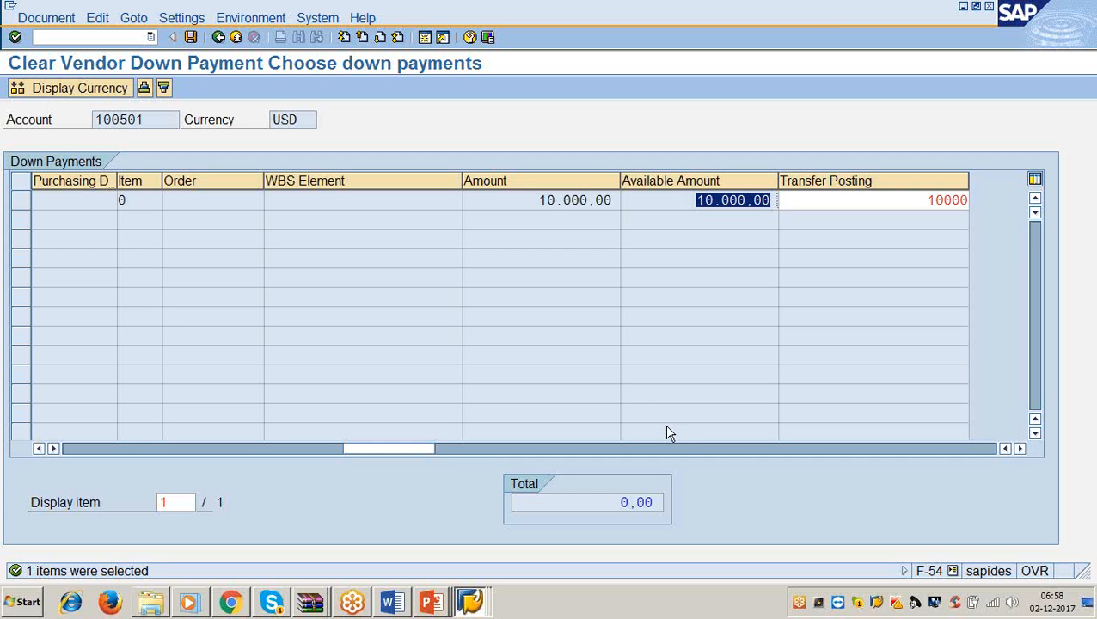
{"action": "left_click", "coordinate": [926, 200]}
{"action": "left_click_drag", "start_coordinate": [926, 201], "coordinate": [977, 206]}
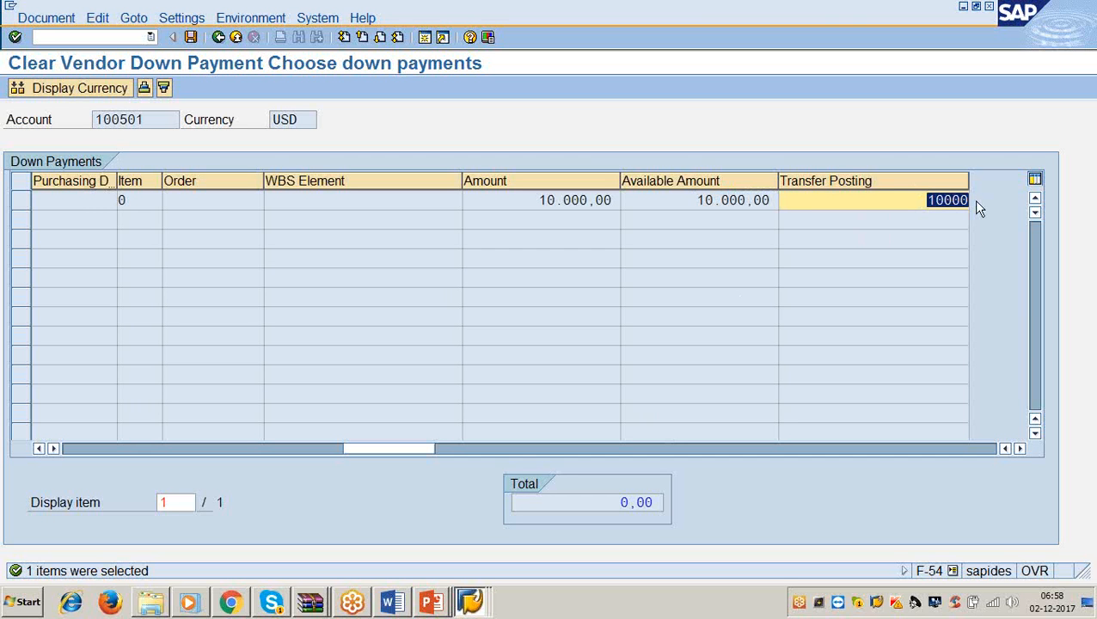
{"action": "left_click_drag", "start_coordinate": [922, 200], "coordinate": [982, 199]}
{"action": "left_click", "coordinate": [190, 37]}
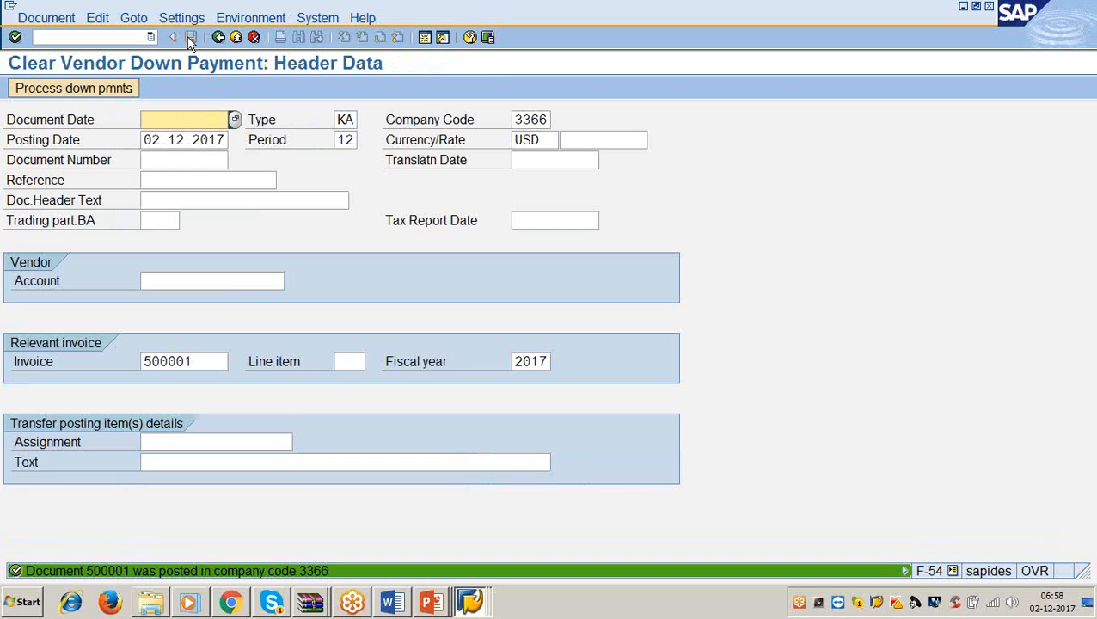
Step: Display the clearing document just posted and examine its special G/L vendor line item
{"action": "left_click", "coordinate": [501, 456]}
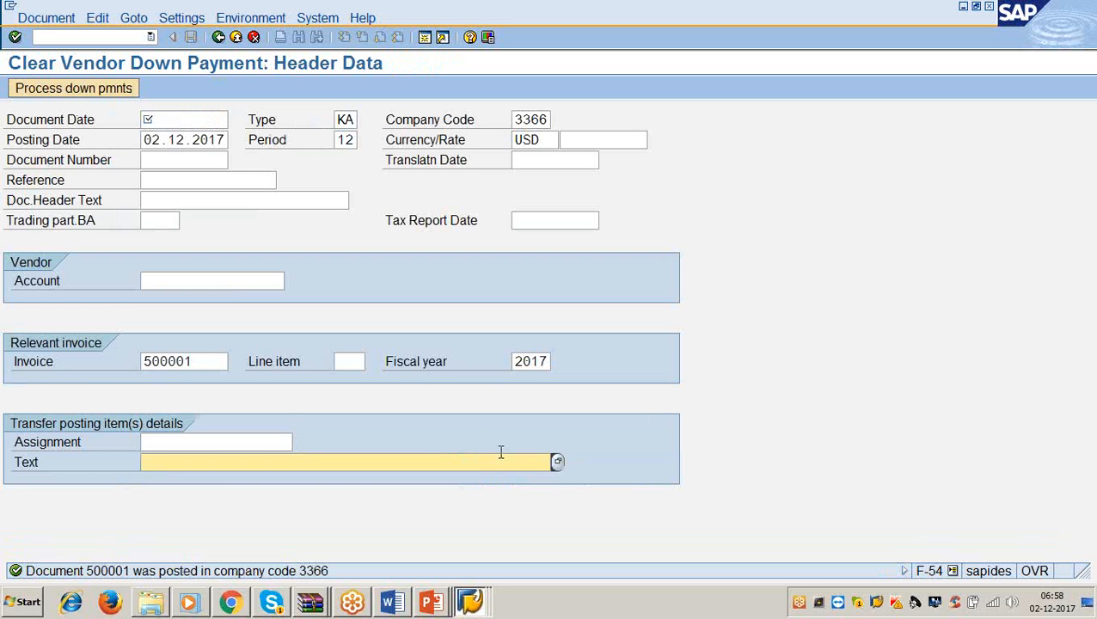
{"action": "left_click", "coordinate": [37, 18]}
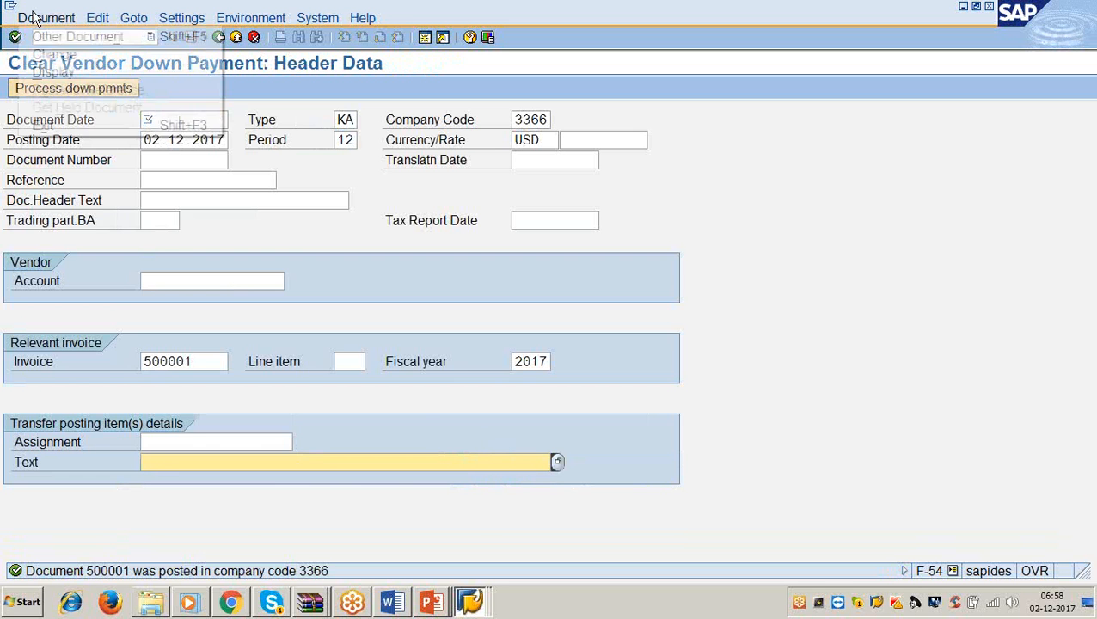
{"action": "left_click", "coordinate": [53, 73]}
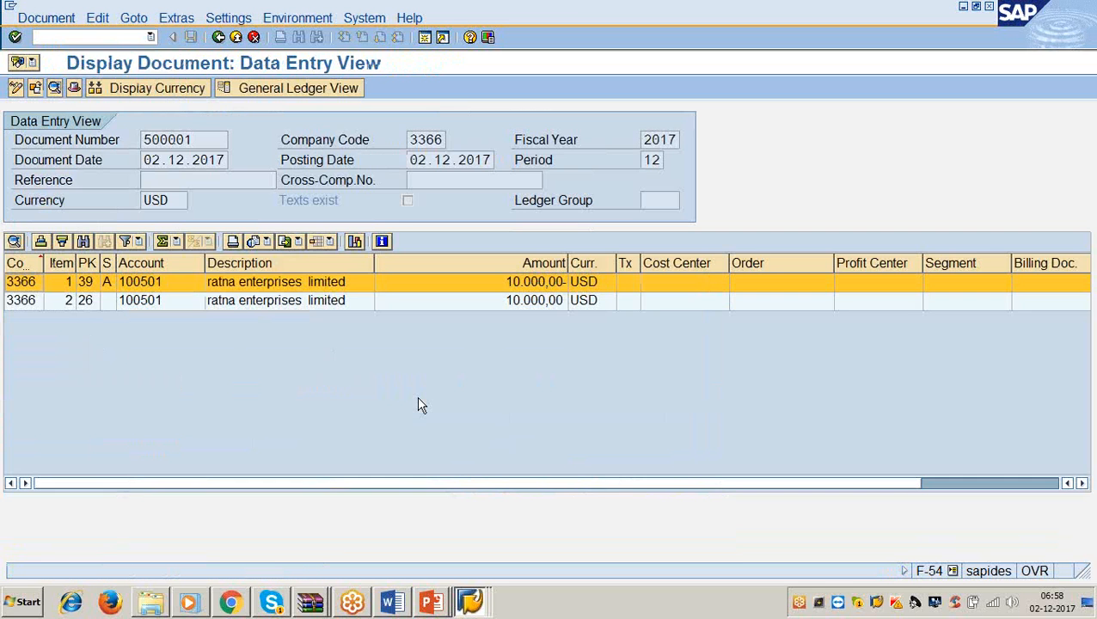
{"action": "left_click", "coordinate": [275, 290]}
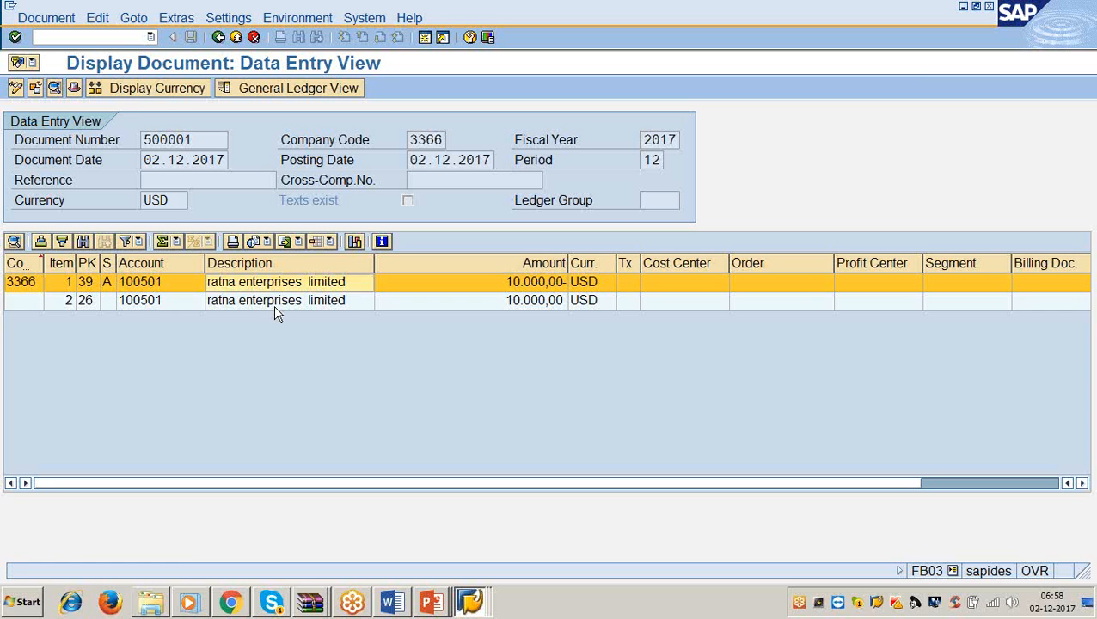
Step: Look up posting key 26 of the second line item, check Step 8 in the ACCOUNTS PAYABLE document in Word, and return to SAP
{"action": "left_click", "coordinate": [88, 301]}
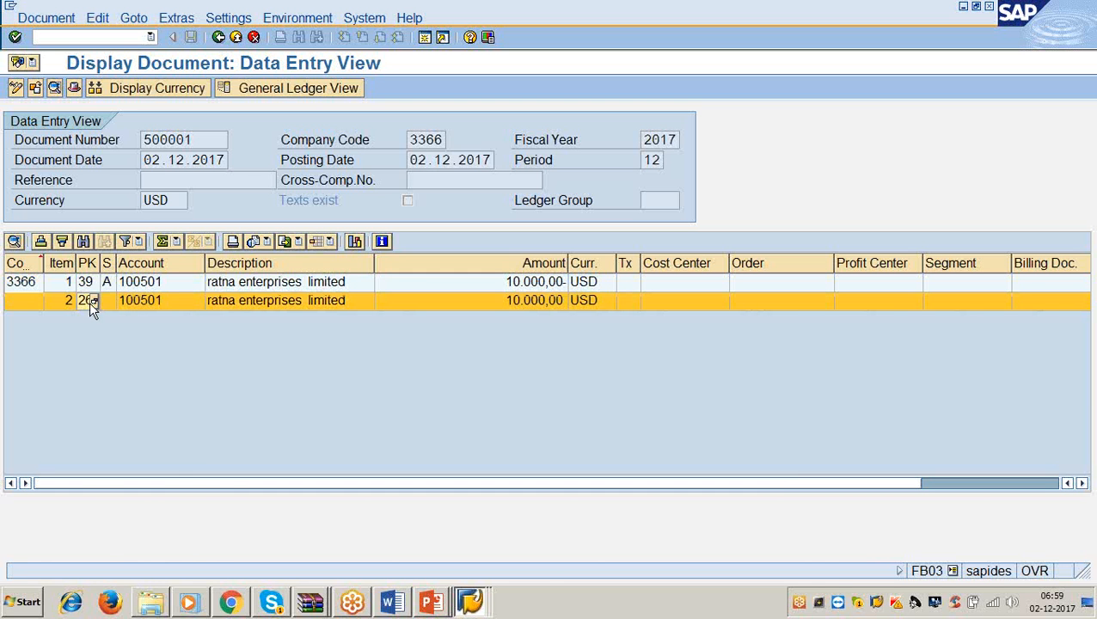
{"action": "left_click", "coordinate": [90, 302]}
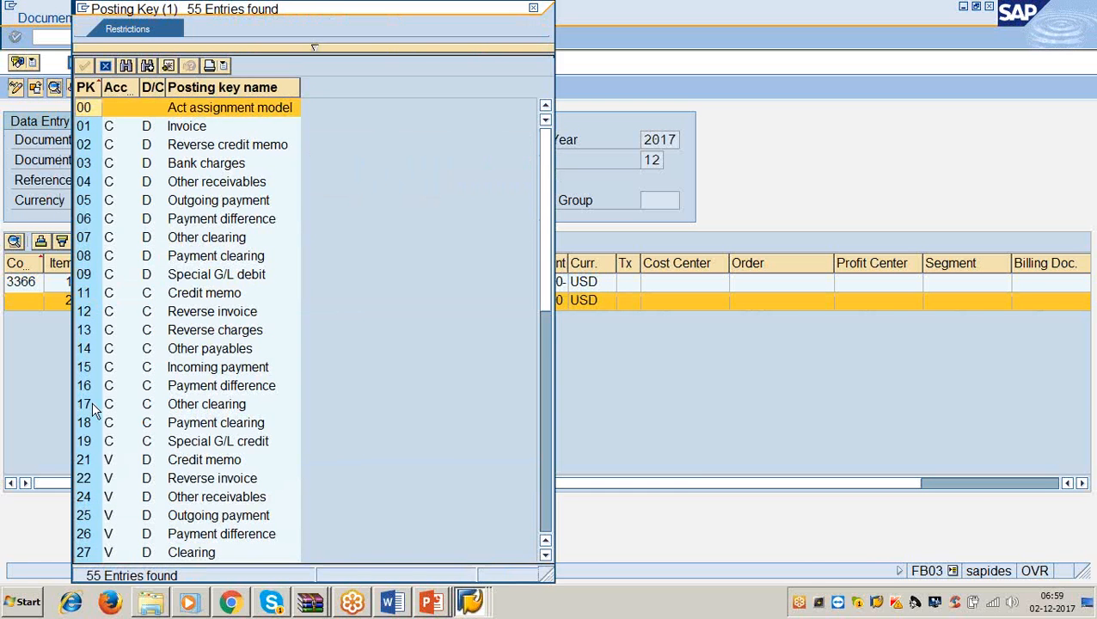
{"action": "left_click", "coordinate": [110, 537]}
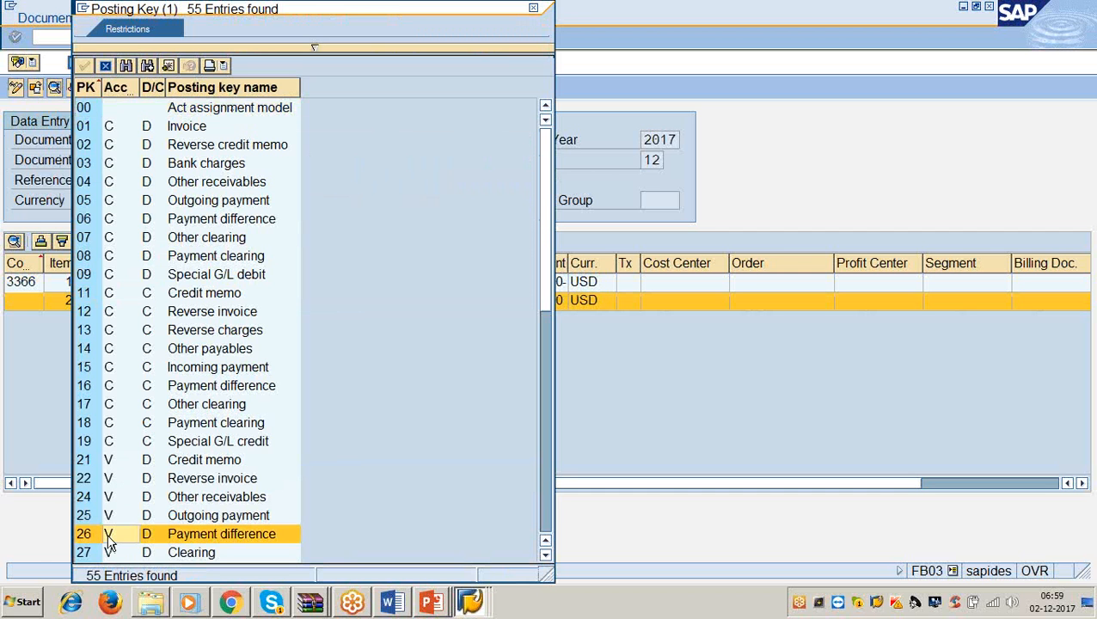
{"action": "left_click", "coordinate": [533, 7]}
{"action": "left_click", "coordinate": [393, 601]}
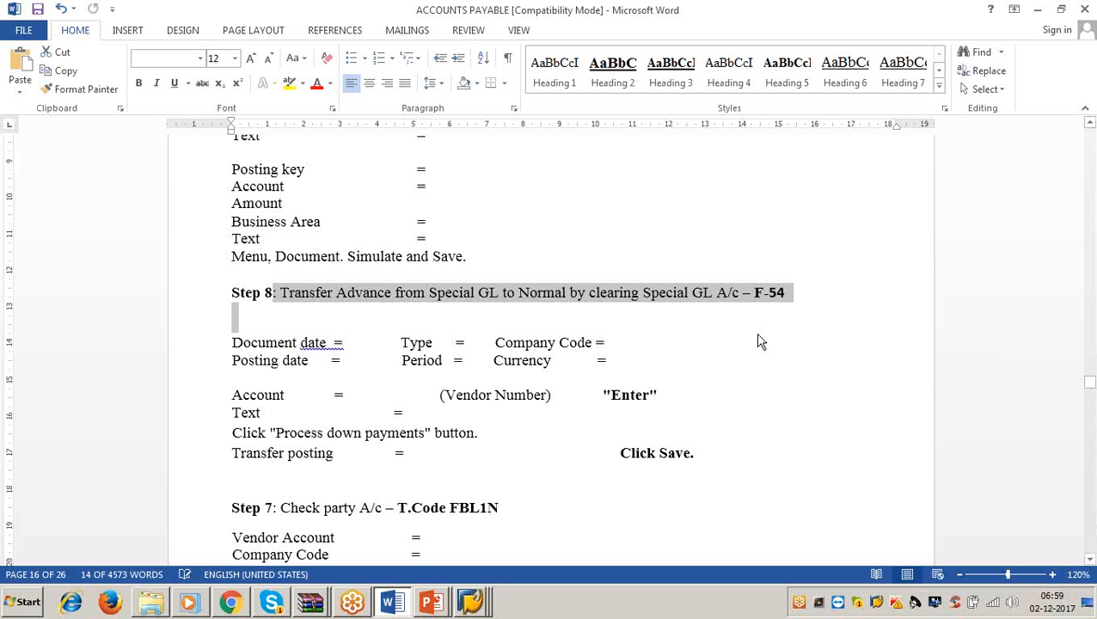
{"action": "left_click", "coordinate": [1037, 10]}
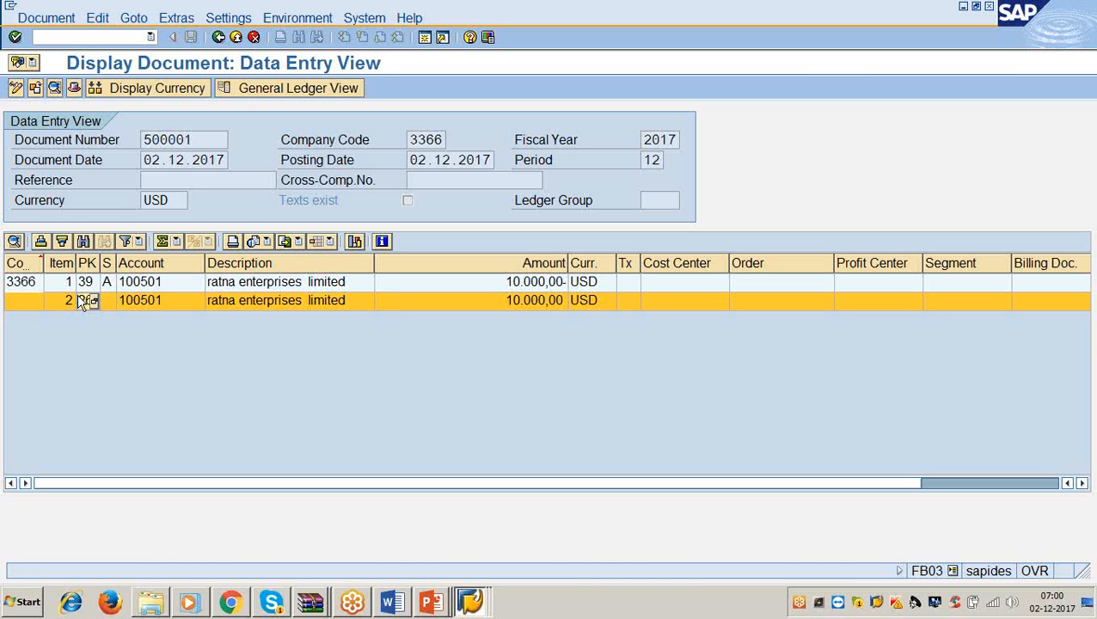
Step: Compare the document's two vendor line items and examine the sundry creditors item in its general ledger view
{"action": "left_click", "coordinate": [228, 305]}
{"action": "left_click", "coordinate": [246, 364]}
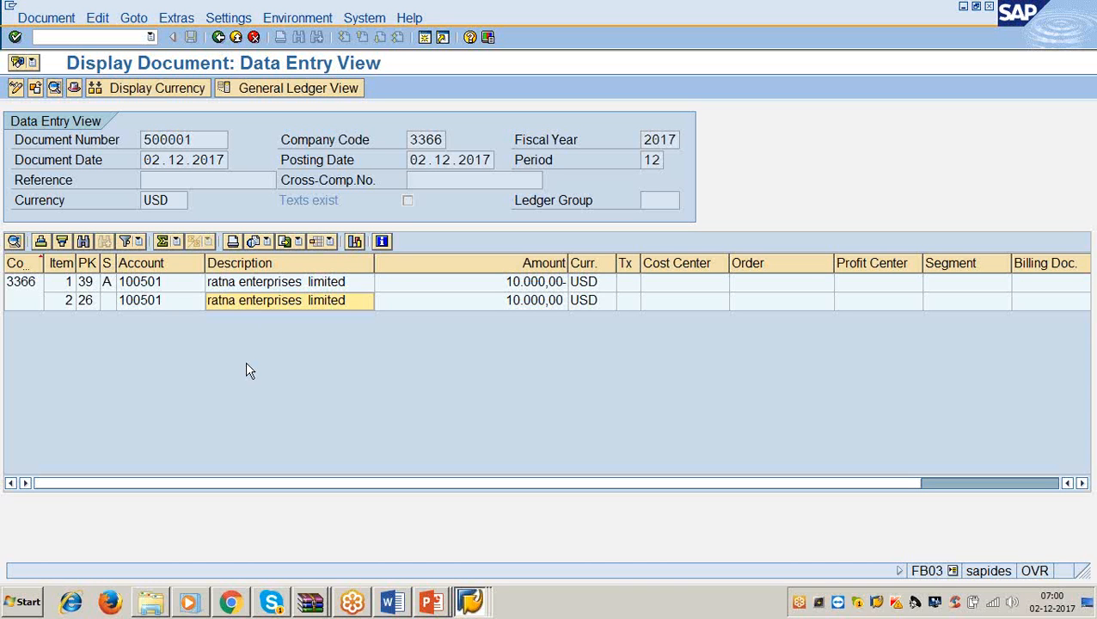
{"action": "left_click", "coordinate": [276, 289]}
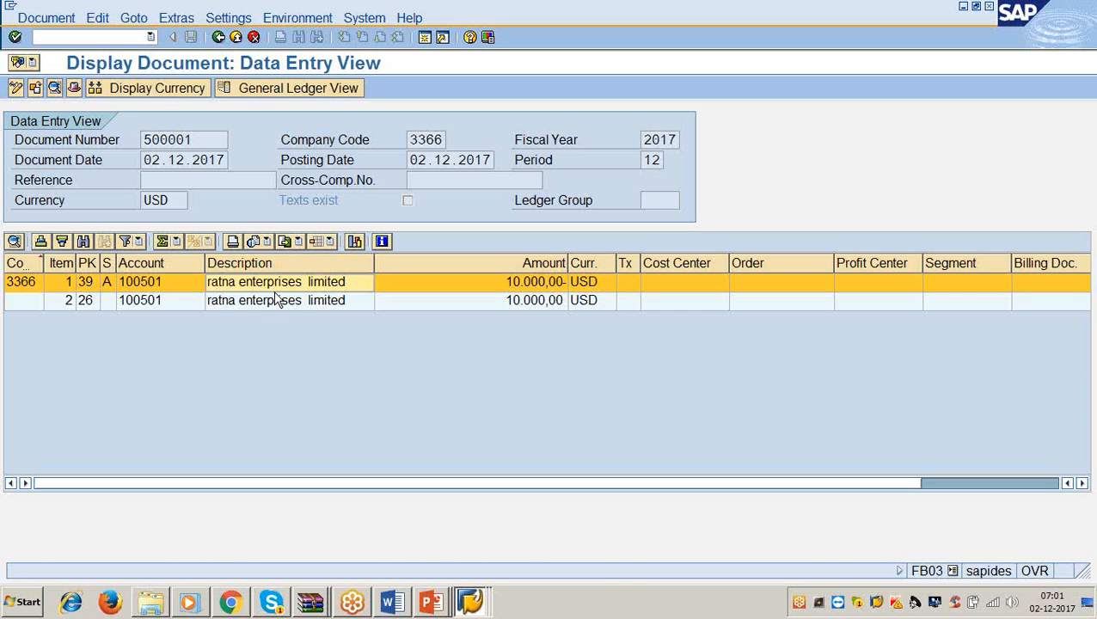
{"action": "left_click", "coordinate": [276, 304]}
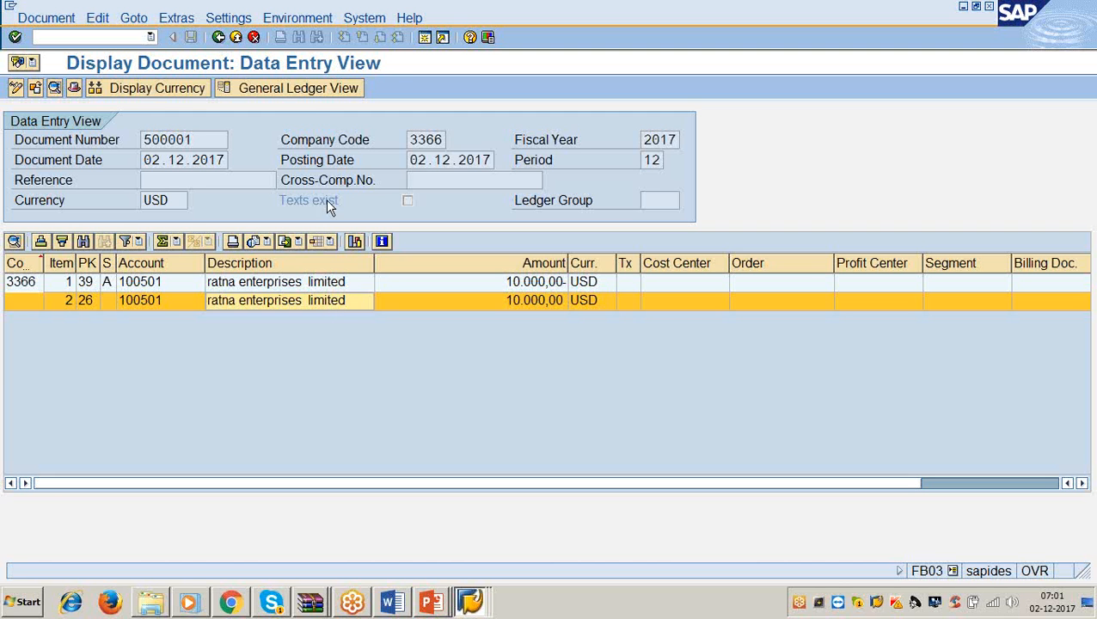
{"action": "left_click", "coordinate": [311, 90]}
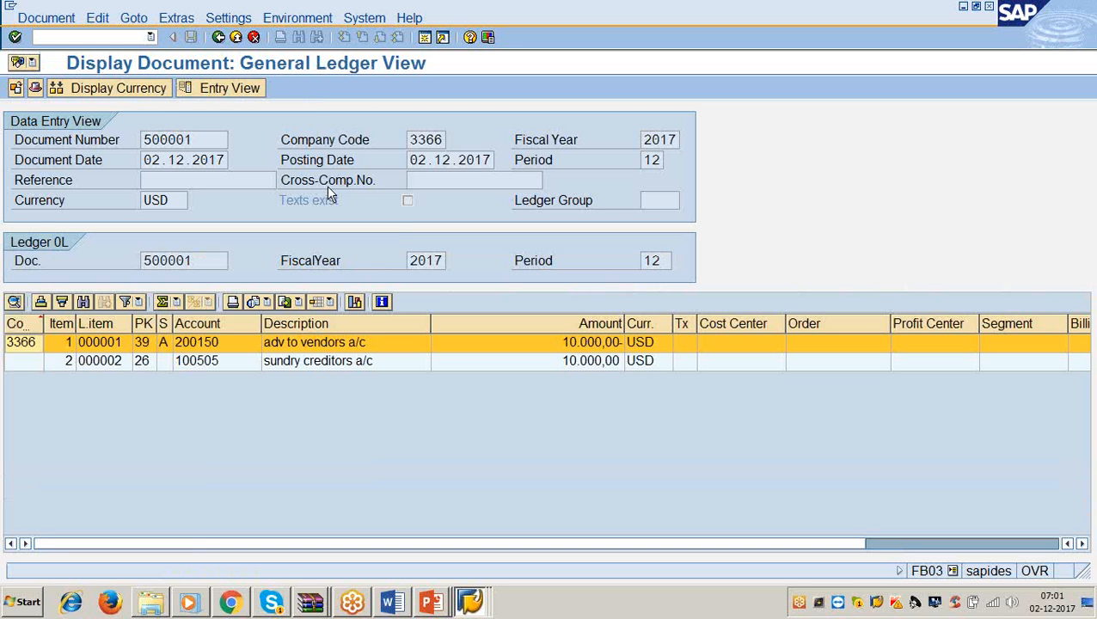
{"action": "left_click", "coordinate": [353, 363]}
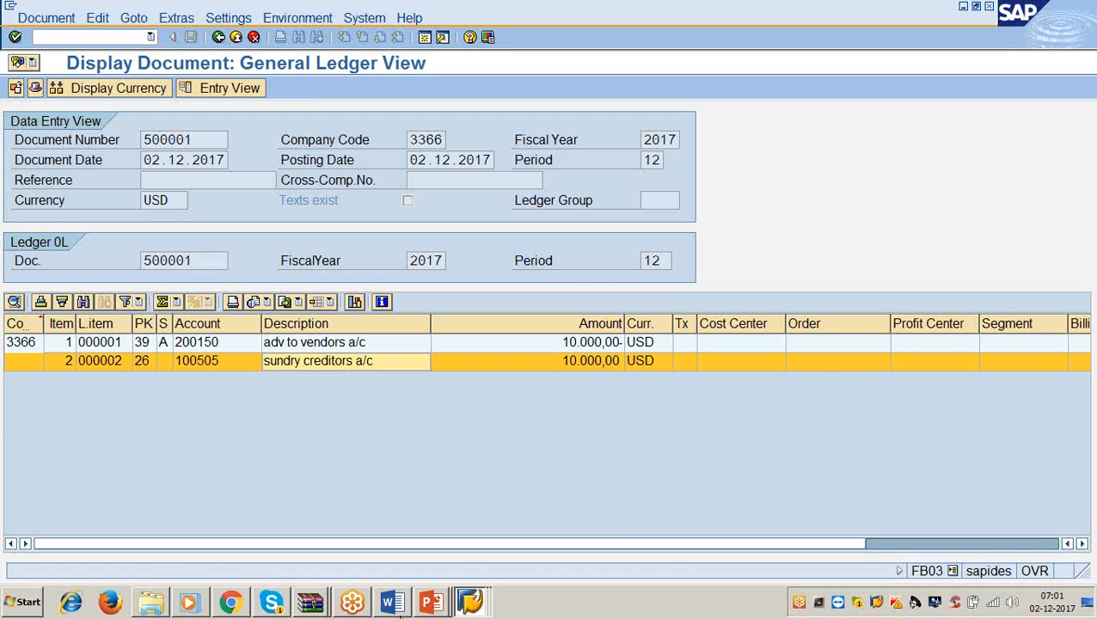
Step: Switch to the SPECIAL BUSINESS TRANSACTIONS presentation in PowerPoint, review the SAP setting-off entry and its reconciliation updates on the Scheme of Entries slide, and return to SAP
{"action": "left_click", "coordinate": [431, 603]}
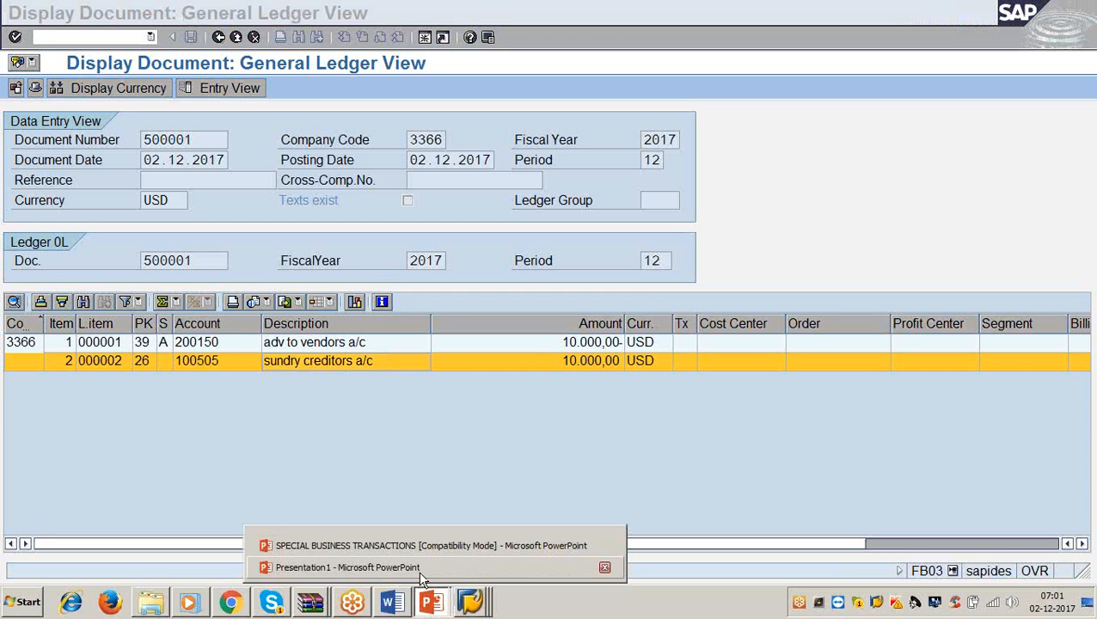
{"action": "left_click", "coordinate": [420, 547]}
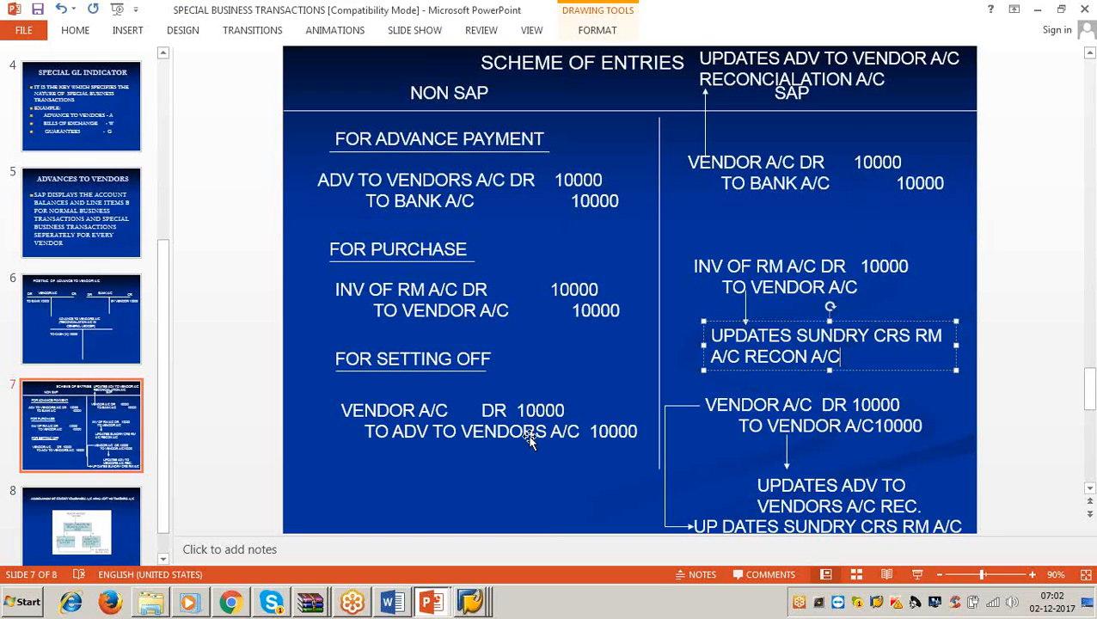
{"action": "scroll", "coordinate": [637, 419], "scroll_direction": "down", "scroll_amount": 3}
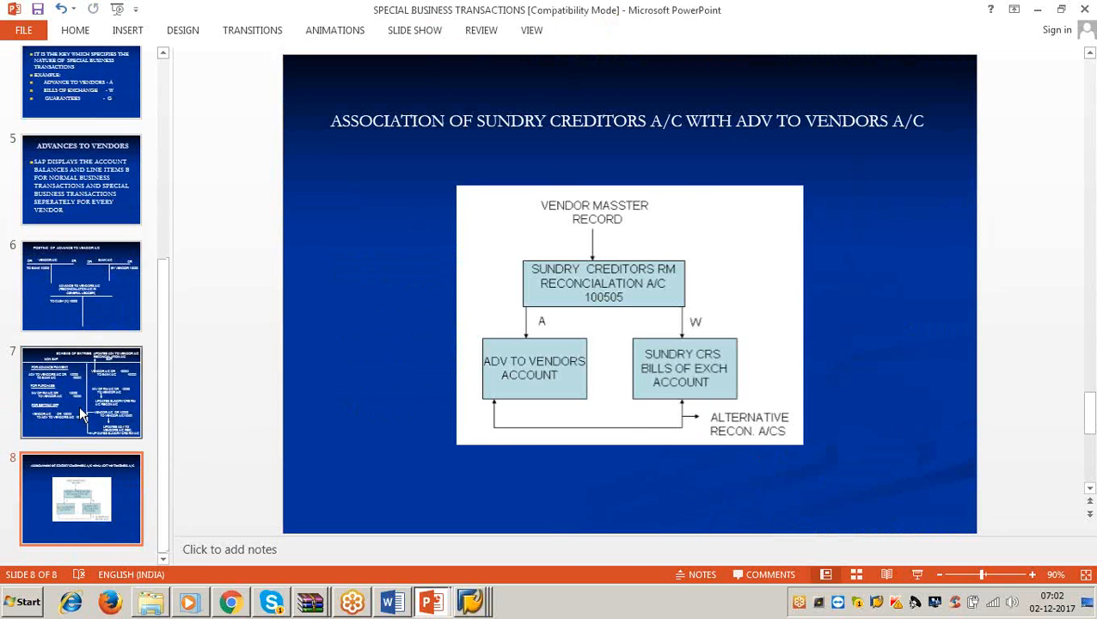
{"action": "scroll", "coordinate": [250, 416], "scroll_direction": "up", "scroll_amount": 3}
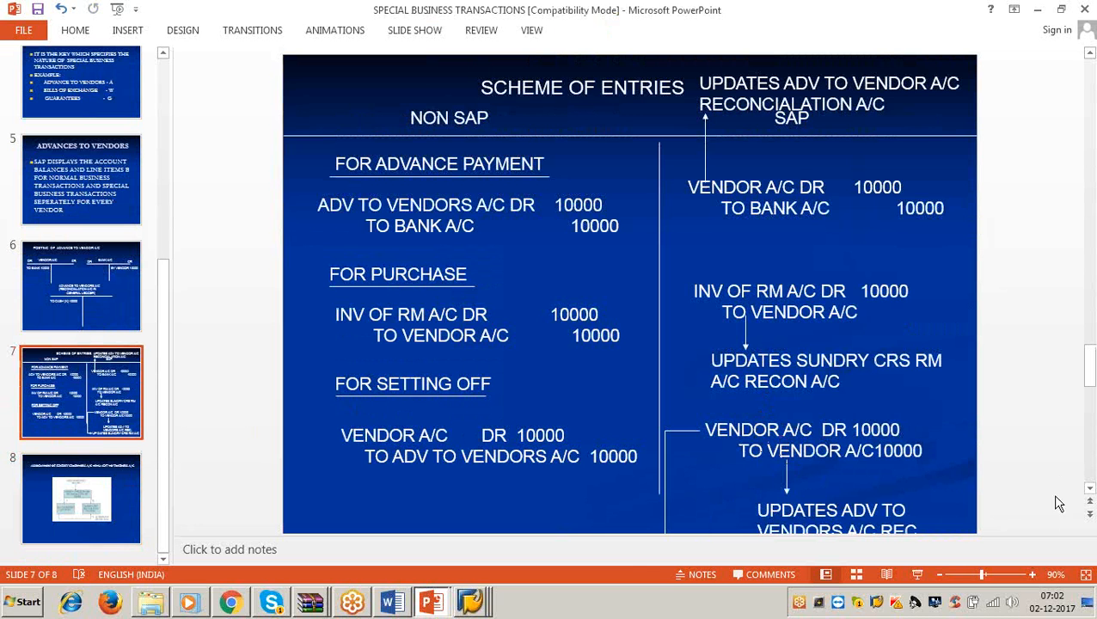
{"action": "left_click", "coordinate": [940, 574]}
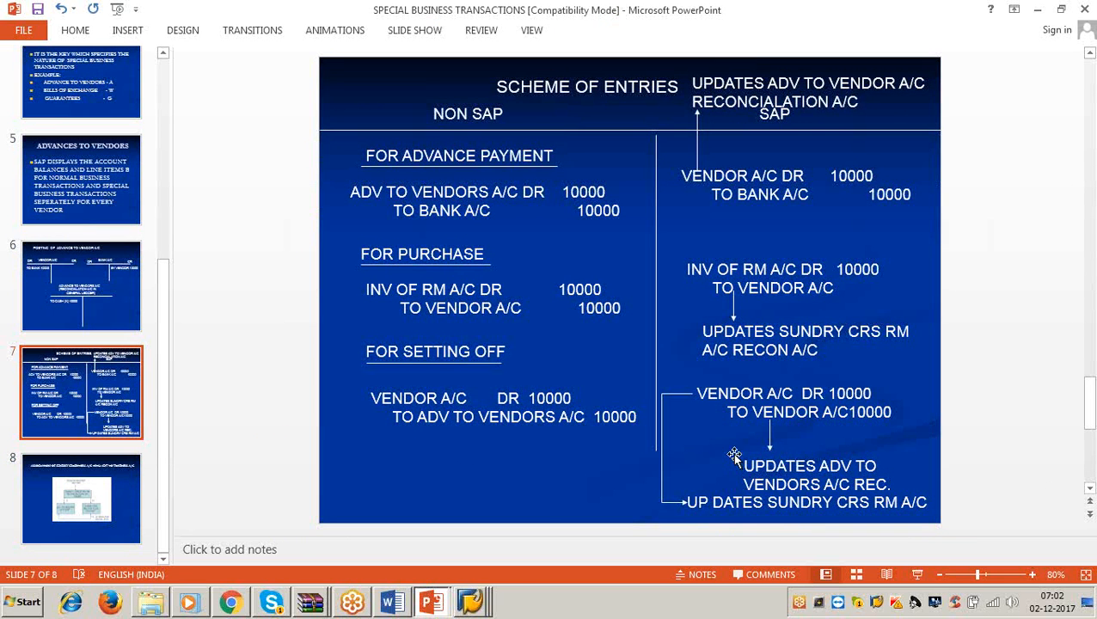
{"action": "left_click", "coordinate": [787, 503]}
{"action": "left_click_drag", "start_coordinate": [787, 503], "coordinate": [919, 516]}
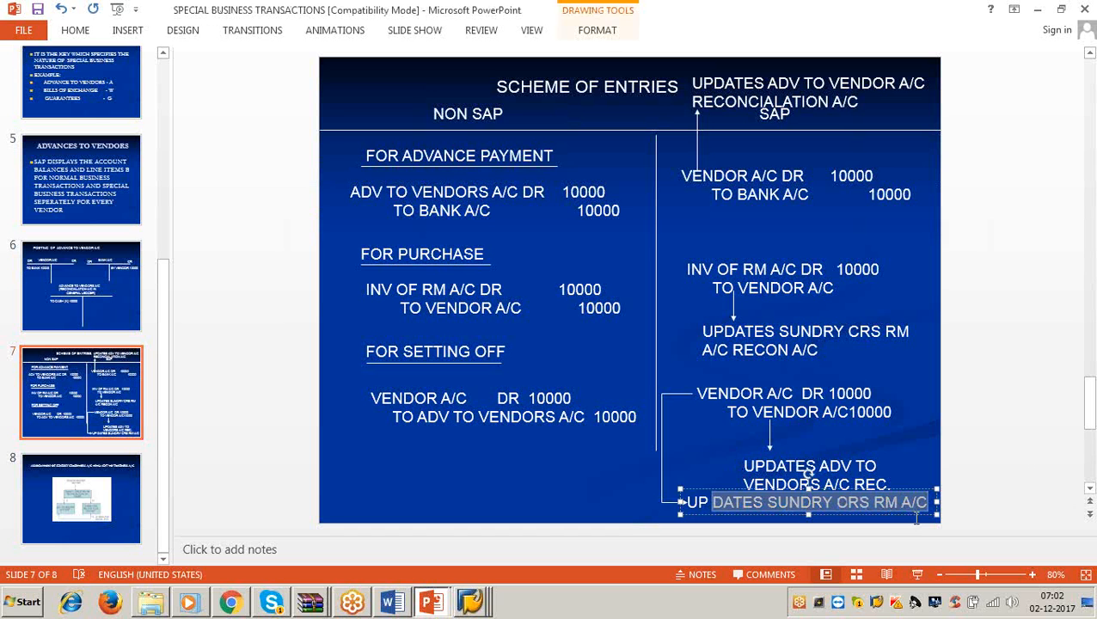
{"action": "left_click", "coordinate": [796, 413]}
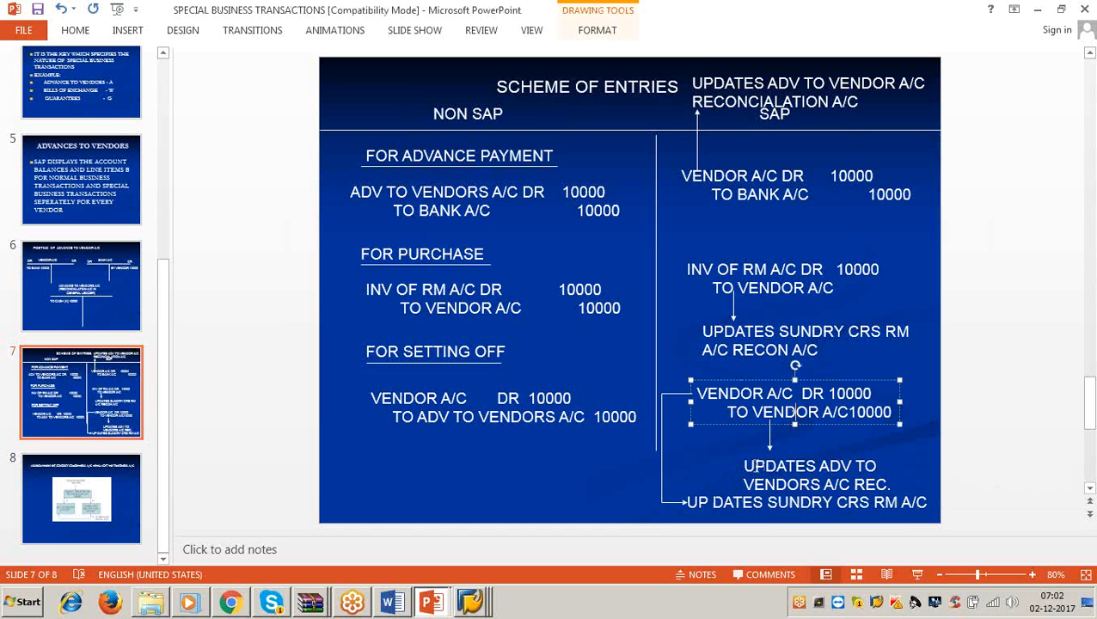
{"action": "left_click_drag", "start_coordinate": [745, 463], "coordinate": [889, 487]}
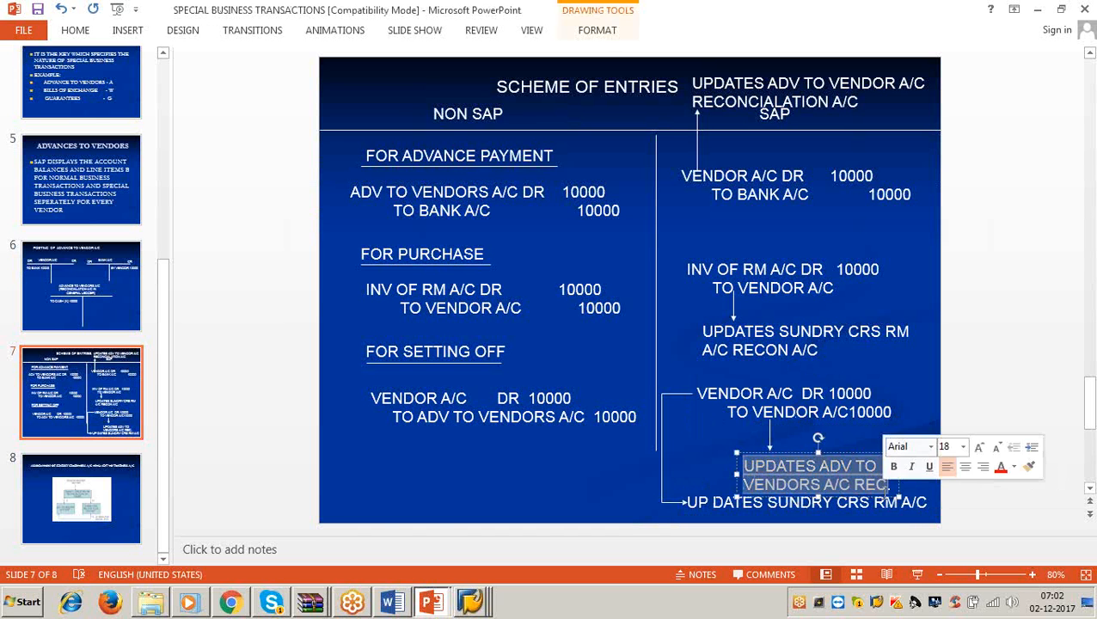
{"action": "left_click", "coordinate": [1038, 9]}
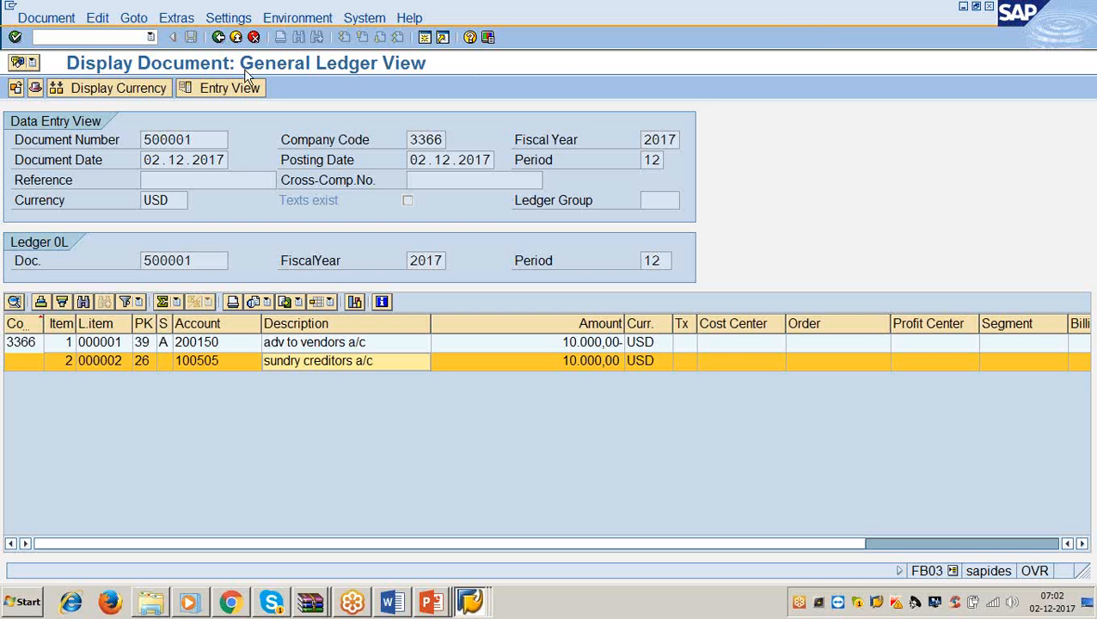
Step: Open transaction FS10N and display the balances of the advance to vendors G/L account for company code 3366 and fiscal year 2017
{"action": "left_click", "coordinate": [76, 37]}
{"action": "type", "text": "/nfs10n"}
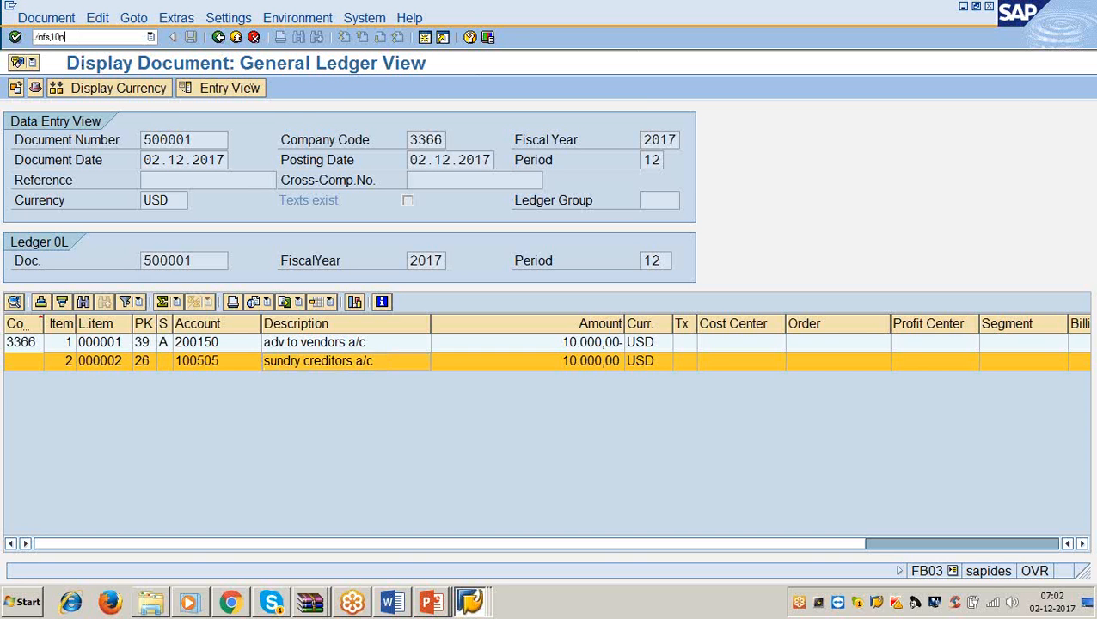
{"action": "key", "text": "Return"}
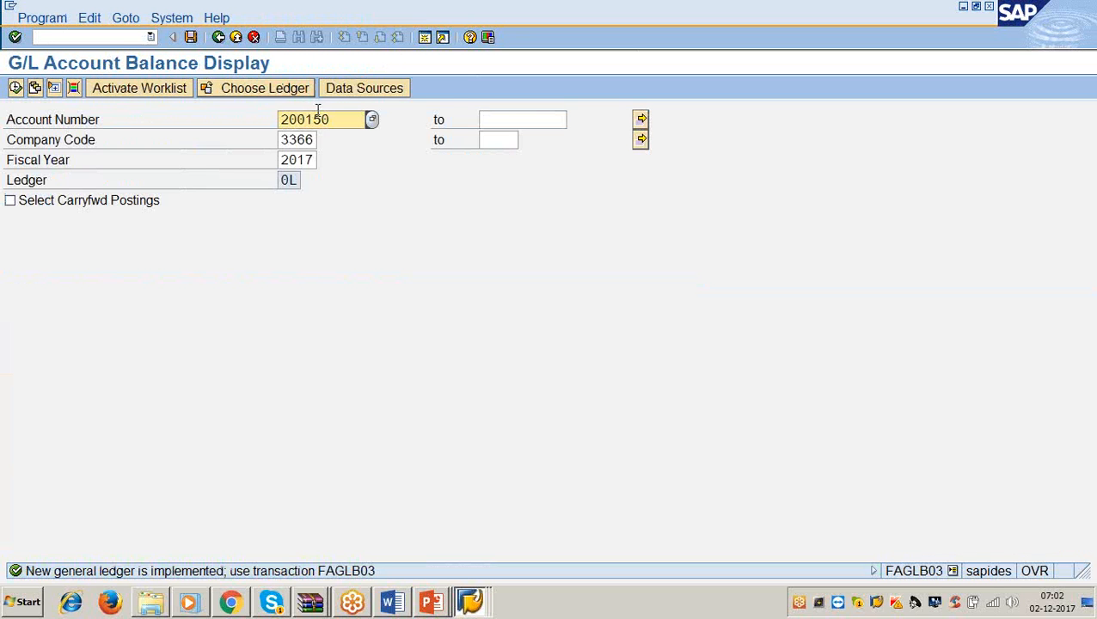
{"action": "left_click", "coordinate": [17, 88]}
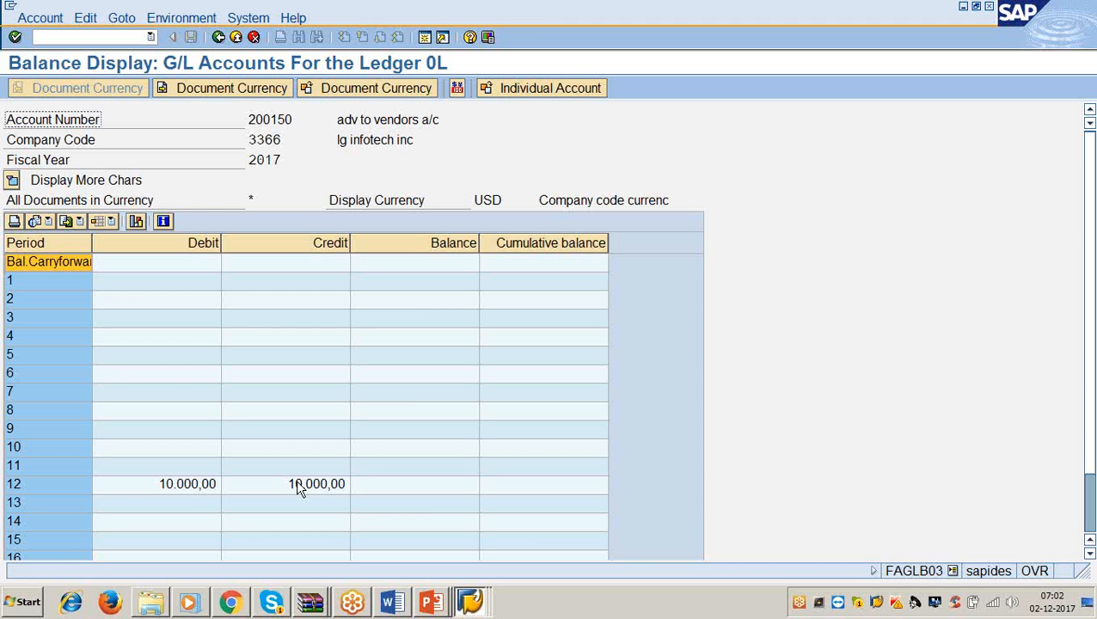
Step: Check Step 7, the party account check with FBL1N, in the ACCOUNTS PAYABLE document in Word and return to SAP
{"action": "left_click", "coordinate": [390, 601]}
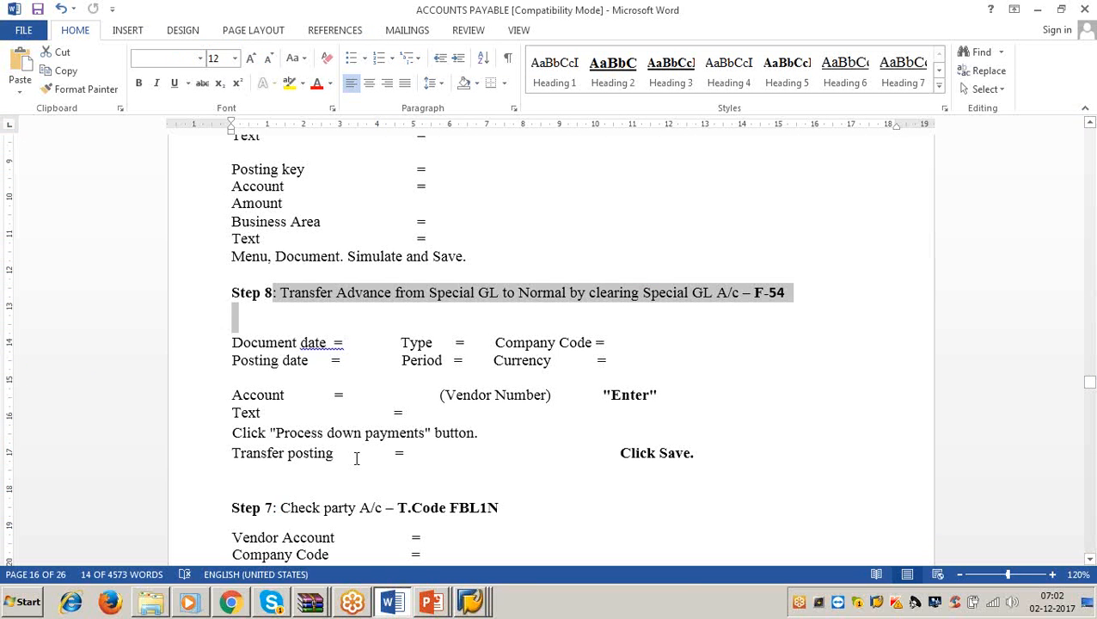
{"action": "scroll", "coordinate": [356, 458], "scroll_direction": "down", "scroll_amount": 4}
{"action": "left_click", "coordinate": [503, 323]}
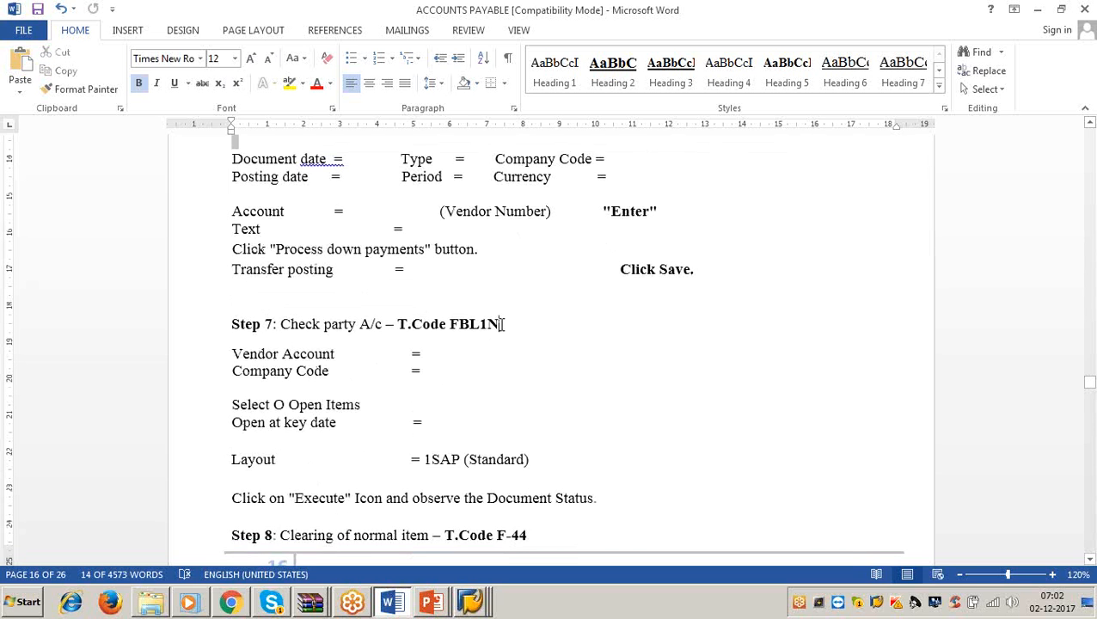
{"action": "left_click", "coordinate": [1038, 10]}
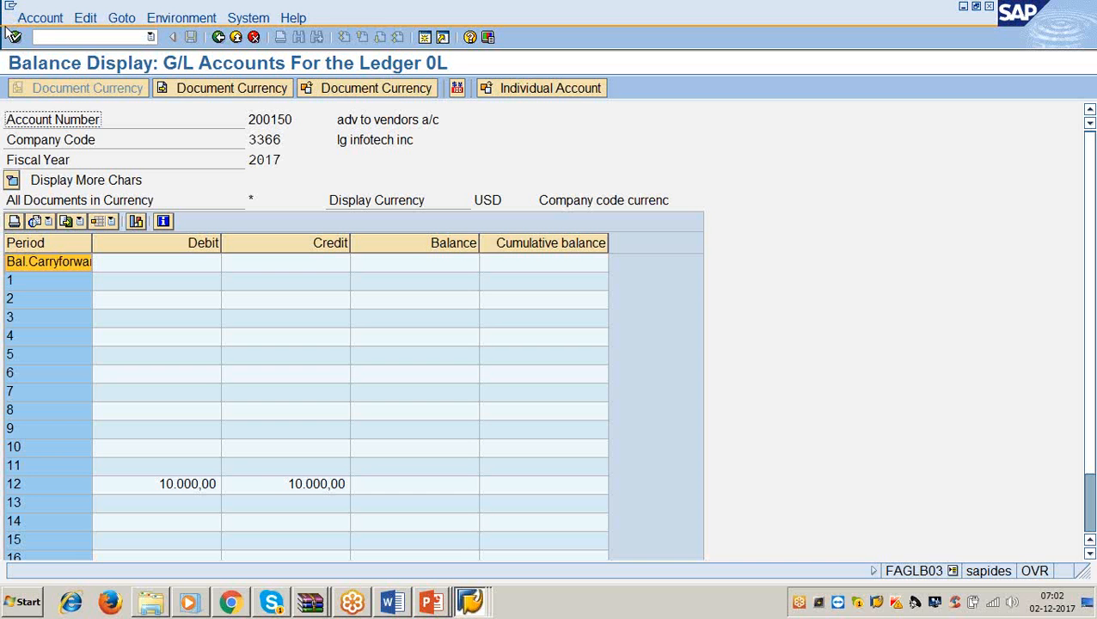
Step: Open transaction FBL1N and enter the vendor's account number for the line item selection
{"action": "left_click", "coordinate": [52, 37]}
{"action": "type", "text": "/nfbl1n"}
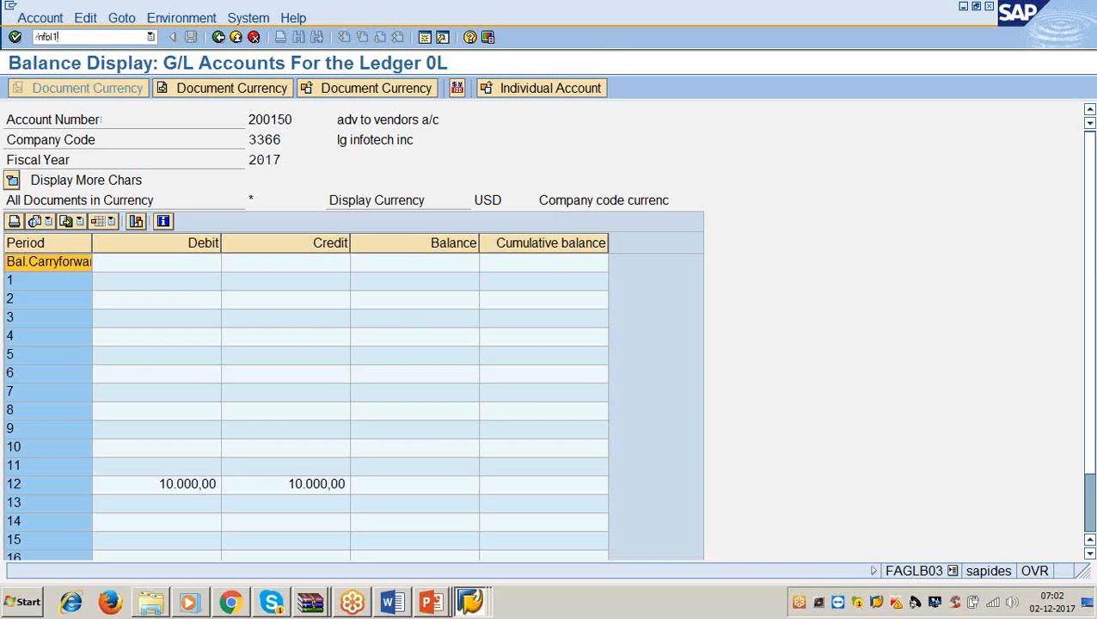
{"action": "key", "text": "Return"}
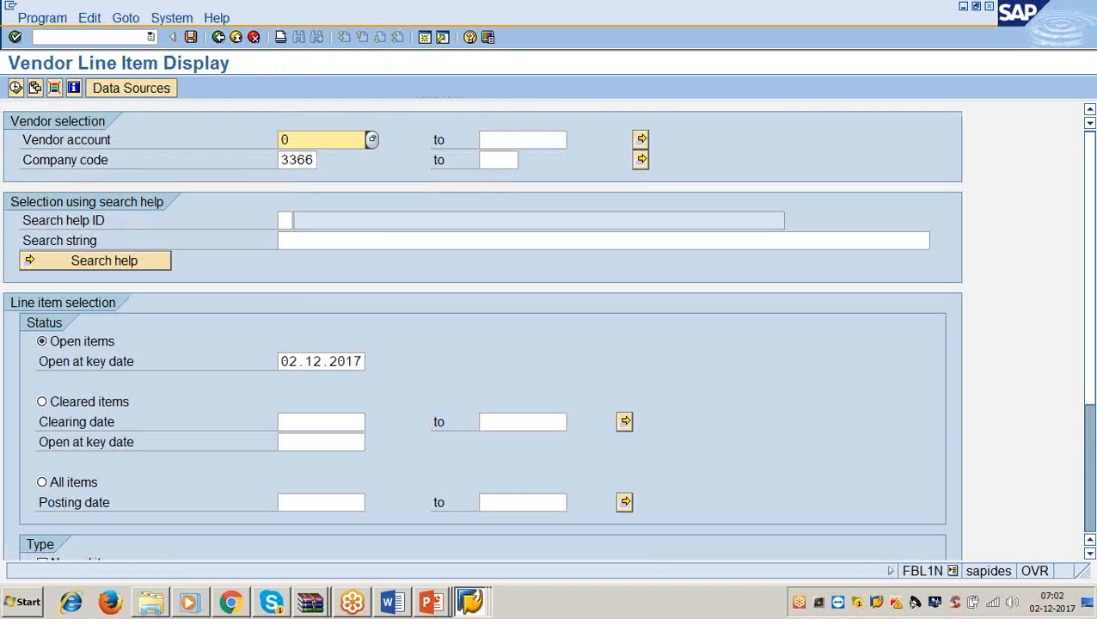
{"action": "left_click", "coordinate": [300, 134]}
{"action": "key", "text": "BackSpace"}
{"action": "type", "text": "20015"}
{"action": "key", "text": "BackSpace"}
{"action": "key", "text": "BackSpace"}
{"action": "key", "text": "BackSpace"}
{"action": "key", "text": "BackSpace"}
{"action": "key", "text": "BackSpace"}
{"action": "type", "text": "100501"}
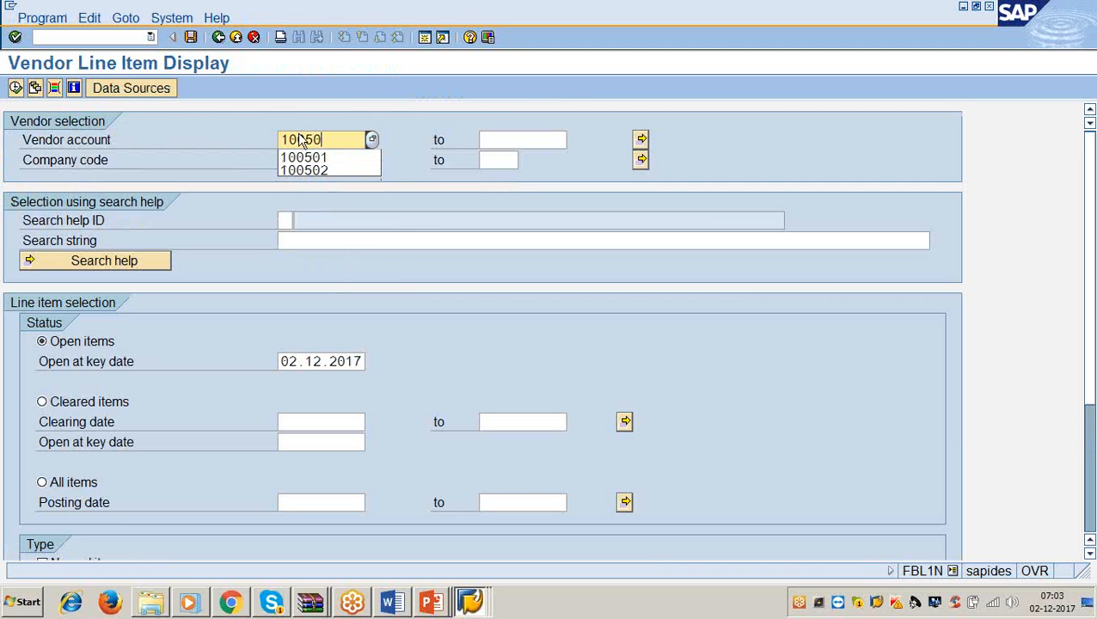
{"action": "key", "text": "Return"}
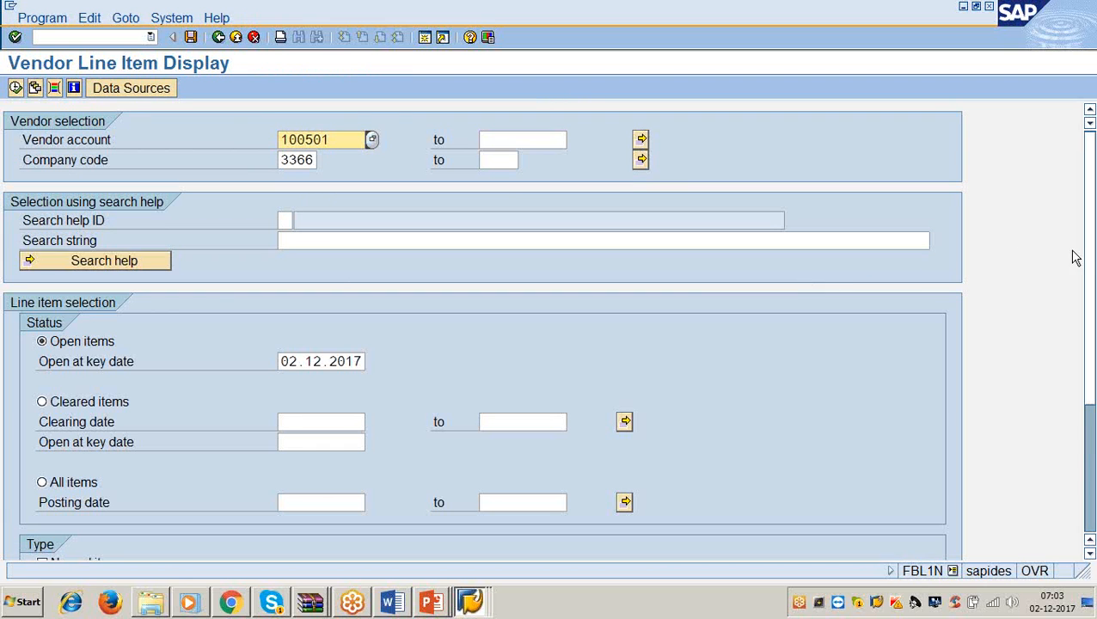
{"action": "key", "text": "F8"}
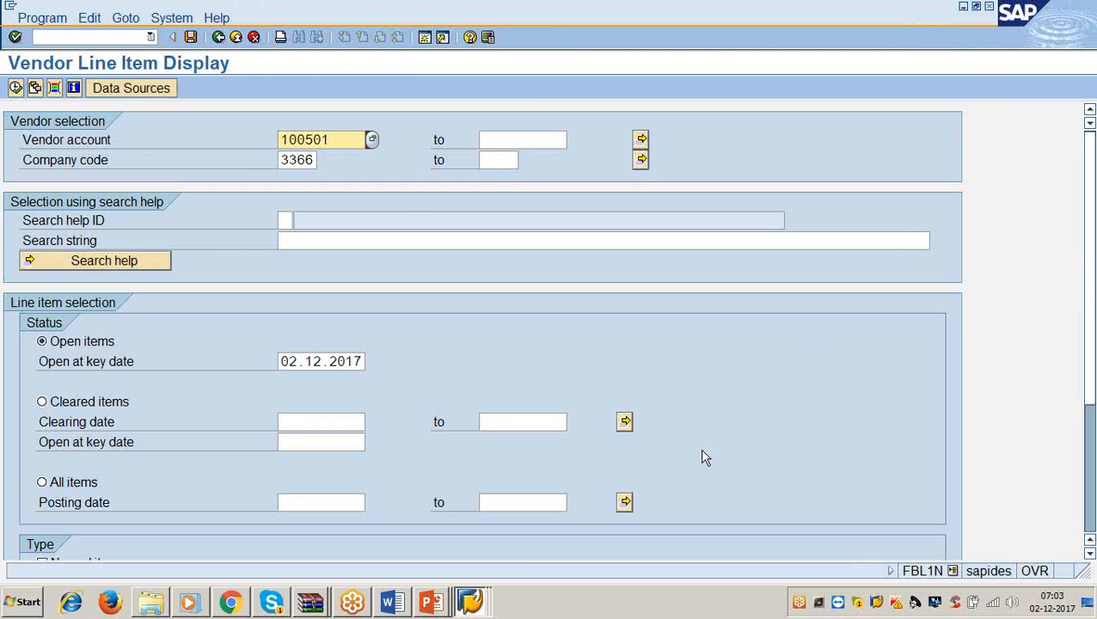
{"action": "left_click", "coordinate": [1070, 37]}
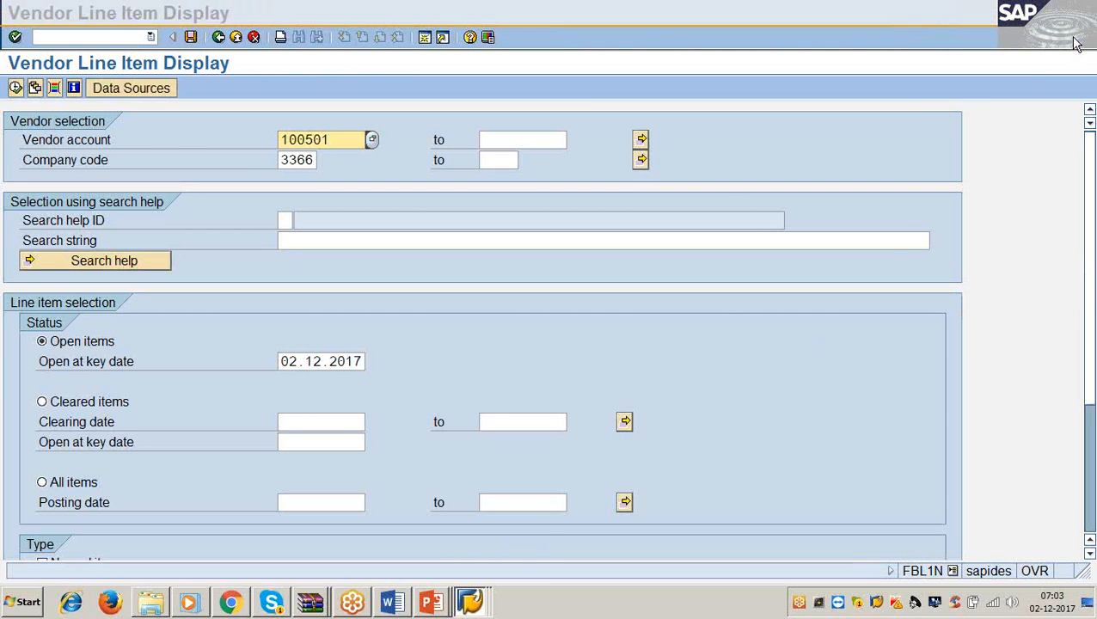
{"action": "left_click", "coordinate": [317, 161]}
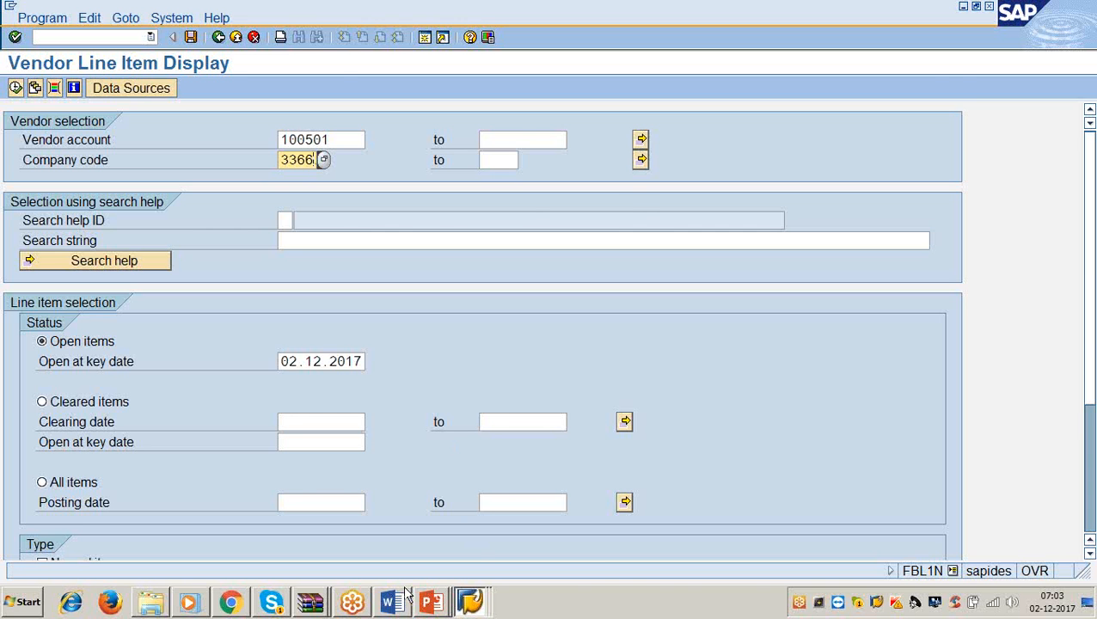
Step: Review the open items, key date and layout instructions of Step 7 in the Word document and return to SAP
{"action": "key", "text": "alt+Tab"}
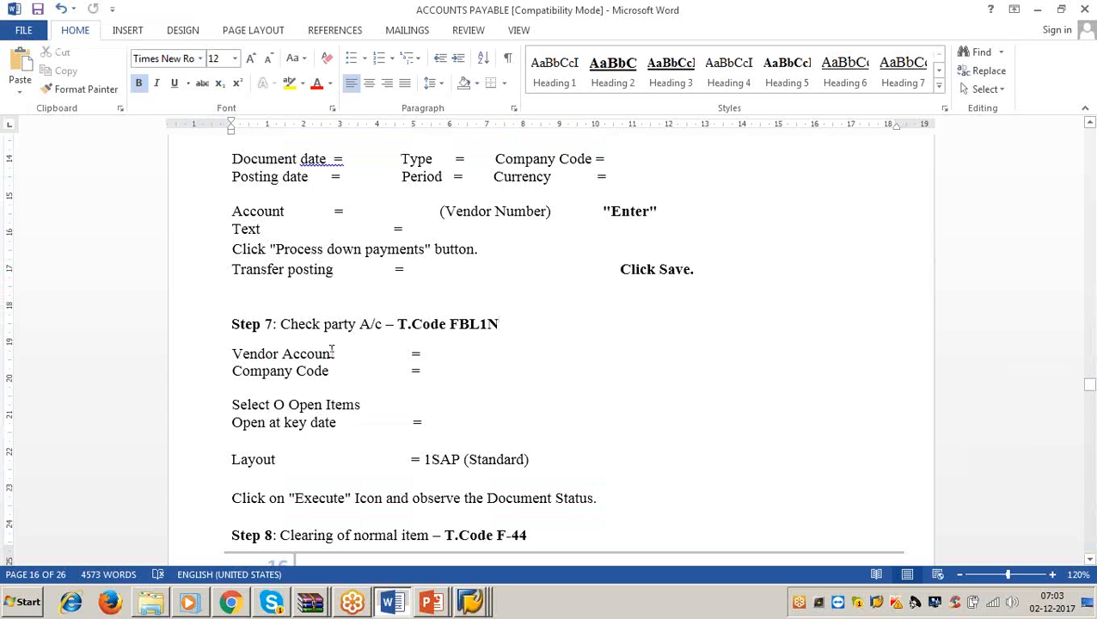
{"action": "scroll", "coordinate": [334, 361], "scroll_direction": "down", "scroll_amount": 4}
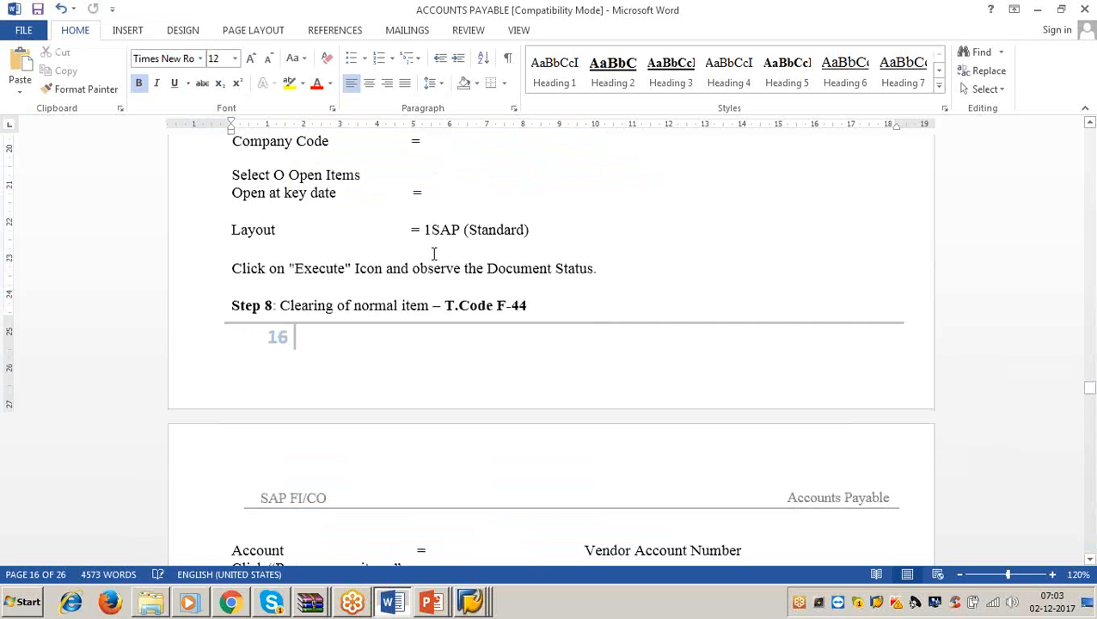
{"action": "left_click", "coordinate": [429, 188]}
{"action": "left_click", "coordinate": [1038, 10]}
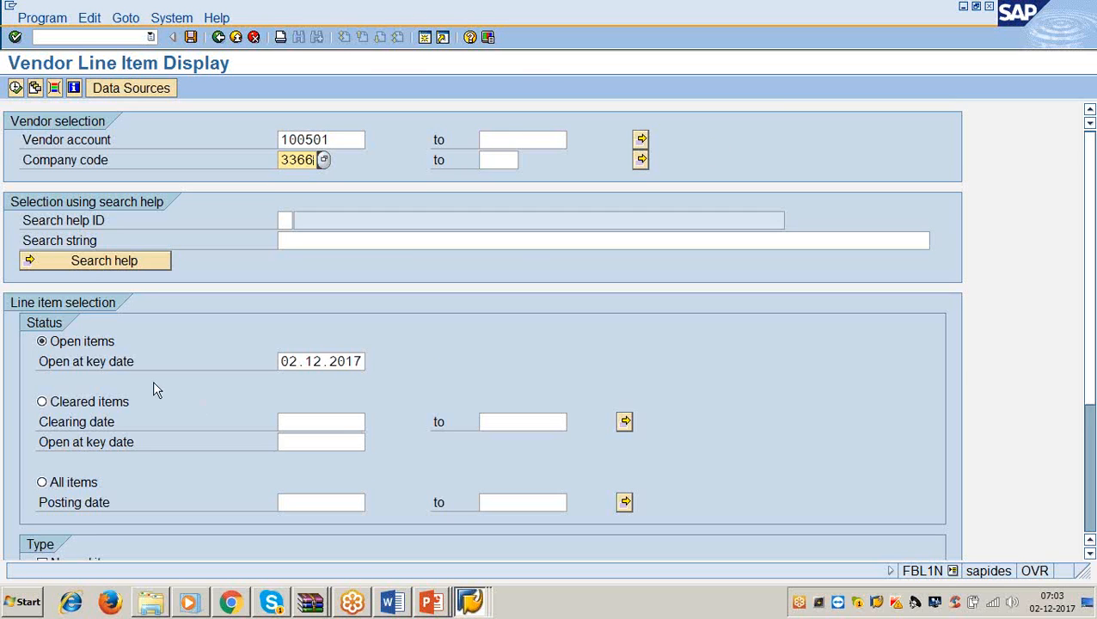
Step: Restrict the line item types to Special G/L transactions, leaving out Normal items
{"action": "scroll", "coordinate": [152, 383], "scroll_direction": "down", "scroll_amount": 3}
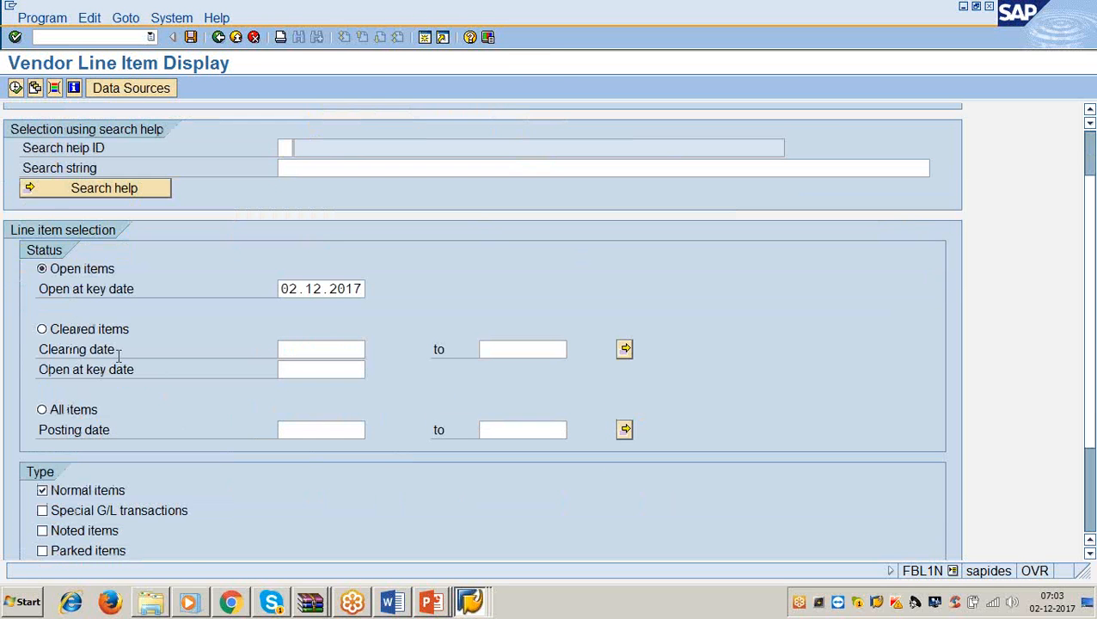
{"action": "left_click", "coordinate": [42, 490]}
{"action": "left_click", "coordinate": [42, 511]}
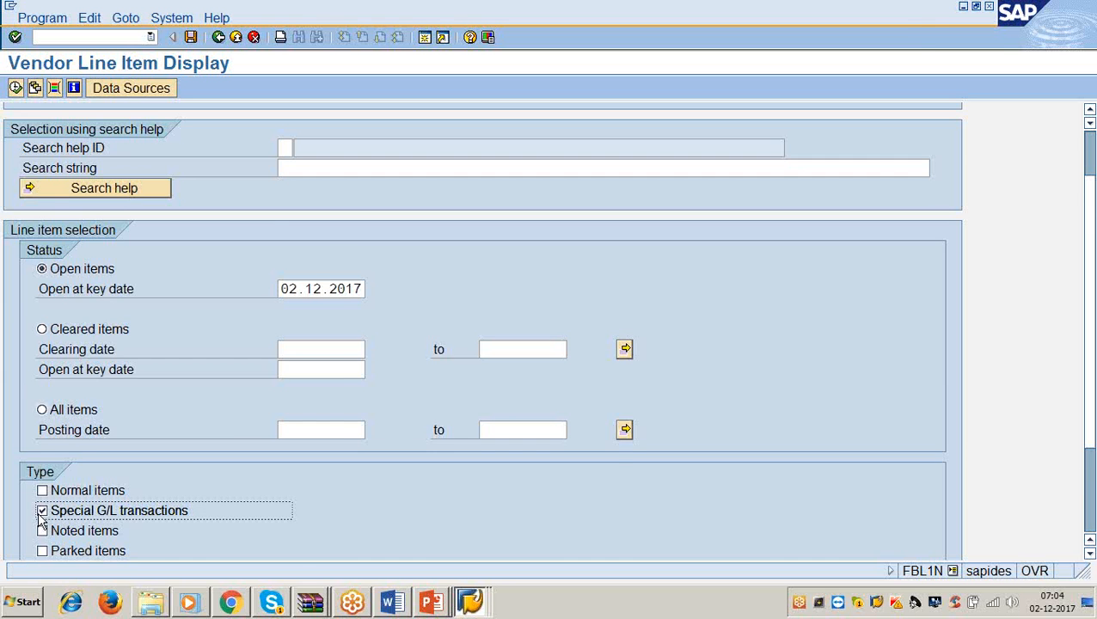
{"action": "scroll", "coordinate": [39, 516], "scroll_direction": "down", "scroll_amount": 5}
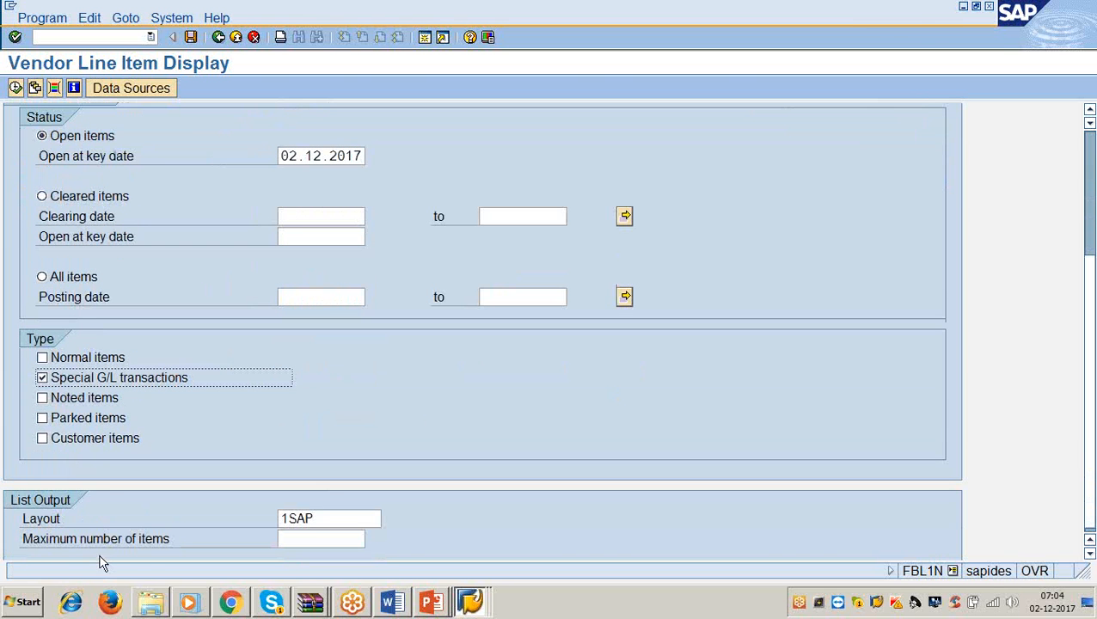
Step: Check the instruction about executing and observing the document status in the Word document and return to SAP
{"action": "left_click", "coordinate": [391, 604]}
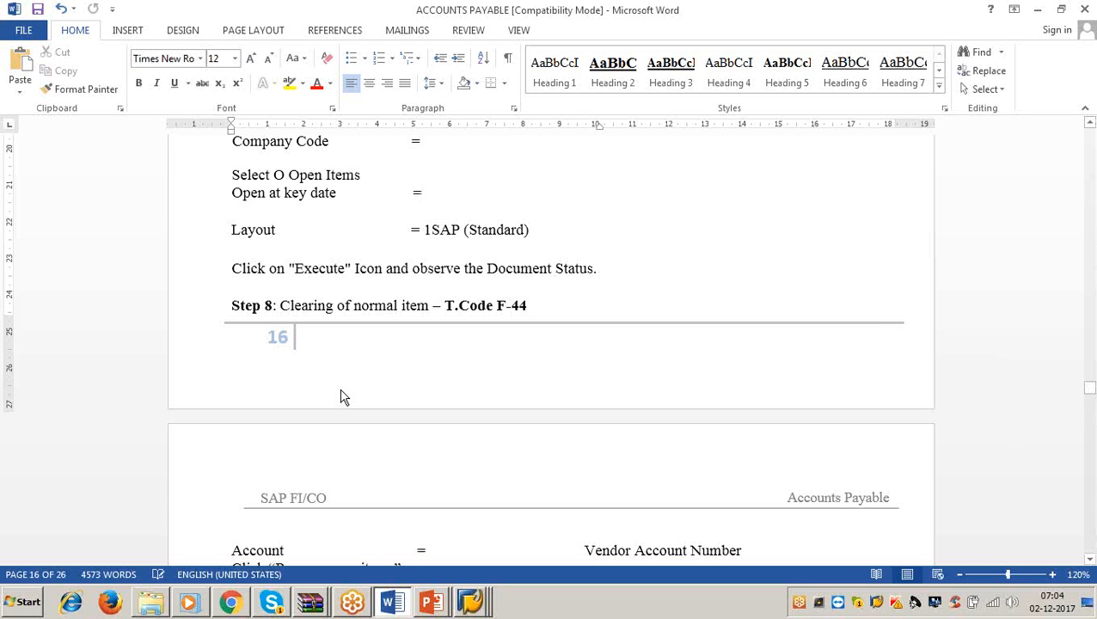
{"action": "left_click_drag", "start_coordinate": [621, 270], "coordinate": [412, 270]}
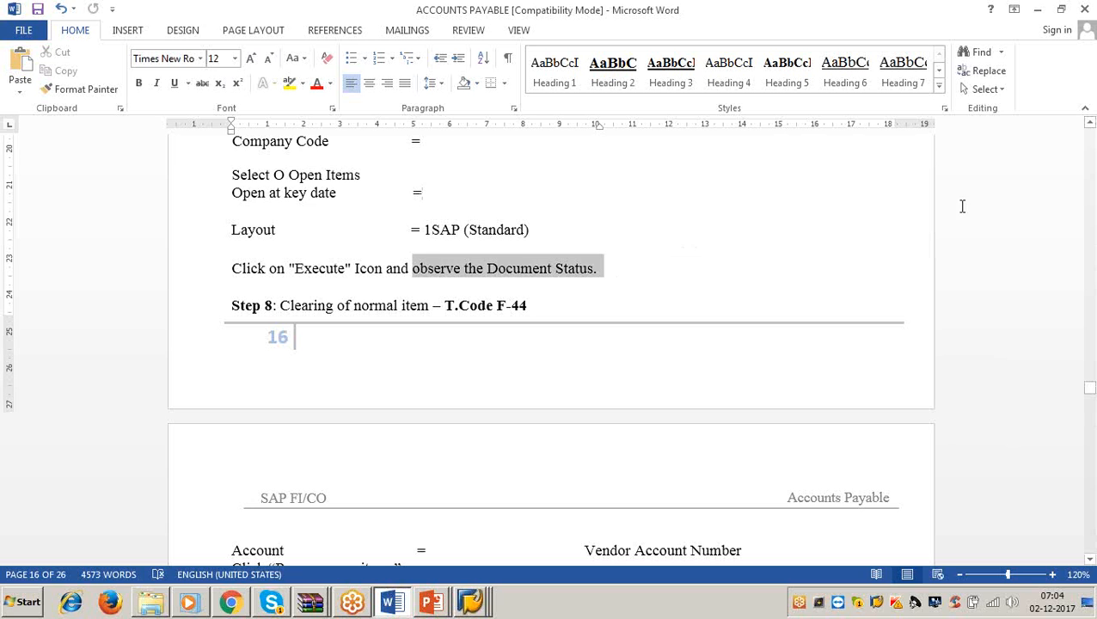
{"action": "left_click", "coordinate": [1037, 10]}
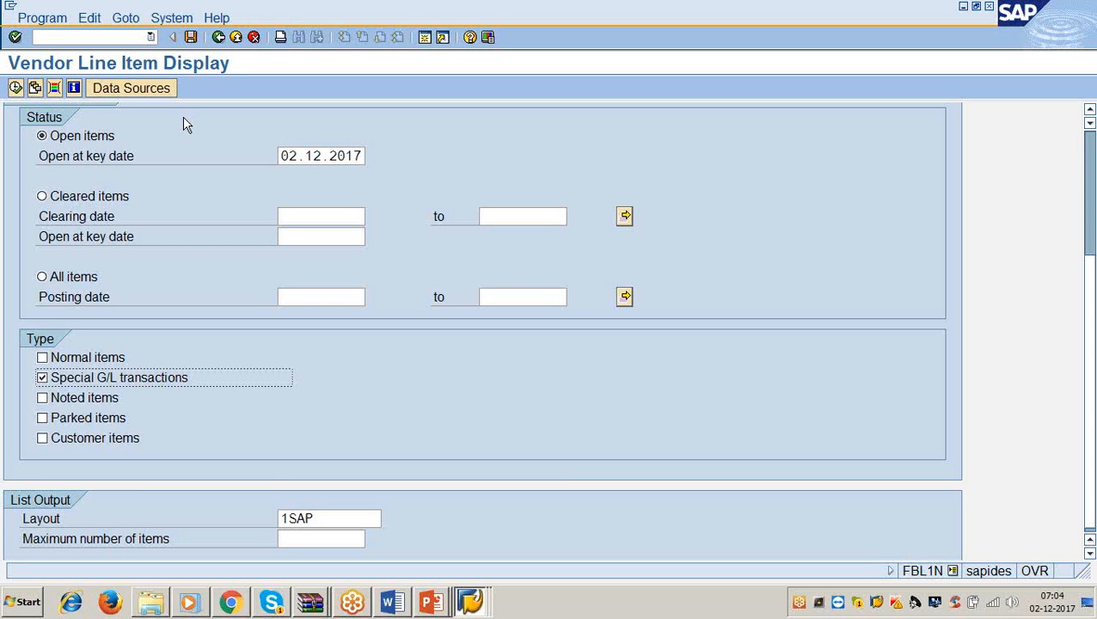
Step: Run the vendor line item display for Special G/L transactions only, and run it again with Normal items included
{"action": "left_click", "coordinate": [15, 87]}
{"action": "scroll", "coordinate": [246, 431], "scroll_direction": "down", "scroll_amount": 5}
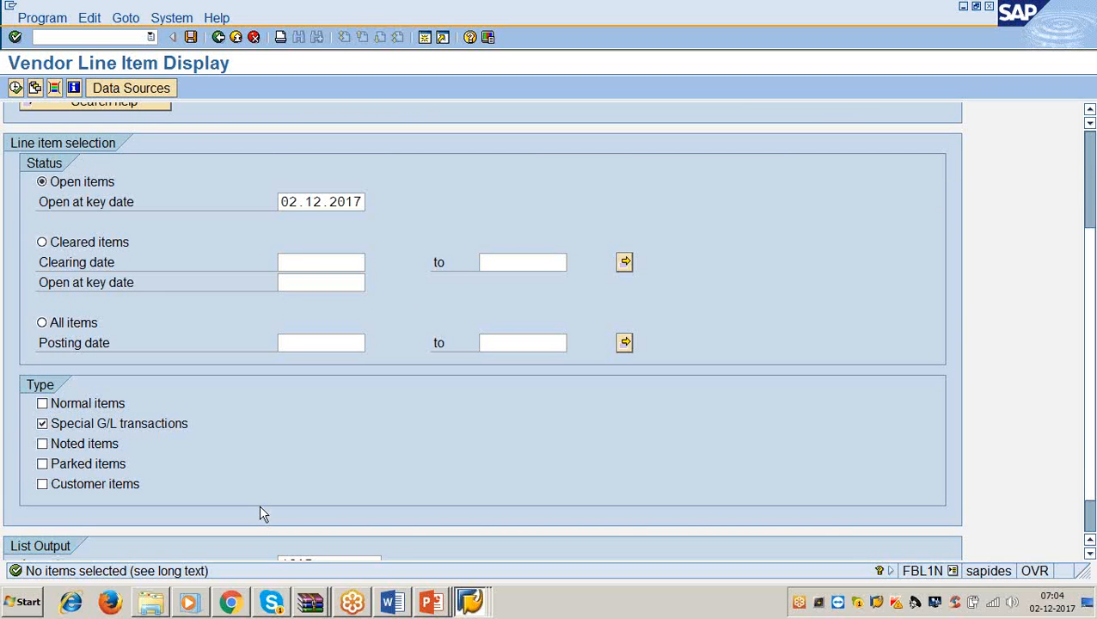
{"action": "left_click", "coordinate": [44, 409]}
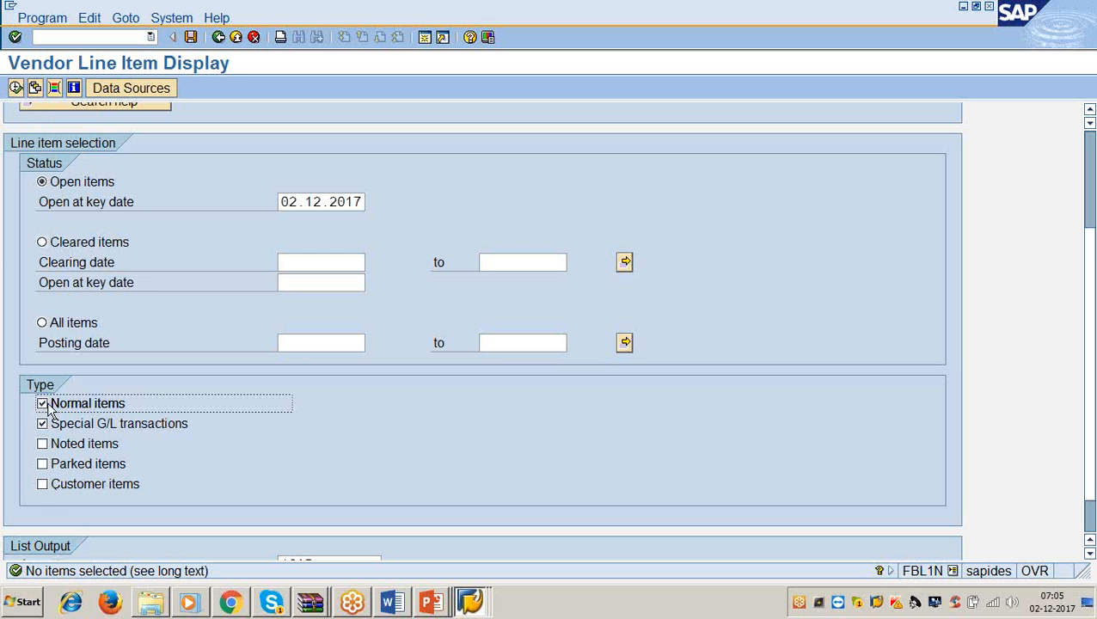
{"action": "left_click", "coordinate": [16, 88]}
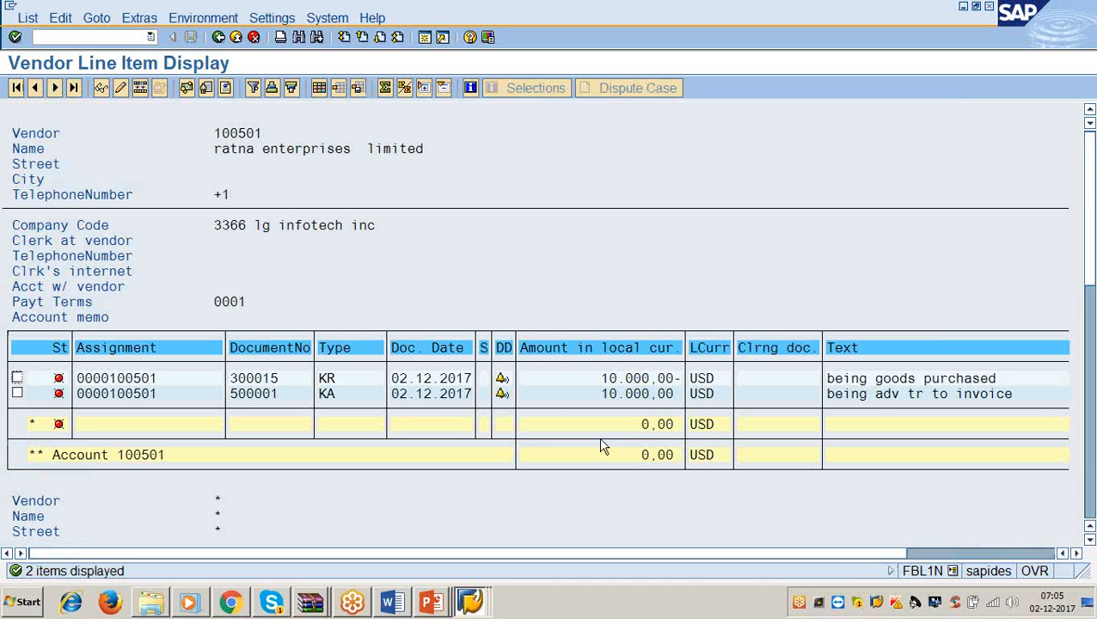
{"action": "left_click", "coordinate": [327, 382]}
Step: Switch to the Vendor Balance Display session and show the vendor's balances for company code 3366 and fiscal year 2017
{"action": "left_click", "coordinate": [471, 604]}
{"action": "left_click", "coordinate": [465, 544]}
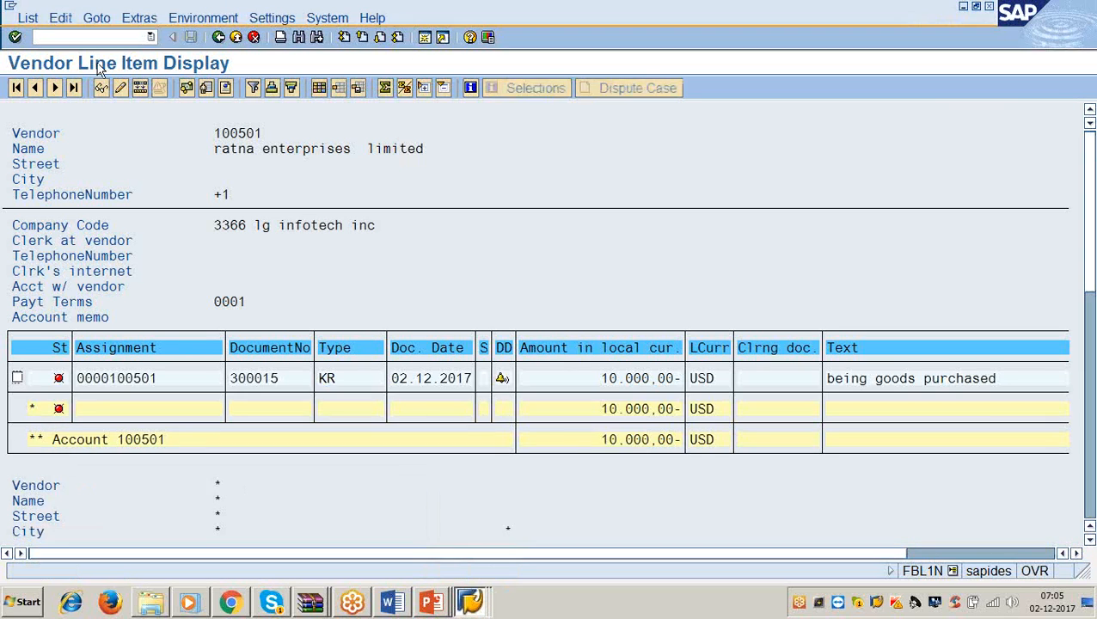
{"action": "left_click", "coordinate": [472, 604]}
{"action": "left_click", "coordinate": [453, 565]}
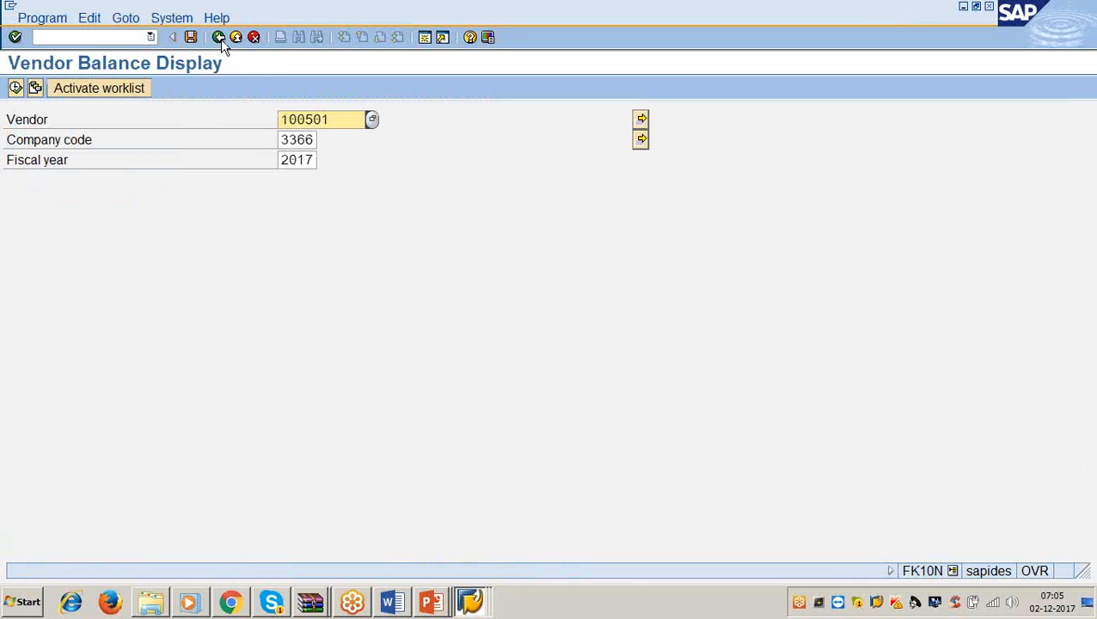
{"action": "left_click", "coordinate": [16, 87]}
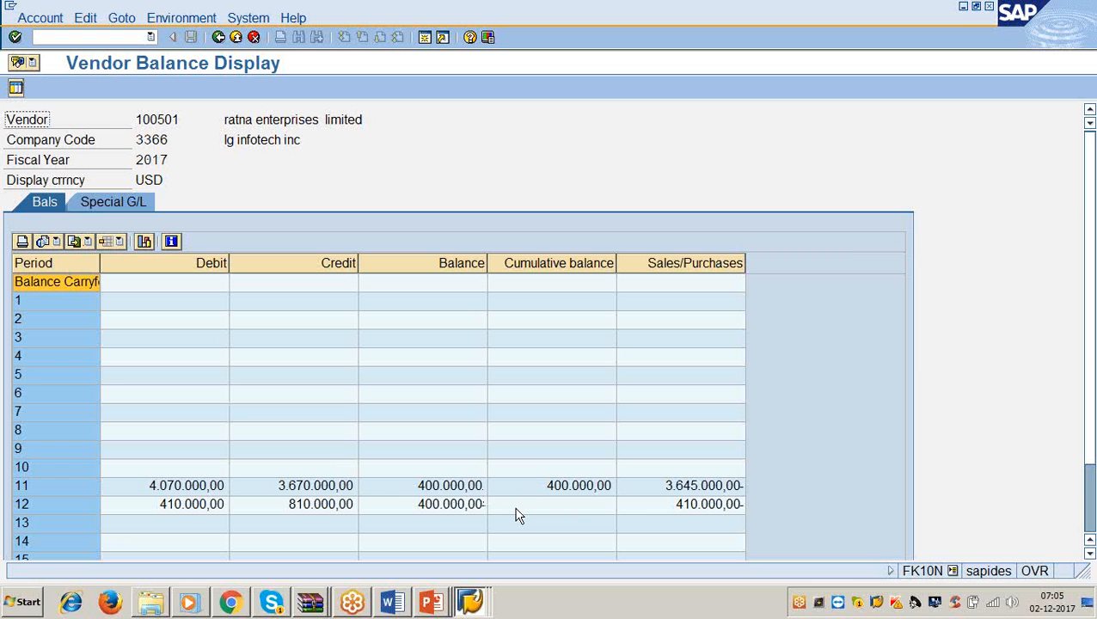
Step: Drill into the vendor's period 12 balance, examine the KA advance transfer line item, and return to the item list
{"action": "double_click", "coordinate": [463, 514]}
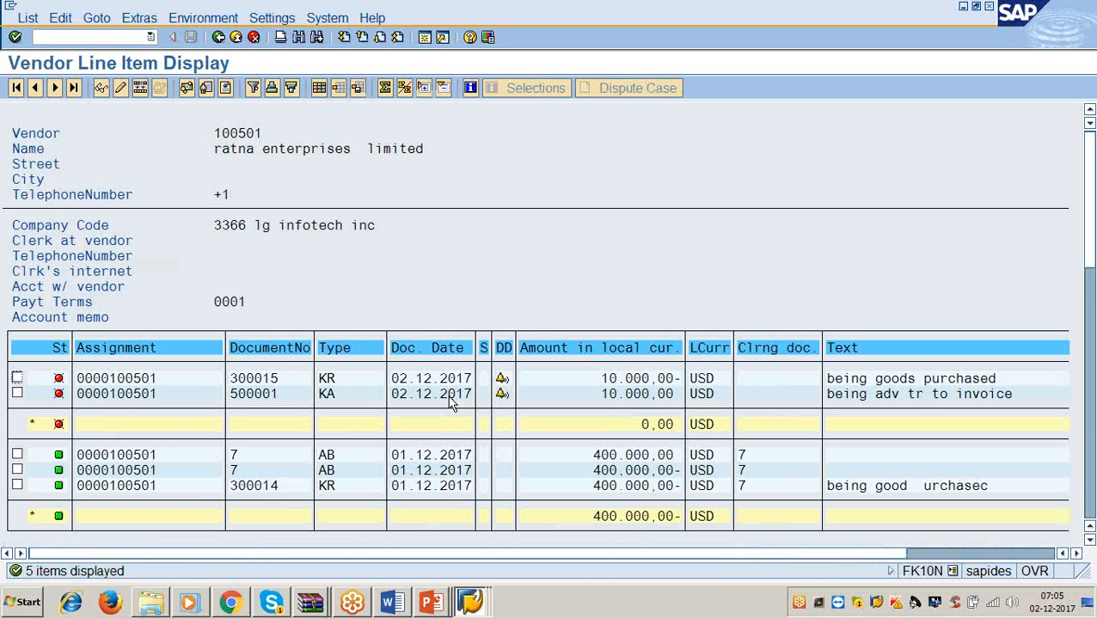
{"action": "double_click", "coordinate": [450, 396]}
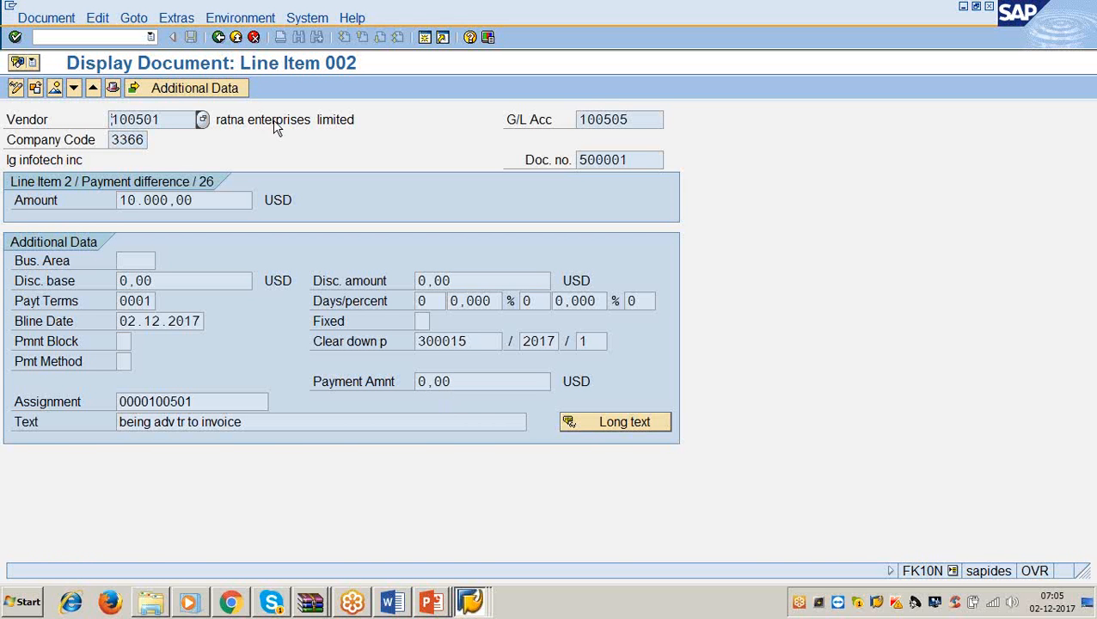
{"action": "left_click", "coordinate": [218, 37]}
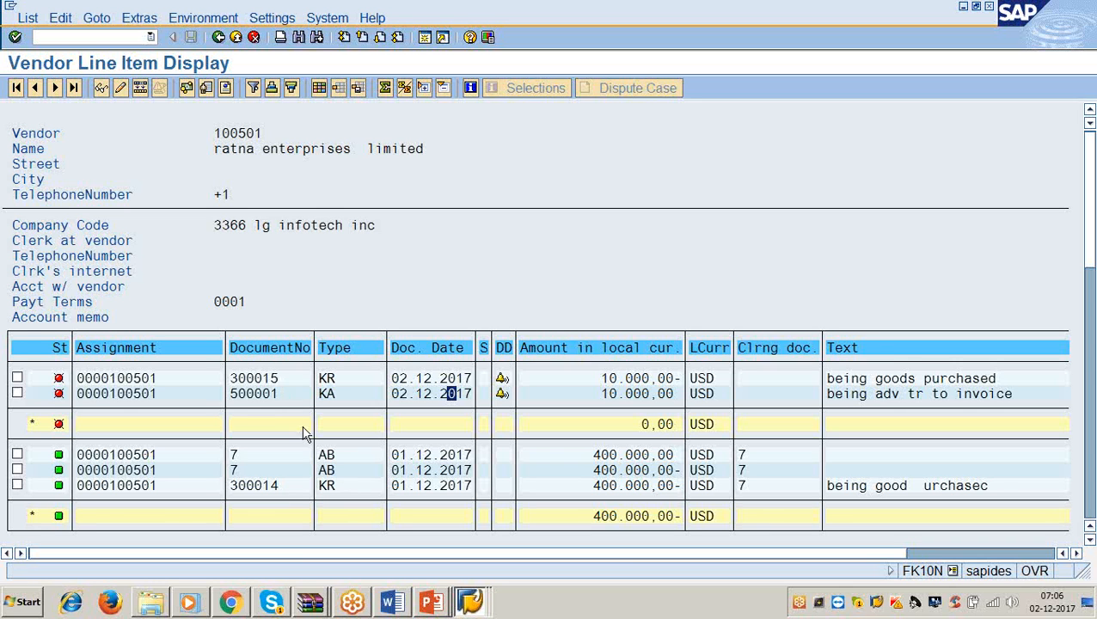
{"action": "left_click", "coordinate": [397, 489]}
{"action": "left_click", "coordinate": [75, 39]}
{"action": "left_click", "coordinate": [471, 603]}
{"action": "left_click", "coordinate": [471, 524]}
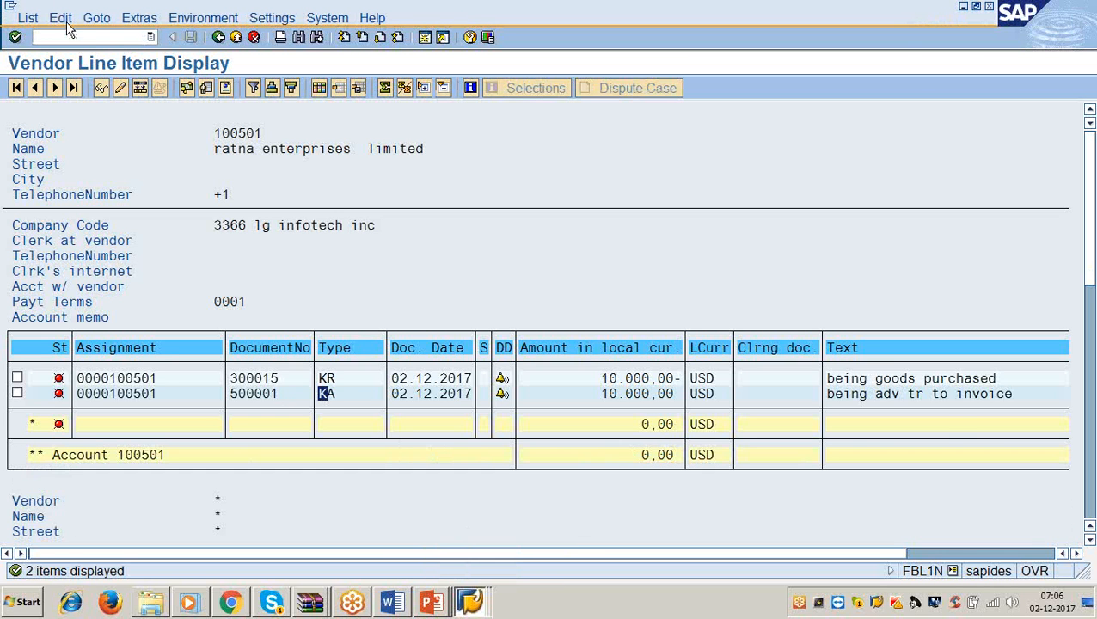
{"action": "type", "text": "/nfb03"}
{"action": "left_click", "coordinate": [470, 602]}
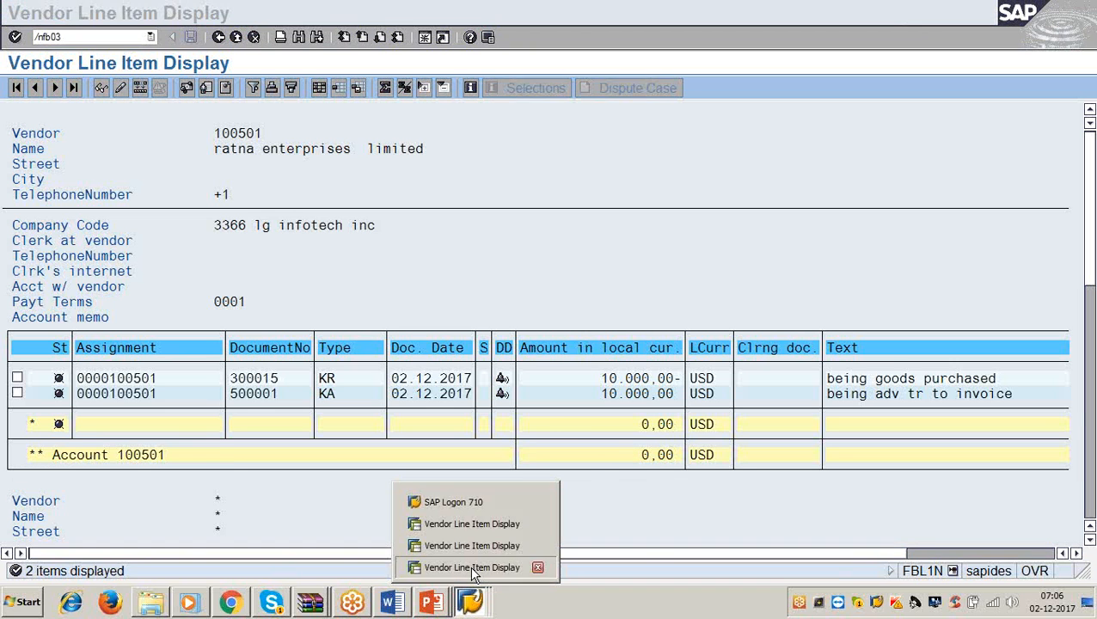
{"action": "left_click", "coordinate": [472, 568]}
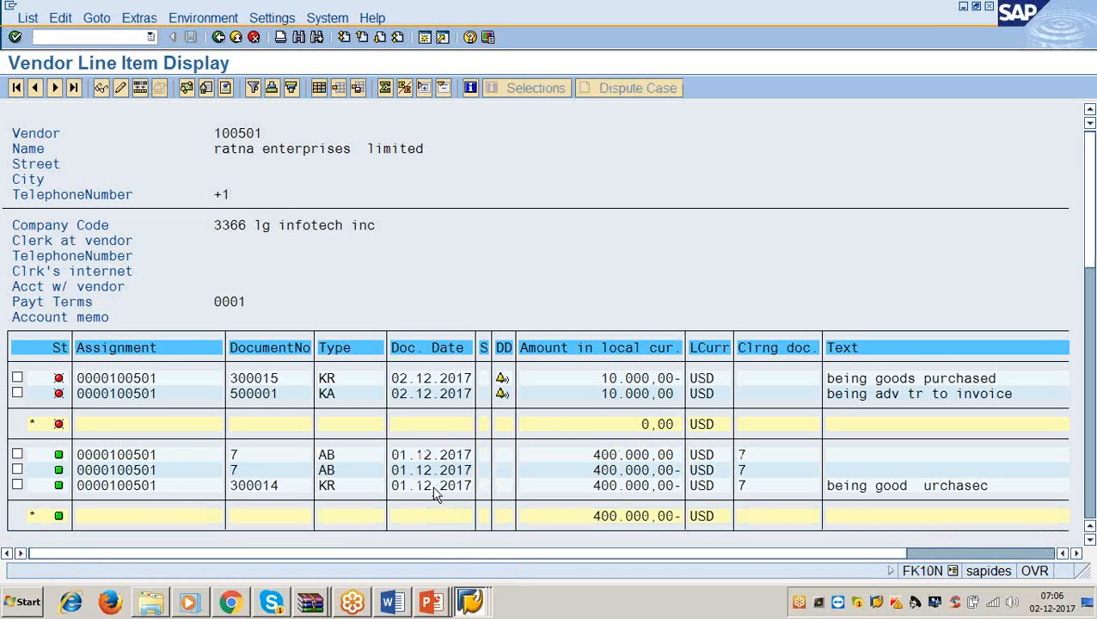
{"action": "left_click", "coordinate": [470, 602]}
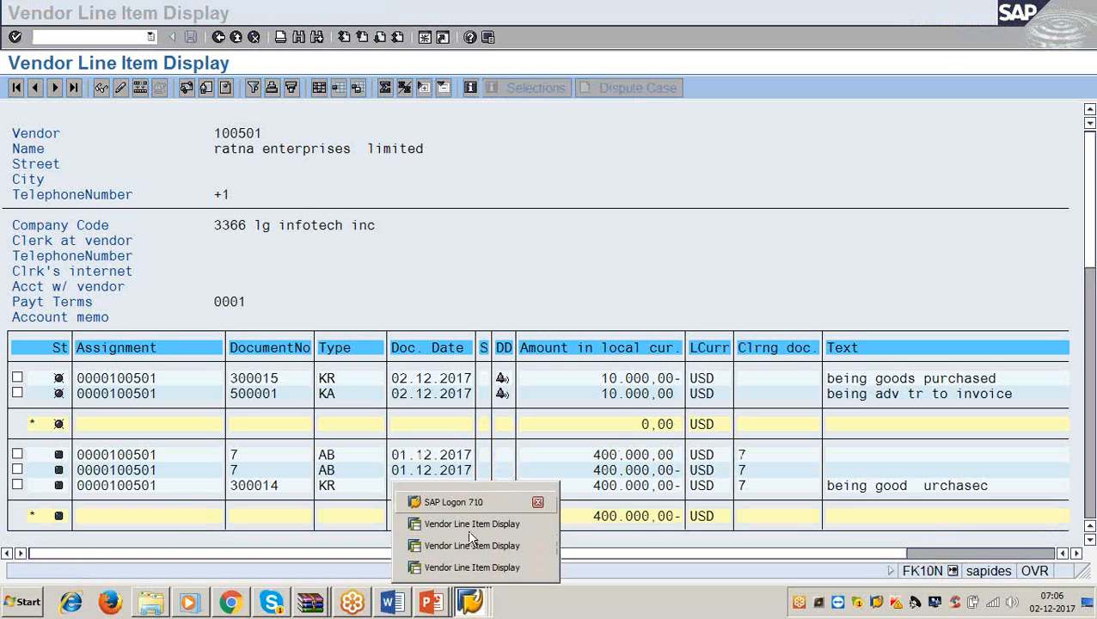
{"action": "left_click", "coordinate": [470, 547]}
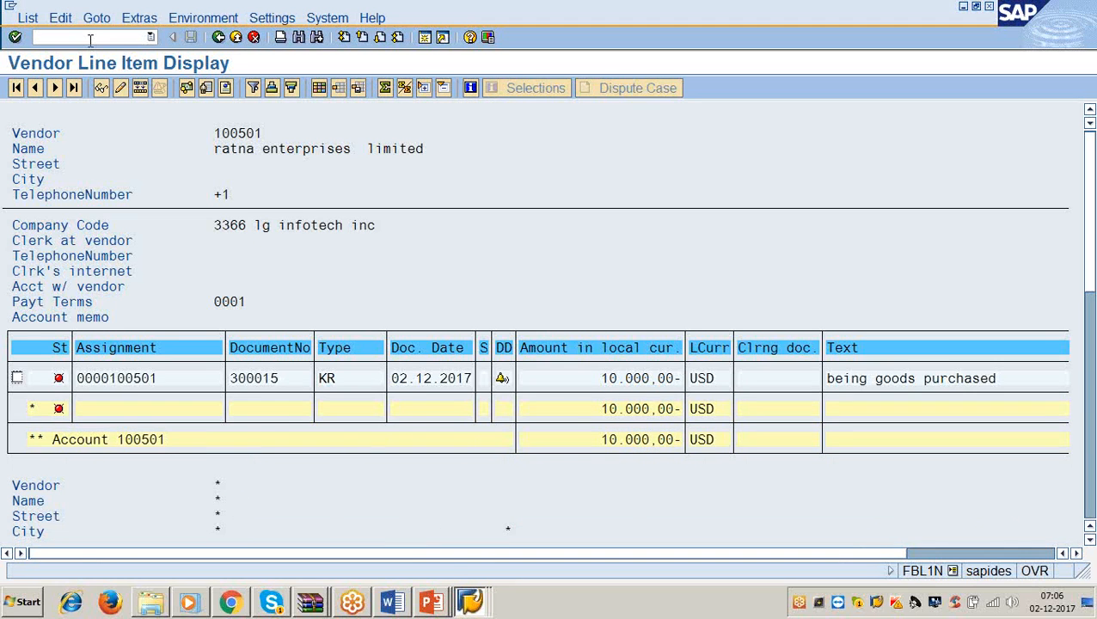
Step: Open transaction FB03 in a new session
{"action": "left_click", "coordinate": [425, 37]}
{"action": "type", "text": "/"}
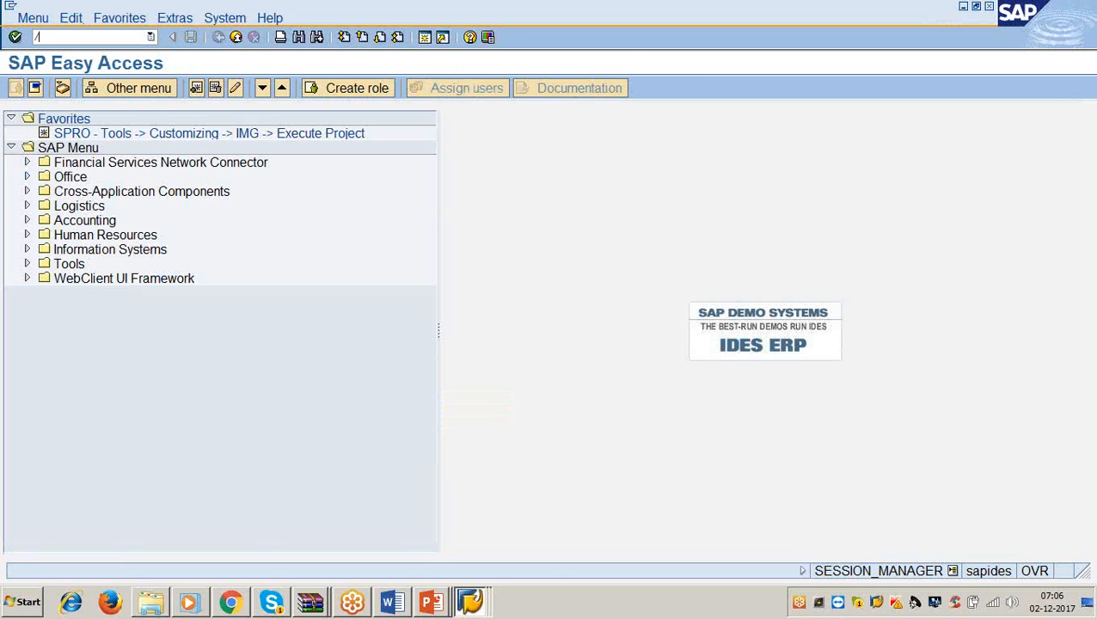
{"action": "type", "text": "nfb03"}
{"action": "key", "text": "Return"}
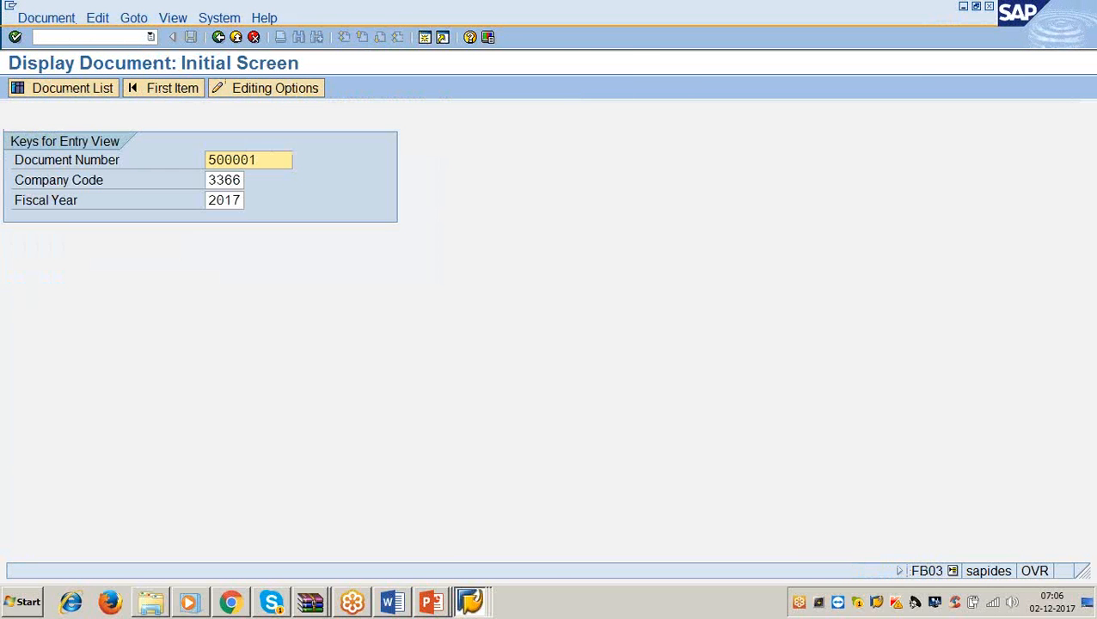
Step: Display document 300014 for company code 3366 and fiscal year 2017, and examine its document header
{"action": "key", "text": "BackSpace"}
{"action": "key", "text": "BackSpace"}
{"action": "key", "text": "BackSpace"}
{"action": "key", "text": "BackSpace"}
{"action": "key", "text": "BackSpace"}
{"action": "key", "text": "BackSpace"}
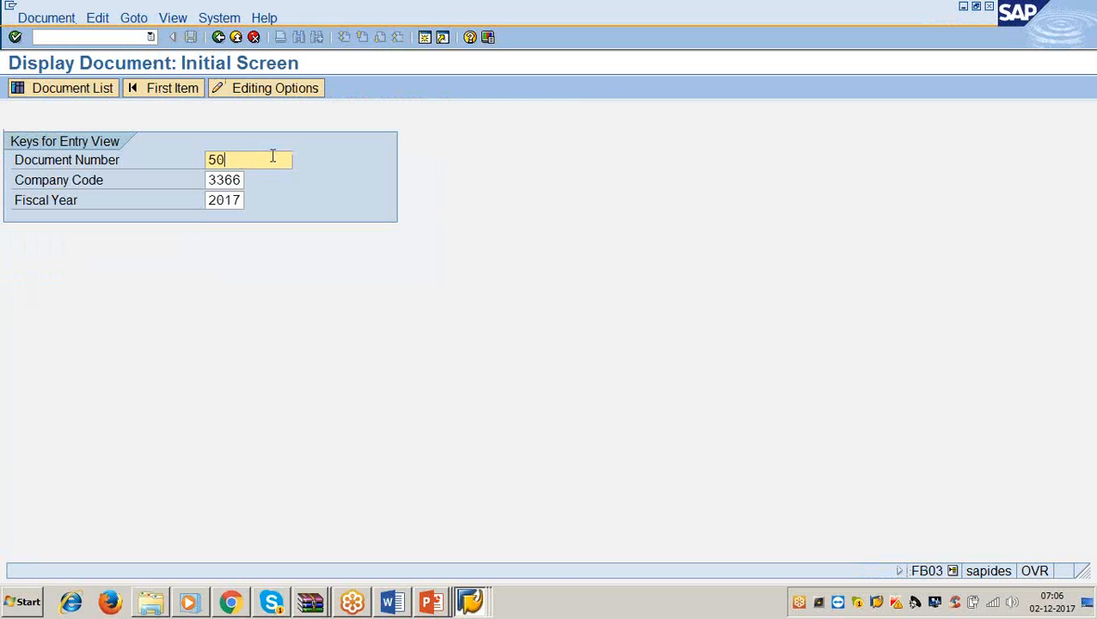
{"action": "type", "text": "300014"}
{"action": "key", "text": "Return"}
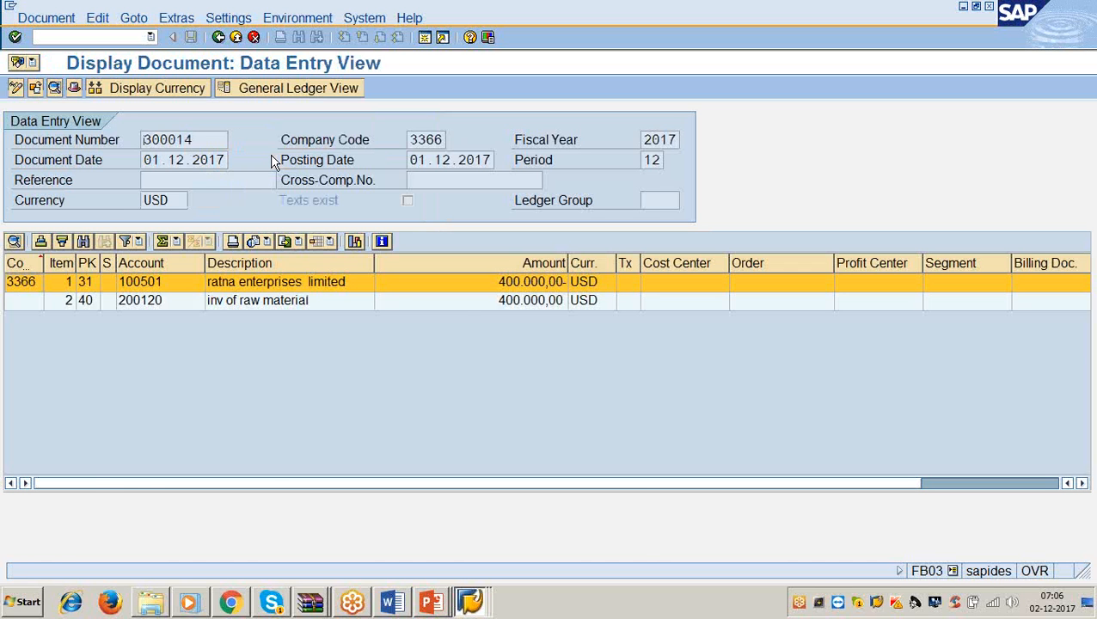
{"action": "key", "text": "F5"}
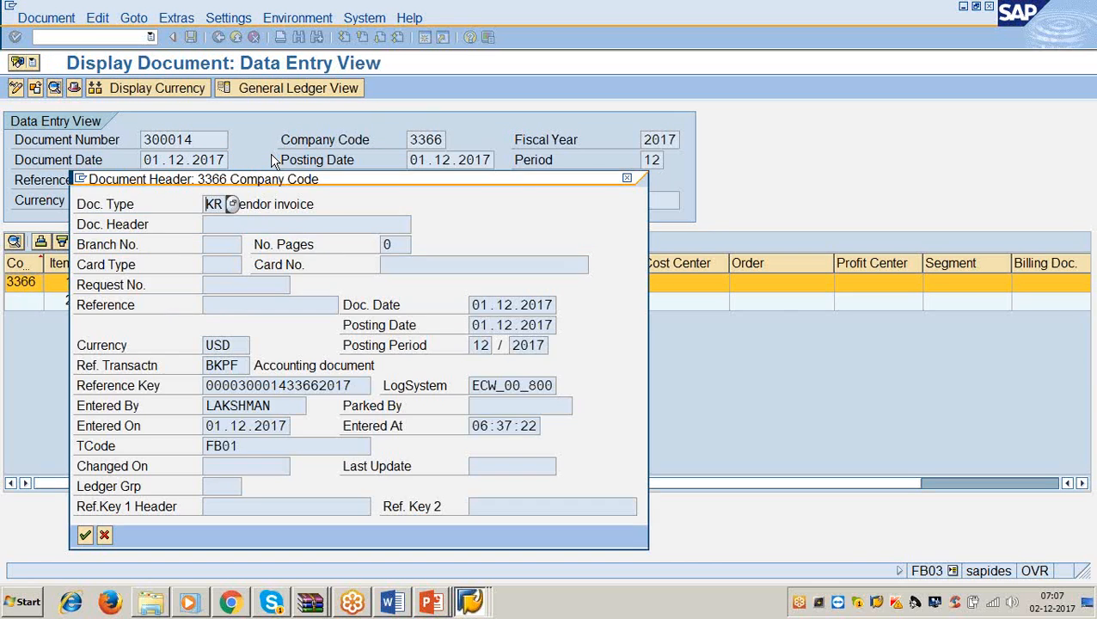
{"action": "key", "text": "Return"}
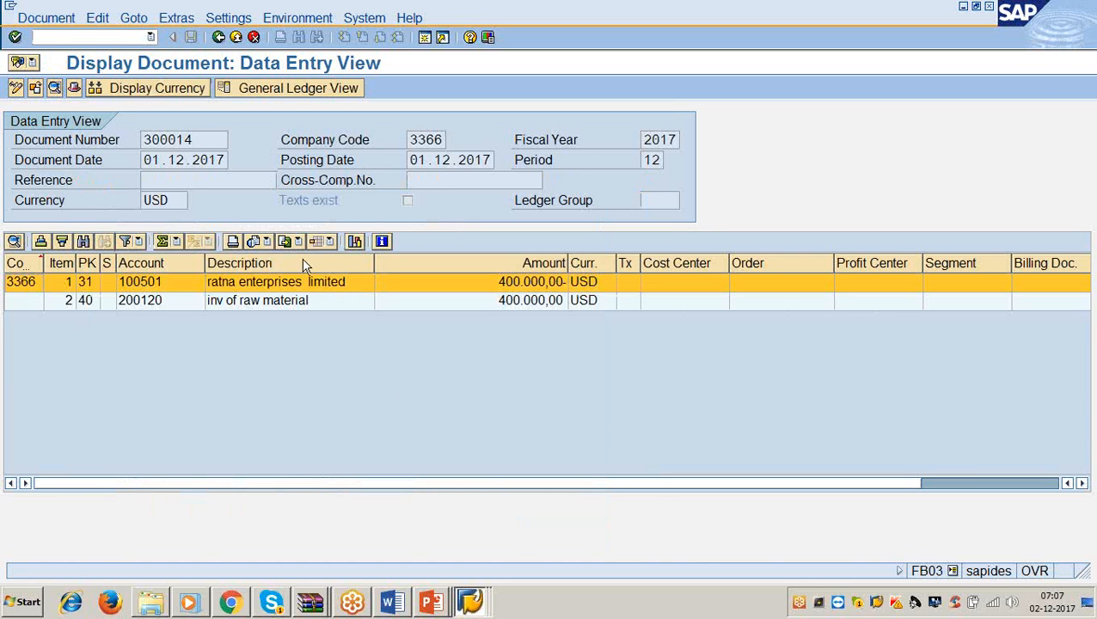
Step: Leave the document display and return to the SAP Easy Access screen
{"action": "left_click", "coordinate": [473, 607]}
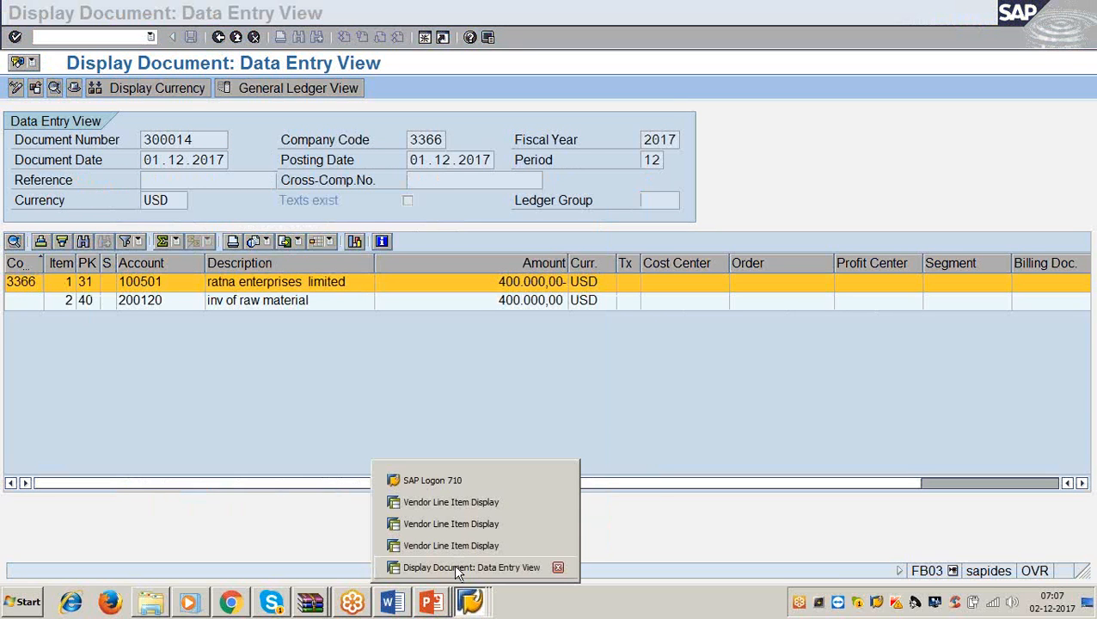
{"action": "left_click", "coordinate": [459, 570]}
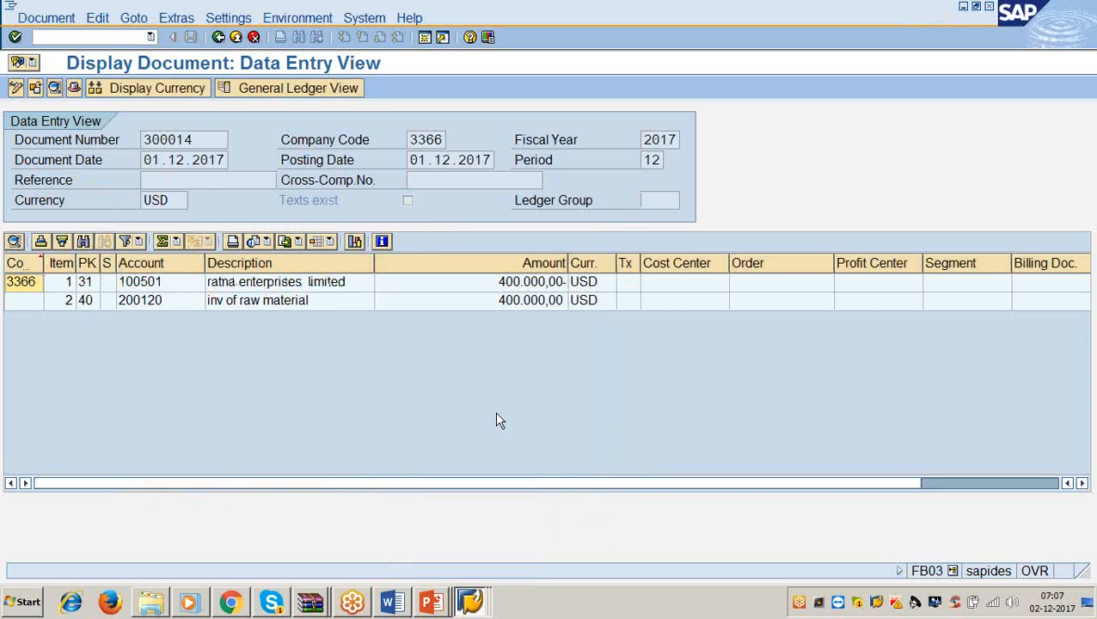
{"action": "left_click", "coordinate": [220, 38]}
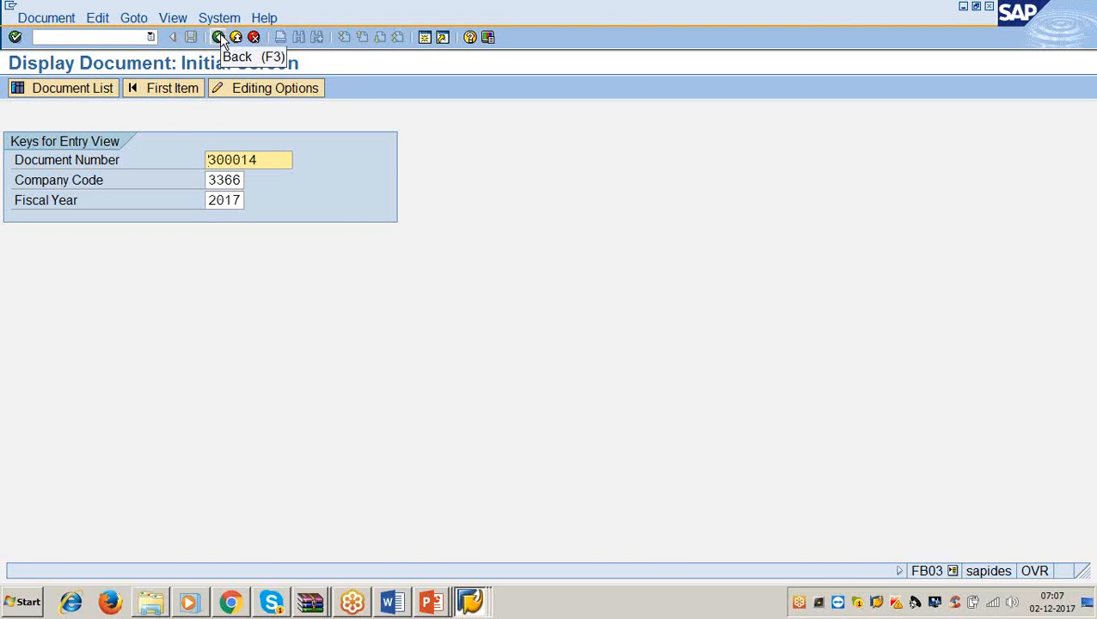
{"action": "left_click", "coordinate": [220, 37]}
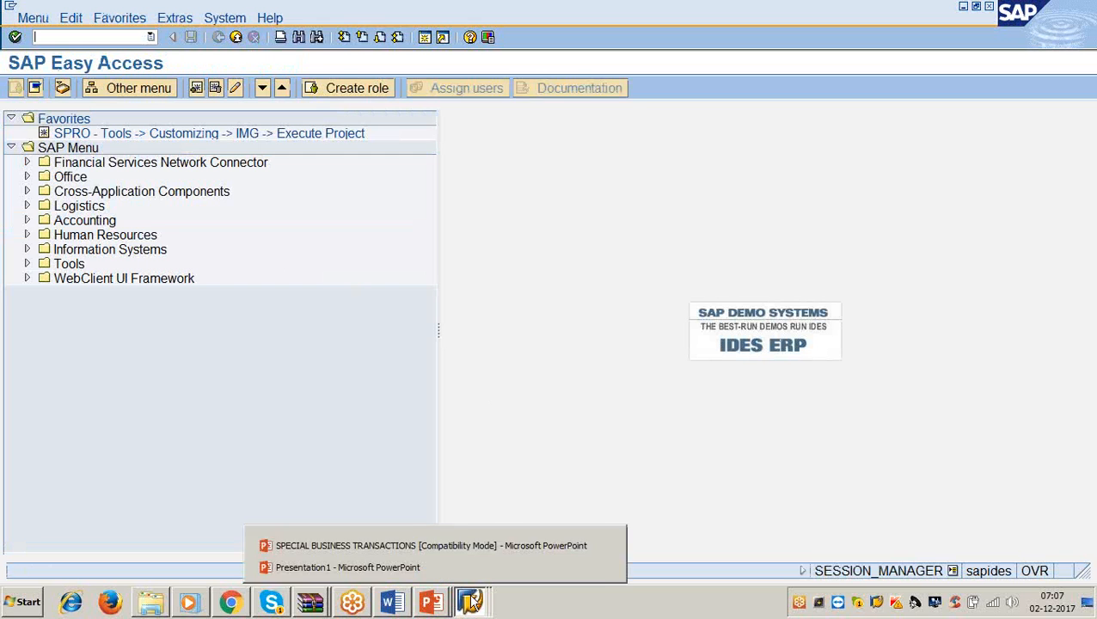
{"action": "mouse_move", "coordinate": [473, 601]}
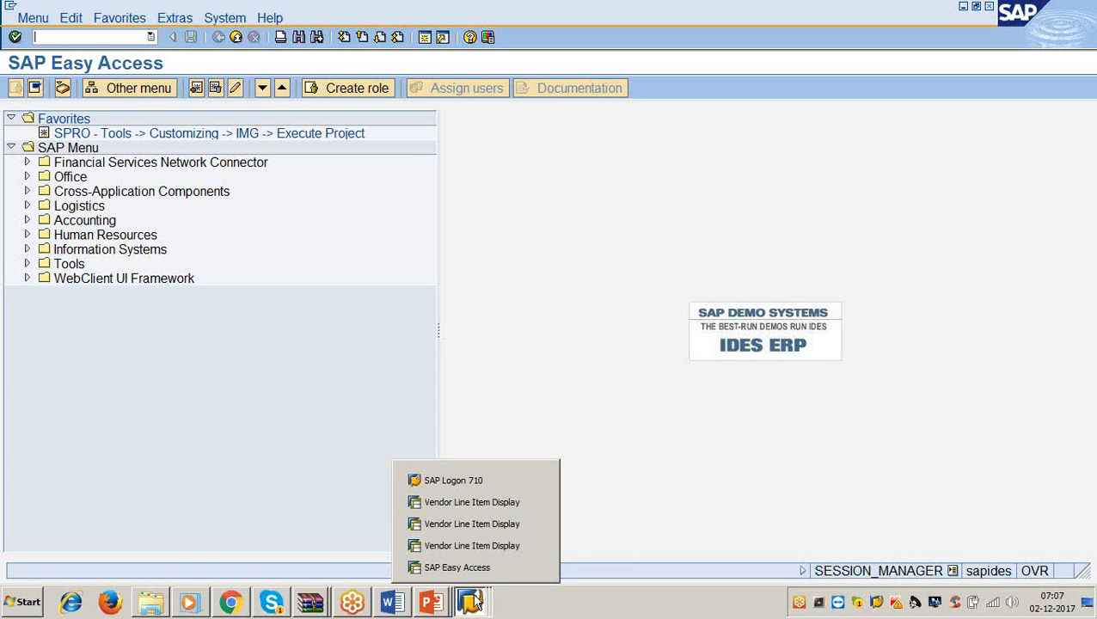
{"action": "left_click", "coordinate": [442, 425]}
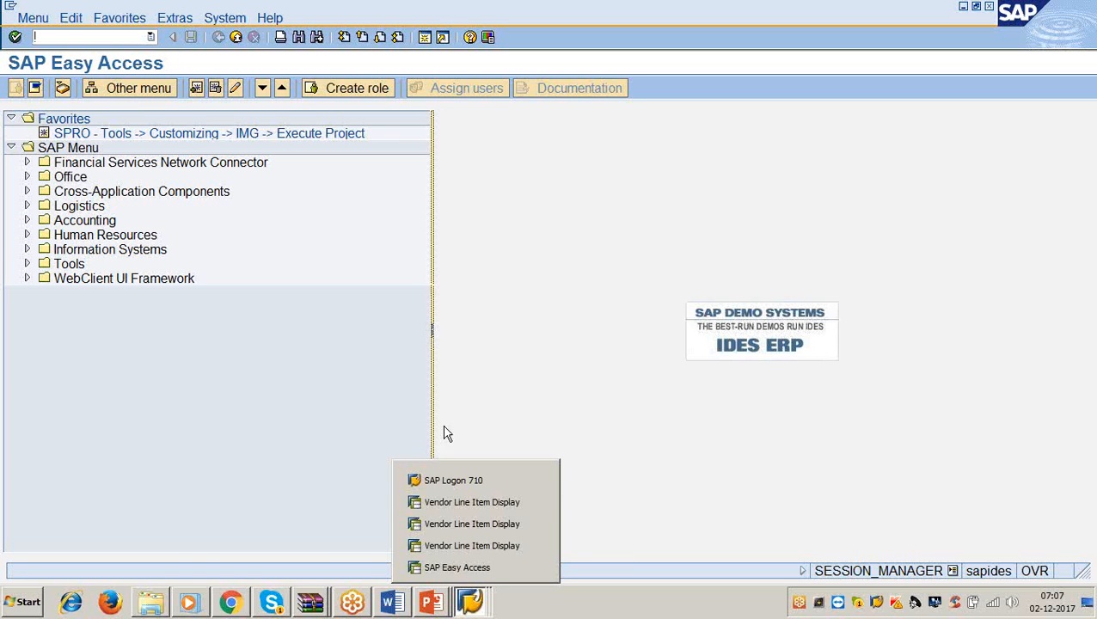
{"action": "left_click", "coordinate": [74, 38]}
{"action": "type", "text": "/nfk10n"}
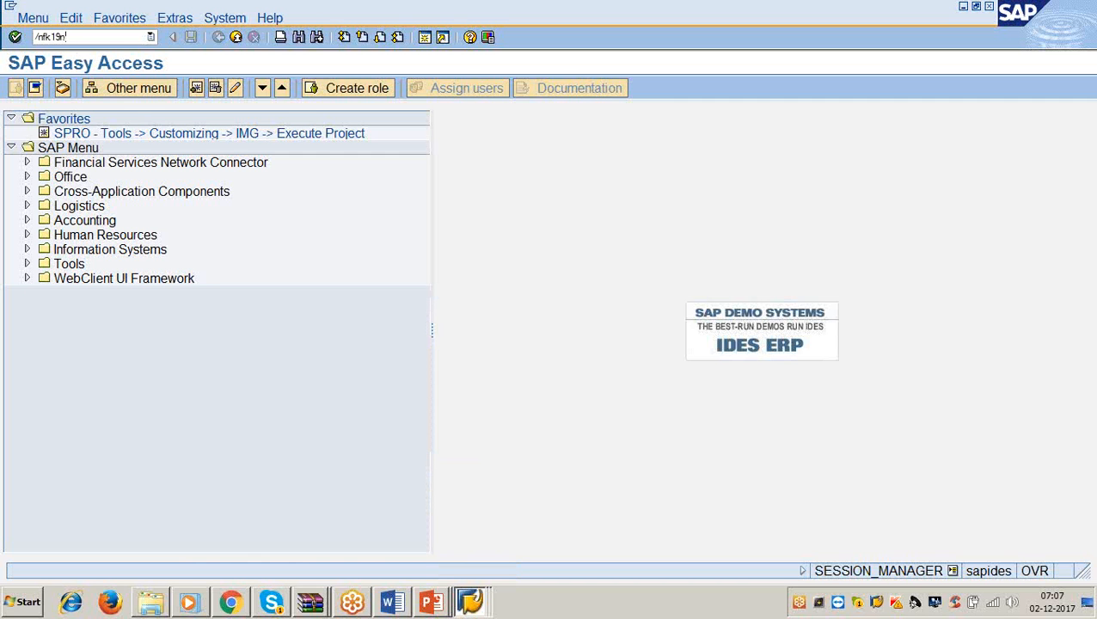
{"action": "key", "text": "BackSpace"}
{"action": "key", "text": "BackSpace"}
{"action": "type", "text": "k10n"}
{"action": "key", "text": "Return"}
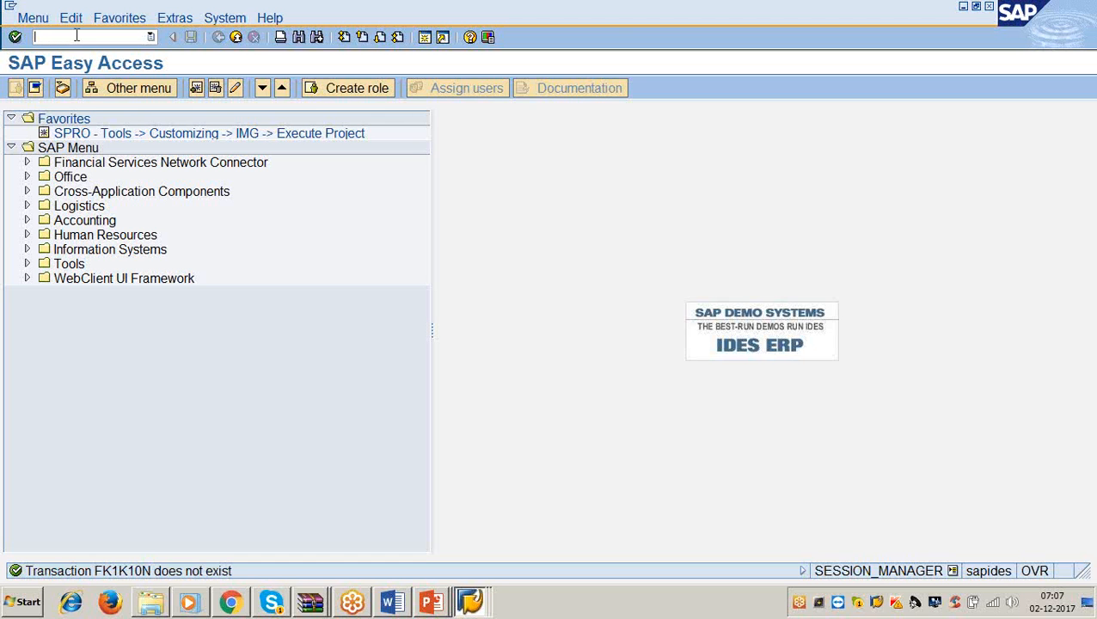
Step: Open transaction FK10N and display the vendor's balances, including the Special G/L balances, for company code 3366 and fiscal year 2017
{"action": "type", "text": "/nfk10n"}
{"action": "key", "text": "Return"}
{"action": "left_click", "coordinate": [19, 88]}
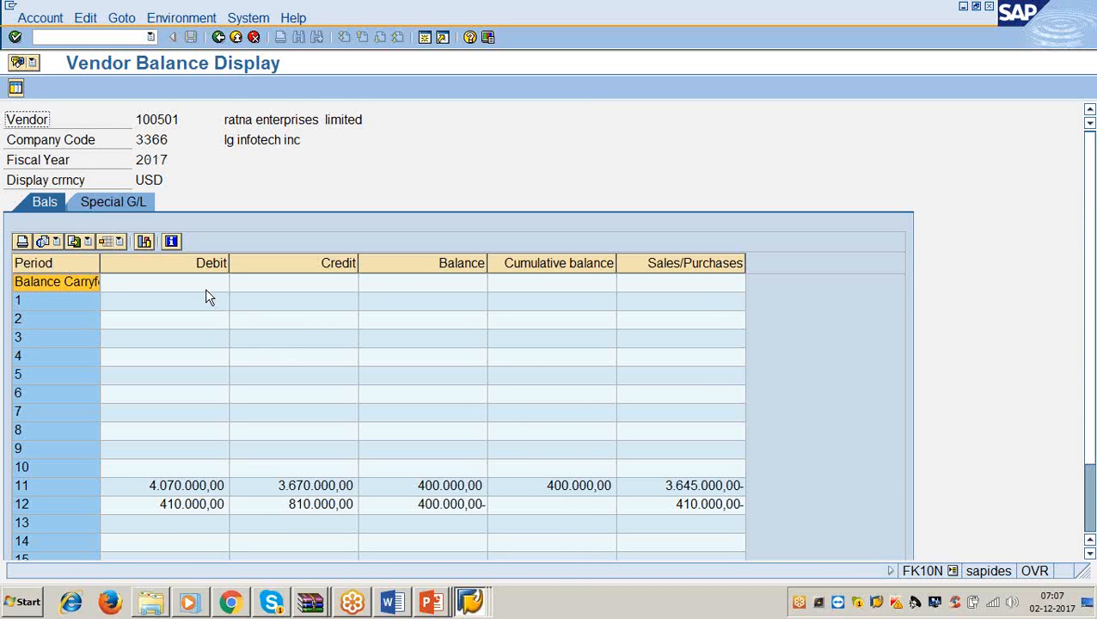
{"action": "left_click", "coordinate": [142, 201]}
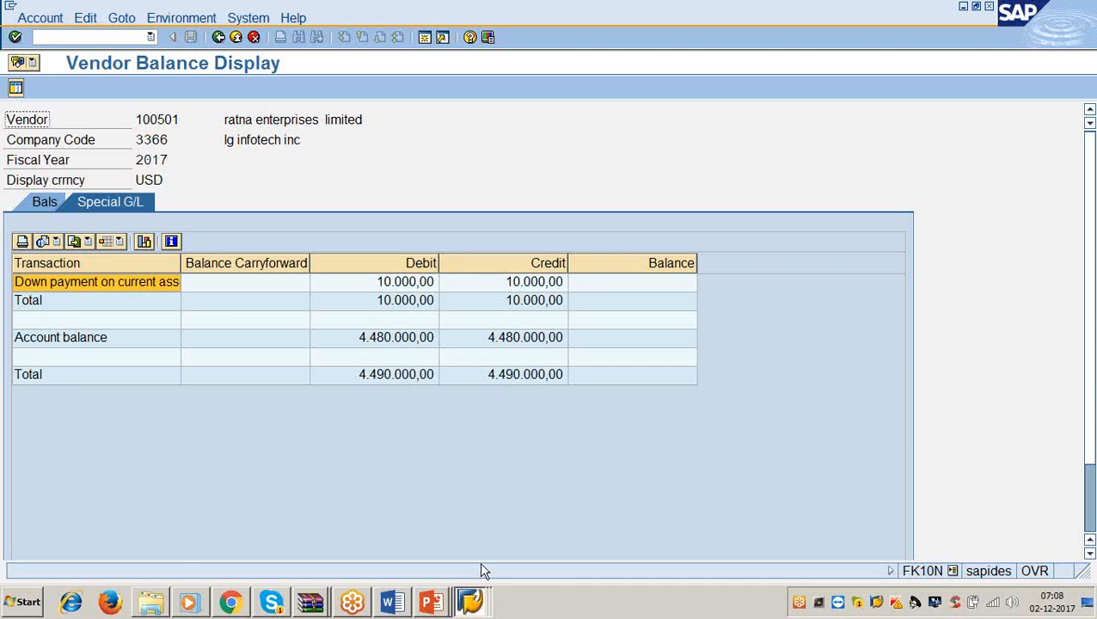
Step: Switch to the Vendor Line Item Display session and examine the vendor's KR invoice and KA advance transfer items
{"action": "left_click", "coordinate": [469, 602]}
{"action": "left_click", "coordinate": [503, 506]}
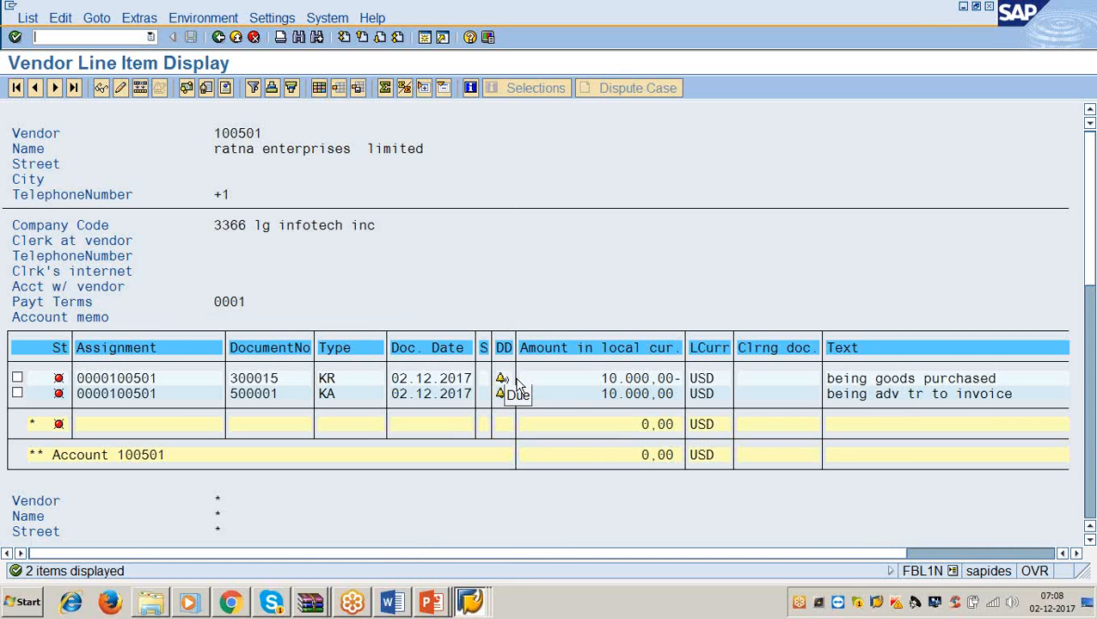
{"action": "left_click", "coordinate": [622, 394]}
Step: In the ACCOUNTS PAYABLE Word document, move the Step 8 heading onto the next page and read its F-44 clearing instructions
{"action": "left_click", "coordinate": [390, 602]}
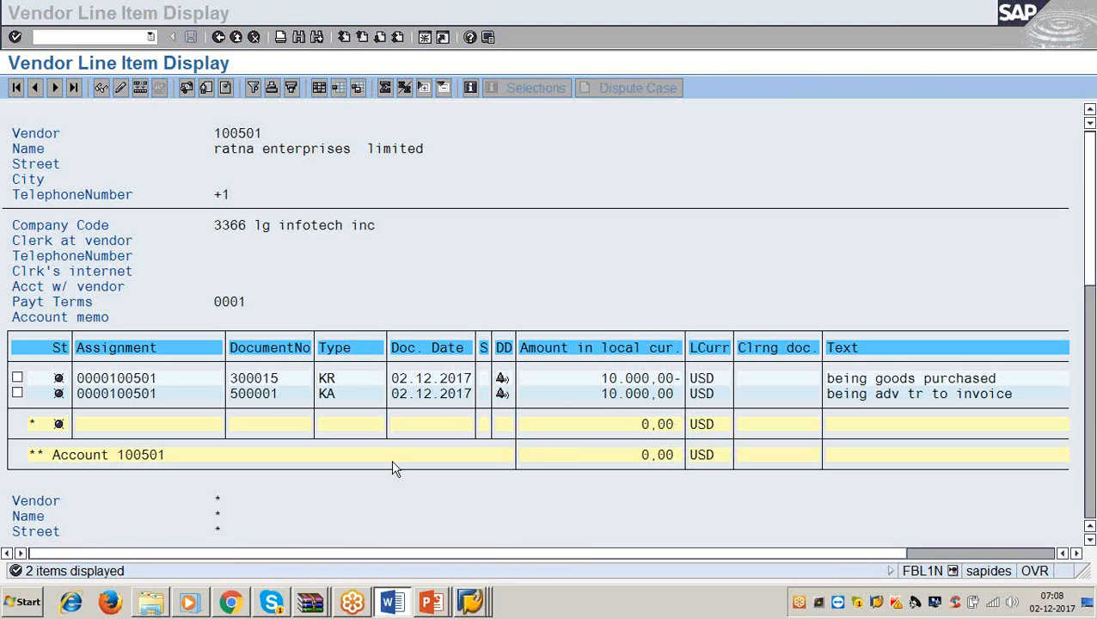
{"action": "scroll", "coordinate": [410, 393], "scroll_direction": "down", "scroll_amount": 4}
{"action": "scroll", "coordinate": [422, 372], "scroll_direction": "up", "scroll_amount": 6}
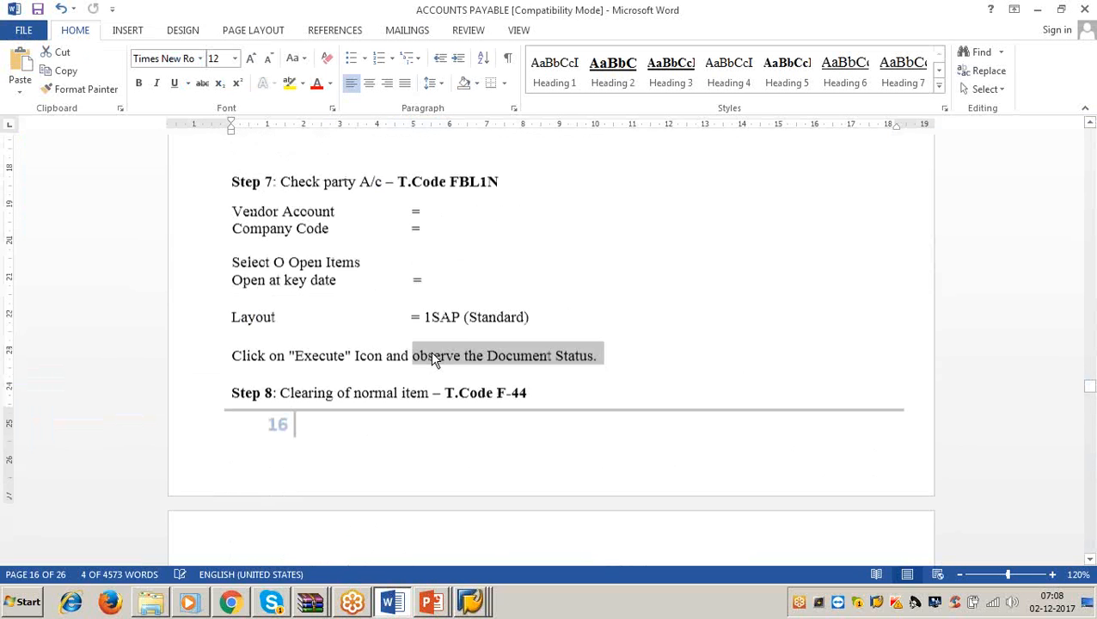
{"action": "left_click", "coordinate": [233, 397]}
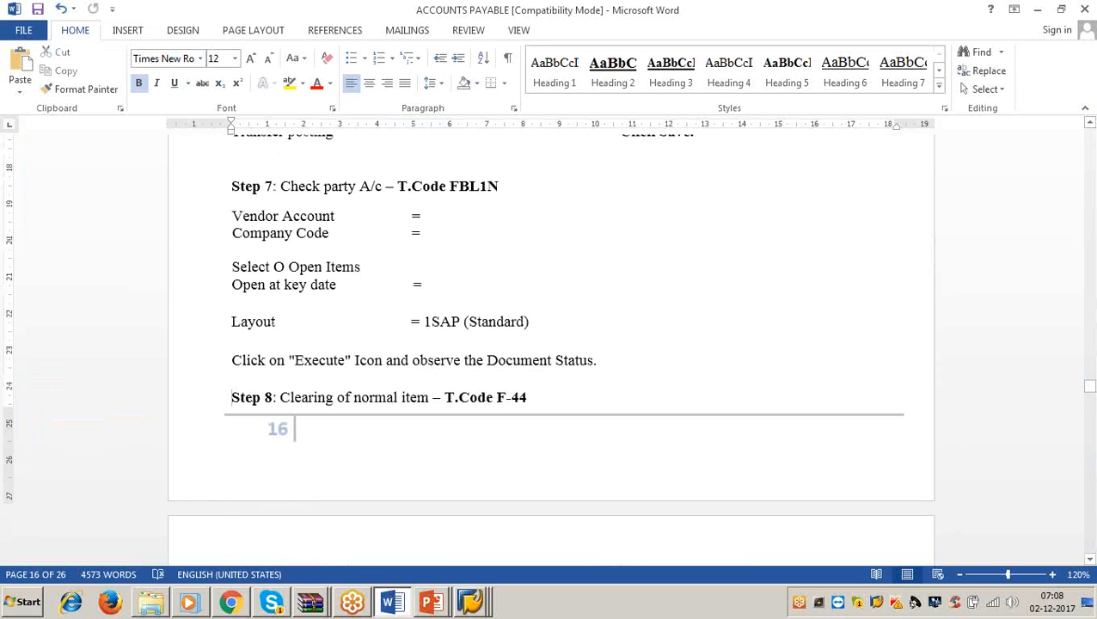
{"action": "key", "text": "ctrl+Return"}
{"action": "scroll", "coordinate": [343, 384], "scroll_direction": "down", "scroll_amount": 5}
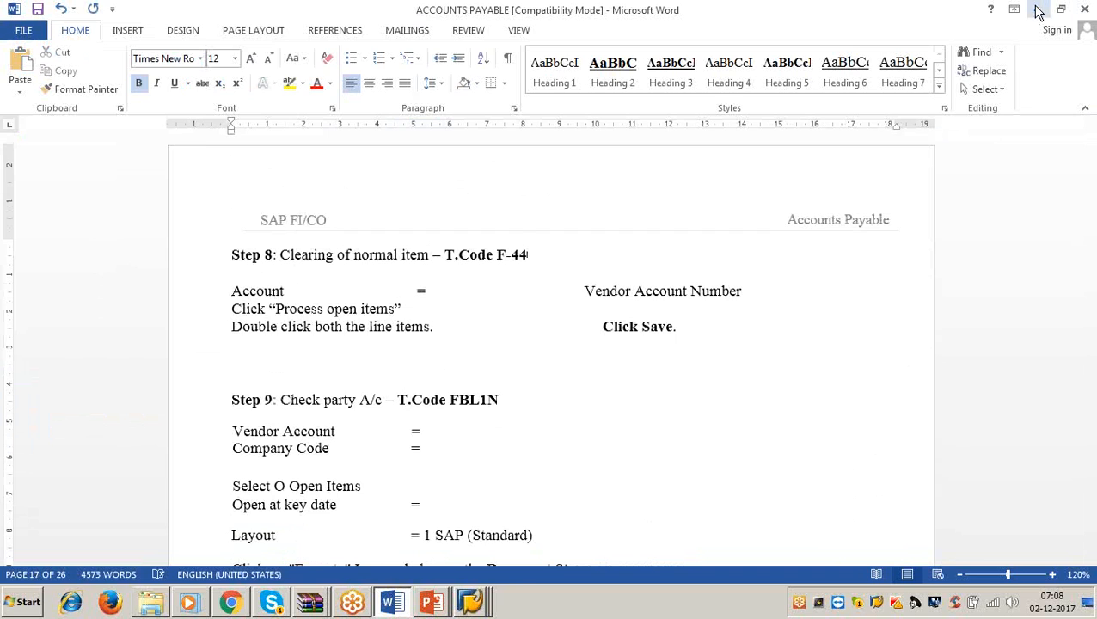
{"action": "left_click", "coordinate": [1037, 10]}
Step: Open transaction F-44 in SAP, enter the vendor's account number and process the open items
{"action": "left_click", "coordinate": [38, 37]}
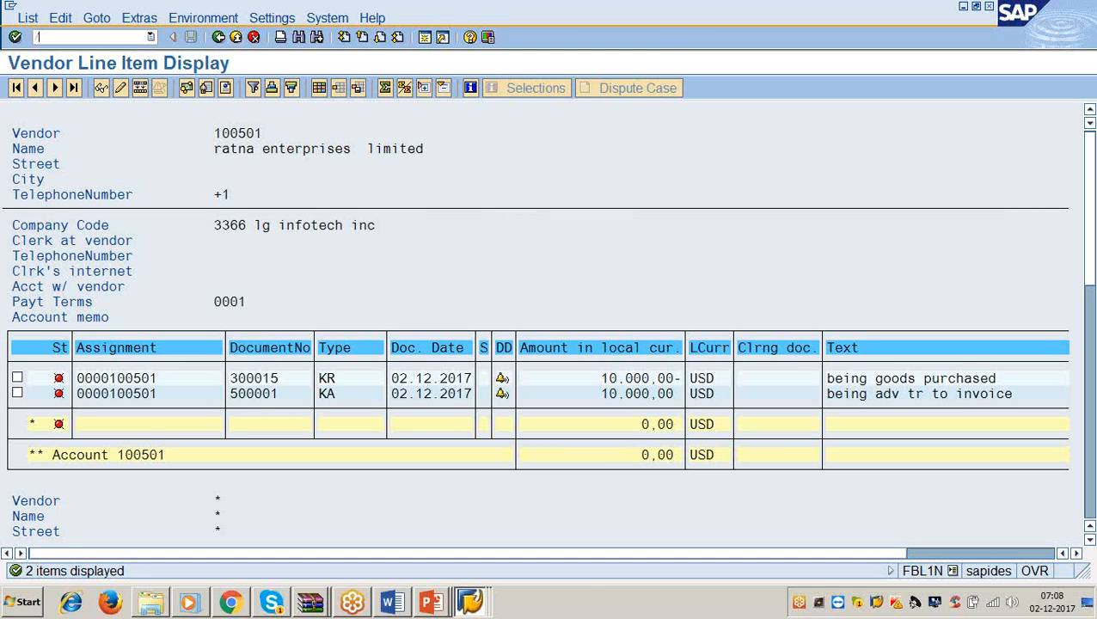
{"action": "type", "text": "/nf-44"}
{"action": "key", "text": "Return"}
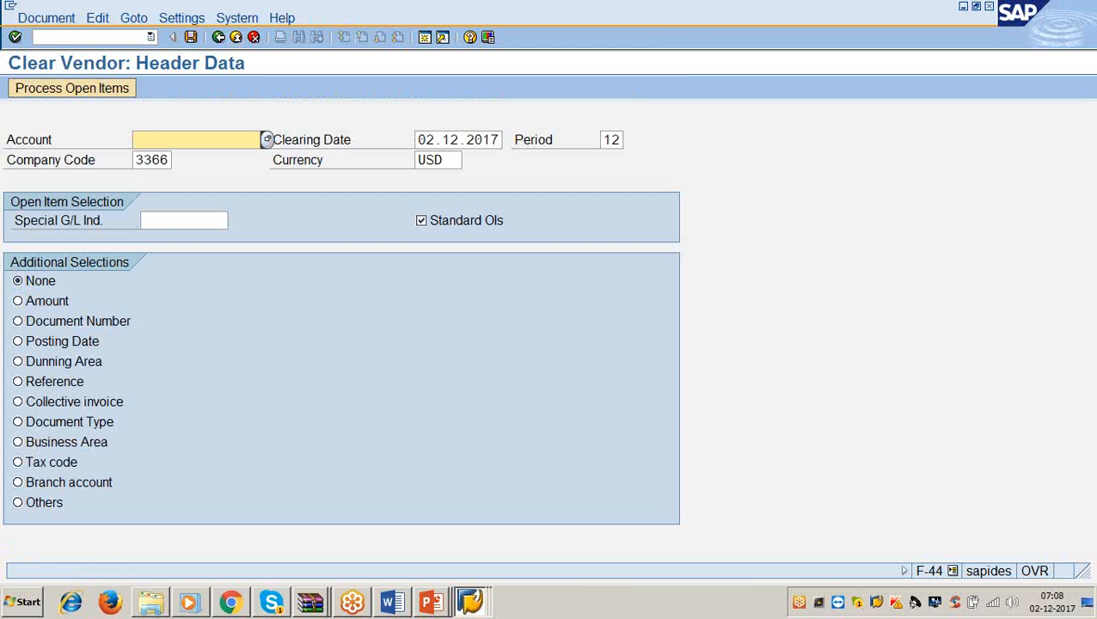
{"action": "left_click", "coordinate": [185, 139]}
{"action": "type", "text": "100501"}
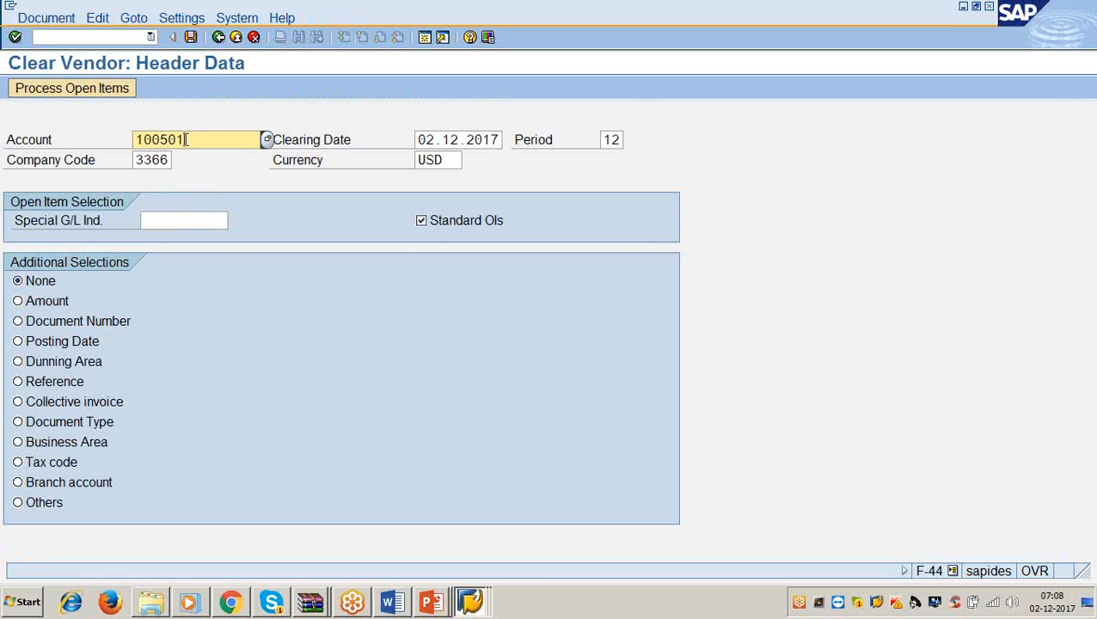
{"action": "left_click", "coordinate": [91, 90]}
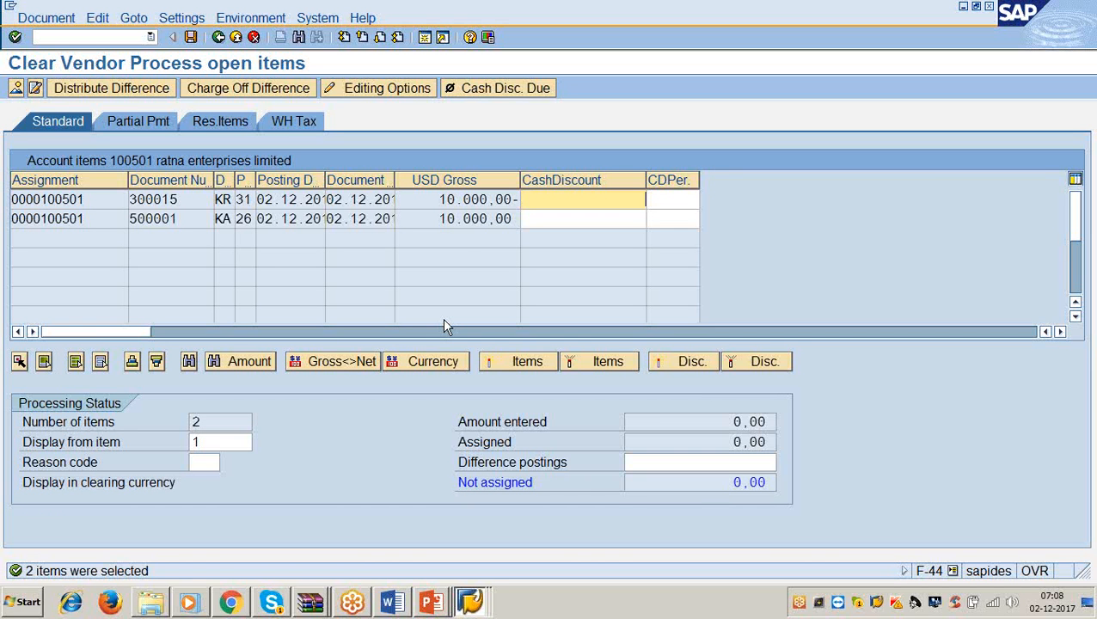
Step: Select the KR invoice and KA advance transfer items for clearing and post the clearing document
{"action": "left_click", "coordinate": [434, 222]}
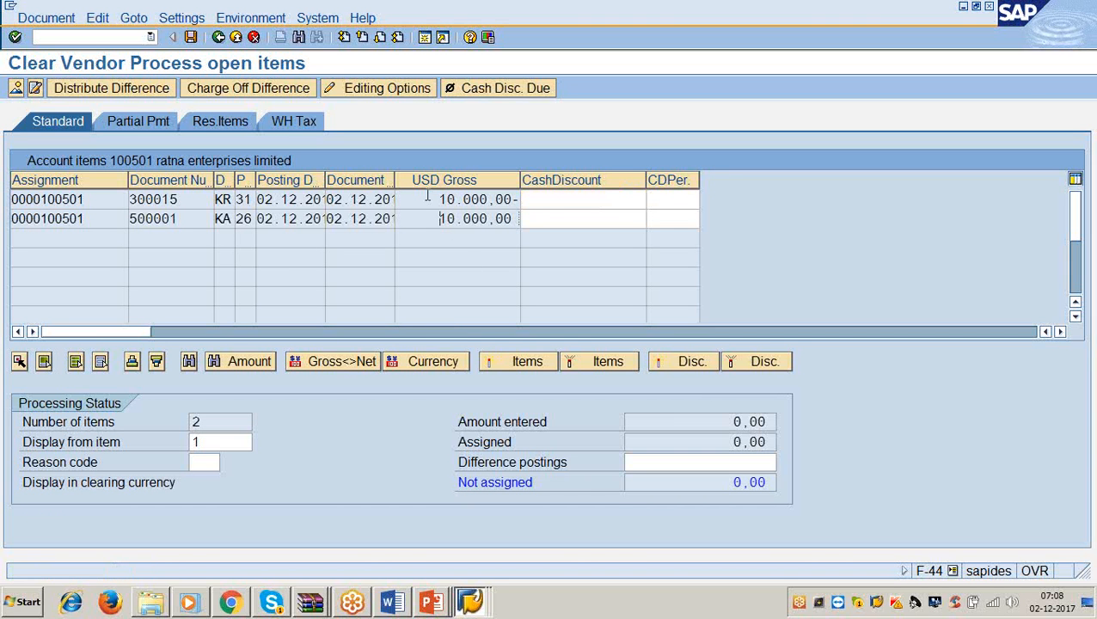
{"action": "double_click", "coordinate": [427, 198]}
{"action": "left_click", "coordinate": [191, 37]}
Step: Switch to the Word document, read the Step 9 instructions for checking the party account, and return to SAP
{"action": "left_click", "coordinate": [391, 602]}
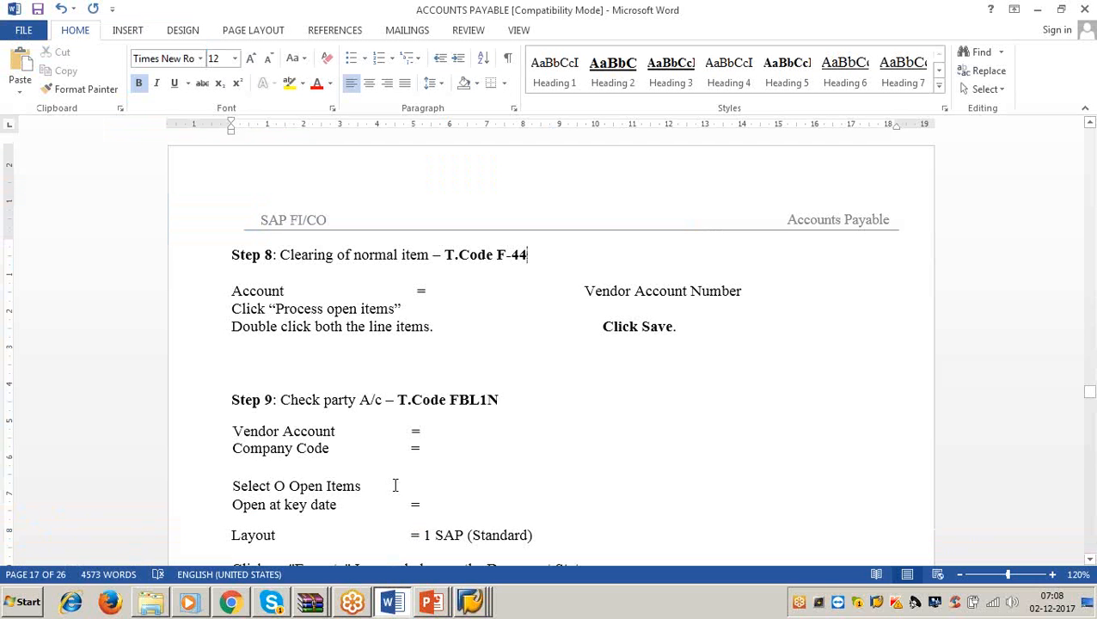
{"action": "scroll", "coordinate": [393, 443], "scroll_direction": "down", "scroll_amount": 3}
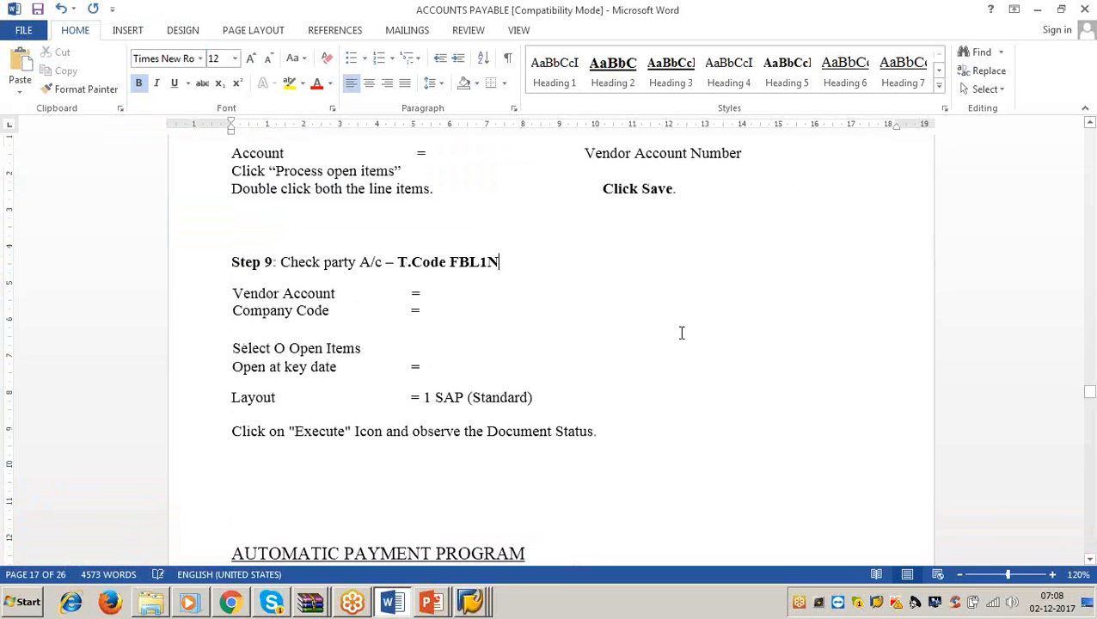
{"action": "left_click", "coordinate": [1038, 9]}
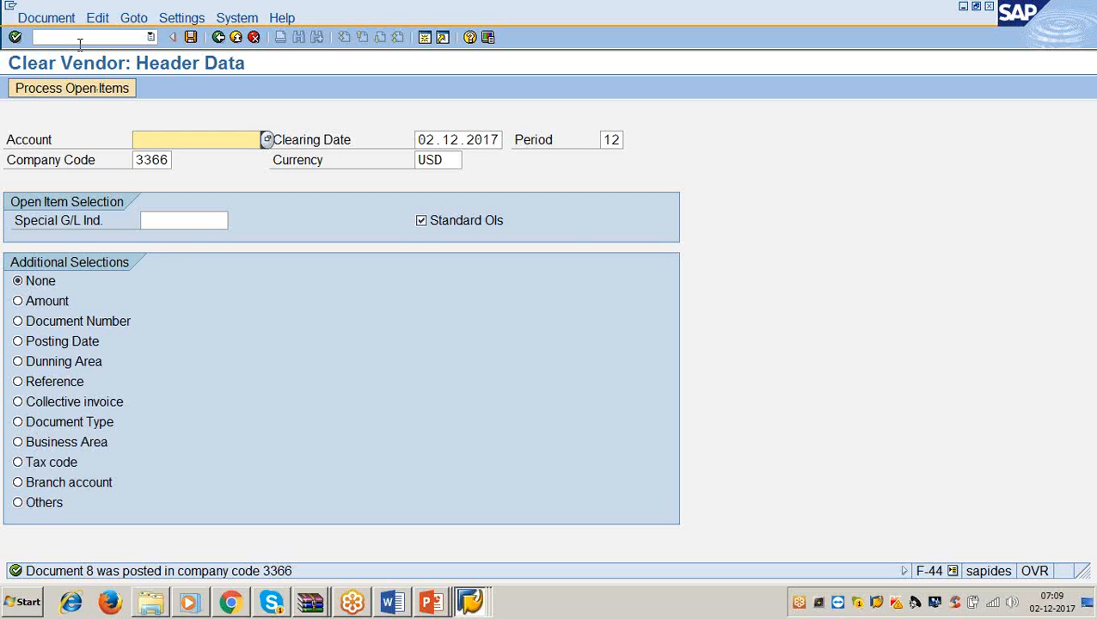
Step: Open transaction FBL1N and enter the vendor's account number for the line item selection
{"action": "left_click", "coordinate": [81, 37]}
{"action": "type", "text": "/nfbl1n"}
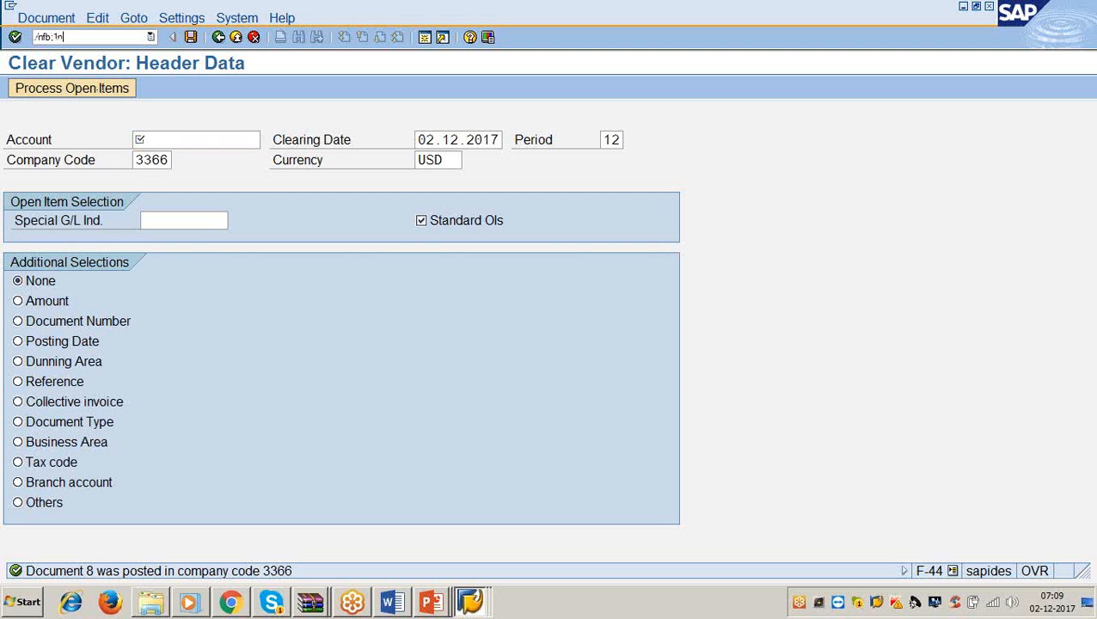
{"action": "key", "text": "BackSpace"}
{"action": "key", "text": "BackSpace"}
{"action": "key", "text": "BackSpace"}
{"action": "type", "text": "l1n"}
{"action": "key", "text": "Return"}
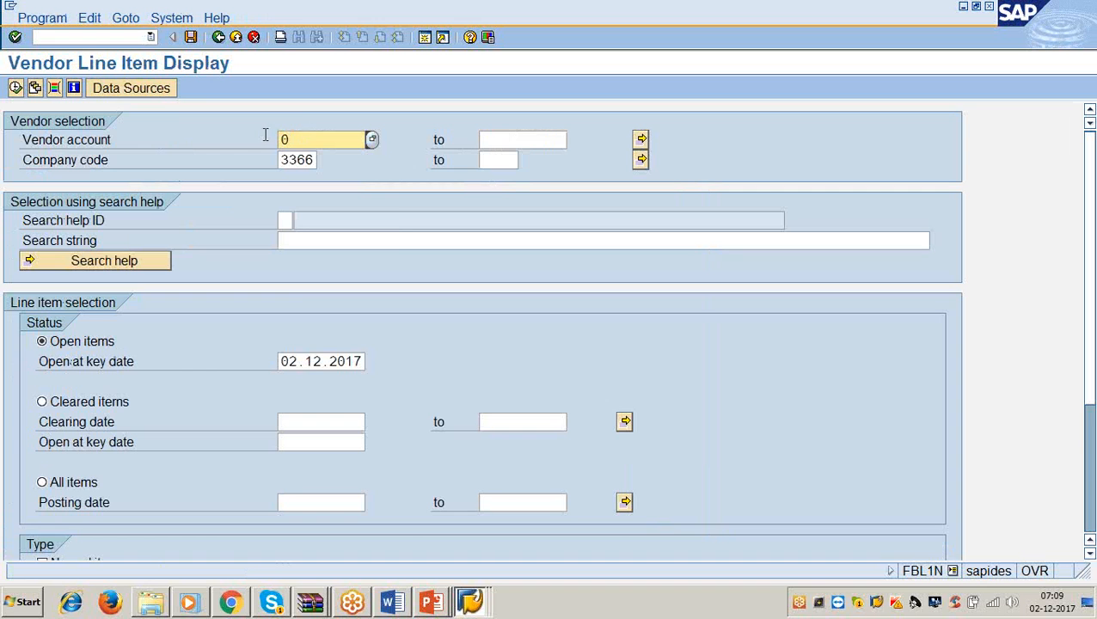
{"action": "left_click", "coordinate": [307, 139]}
{"action": "key", "text": "BackSpace"}
{"action": "type", "text": "100501"}
Step: In the Word document, add a blank line below "Open at key date" in Step 9 and return to SAP
{"action": "left_click", "coordinate": [394, 601]}
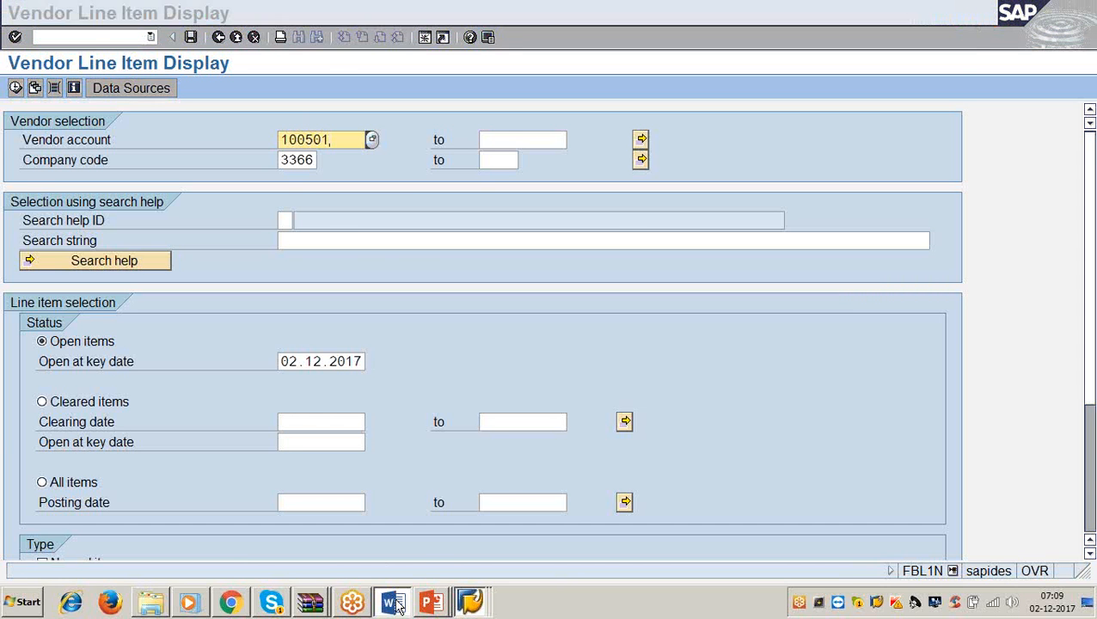
{"action": "scroll", "coordinate": [433, 377], "scroll_direction": "down", "scroll_amount": 2}
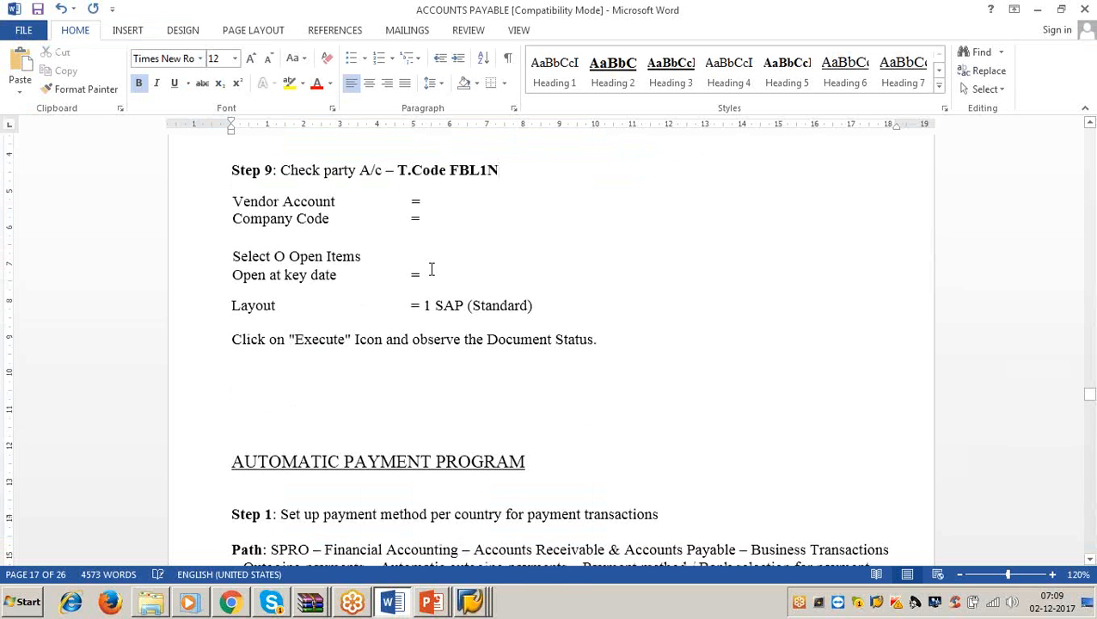
{"action": "left_click", "coordinate": [431, 274]}
{"action": "key", "text": "Return"}
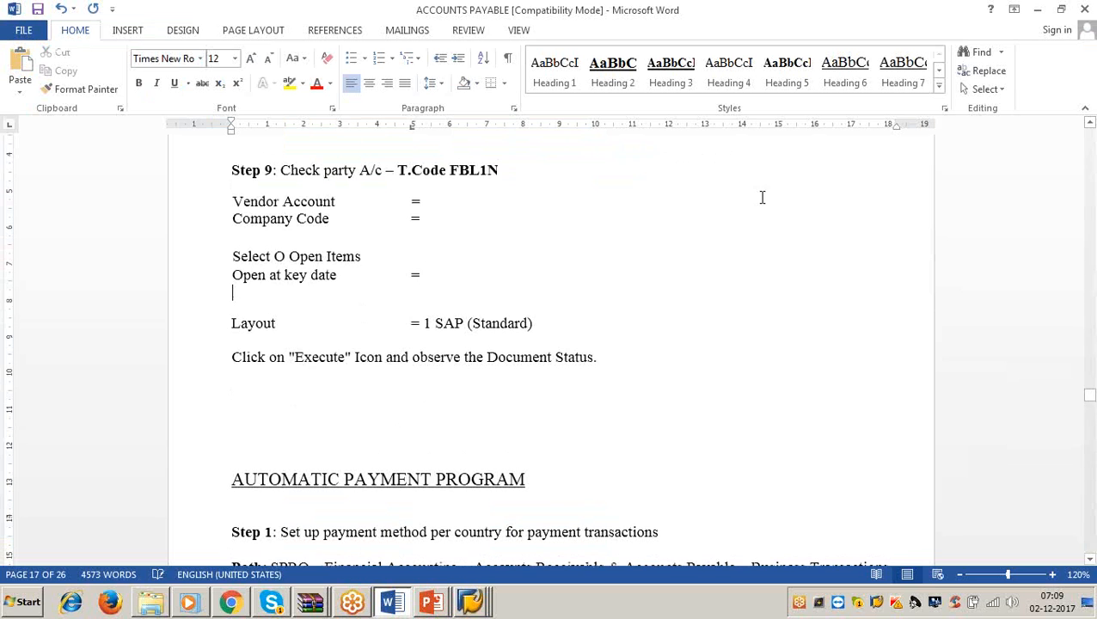
{"action": "left_click", "coordinate": [1036, 11]}
Step: Run the vendor's open item display at key date 02.12.2017 with Normal items and Special G/L transactions included
{"action": "scroll", "coordinate": [54, 437], "scroll_direction": "down", "scroll_amount": 1}
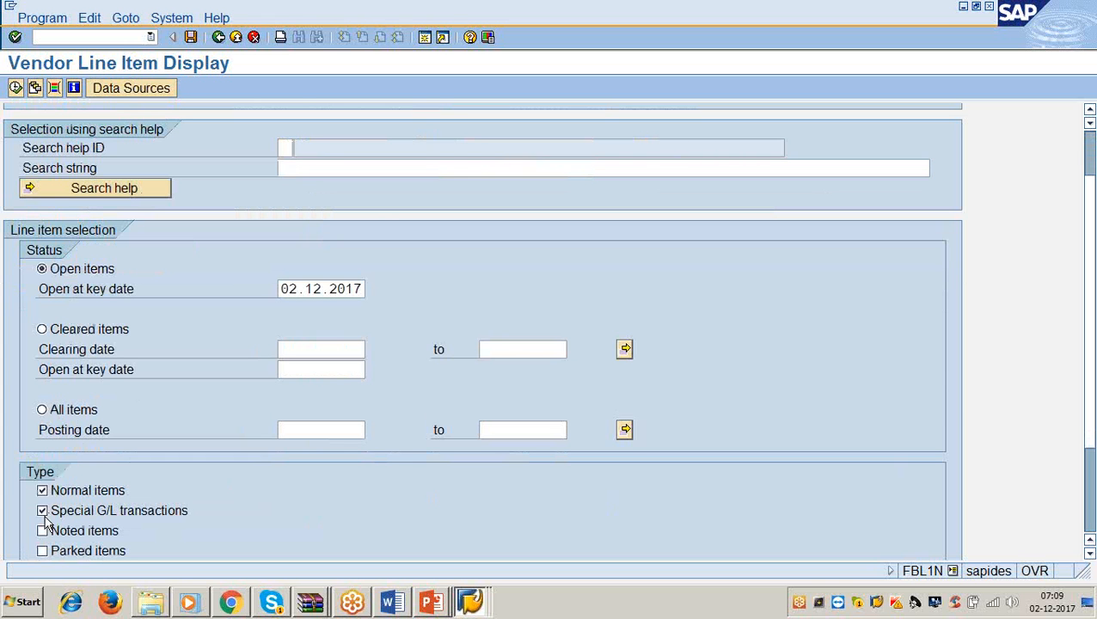
{"action": "left_click", "coordinate": [15, 88]}
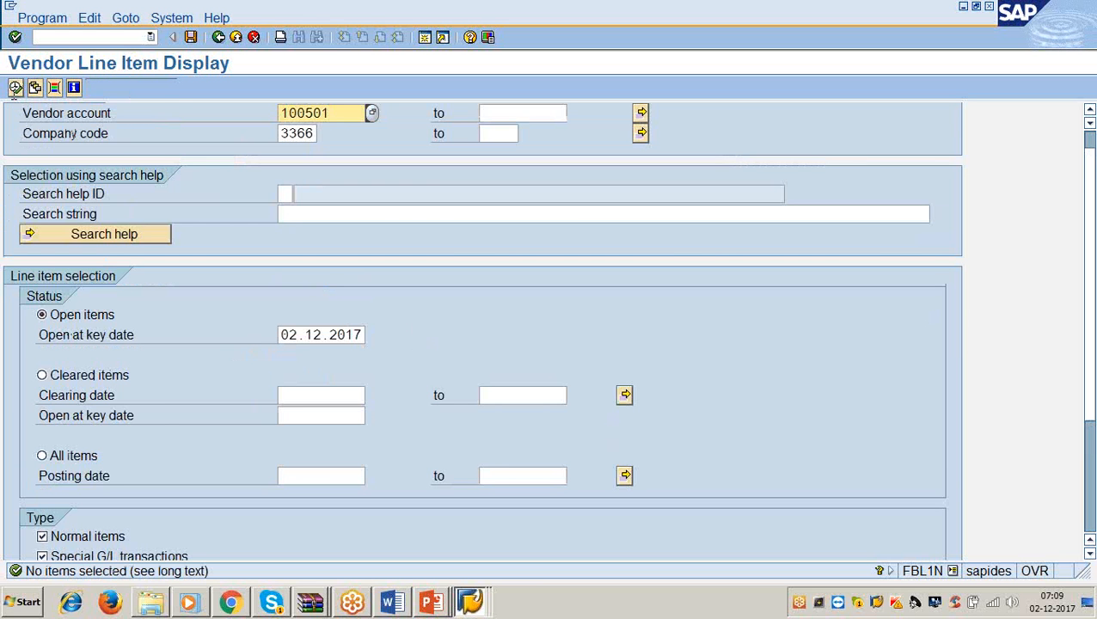
{"action": "scroll", "coordinate": [161, 425], "scroll_direction": "down", "scroll_amount": 3}
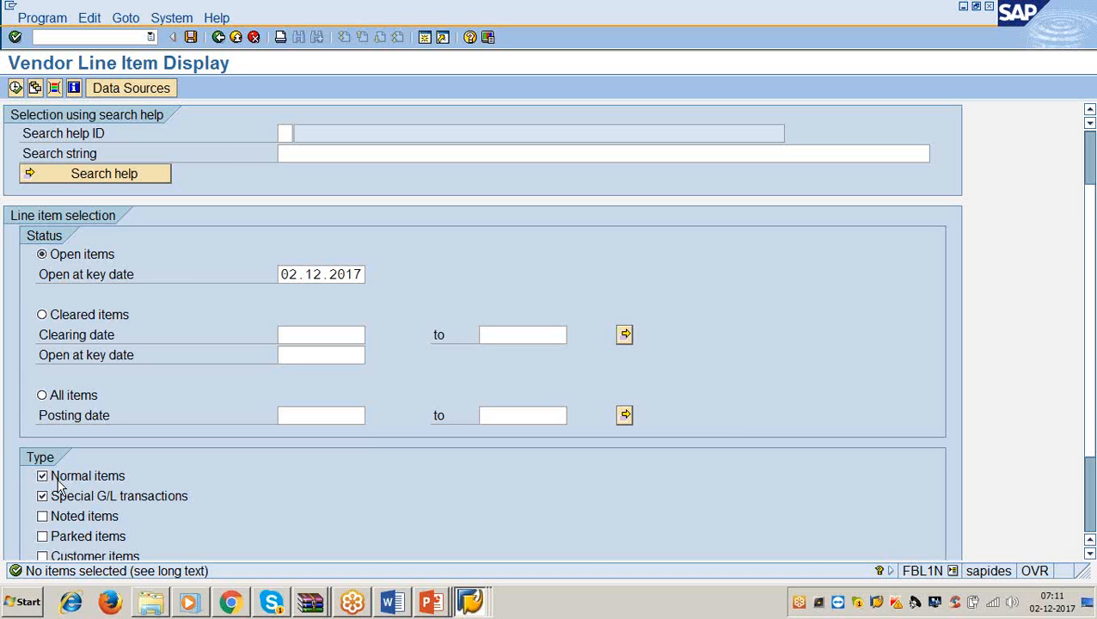
{"action": "left_click", "coordinate": [470, 602]}
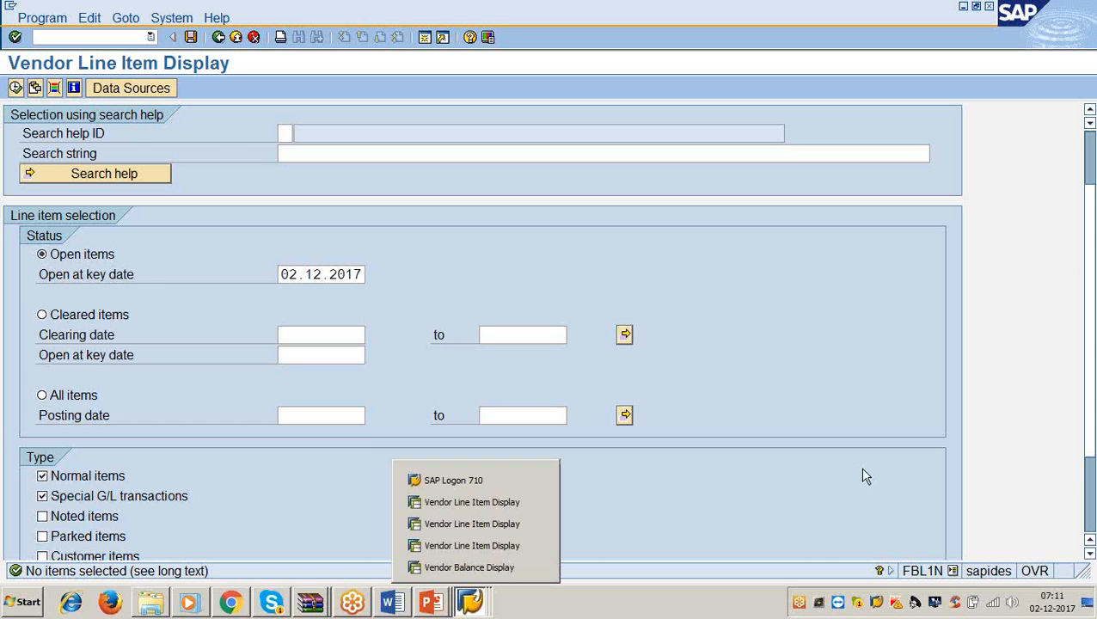
Step: Switch to the ACCOUNTS PAYABLE document in Word and review from Step 9 through the AUTOMATIC PAYMENT PROGRAM section
{"action": "left_click", "coordinate": [798, 417]}
{"action": "left_click", "coordinate": [385, 603]}
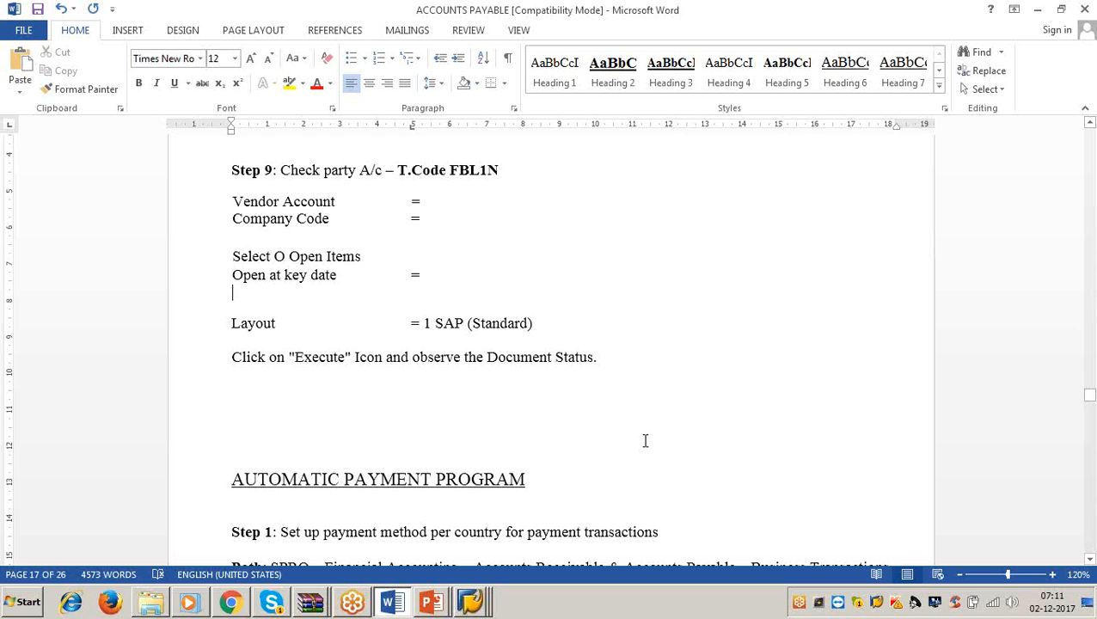
{"action": "left_click", "coordinate": [746, 454]}
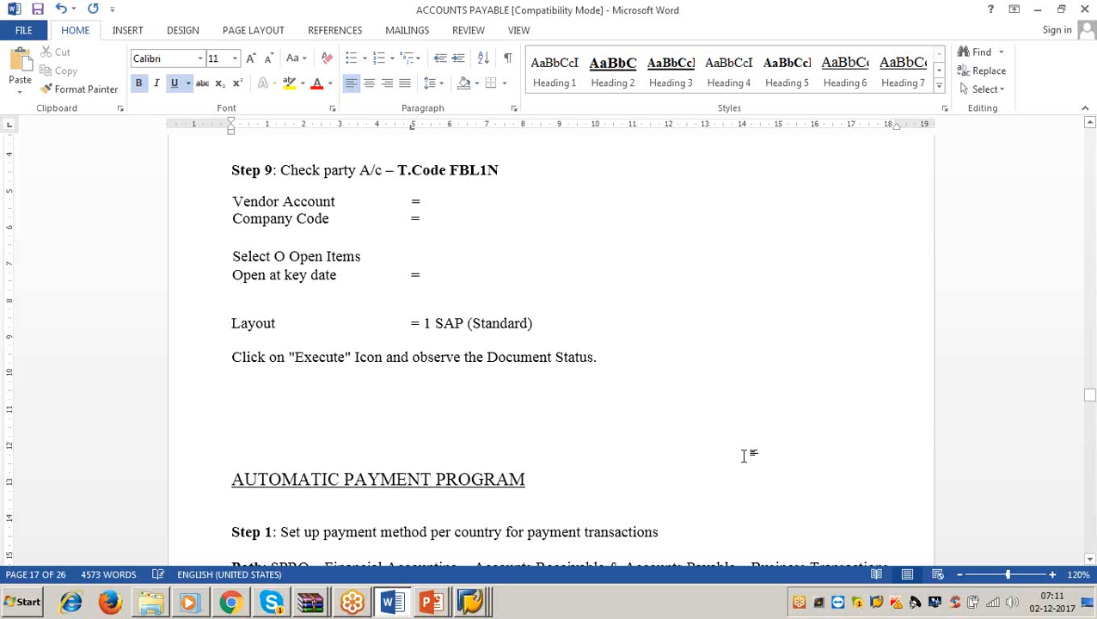
{"action": "left_click", "coordinate": [533, 481]}
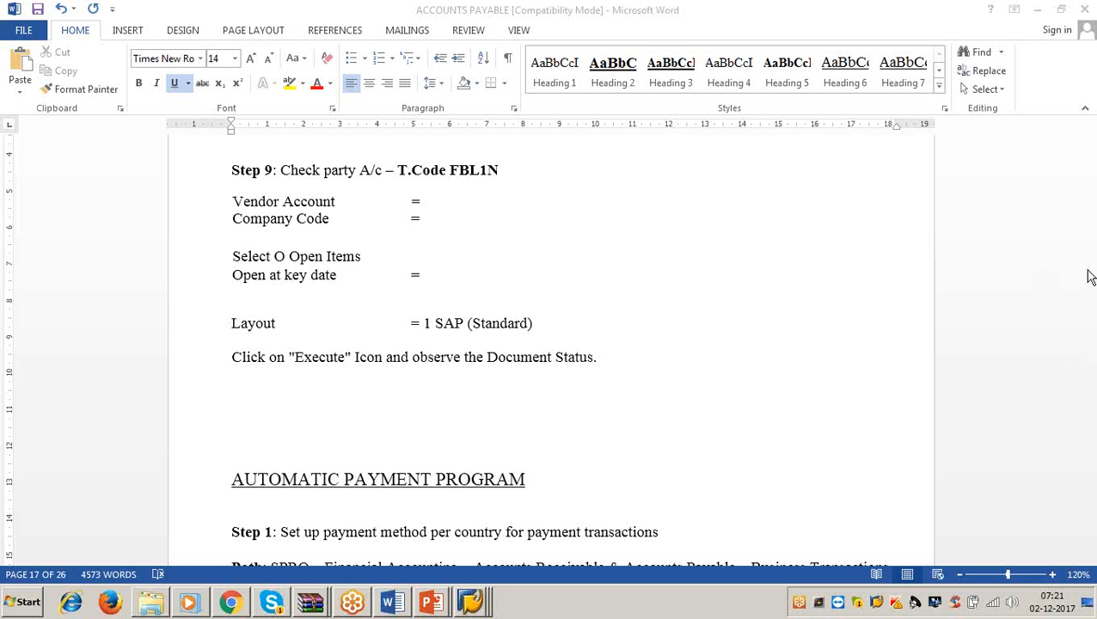
{"action": "left_click", "coordinate": [748, 271]}
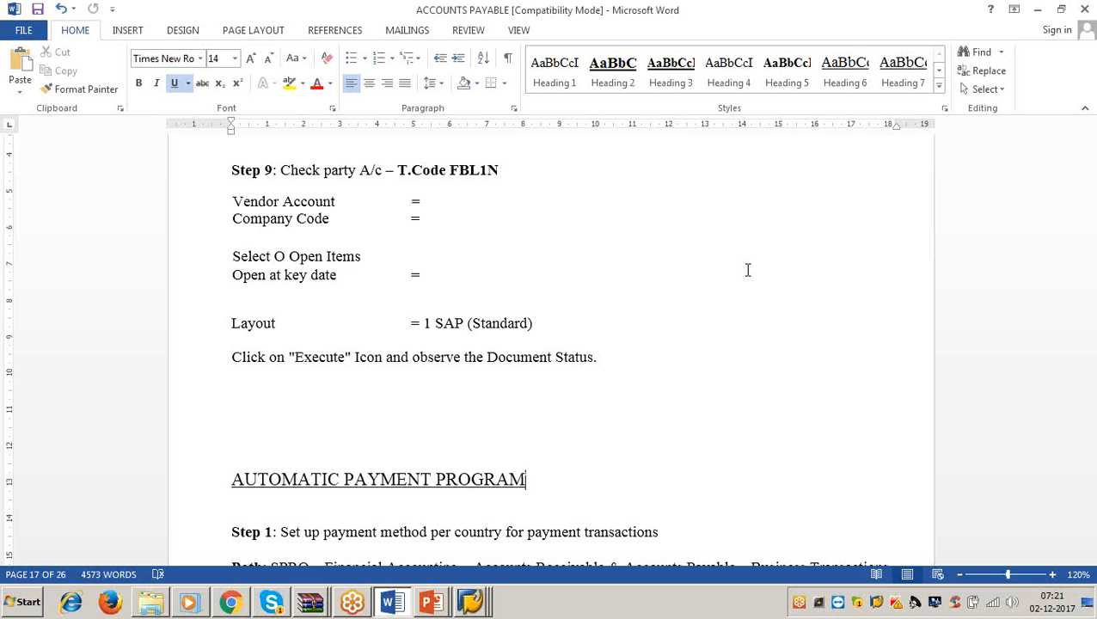
{"action": "left_click", "coordinate": [887, 341]}
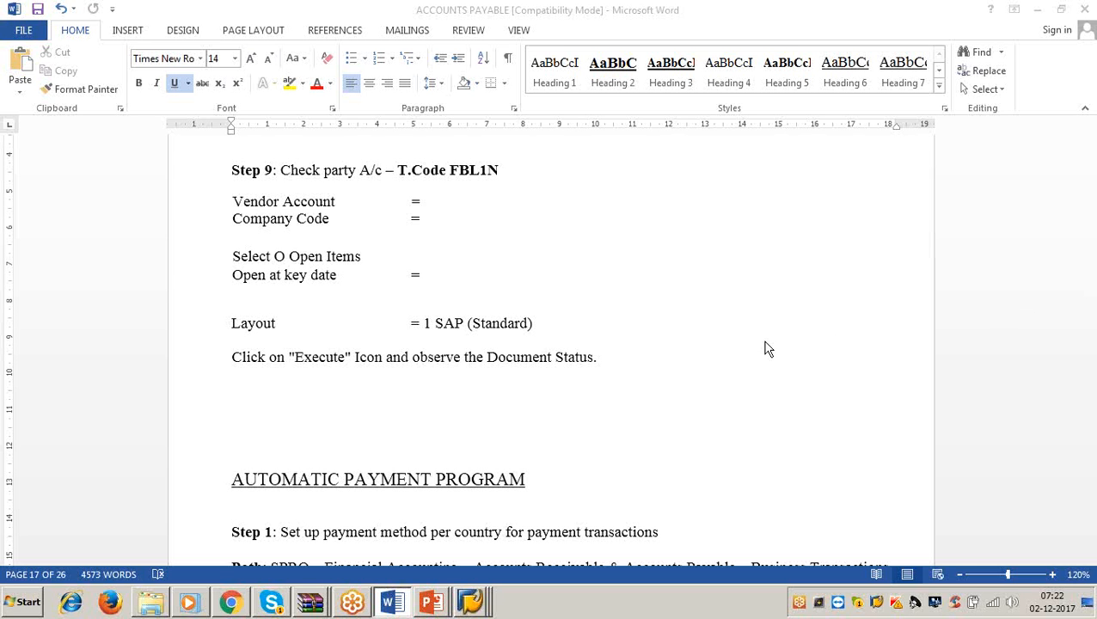
{"action": "left_click", "coordinate": [730, 346]}
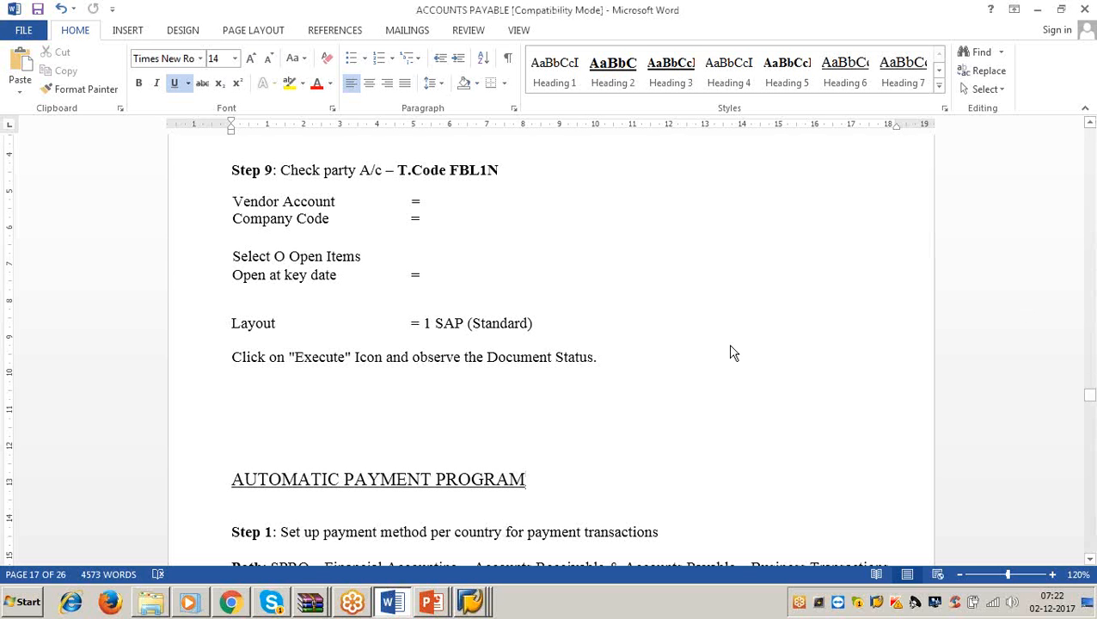
{"action": "left_click", "coordinate": [733, 353]}
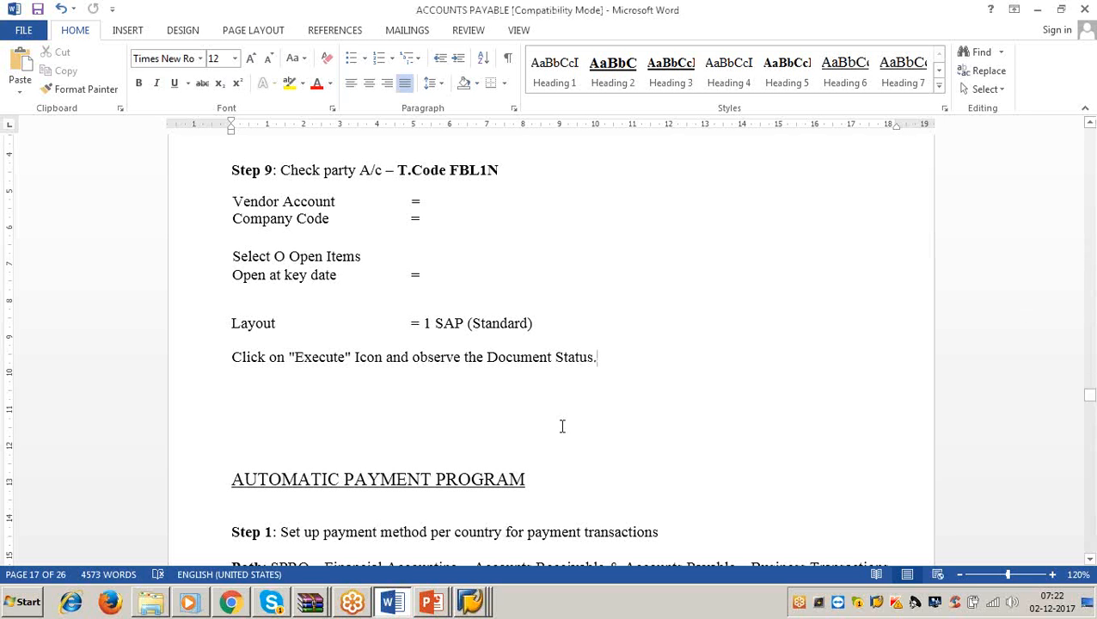
{"action": "scroll", "coordinate": [560, 426], "scroll_direction": "down", "scroll_amount": 3}
{"action": "left_click", "coordinate": [533, 249]}
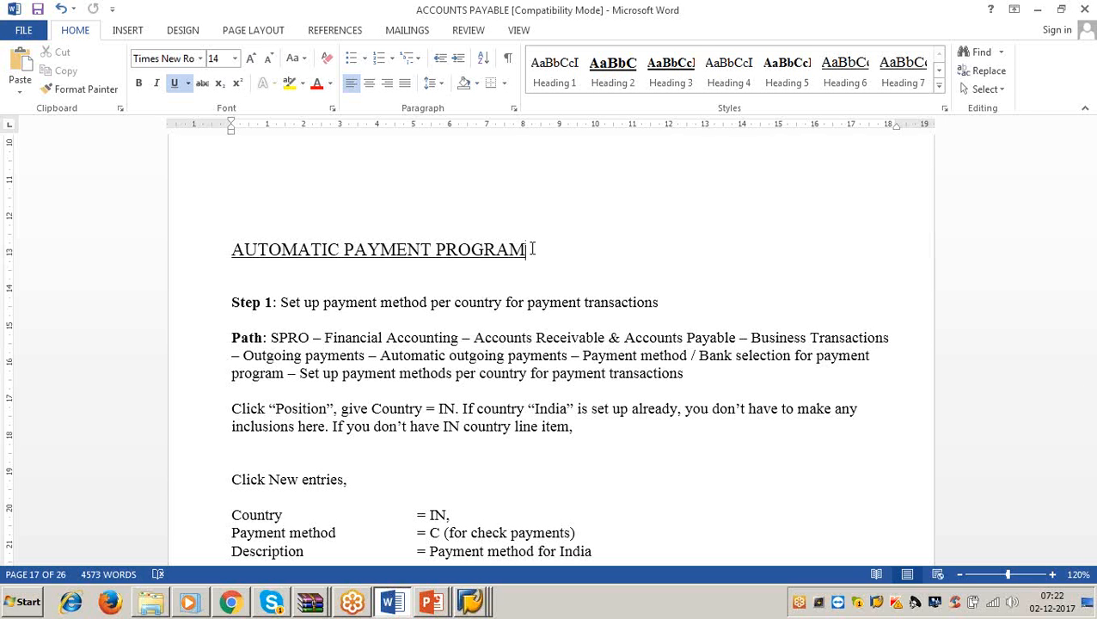
Step: Minimize Word and the SAP Vendor Line Item Display selection screen, and close the remaining SAP sessions including the SAP Logon 710 window
{"action": "left_click", "coordinate": [1042, 12]}
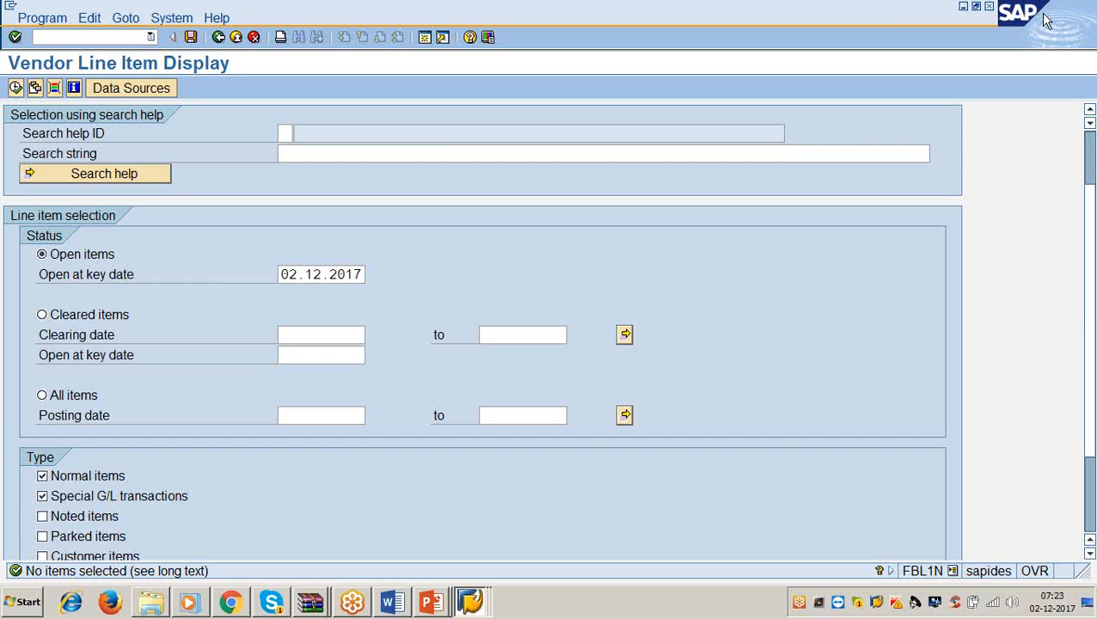
{"action": "left_click", "coordinate": [964, 7]}
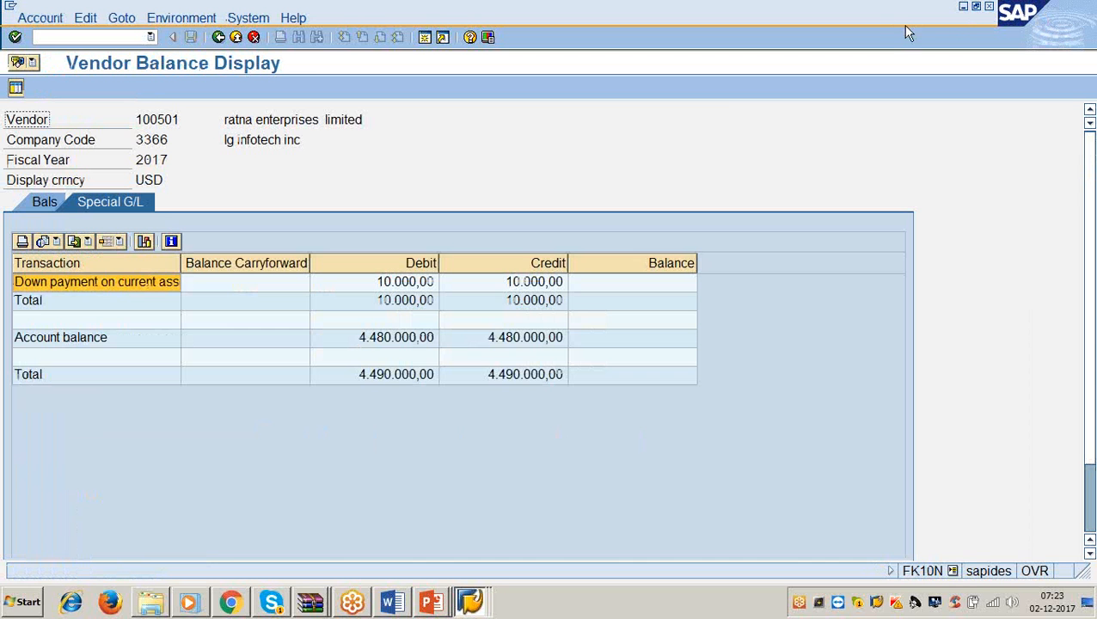
{"action": "left_click", "coordinate": [989, 7]}
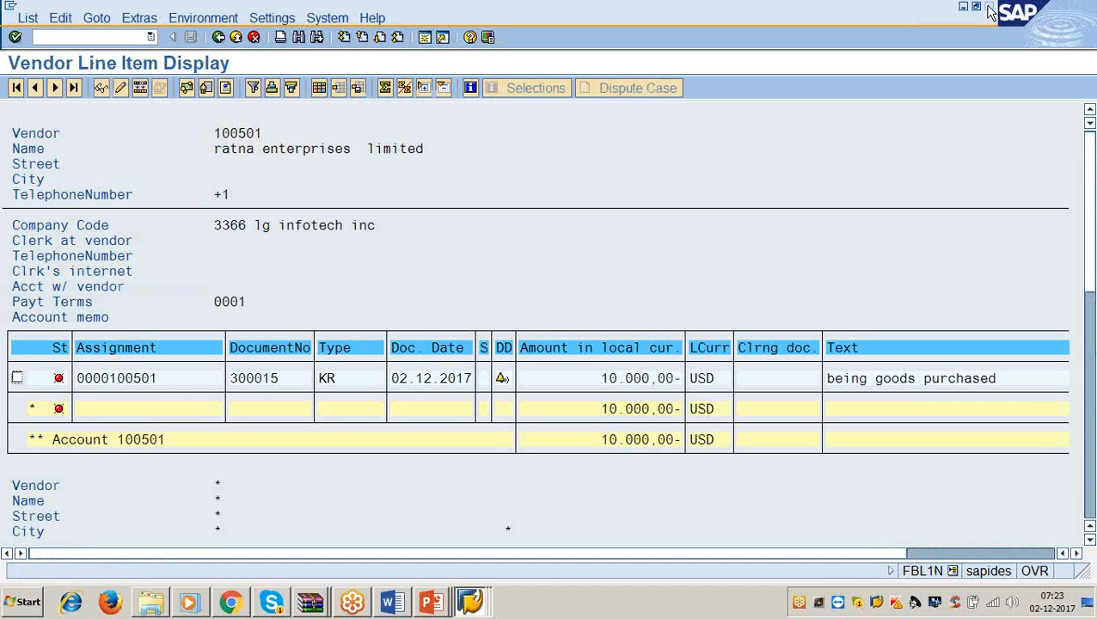
{"action": "left_click", "coordinate": [989, 8]}
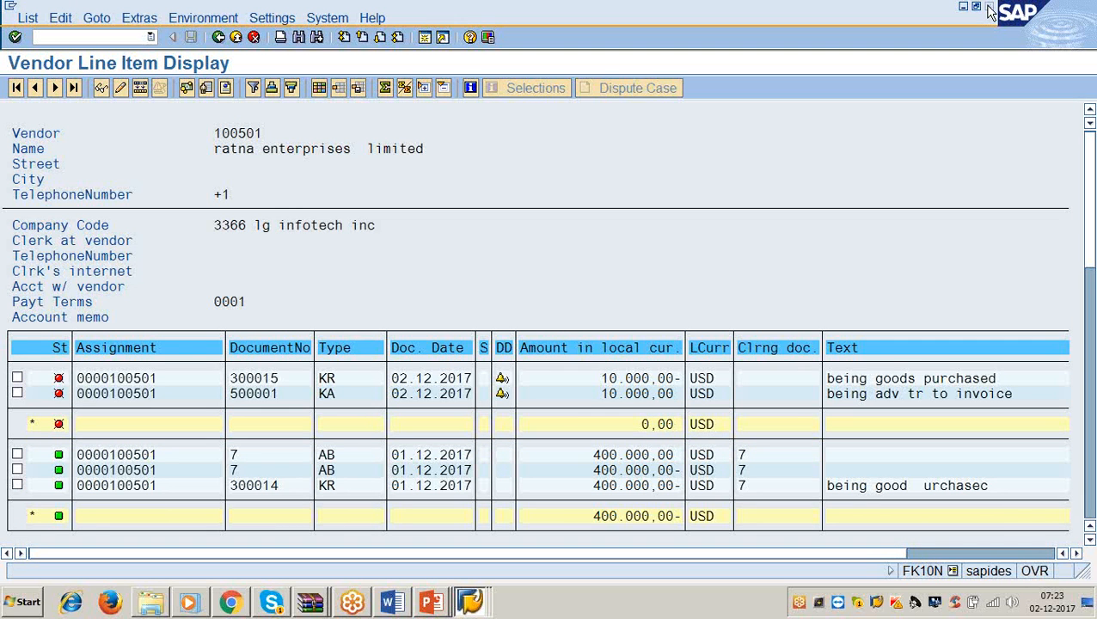
{"action": "left_click", "coordinate": [989, 9]}
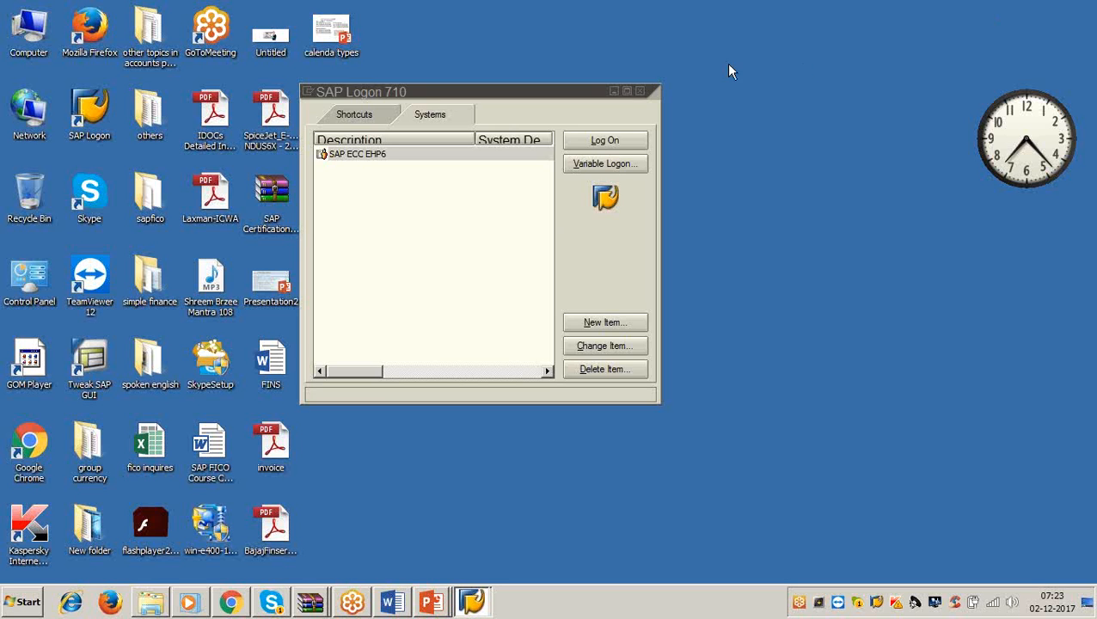
{"action": "left_click", "coordinate": [644, 89]}
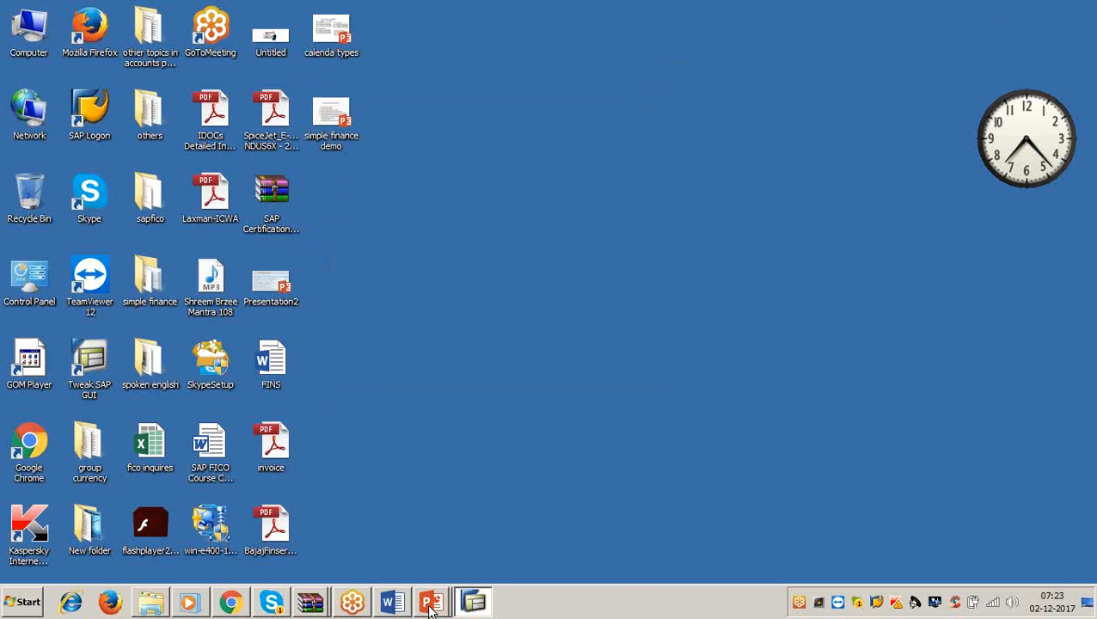
Step: Close the SPECIAL BUSINESS TRANSACTIONS and Presentation1 presentations in PowerPoint without saving
{"action": "mouse_move", "coordinate": [430, 602]}
{"action": "left_click", "coordinate": [419, 550]}
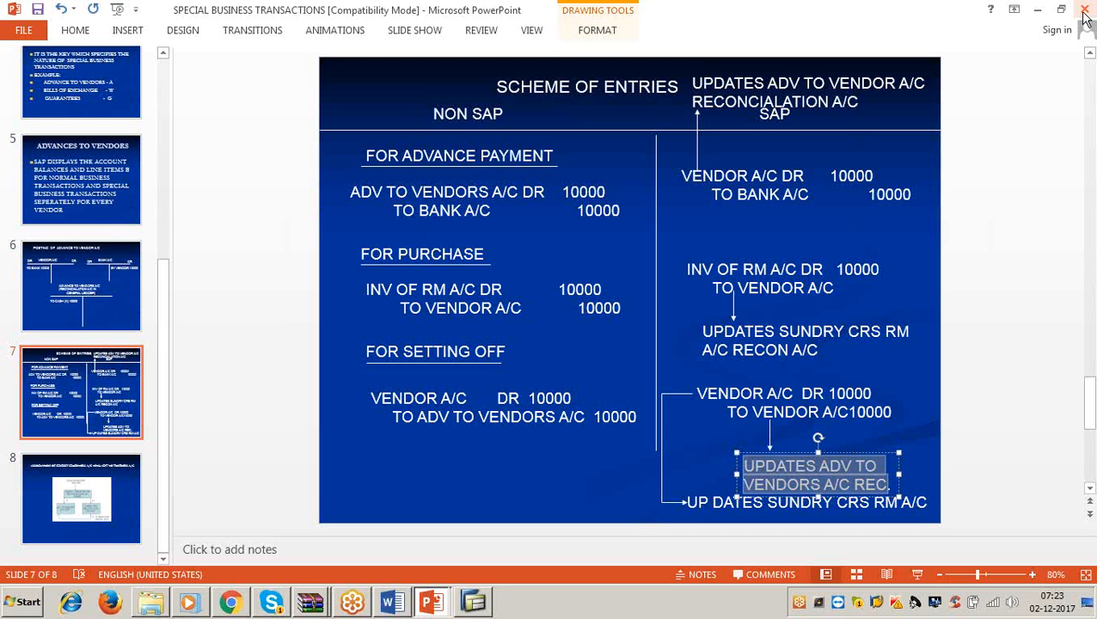
{"action": "left_click", "coordinate": [1086, 9]}
{"action": "left_click", "coordinate": [545, 329]}
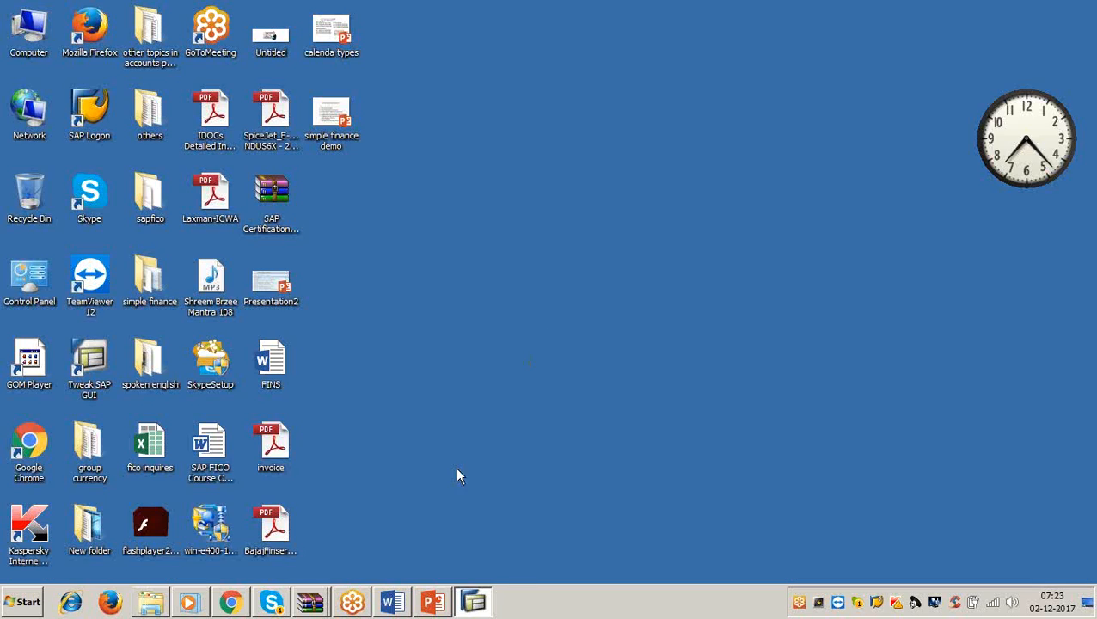
{"action": "mouse_move", "coordinate": [431, 602]}
{"action": "left_click", "coordinate": [428, 565]}
{"action": "left_click", "coordinate": [1085, 8]}
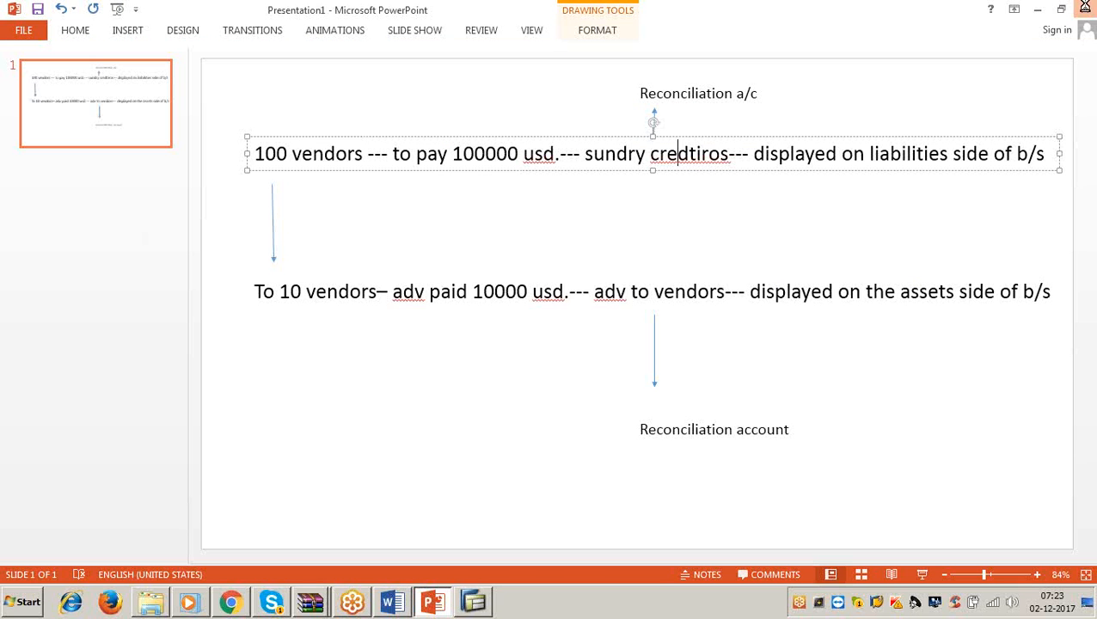
{"action": "left_click", "coordinate": [549, 334]}
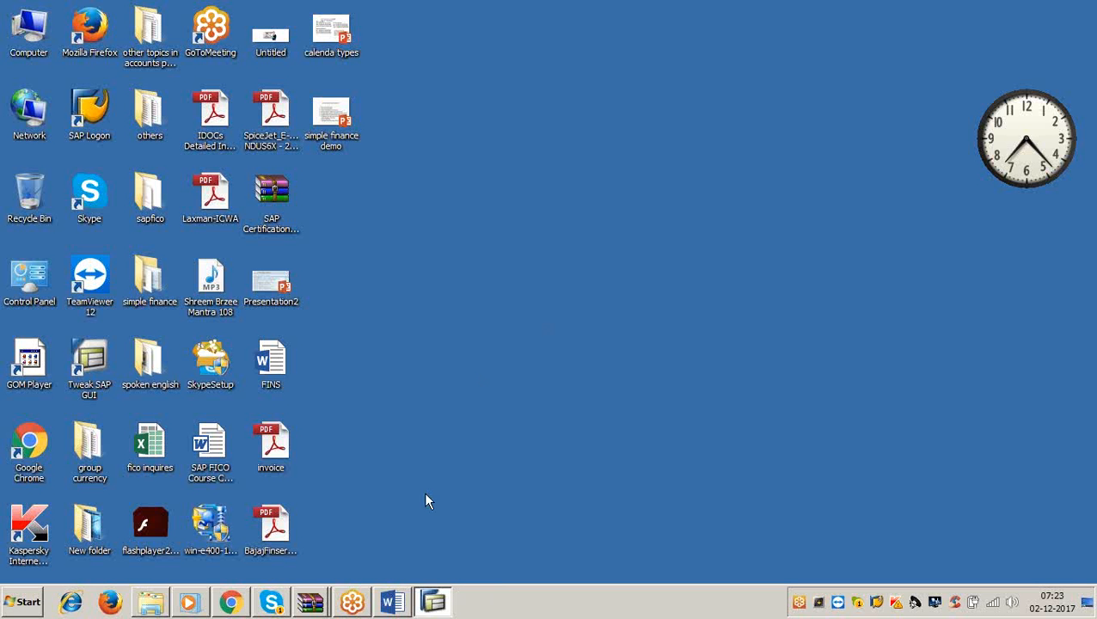
Step: Open the AUTOMATIC PAYMENT PROGRAM presentation from the accounts payable.rar archive and highlight the opening text about printing checks and payment advices
{"action": "mouse_move", "coordinate": [314, 606]}
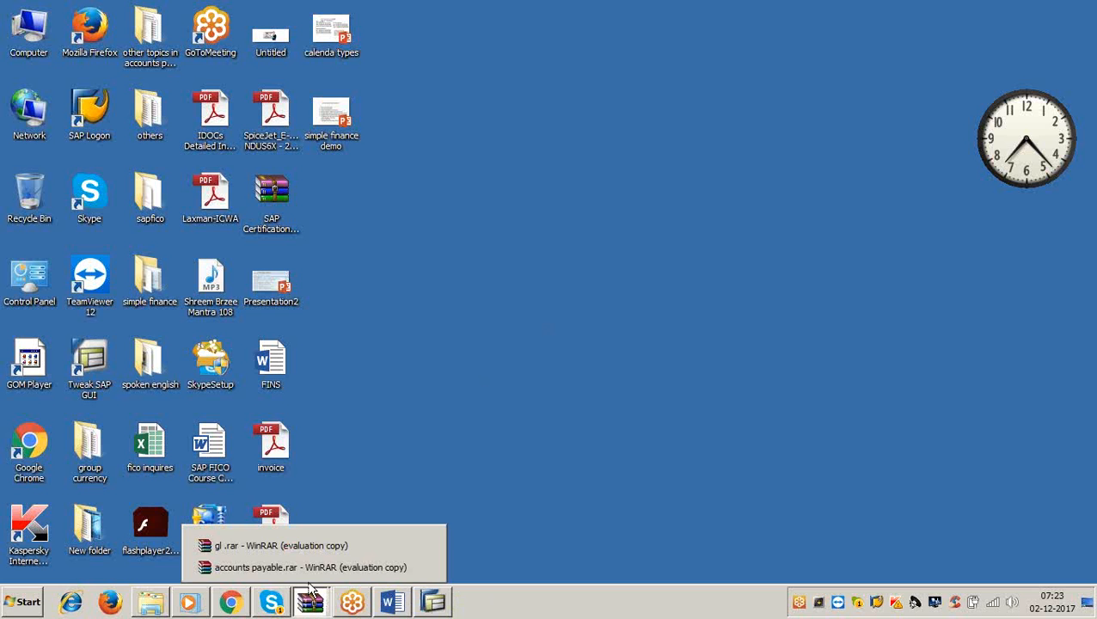
{"action": "left_click", "coordinate": [368, 566]}
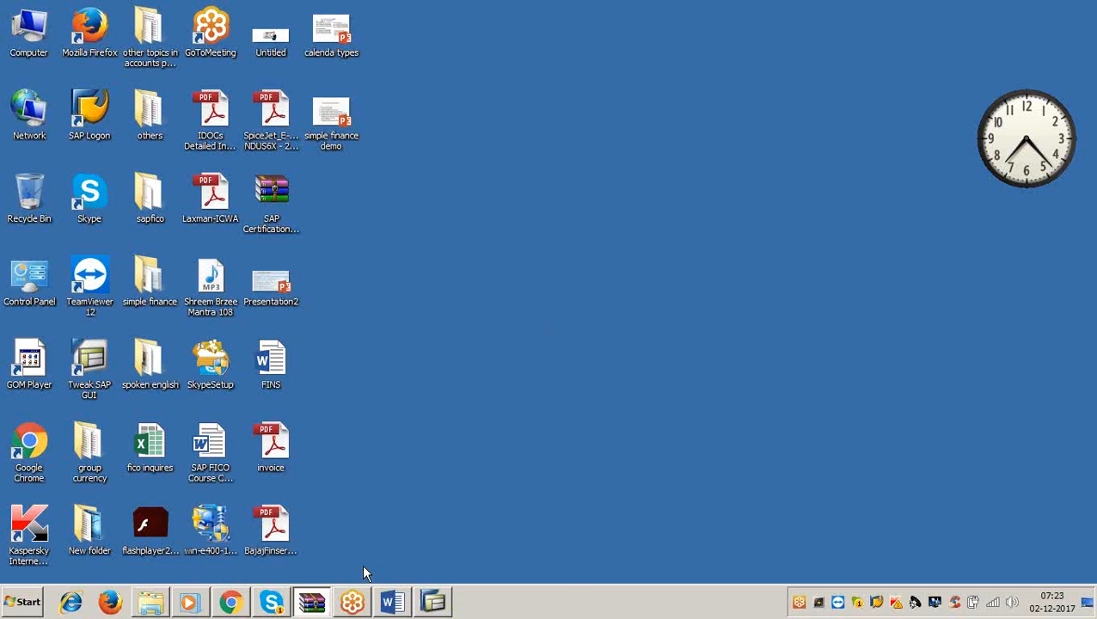
{"action": "double_click", "coordinate": [53, 172]}
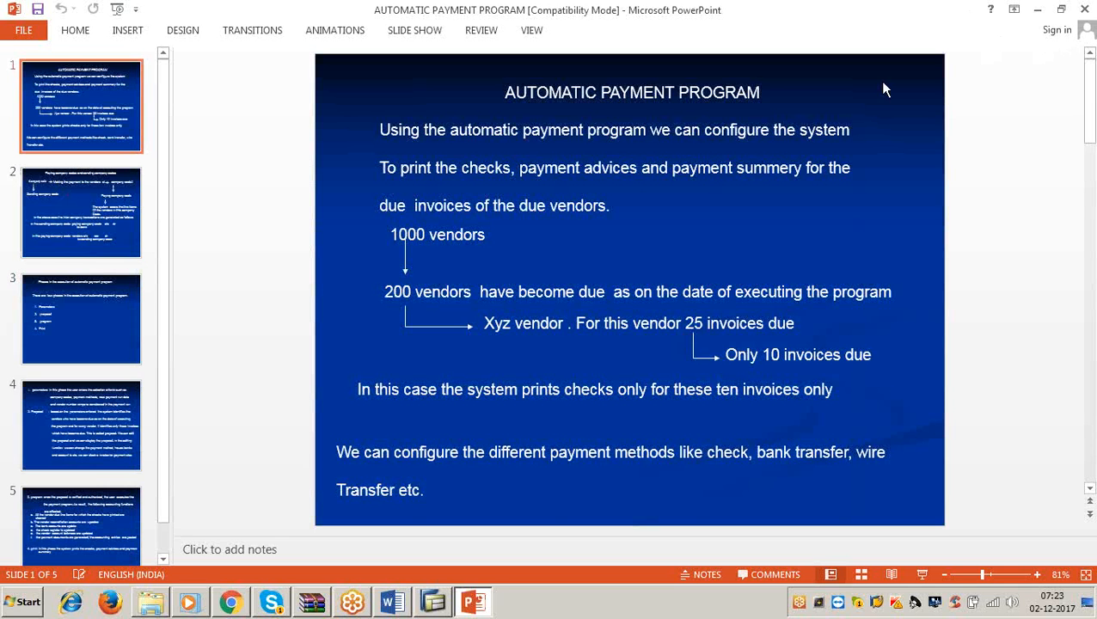
{"action": "left_click", "coordinate": [512, 130]}
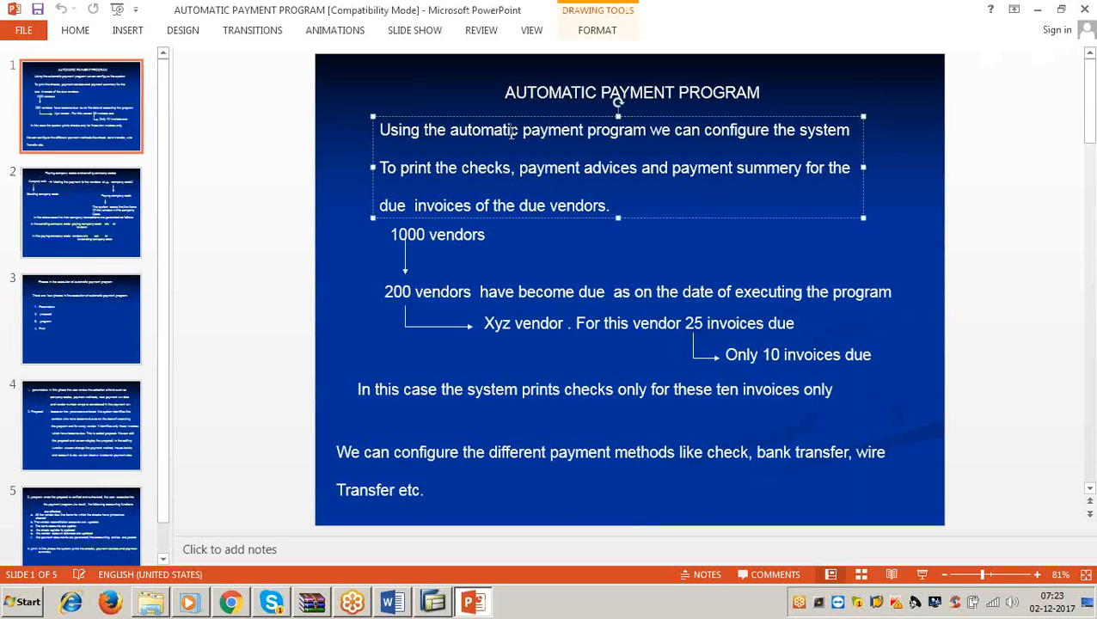
{"action": "left_click_drag", "start_coordinate": [555, 131], "coordinate": [790, 182]}
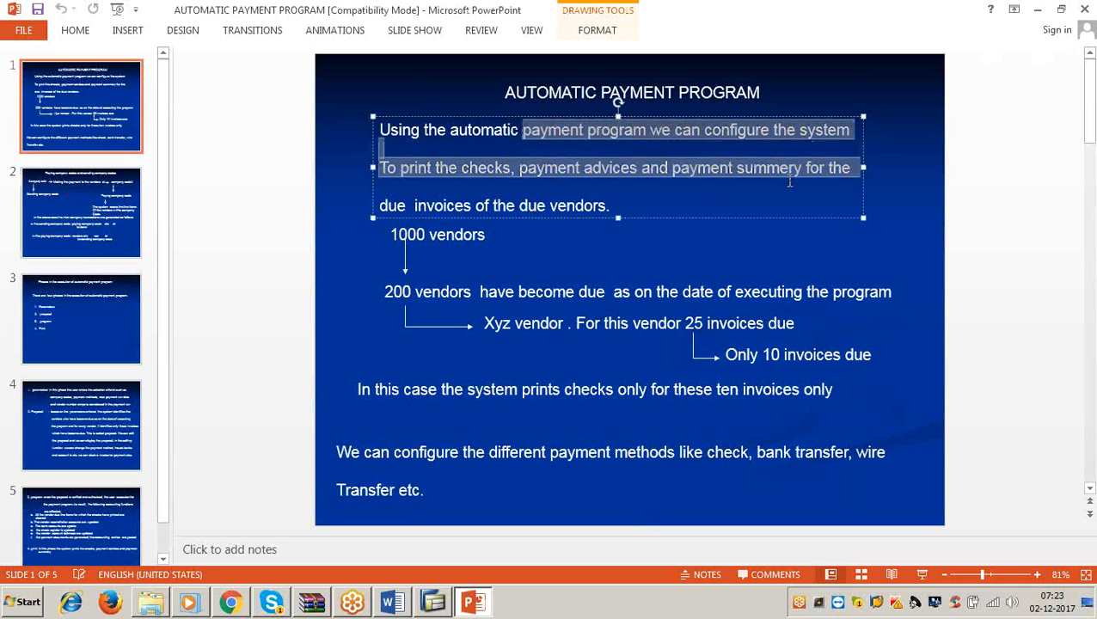
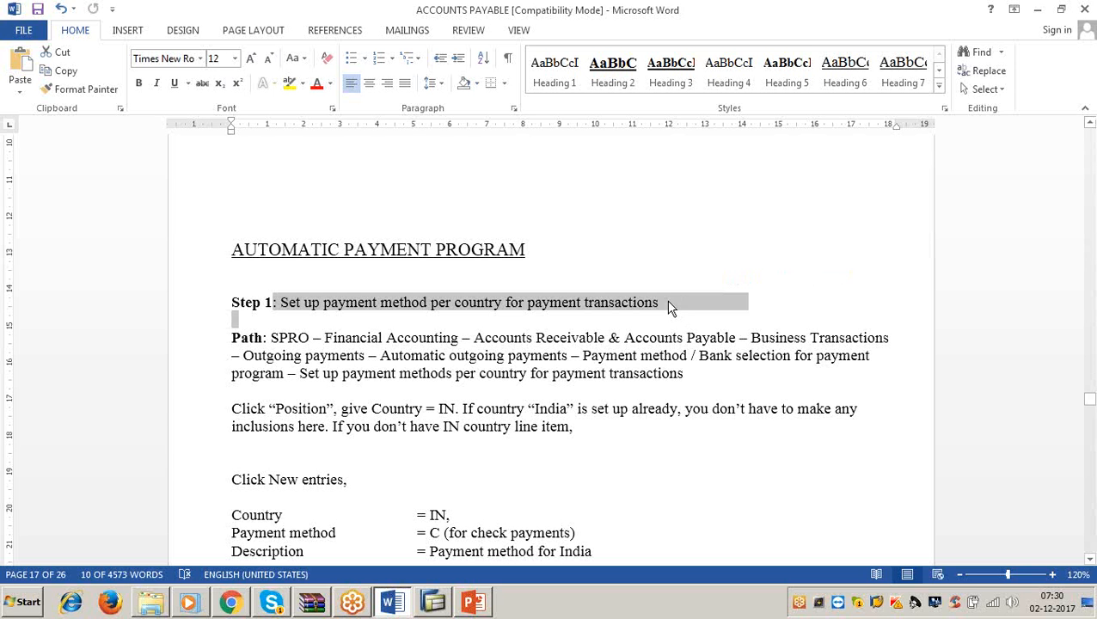
Step: Highlight the Step 1 line about setting up the payment method per country, and minimize the Word and WinRAR windows
{"action": "left_click", "coordinate": [671, 306]}
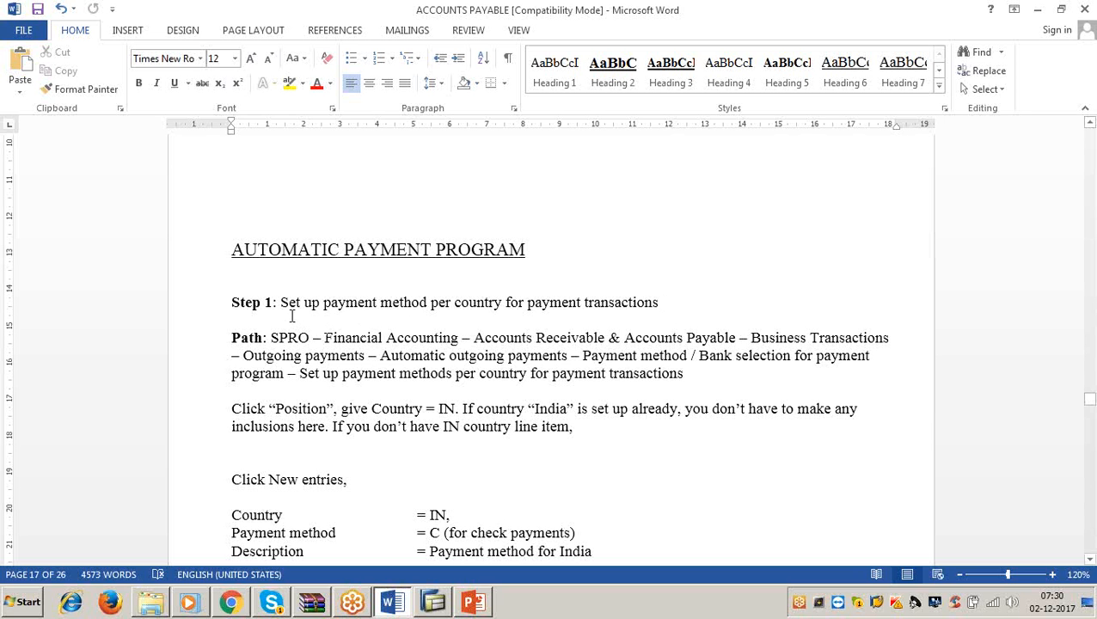
{"action": "left_click_drag", "start_coordinate": [275, 302], "coordinate": [705, 299]}
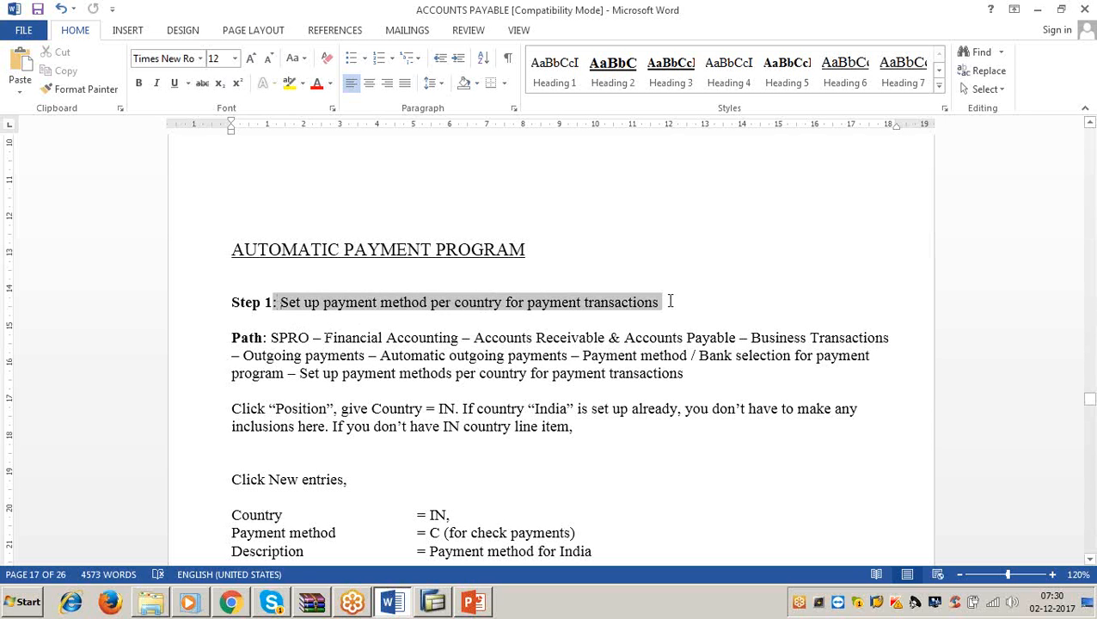
{"action": "left_click", "coordinate": [1036, 10]}
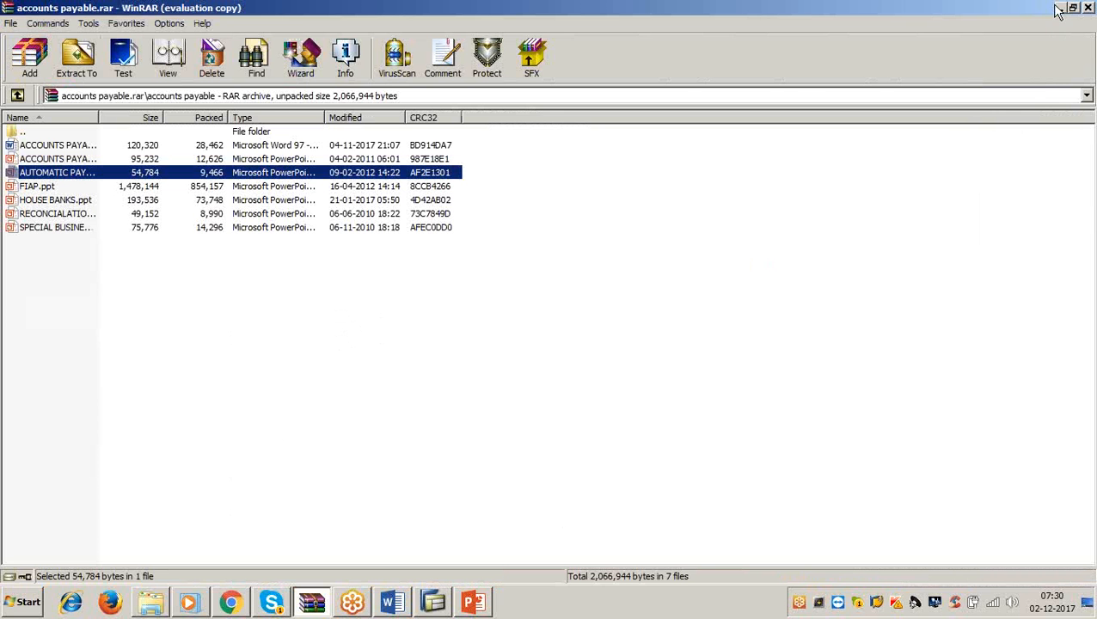
{"action": "left_click", "coordinate": [1053, 7]}
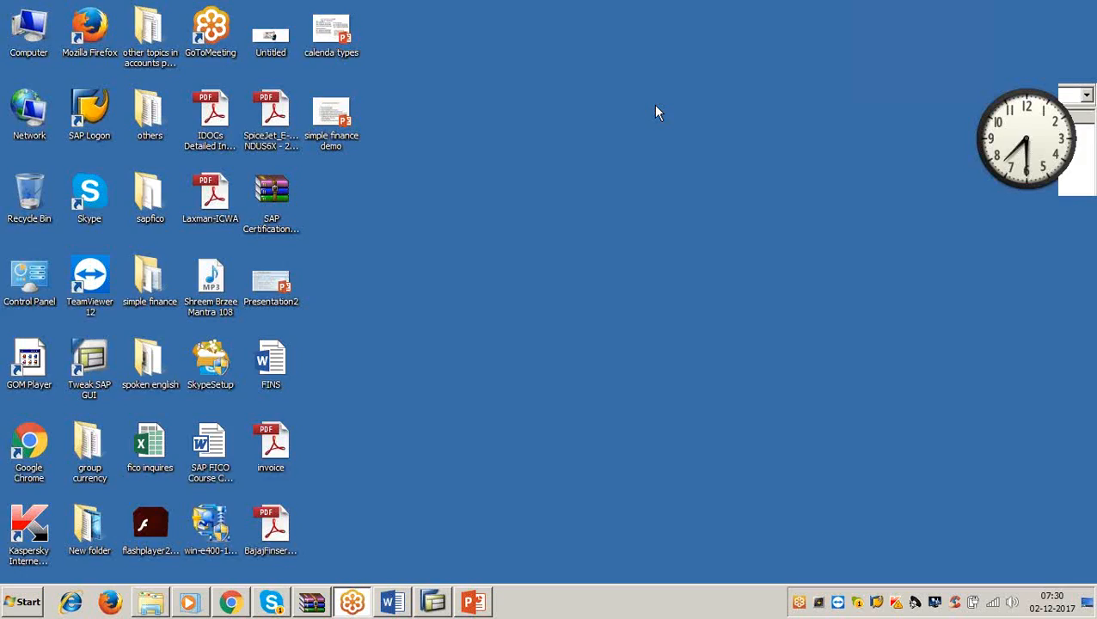
Step: Switch to the SAP session and open the SAP Reference IMG through transaction /nspro
{"action": "left_click", "coordinate": [434, 602]}
{"action": "left_click", "coordinate": [106, 31]}
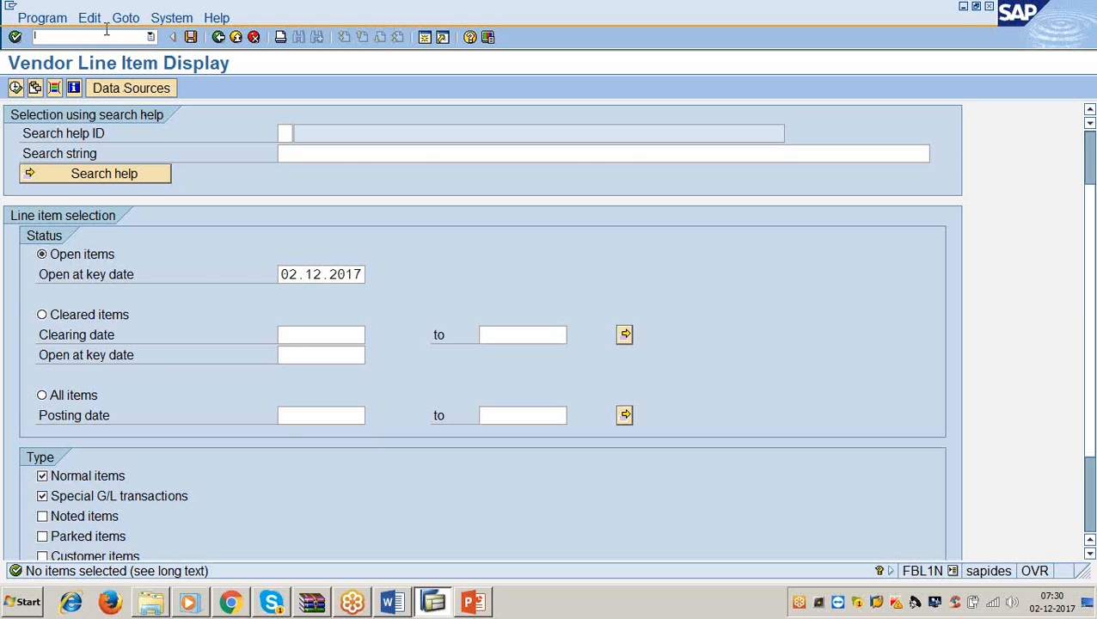
{"action": "type", "text": "/nspro"}
{"action": "key", "text": "Return"}
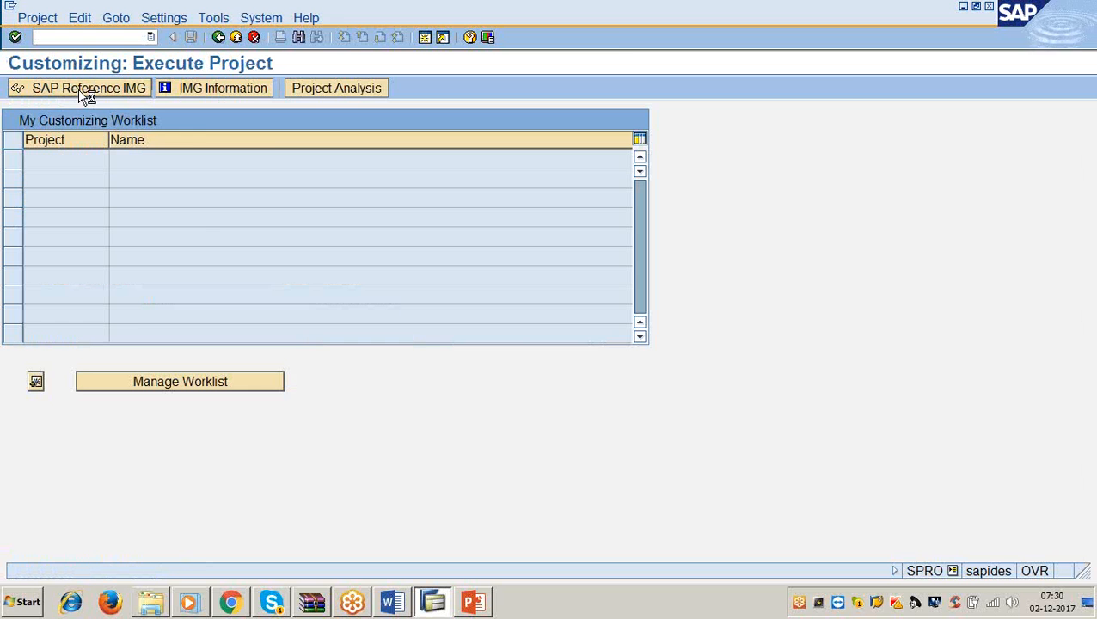
{"action": "left_click", "coordinate": [86, 90]}
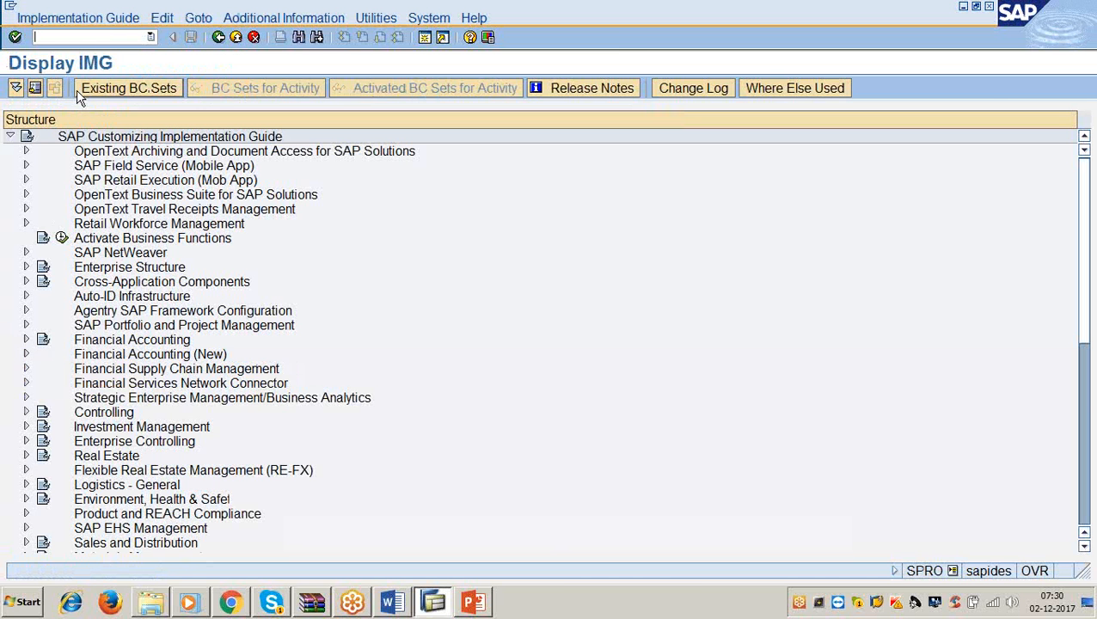
Step: Expand the IMG through Financial Accounting, Accounts Receivable and Accounts Payable, Business Transactions, Outgoing Payments and Automatic Outgoing Payments to Payment Method/Bank Selection for Payment Program
{"action": "left_click", "coordinate": [26, 341]}
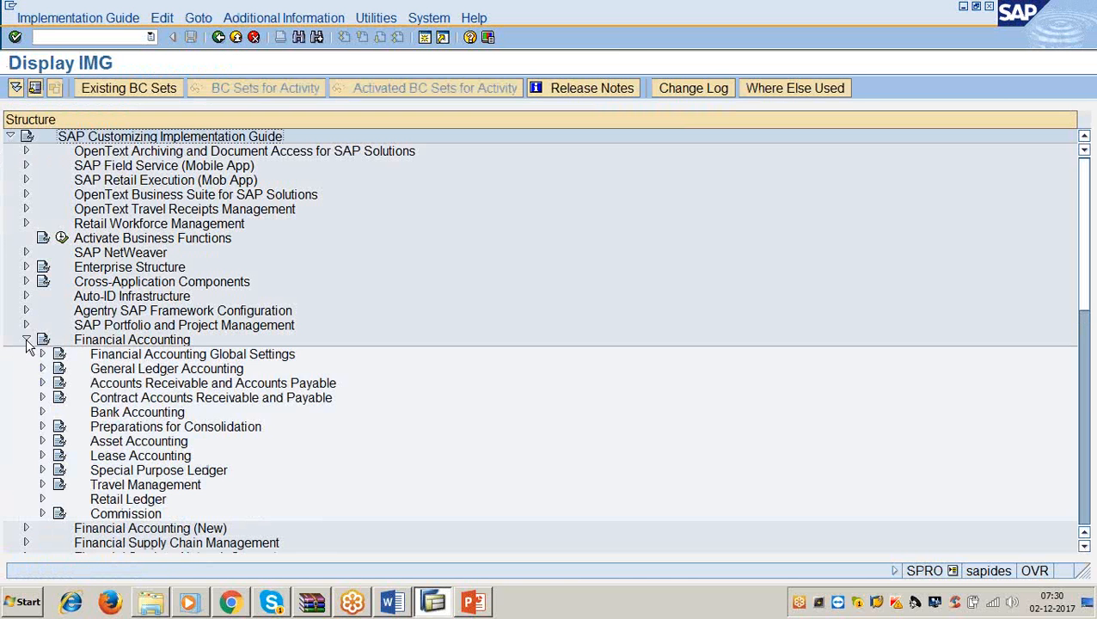
{"action": "left_click", "coordinate": [44, 384]}
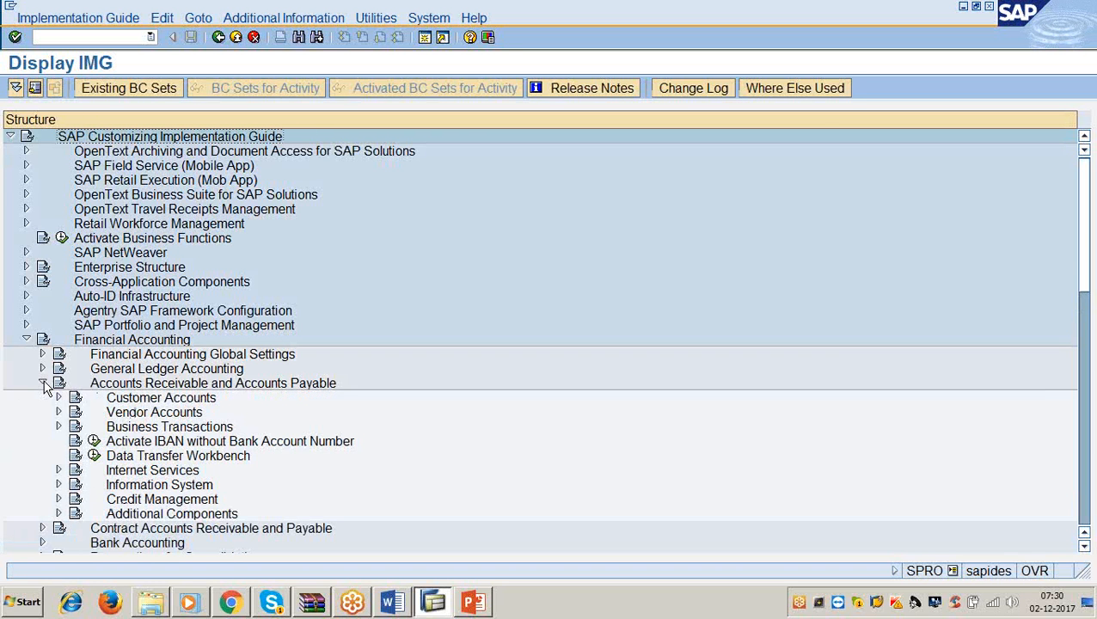
{"action": "left_click", "coordinate": [58, 427]}
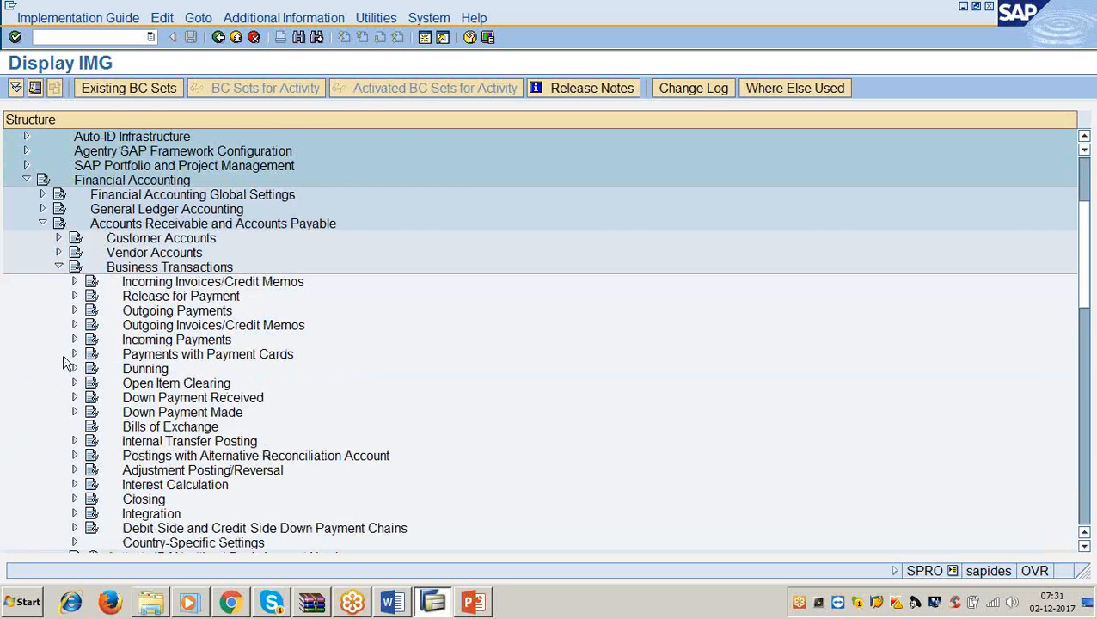
{"action": "left_click", "coordinate": [74, 311]}
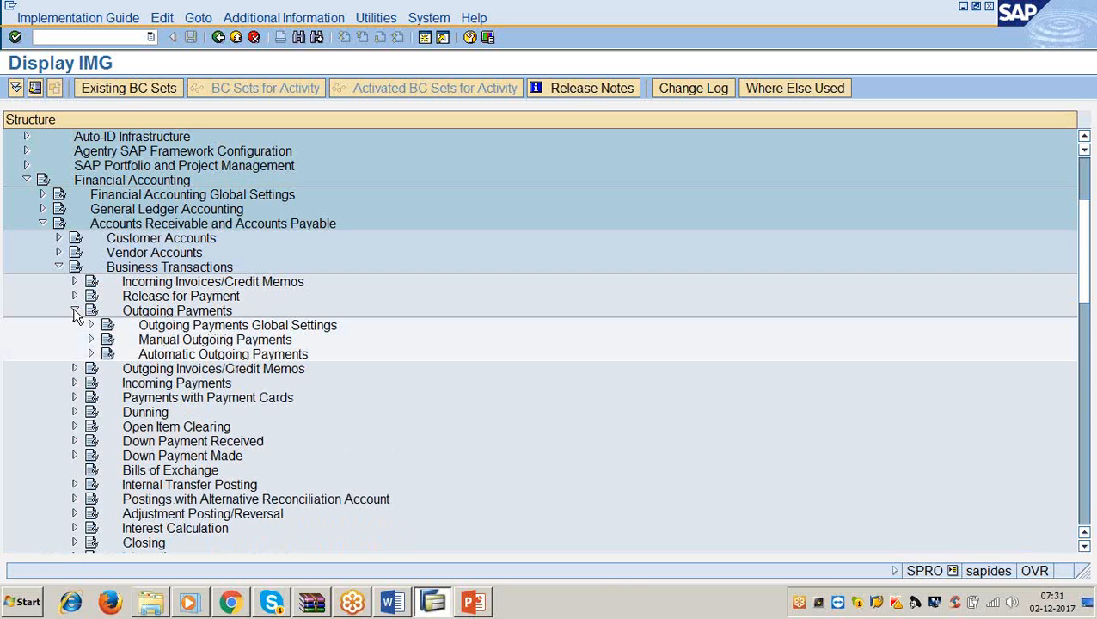
{"action": "left_click", "coordinate": [91, 355]}
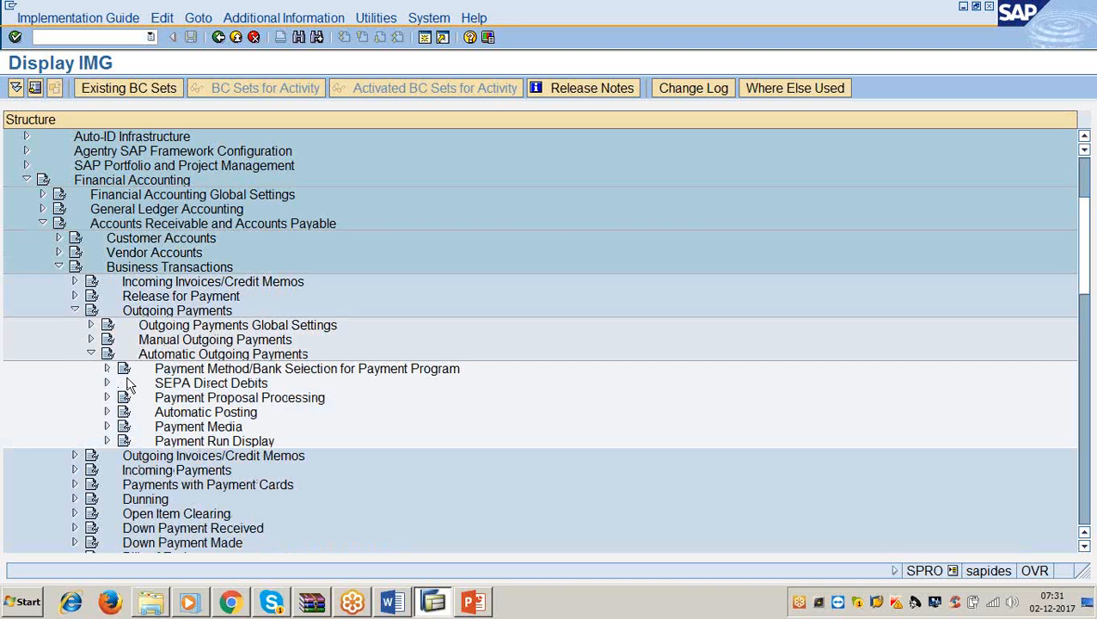
{"action": "left_click", "coordinate": [158, 372]}
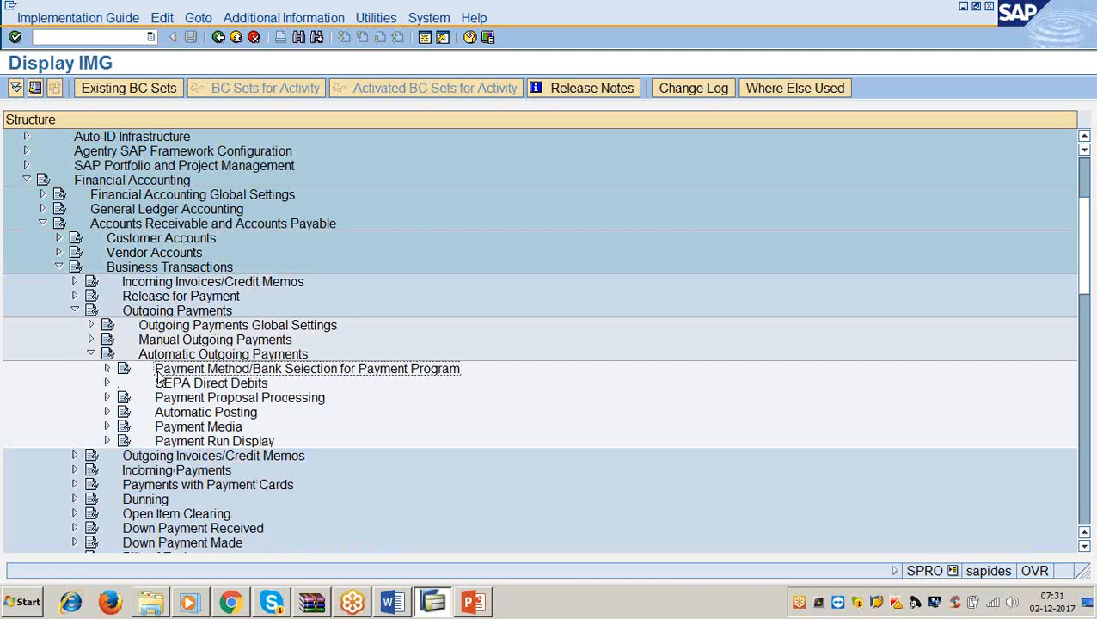
{"action": "left_click", "coordinate": [108, 369]}
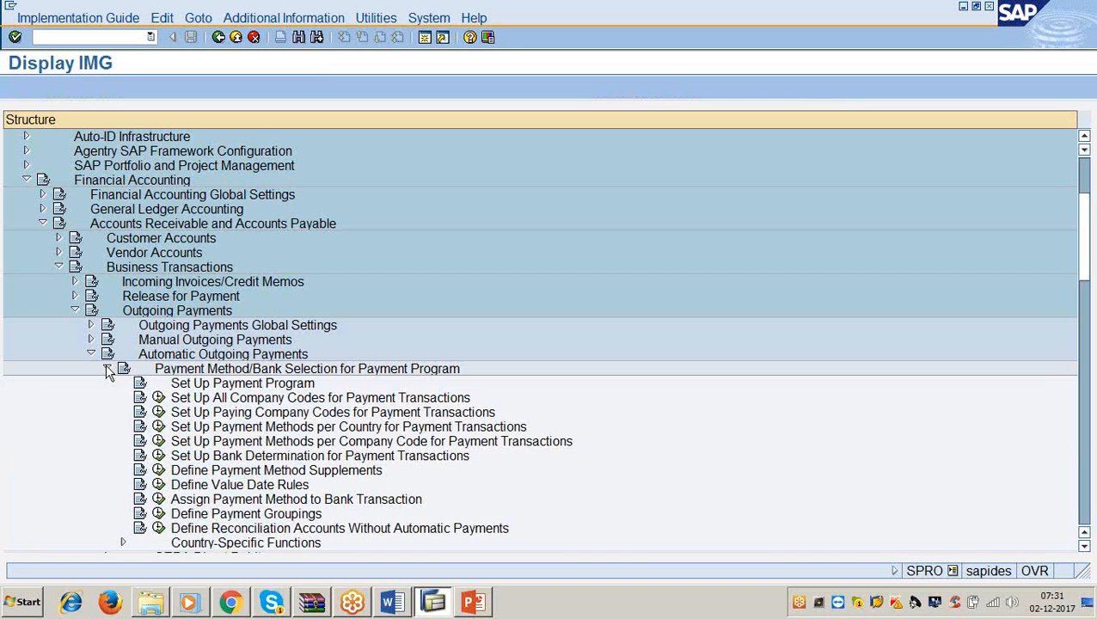
Step: Open the Set Up Payment Methods per Country for Payment Transactions activity
{"action": "left_click", "coordinate": [261, 443]}
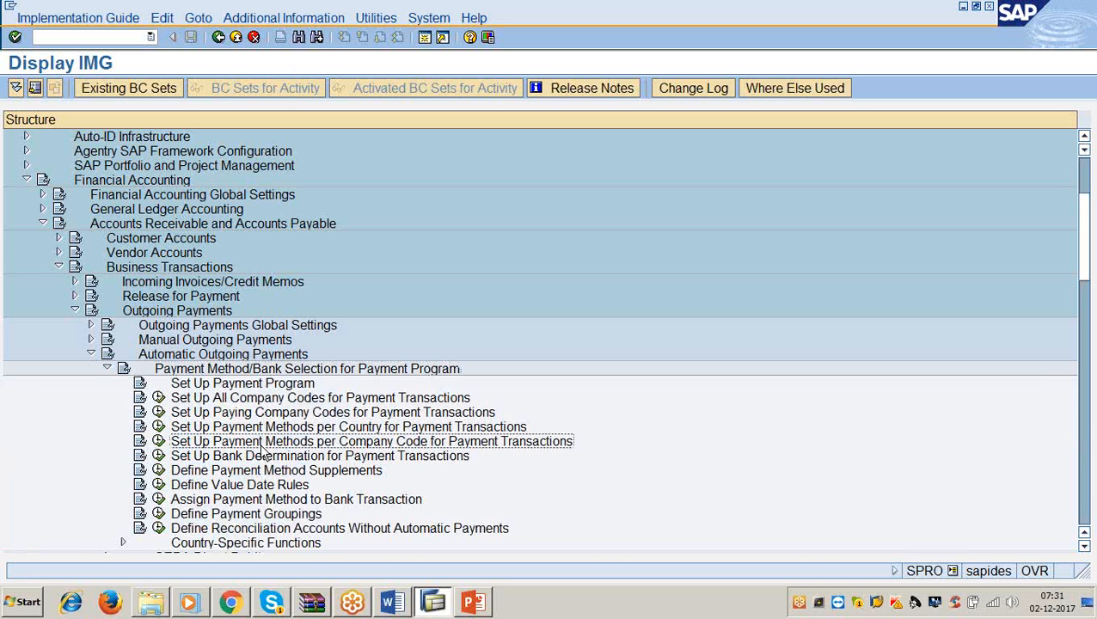
{"action": "left_click", "coordinate": [264, 427]}
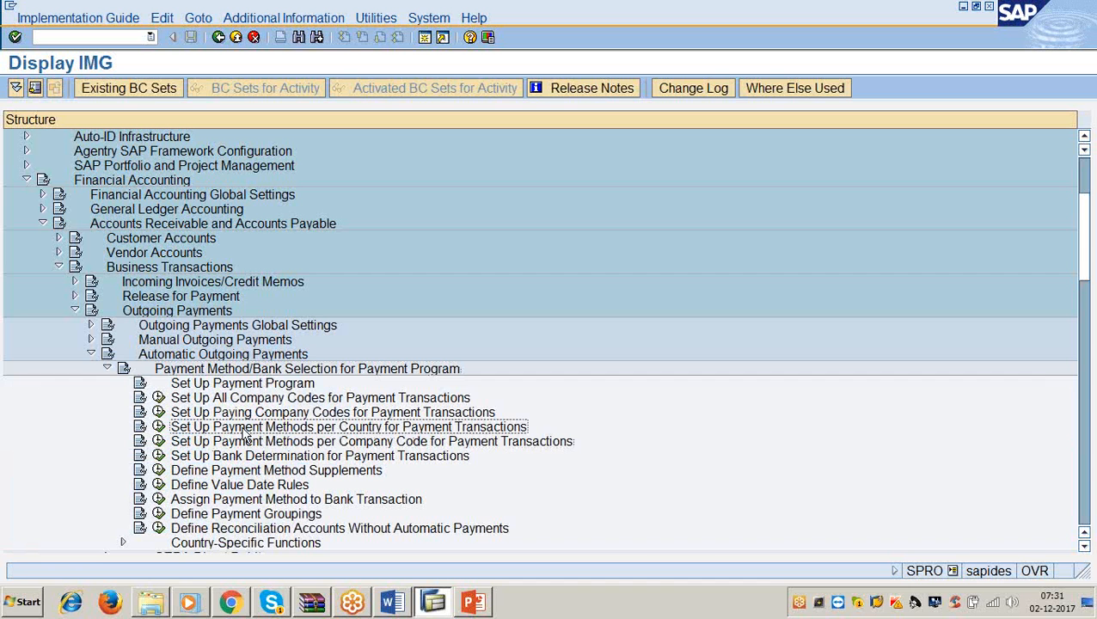
{"action": "left_click", "coordinate": [158, 427]}
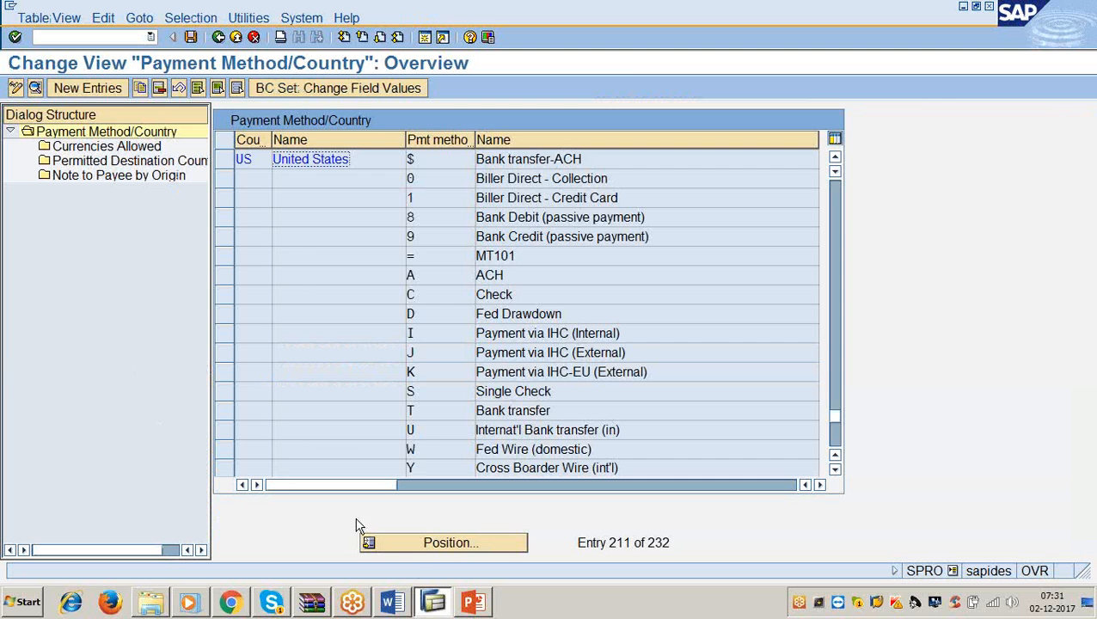
Step: Switch to the ACCOUNTS PAYABLE Word document, read the Step 1 instruction on positioning to the country, and return to SAP
{"action": "left_click", "coordinate": [403, 604]}
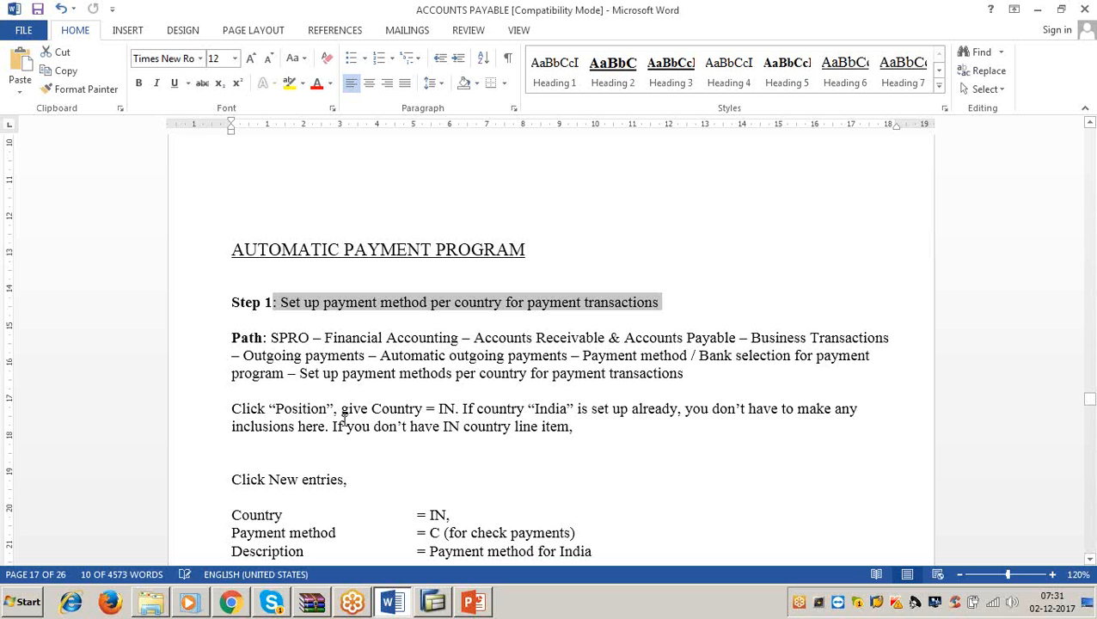
{"action": "scroll", "coordinate": [344, 419], "scroll_direction": "down", "scroll_amount": 2}
{"action": "left_click", "coordinate": [425, 318]}
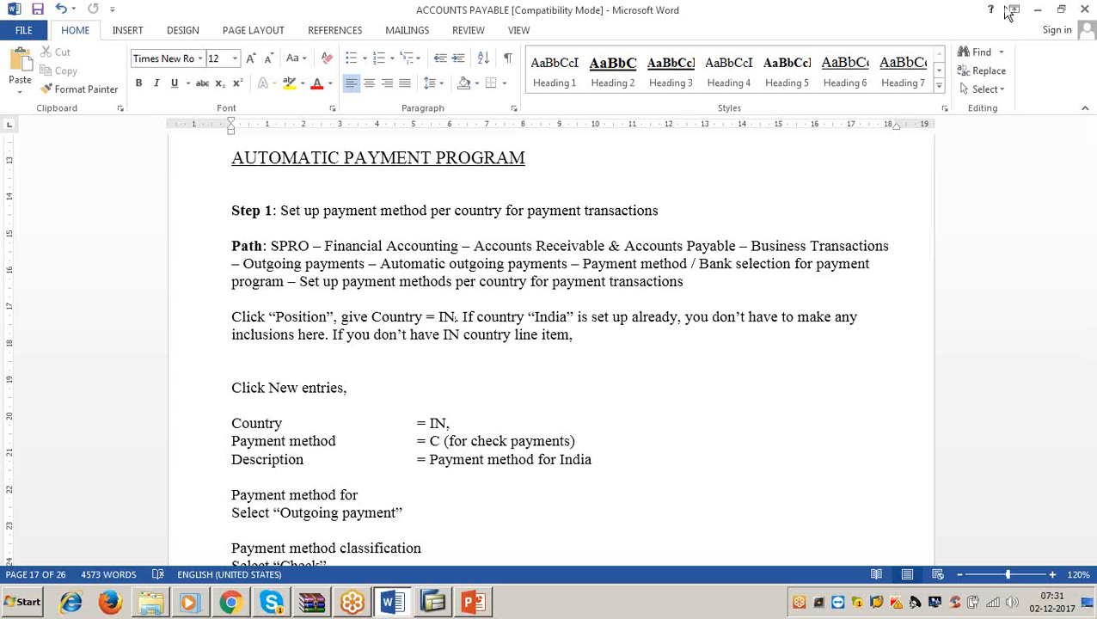
{"action": "left_click", "coordinate": [1039, 10]}
Step: Position the Payment Method/Country list at country US
{"action": "left_click", "coordinate": [437, 548]}
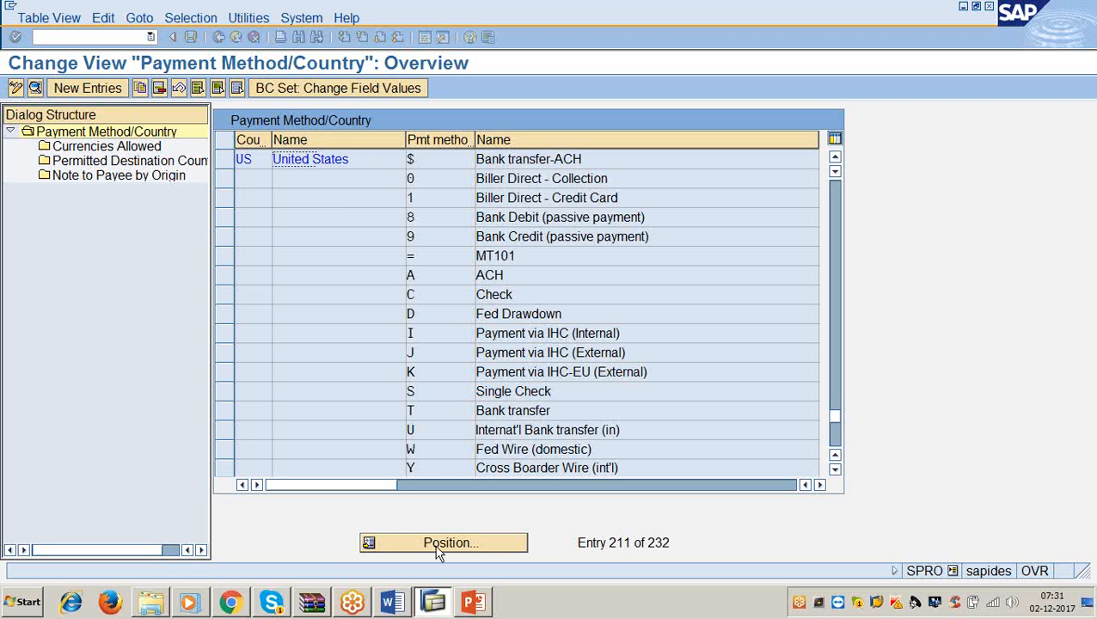
{"action": "type", "text": "us"}
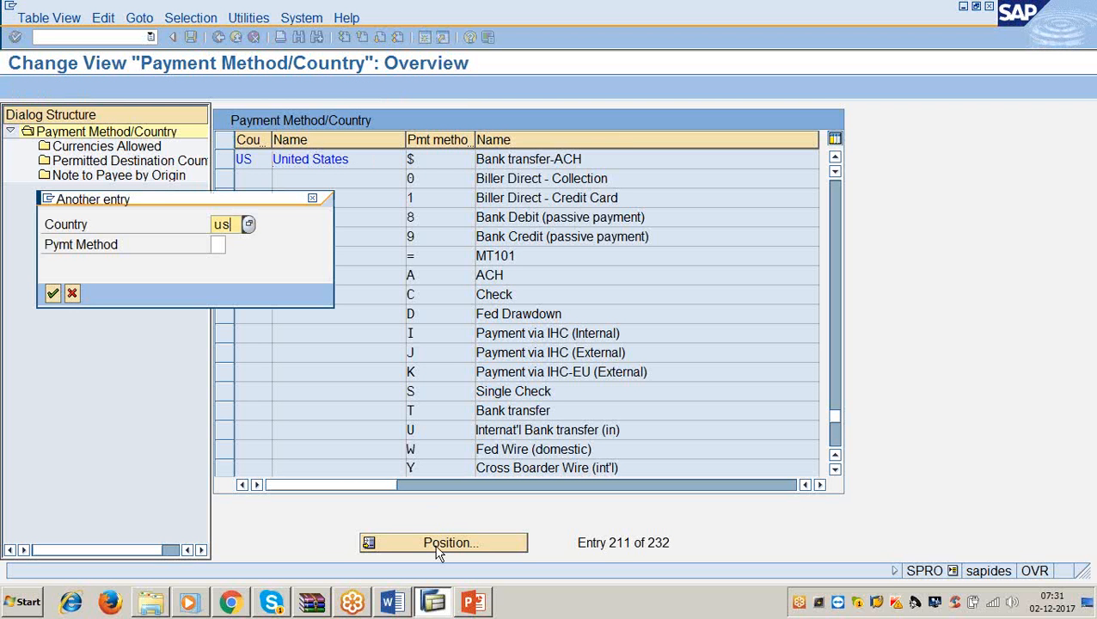
{"action": "key", "text": "Return"}
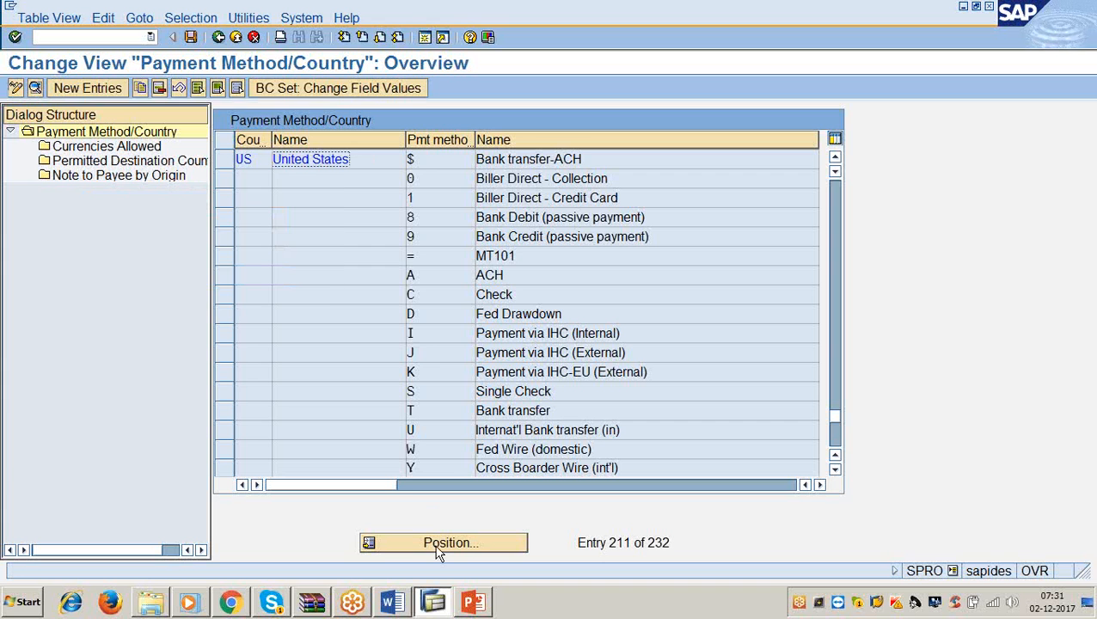
Step: Highlight the Word note about needing no inclusions when the country already exists, and return to SAP
{"action": "left_click", "coordinate": [391, 602]}
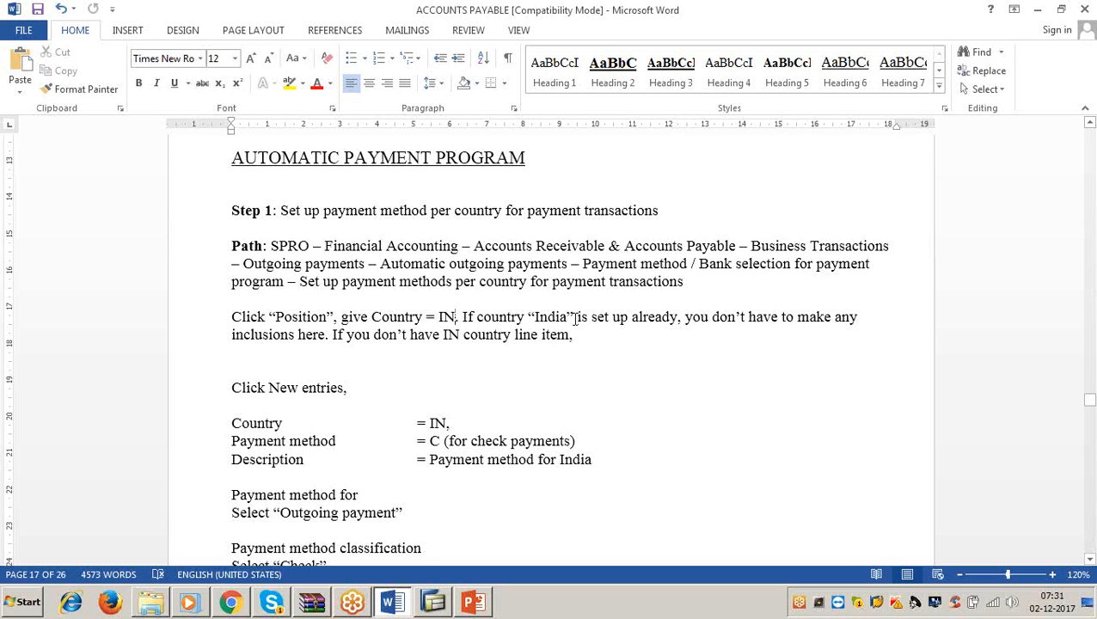
{"action": "left_click_drag", "start_coordinate": [679, 318], "coordinate": [883, 336]}
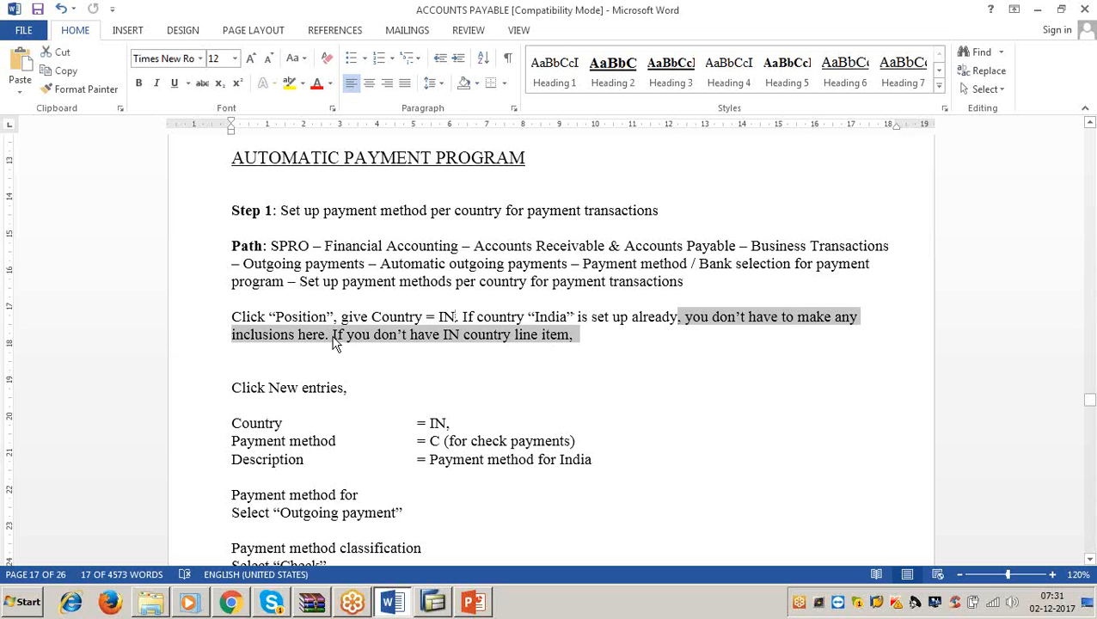
{"action": "left_click", "coordinate": [573, 340]}
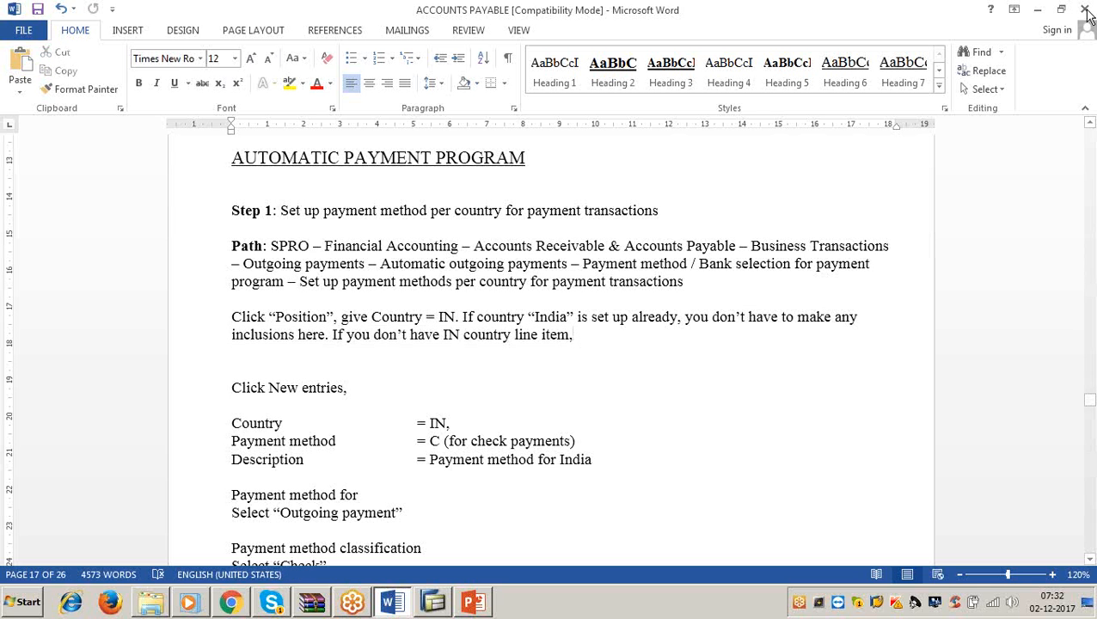
{"action": "left_click", "coordinate": [1040, 10]}
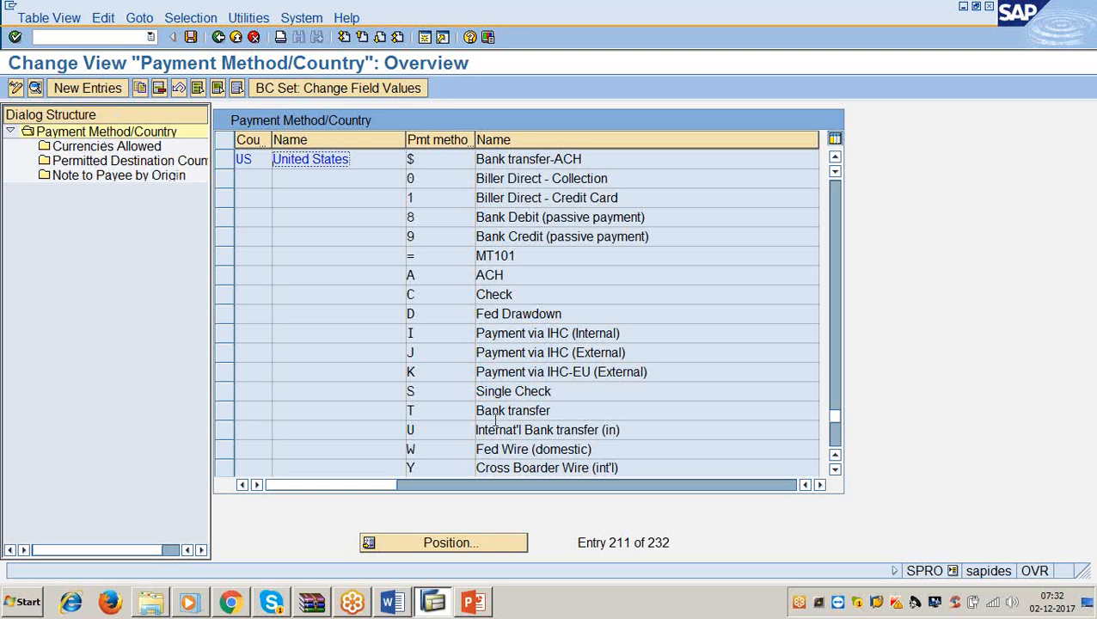
Step: Mark the Check method under United States, and start a new entry with country US and payment method C
{"action": "left_click", "coordinate": [425, 294]}
{"action": "left_click", "coordinate": [222, 297]}
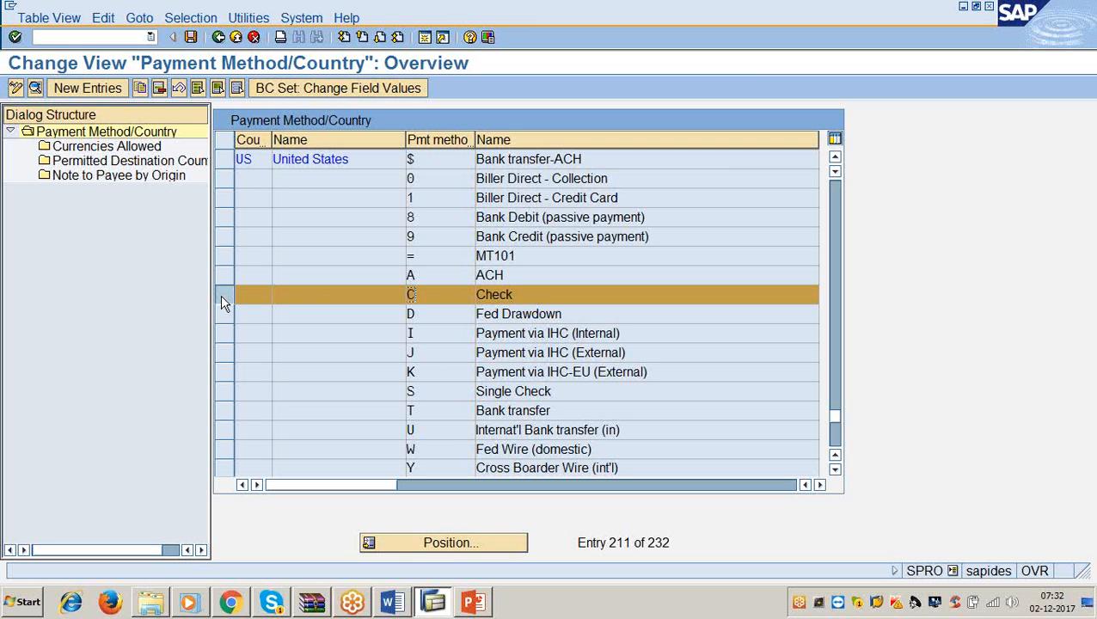
{"action": "left_click", "coordinate": [77, 87]}
{"action": "type", "text": "us"}
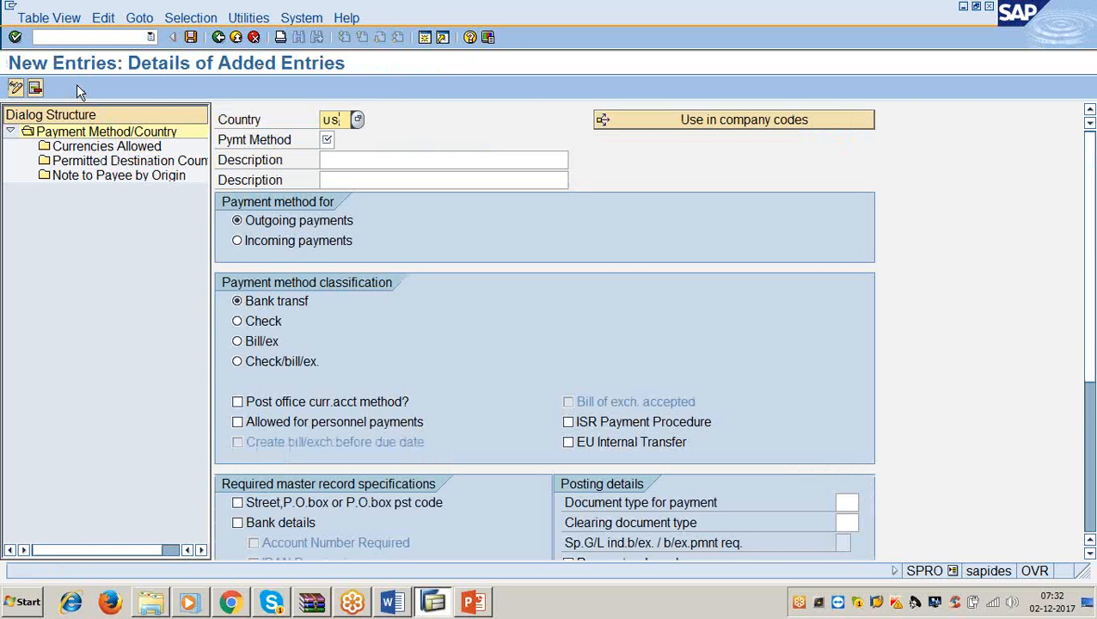
{"action": "key", "text": "Tab"}
{"action": "type", "text": "C"}
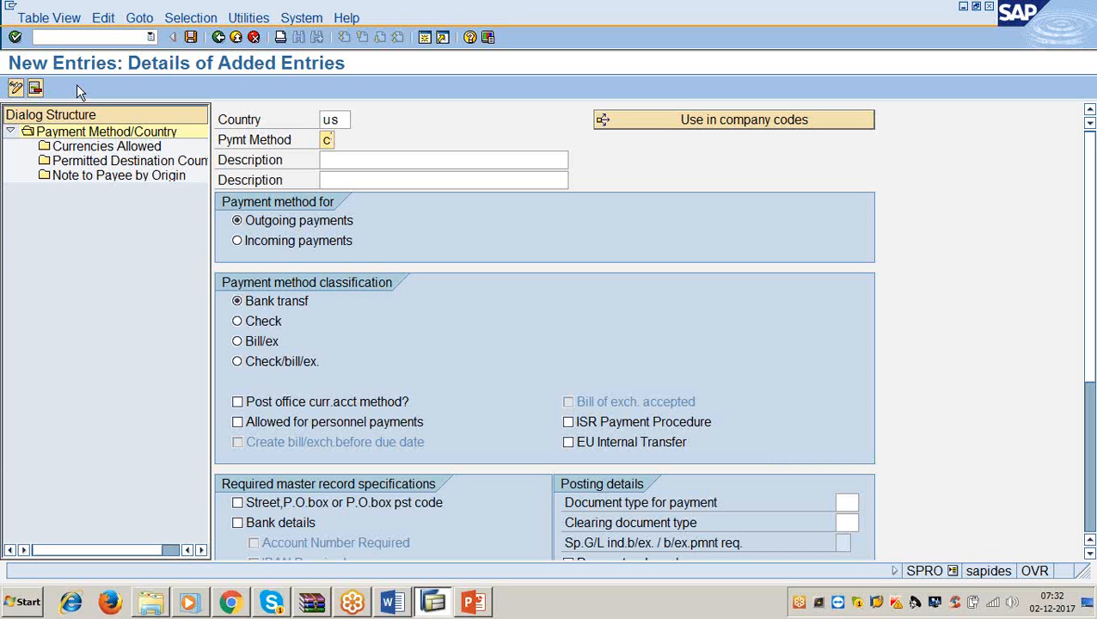
Step: Describe the new entry as "payment method for usa" and classify the payment method as Check
{"action": "key", "text": "Tab"}
{"action": "key", "text": "Tab"}
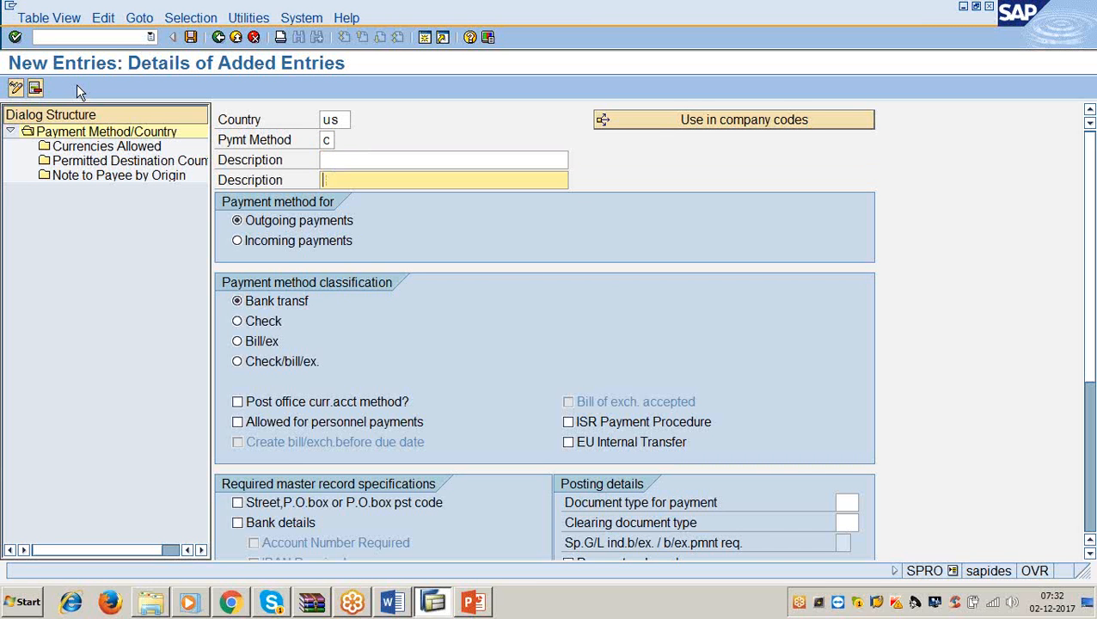
{"action": "key", "text": "shift+Tab"}
{"action": "type", "text": "payment"}
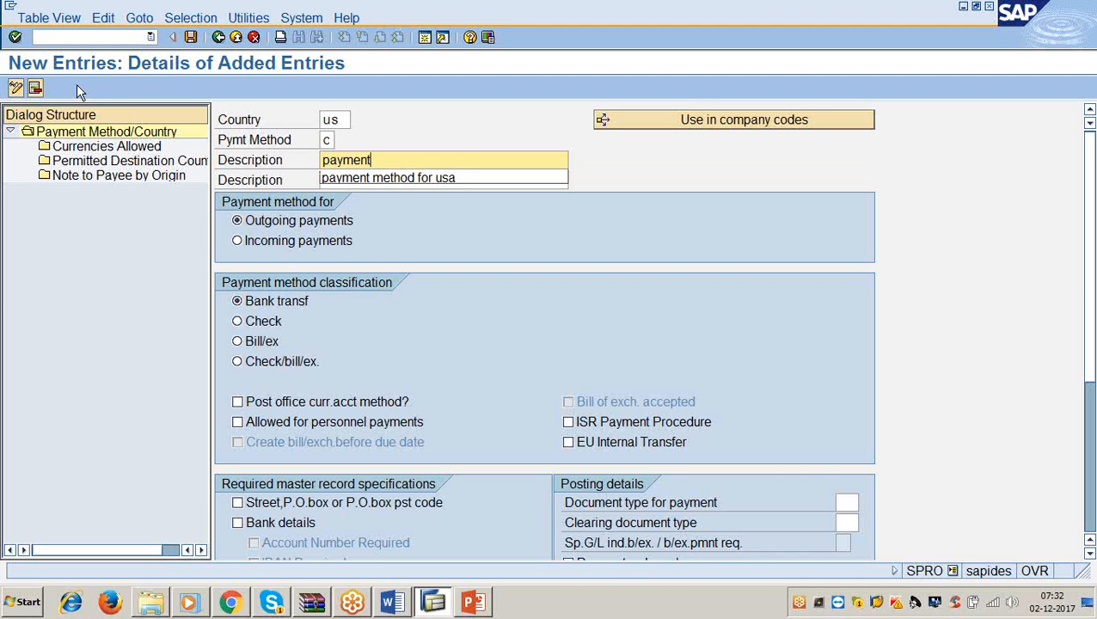
{"action": "key", "text": "Down"}
{"action": "key", "text": "Return"}
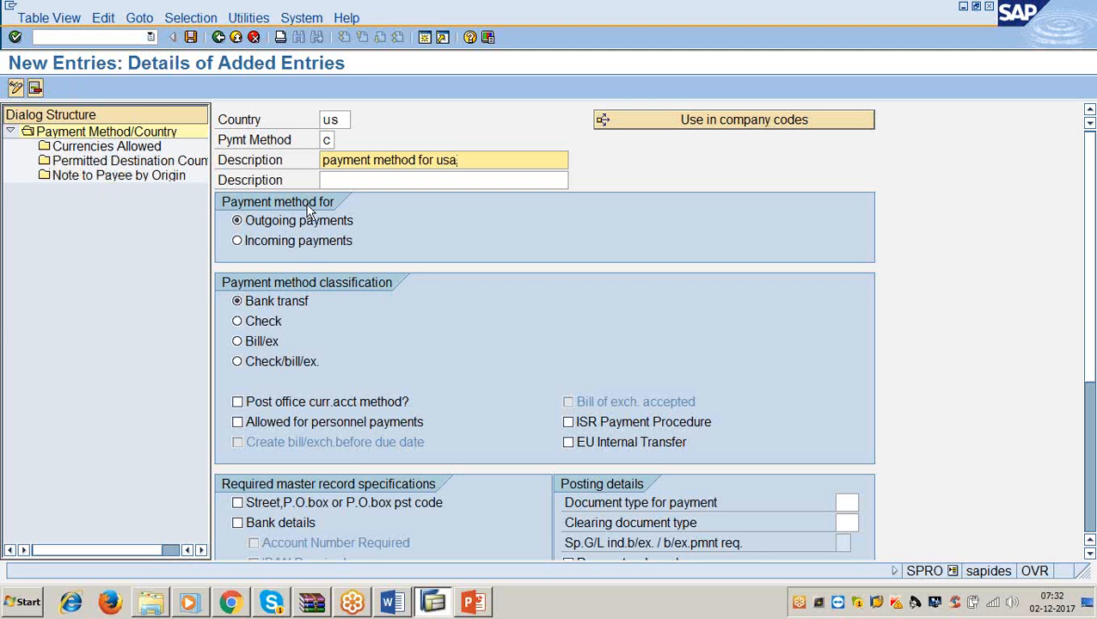
{"action": "key", "text": "Return"}
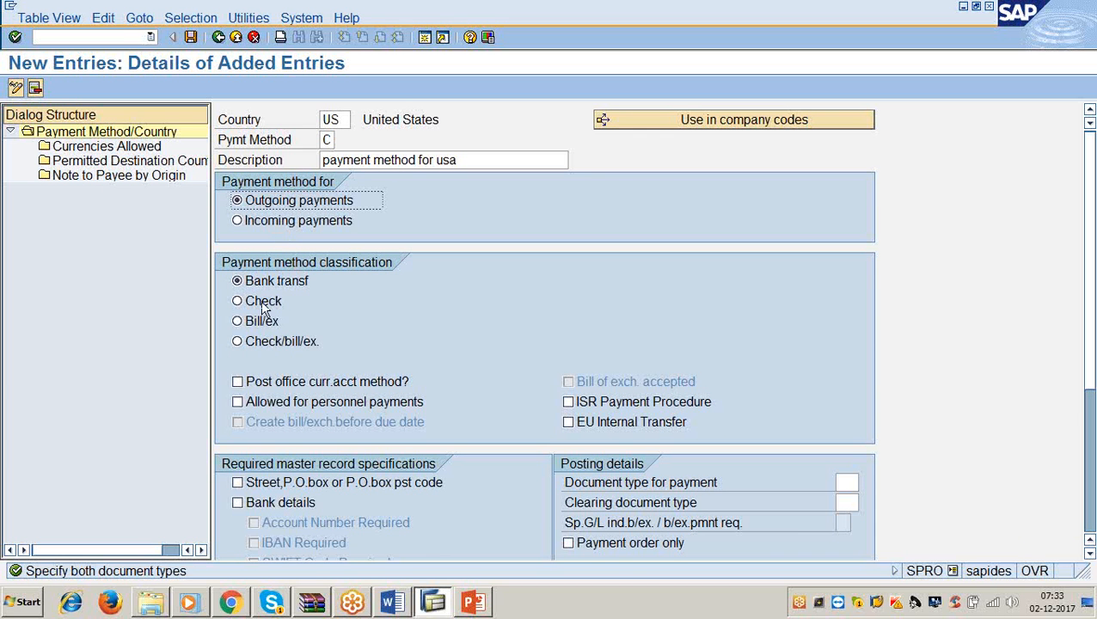
{"action": "left_click", "coordinate": [238, 302]}
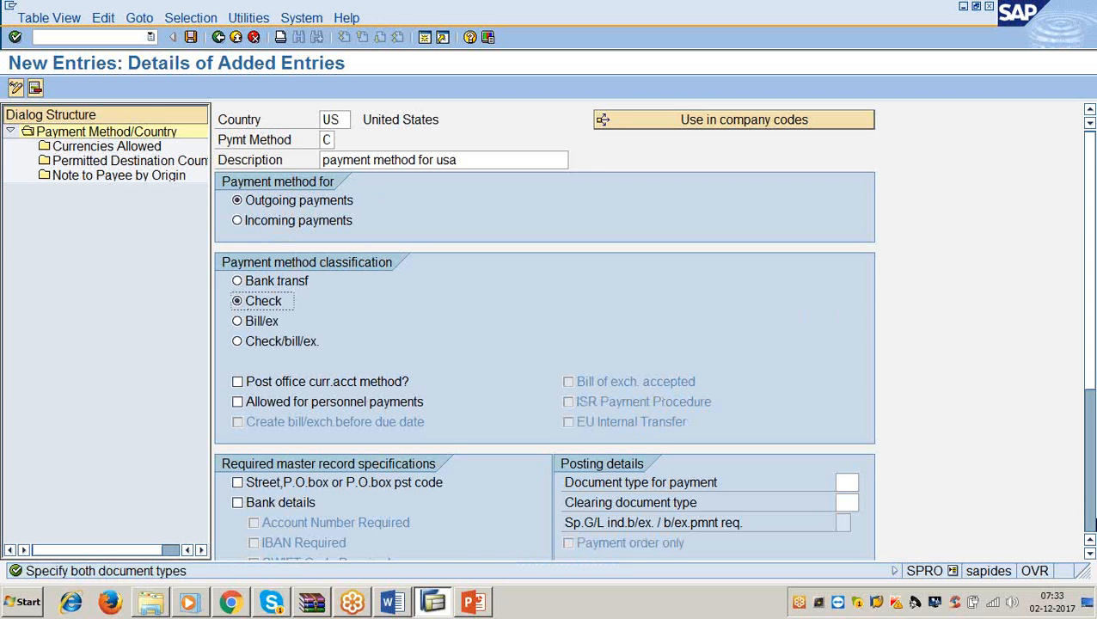
Step: Enter kz as both the document type for payment and the clearing document type in the posting details
{"action": "left_click", "coordinate": [1090, 554]}
{"action": "left_click", "coordinate": [1090, 554]}
{"action": "left_click", "coordinate": [1090, 554]}
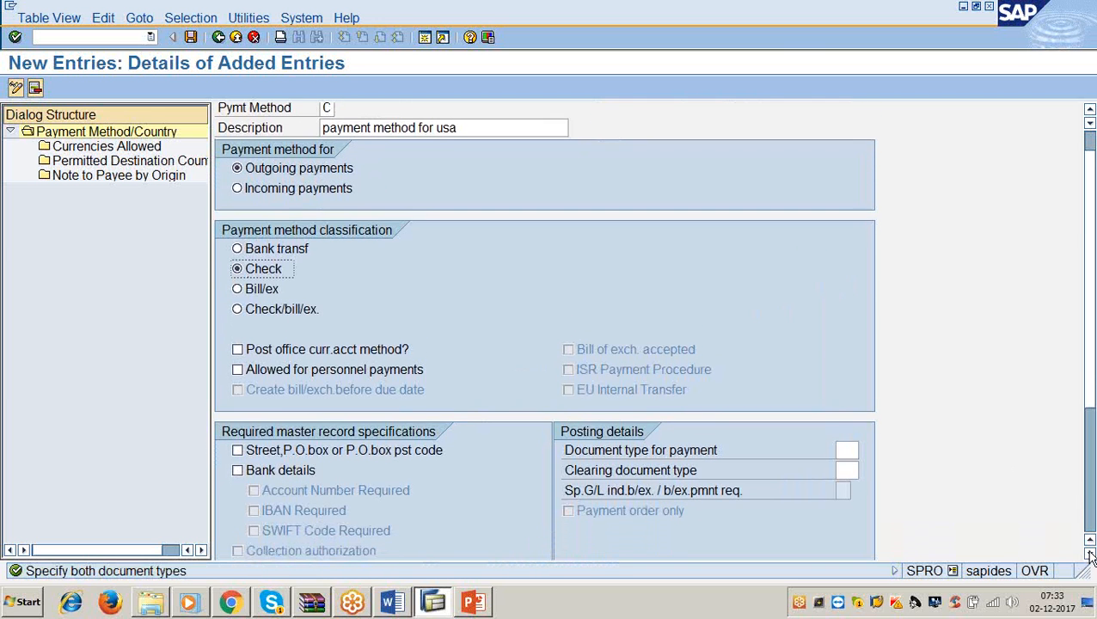
{"action": "left_click", "coordinate": [1091, 554]}
{"action": "left_click", "coordinate": [1091, 554]}
{"action": "left_click", "coordinate": [1090, 554]}
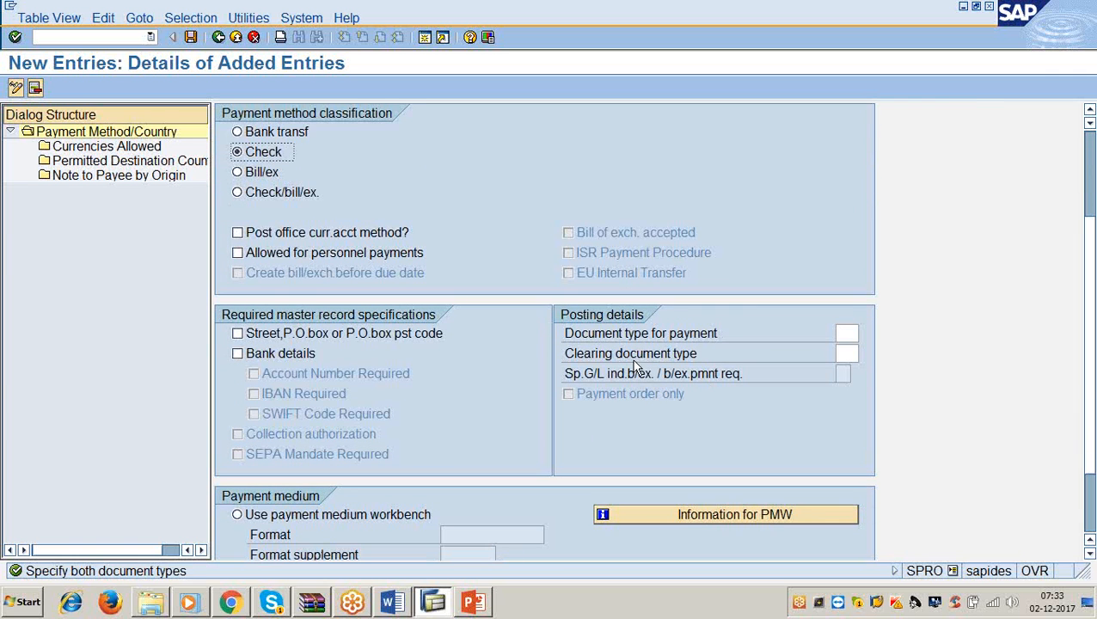
{"action": "left_click", "coordinate": [844, 334]}
{"action": "type", "text": "KZ"}
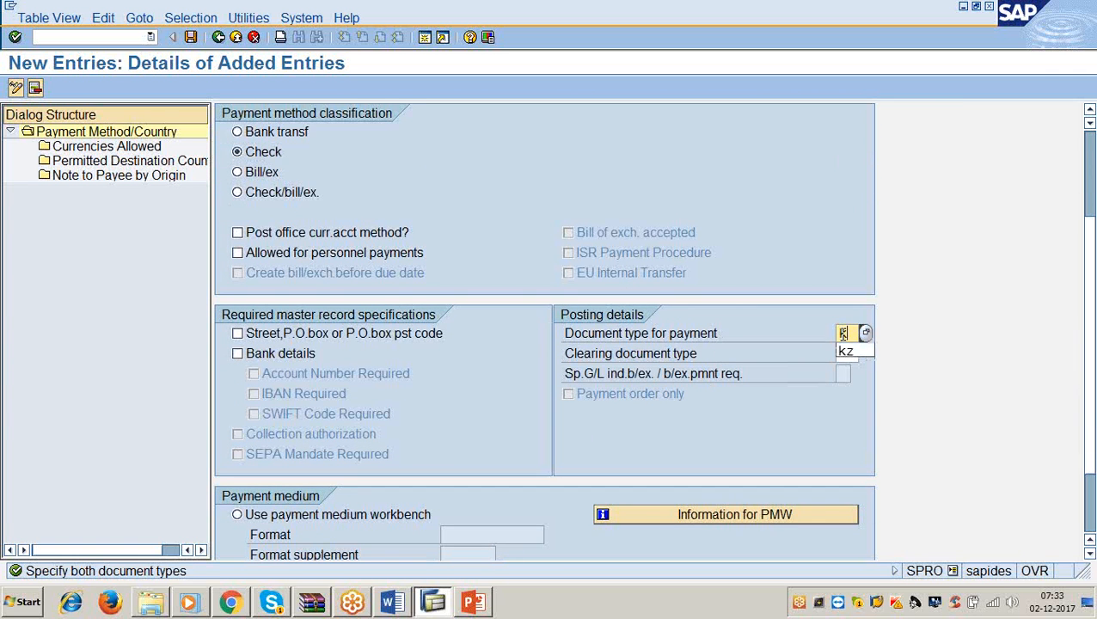
{"action": "key", "text": "Tab"}
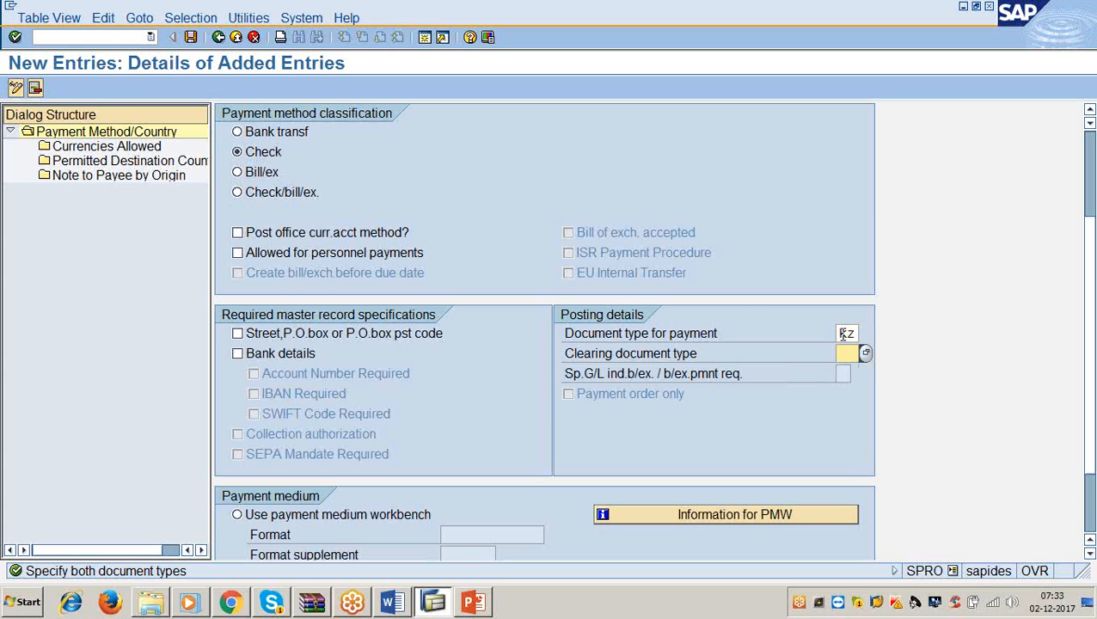
{"action": "type", "text": "kz"}
Step: Change the document type for payment to zp and the clearing document type to vz
{"action": "double_click", "coordinate": [845, 334]}
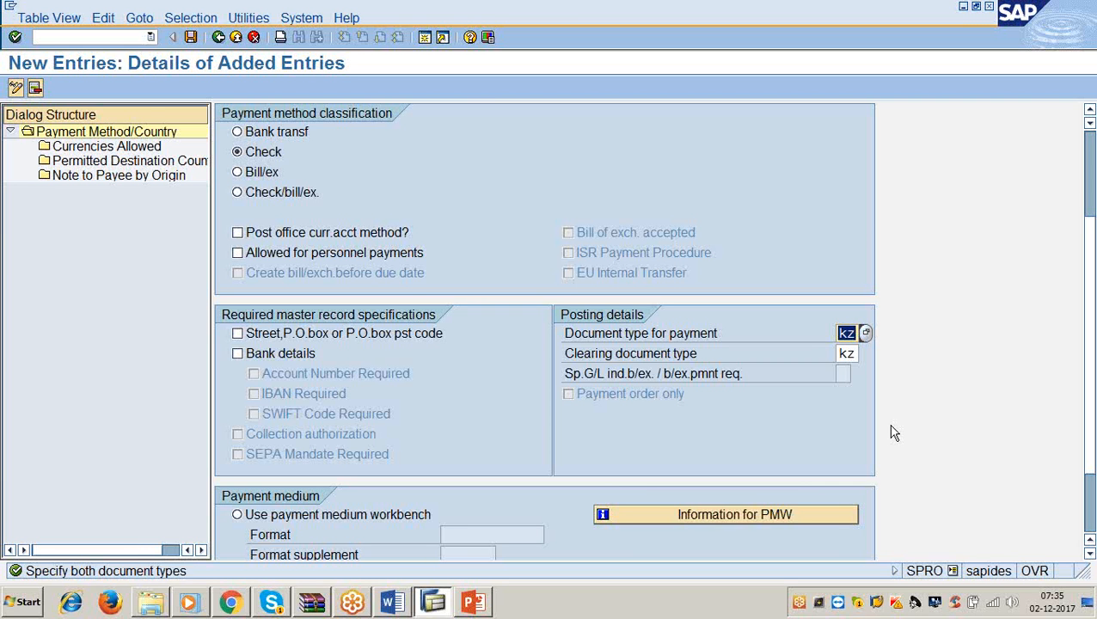
{"action": "key", "text": "Delete"}
{"action": "type", "text": "zp"}
{"action": "left_click", "coordinate": [858, 354]}
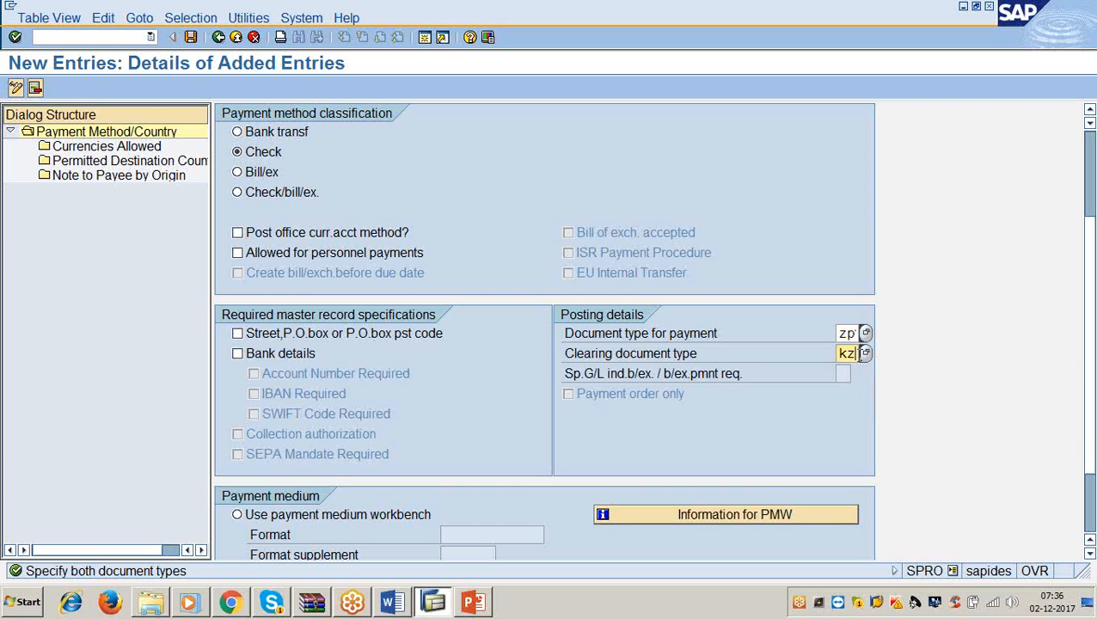
{"action": "key", "text": "BackSpace"}
{"action": "key", "text": "BackSpace"}
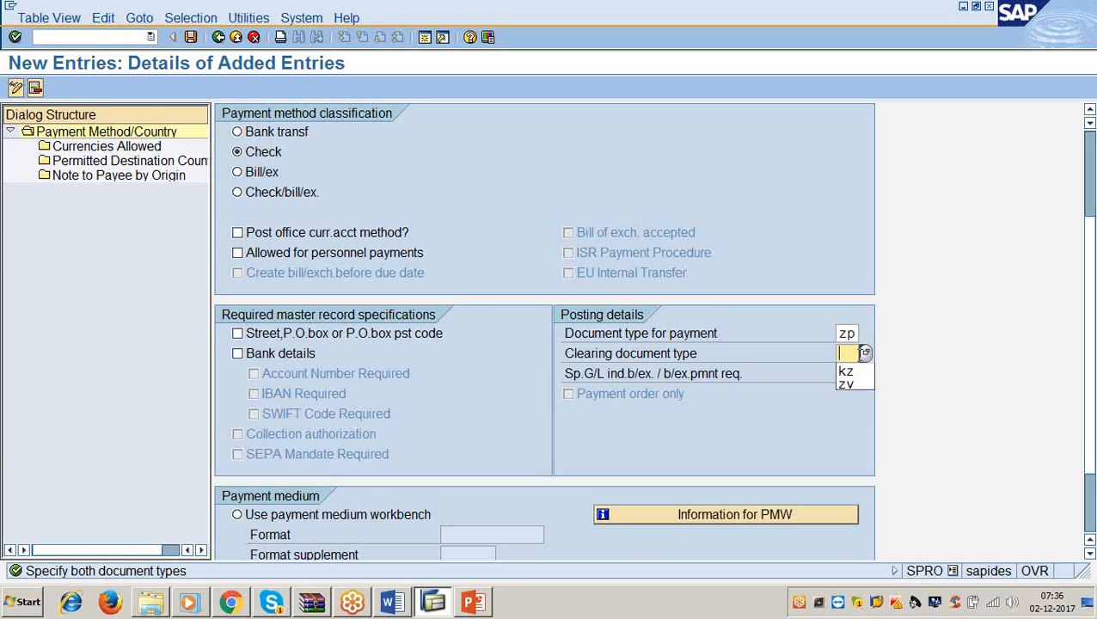
{"action": "type", "text": "vz"}
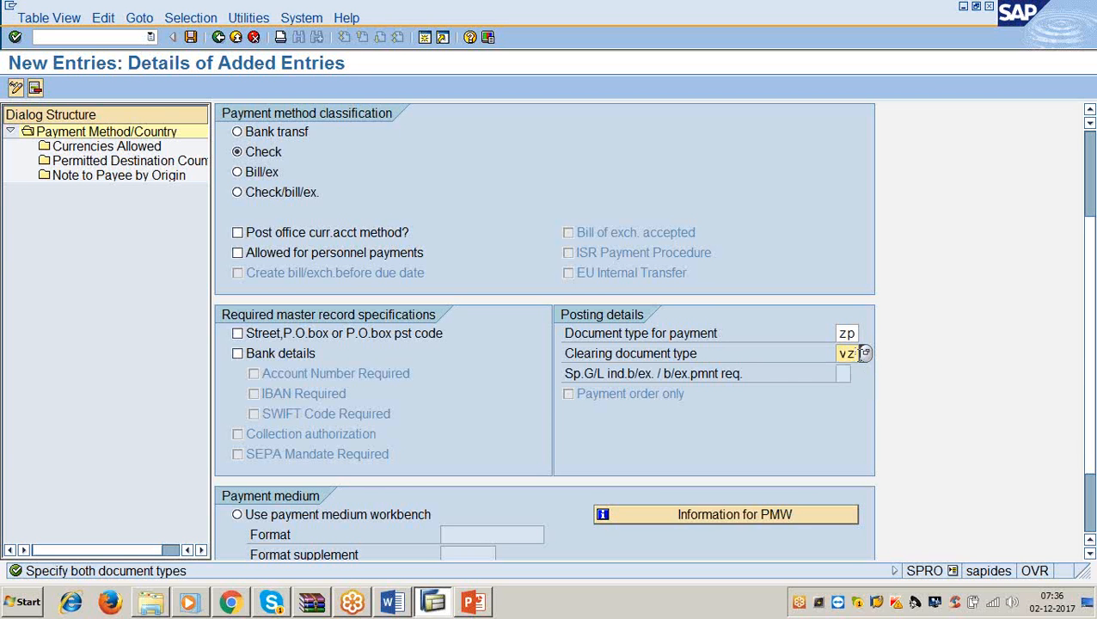
Step: Set the clearing document type in the posting details to zv
{"action": "key", "text": "BackSpace"}
{"action": "key", "text": "BackSpace"}
{"action": "type", "text": "z"}
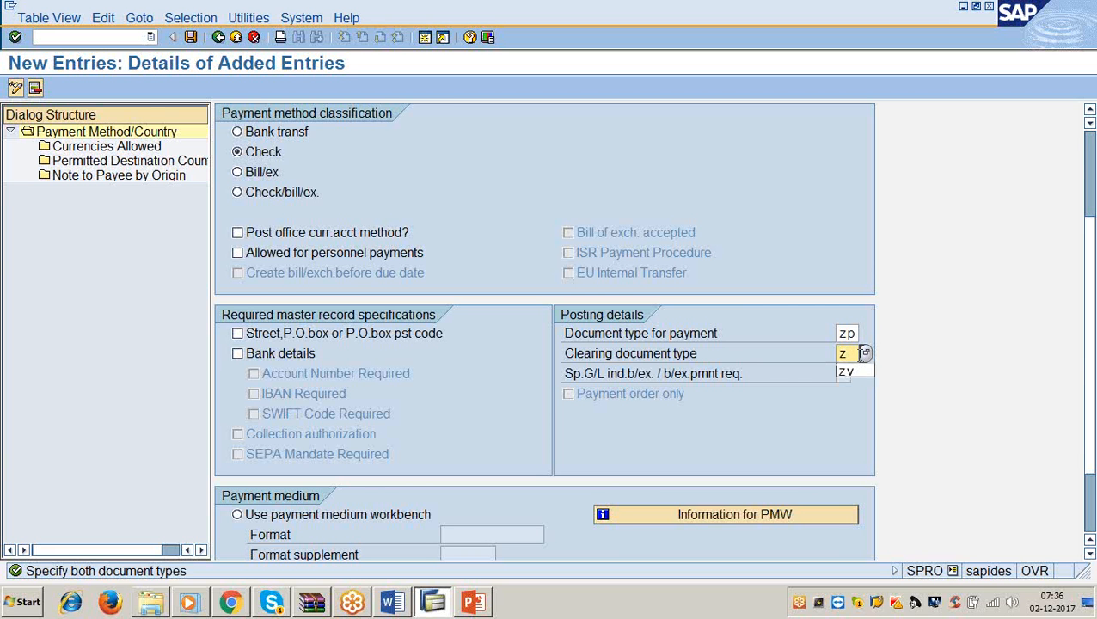
{"action": "type", "text": "v"}
{"action": "left_click", "coordinate": [855, 334]}
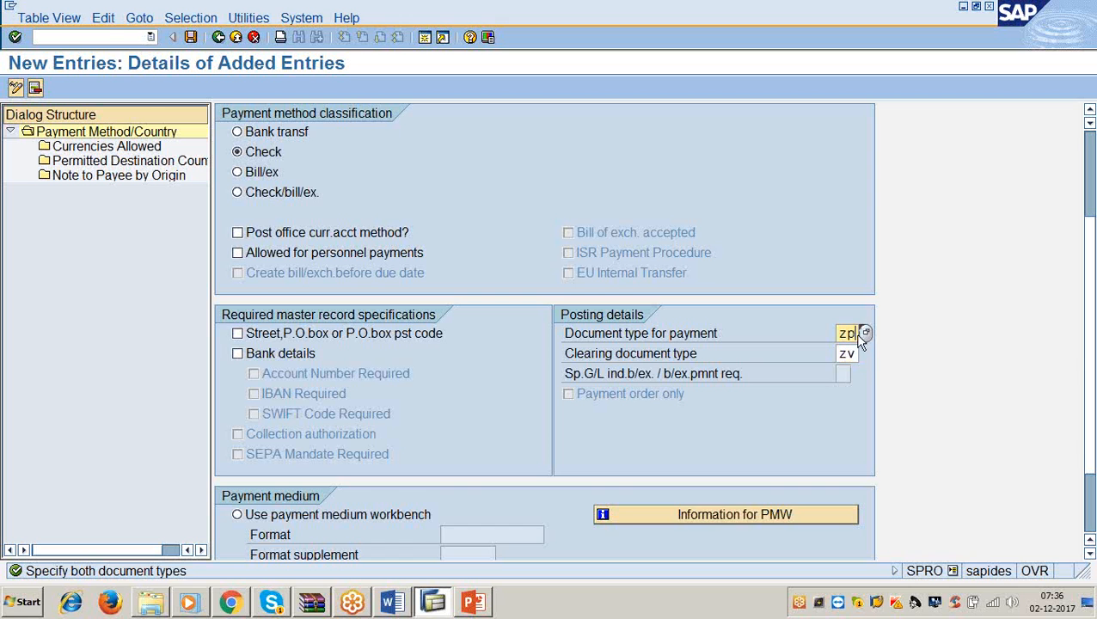
{"action": "left_click", "coordinate": [853, 355]}
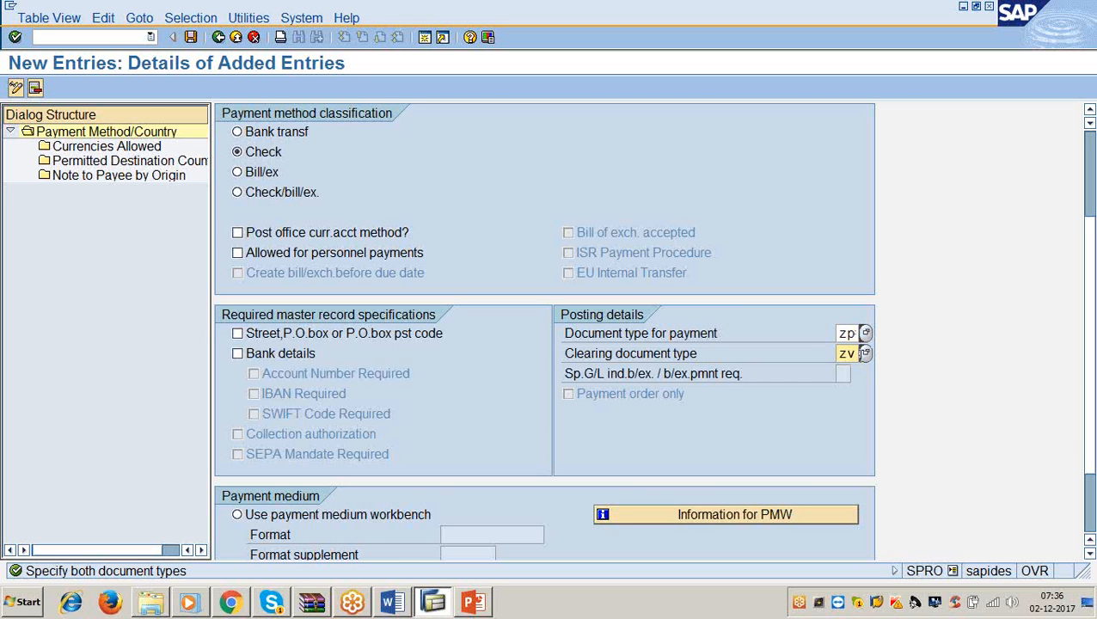
{"action": "left_click", "coordinate": [857, 334]}
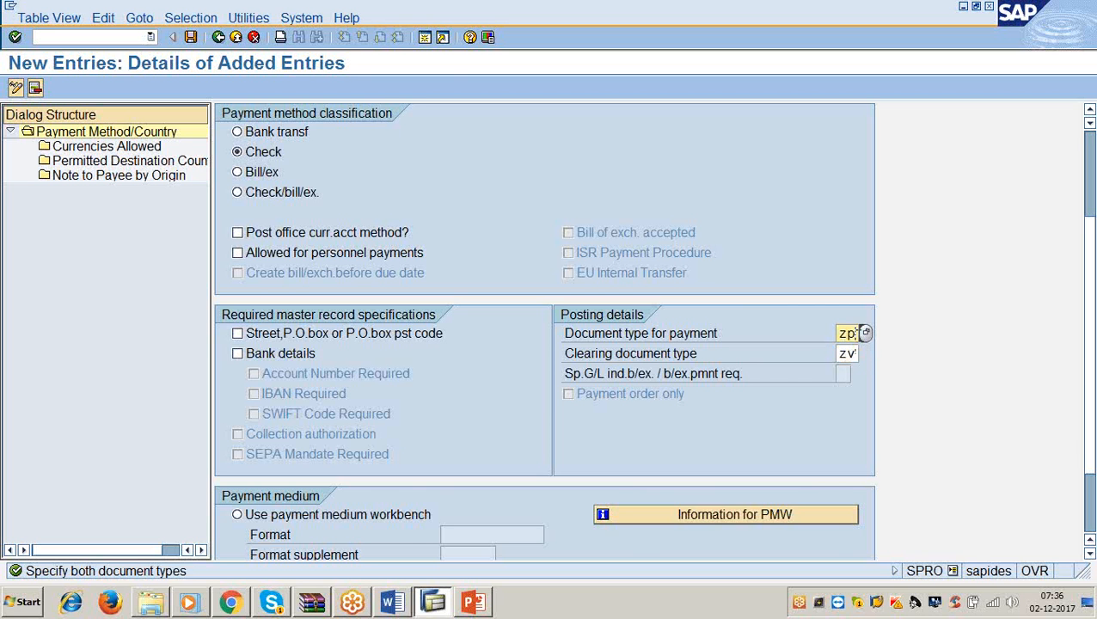
{"action": "left_click", "coordinate": [857, 353]}
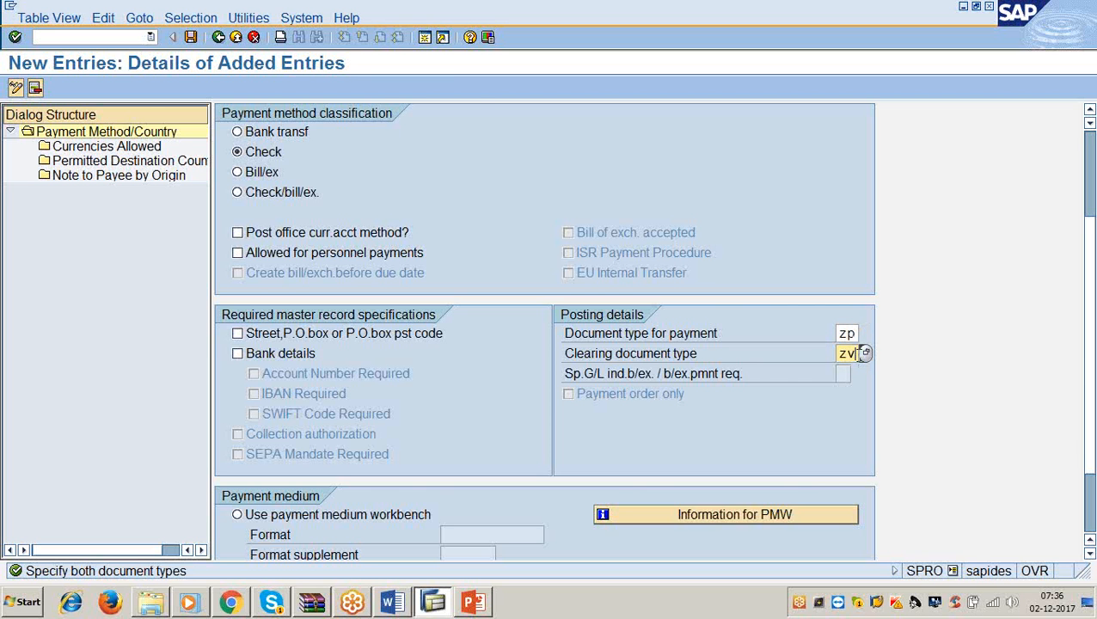
Step: Open transaction oba7 in a new session and position the document type list at zp
{"action": "left_click", "coordinate": [422, 37]}
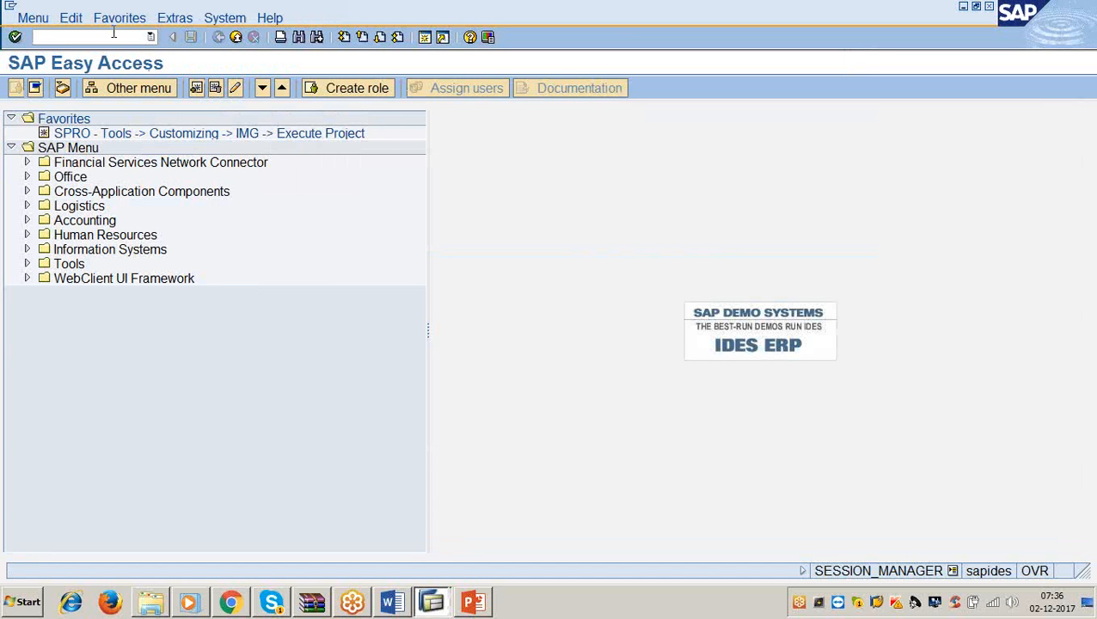
{"action": "left_click", "coordinate": [113, 35]}
{"action": "type", "text": "oba7"}
{"action": "key", "text": "Return"}
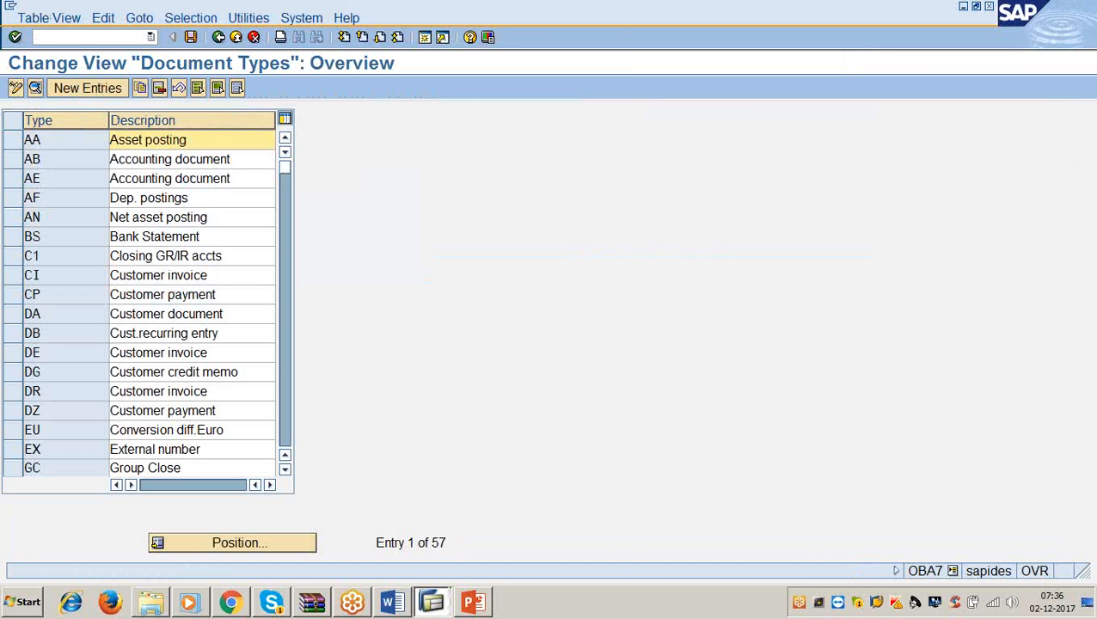
{"action": "left_click", "coordinate": [211, 542]}
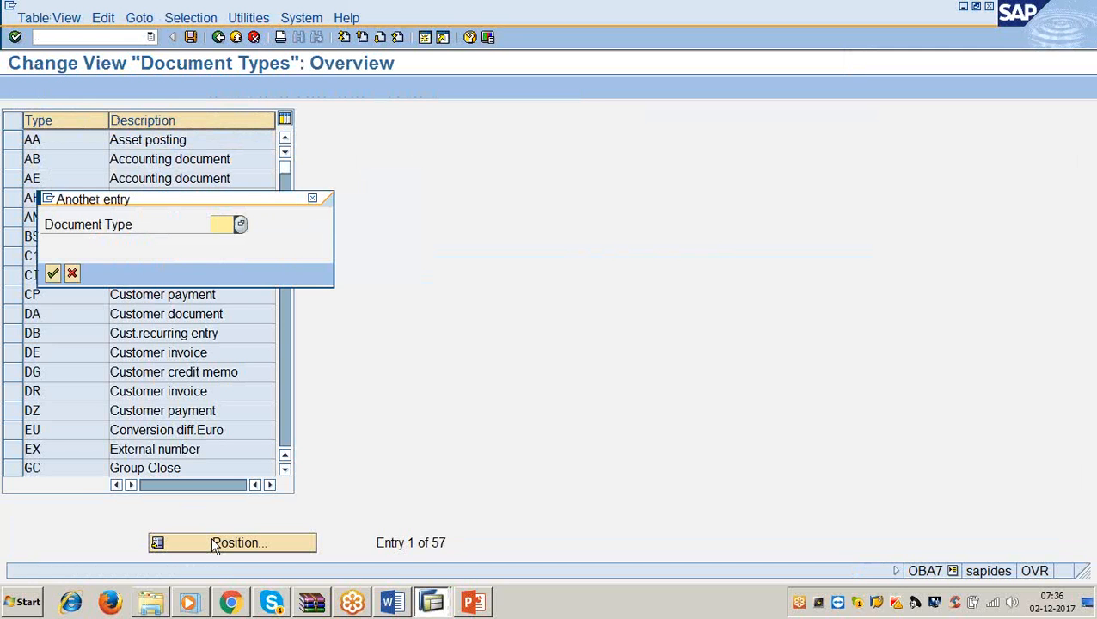
{"action": "type", "text": "zp"}
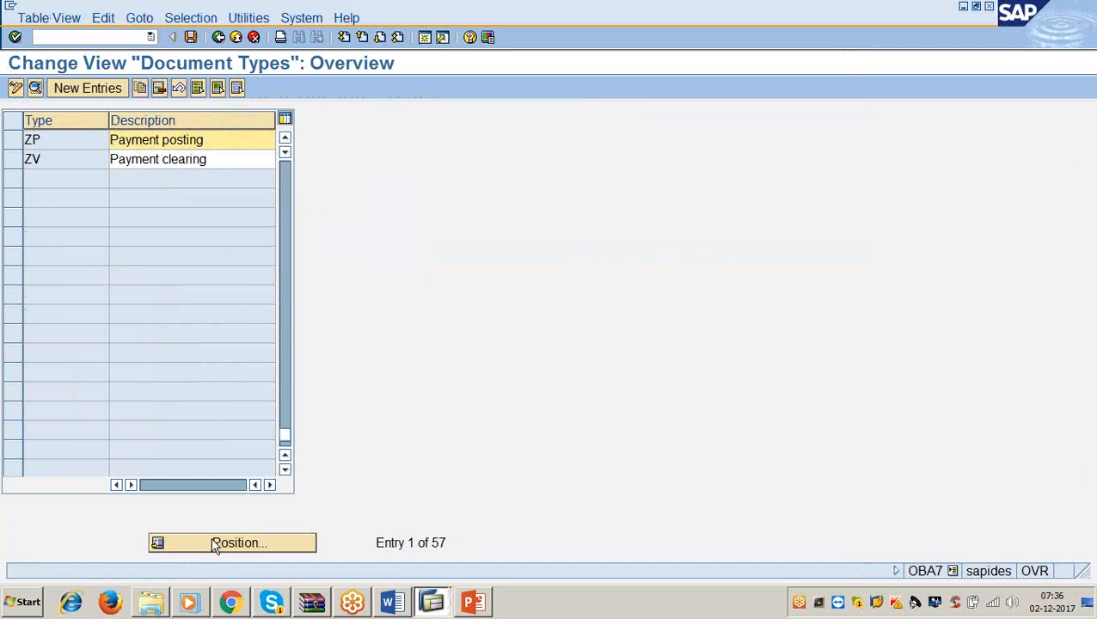
Step: Examine the number range in the details of document types ZP and ZV
{"action": "left_click", "coordinate": [15, 141]}
{"action": "left_click", "coordinate": [35, 90]}
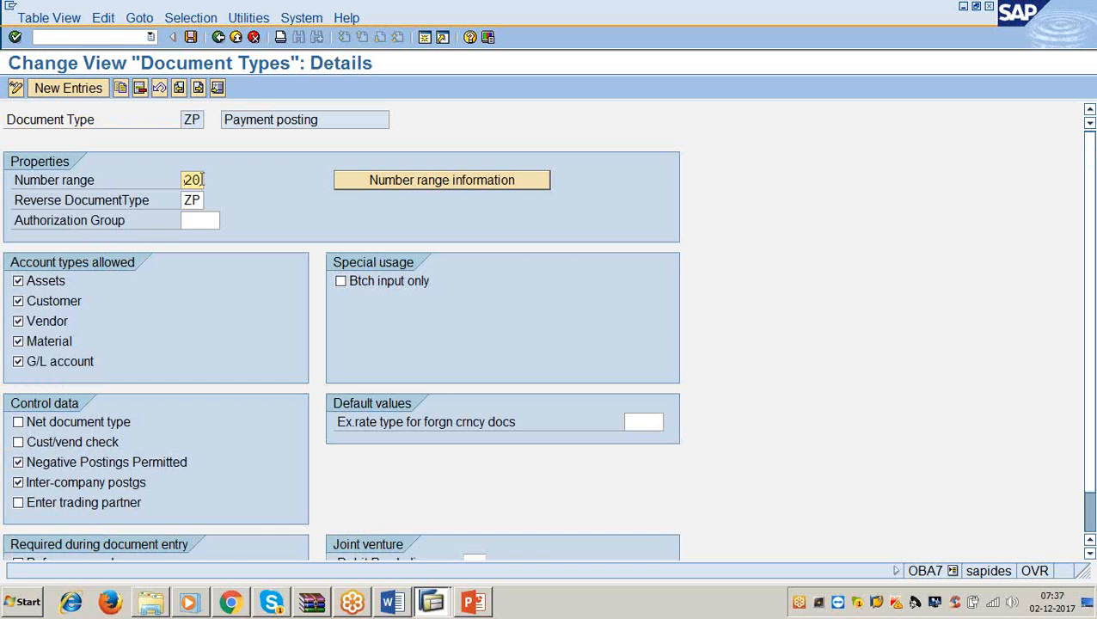
{"action": "left_click_drag", "start_coordinate": [198, 180], "coordinate": [169, 179]}
{"action": "left_click", "coordinate": [218, 37]}
{"action": "left_click", "coordinate": [12, 159]}
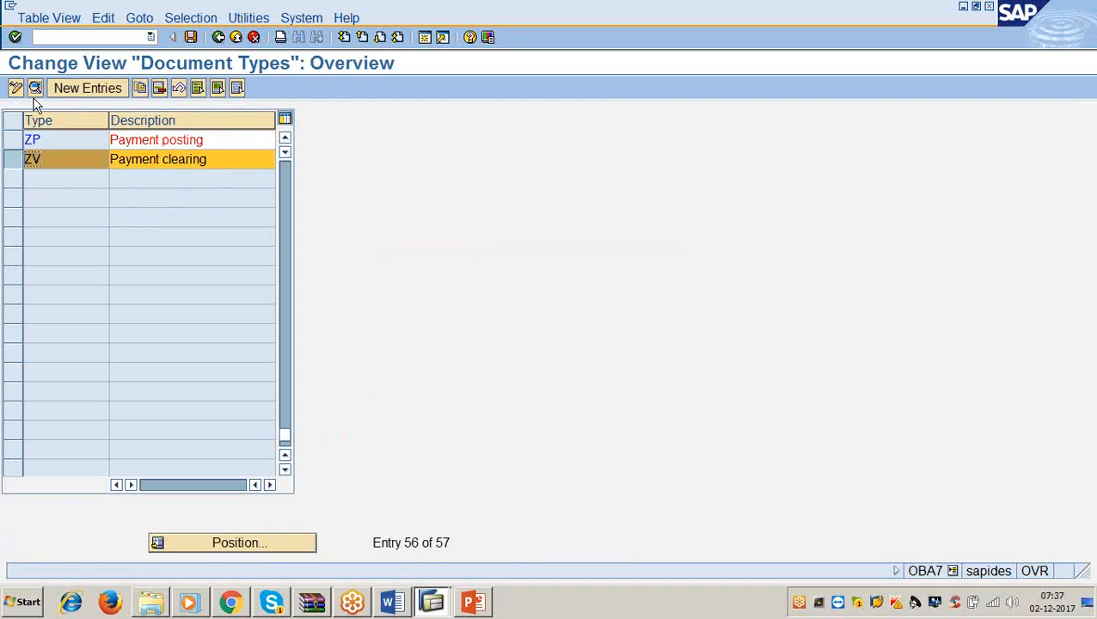
{"action": "left_click", "coordinate": [35, 88]}
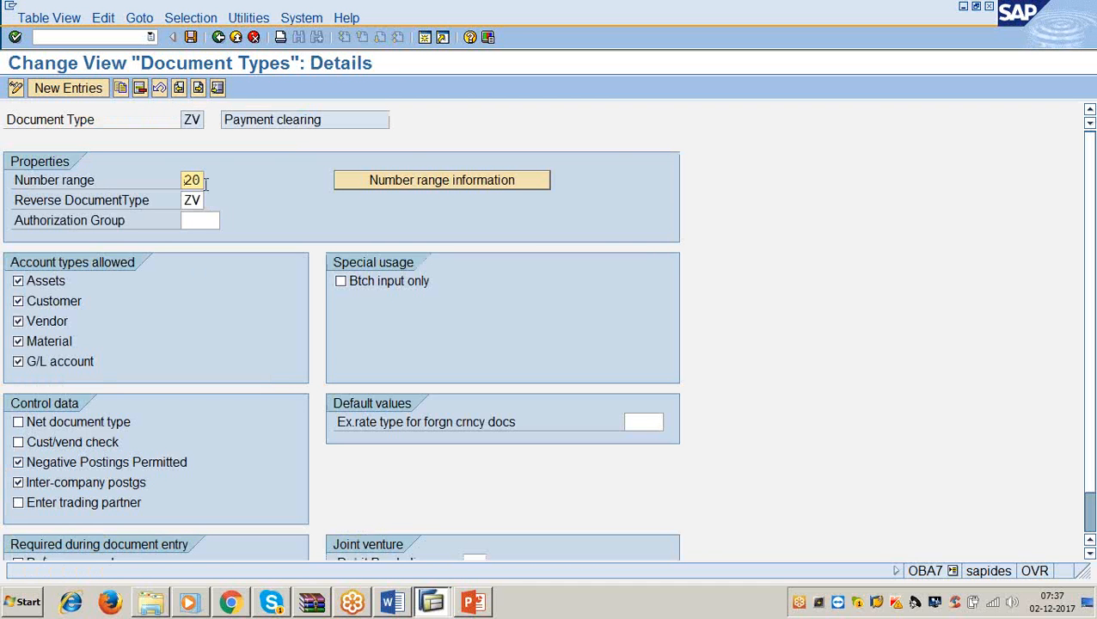
Step: Return to the new payment method entry and set both the document type for payment and the clearing document type to kz
{"action": "left_click", "coordinate": [434, 602]}
{"action": "left_click", "coordinate": [470, 544]}
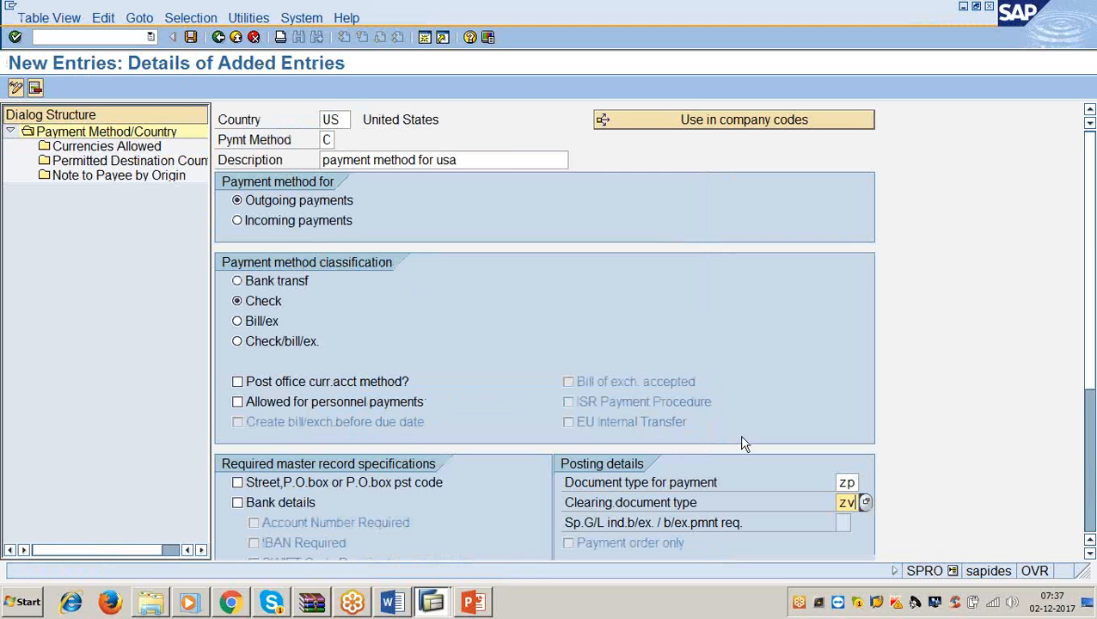
{"action": "left_click", "coordinate": [856, 483]}
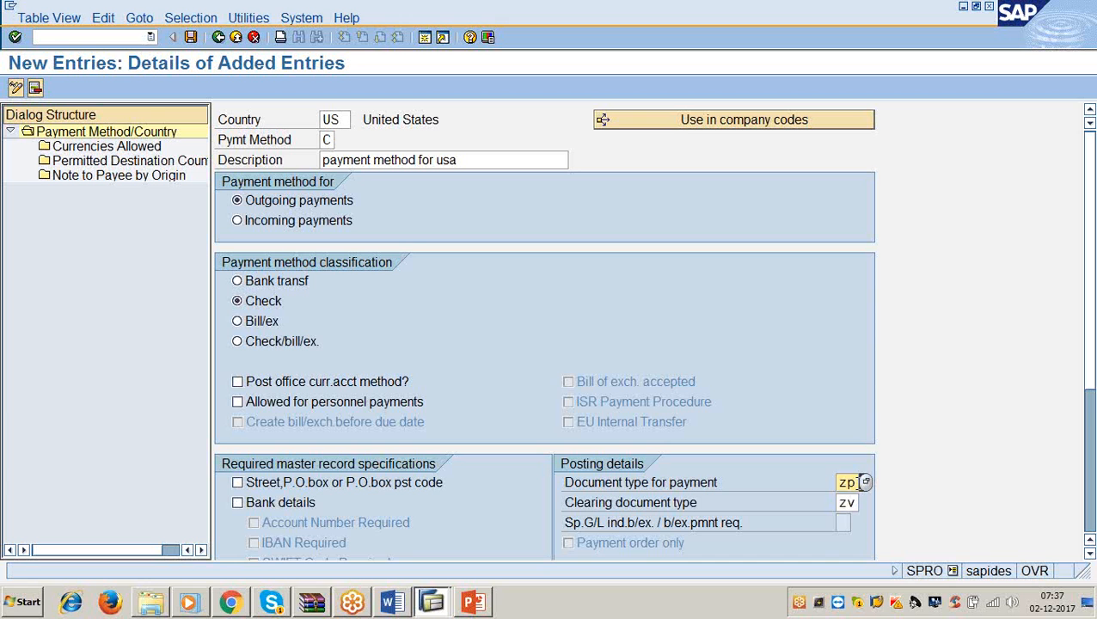
{"action": "key", "text": "BackSpace"}
{"action": "key", "text": "BackSpace"}
{"action": "type", "text": "kz"}
{"action": "key", "text": "Tab"}
{"action": "key", "text": "BackSpace"}
{"action": "key", "text": "BackSpace"}
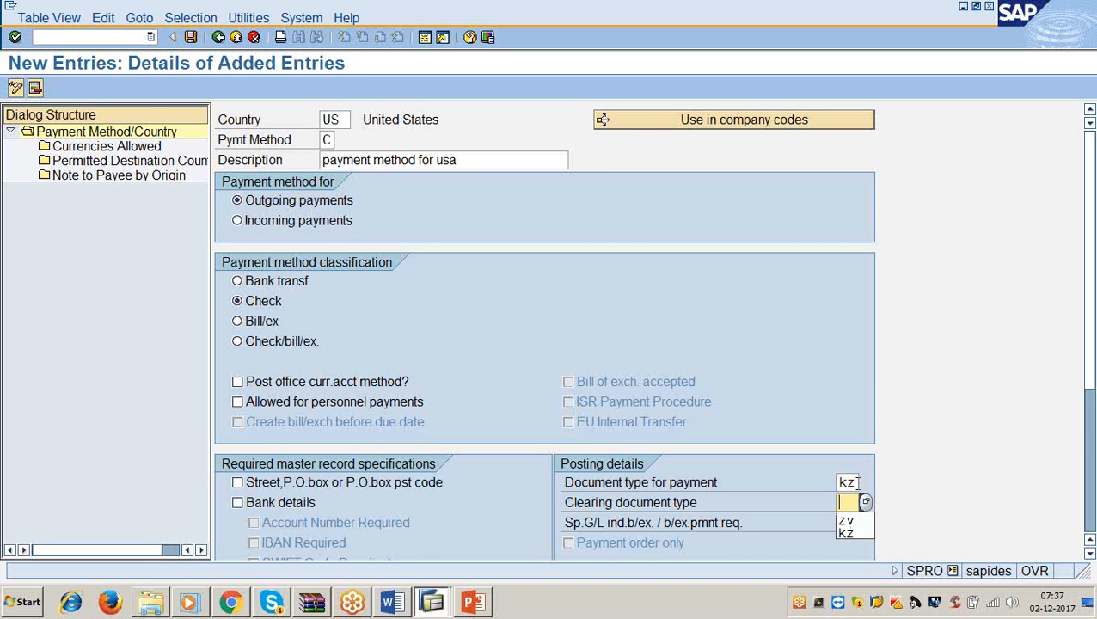
{"action": "type", "text": "kz"}
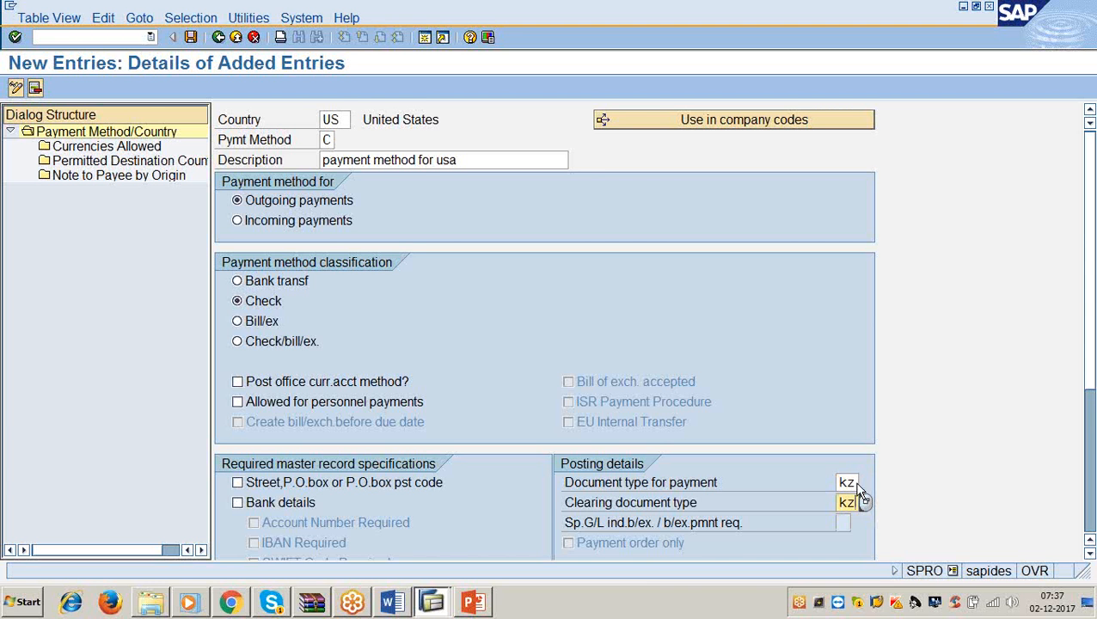
{"action": "key", "text": "Return"}
{"action": "left_click", "coordinate": [716, 423]}
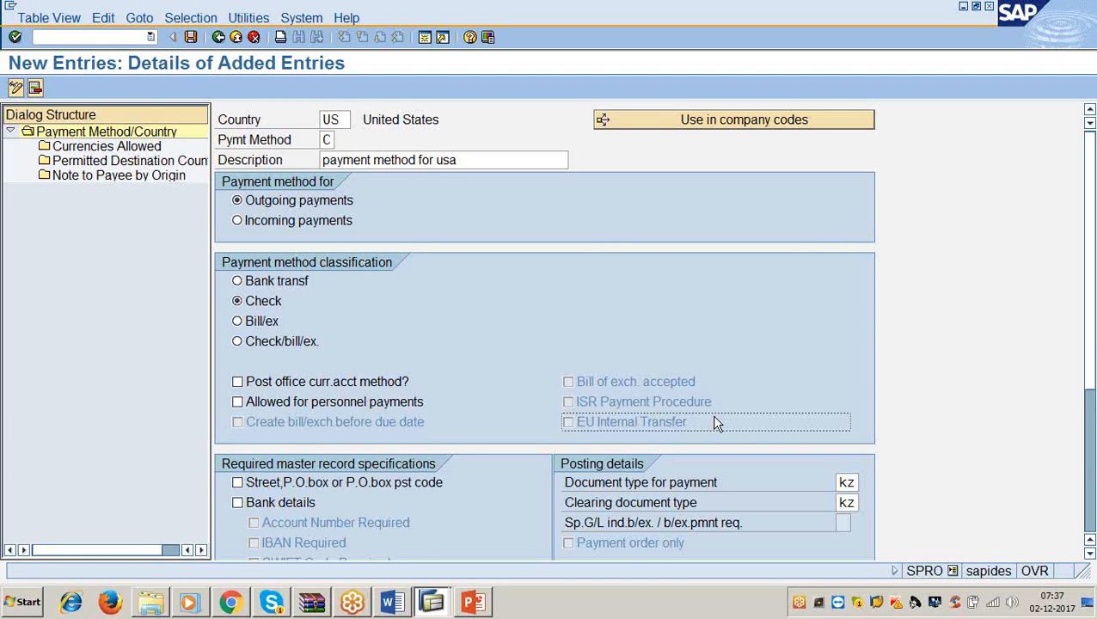
Step: Replace the document type for payment with zp and set it back to kz
{"action": "left_click", "coordinate": [860, 483]}
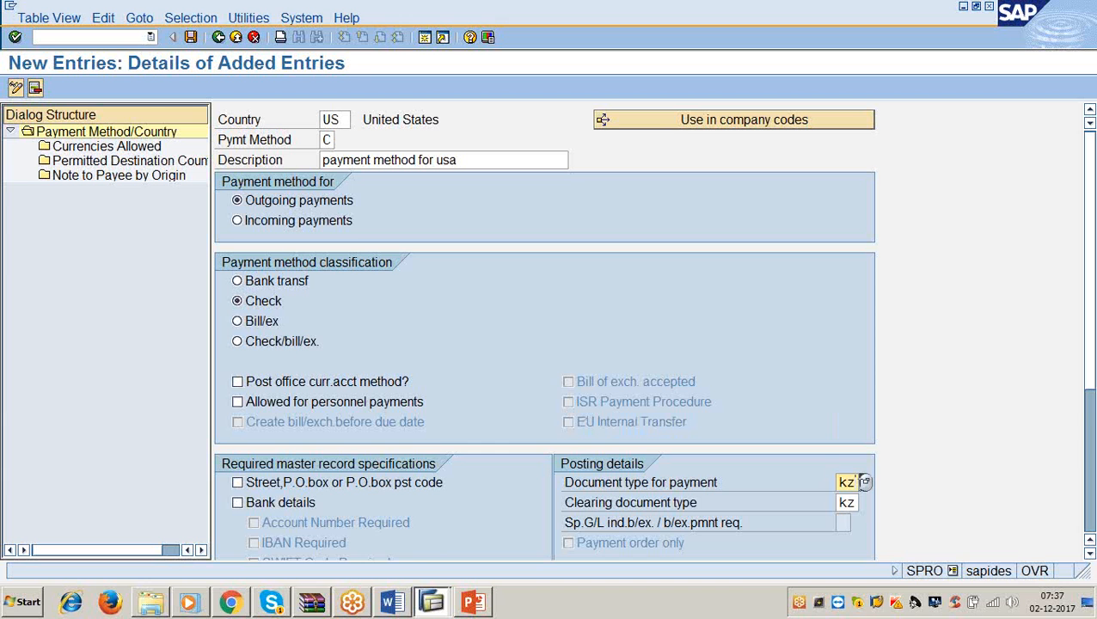
{"action": "key", "text": "BackSpace"}
{"action": "key", "text": "BackSpace"}
{"action": "type", "text": "zp"}
{"action": "key", "text": "BackSpace"}
{"action": "key", "text": "BackSpace"}
{"action": "type", "text": "kz"}
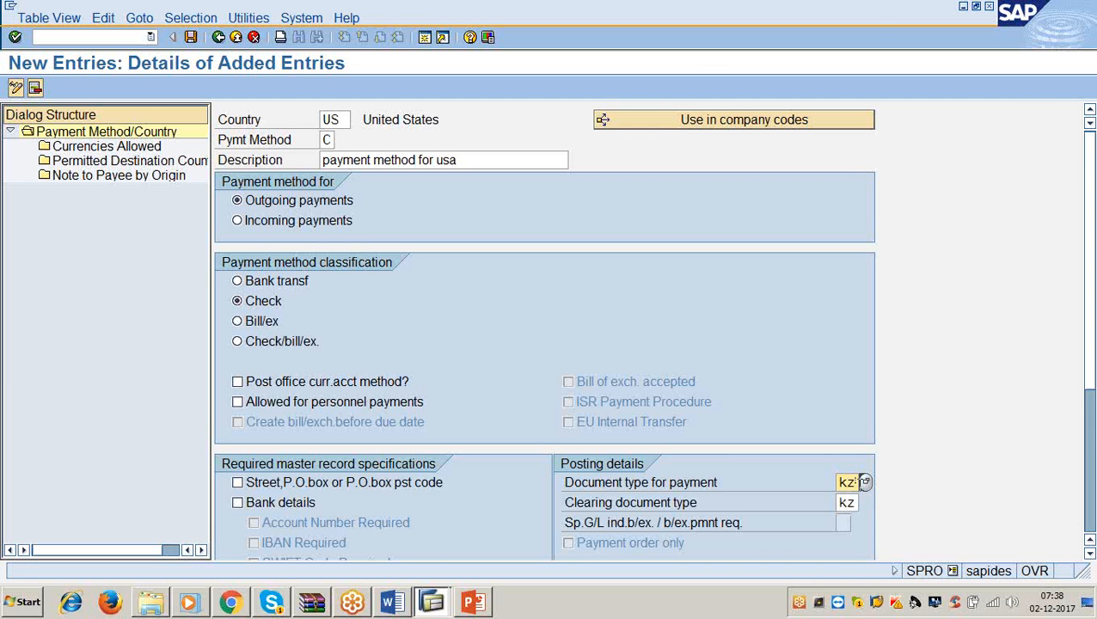
Step: Set the classic payment medium program to rffous_c
{"action": "scroll", "coordinate": [685, 507], "scroll_direction": "down", "scroll_amount": 5}
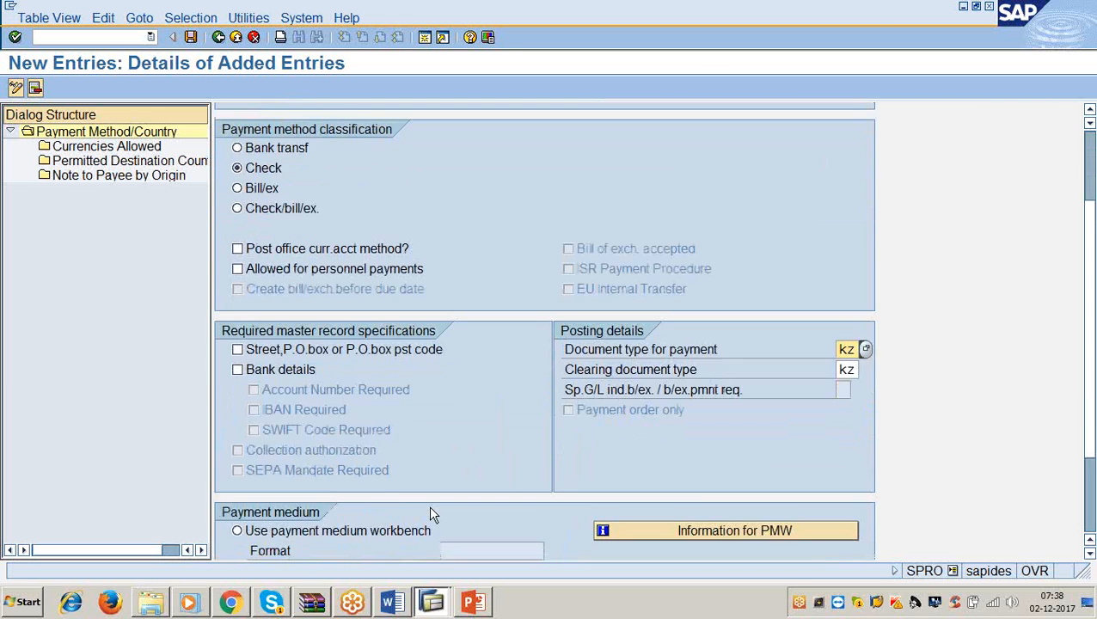
{"action": "scroll", "coordinate": [432, 514], "scroll_direction": "down", "scroll_amount": 1}
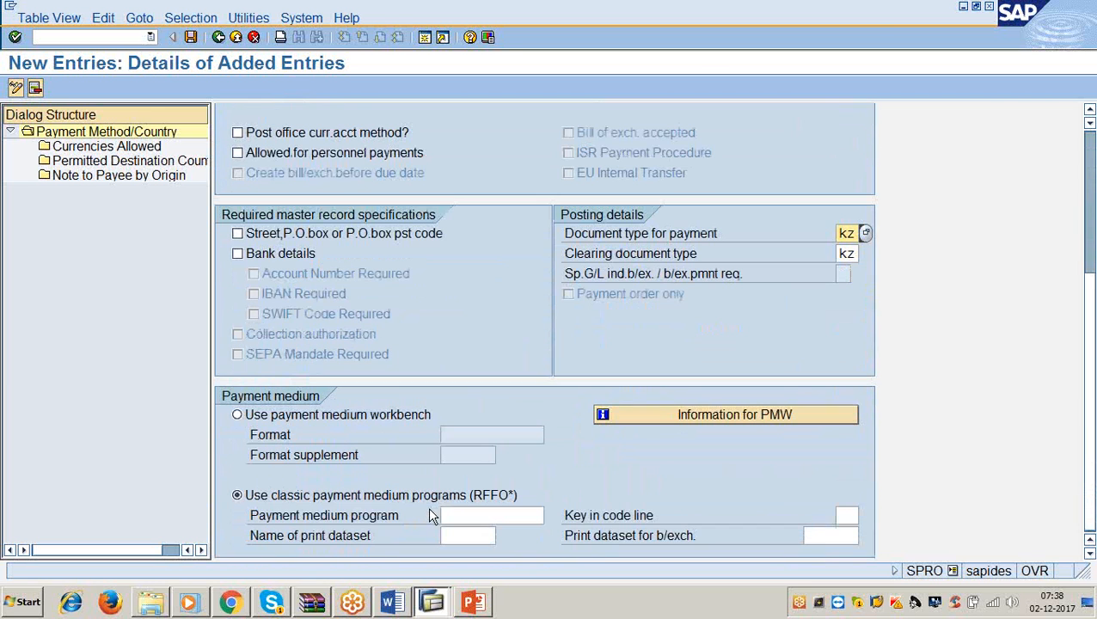
{"action": "left_click", "coordinate": [482, 517]}
{"action": "type", "text": "r"}
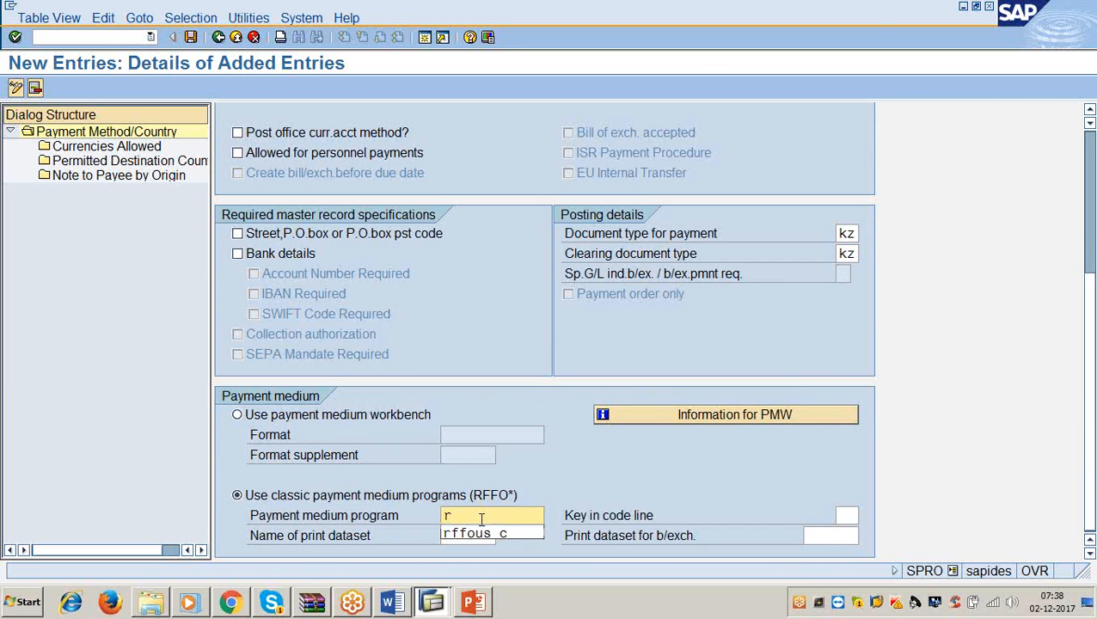
{"action": "key", "text": "Return"}
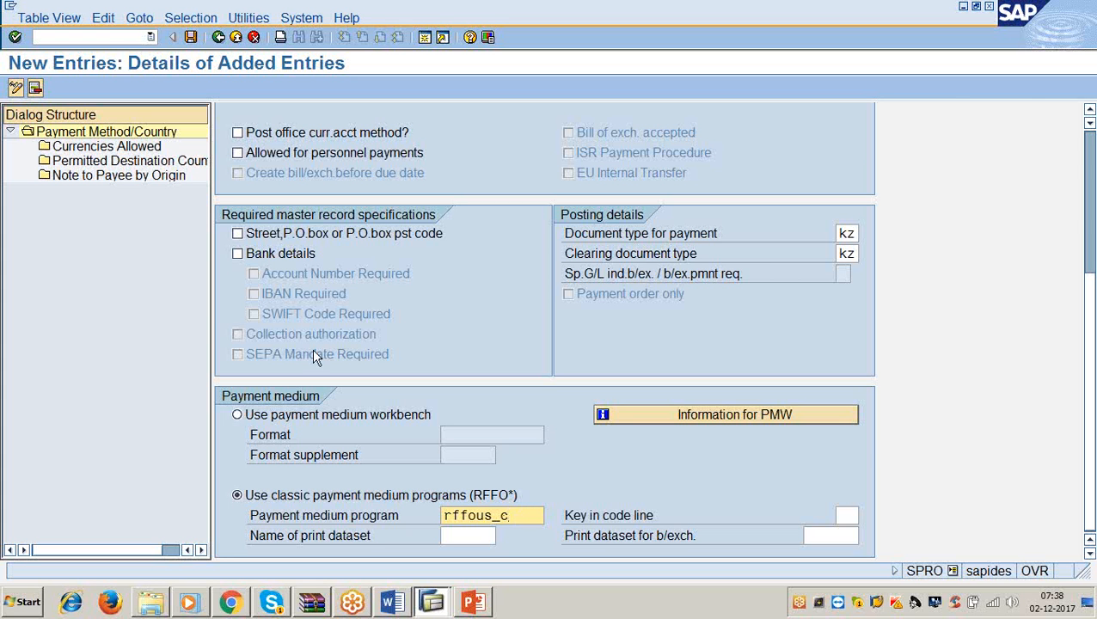
Step: Try to save the new US payment method C entry, and cancel the entry to return to the overview
{"action": "left_click", "coordinate": [190, 39]}
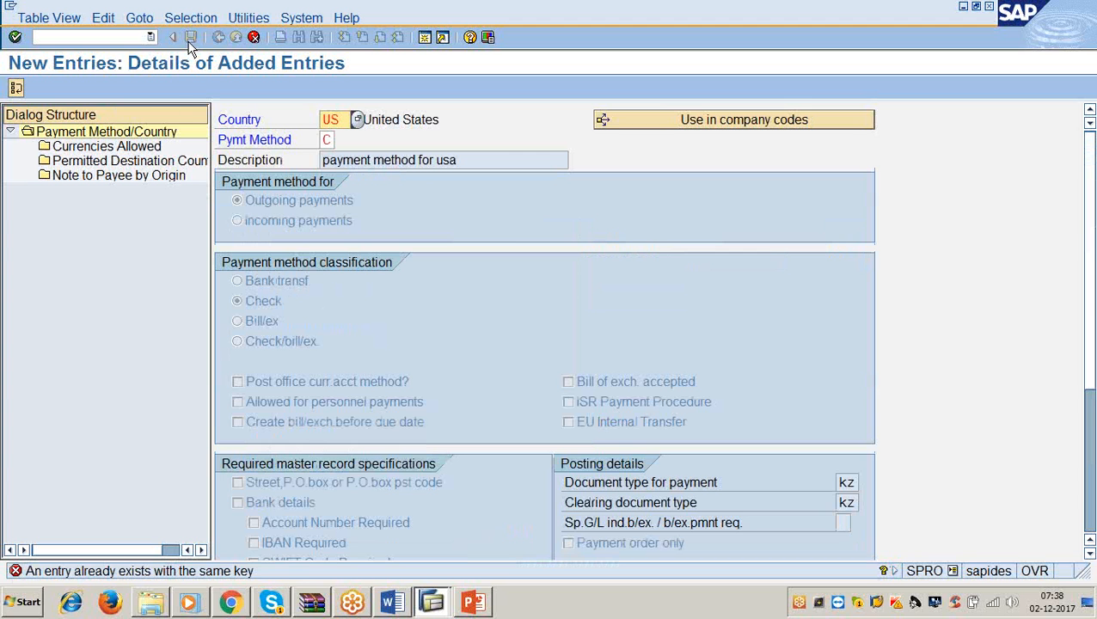
{"action": "left_click", "coordinate": [167, 506]}
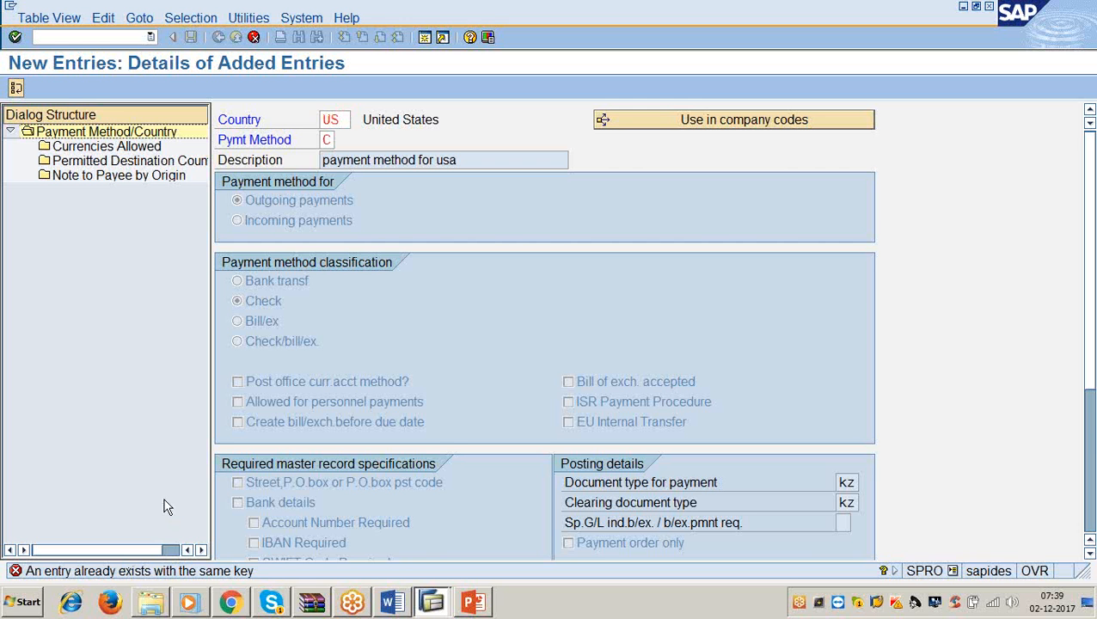
{"action": "left_click", "coordinate": [253, 37]}
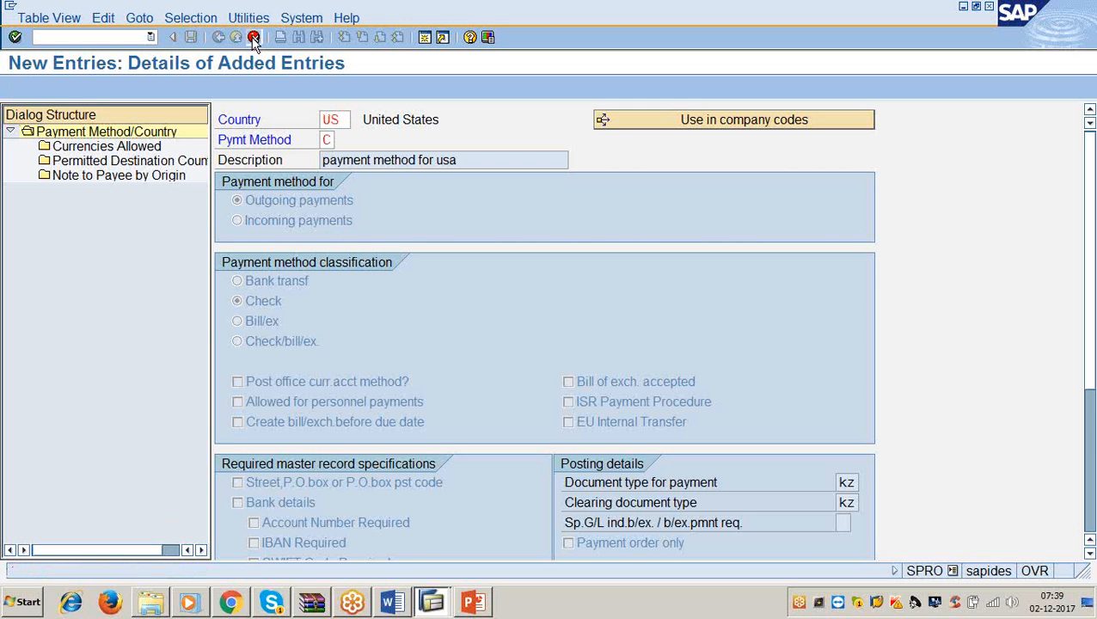
{"action": "left_click", "coordinate": [336, 308]}
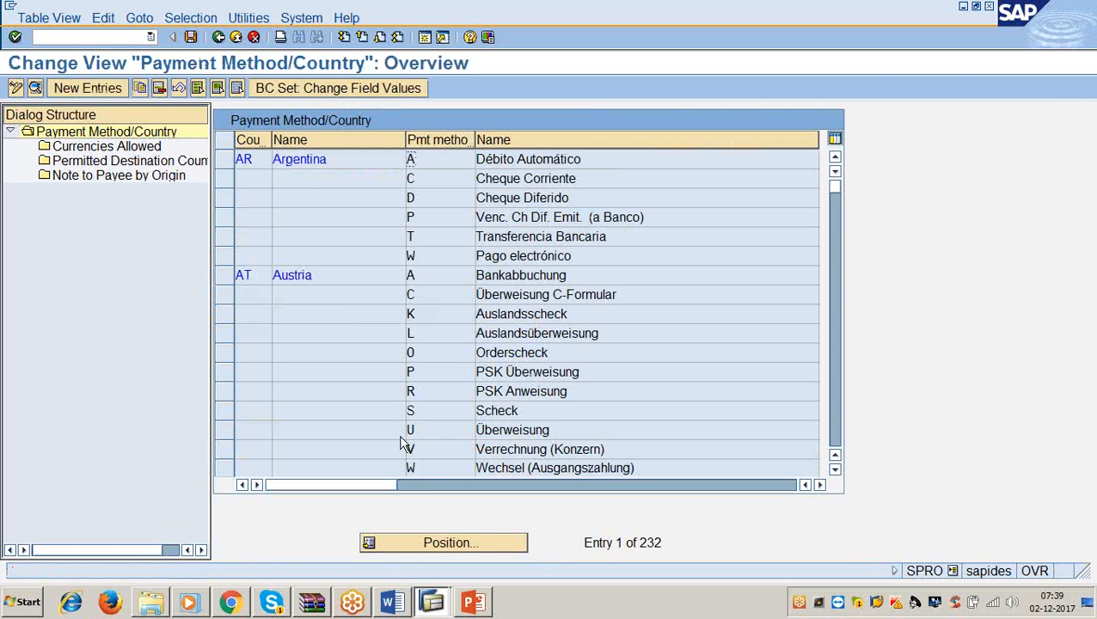
Step: Position the payment method overview at country us and payment method c
{"action": "left_click", "coordinate": [433, 544]}
{"action": "type", "text": "us"}
{"action": "key", "text": "Tab"}
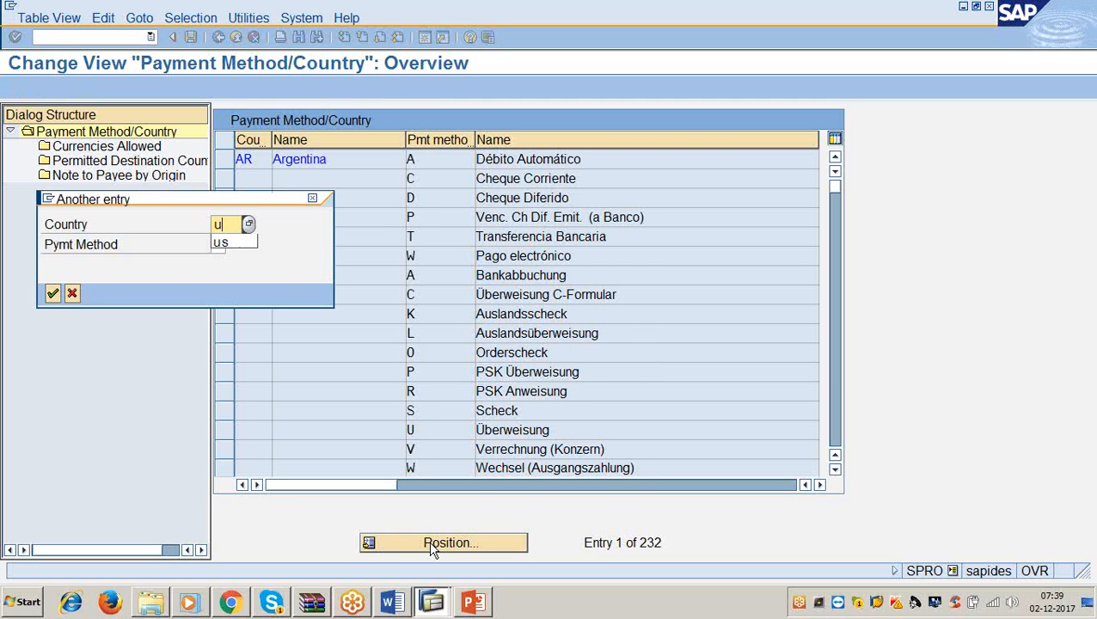
{"action": "type", "text": "c"}
{"action": "key", "text": "Return"}
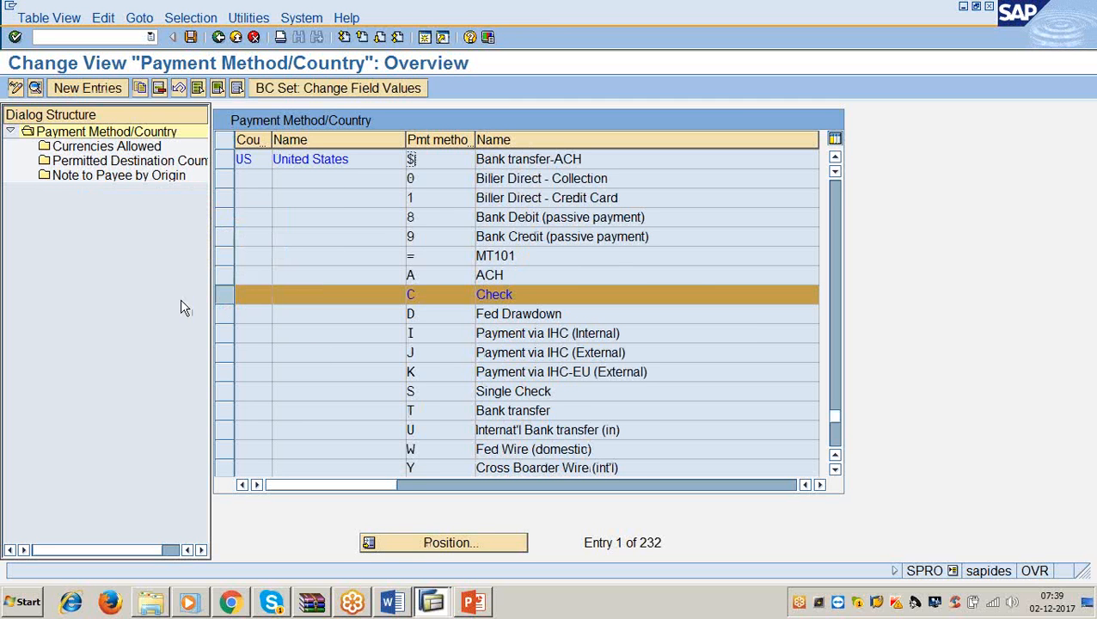
Step: Review the details of the United States Check payment method and open its list of allowed currencies
{"action": "left_click", "coordinate": [35, 88]}
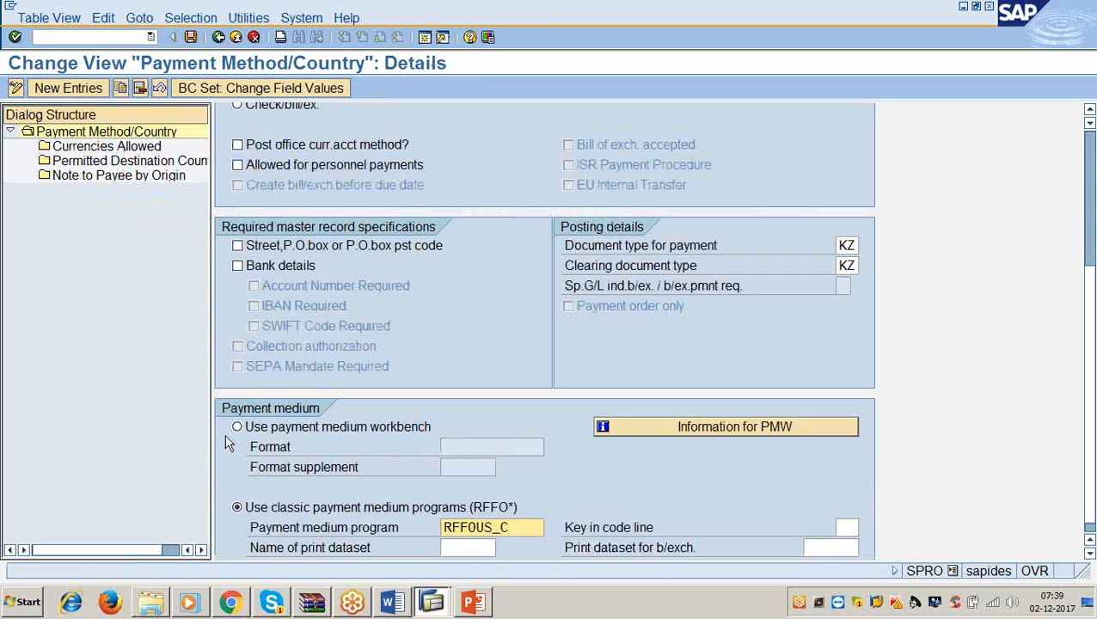
{"action": "scroll", "coordinate": [228, 443], "scroll_direction": "up", "scroll_amount": 3}
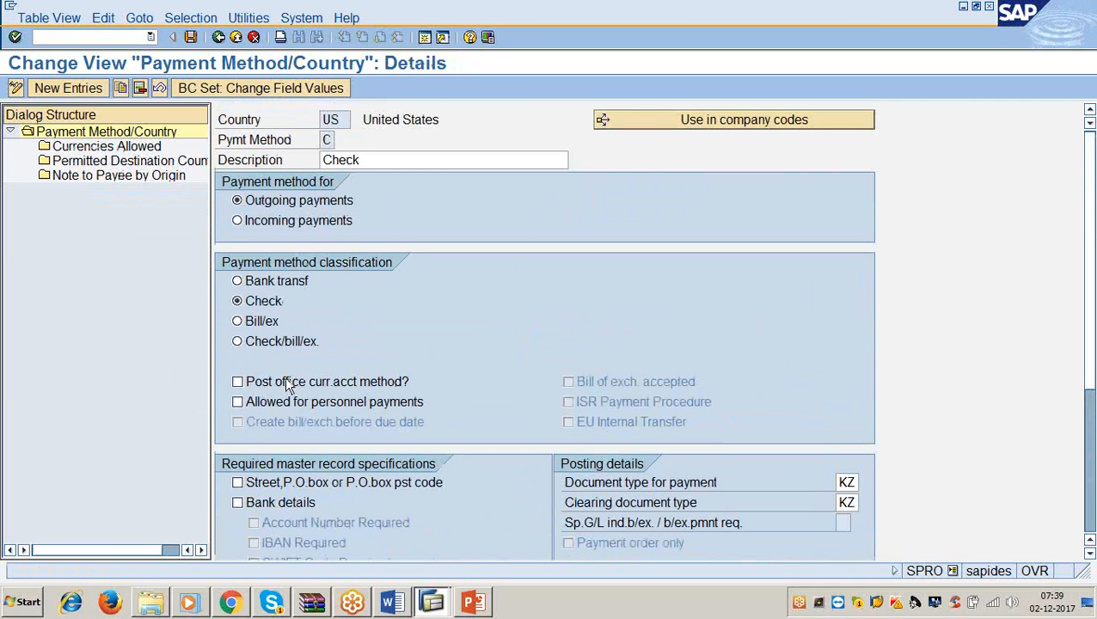
{"action": "scroll", "coordinate": [288, 386], "scroll_direction": "down", "scroll_amount": 6}
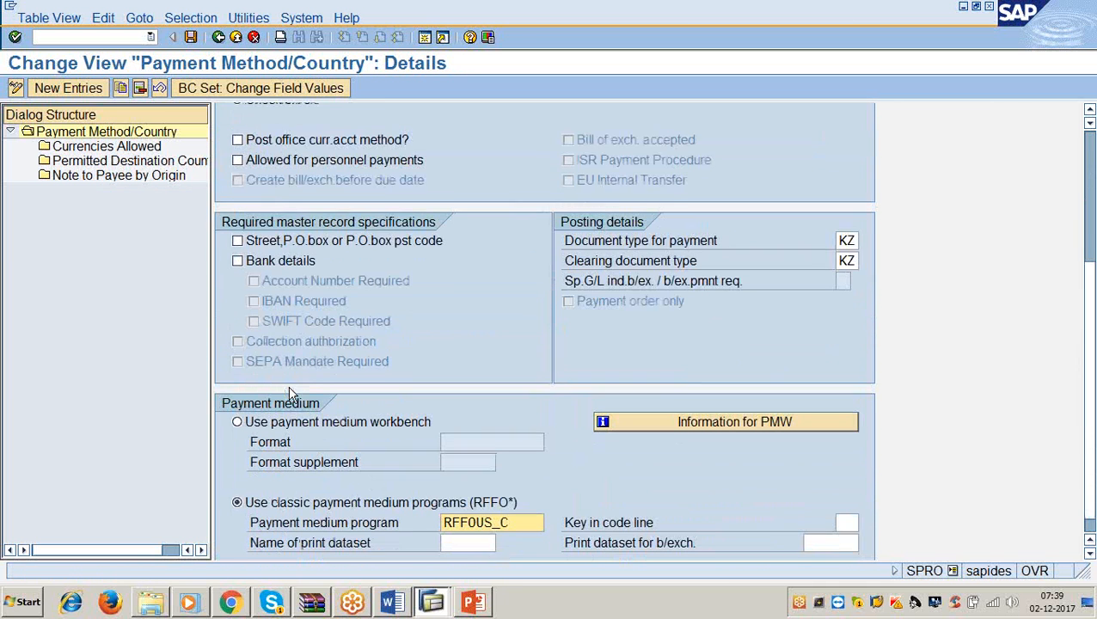
{"action": "scroll", "coordinate": [288, 387], "scroll_direction": "up", "scroll_amount": 2}
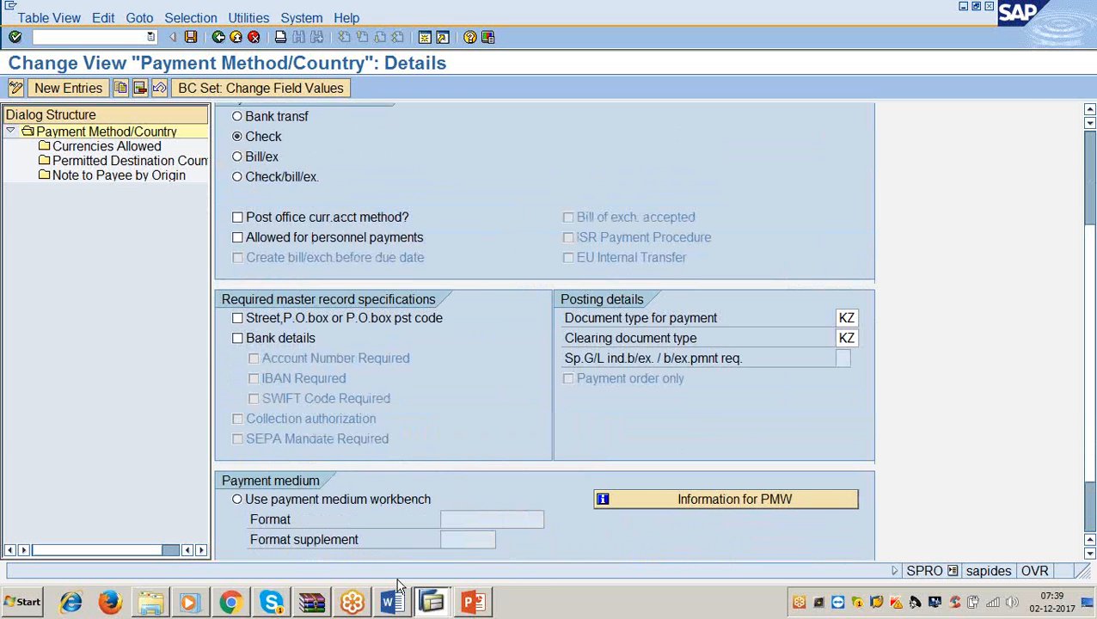
{"action": "double_click", "coordinate": [125, 148]}
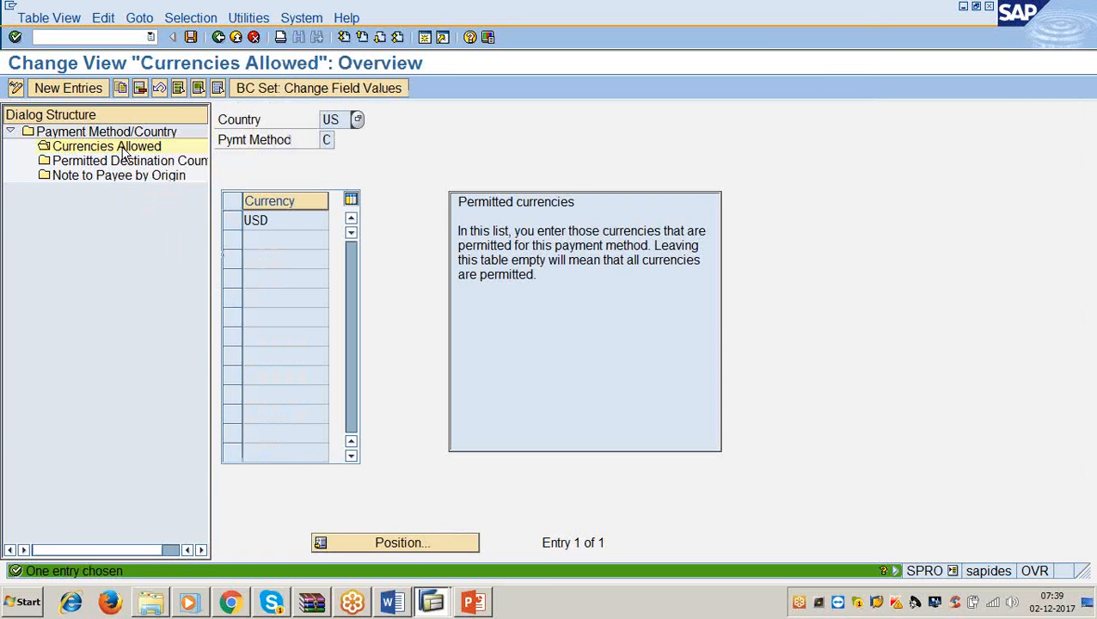
{"action": "left_click", "coordinate": [288, 221]}
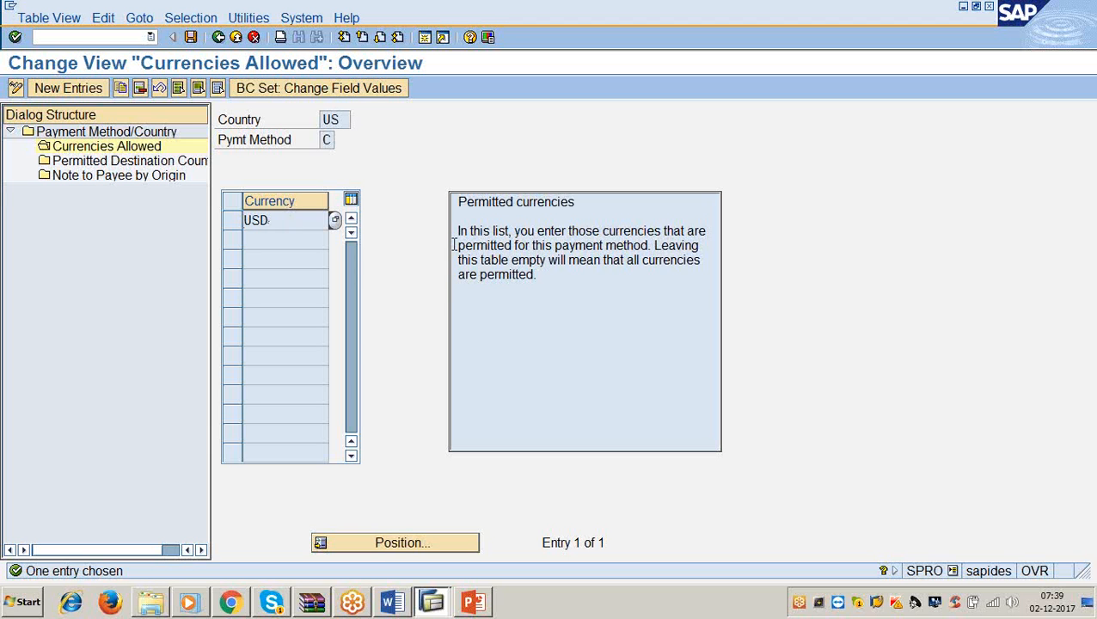
Step: Read the permitted currencies note and check the currency listed for the US Check payment method
{"action": "left_click_drag", "start_coordinate": [458, 231], "coordinate": [710, 263]}
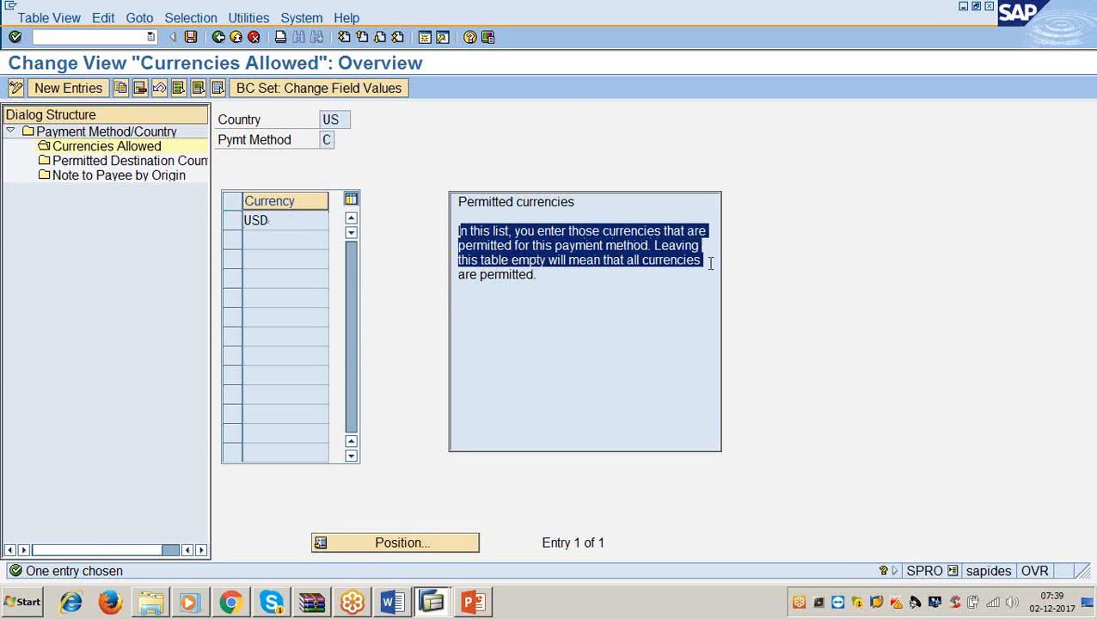
{"action": "left_click", "coordinate": [544, 275]}
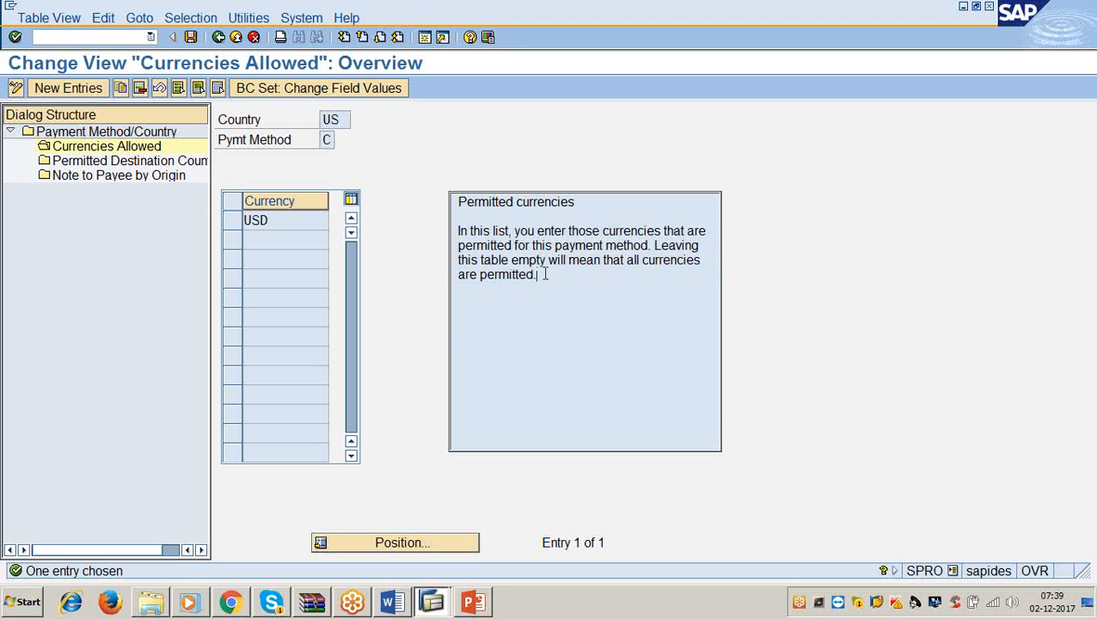
{"action": "left_click_drag", "start_coordinate": [544, 274], "coordinate": [427, 287]}
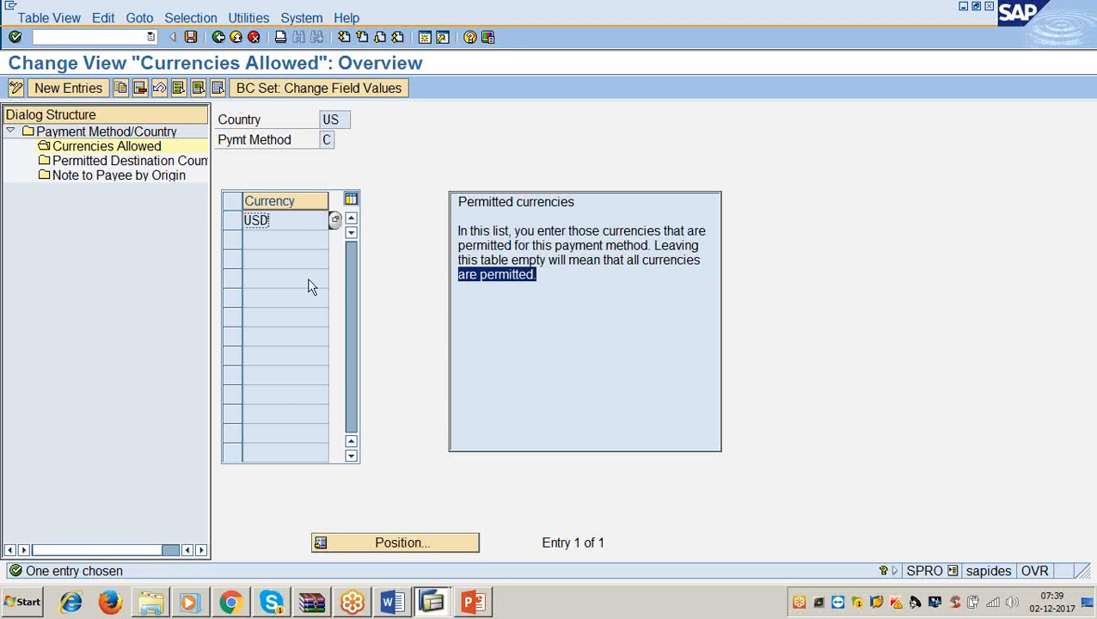
{"action": "left_click_drag", "start_coordinate": [280, 216], "coordinate": [226, 217]}
{"action": "left_click", "coordinate": [295, 221]}
Step: Switch to the ACCOUNTS PAYABLE Word document, read Step 2 on payment methods per company code, and return to SAP
{"action": "left_click", "coordinate": [391, 602]}
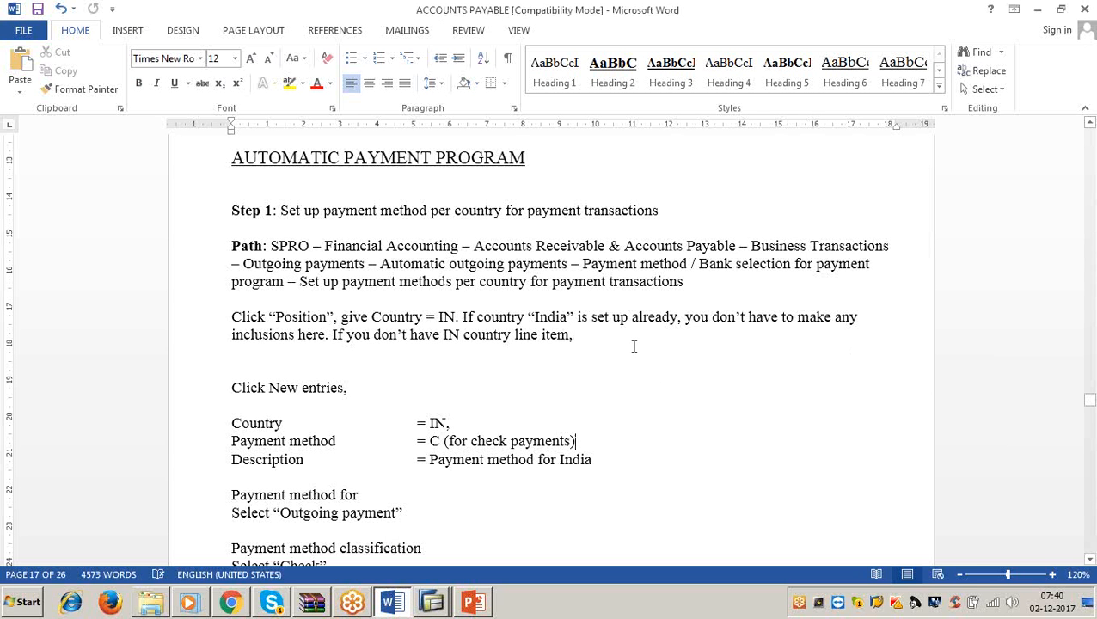
{"action": "scroll", "coordinate": [634, 345], "scroll_direction": "down", "scroll_amount": 3}
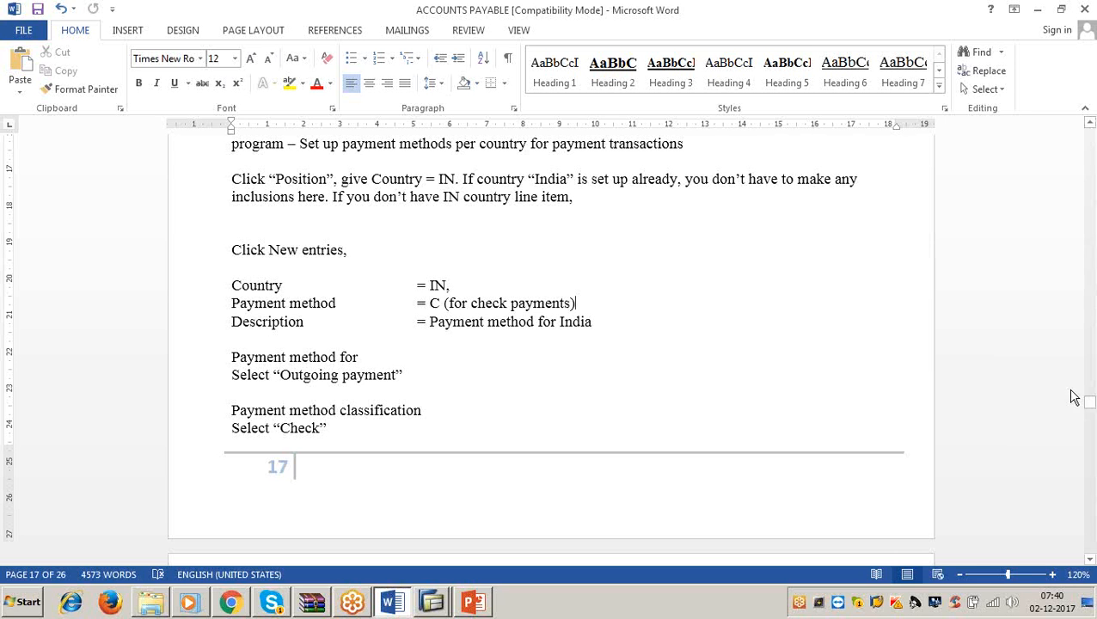
{"action": "left_click", "coordinate": [1079, 260]}
{"action": "left_click", "coordinate": [748, 461]}
{"action": "left_click", "coordinate": [1086, 268]}
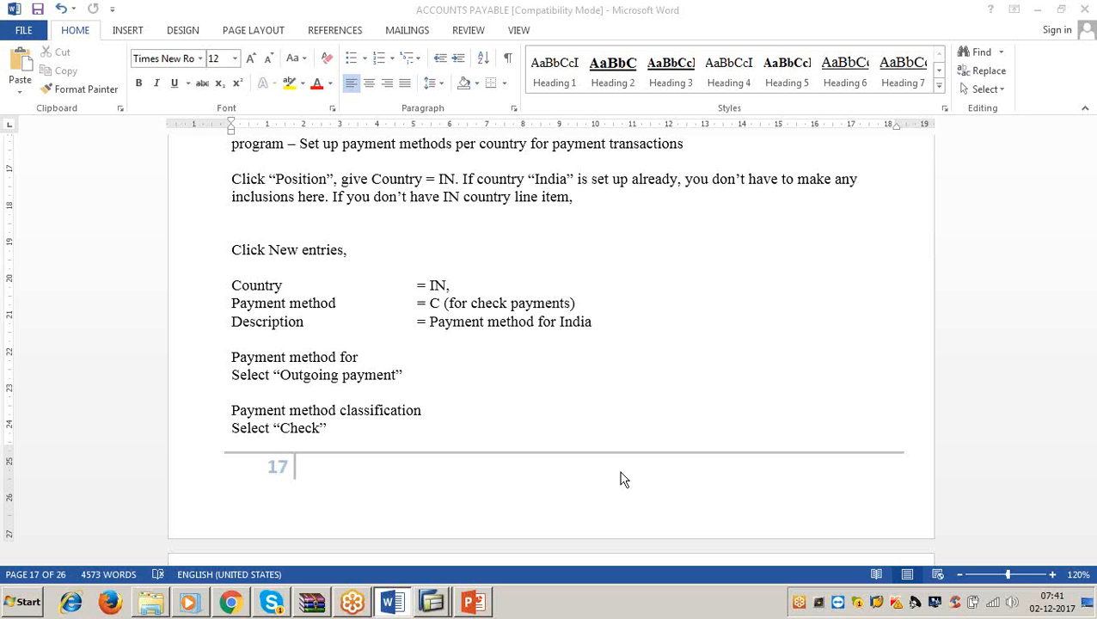
{"action": "scroll", "coordinate": [646, 370], "scroll_direction": "down", "scroll_amount": 8}
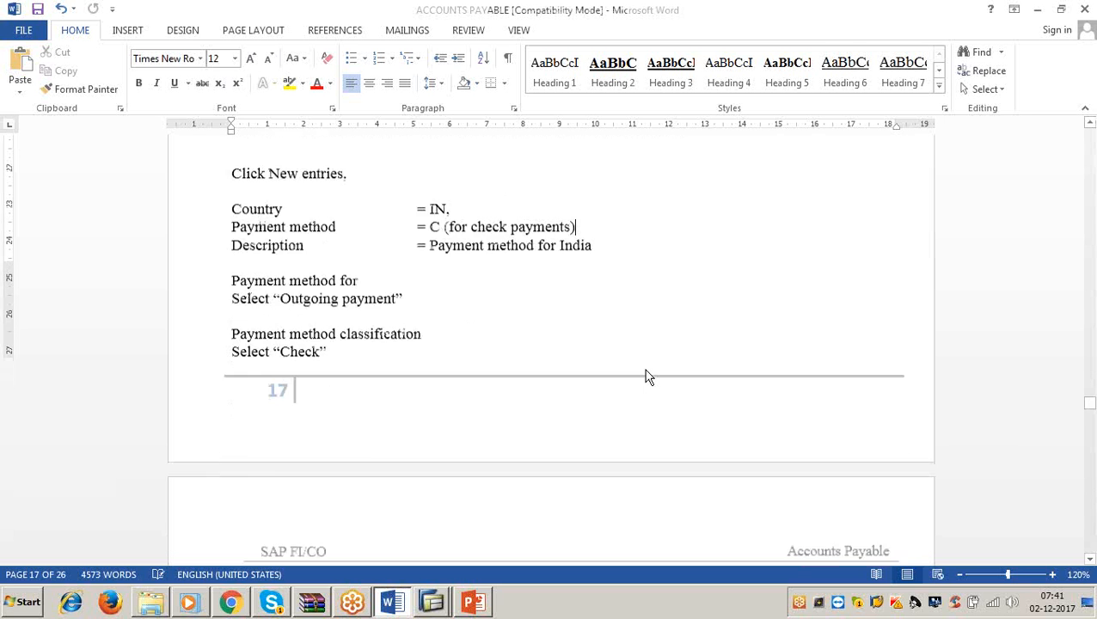
{"action": "scroll", "coordinate": [647, 370], "scroll_direction": "down", "scroll_amount": 3}
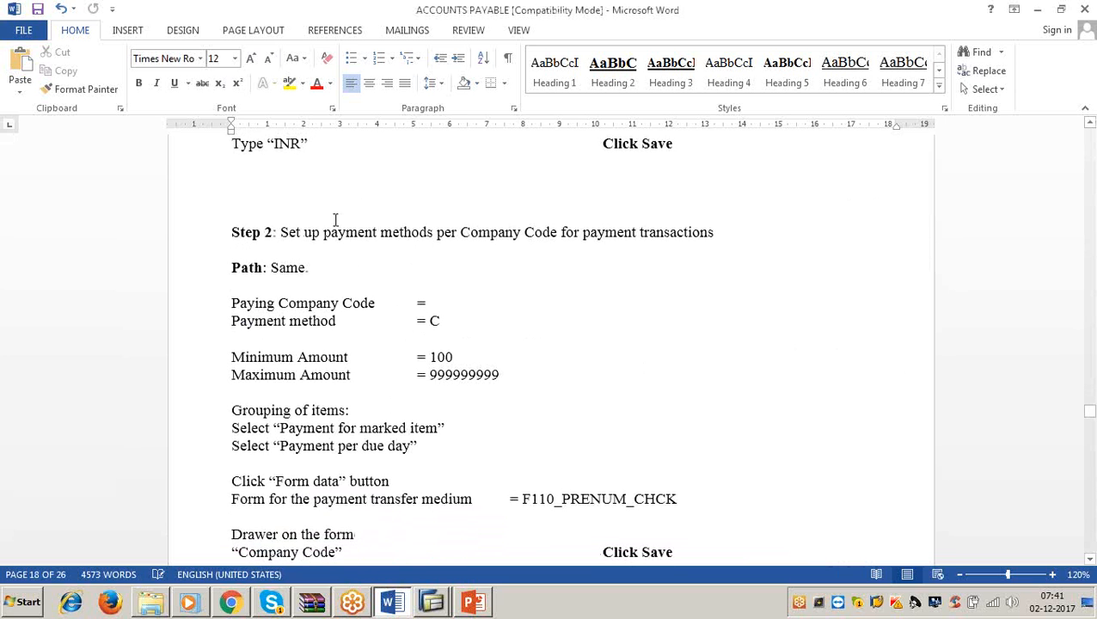
{"action": "left_click_drag", "start_coordinate": [284, 229], "coordinate": [407, 242]}
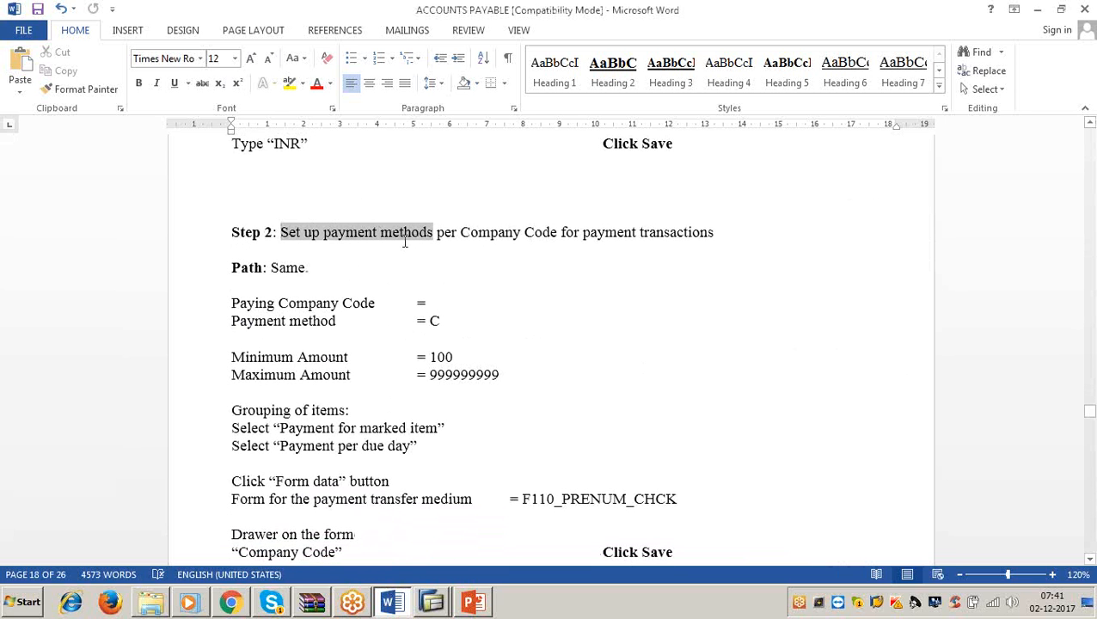
{"action": "left_click_drag", "start_coordinate": [659, 249], "coordinate": [747, 245]}
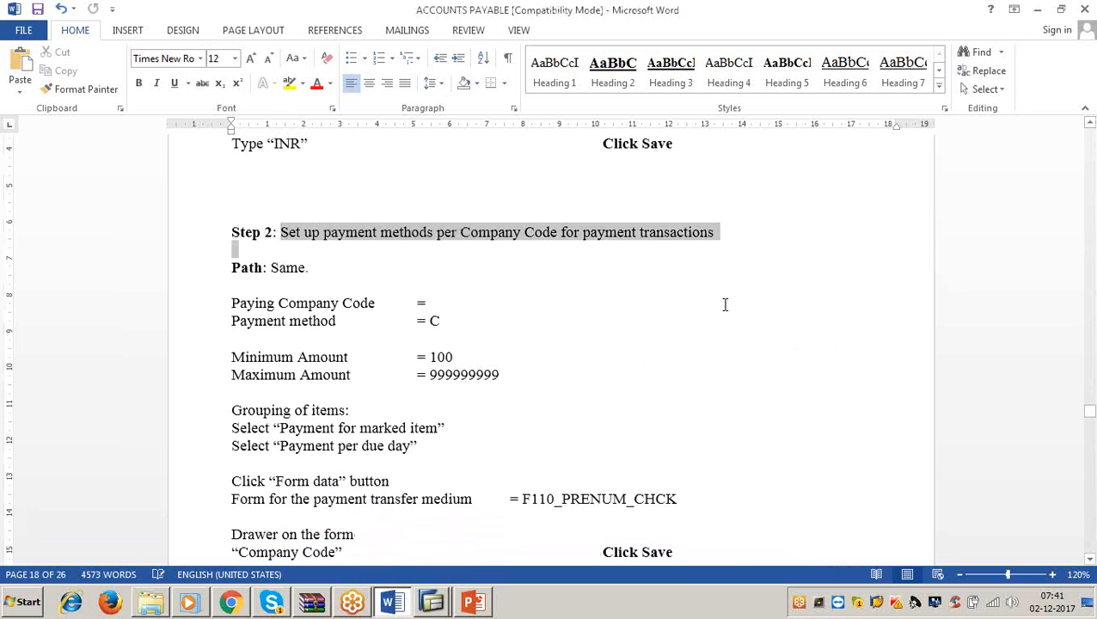
{"action": "left_click", "coordinate": [1041, 11]}
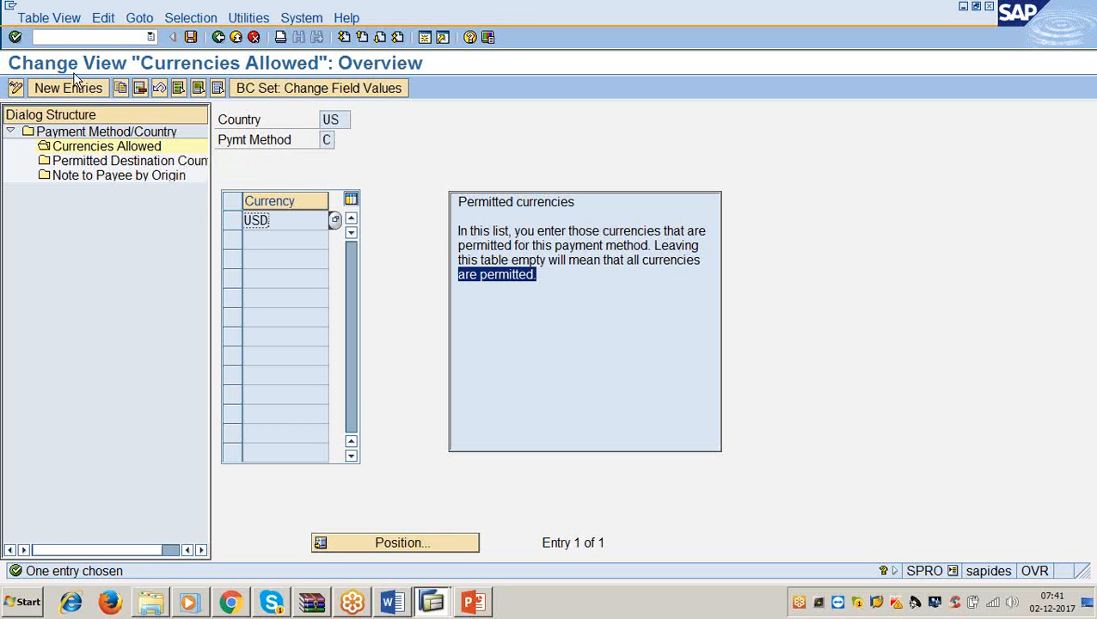
Step: Review the details of the US Check payment method from the overview and return to the implementation guide
{"action": "left_click", "coordinate": [217, 38]}
{"action": "left_click", "coordinate": [218, 38]}
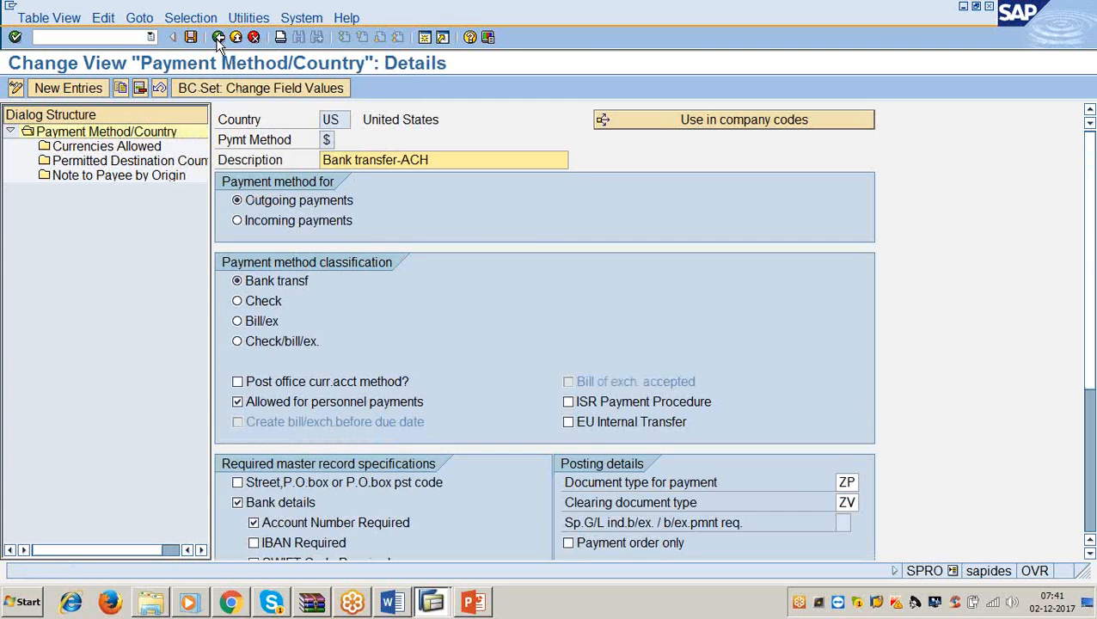
{"action": "left_click", "coordinate": [219, 37]}
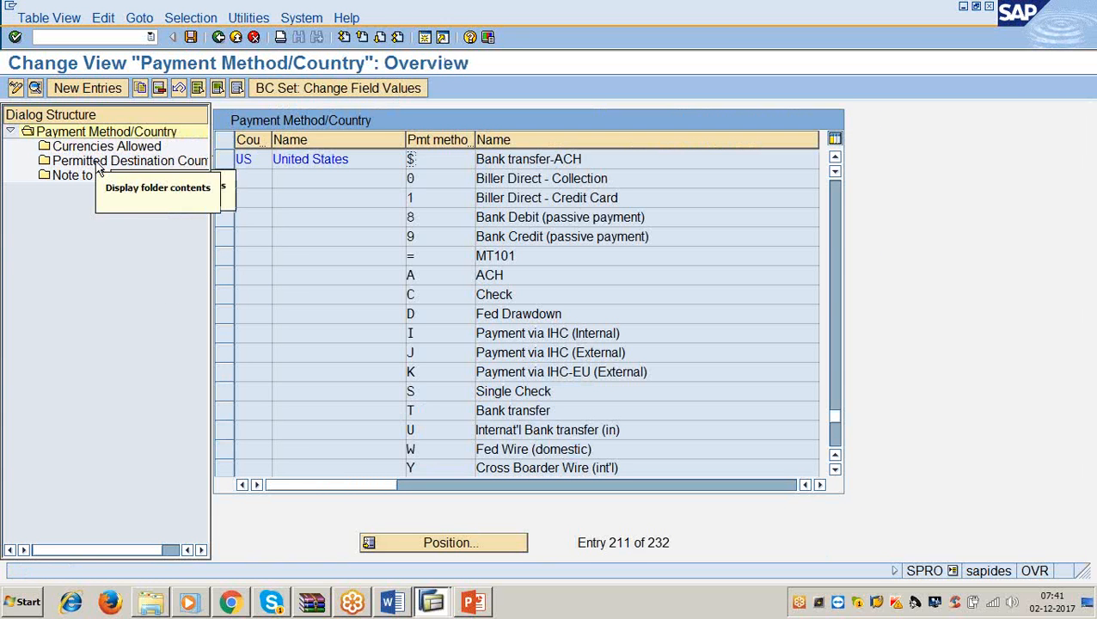
{"action": "left_click", "coordinate": [223, 294]}
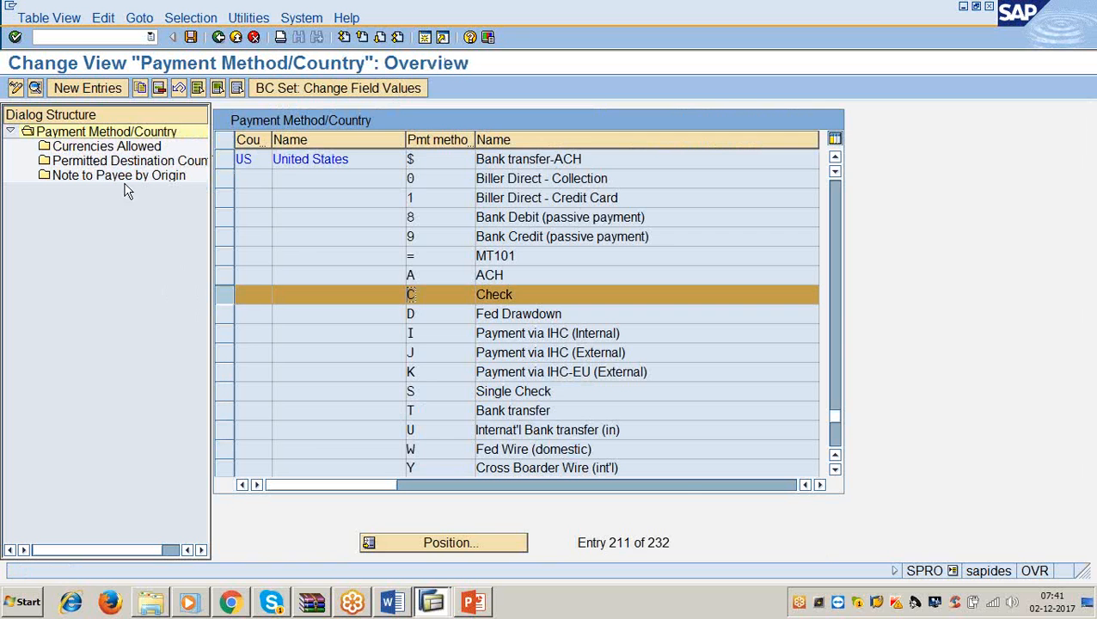
{"action": "left_click", "coordinate": [35, 89]}
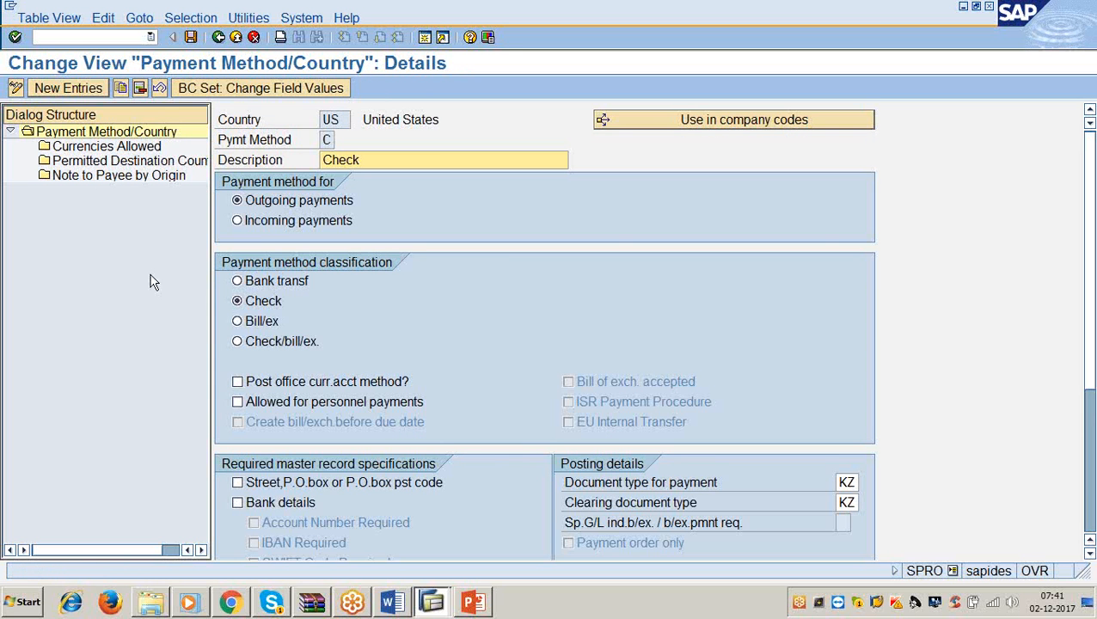
{"action": "scroll", "coordinate": [183, 305], "scroll_direction": "down", "scroll_amount": 3}
{"action": "scroll", "coordinate": [184, 305], "scroll_direction": "up", "scroll_amount": 3}
{"action": "left_click", "coordinate": [218, 37]}
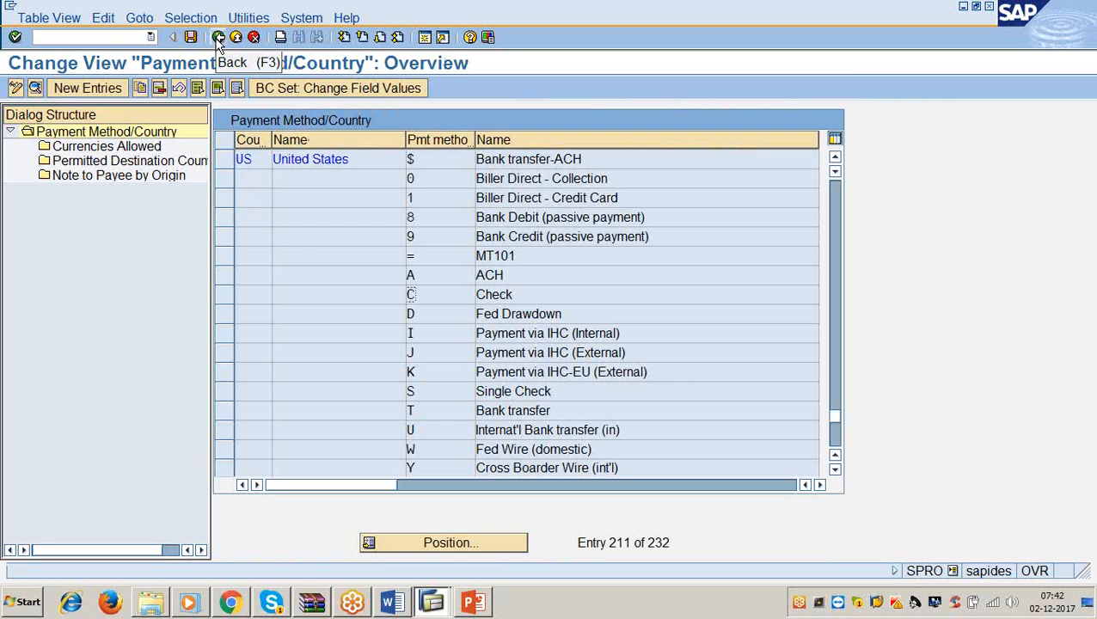
{"action": "left_click", "coordinate": [218, 38]}
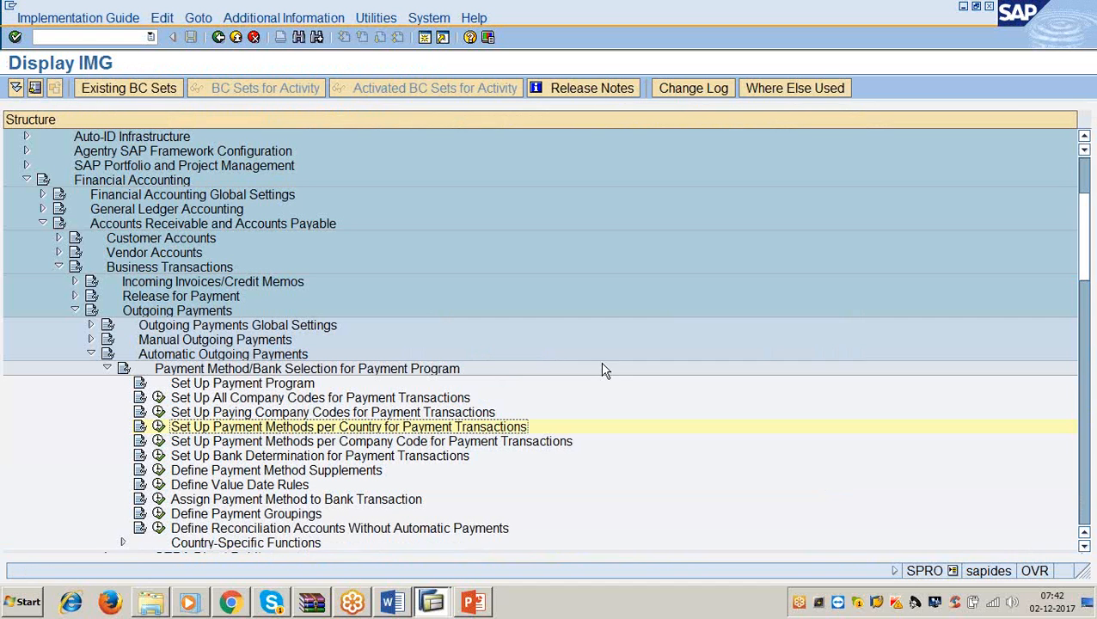
Step: Reopen the payment methods per country, position at country US, and open the allowed currencies of payment method C
{"action": "left_click", "coordinate": [159, 427]}
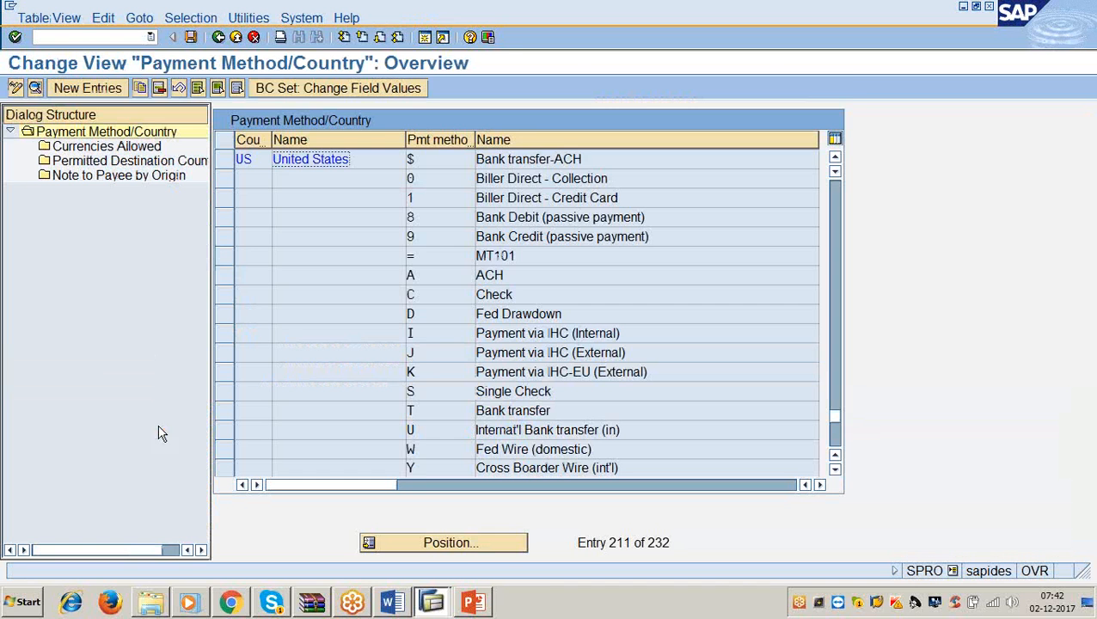
{"action": "left_click", "coordinate": [483, 546]}
{"action": "type", "text": "US"}
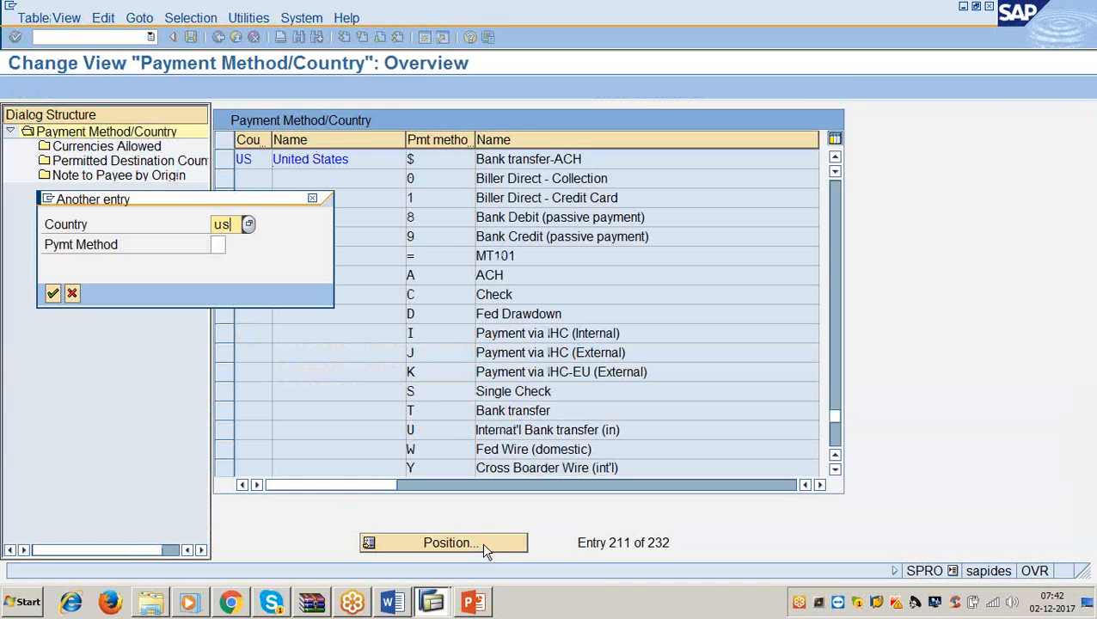
{"action": "key", "text": "Return"}
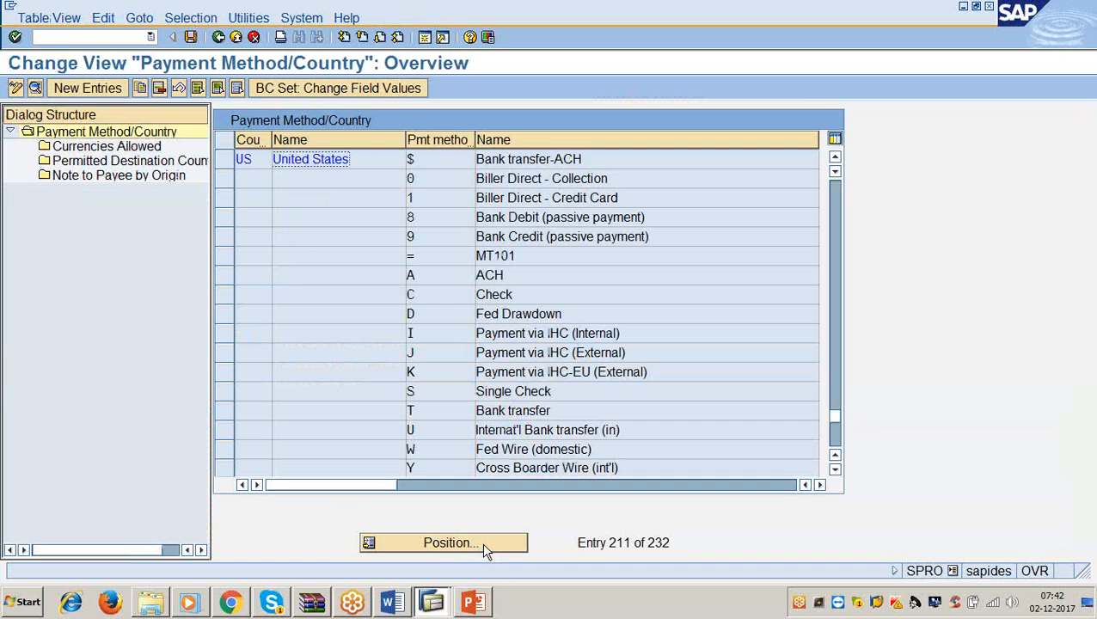
{"action": "left_click", "coordinate": [226, 294]}
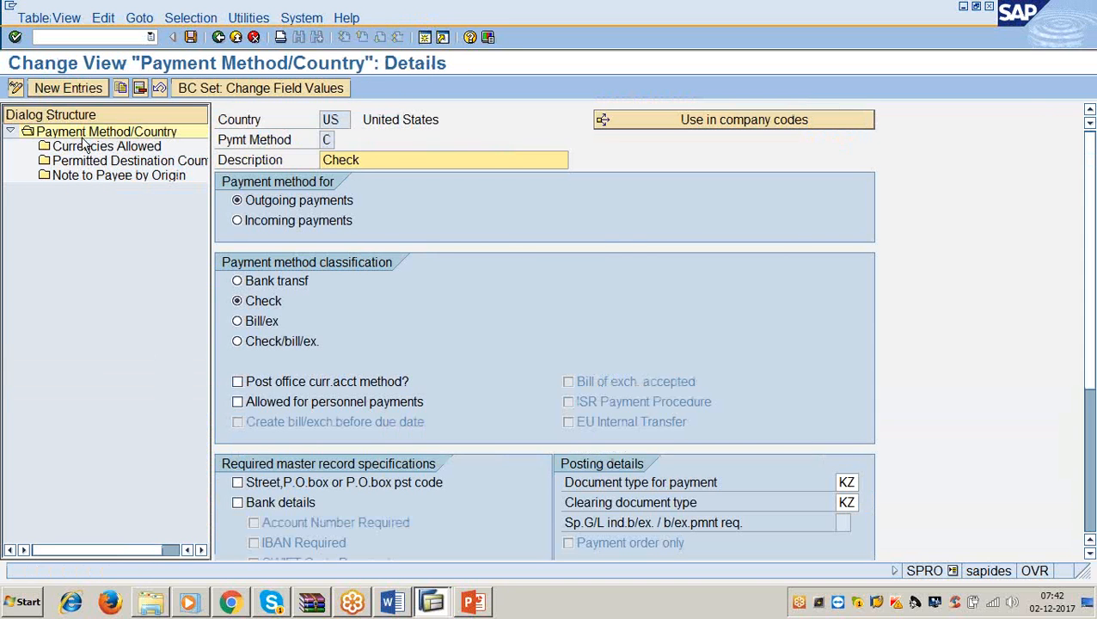
{"action": "left_click", "coordinate": [91, 148]}
{"action": "double_click", "coordinate": [91, 151]}
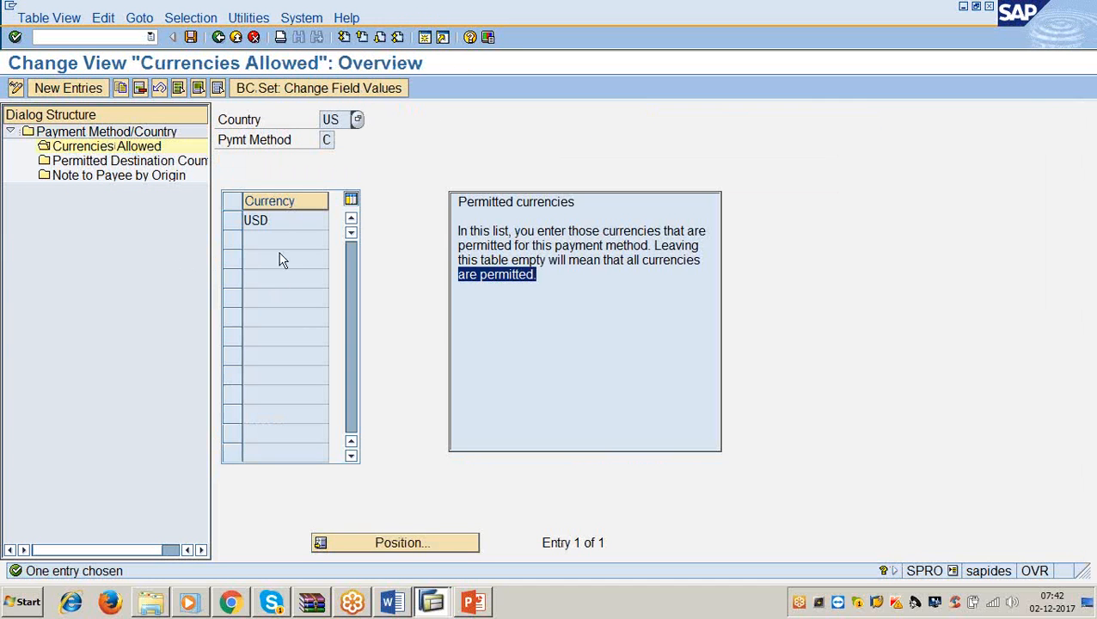
Step: Check the currency entry for payment method C against the explanation of permitted currencies
{"action": "left_click", "coordinate": [283, 222]}
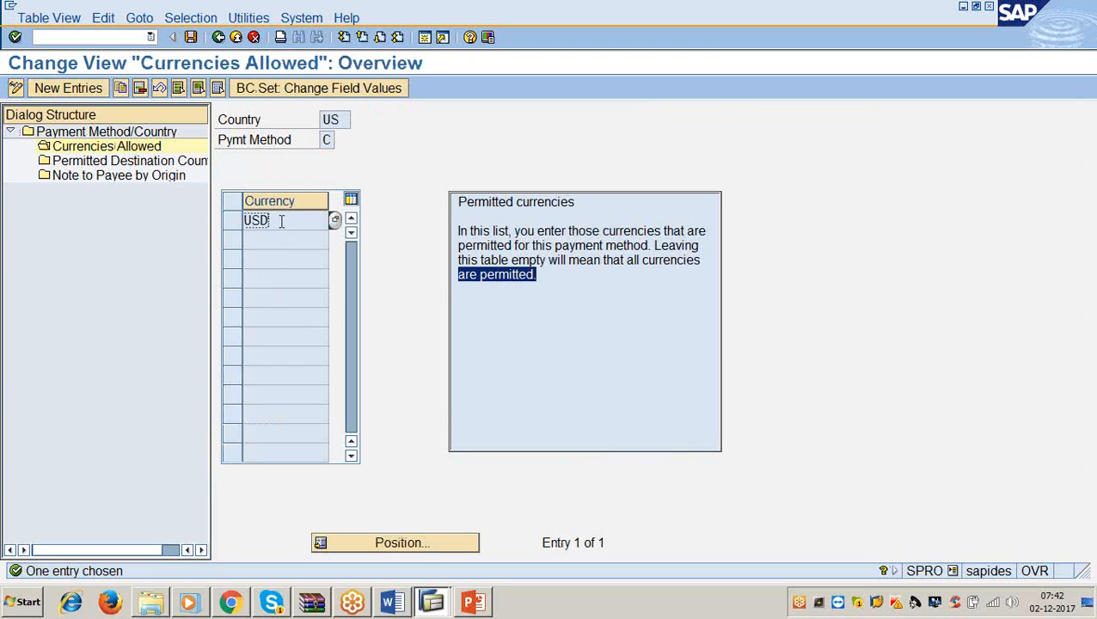
{"action": "left_click_drag", "start_coordinate": [283, 222], "coordinate": [225, 231]}
{"action": "left_click_drag", "start_coordinate": [461, 230], "coordinate": [551, 286]}
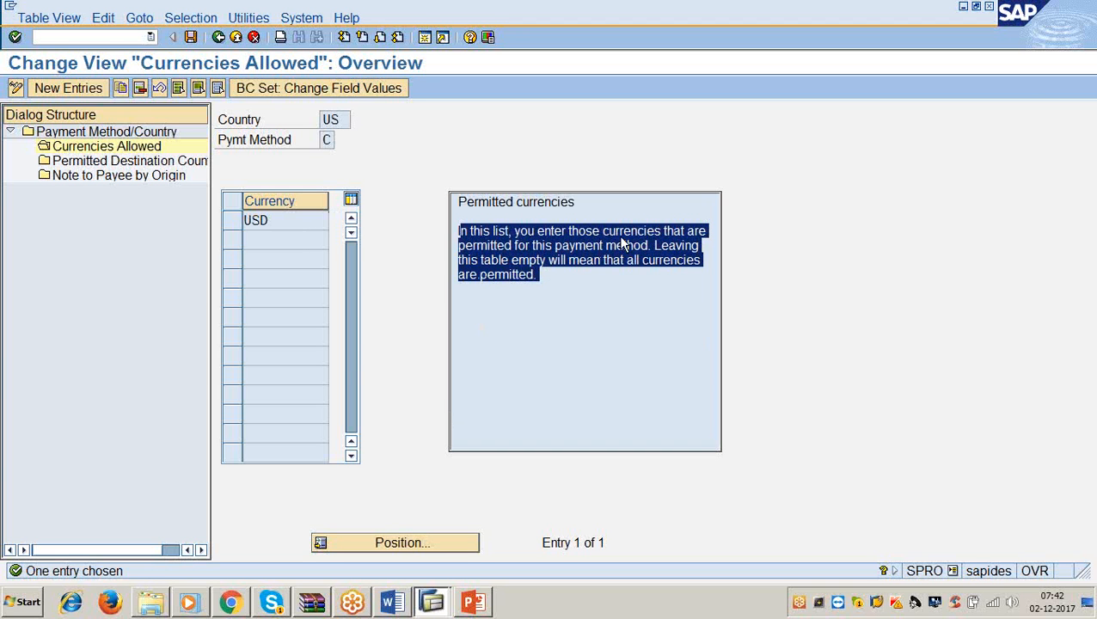
{"action": "left_click", "coordinate": [534, 281]}
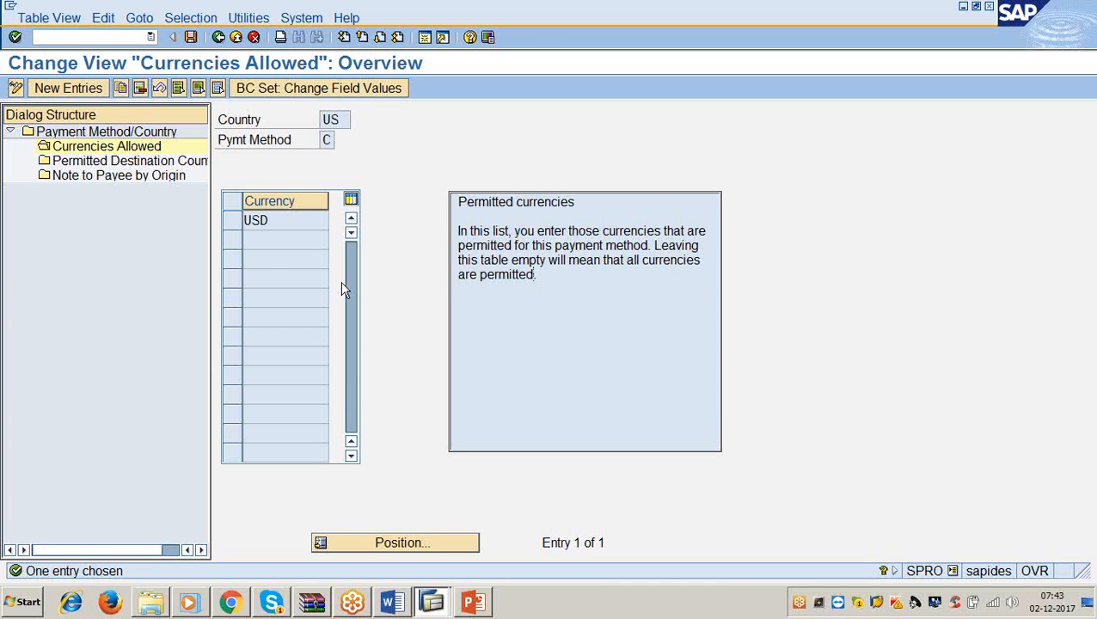
Step: Look up the Step 2 heading on payment methods per company code in the Word document and return to SAP
{"action": "left_click", "coordinate": [391, 602]}
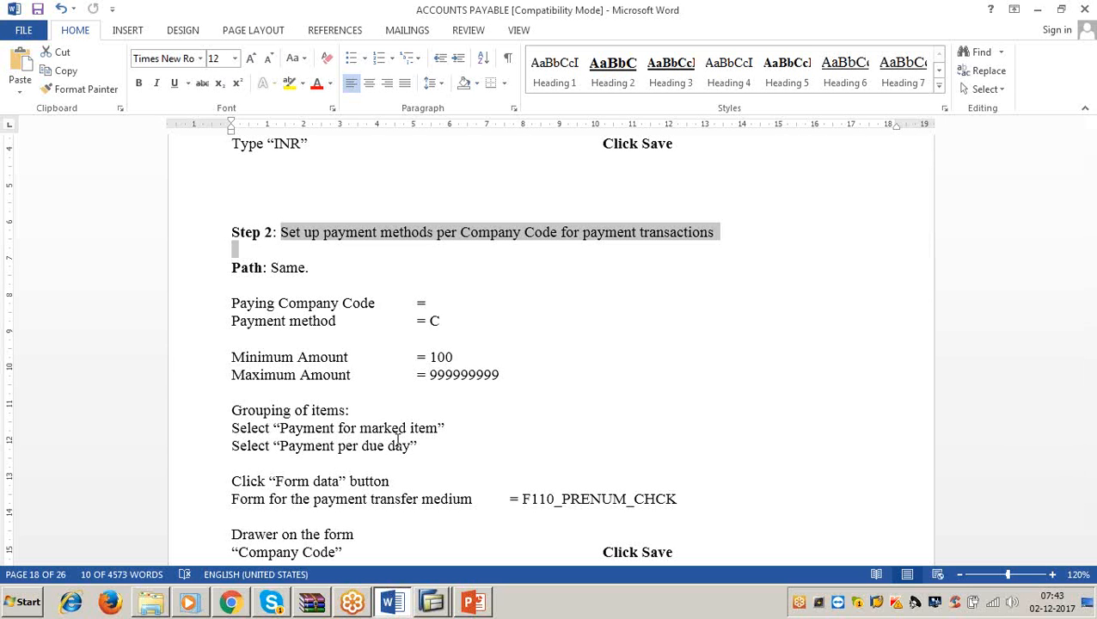
{"action": "left_click", "coordinate": [891, 349]}
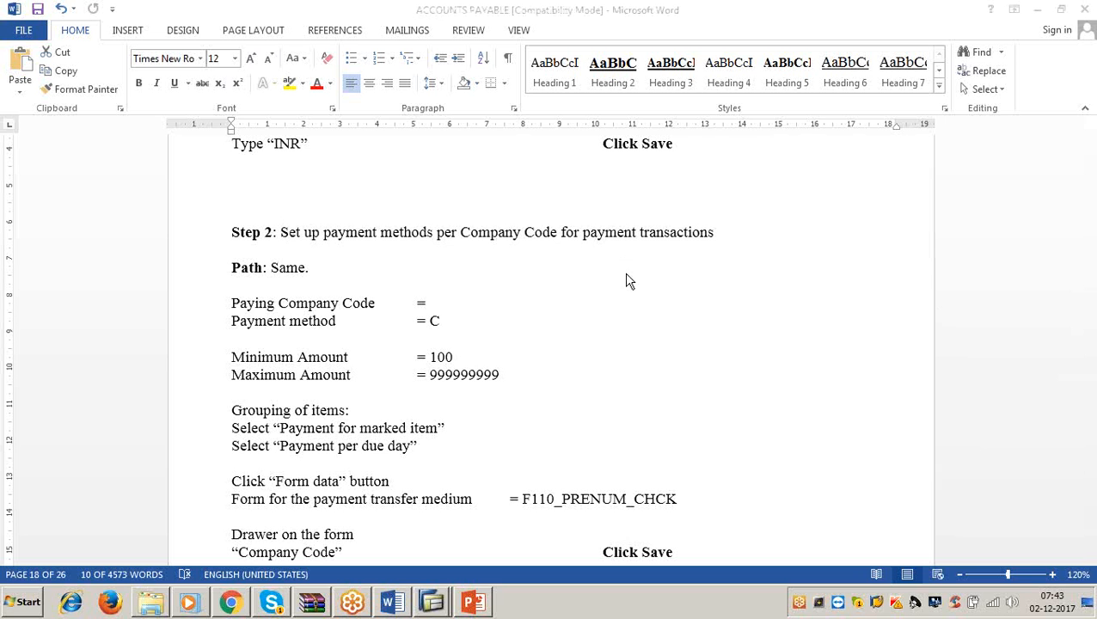
{"action": "left_click", "coordinate": [716, 232]}
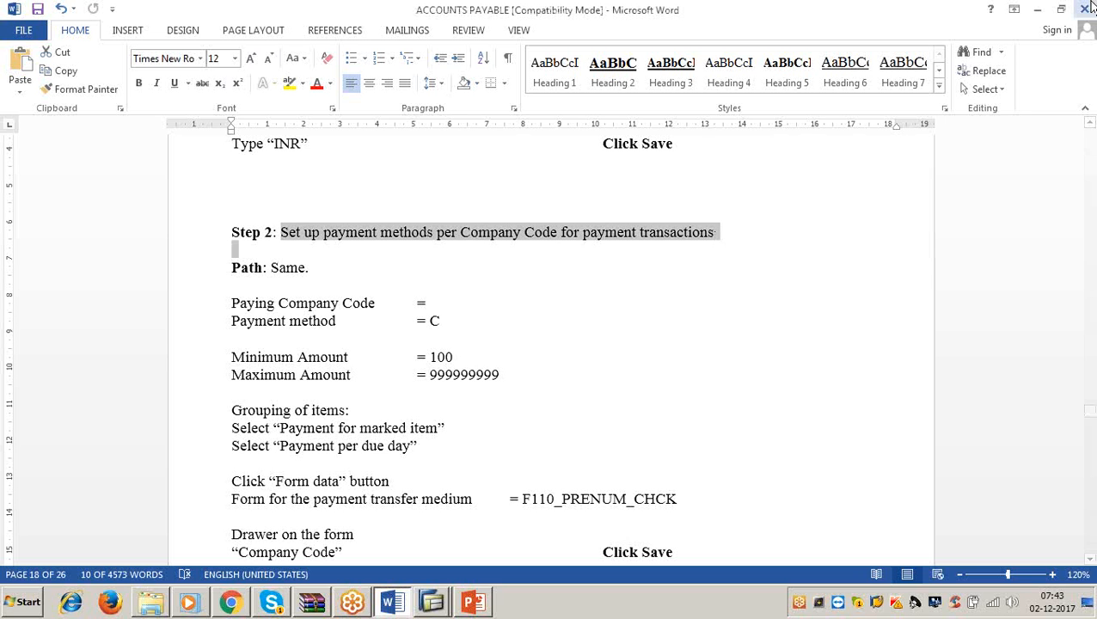
{"action": "left_click", "coordinate": [1038, 9]}
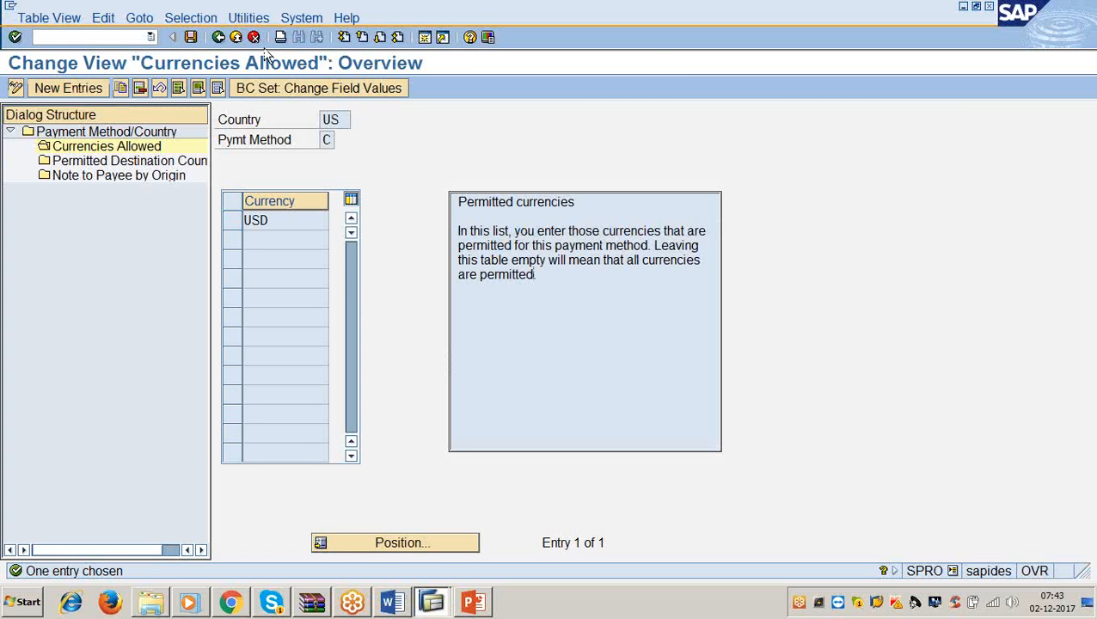
Step: Leave the country payment method settings and open Set Up Payment Methods per Company Code for Payment Transactions
{"action": "left_click", "coordinate": [218, 38]}
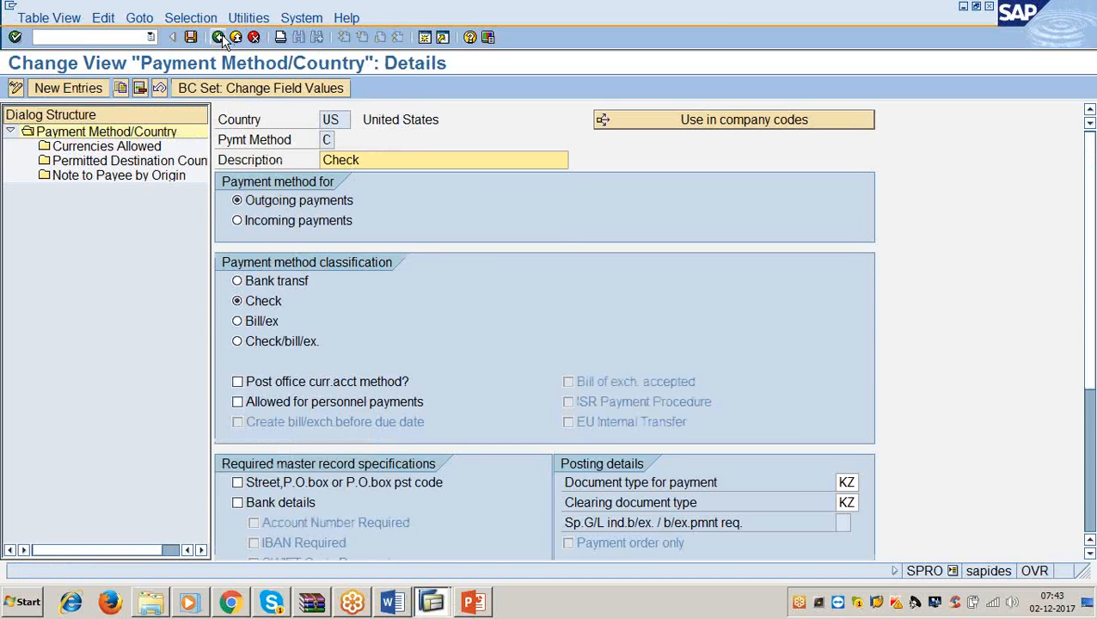
{"action": "left_click", "coordinate": [219, 39]}
{"action": "left_click", "coordinate": [219, 39]}
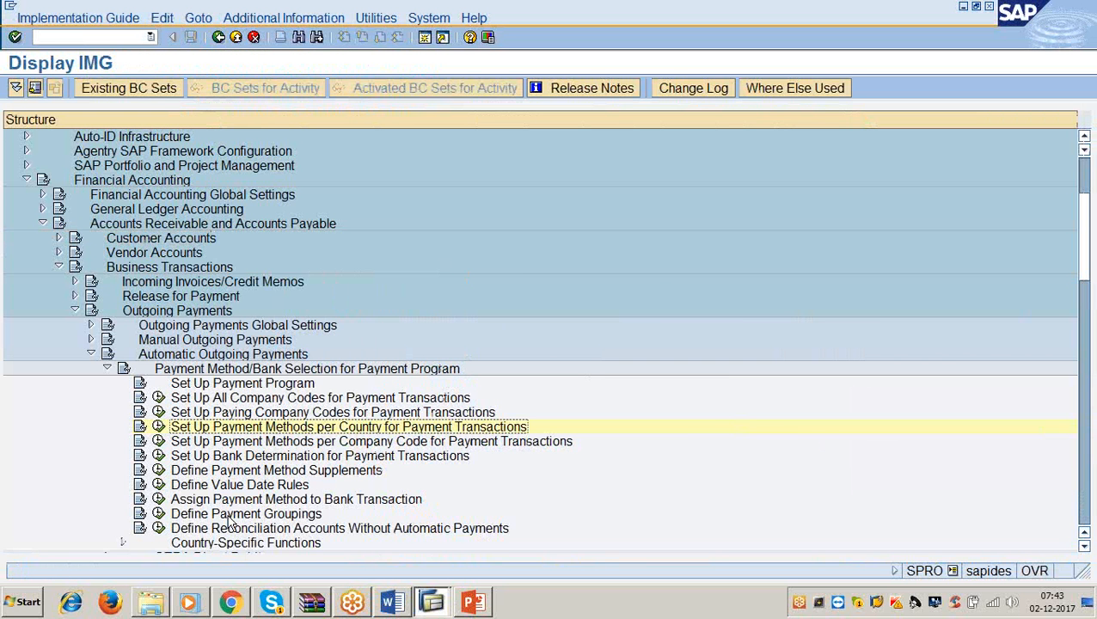
{"action": "left_click", "coordinate": [159, 443]}
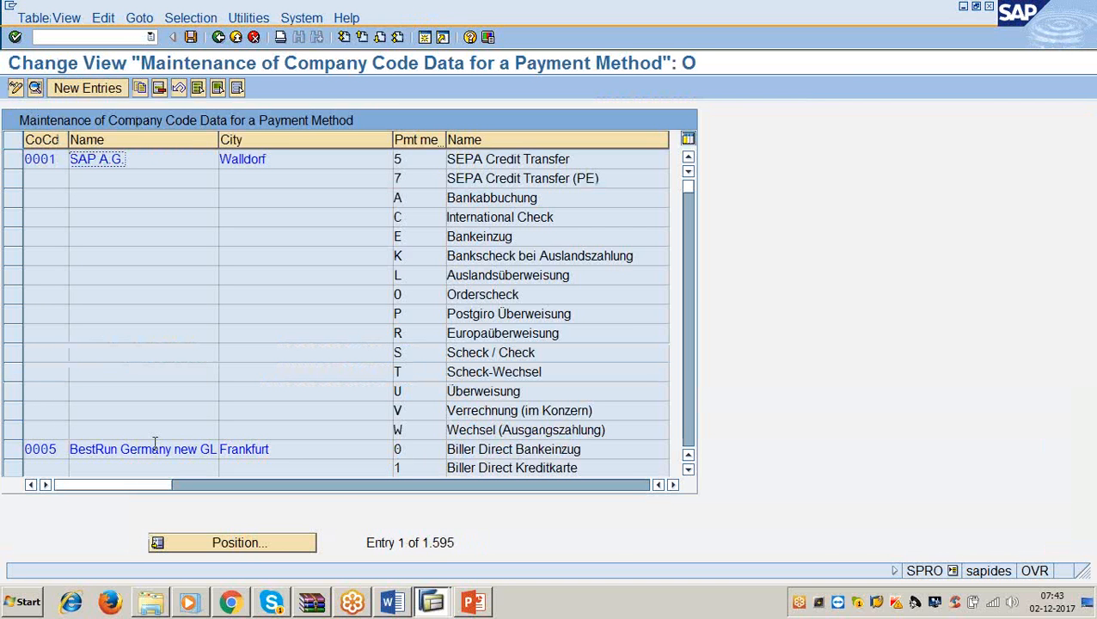
Step: Start a new entry for paying company code 3366 with payment method c and a minimum amount of 1000
{"action": "left_click", "coordinate": [81, 91]}
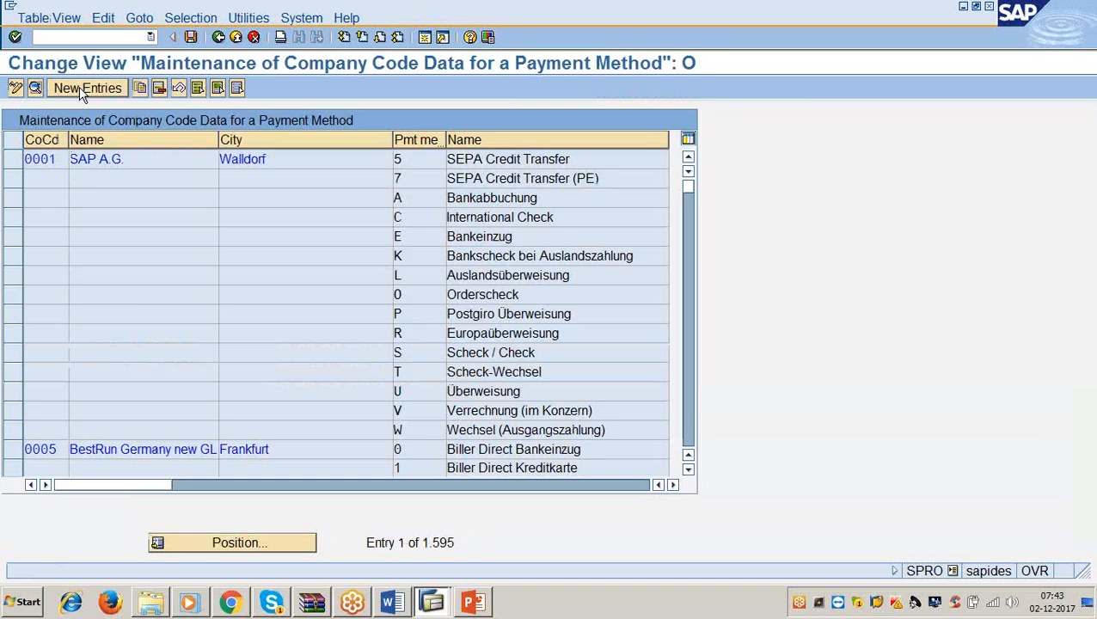
{"action": "type", "text": "3366"}
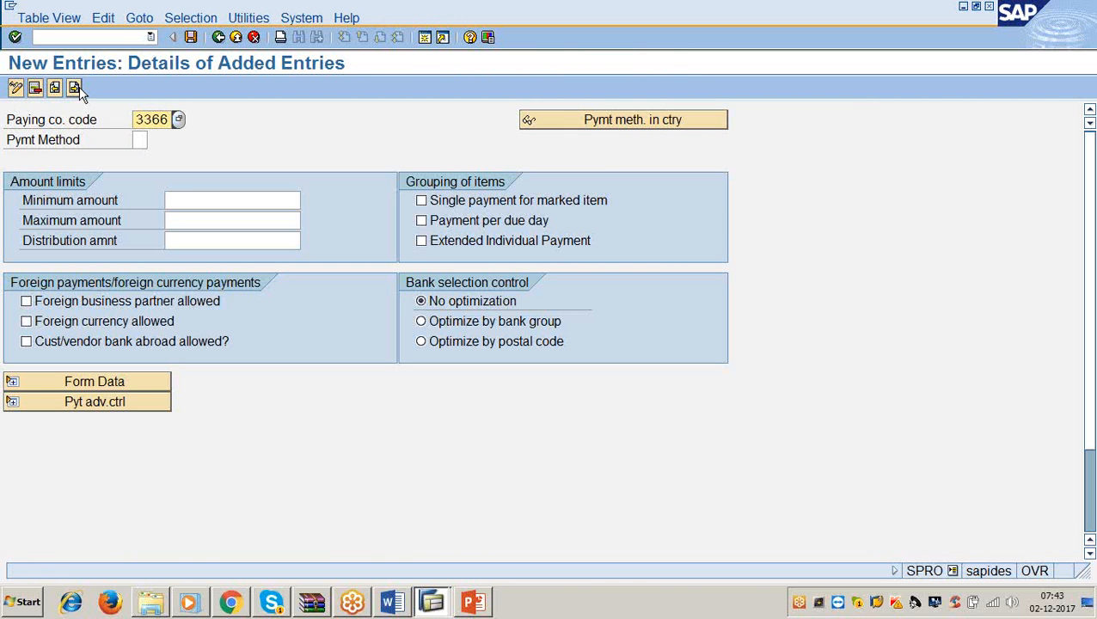
{"action": "key", "text": "Tab"}
{"action": "type", "text": "c"}
{"action": "left_click", "coordinate": [185, 189]}
{"action": "type", "text": "1000"}
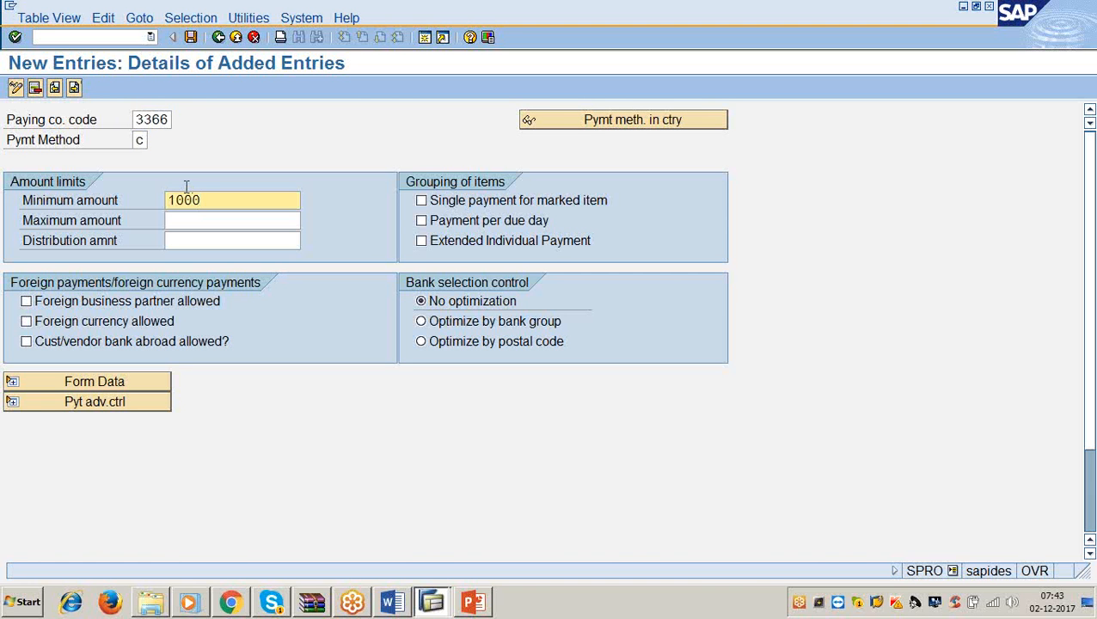
Step: Set the amount limits to a minimum of 100 and a maximum of 999999999, and enable single payment for marked items
{"action": "key", "text": "BackSpace"}
{"action": "key", "text": "Tab"}
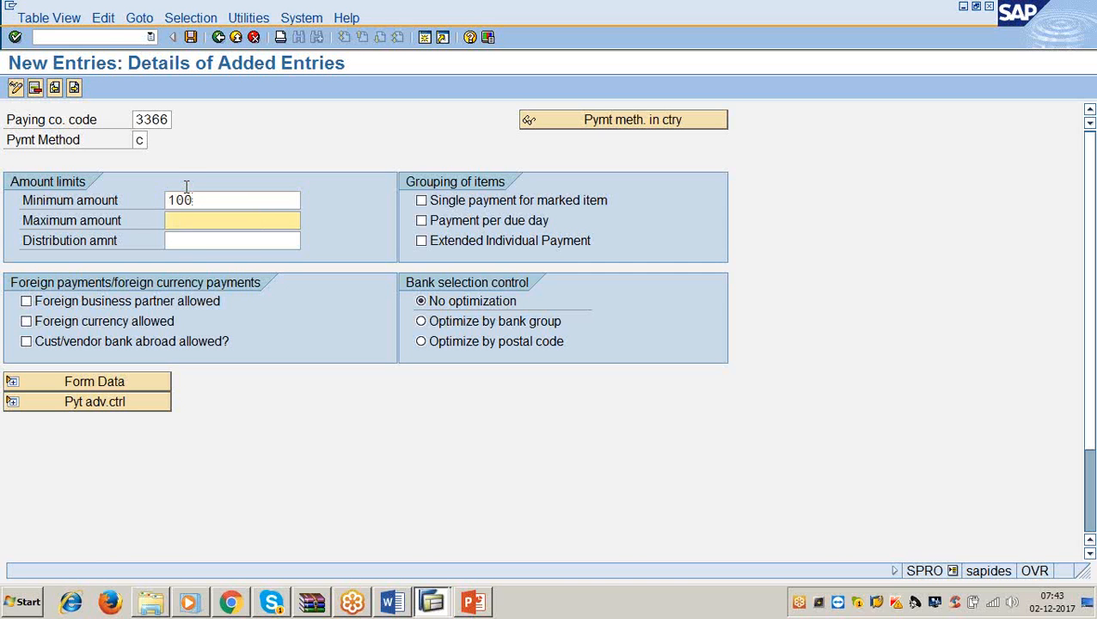
{"action": "type", "text": "999999999"}
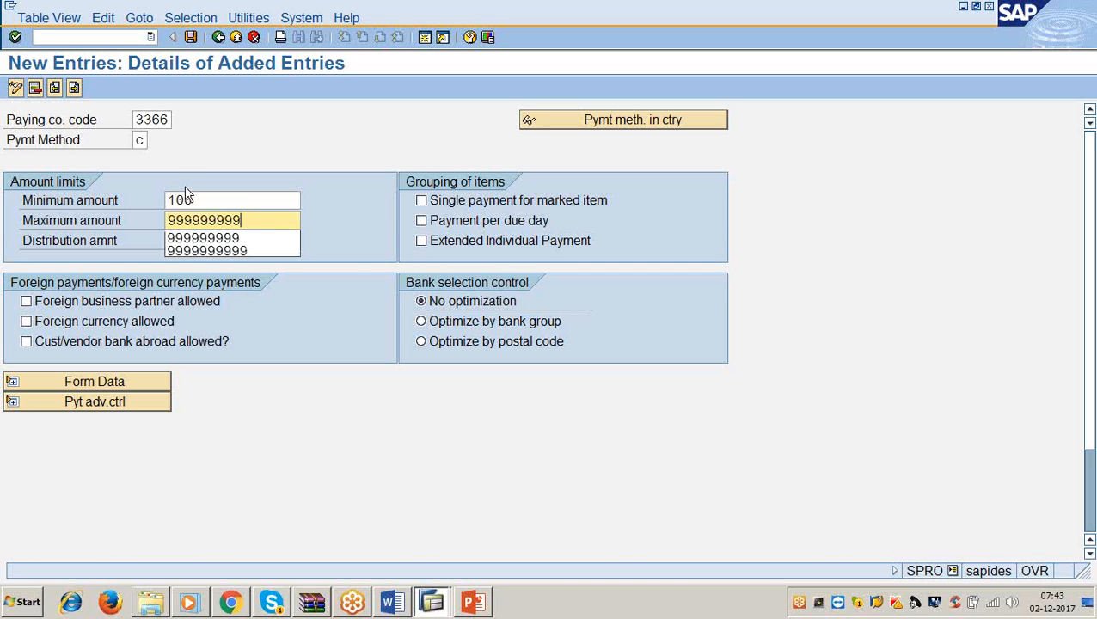
{"action": "left_click", "coordinate": [430, 204]}
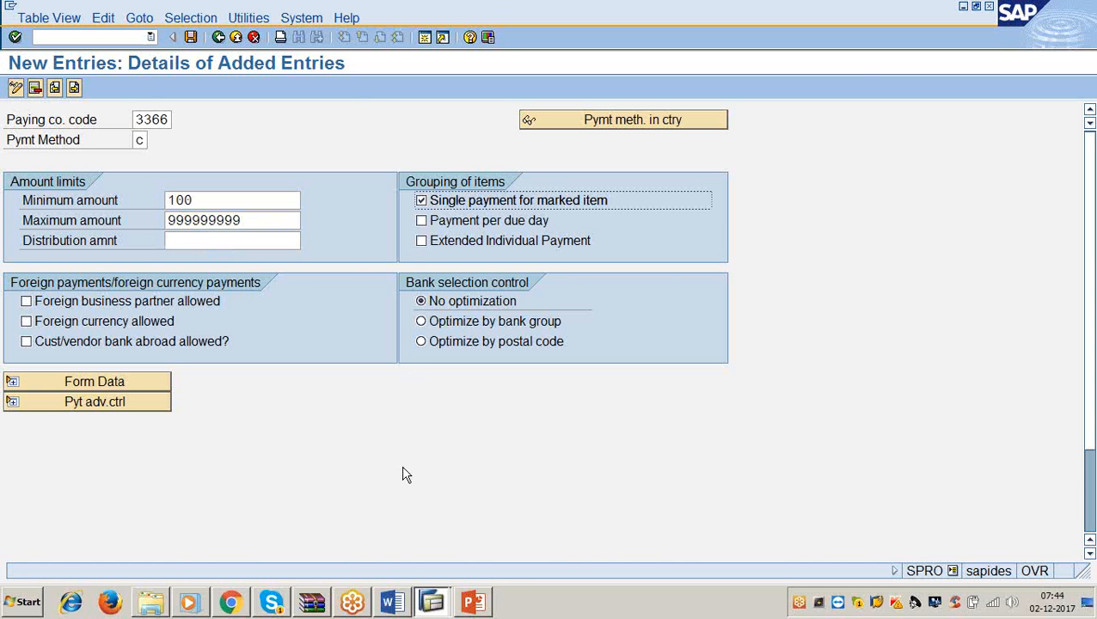
Step: In the Word document, insert "single" before "Payment for marked item" in the grouping instructions and return to SAP
{"action": "left_click", "coordinate": [391, 602]}
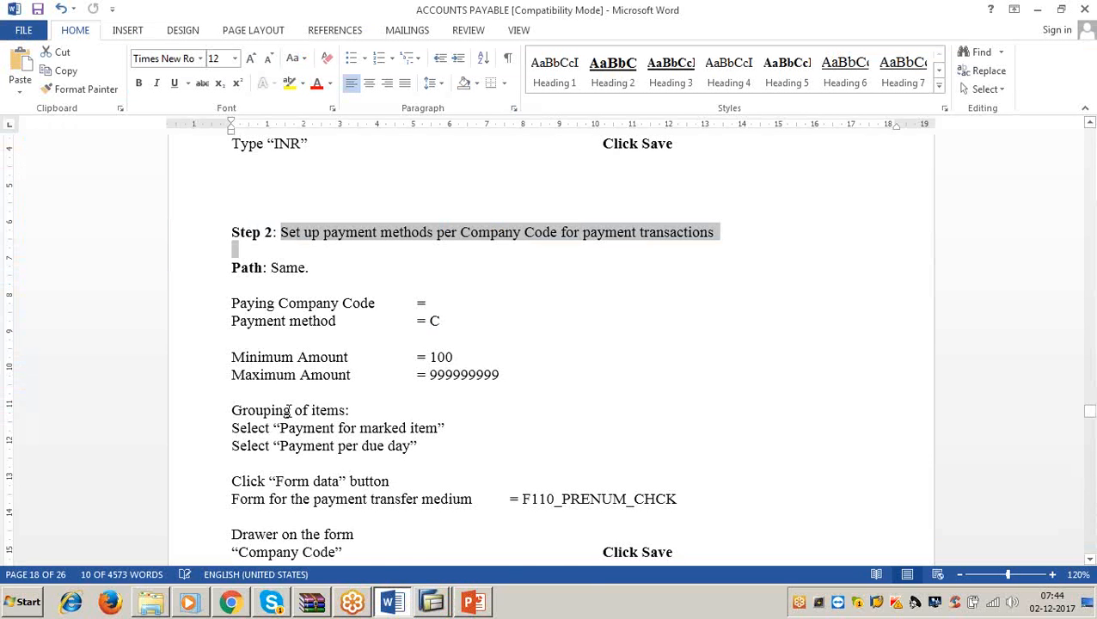
{"action": "scroll", "coordinate": [347, 456], "scroll_direction": "down", "scroll_amount": 3}
{"action": "left_click", "coordinate": [282, 290]}
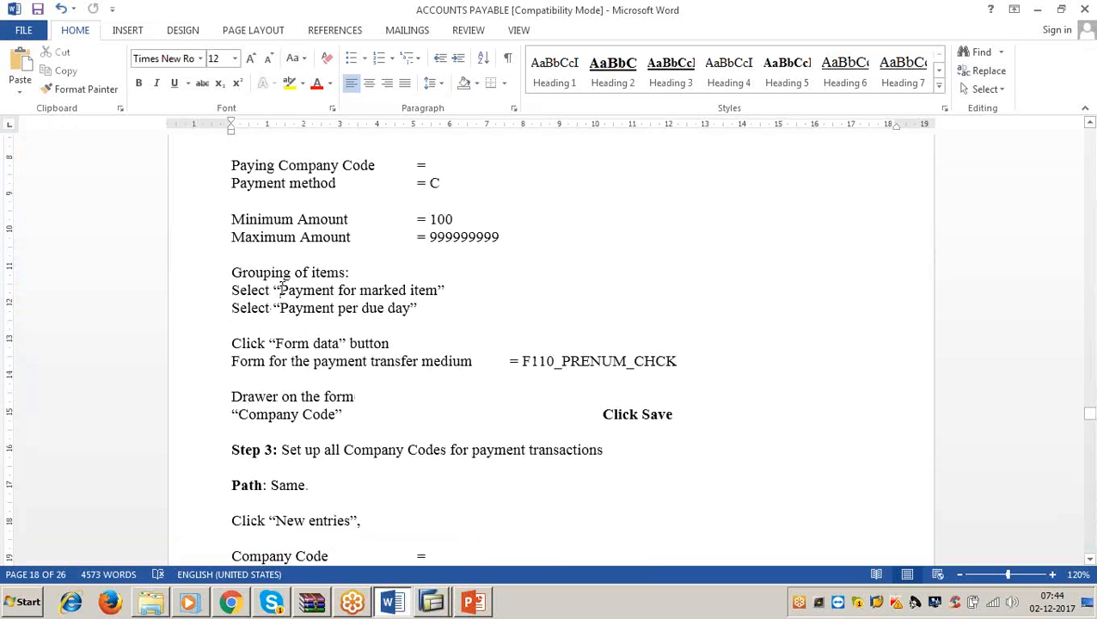
{"action": "type", "text": "single"}
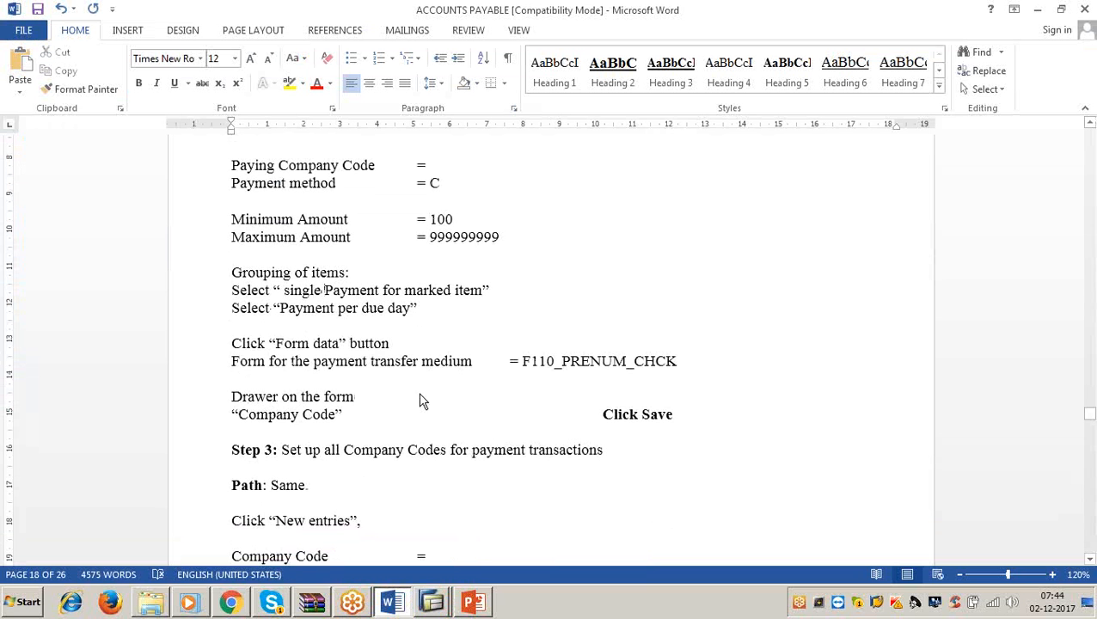
{"action": "left_click", "coordinate": [1043, 8]}
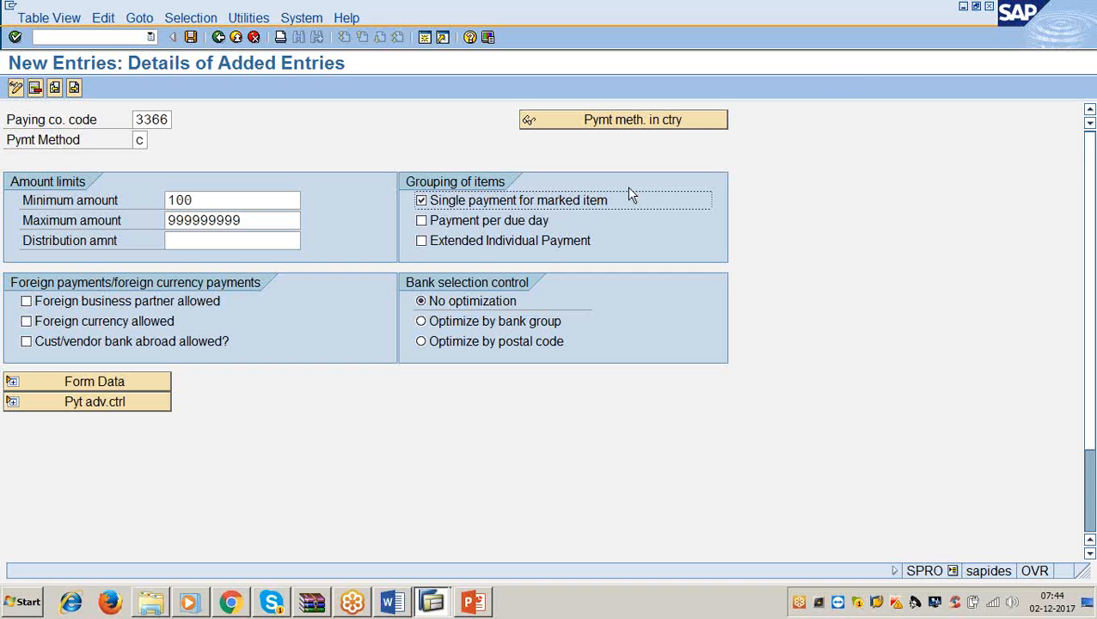
Step: Enable payment per due day and assign F110_PRENUM_CHCK as the form for the payment medium
{"action": "left_click", "coordinate": [425, 221]}
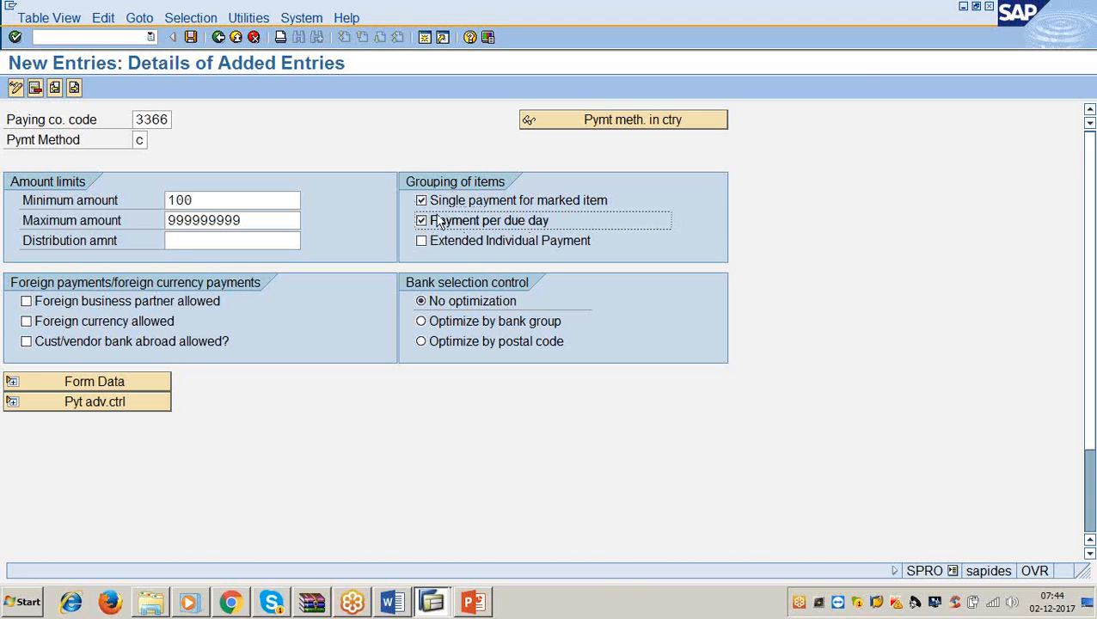
{"action": "left_click", "coordinate": [104, 387]}
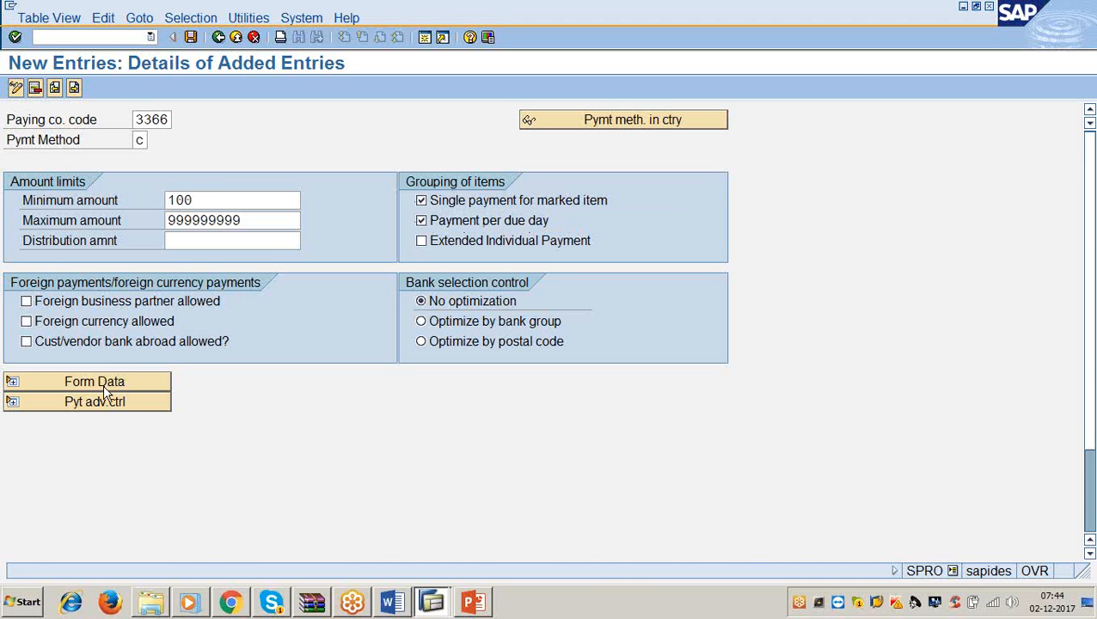
{"action": "scroll", "coordinate": [108, 392], "scroll_direction": "down", "scroll_amount": 2}
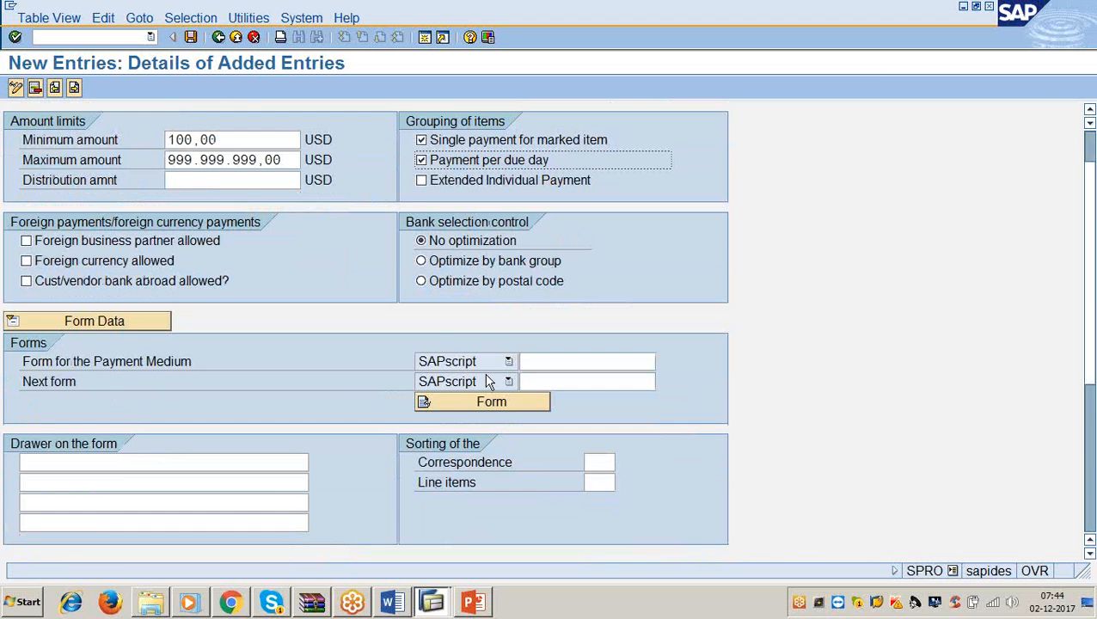
{"action": "left_click", "coordinate": [546, 362]}
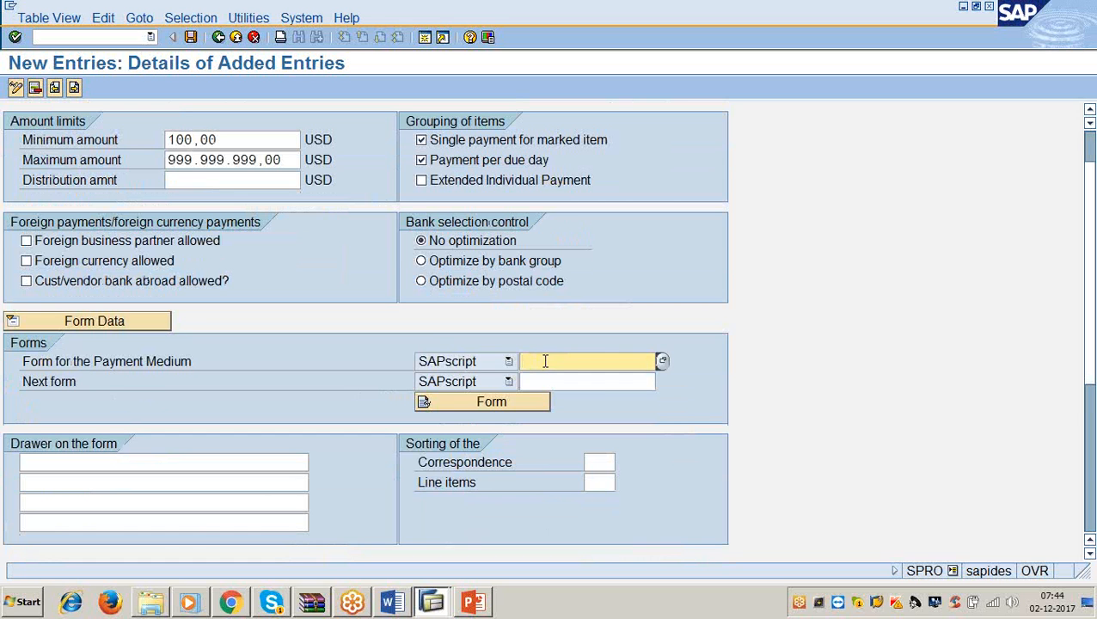
{"action": "type", "text": "f"}
{"action": "key", "text": "Down"}
{"action": "key", "text": "Return"}
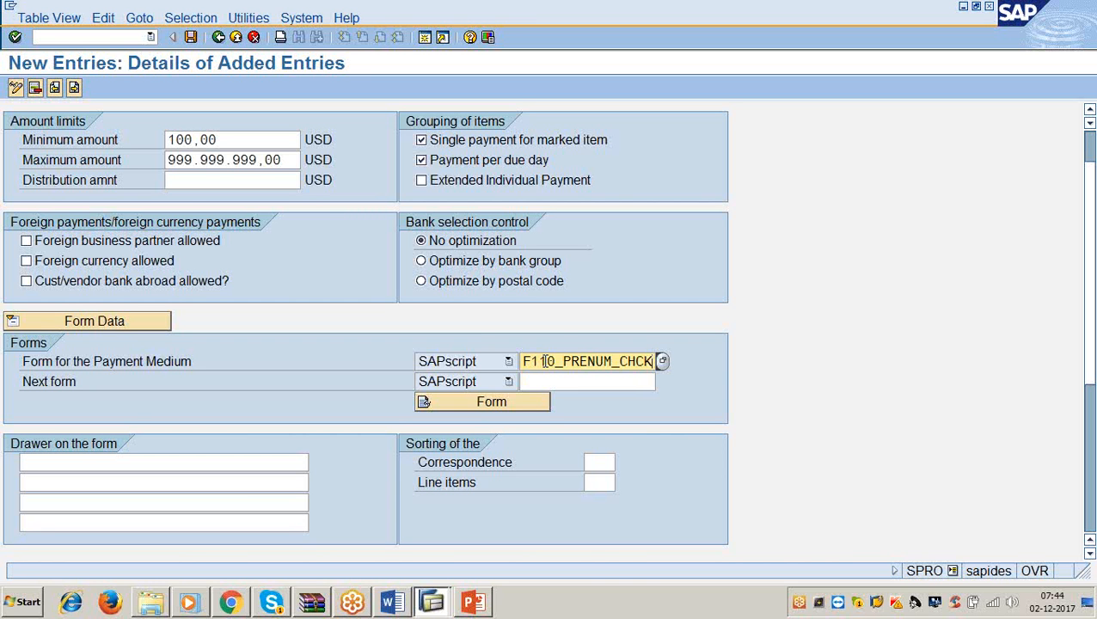
Step: Enter "LG infotech inc." as the drawer on the form and save the entry under the proposed customizing request
{"action": "scroll", "coordinate": [77, 451], "scroll_direction": "up", "scroll_amount": 2}
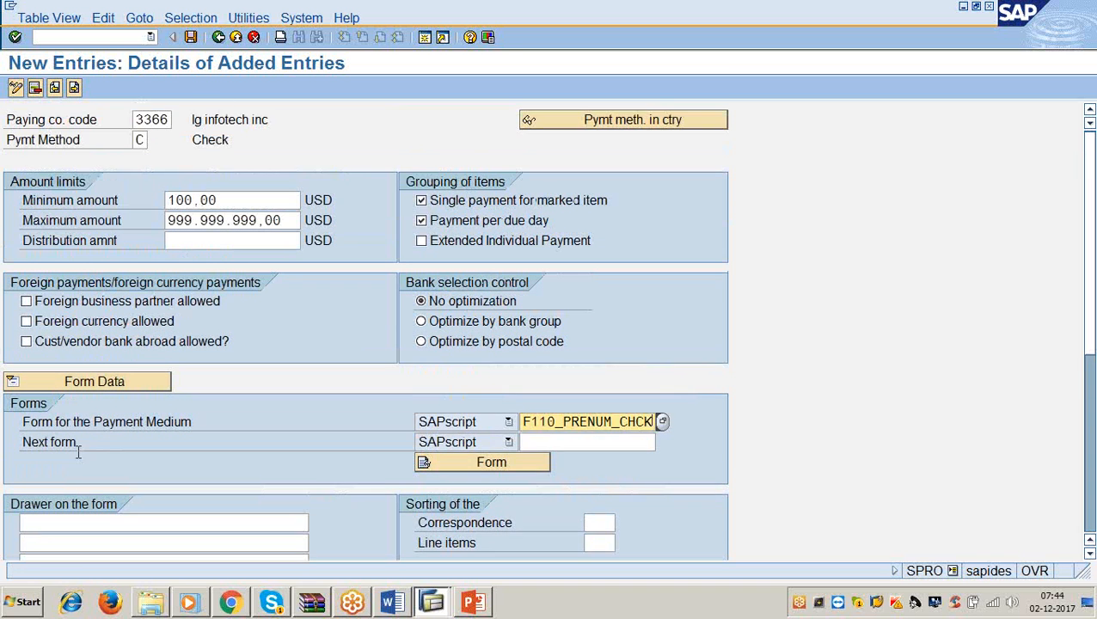
{"action": "scroll", "coordinate": [78, 451], "scroll_direction": "down", "scroll_amount": 1}
{"action": "left_click", "coordinate": [86, 497]}
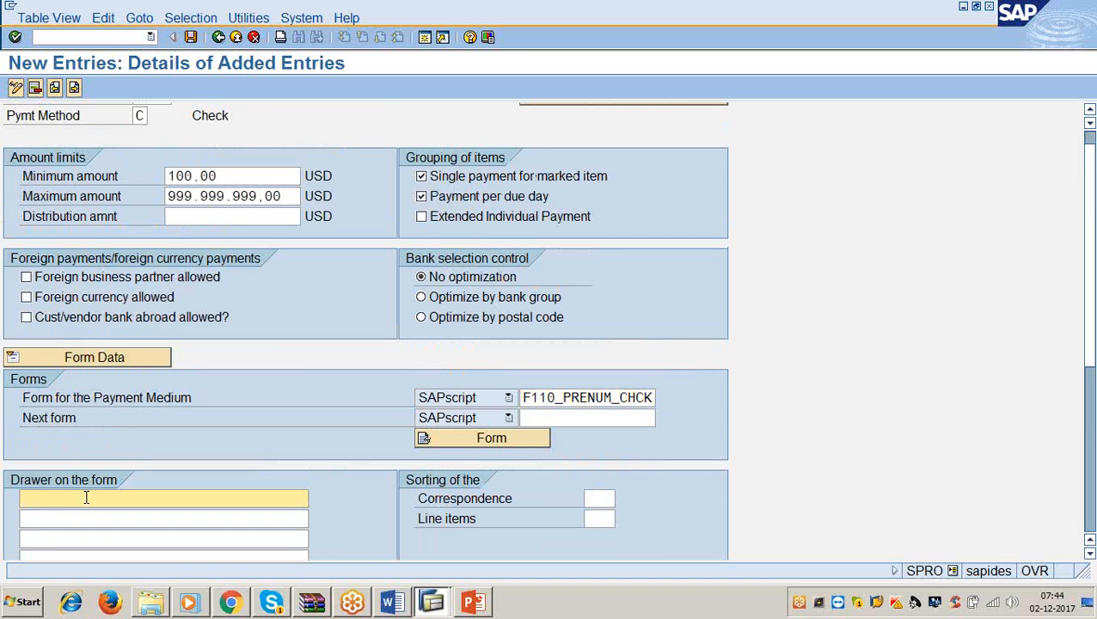
{"action": "type", "text": "LG un"}
{"action": "key", "text": "BackSpace"}
{"action": "key", "text": "BackSpace"}
{"action": "type", "text": "infotech Inc."}
{"action": "left_click", "coordinate": [191, 37]}
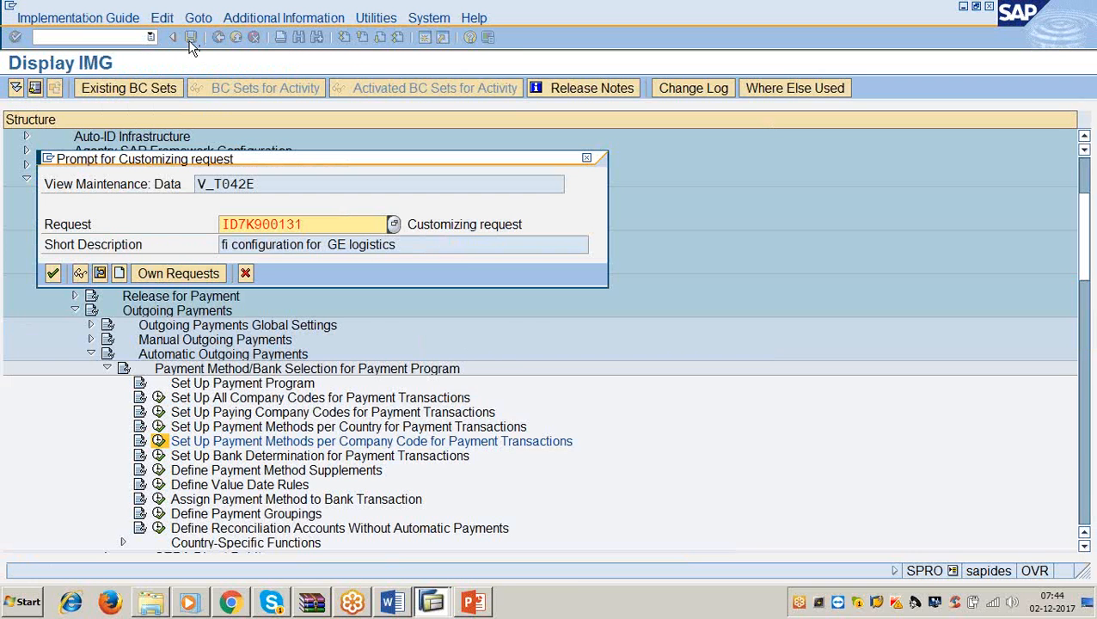
{"action": "left_click", "coordinate": [52, 272]}
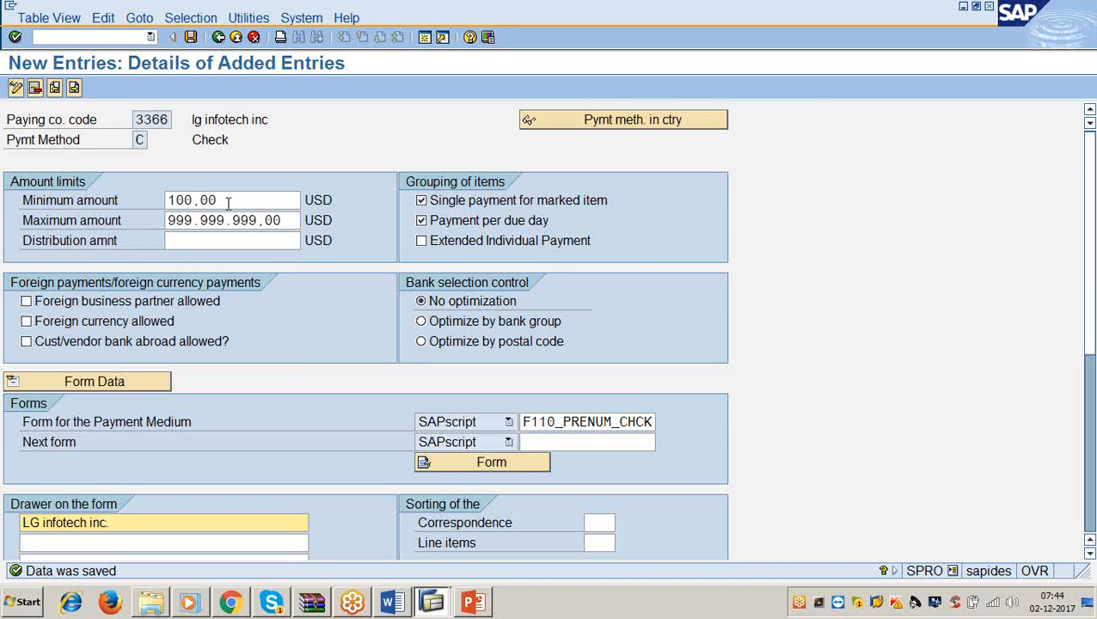
Step: Review the payment method, paying company code and amount limits, and allow foreign business partners
{"action": "left_click_drag", "start_coordinate": [147, 142], "coordinate": [127, 142]}
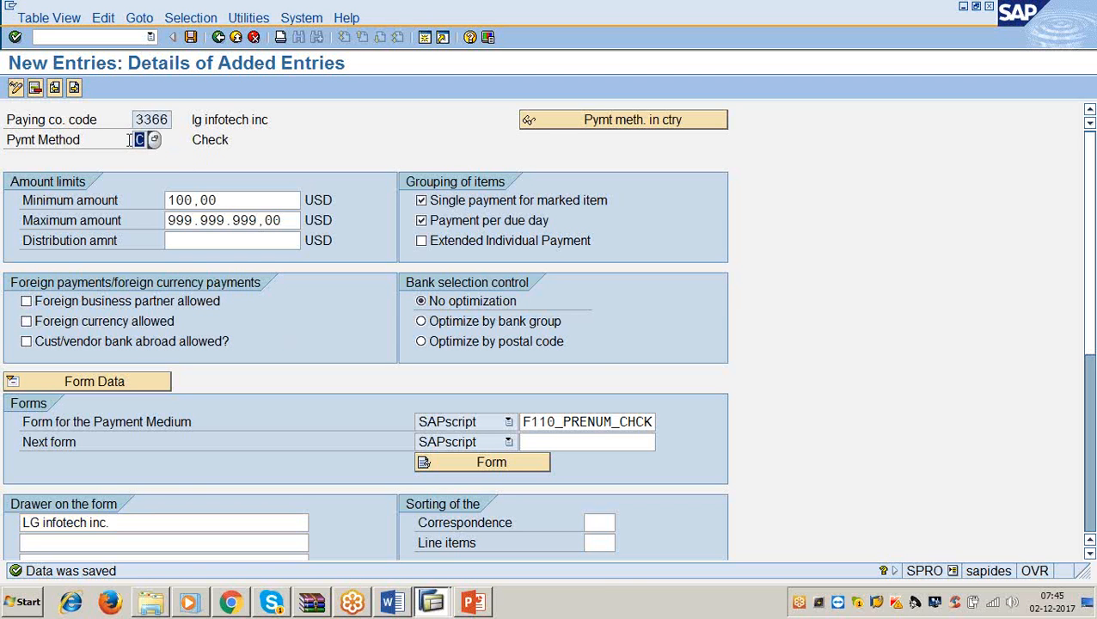
{"action": "left_click", "coordinate": [174, 119]}
{"action": "left_click_drag", "start_coordinate": [161, 119], "coordinate": [128, 127]}
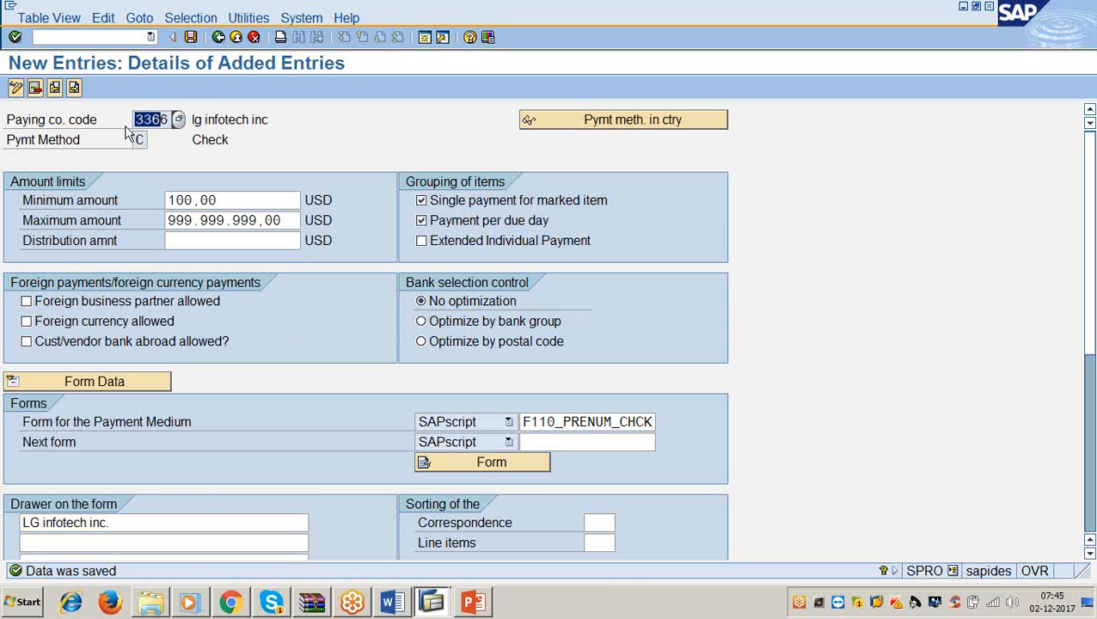
{"action": "left_click_drag", "start_coordinate": [233, 204], "coordinate": [133, 253]}
{"action": "left_click_drag", "start_coordinate": [286, 224], "coordinate": [116, 230]}
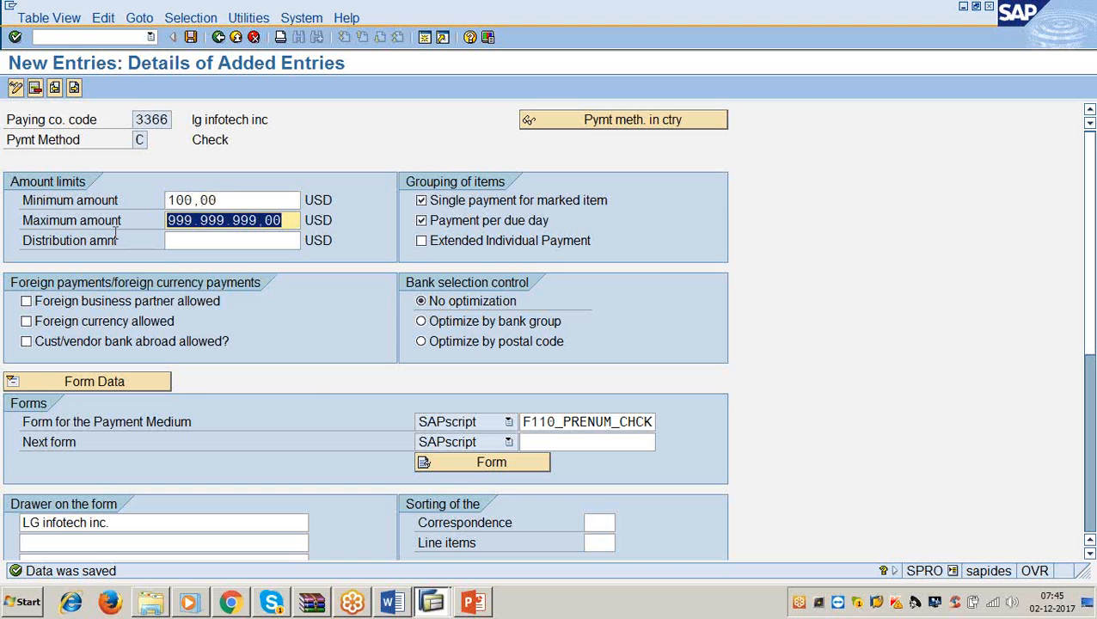
{"action": "left_click", "coordinate": [302, 300]}
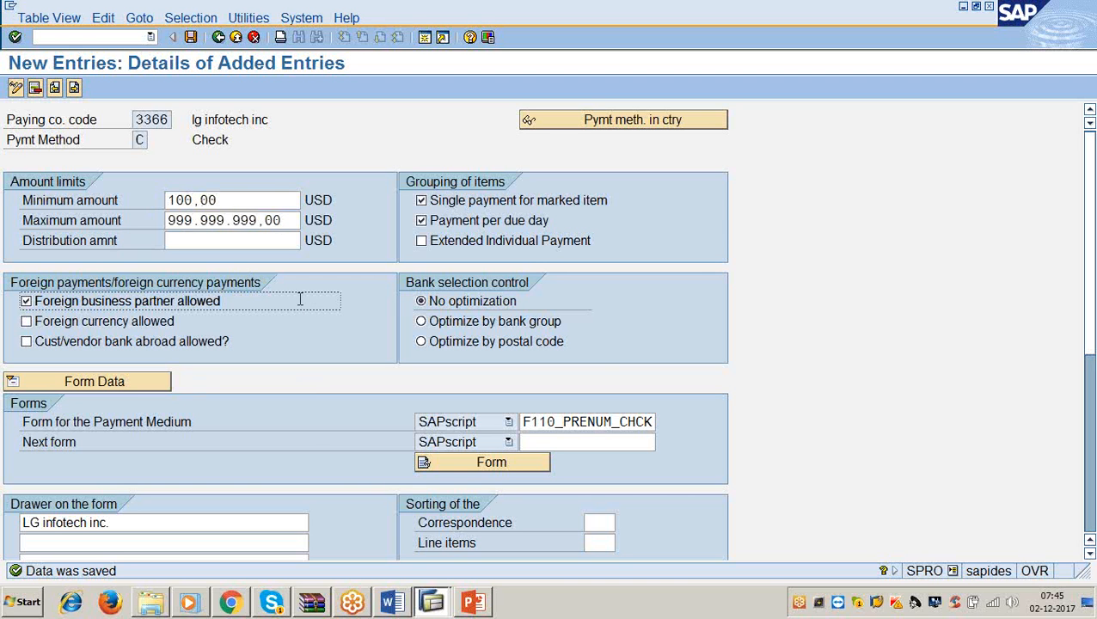
Step: Set the minimum amount of the check payment method to 1000 USD
{"action": "left_click", "coordinate": [243, 202]}
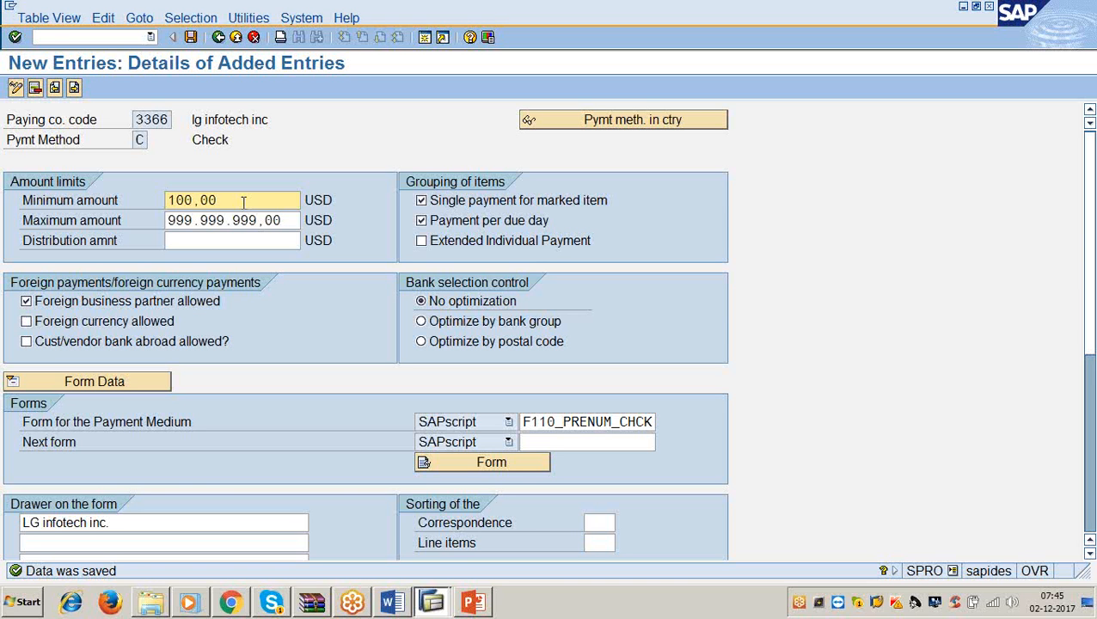
{"action": "key", "text": "BackSpace"}
{"action": "key", "text": "BackSpace"}
{"action": "key", "text": "BackSpace"}
{"action": "key", "text": "BackSpace"}
{"action": "key", "text": "BackSpace"}
{"action": "key", "text": "BackSpace"}
{"action": "type", "text": "10"}
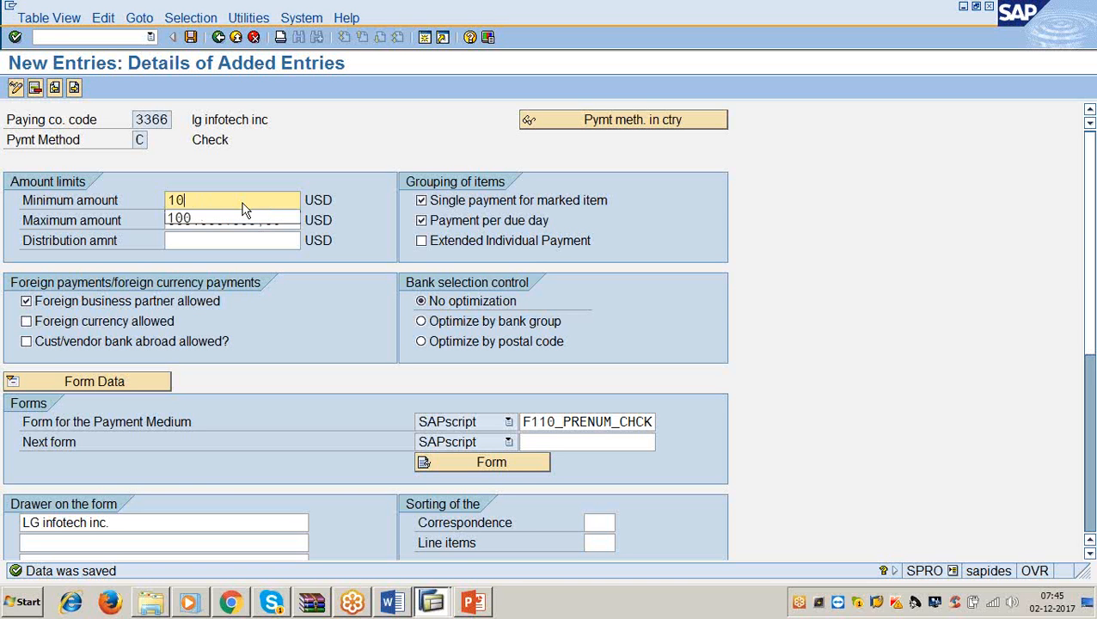
{"action": "type", "text": "00"}
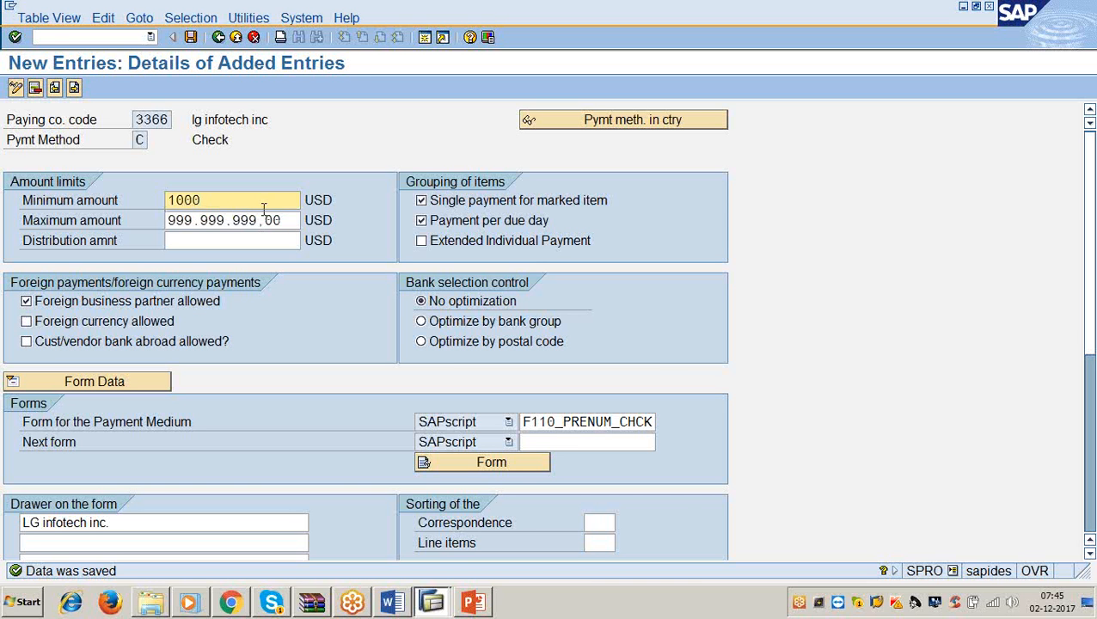
Step: Set the maximum amount of the check payment method to 100000 USD
{"action": "left_click", "coordinate": [288, 221]}
{"action": "key", "text": "BackSpace"}
{"action": "key", "text": "BackSpace"}
{"action": "key", "text": "BackSpace"}
{"action": "key", "text": "BackSpace"}
{"action": "key", "text": "BackSpace"}
{"action": "key", "text": "BackSpace"}
{"action": "key", "text": "BackSpace"}
{"action": "key", "text": "BackSpace"}
{"action": "key", "text": "BackSpace"}
{"action": "key", "text": "BackSpace"}
{"action": "key", "text": "BackSpace"}
{"action": "key", "text": "BackSpace"}
{"action": "key", "text": "BackSpace"}
{"action": "key", "text": "BackSpace"}
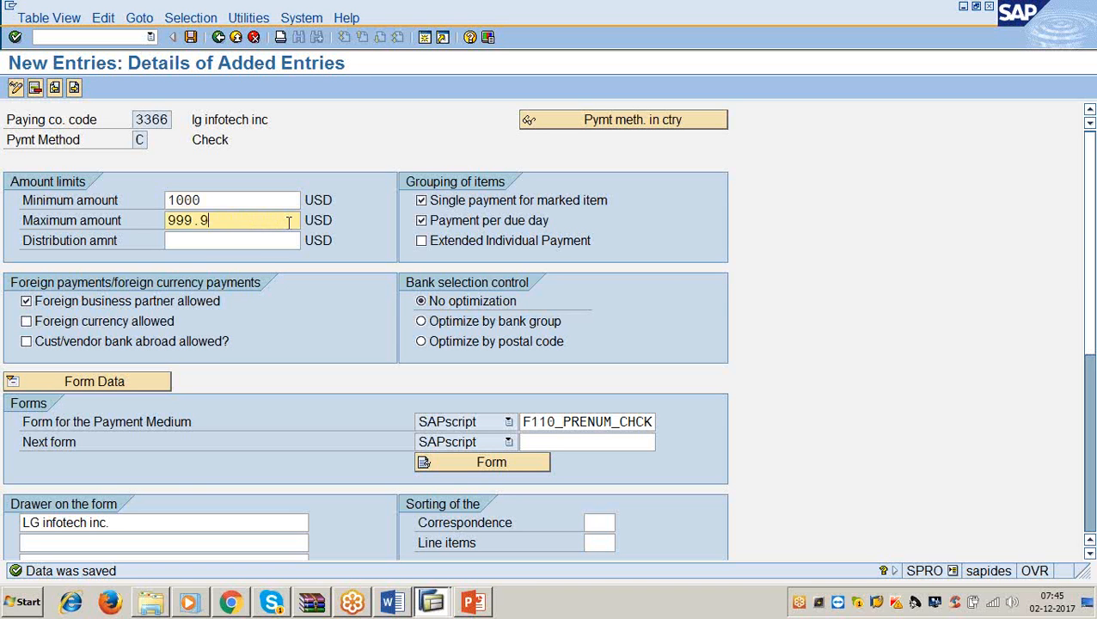
{"action": "type", "text": "100000"}
Step: Examine how the minimum and maximum amount limits apply to payment method C for the paying company code
{"action": "left_click", "coordinate": [1081, 230]}
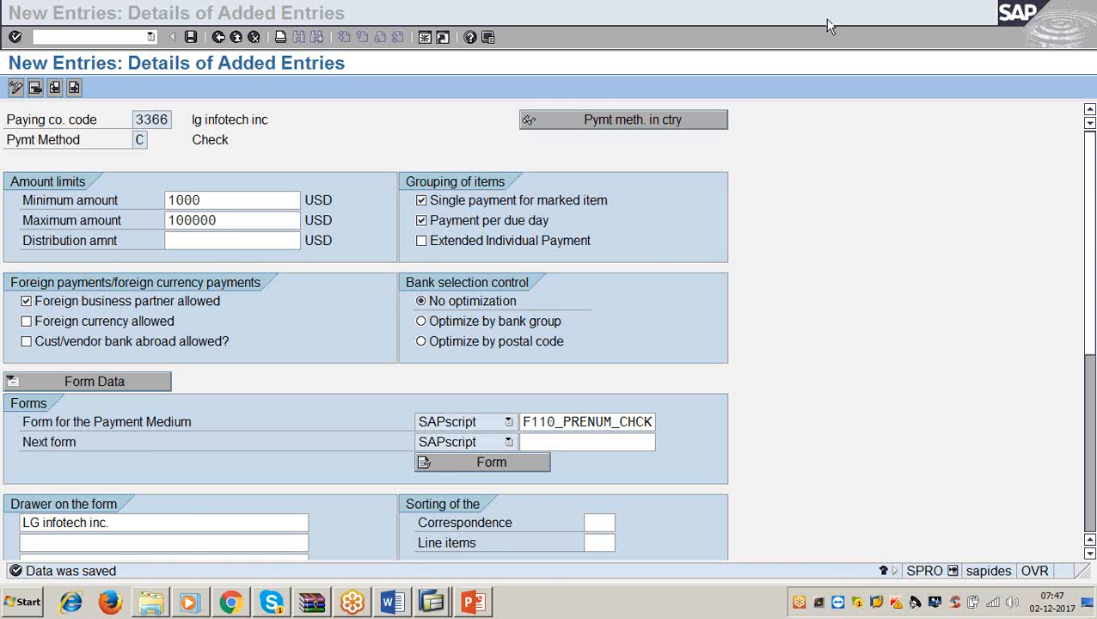
{"action": "left_click", "coordinate": [832, 254]}
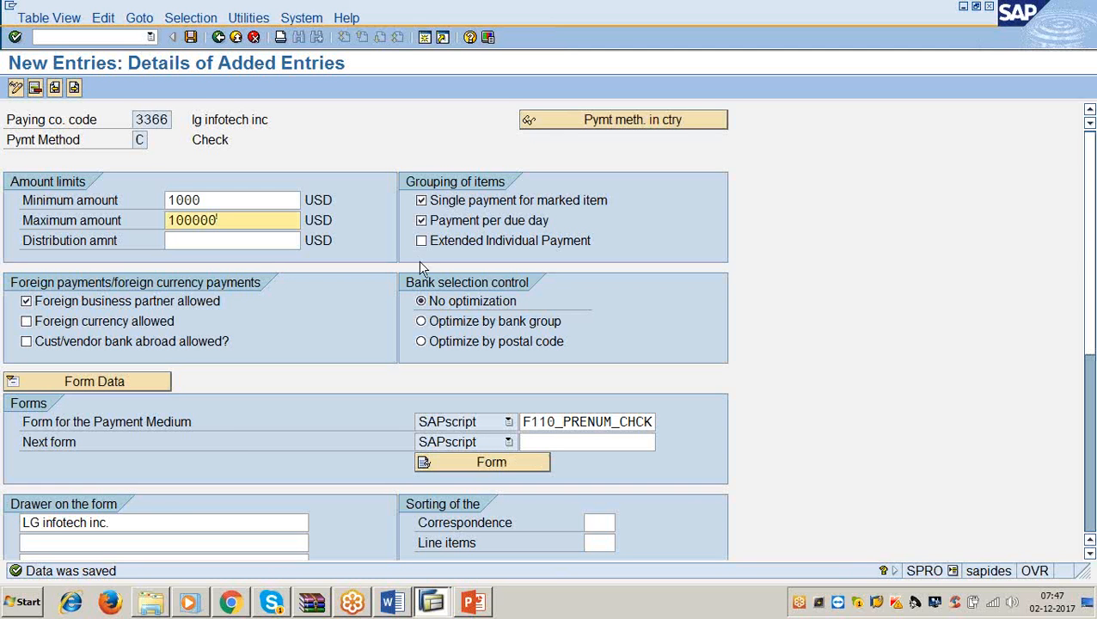
{"action": "left_click", "coordinate": [211, 201]}
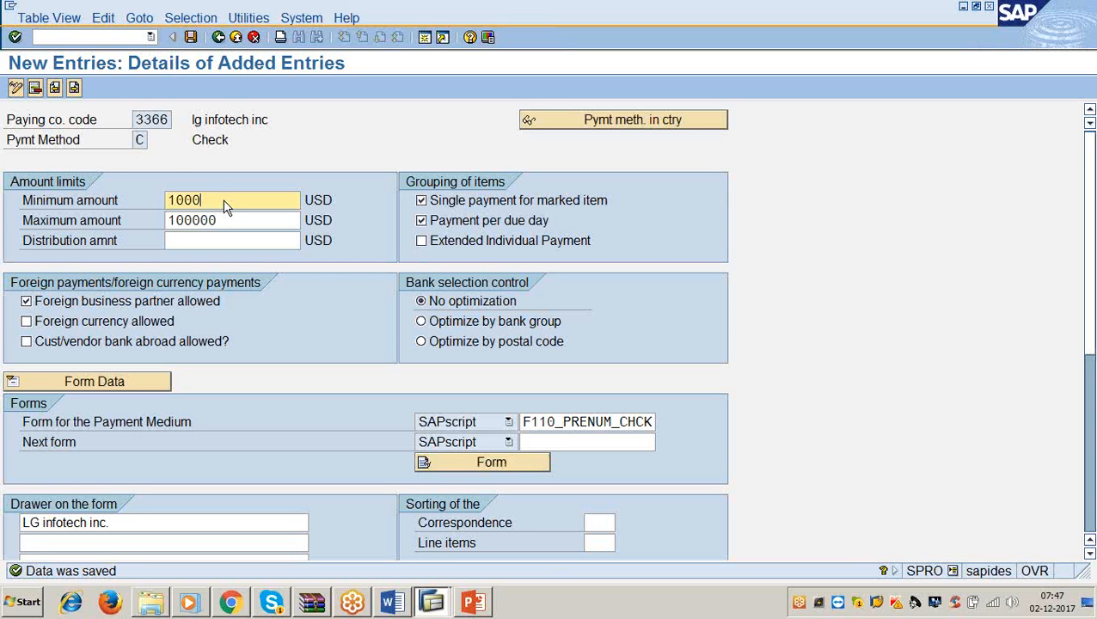
{"action": "left_click", "coordinate": [147, 141]}
{"action": "left_click_drag", "start_coordinate": [162, 119], "coordinate": [133, 120]}
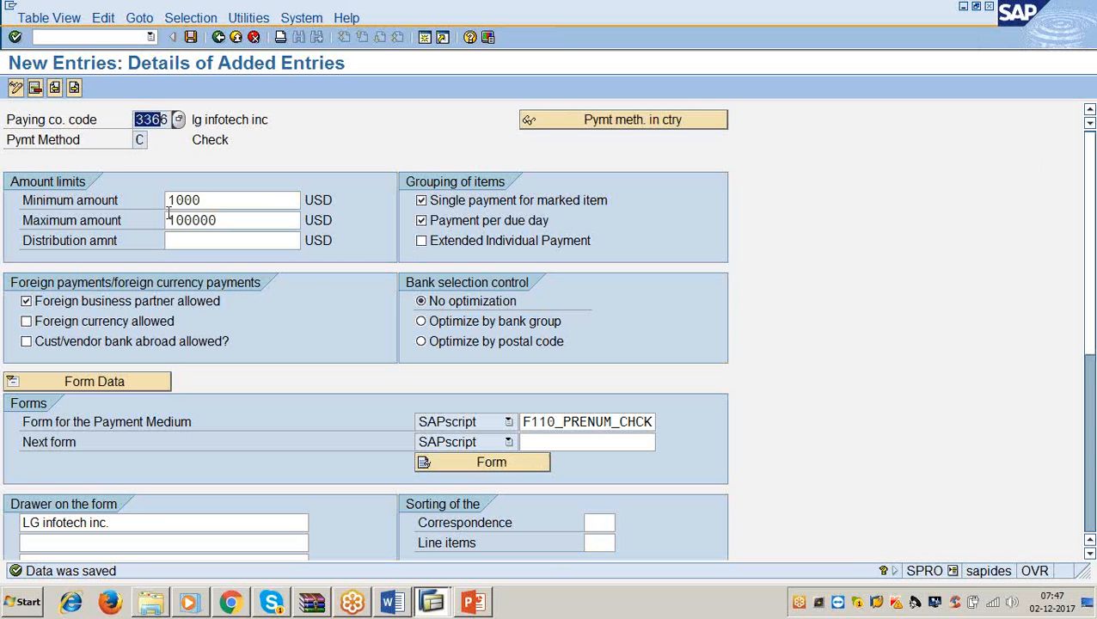
{"action": "left_click", "coordinate": [215, 200]}
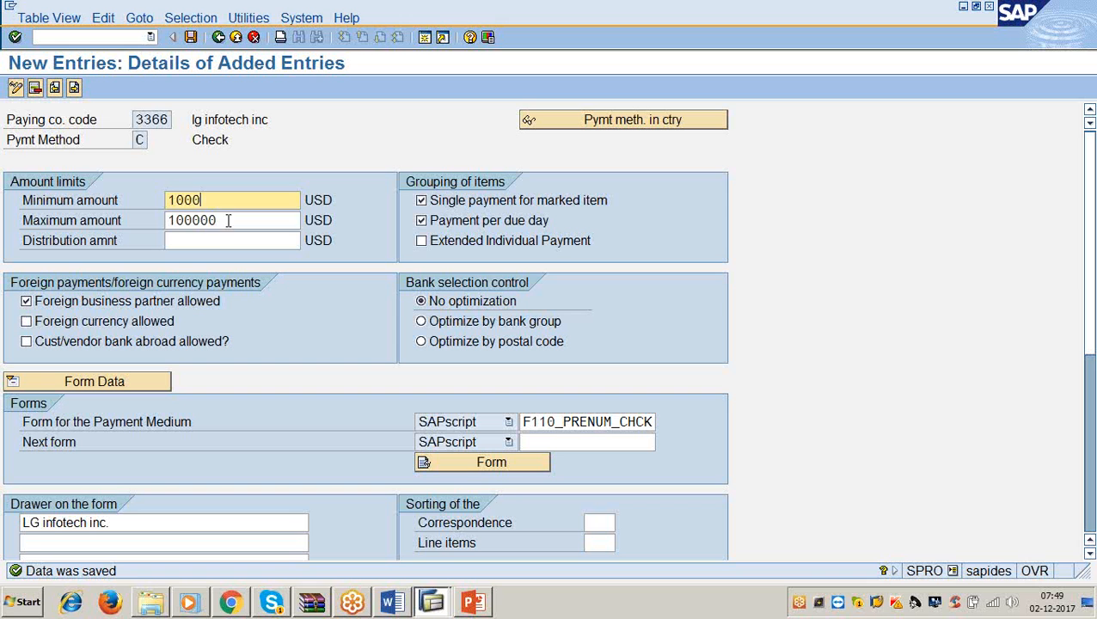
{"action": "left_click", "coordinate": [232, 224]}
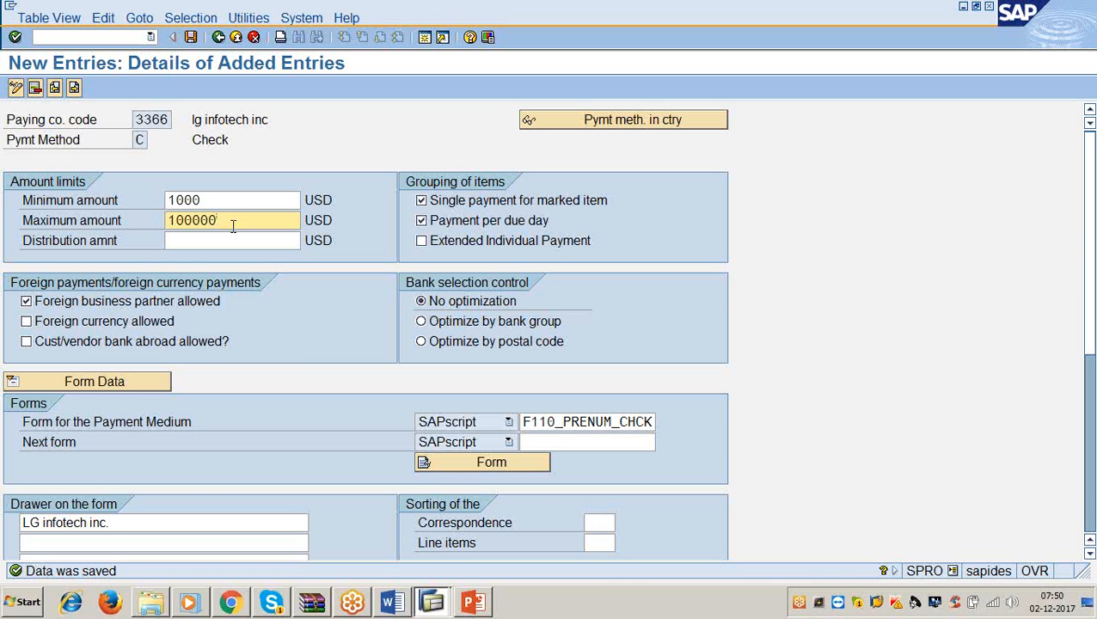
{"action": "left_click_drag", "start_coordinate": [233, 226], "coordinate": [138, 213]}
{"action": "left_click", "coordinate": [394, 117]}
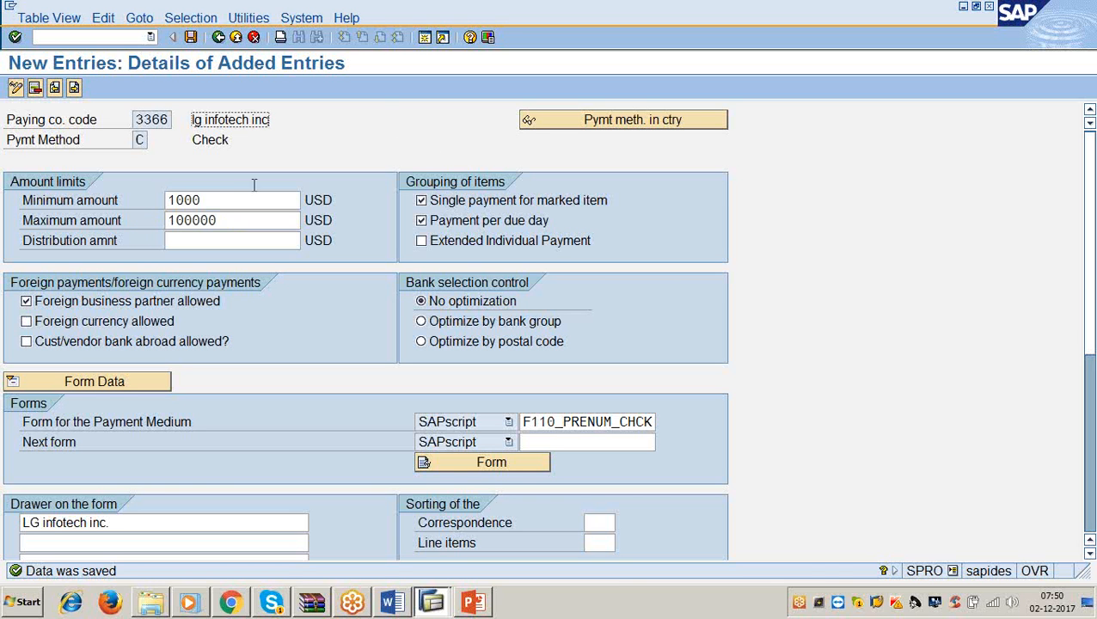
{"action": "left_click", "coordinate": [213, 202]}
{"action": "left_click", "coordinate": [227, 221]}
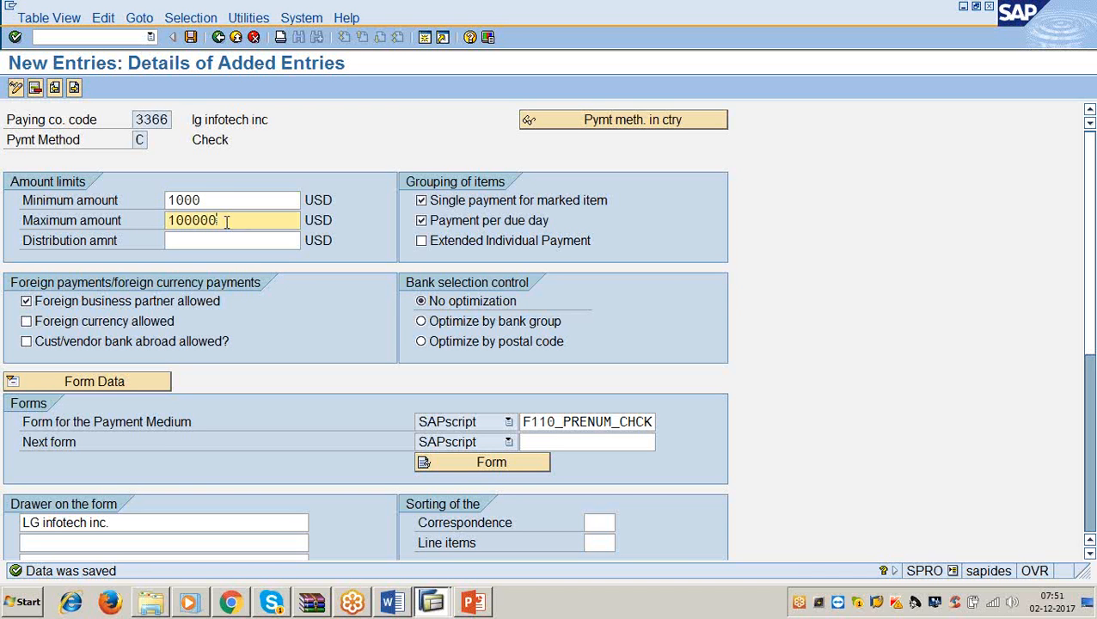
Step: Set the minimum amount to 100 USD and replace the maximum amount with a suggested previous entry
{"action": "left_click", "coordinate": [217, 197]}
{"action": "key", "text": "BackSpace"}
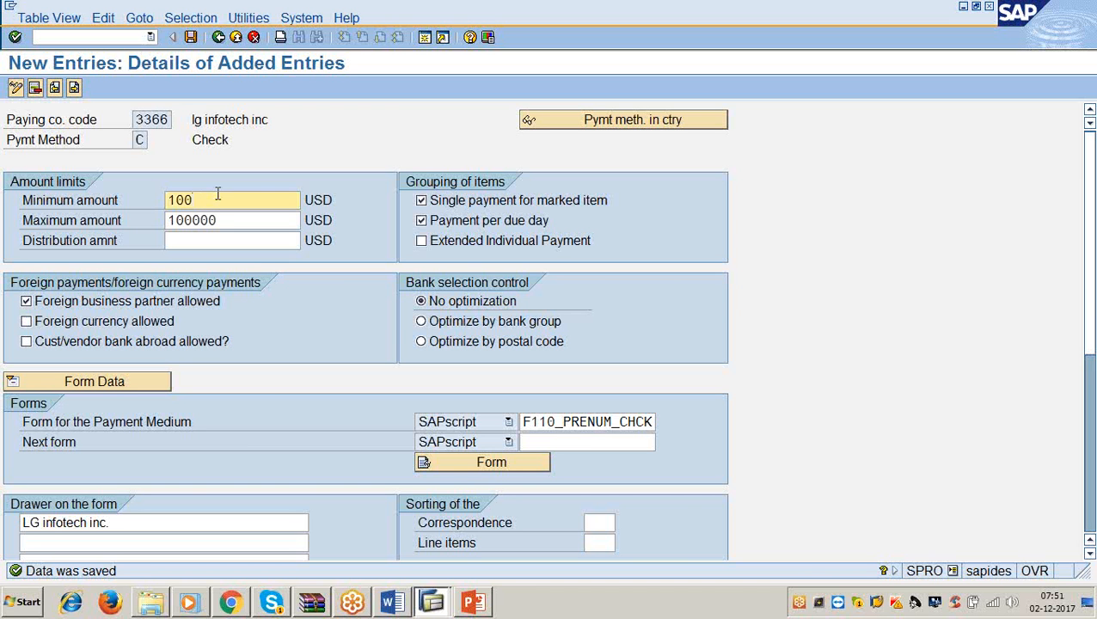
{"action": "left_click", "coordinate": [237, 222]}
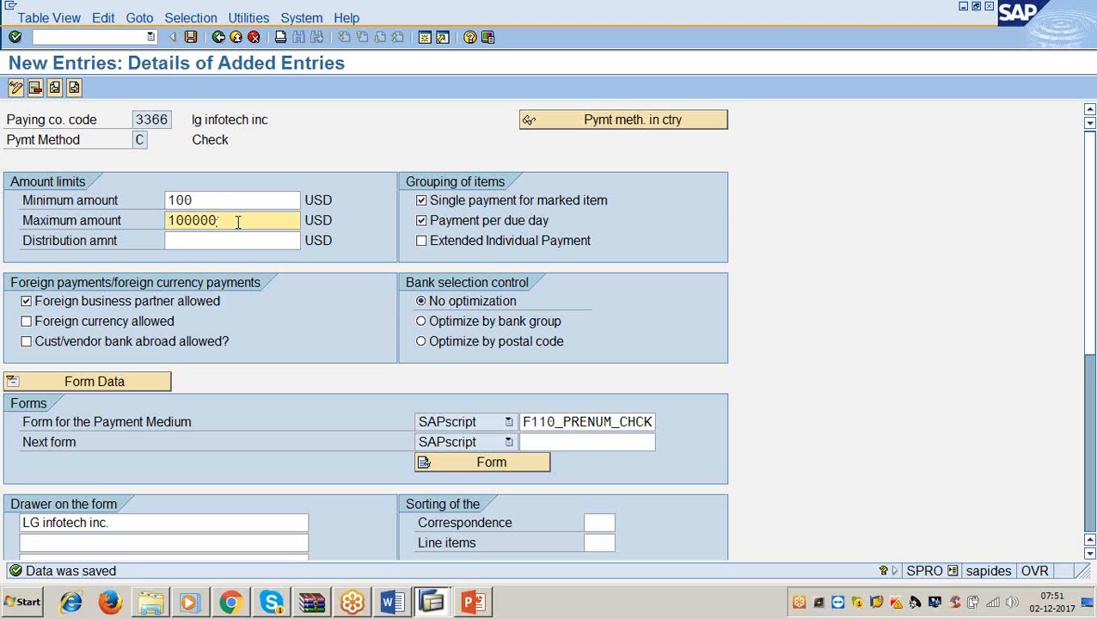
{"action": "key", "text": "BackSpace"}
{"action": "key", "text": "BackSpace"}
{"action": "key", "text": "BackSpace"}
{"action": "key", "text": "BackSpace"}
{"action": "key", "text": "BackSpace"}
{"action": "key", "text": "BackSpace"}
{"action": "key", "text": "Down"}
{"action": "key", "text": "Return"}
Step: Switch to the Automatic Payment Program presentation in PowerPoint, close it and return to the payment method details in SAP
{"action": "left_click", "coordinate": [478, 602]}
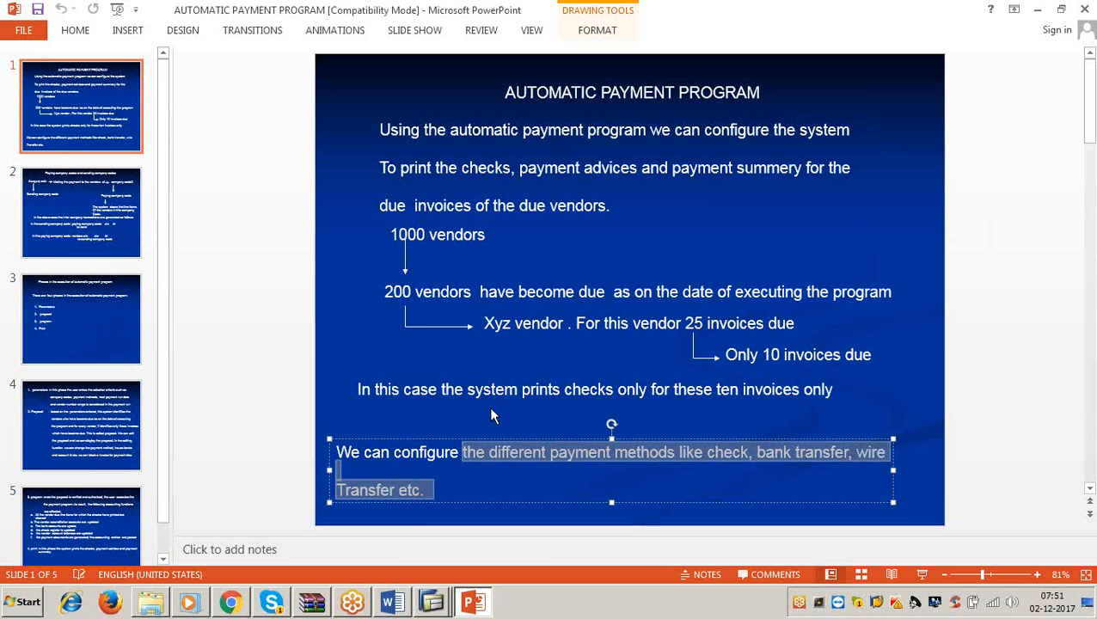
{"action": "left_click", "coordinate": [1085, 8]}
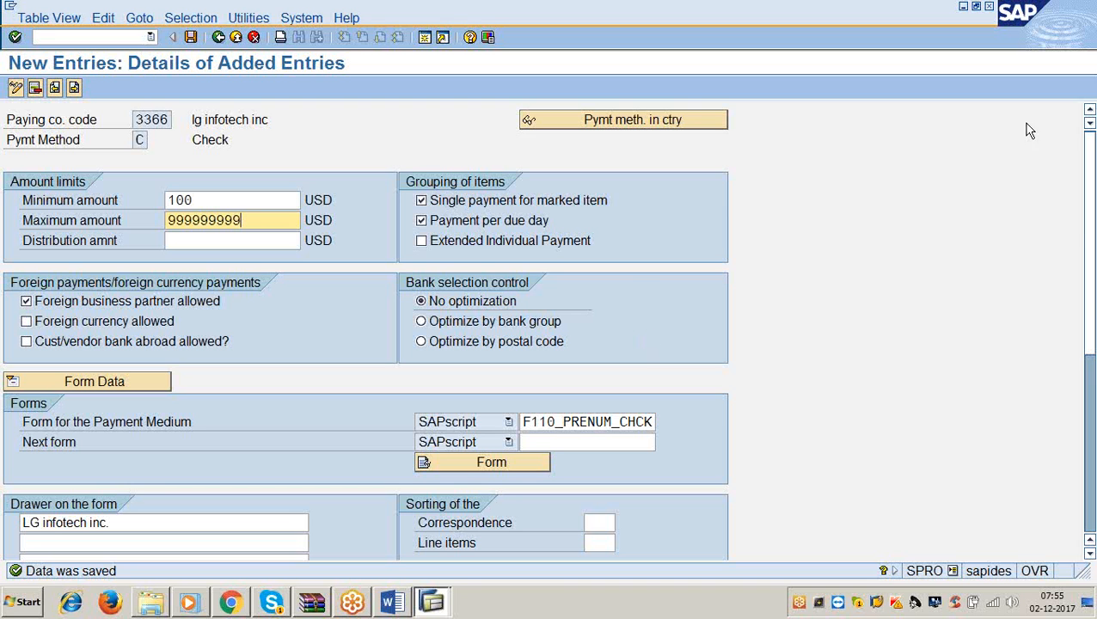
{"action": "left_click", "coordinate": [1073, 227]}
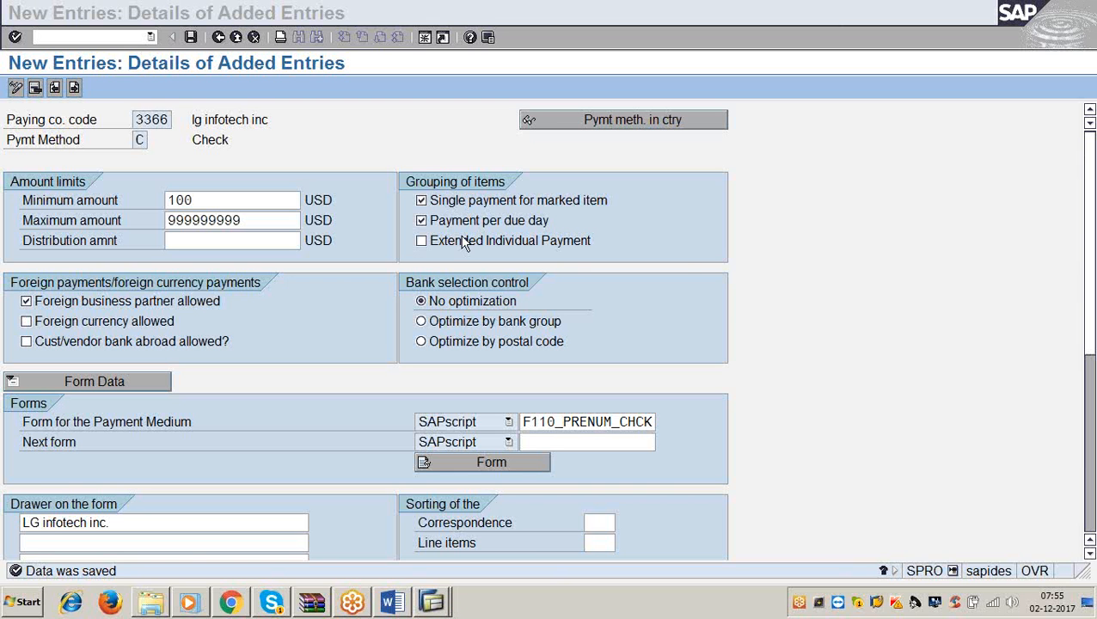
{"action": "left_click", "coordinate": [687, 269]}
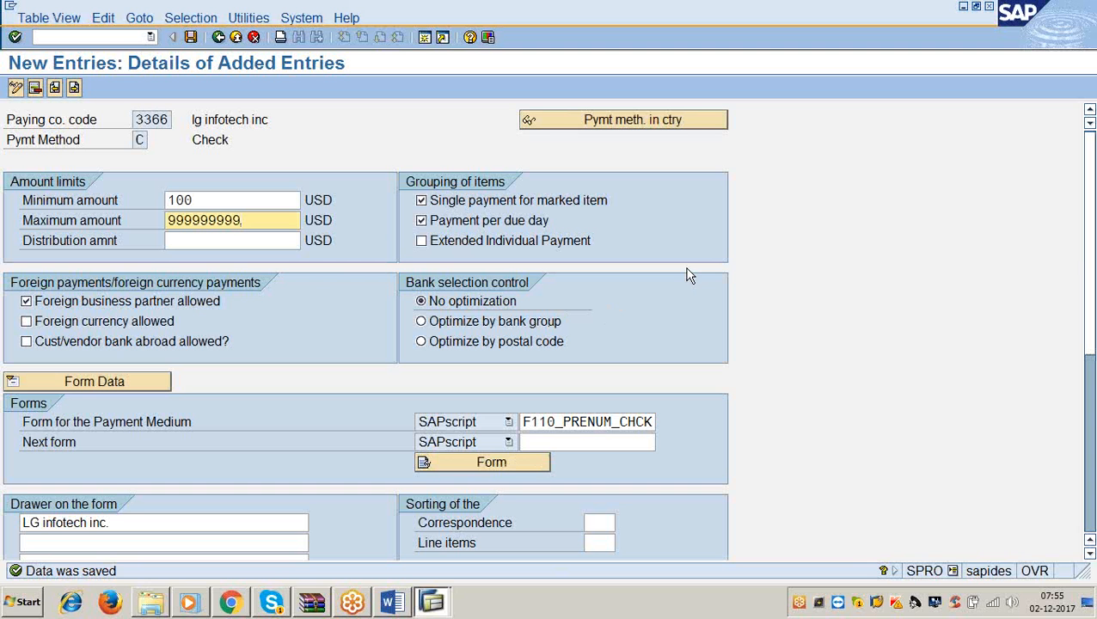
Step: Create a blank document in Word with font size 24 and maximize its window
{"action": "left_click", "coordinate": [25, 602]}
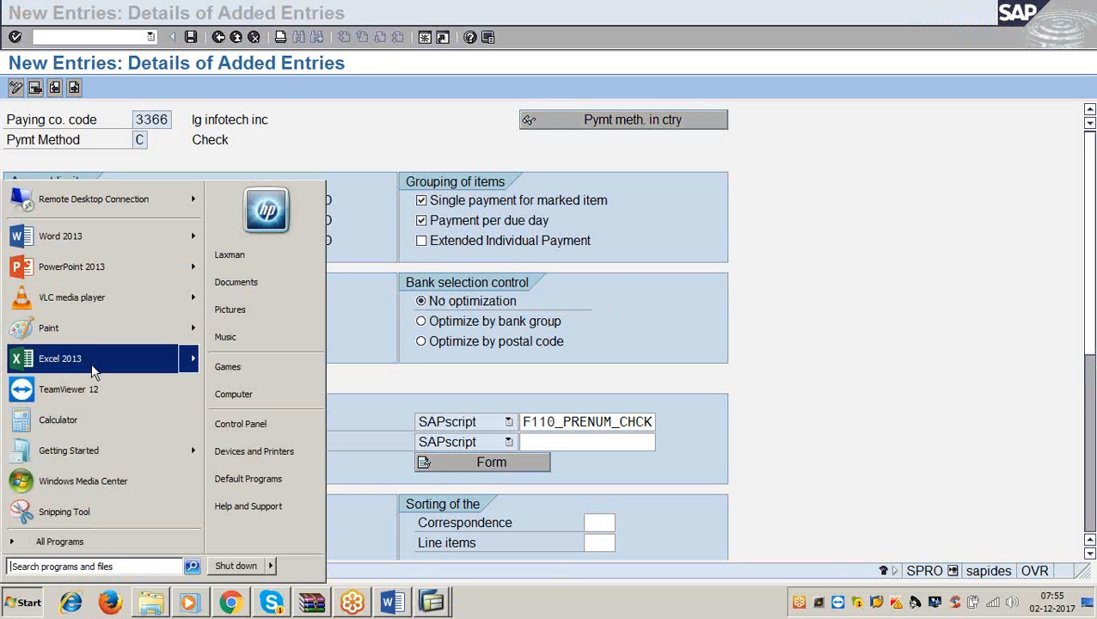
{"action": "left_click", "coordinate": [87, 238]}
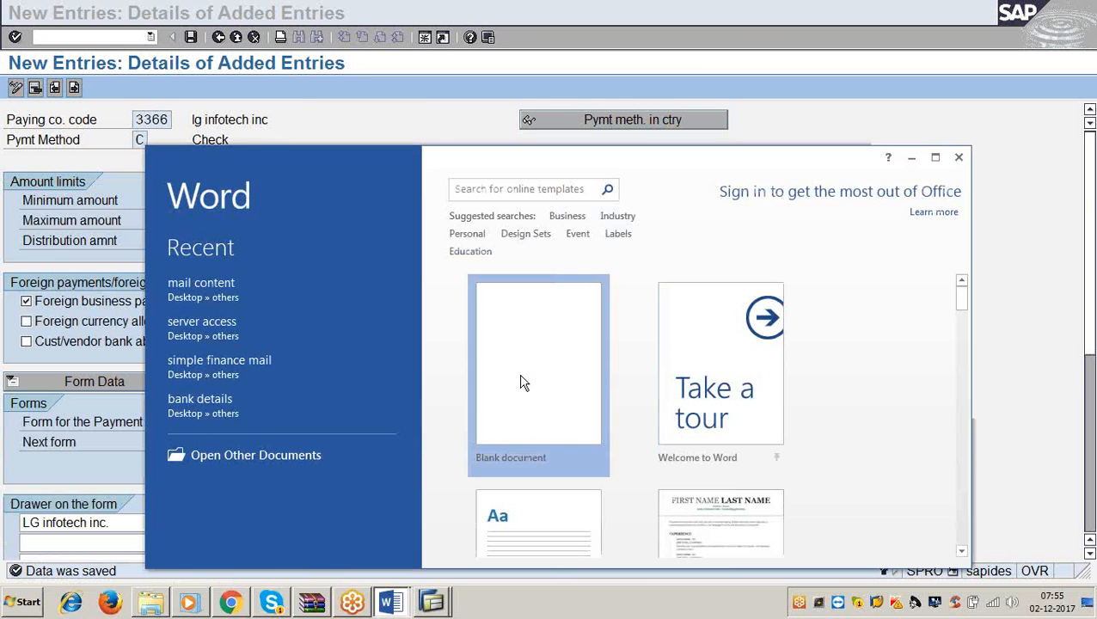
{"action": "left_click", "coordinate": [519, 380]}
{"action": "left_click", "coordinate": [313, 207]}
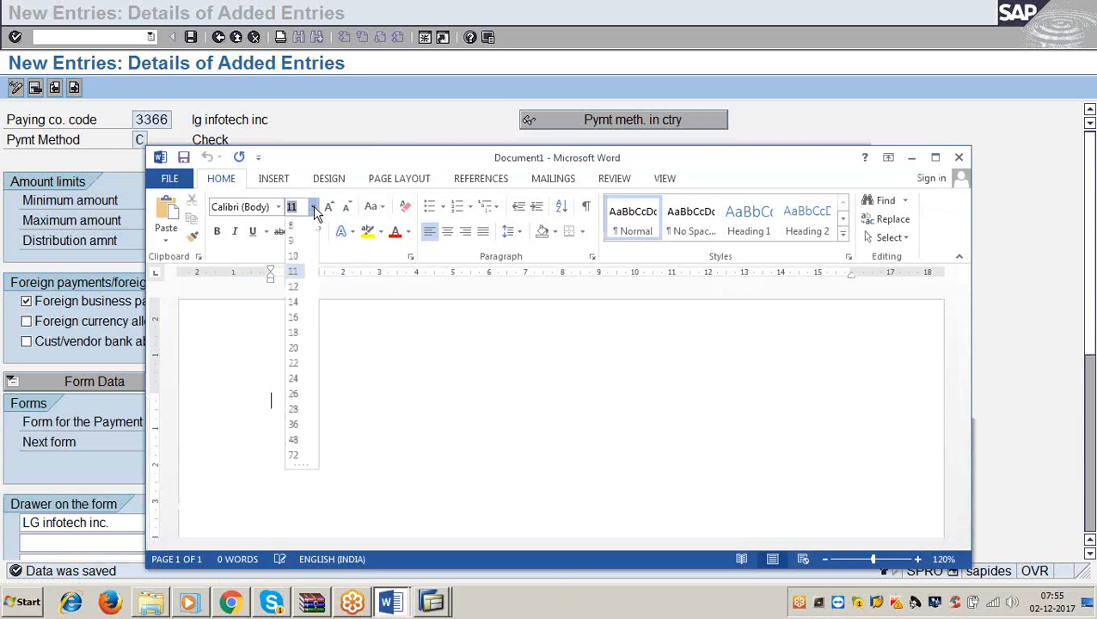
{"action": "left_click", "coordinate": [293, 378]}
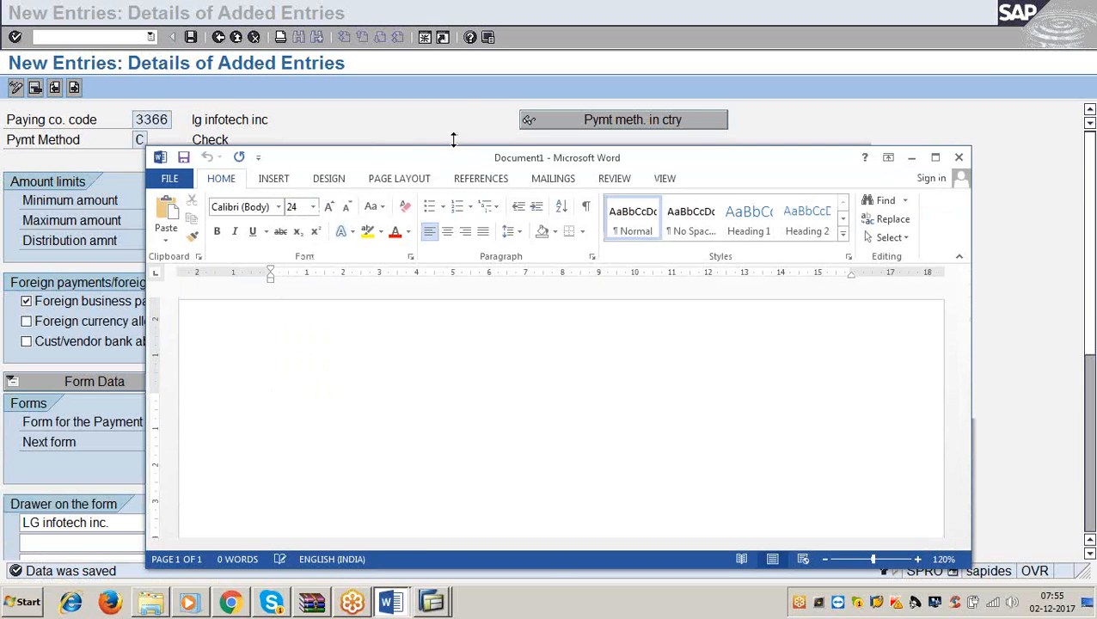
{"action": "left_click", "coordinate": [462, 92]}
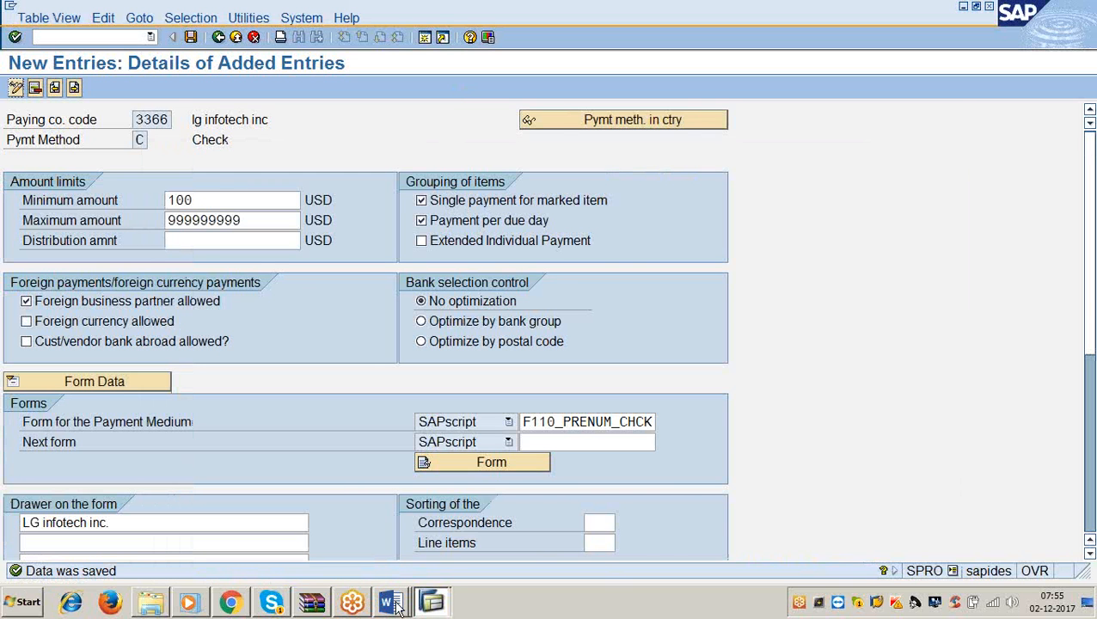
{"action": "mouse_move", "coordinate": [392, 602]}
{"action": "left_click", "coordinate": [520, 566]}
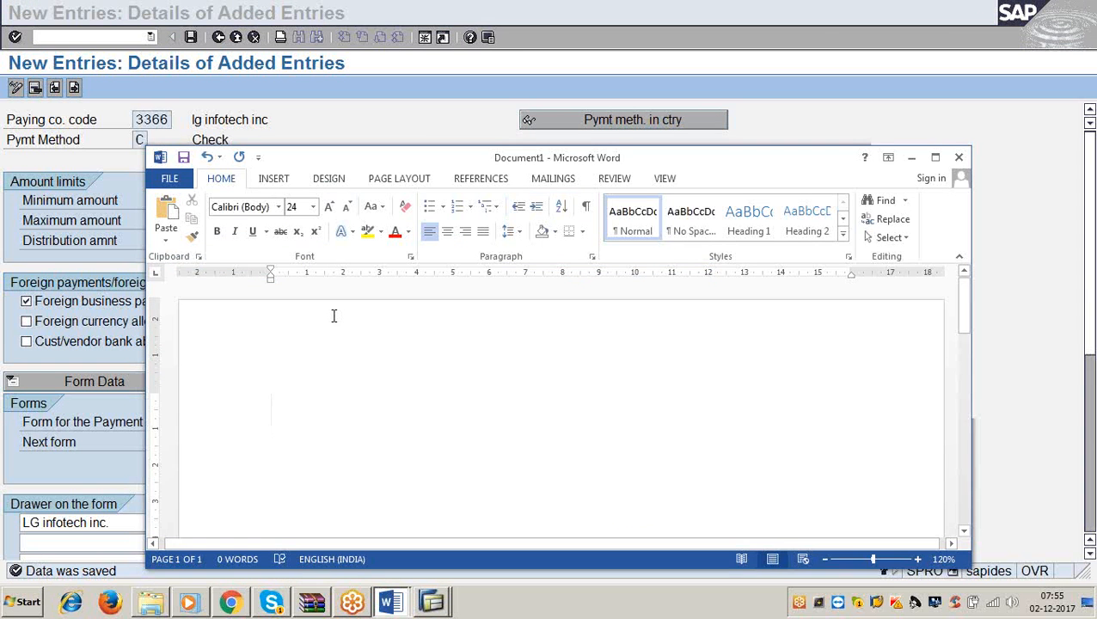
{"action": "double_click", "coordinate": [625, 157]}
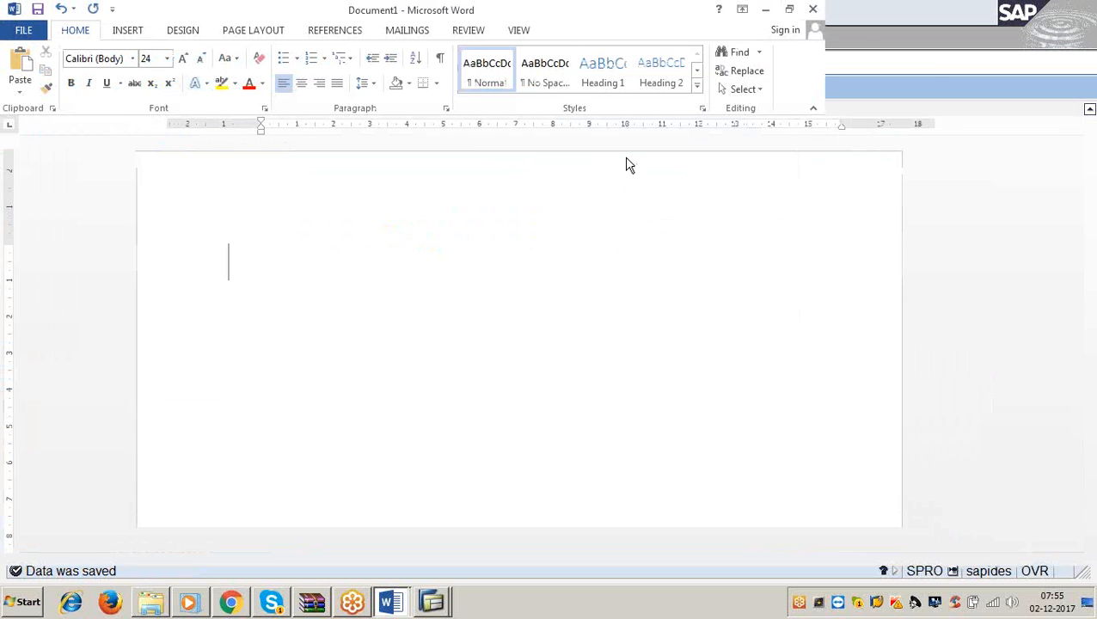
Step: Enter the title "X vendor" and, on the line below, the column headings "Invoice no" and "amount"
{"action": "type", "text": "X vendor"}
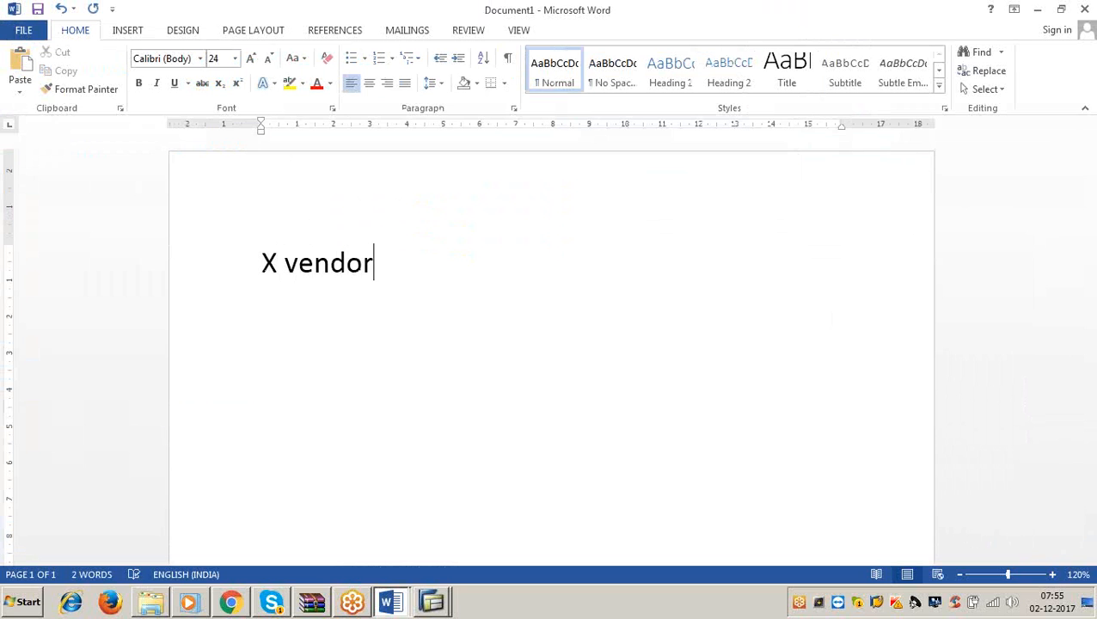
{"action": "key", "text": "Return"}
{"action": "type", "text": "invoic"}
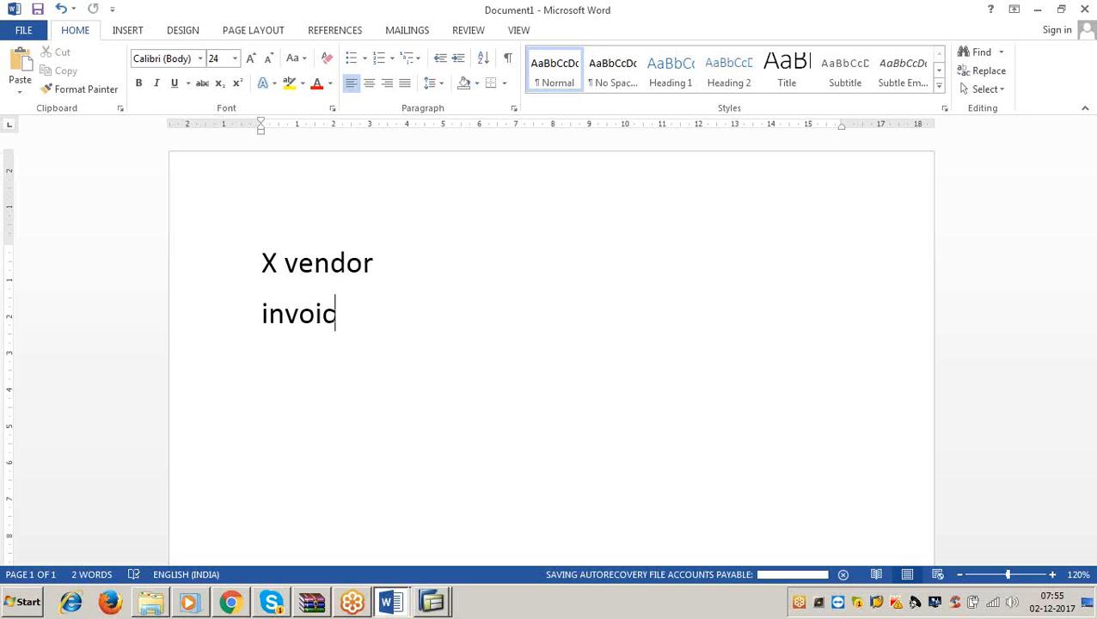
{"action": "type", "text": "e no"}
{"action": "key", "text": "Tab"}
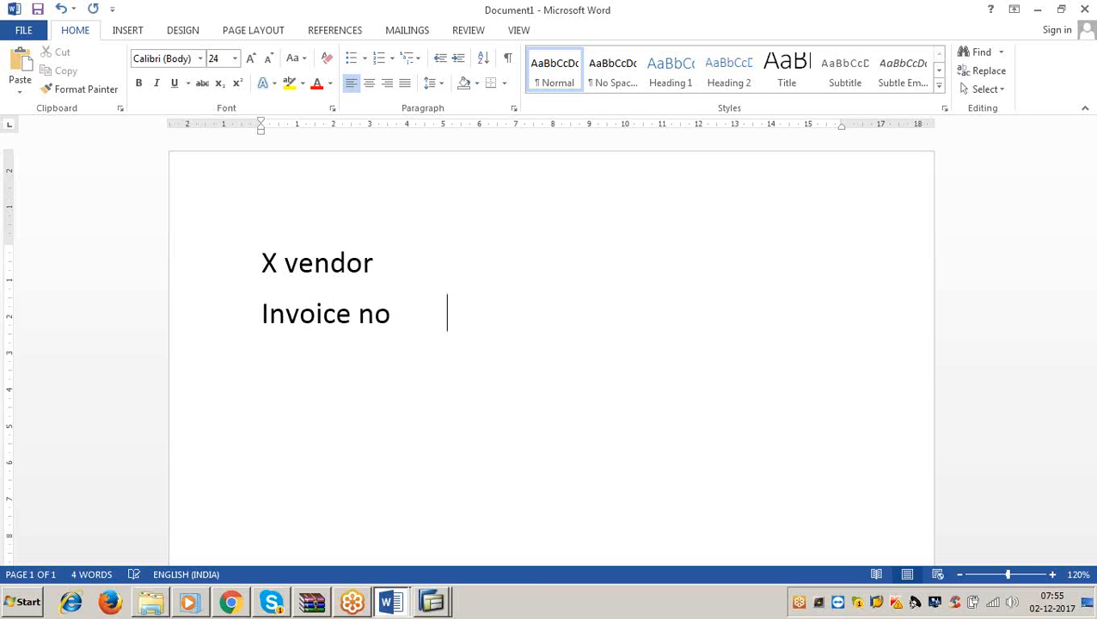
{"action": "type", "text": "mount"}
{"action": "key", "text": "BackSpace"}
{"action": "key", "text": "BackSpace"}
{"action": "key", "text": "BackSpace"}
{"action": "key", "text": "BackSpace"}
{"action": "key", "text": "BackSpace"}
{"action": "key", "text": "BackSpace"}
{"action": "type", "text": "amount"}
{"action": "key", "text": "Return"}
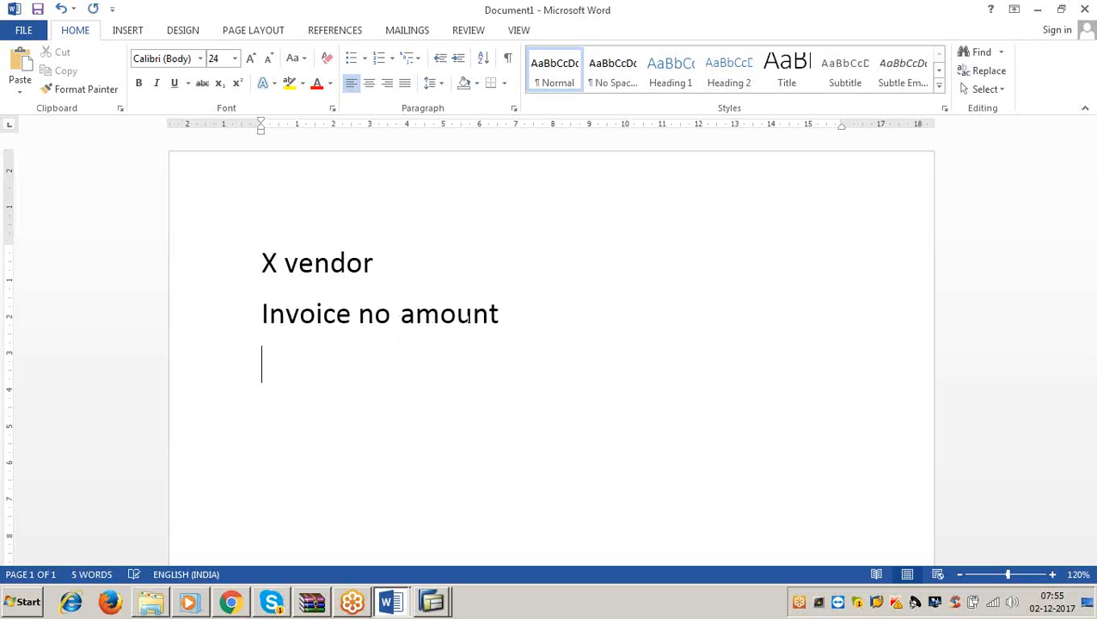
Step: Insert tab spacing between the "Invoice no" and "amount" headings and continue on the line below them
{"action": "left_click", "coordinate": [398, 311]}
{"action": "key", "text": "Tab"}
{"action": "key", "text": "Tab"}
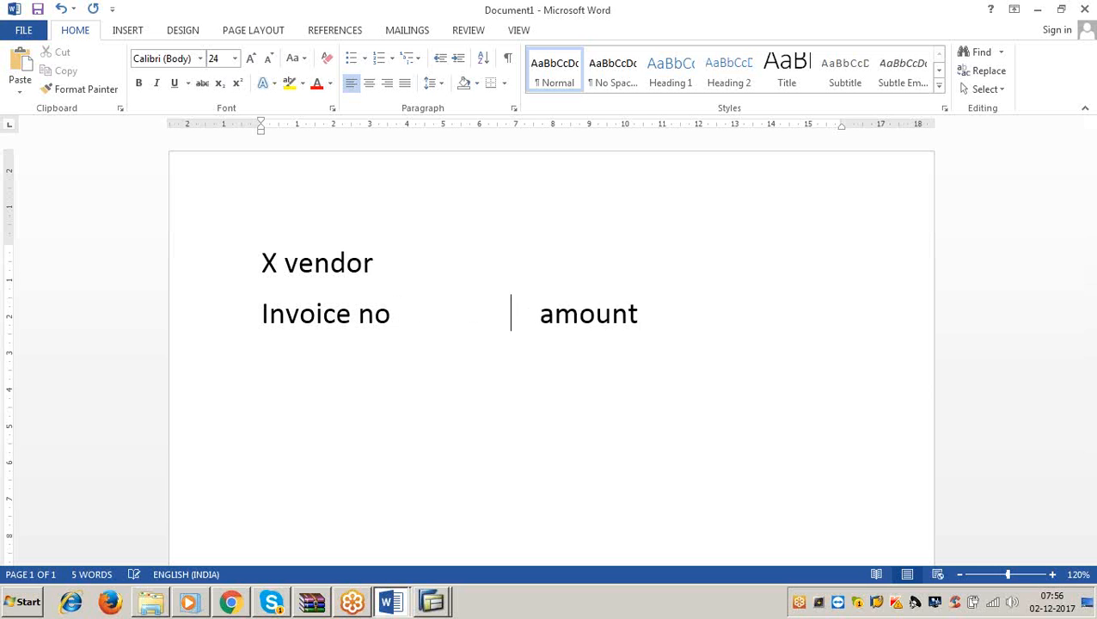
{"action": "key", "text": "Return"}
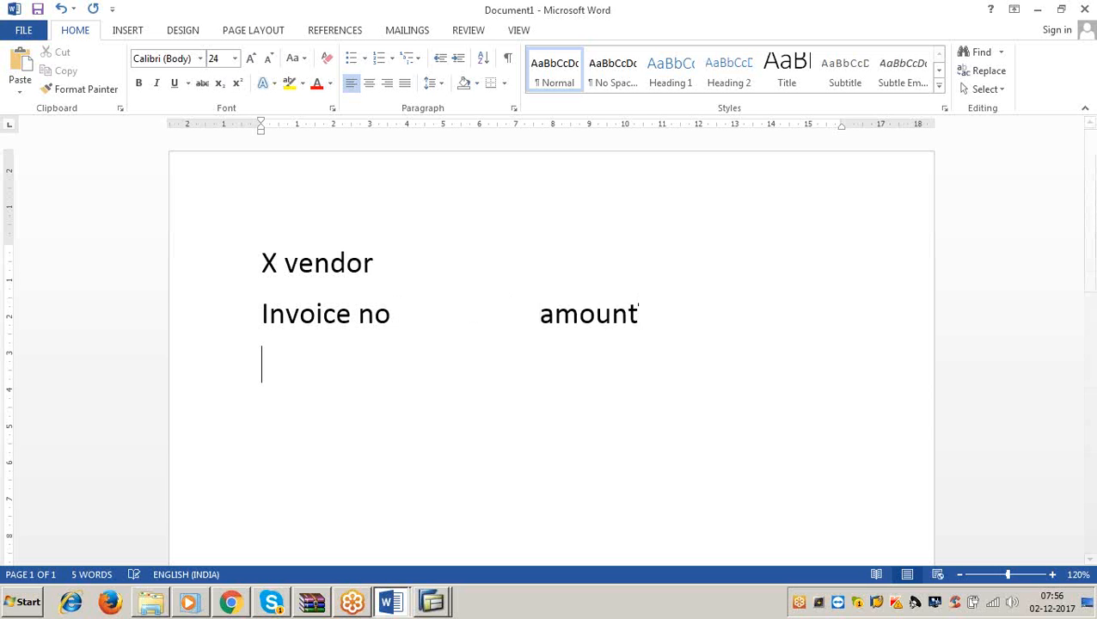
Step: Add invoice 110 with amount 10000 and invoice 120 with amount 20000 on separate lines under the headings
{"action": "type", "text": "110"}
{"action": "key", "text": "Tab"}
{"action": "key", "text": "Tab"}
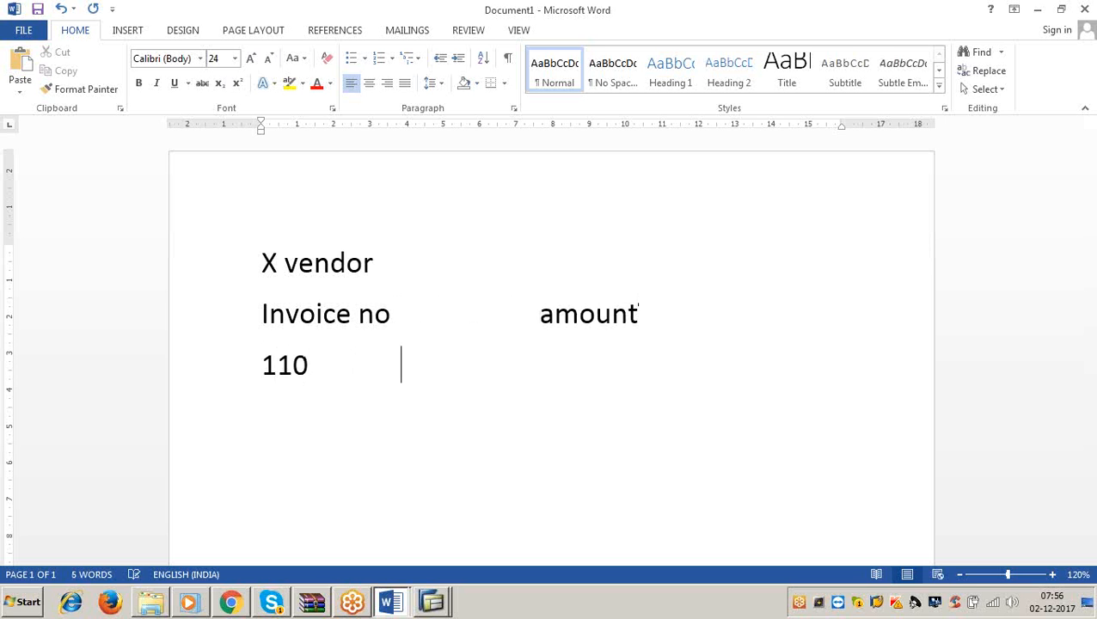
{"action": "type", "text": "10000"}
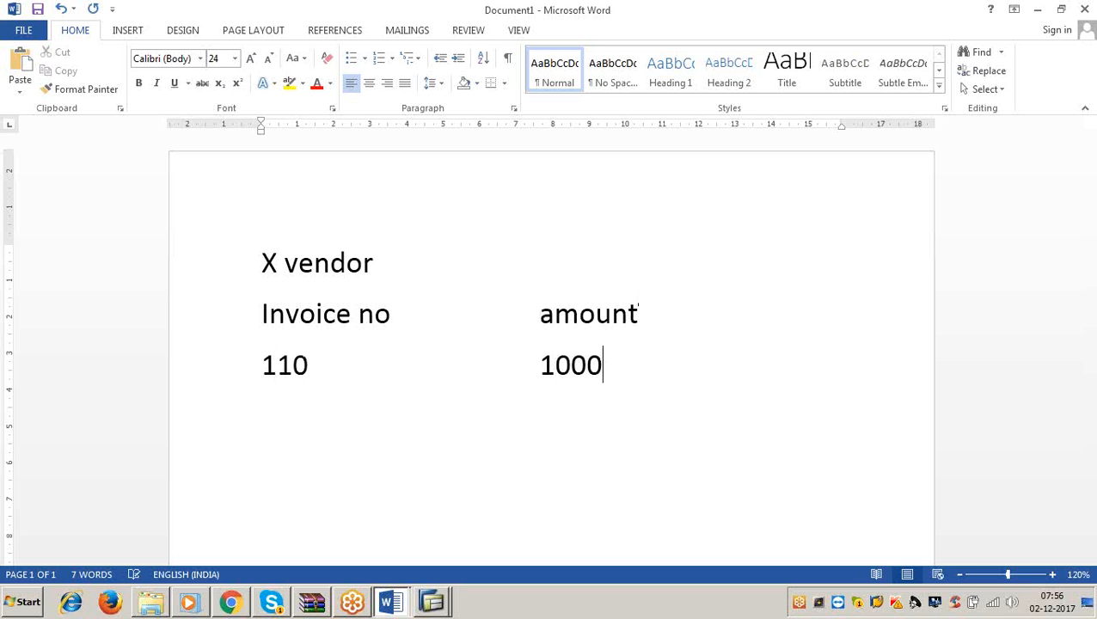
{"action": "key", "text": "Return"}
{"action": "type", "text": "120"}
{"action": "key", "text": "Tab"}
{"action": "key", "text": "Tab"}
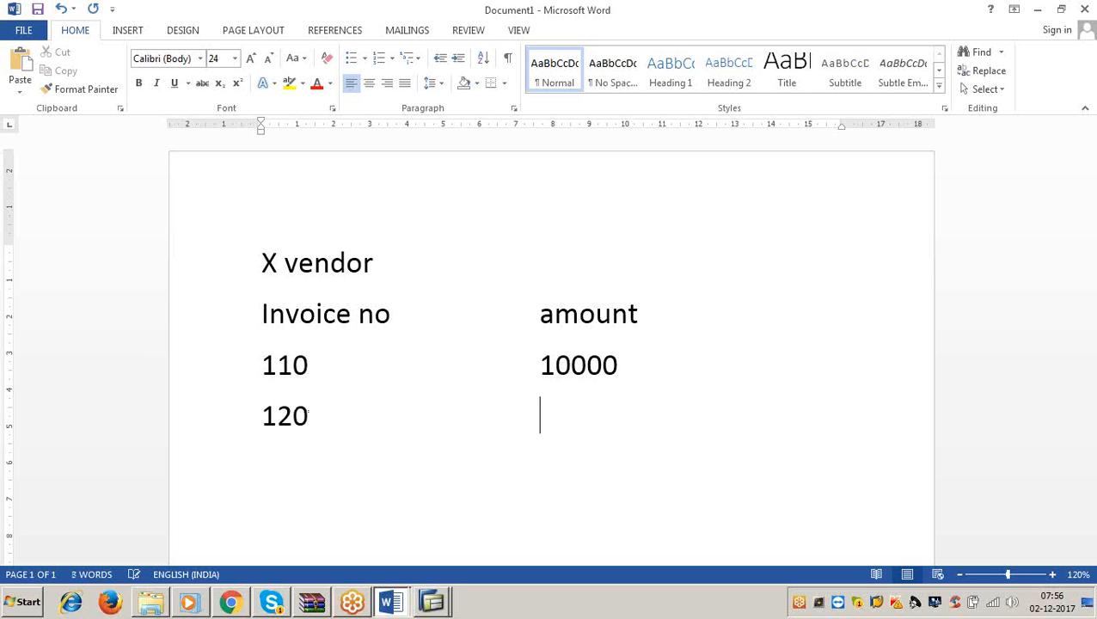
{"action": "type", "text": "20000"}
{"action": "key", "text": "Return"}
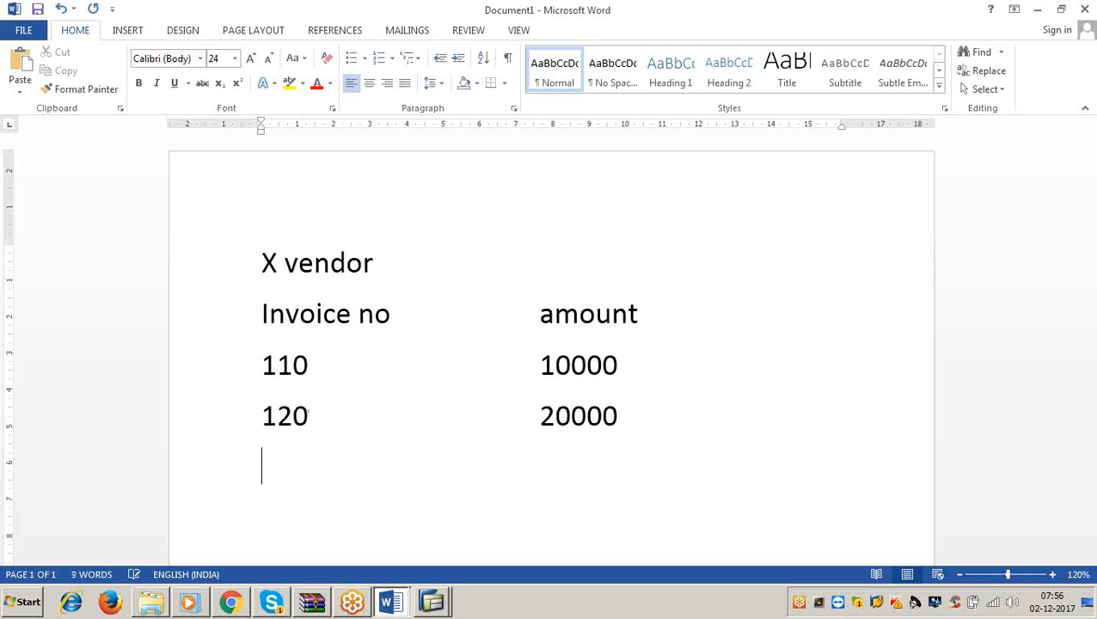
Step: Add a third line for invoice 123 with amount 30000, aligned under the amount heading
{"action": "type", "text": "123"}
{"action": "key", "text": "Tab"}
{"action": "key", "text": "Tab"}
{"action": "key", "text": "Tab"}
{"action": "key", "text": "Tab"}
{"action": "key", "text": "Tab"}
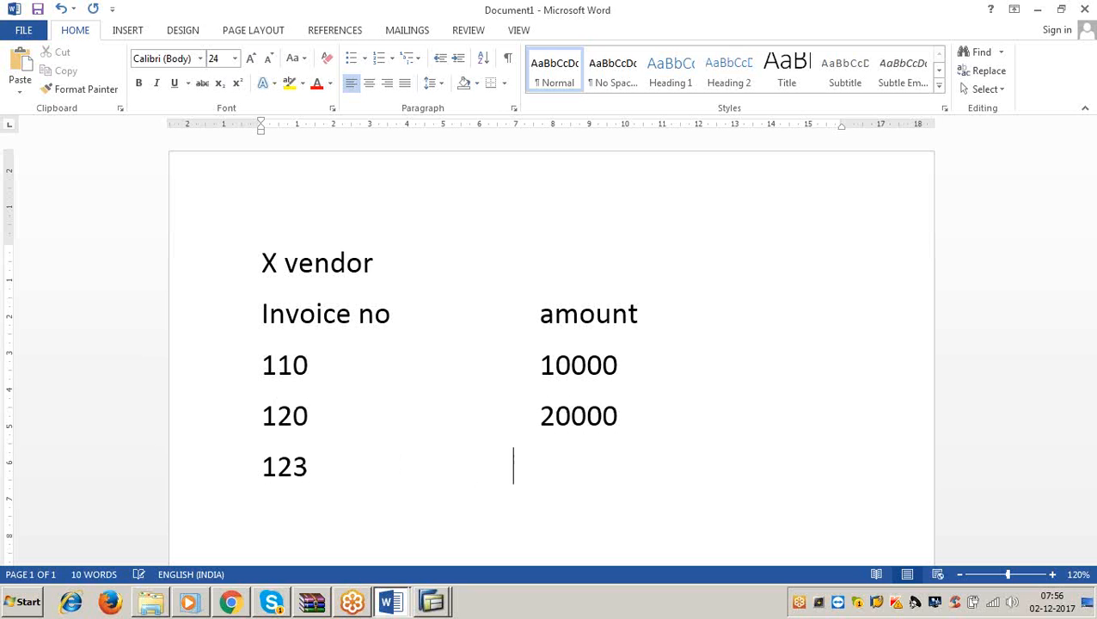
{"action": "type", "text": "30000"}
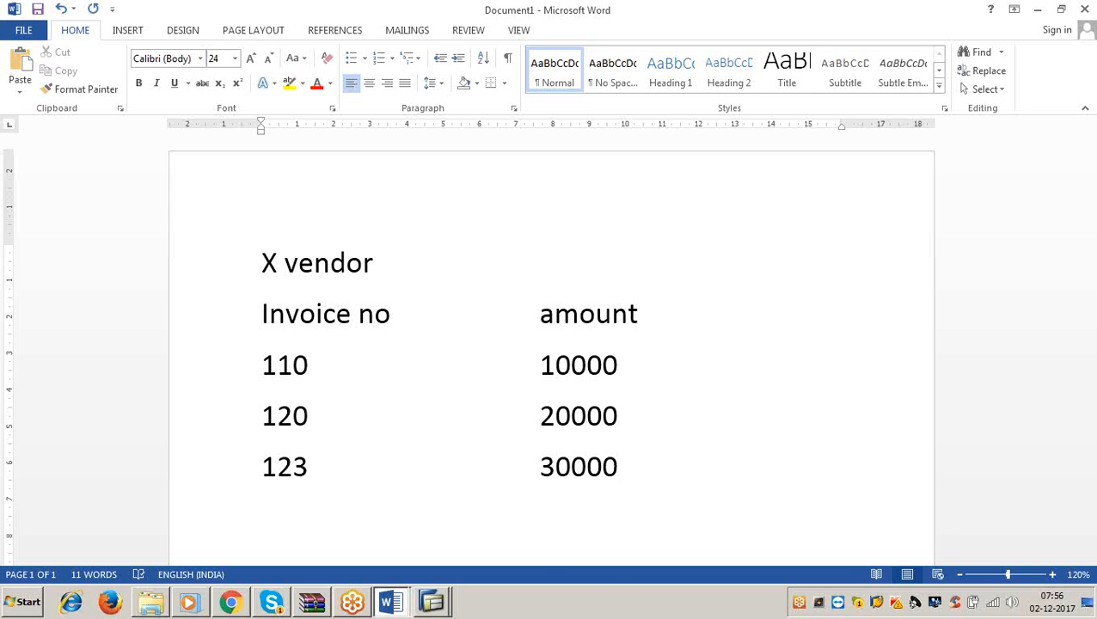
Step: Switch to SAP to check the grouping options of the check payment method, then return to the Word example
{"action": "left_click", "coordinate": [433, 601]}
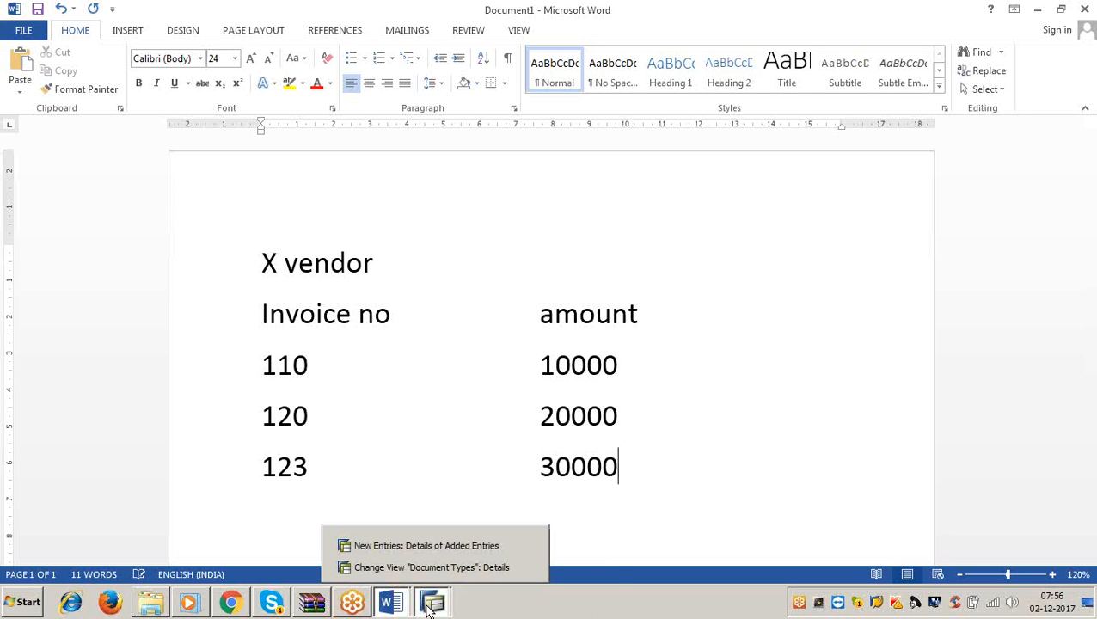
{"action": "left_click", "coordinate": [418, 546]}
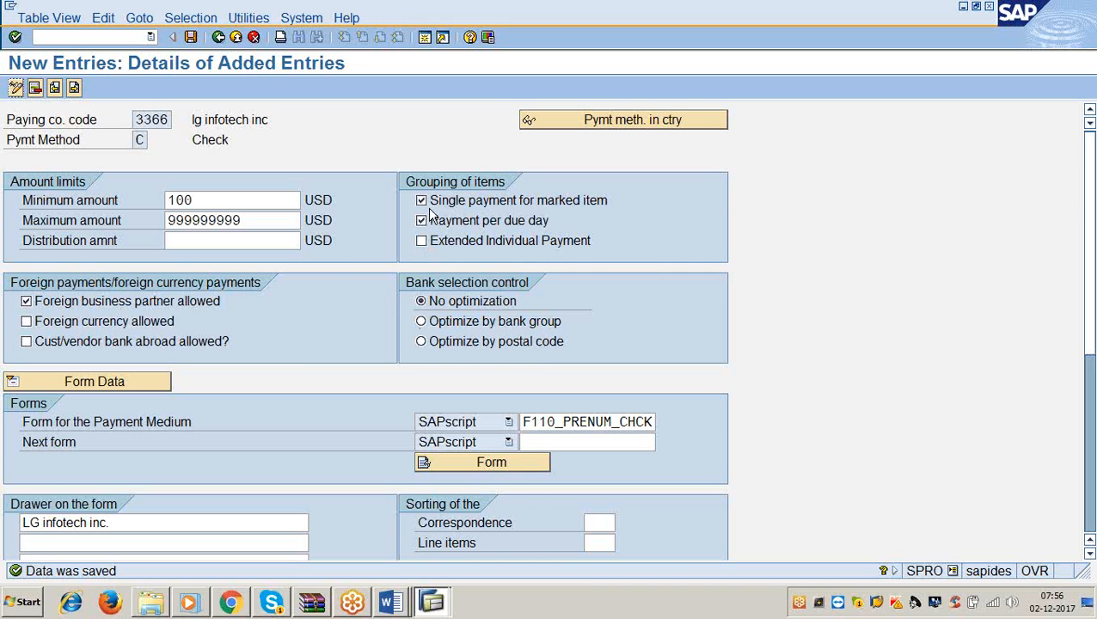
{"action": "left_click", "coordinate": [963, 7]}
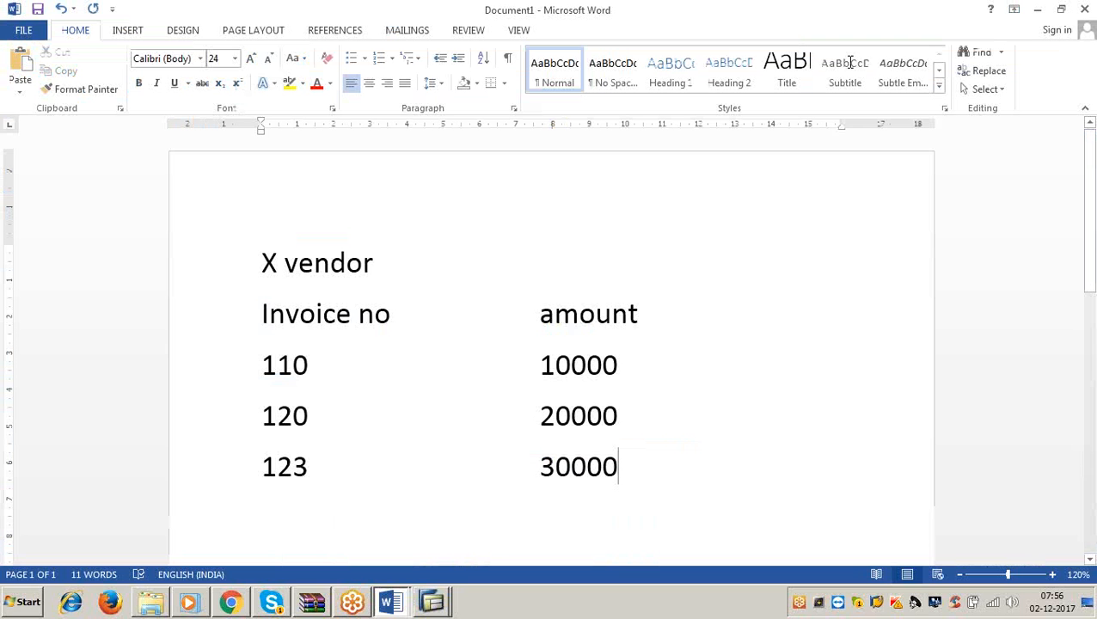
Step: Examine the amounts of the three X vendor invoices one by one as an example for payment grouping
{"action": "left_click_drag", "start_coordinate": [542, 365], "coordinate": [658, 364]}
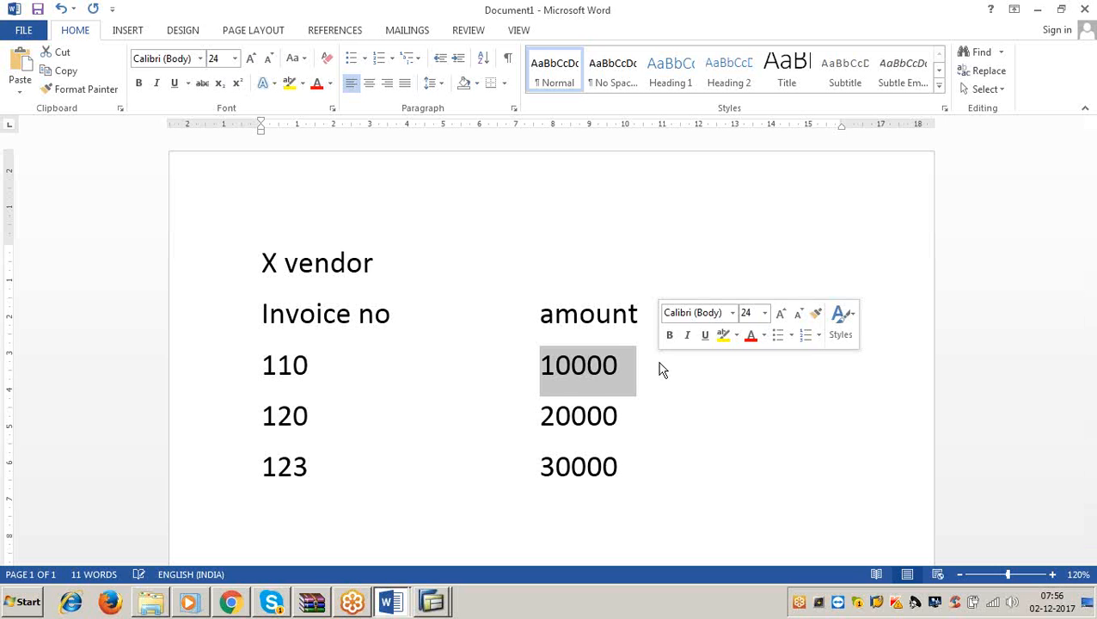
{"action": "left_click", "coordinate": [645, 379]}
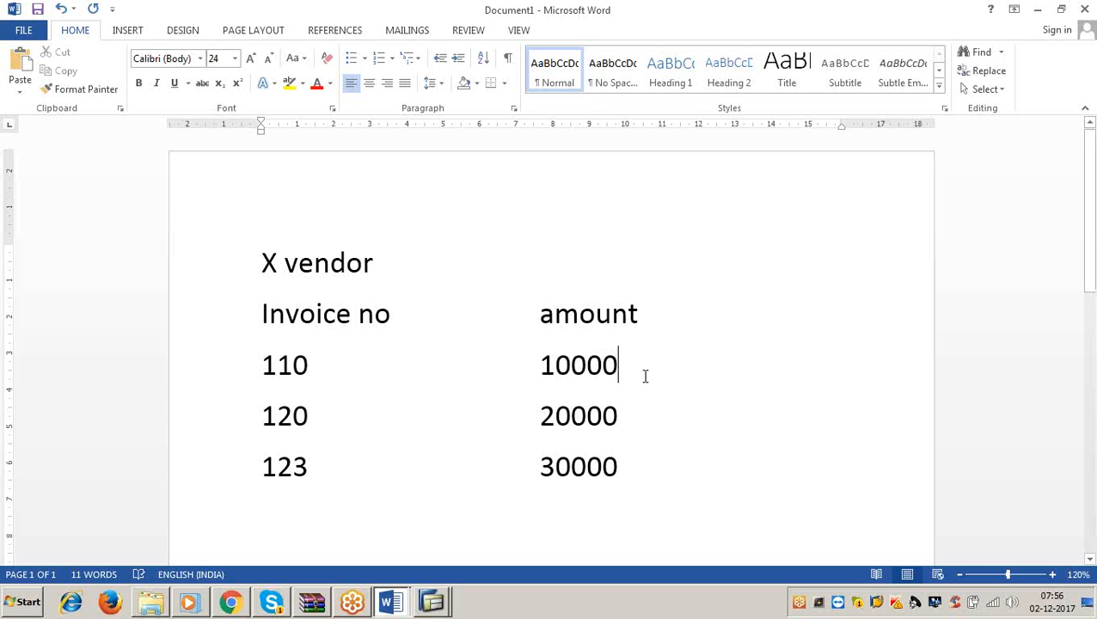
{"action": "left_click", "coordinate": [625, 412]}
{"action": "left_click", "coordinate": [626, 458]}
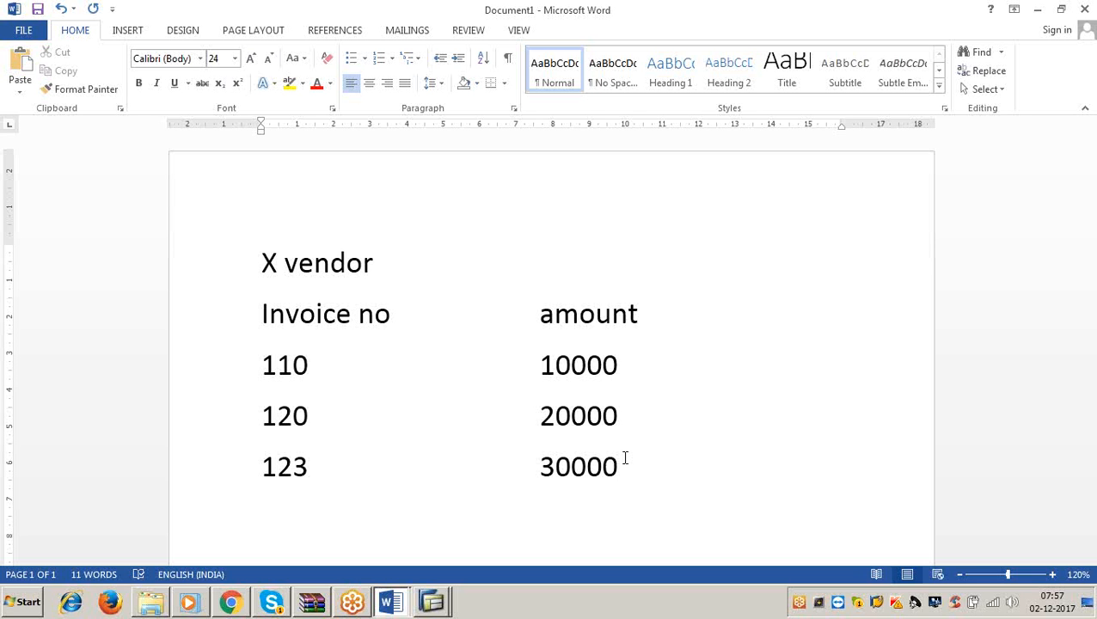
{"action": "left_click", "coordinate": [617, 366]}
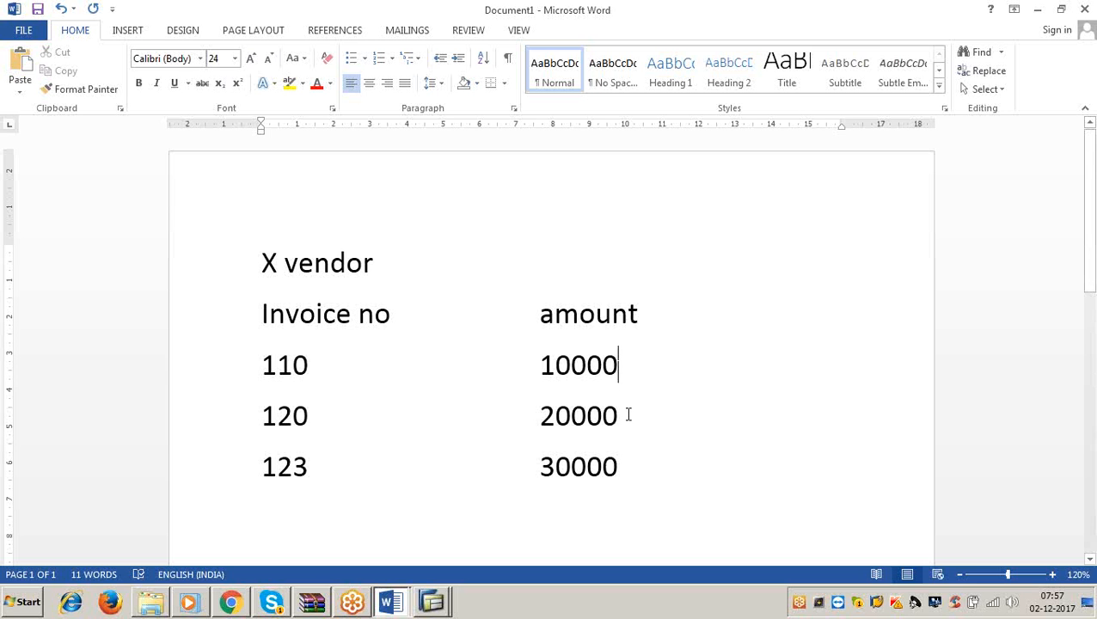
{"action": "left_click", "coordinate": [621, 415]}
{"action": "left_click", "coordinate": [620, 466]}
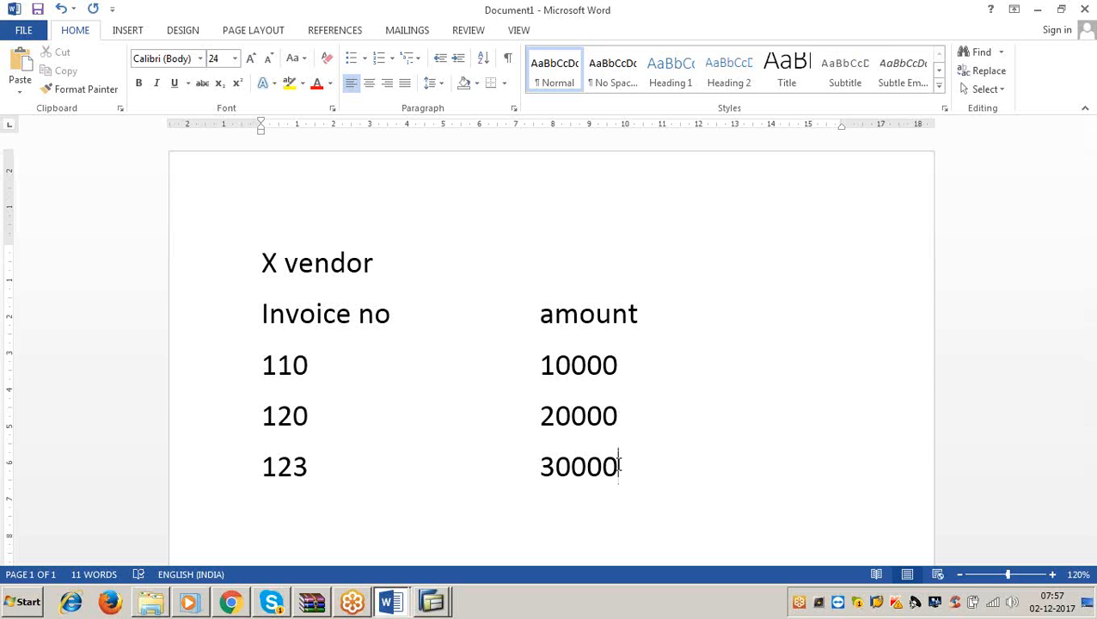
{"action": "left_click", "coordinate": [627, 373]}
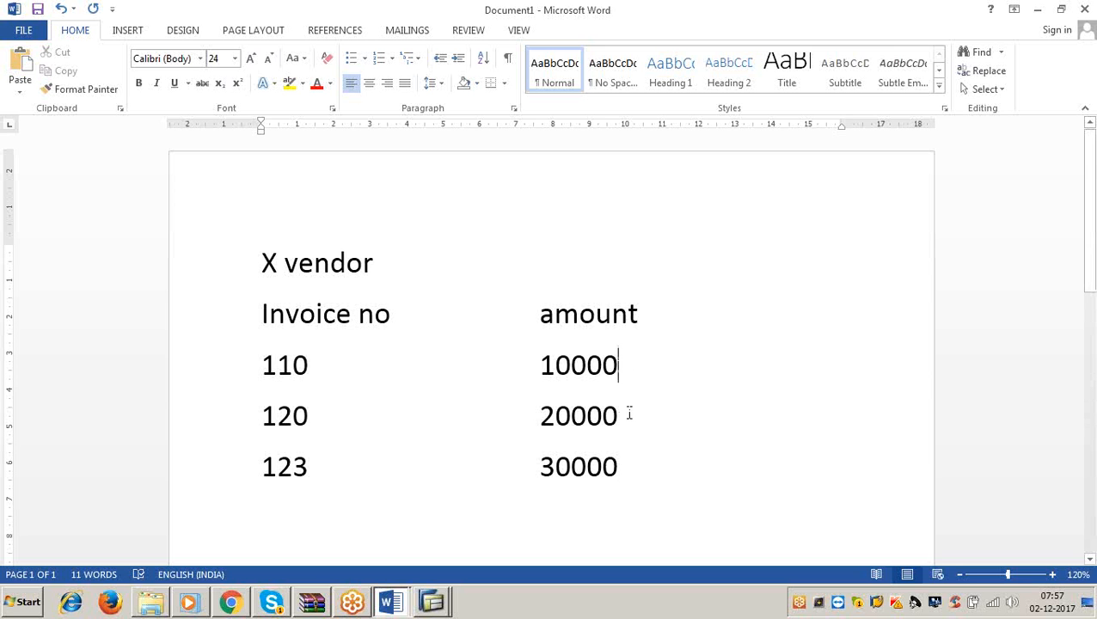
{"action": "left_click", "coordinate": [628, 414]}
{"action": "left_click", "coordinate": [626, 469]}
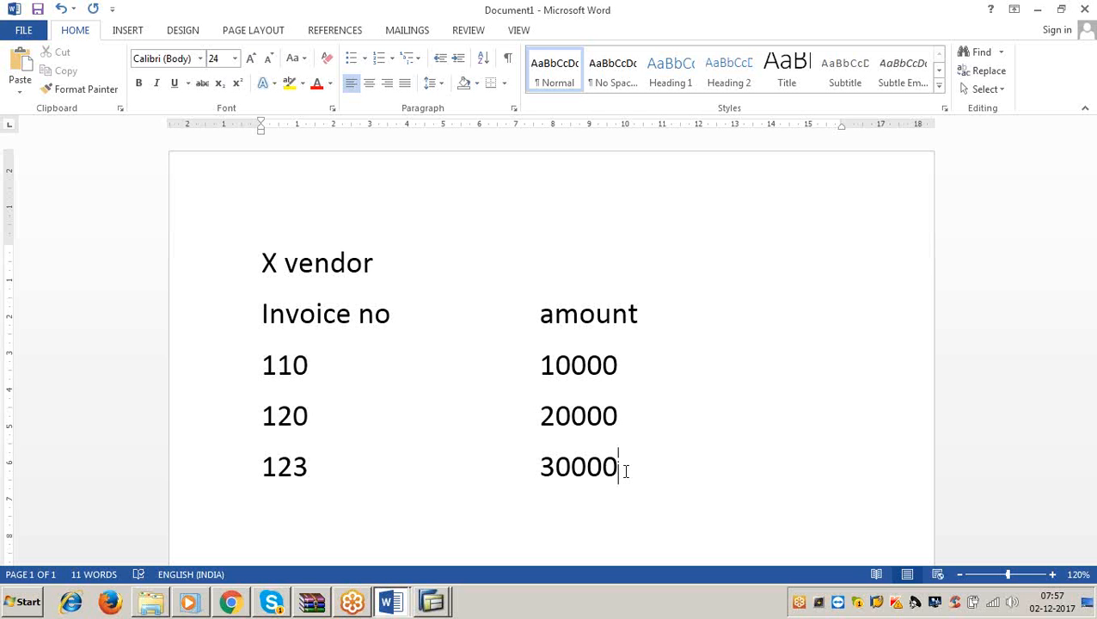
{"action": "left_click", "coordinate": [621, 366]}
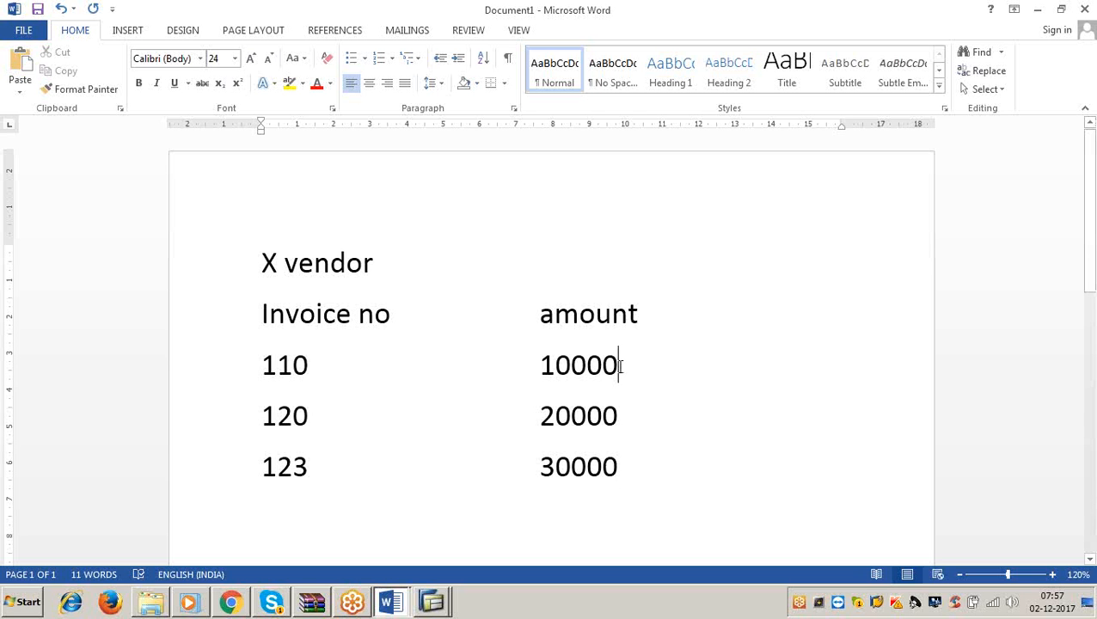
{"action": "left_click", "coordinate": [625, 416]}
{"action": "left_click", "coordinate": [626, 463]}
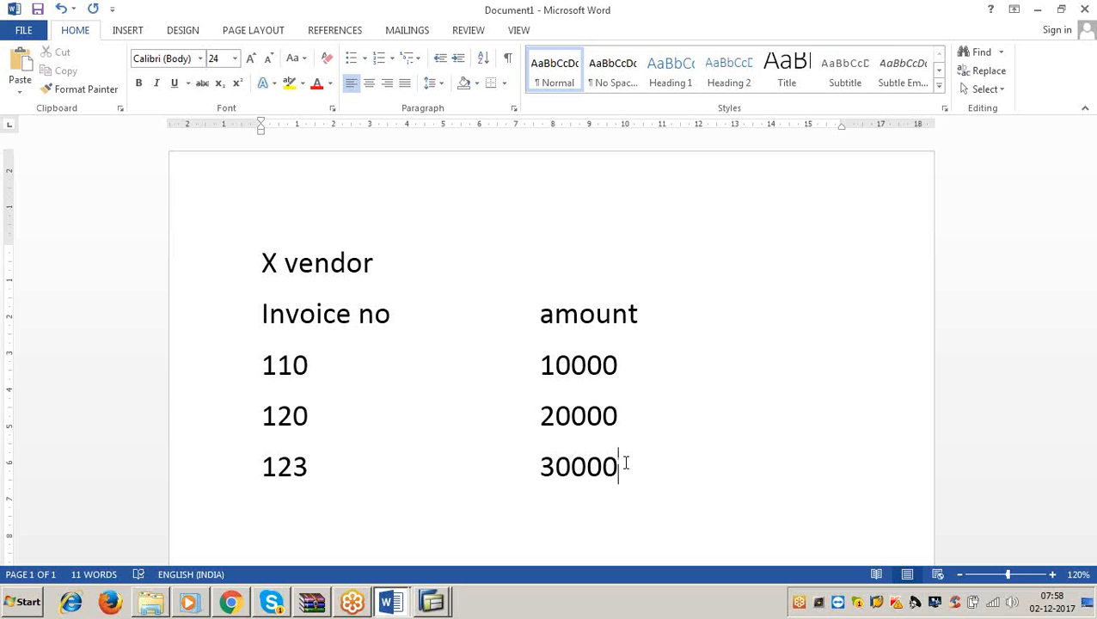
{"action": "left_click", "coordinate": [602, 378]}
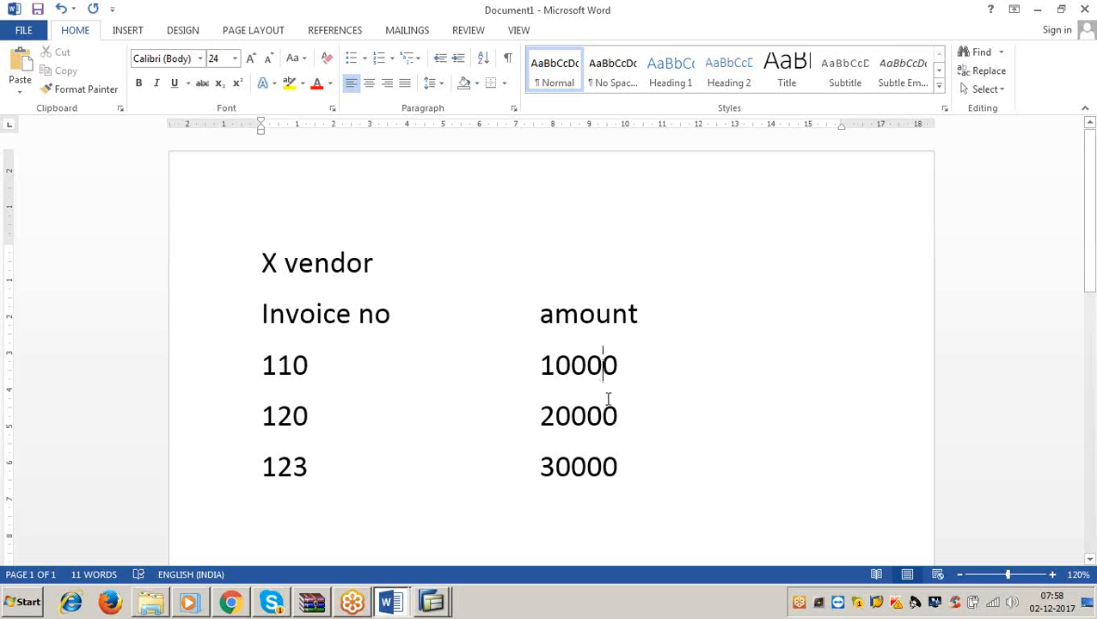
{"action": "left_click", "coordinate": [608, 398]}
{"action": "left_click", "coordinate": [617, 431]}
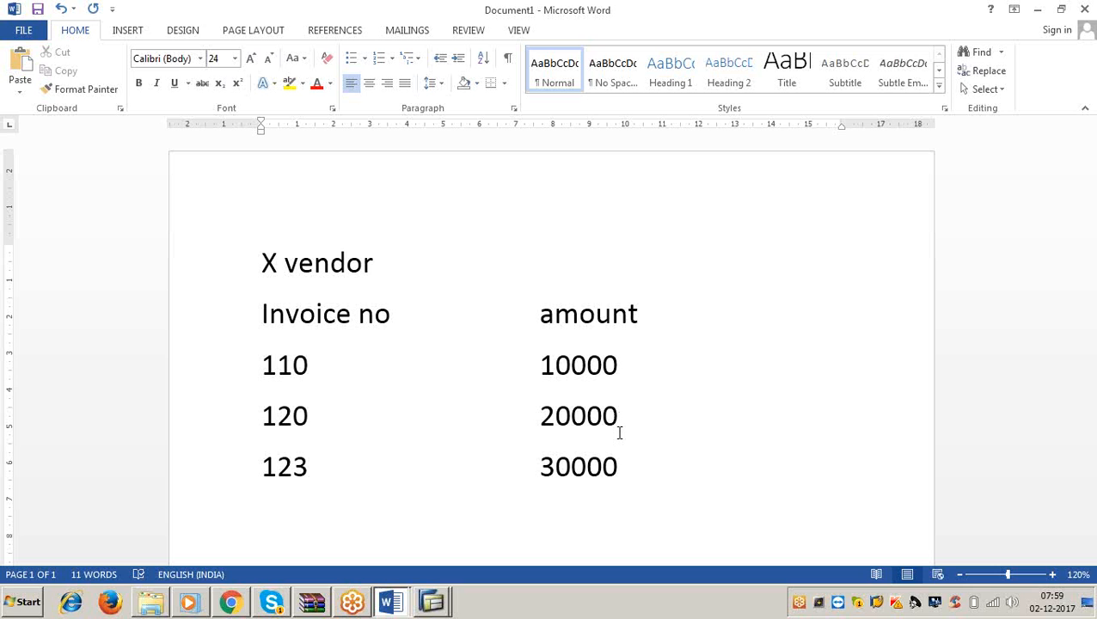
{"action": "right_click", "coordinate": [619, 435]}
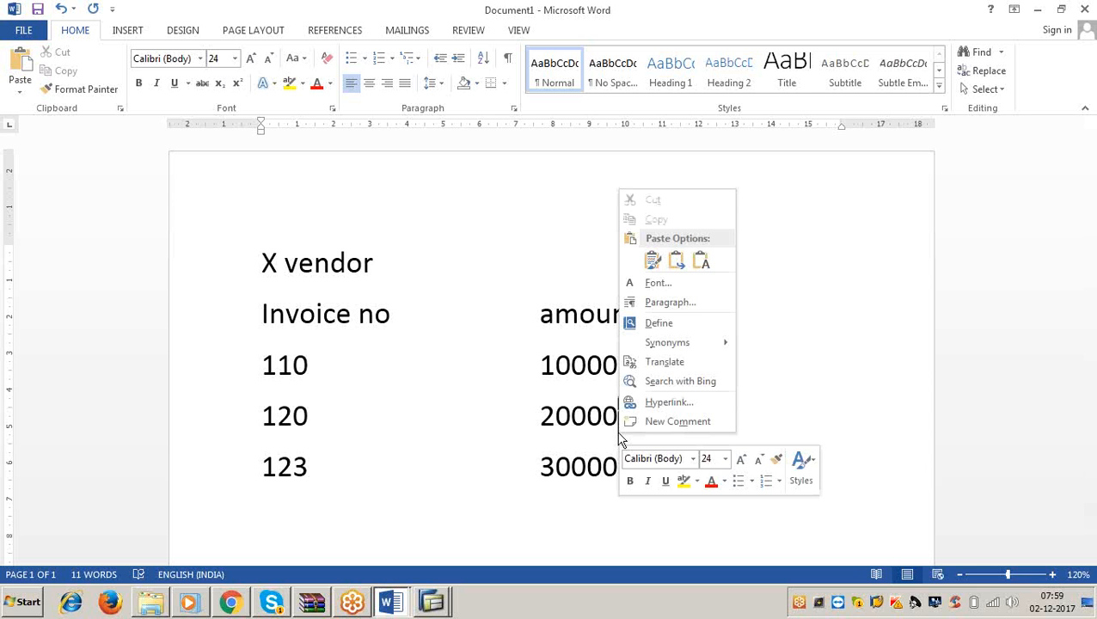
{"action": "left_click", "coordinate": [619, 434]}
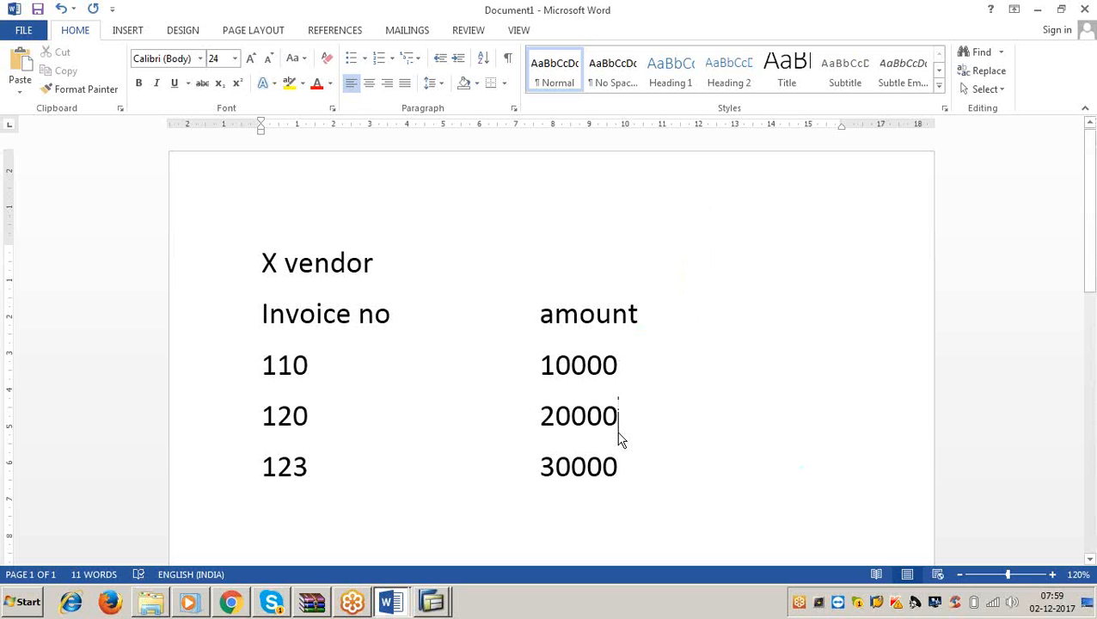
{"action": "right_click", "coordinate": [619, 435]}
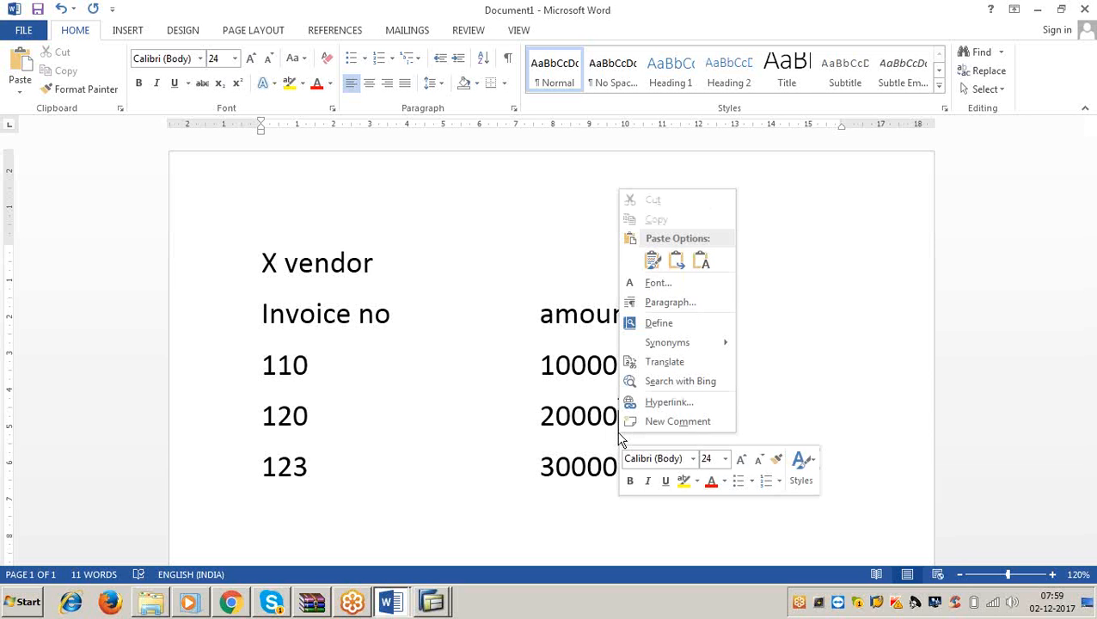
{"action": "left_click", "coordinate": [621, 438]}
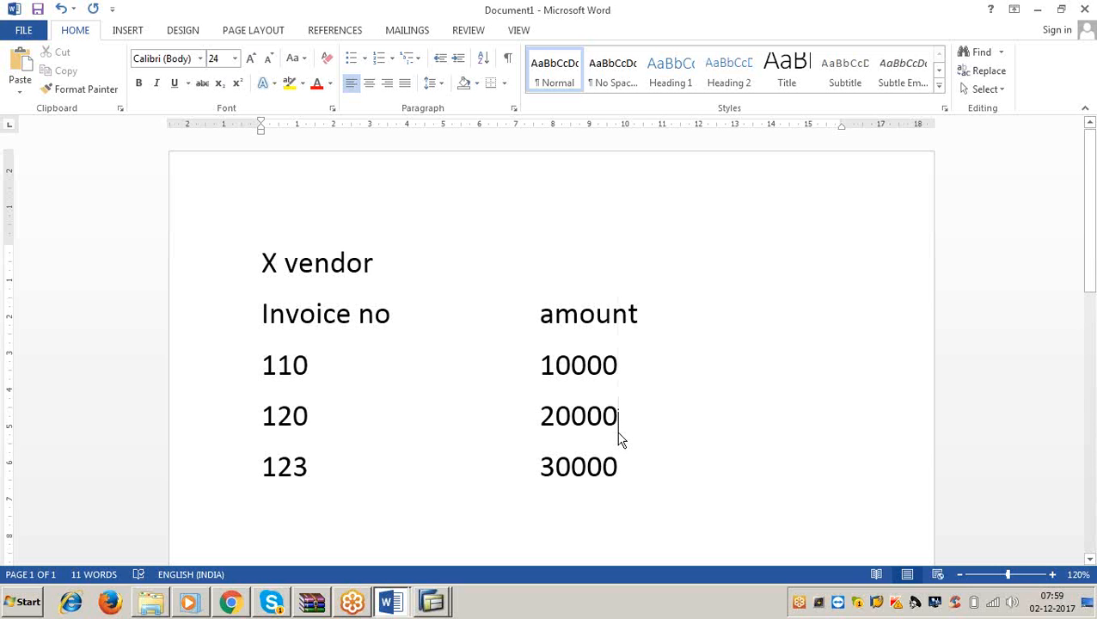
{"action": "right_click", "coordinate": [621, 438]}
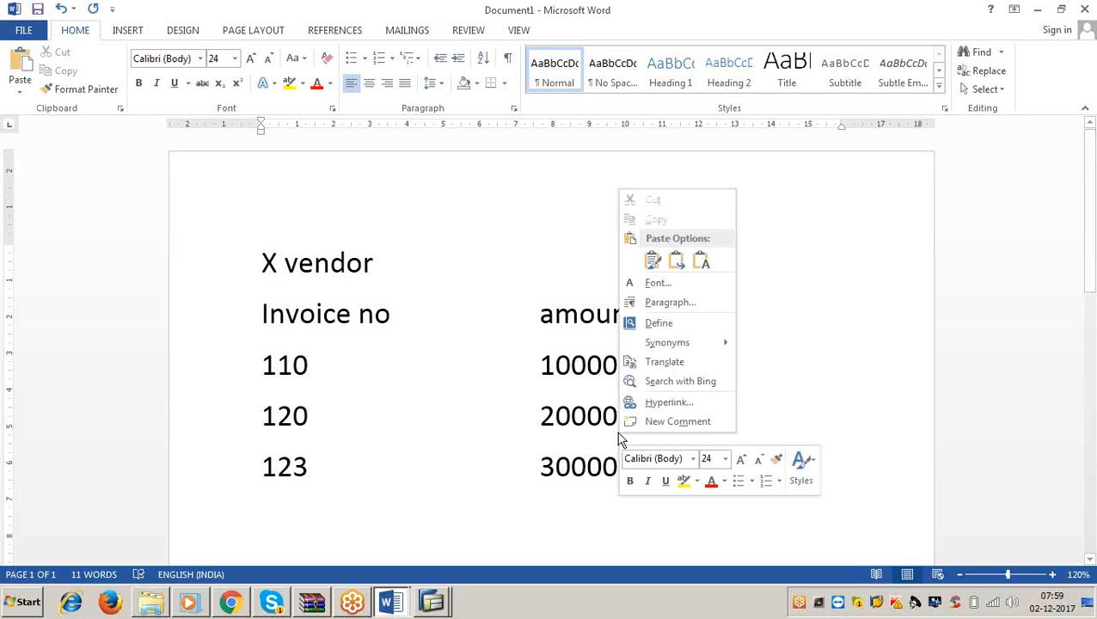
{"action": "left_click", "coordinate": [484, 388]}
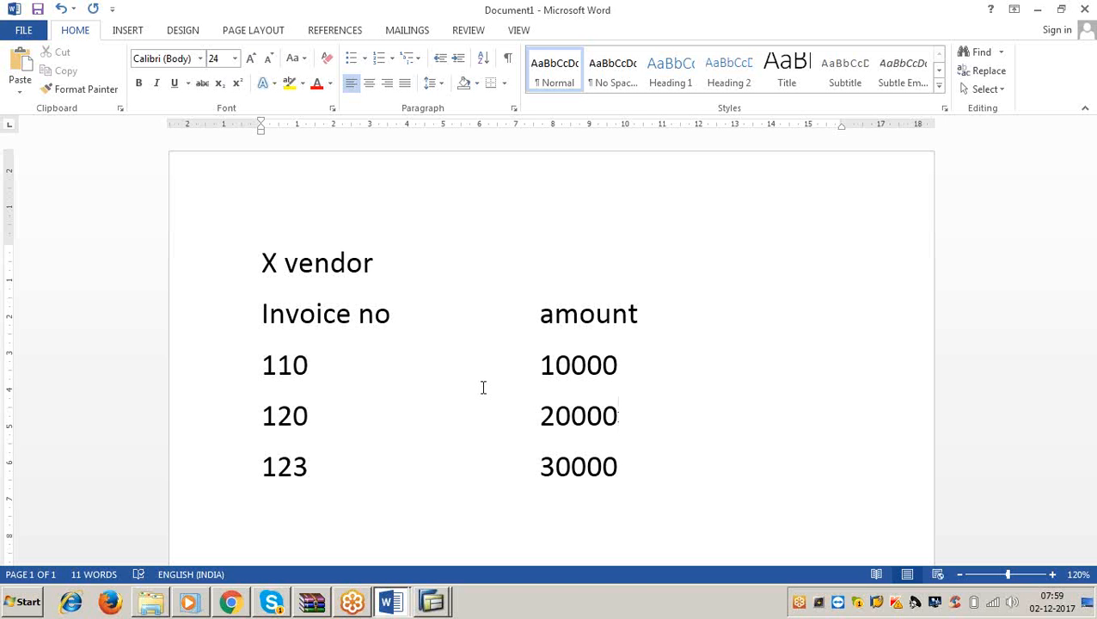
Step: Switch to SAP, close the Document Types session, and bring up the item grouping options of check payment method C
{"action": "left_click", "coordinate": [1038, 12]}
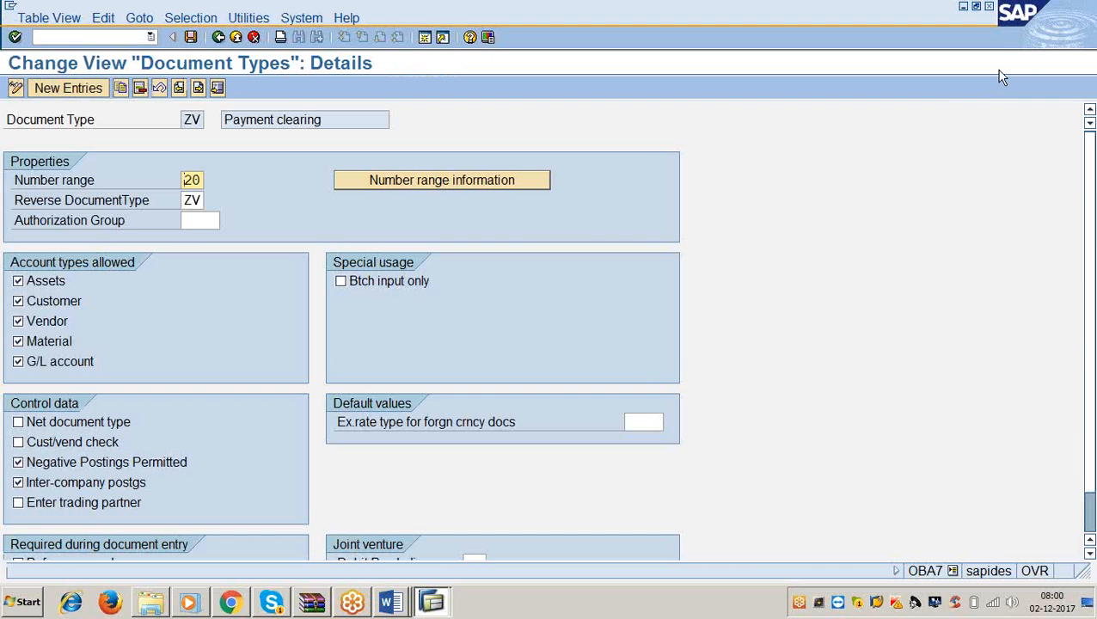
{"action": "left_click", "coordinate": [1066, 40]}
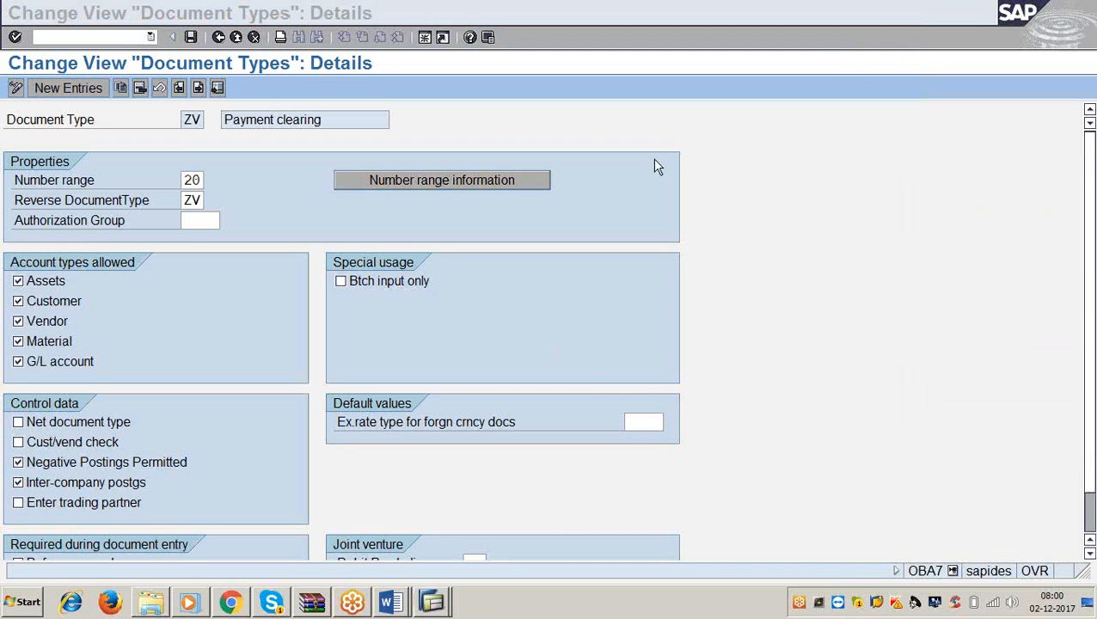
{"action": "left_click", "coordinate": [982, 23]}
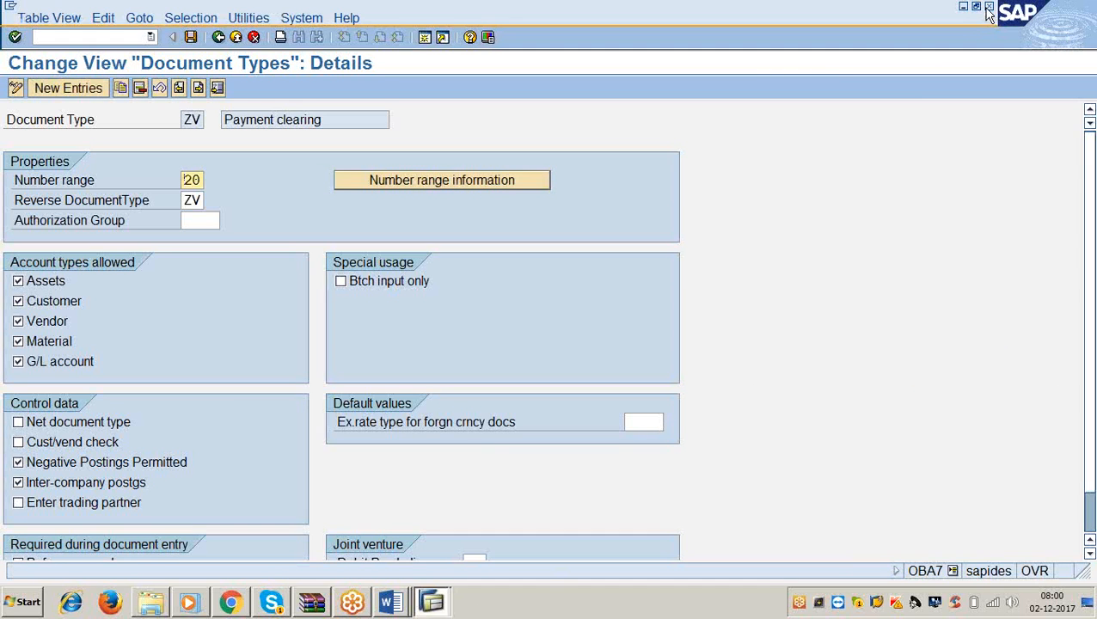
{"action": "left_click", "coordinate": [988, 7]}
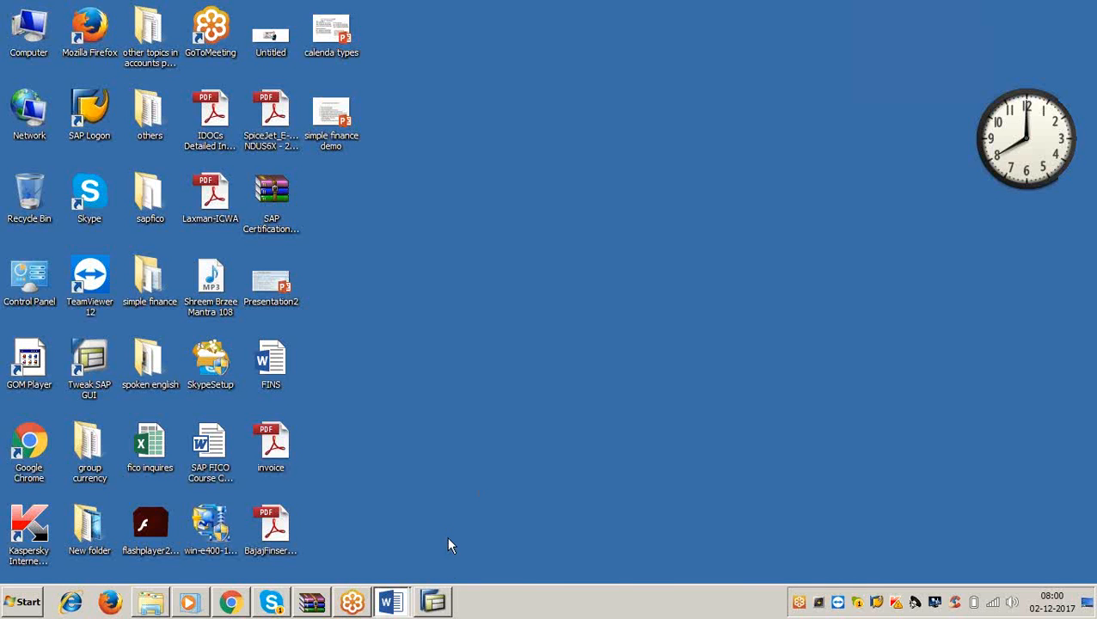
{"action": "left_click", "coordinate": [435, 603]}
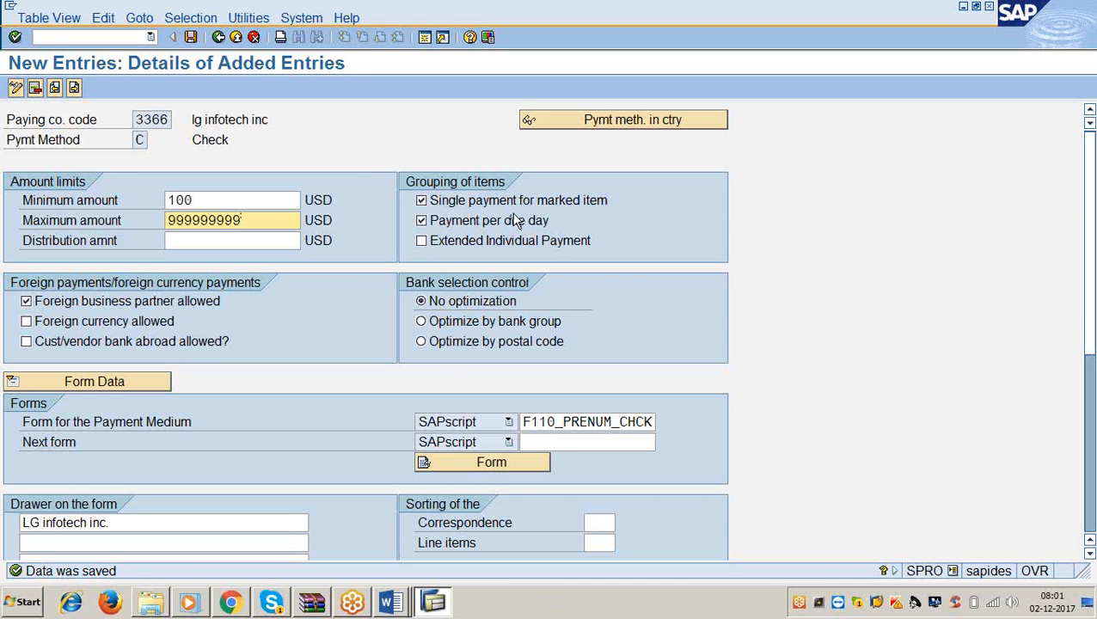
Step: Return to Word, undo the whole X vendor invoice example until the document is empty, and set the font size to 24
{"action": "left_click", "coordinate": [389, 602]}
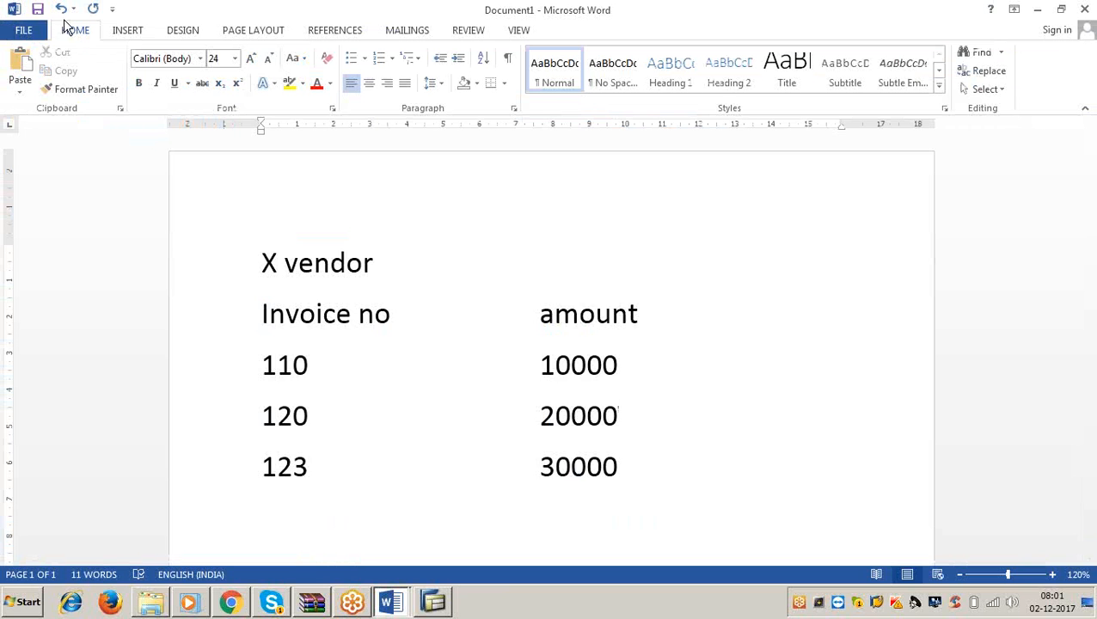
{"action": "left_click", "coordinate": [61, 9]}
{"action": "left_click", "coordinate": [61, 9]}
{"action": "left_click", "coordinate": [61, 8]}
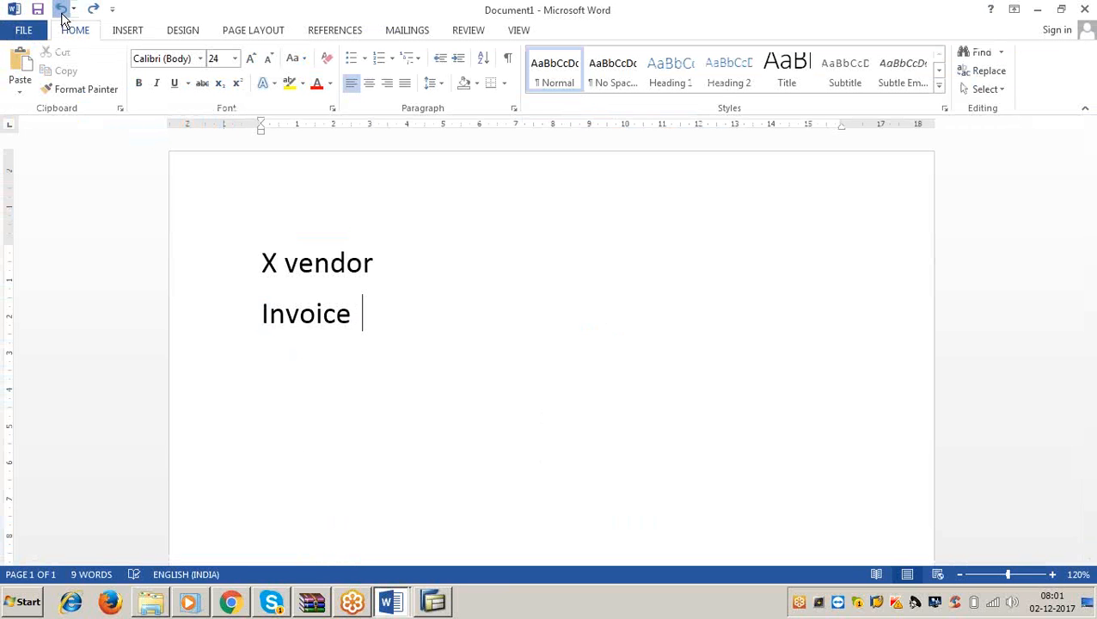
{"action": "left_click", "coordinate": [61, 9]}
{"action": "left_click", "coordinate": [61, 8]}
{"action": "left_click", "coordinate": [61, 9]}
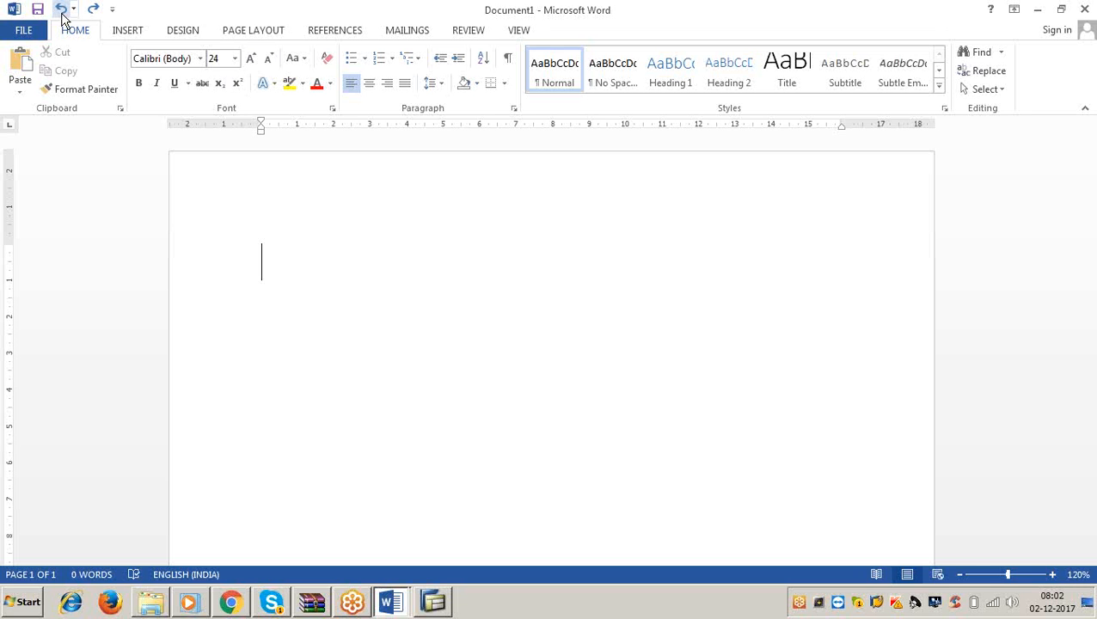
{"action": "right_click", "coordinate": [62, 17]}
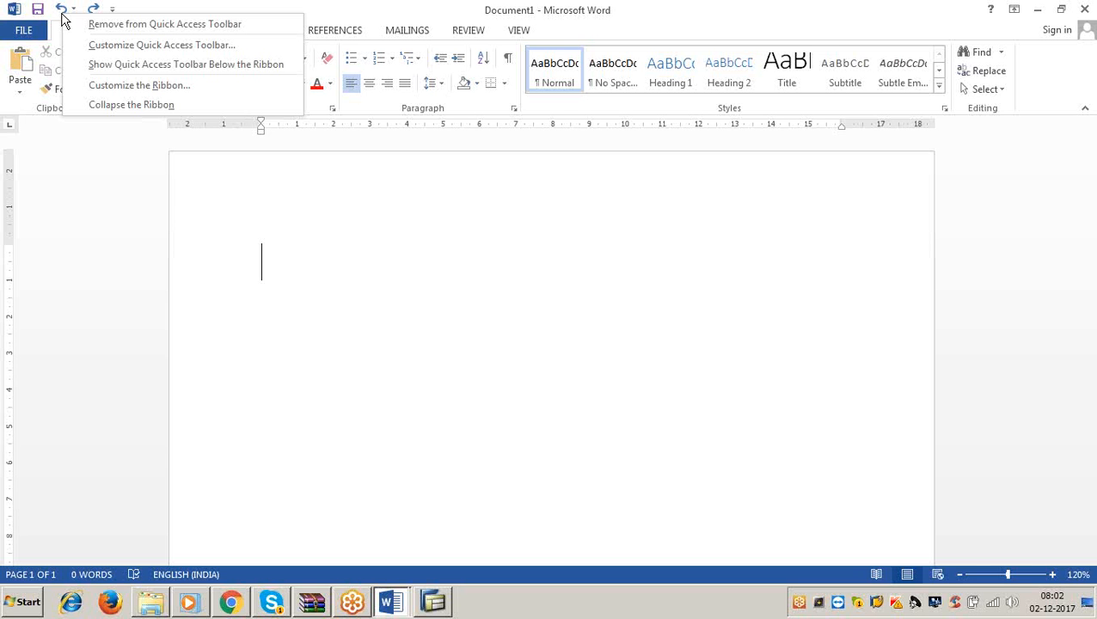
{"action": "left_click", "coordinate": [62, 12]}
{"action": "left_click", "coordinate": [61, 11]}
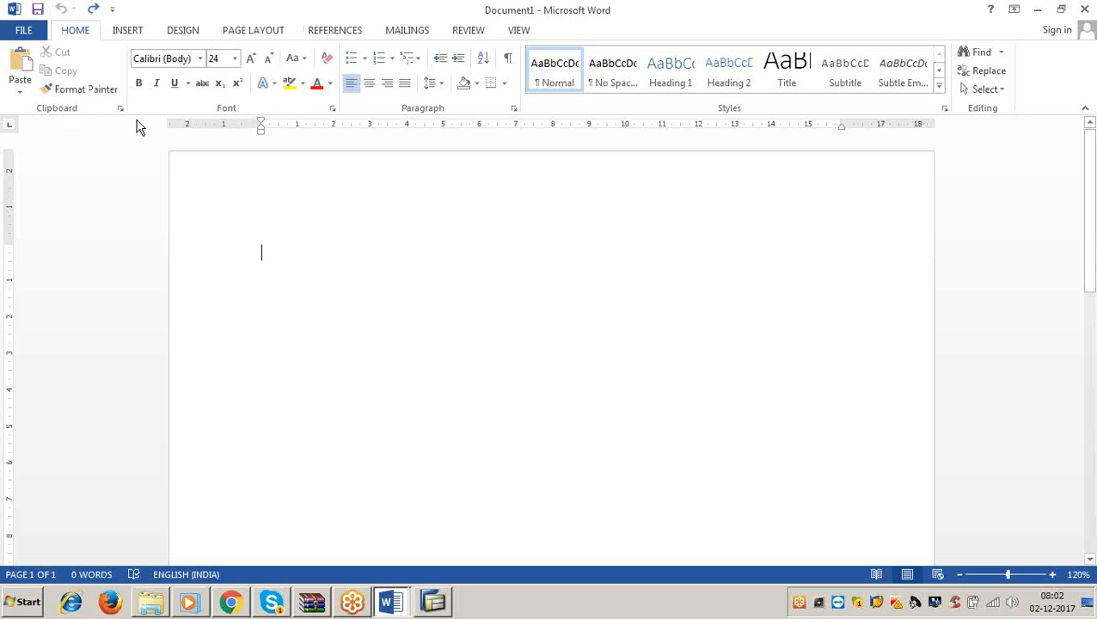
{"action": "left_click", "coordinate": [235, 59]}
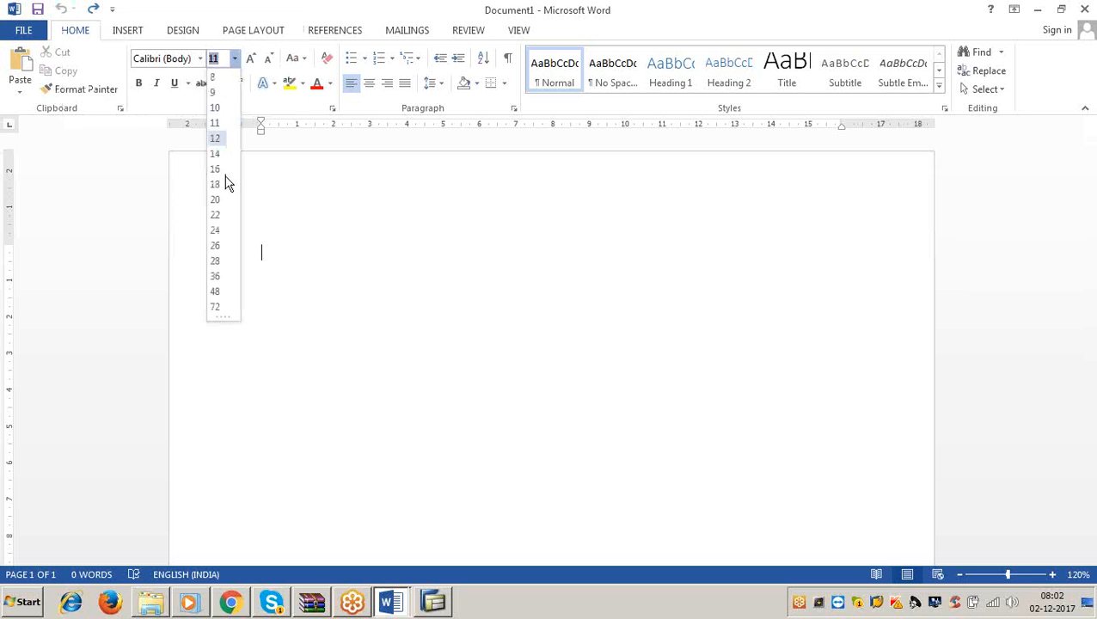
{"action": "left_click", "coordinate": [215, 233]}
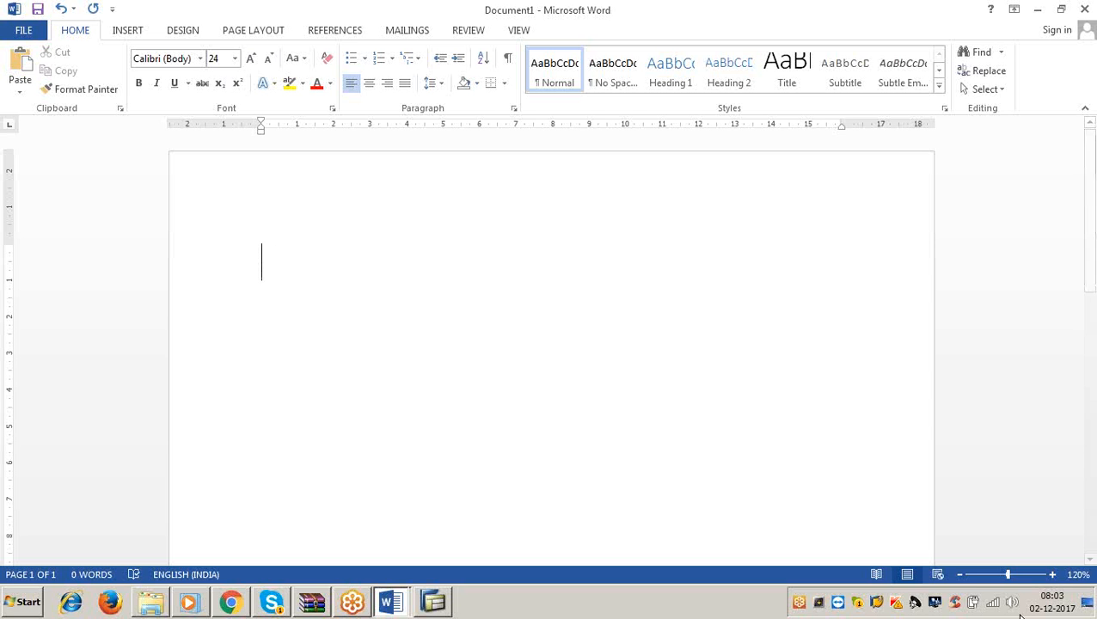
Step: Look up November 2017 in the system calendar and write "Previous date of exe off app=25.11.2017" in the blank document
{"action": "left_click", "coordinate": [1038, 611]}
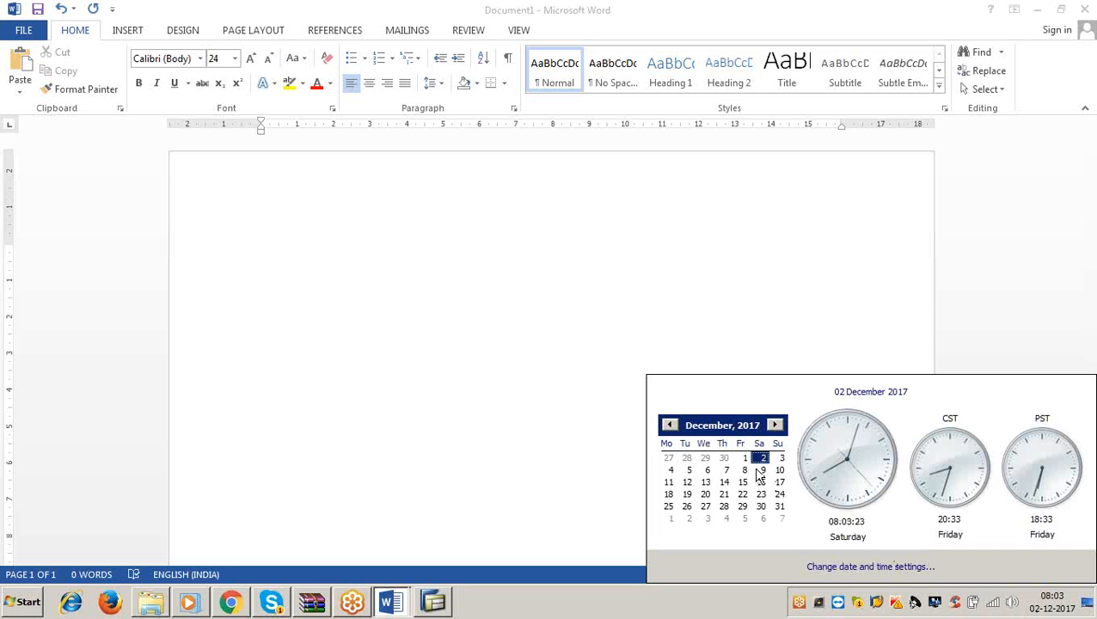
{"action": "left_click", "coordinate": [670, 426]}
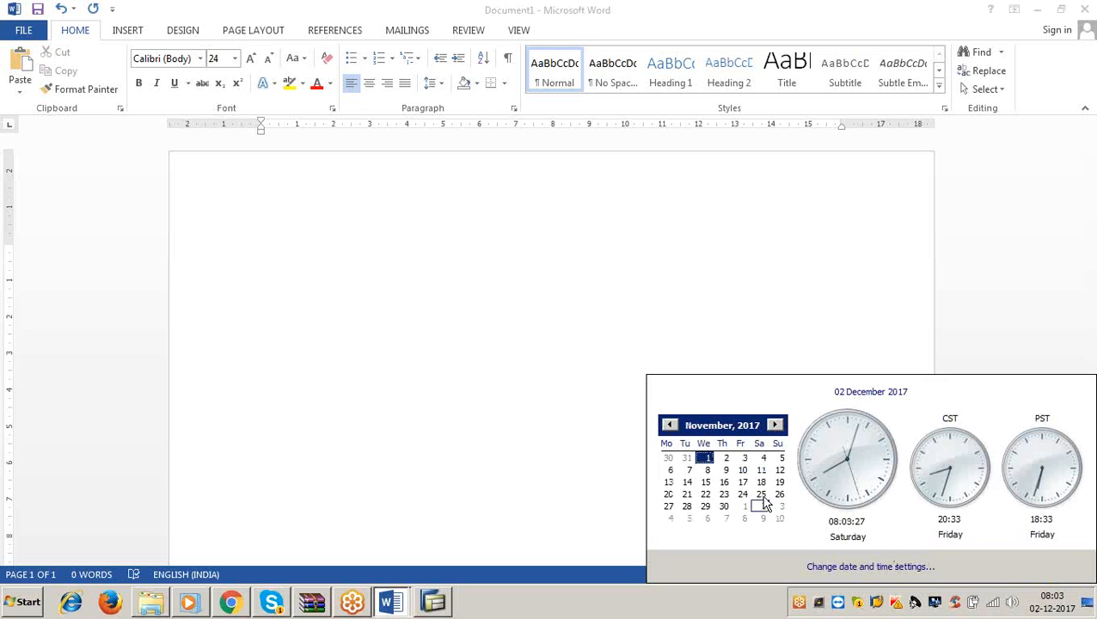
{"action": "left_click", "coordinate": [783, 301]}
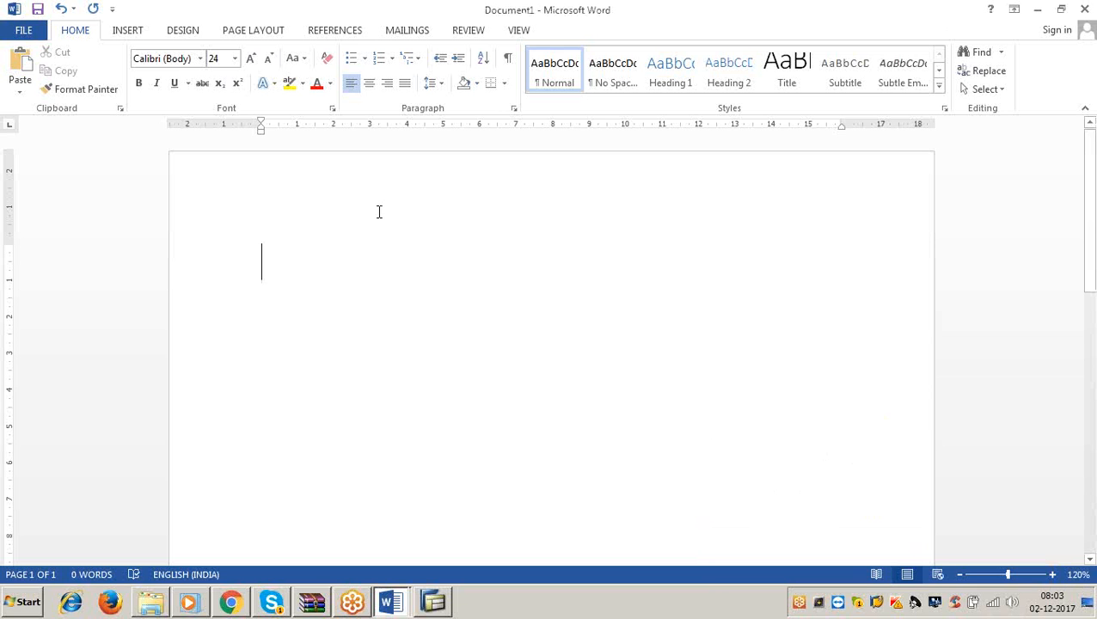
{"action": "type", "text": "previous date of "}
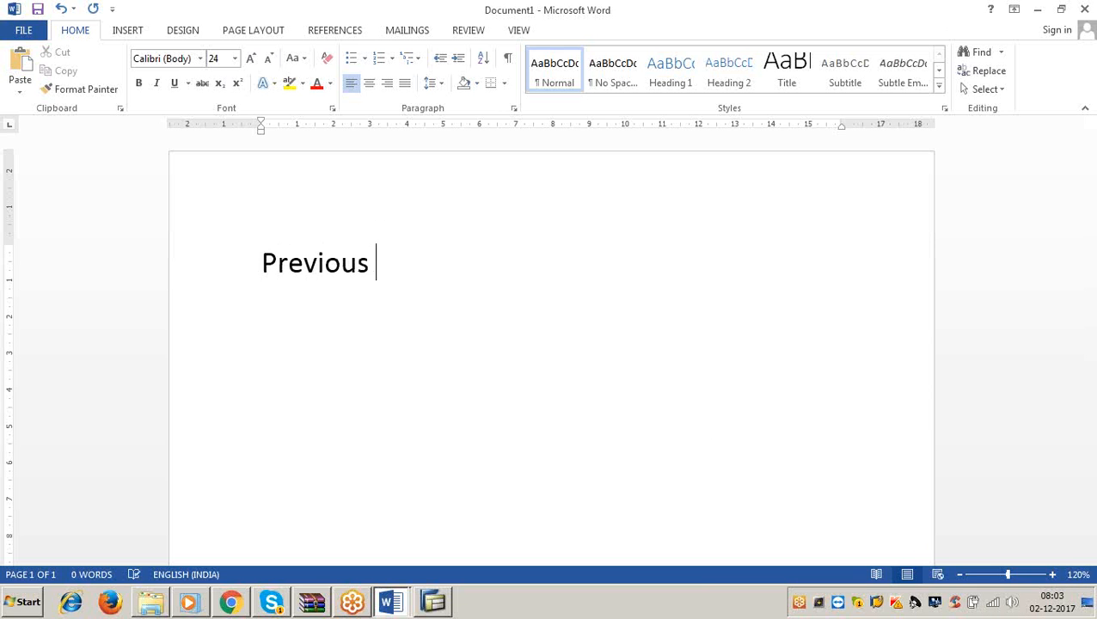
{"action": "type", "text": "exe "}
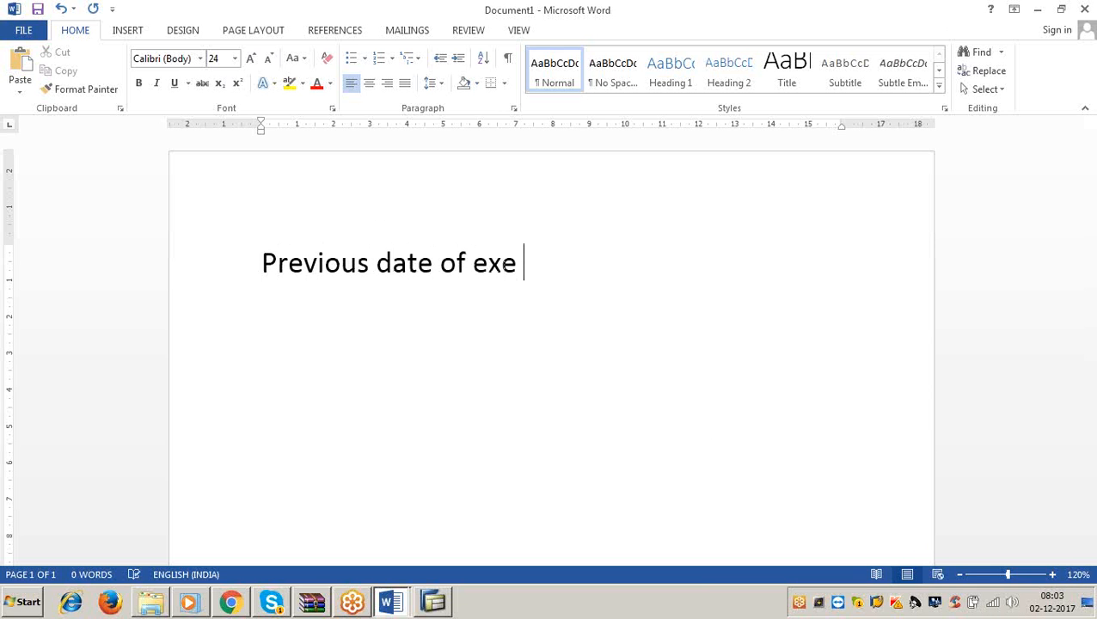
{"action": "type", "text": "off app"}
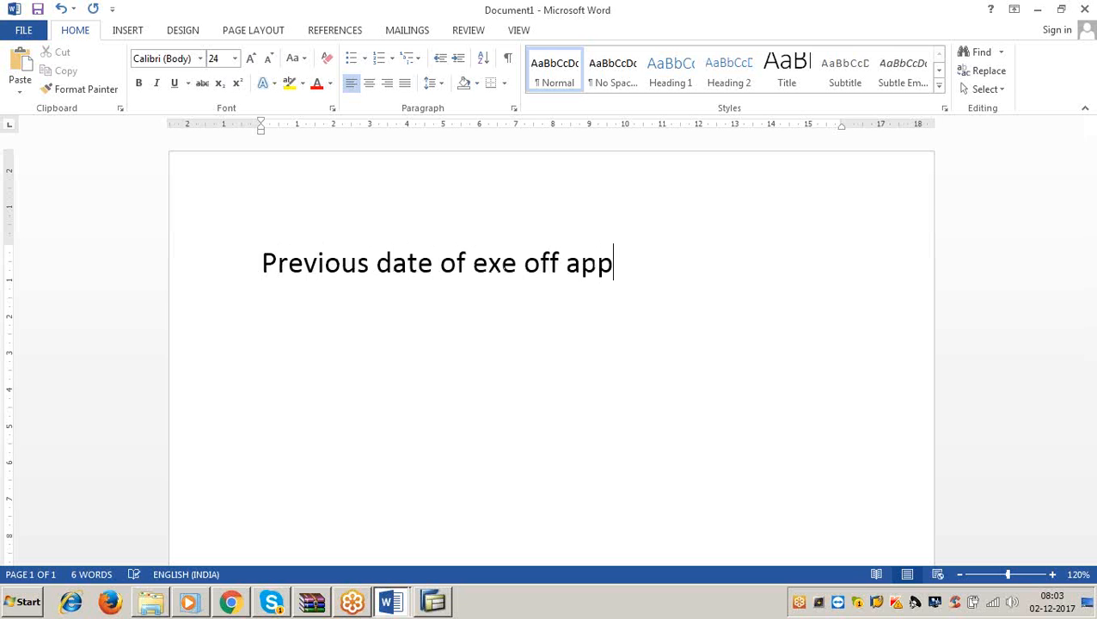
{"action": "type", "text": "=25.11.2017"}
Step: Add a second line reading "Current date of exe of app=2.12.2017"
{"action": "key", "text": "Return"}
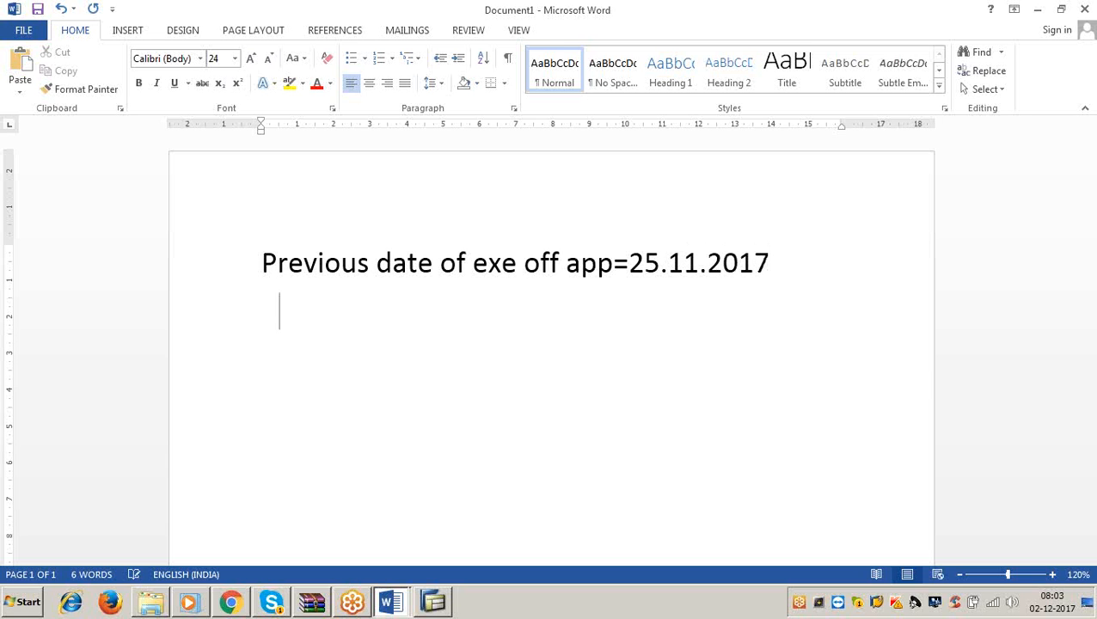
{"action": "type", "text": "current"}
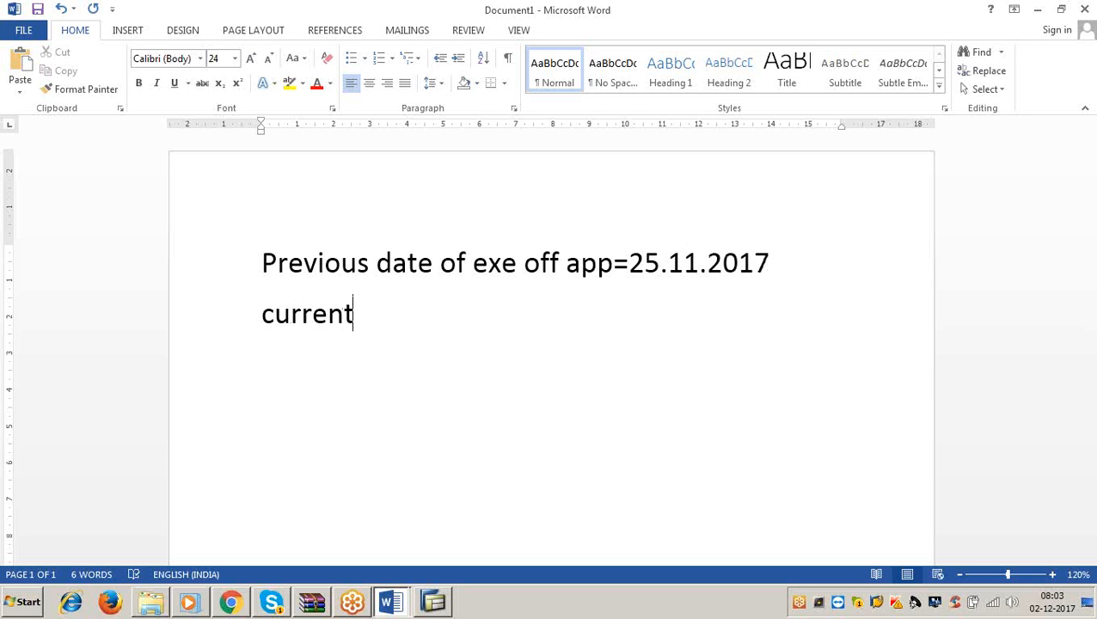
{"action": "type", "text": " date fo e"}
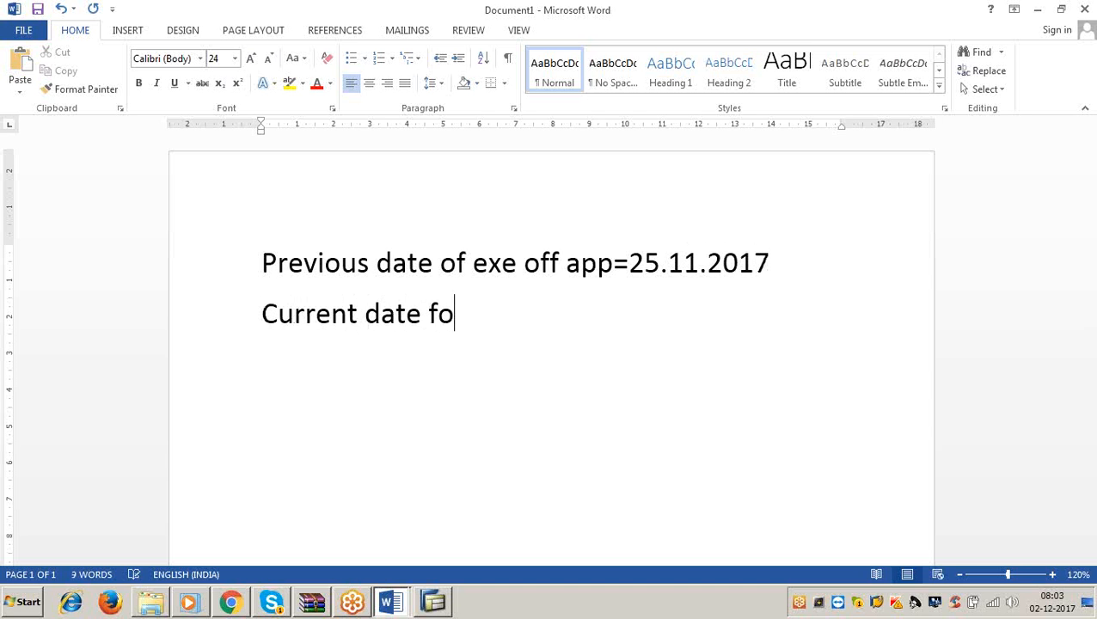
{"action": "key", "text": "BackSpace"}
{"action": "key", "text": "BackSpace"}
{"action": "key", "text": "BackSpace"}
{"action": "key", "text": "BackSpace"}
{"action": "type", "text": "of e"}
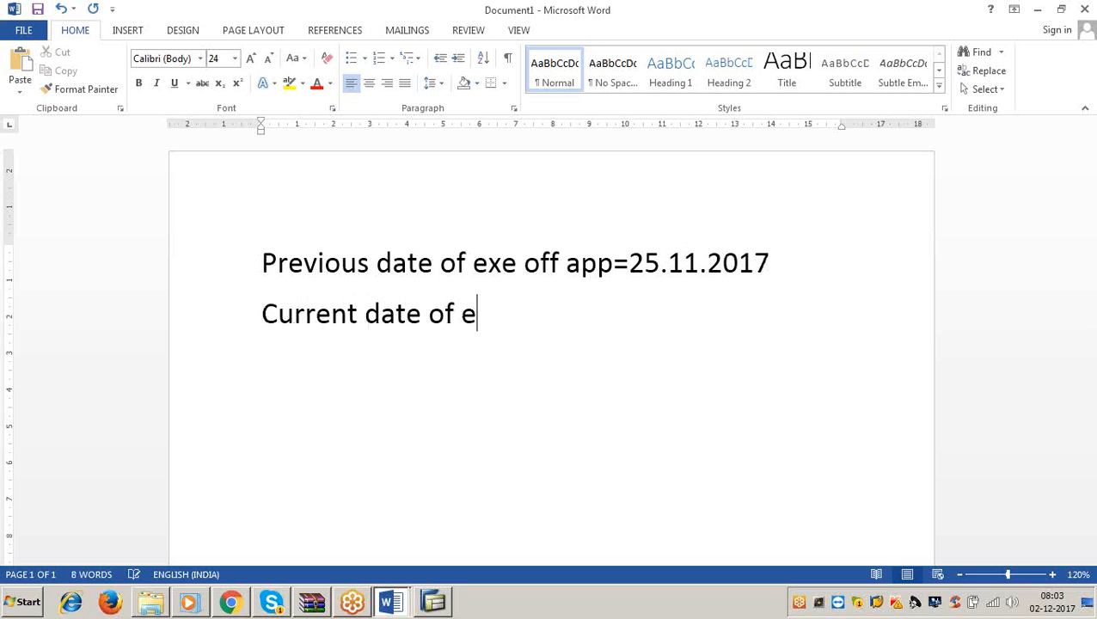
{"action": "type", "text": "xe of app"}
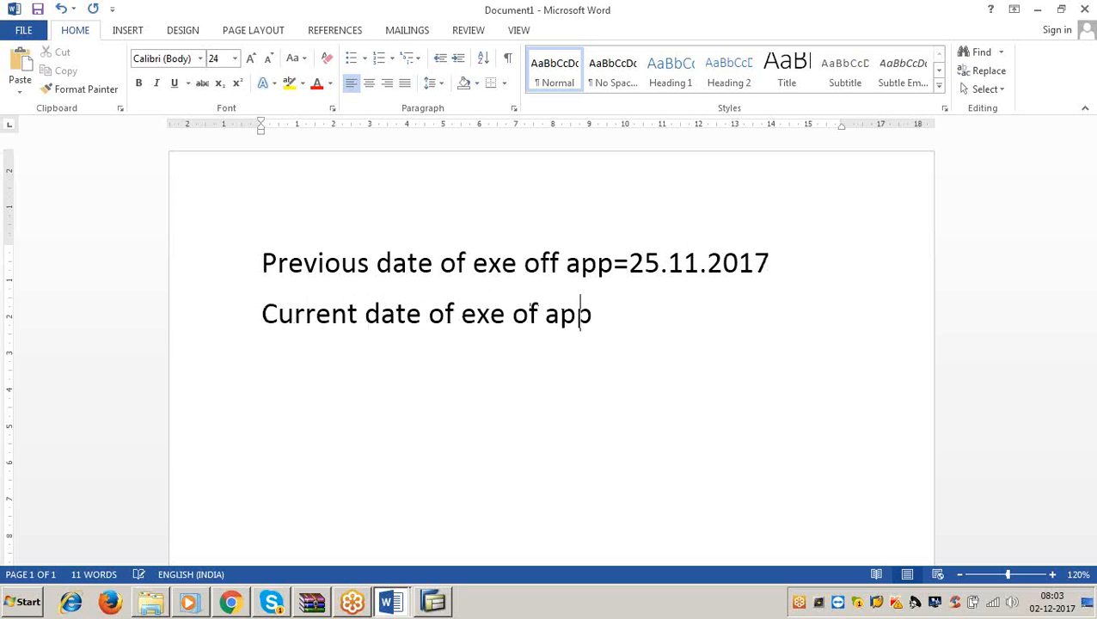
{"action": "type", "text": "=2.12.2017"}
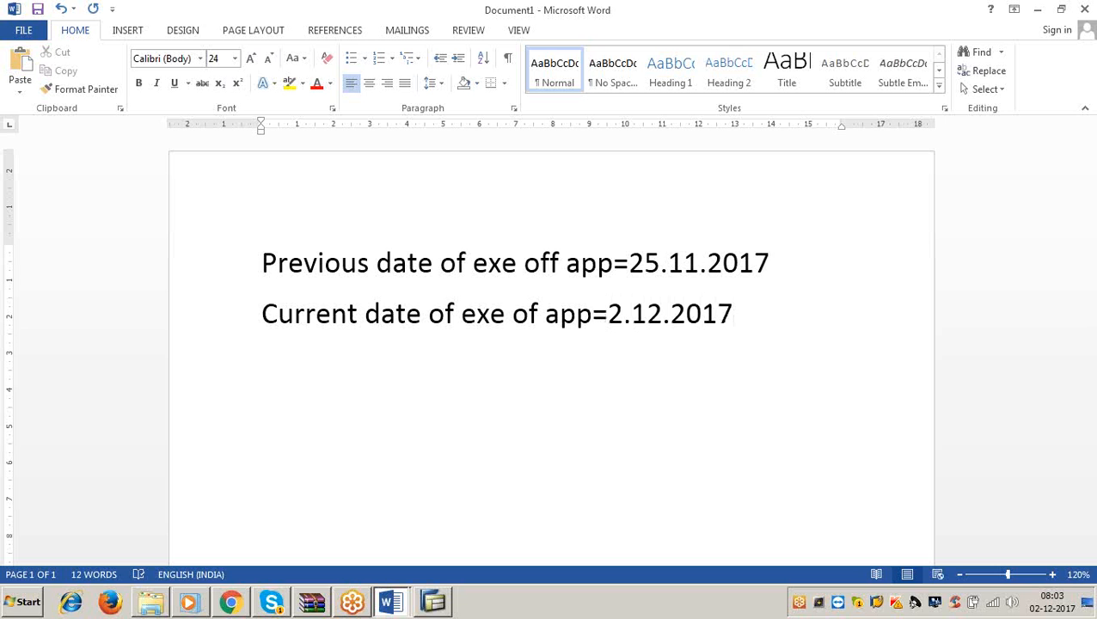
Step: Add a third line reading "Between these two dates" below the current execution date
{"action": "key", "text": "Return"}
{"action": "type", "text": "betweeen the"}
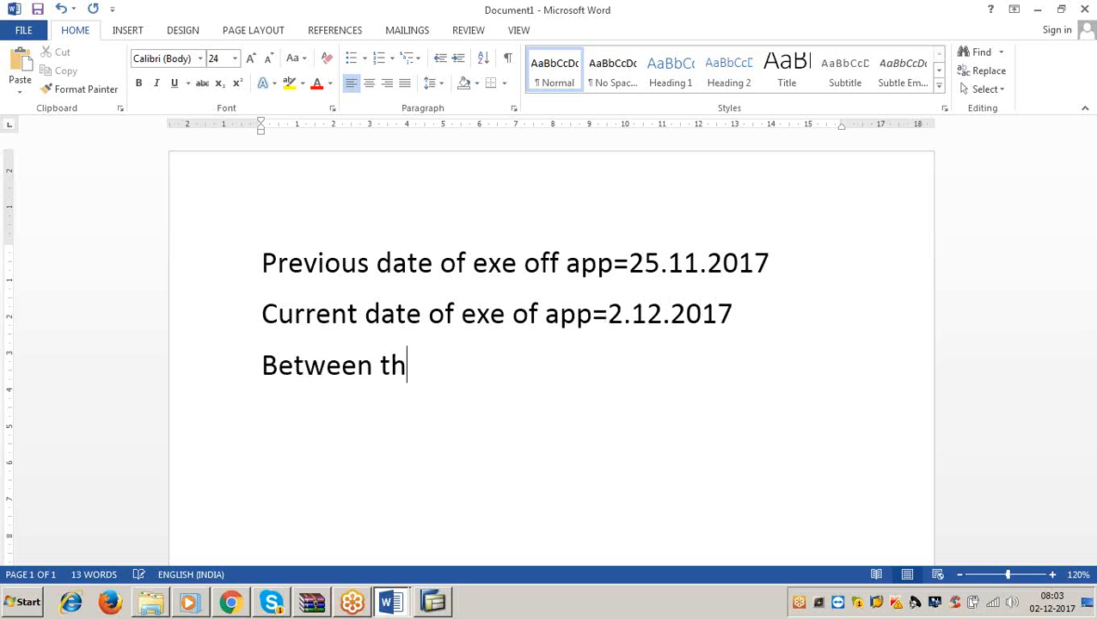
{"action": "type", "text": "se two da"}
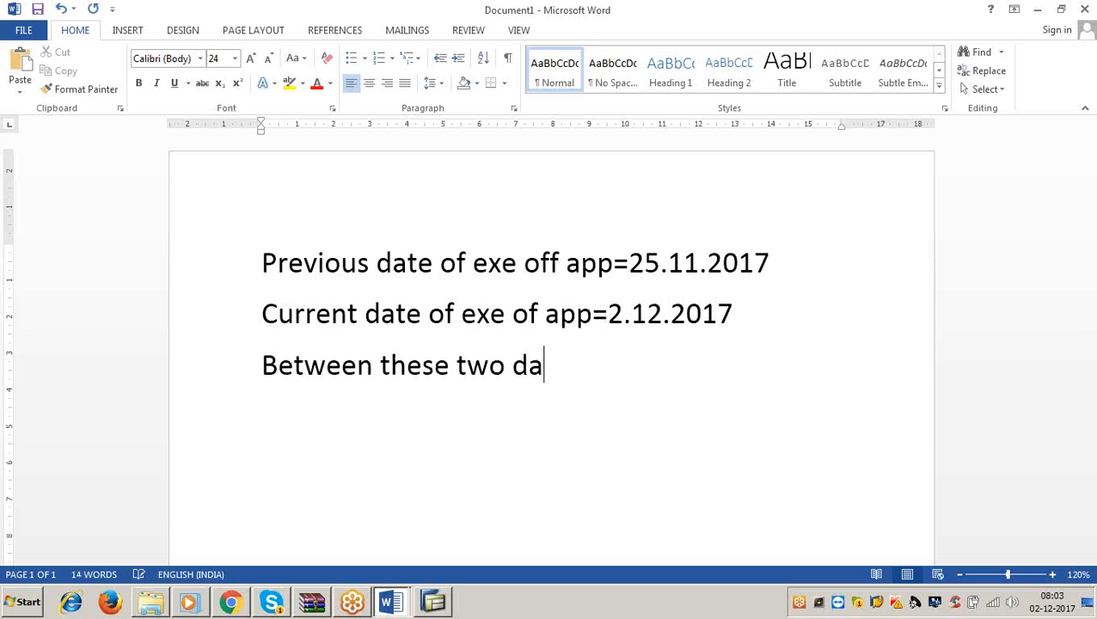
{"action": "type", "text": "tes"}
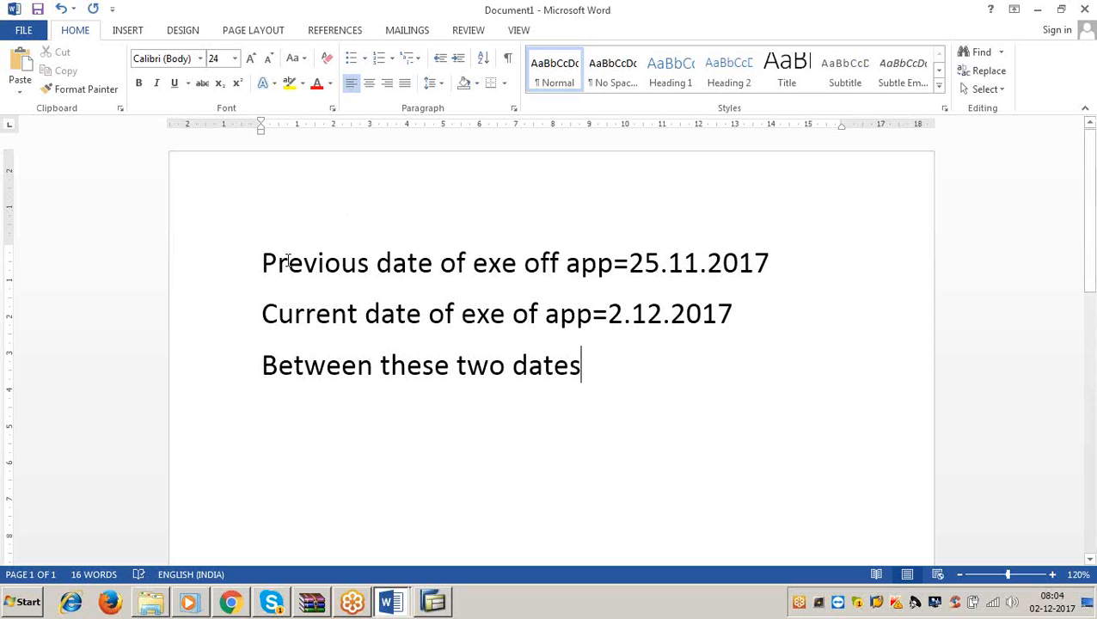
Step: Set the font size of all three date lines to 18
{"action": "left_click_drag", "start_coordinate": [262, 258], "coordinate": [618, 399]}
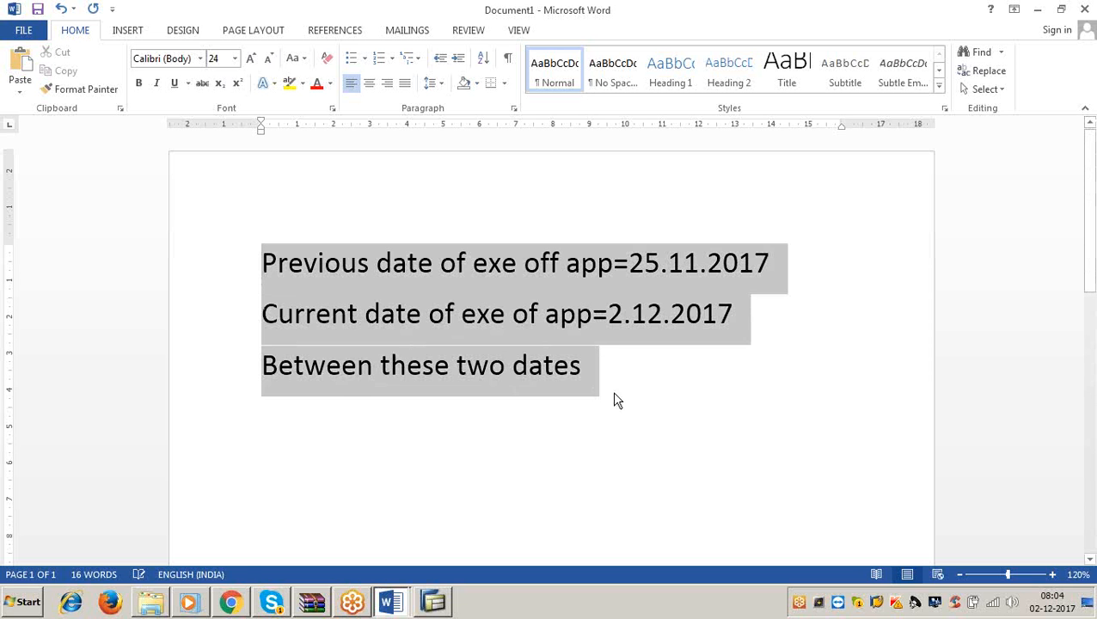
{"action": "left_click", "coordinate": [234, 58]}
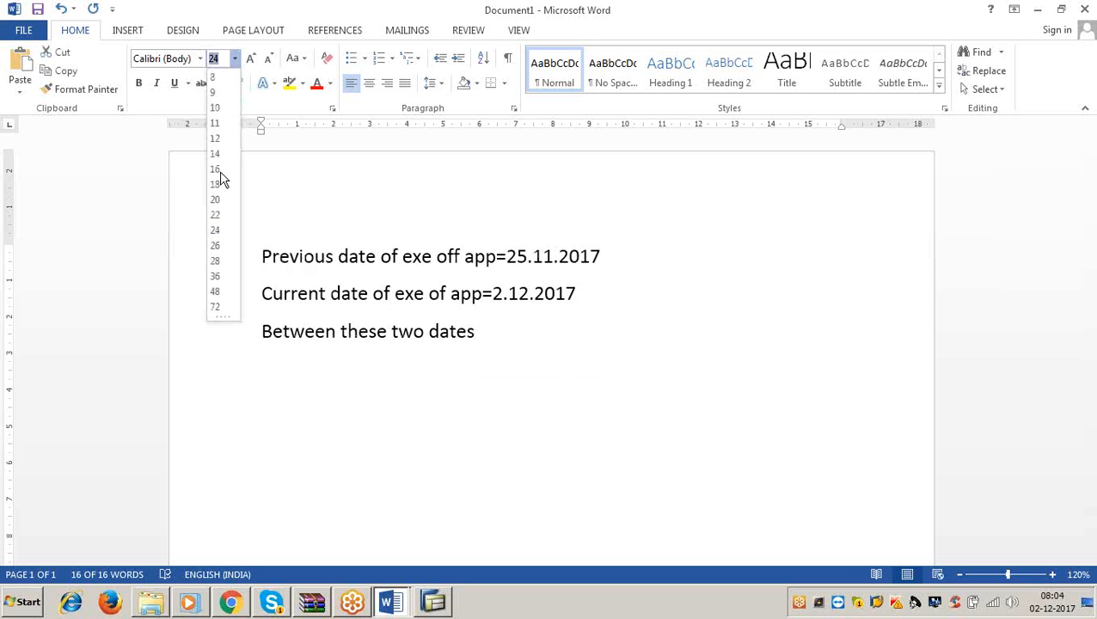
{"action": "left_click", "coordinate": [221, 186]}
{"action": "left_click", "coordinate": [441, 257]}
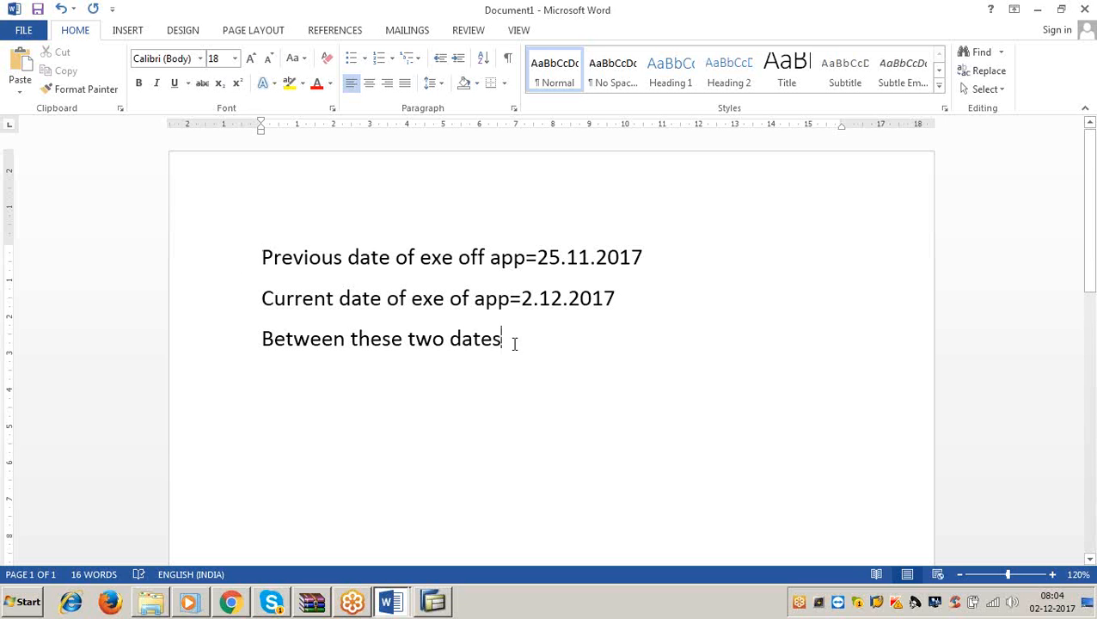
Step: Add a line reading "For x vendor" below "Between these two dates"
{"action": "key", "text": "Return"}
{"action": "type", "text": "for x ve"}
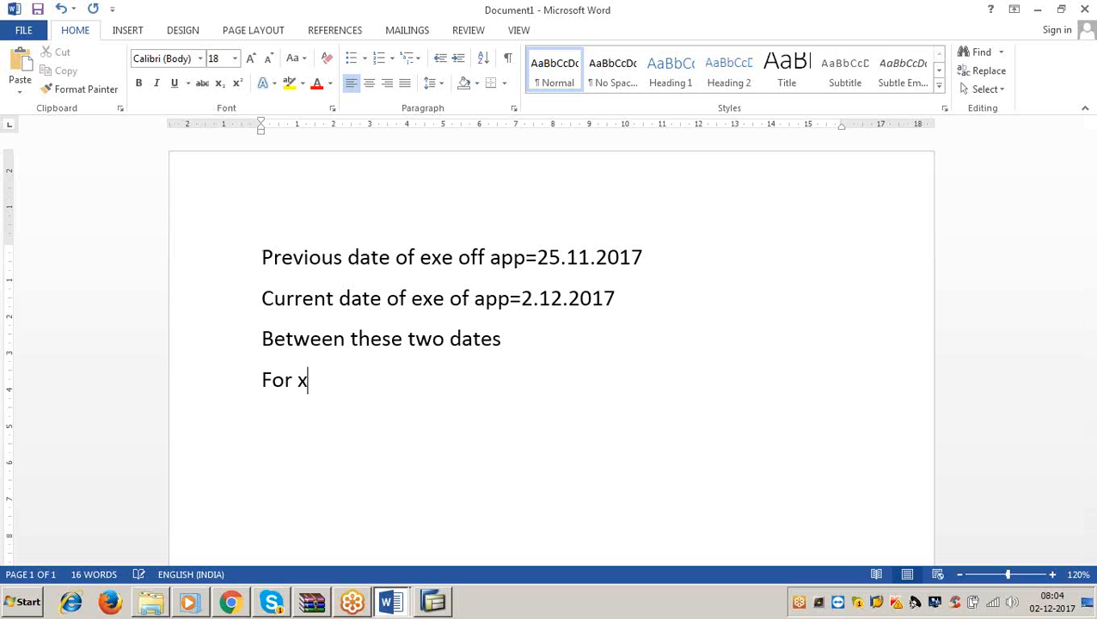
{"action": "type", "text": "ndor"}
{"action": "key", "text": "Return"}
Step: Write a tab-separated heading row with "Invoice no", "due date" and "amount" below the x vendor line
{"action": "type", "text": "Invoice no"}
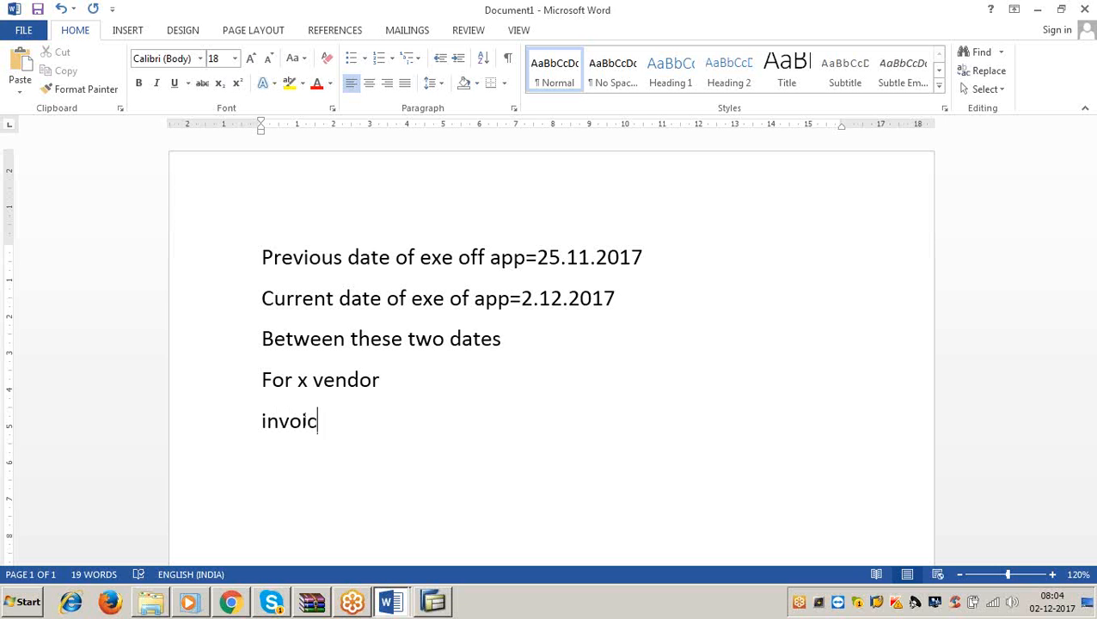
{"action": "key", "text": "Tab"}
{"action": "key", "text": "Tab"}
{"action": "type", "text": "due date"}
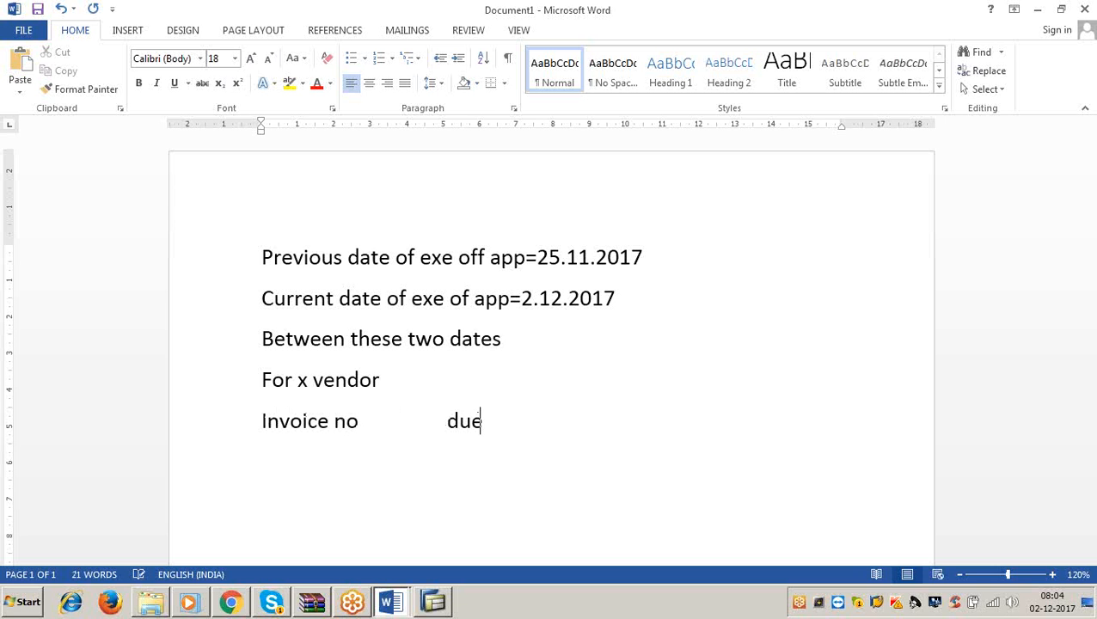
{"action": "key", "text": "Tab"}
{"action": "key", "text": "Tab"}
{"action": "type", "text": "mount"}
{"action": "key", "text": "BackSpace"}
{"action": "key", "text": "BackSpace"}
{"action": "key", "text": "BackSpace"}
{"action": "key", "text": "BackSpace"}
{"action": "key", "text": "BackSpace"}
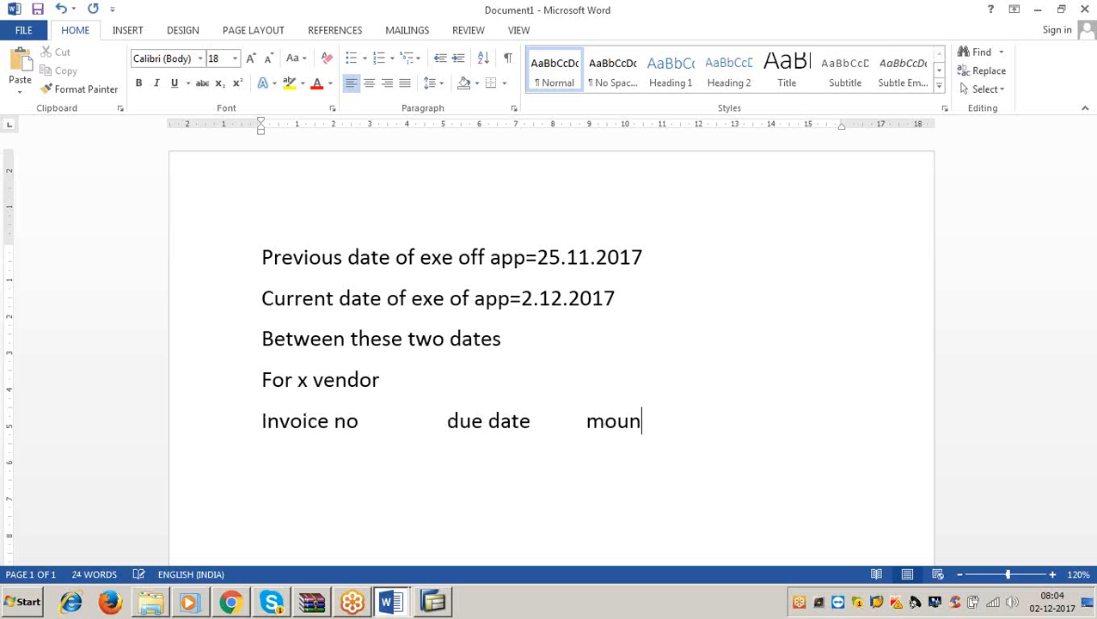
{"action": "type", "text": "amount"}
{"action": "key", "text": "Return"}
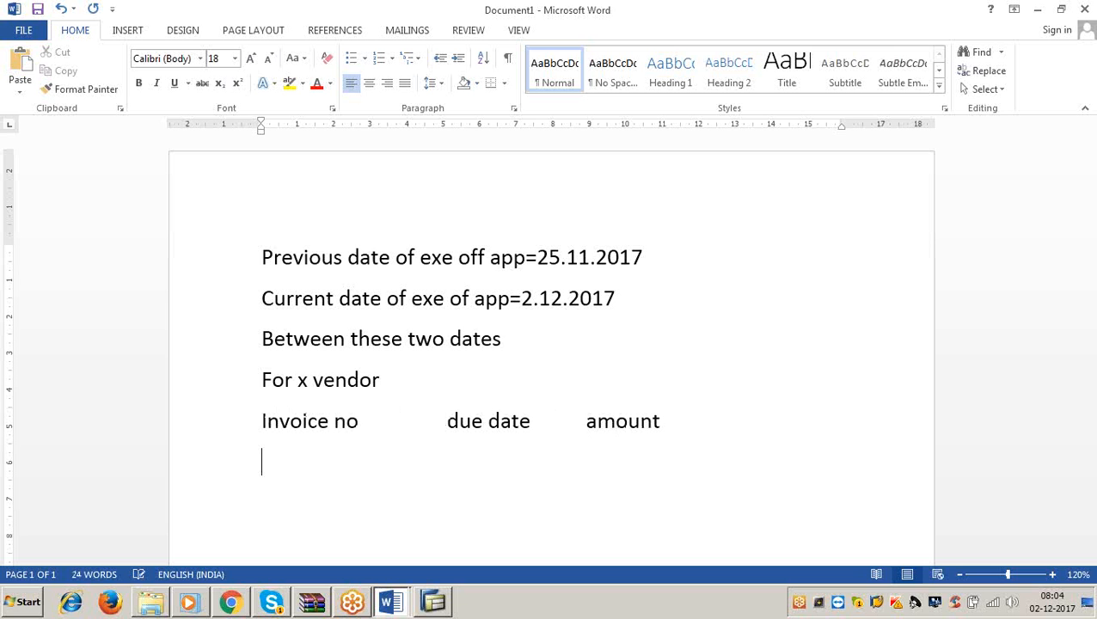
Step: Enter the first invoice row with number 125, due date 30.11.2017 and amount 40000
{"action": "type", "text": "125"}
{"action": "key", "text": "Tab"}
{"action": "key", "text": "Tab"}
{"action": "type", "text": "30.1"}
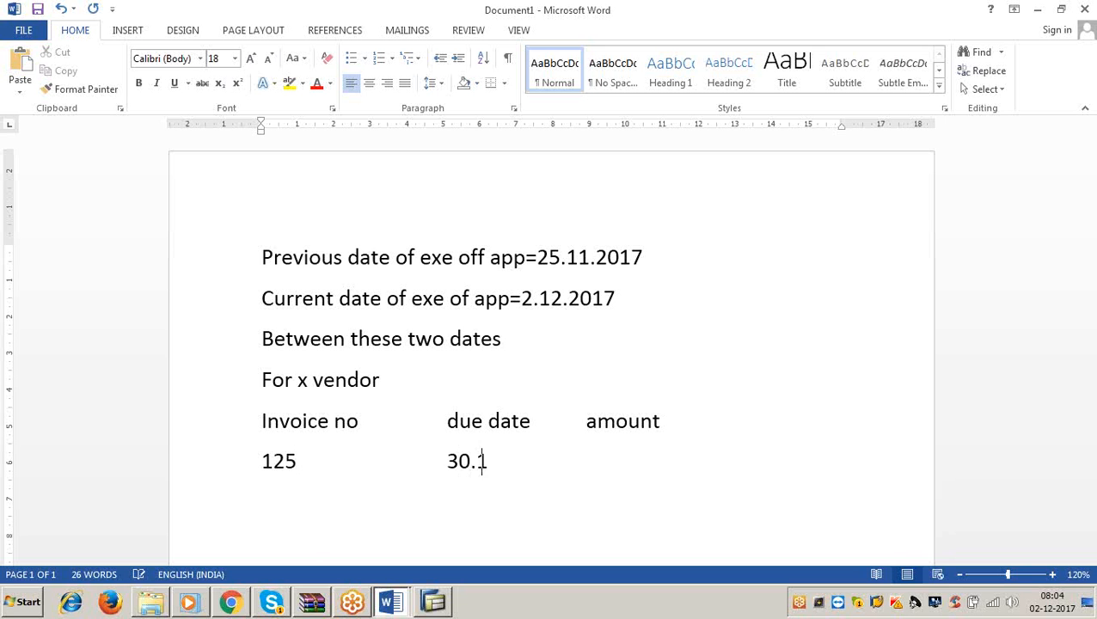
{"action": "type", "text": "1.2017  4"}
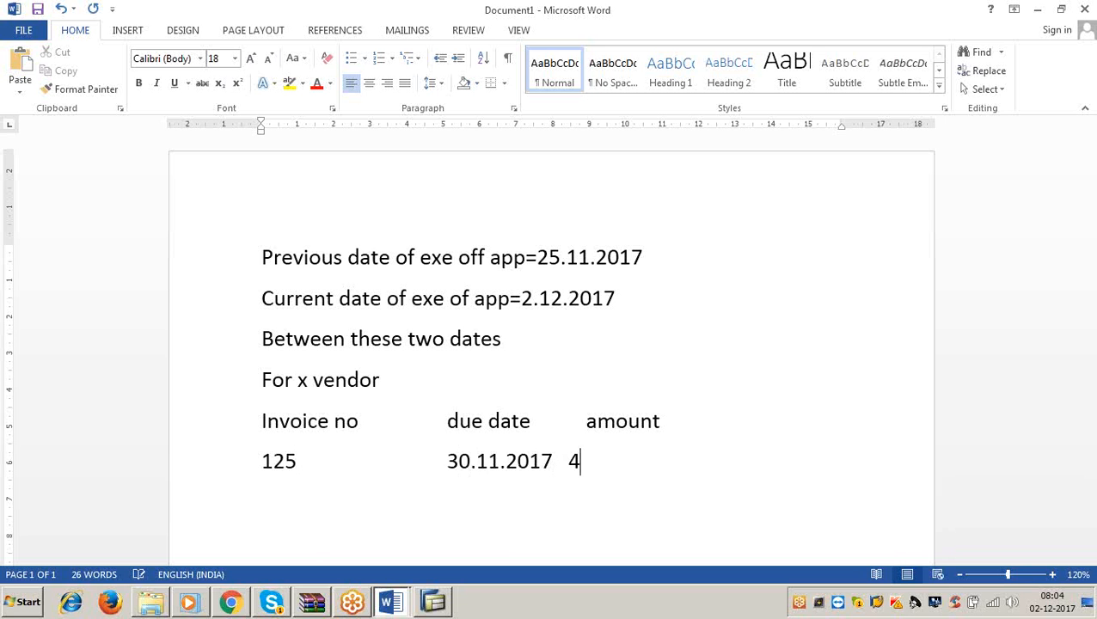
{"action": "type", "text": "0000"}
{"action": "key", "text": "Return"}
Step: Add a second invoice row with number 126, due date 30.11.2017 and amount 50000
{"action": "type", "text": "126"}
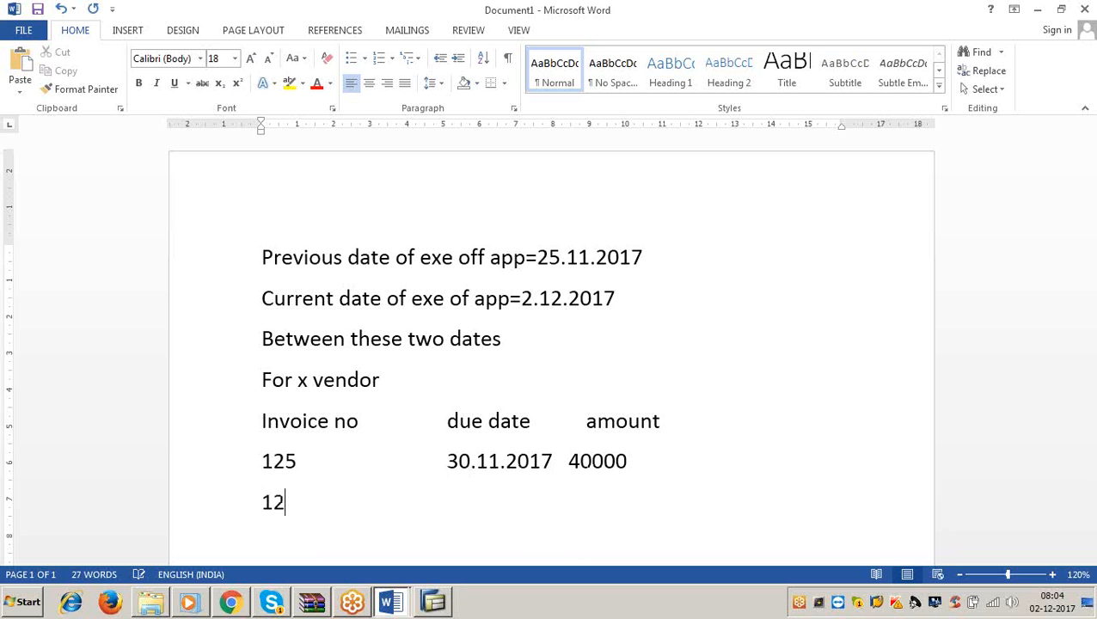
{"action": "key", "text": "Tab"}
{"action": "key", "text": "Tab"}
{"action": "key", "text": "Tab"}
{"action": "key", "text": "Tab"}
{"action": "type", "text": "30.11.2017"}
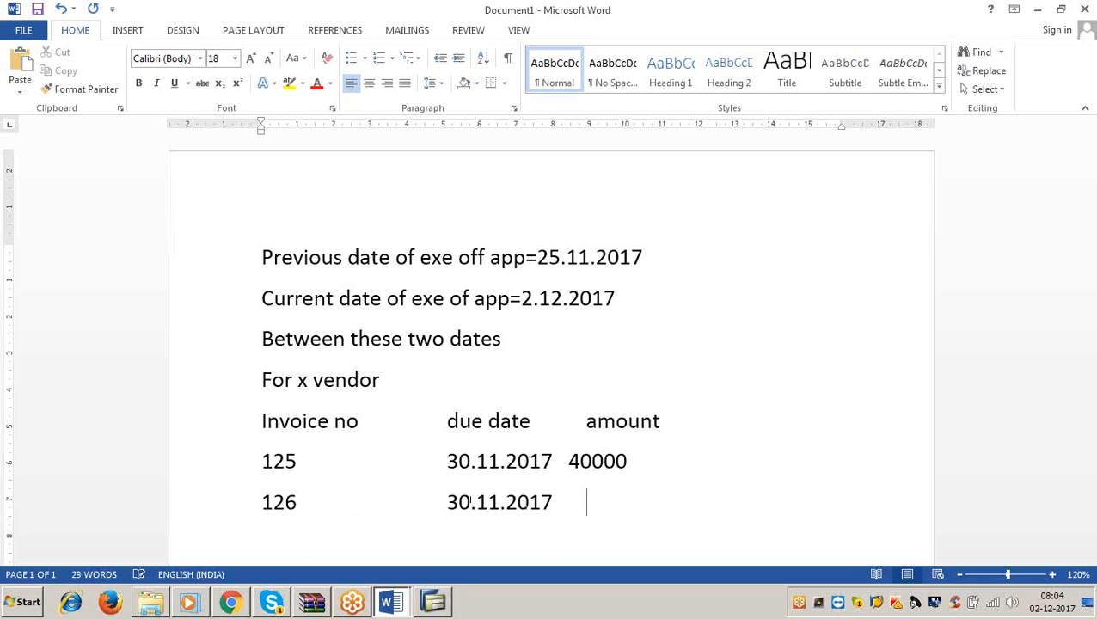
{"action": "key", "text": "BackSpace"}
{"action": "key", "text": "BackSpace"}
{"action": "type", "text": "7"}
{"action": "key", "text": "Tab"}
{"action": "type", "text": "50000"}
{"action": "key", "text": "Return"}
Step: Start a third invoice row with number 130 and due date 1.12.2017
{"action": "type", "text": "130"}
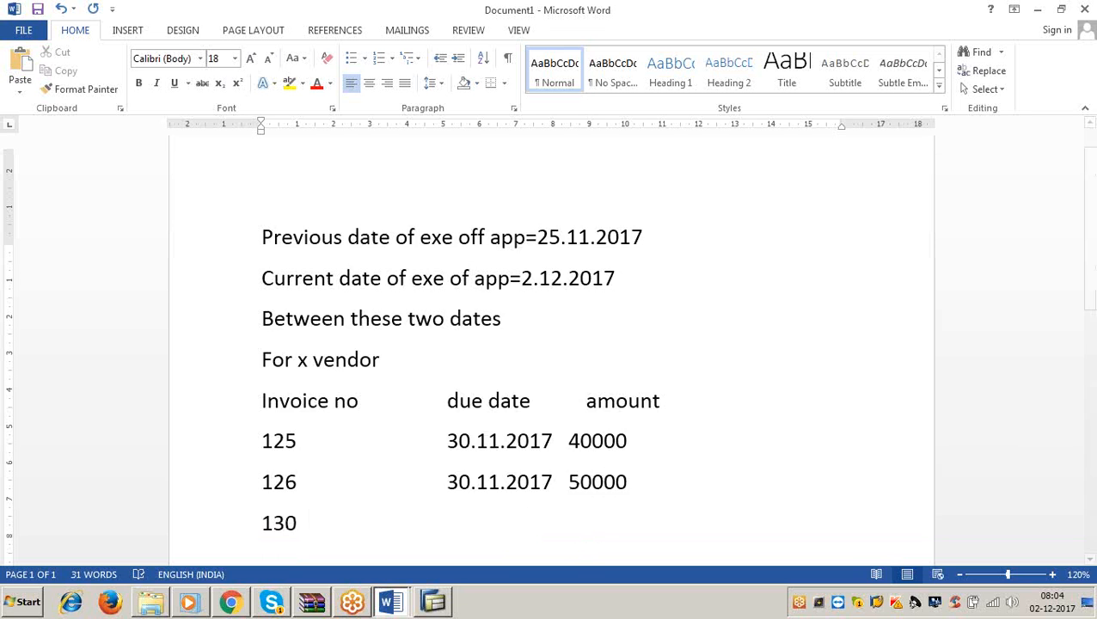
{"action": "scroll", "coordinate": [368, 248], "scroll_direction": "down", "scroll_amount": 2}
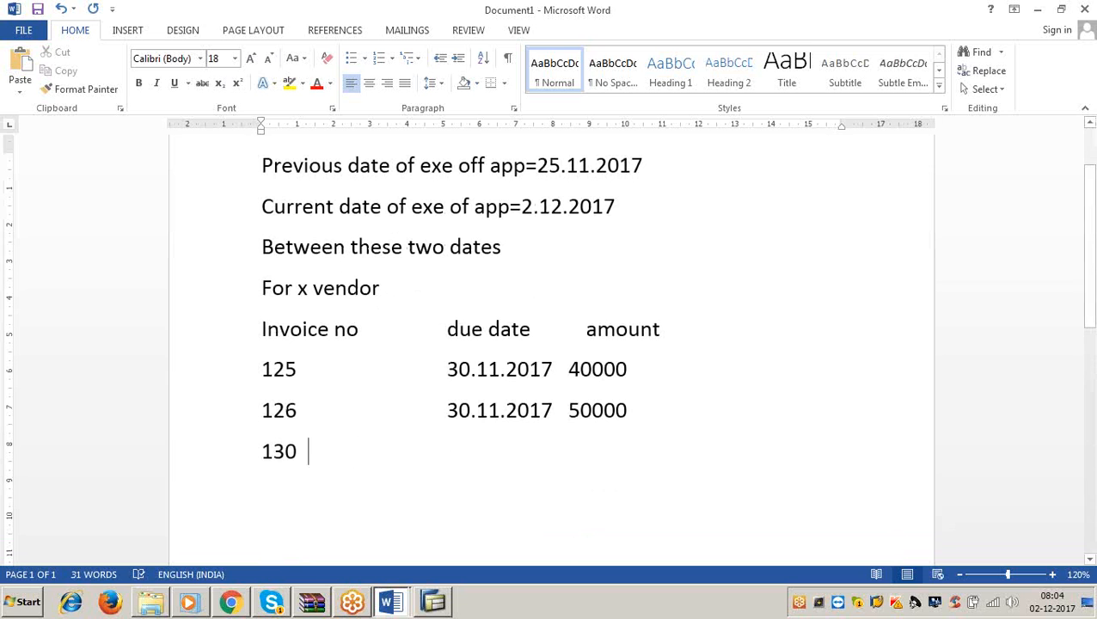
{"action": "key", "text": "Tab"}
{"action": "type", "text": "1.12.2"}
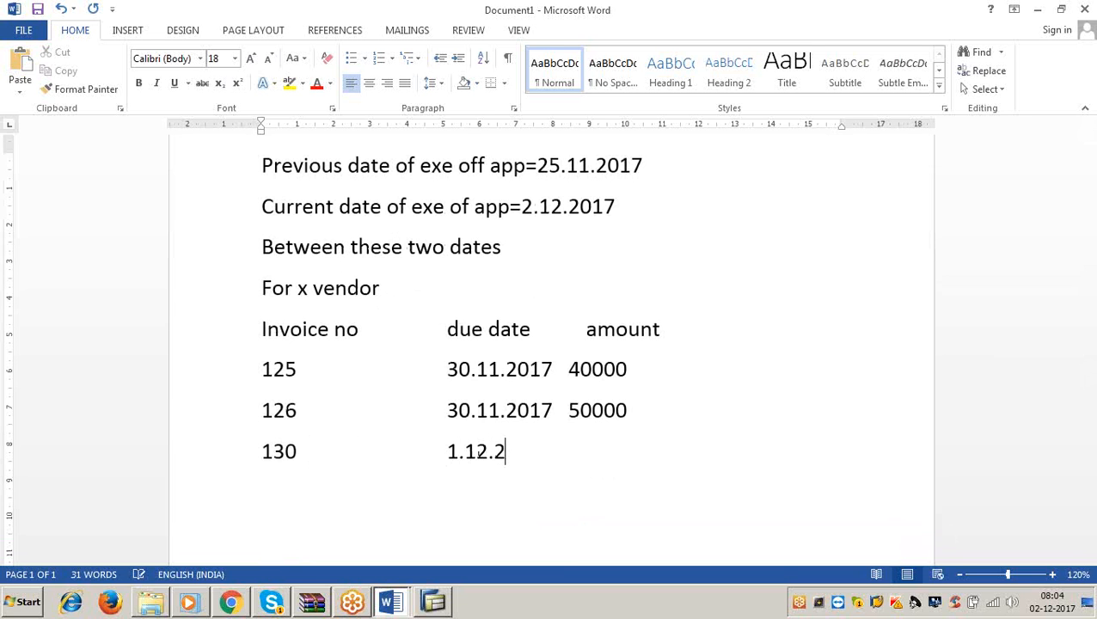
{"action": "type", "text": "017"}
{"action": "key", "text": "Tab"}
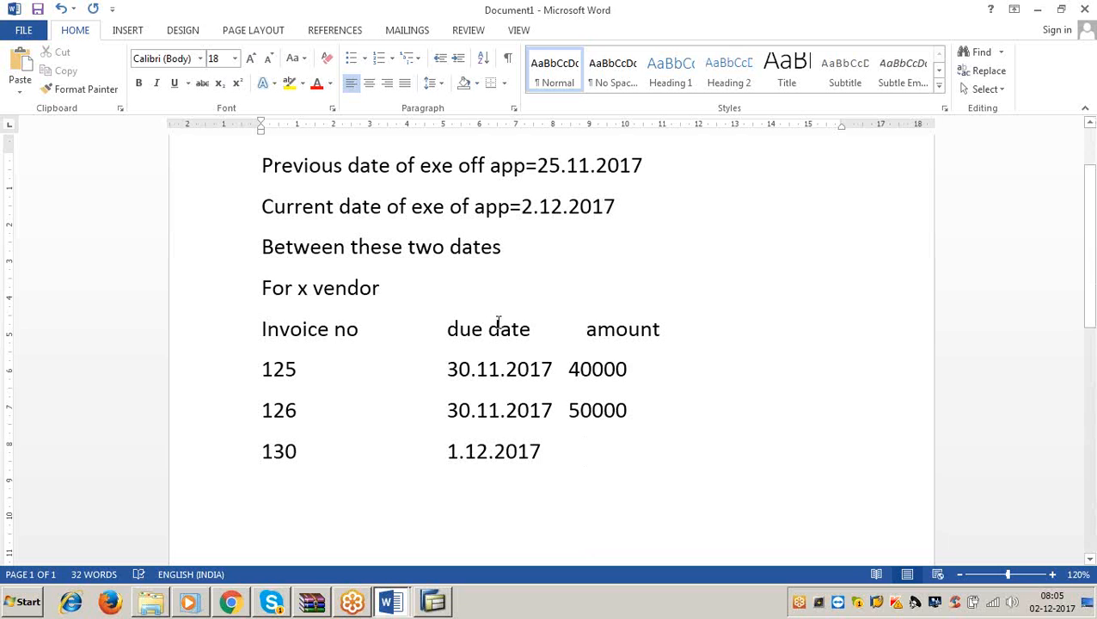
Step: Align the amounts of invoices 125 and 126 under the amount heading and enter 70000 for invoice 130
{"action": "left_click", "coordinate": [569, 370]}
{"action": "key", "text": "Tab"}
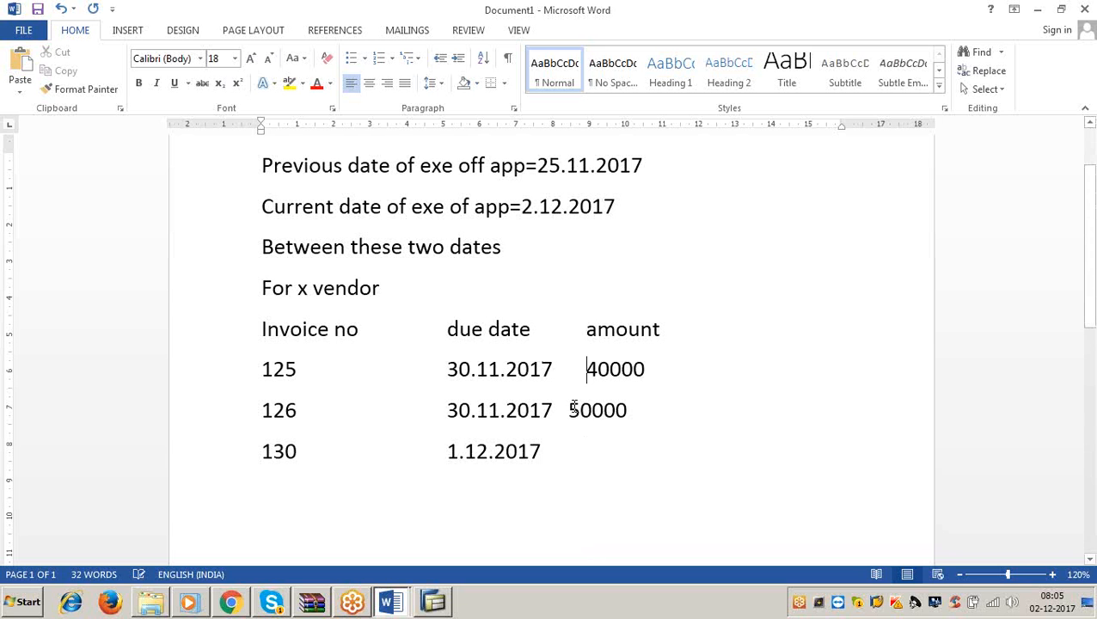
{"action": "left_click", "coordinate": [570, 410]}
{"action": "key", "text": "Tab"}
{"action": "type", "text": "70000"}
{"action": "key", "text": "Return"}
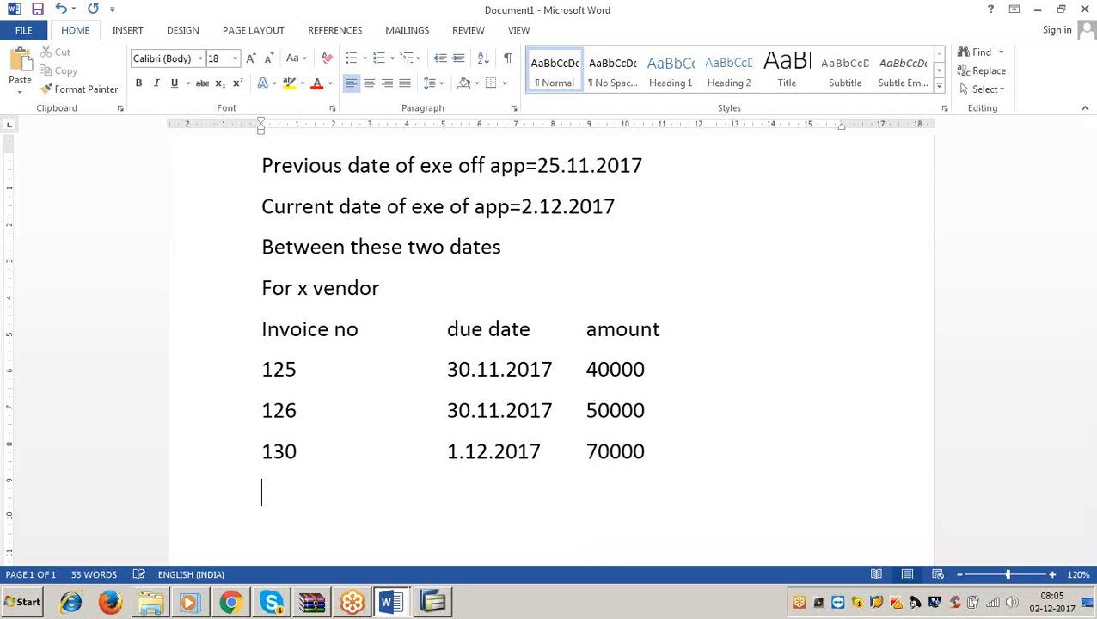
Step: Add a fourth invoice row with number 131, due date 1.12.2017 and amount 50000
{"action": "type", "text": "131"}
{"action": "key", "text": "Tab"}
{"action": "key", "text": "Tab"}
{"action": "key", "text": "Tab"}
{"action": "key", "text": "Tab"}
{"action": "type", "text": "1.1.2"}
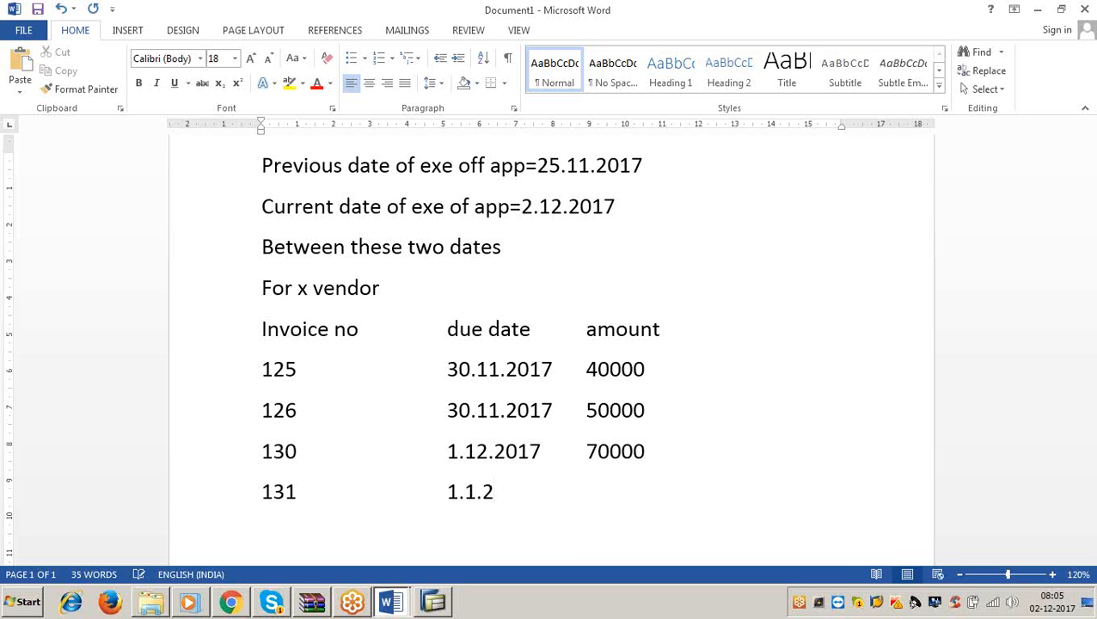
{"action": "key", "text": "BackSpace"}
{"action": "key", "text": "BackSpace"}
{"action": "type", "text": "2.2017"}
{"action": "key", "text": "Tab"}
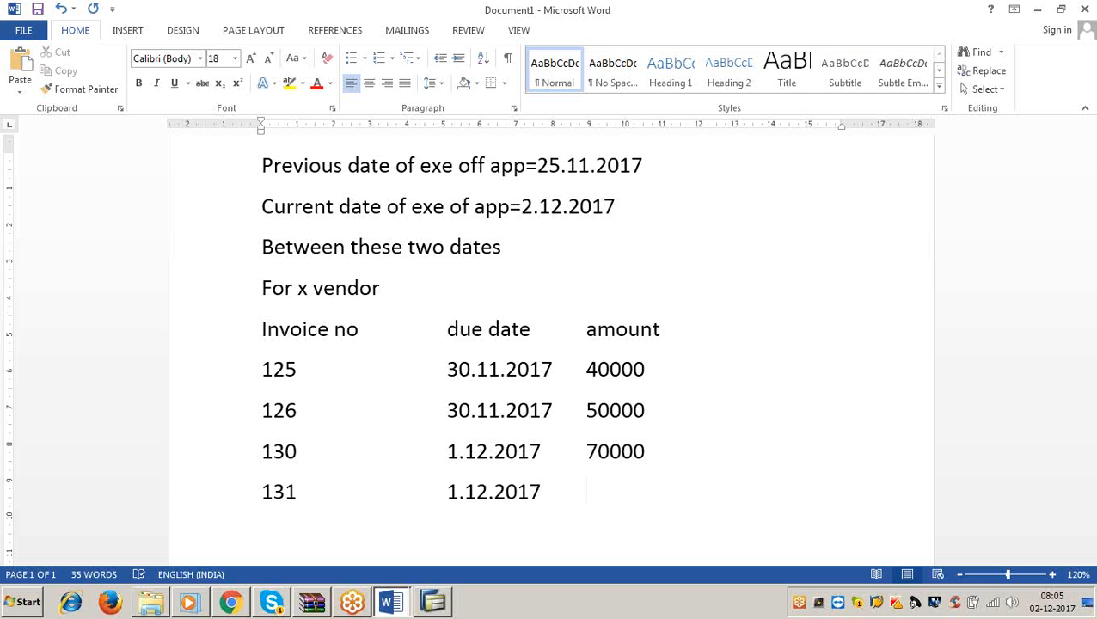
{"action": "type", "text": "50000"}
{"action": "key", "text": "Return"}
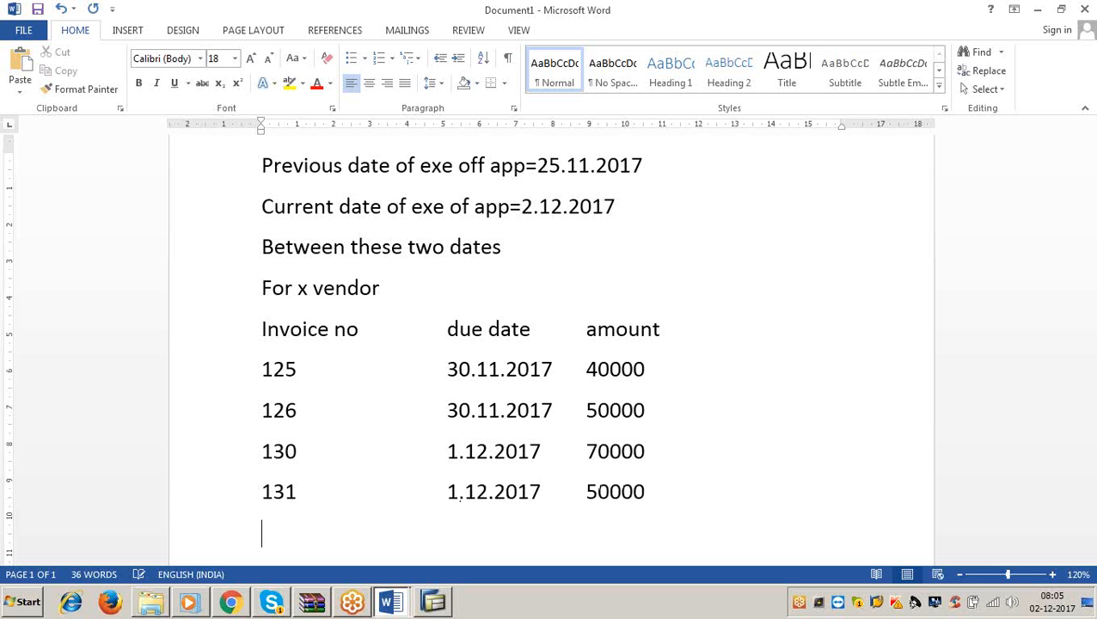
Step: Add a fifth invoice row with number 137, due date 2.12.2017 and amount 80000
{"action": "type", "text": "137"}
{"action": "key", "text": "Tab"}
{"action": "key", "text": "Tab"}
{"action": "key", "text": "Tab"}
{"action": "type", "text": "2.2."}
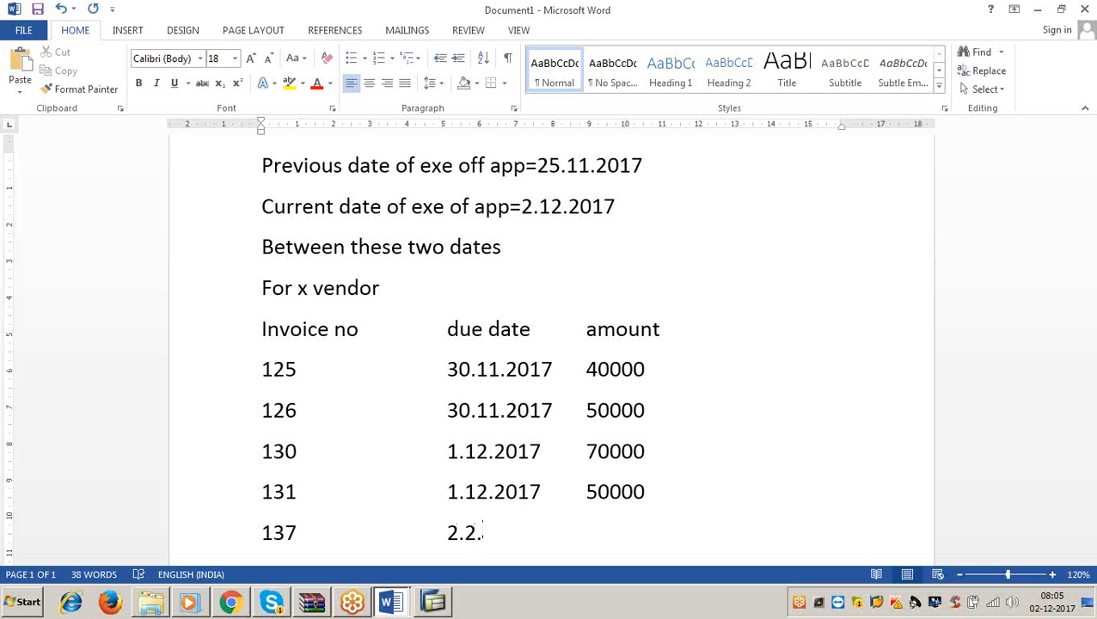
{"action": "key", "text": "BackSpace"}
{"action": "key", "text": "BackSpace"}
{"action": "type", "text": "12.2017 "}
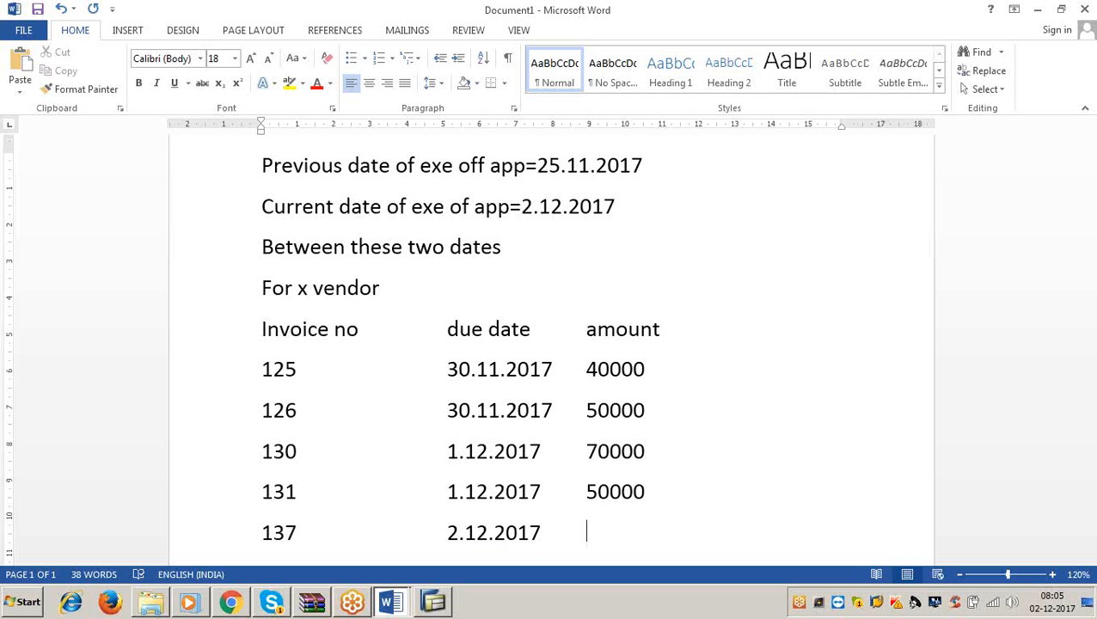
{"action": "type", "text": "80000"}
{"action": "double_click", "coordinate": [598, 451]}
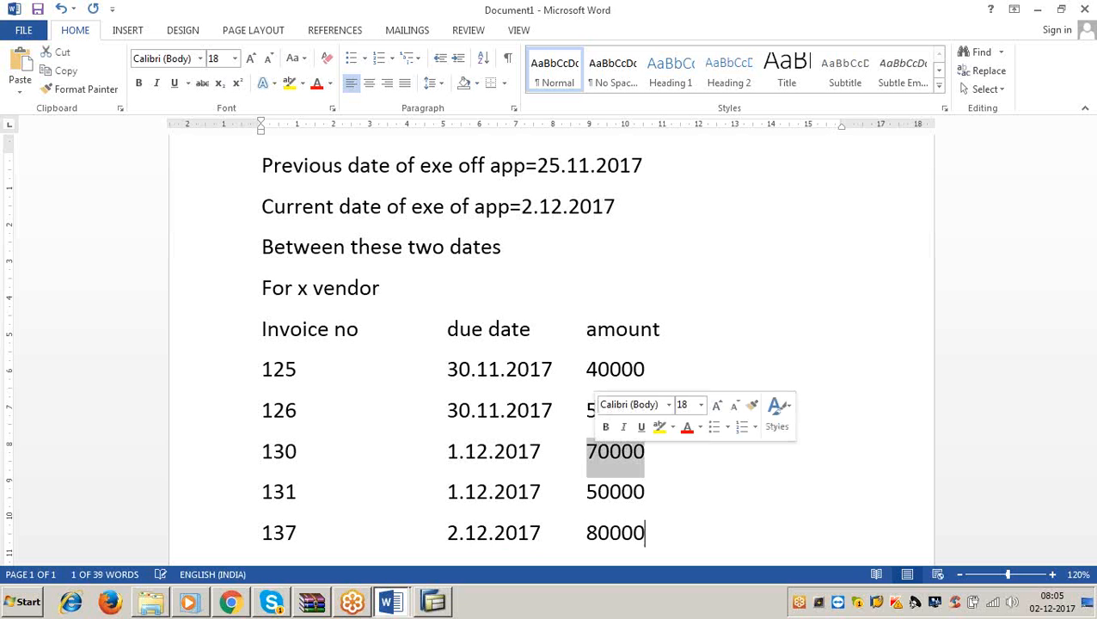
{"action": "left_click", "coordinate": [818, 443]}
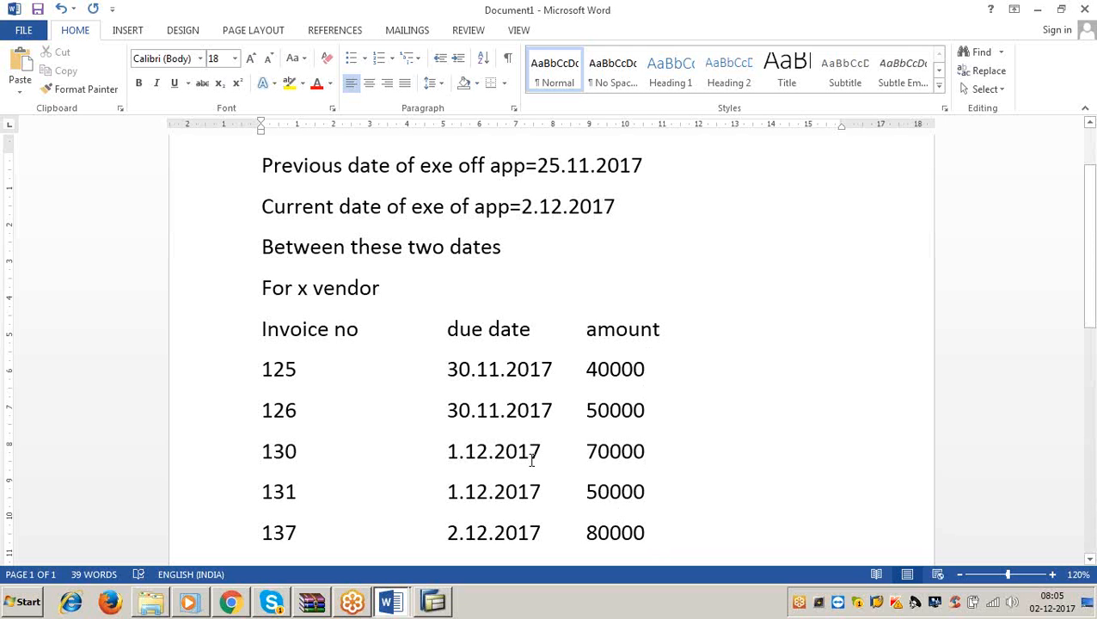
{"action": "left_click", "coordinate": [647, 411]}
{"action": "left_click", "coordinate": [647, 492]}
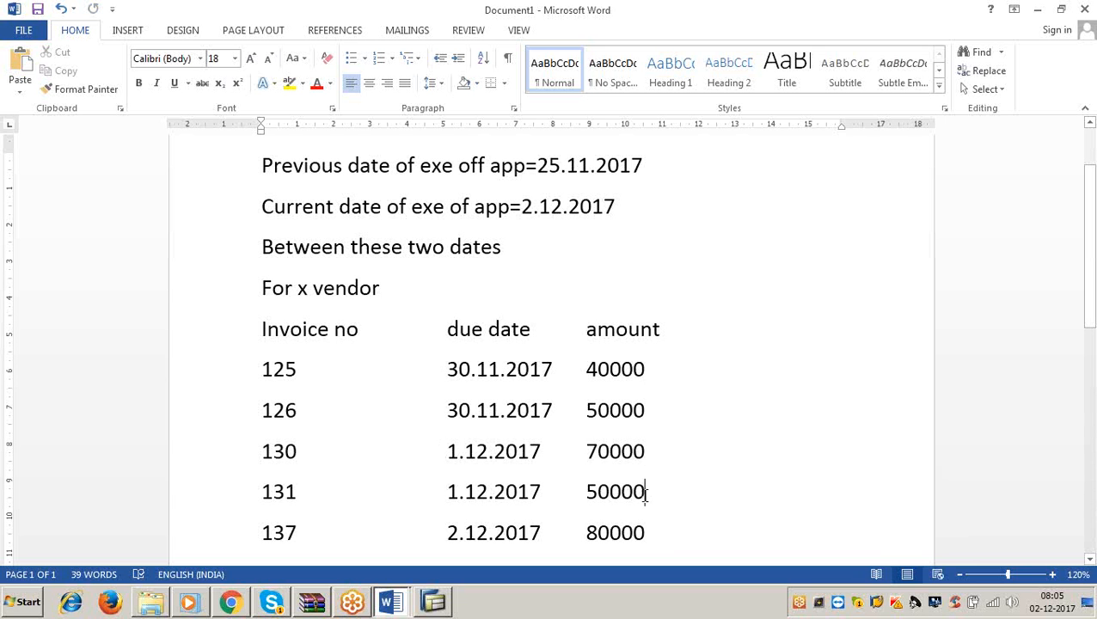
{"action": "left_click", "coordinate": [533, 537]}
{"action": "left_click", "coordinate": [673, 534]}
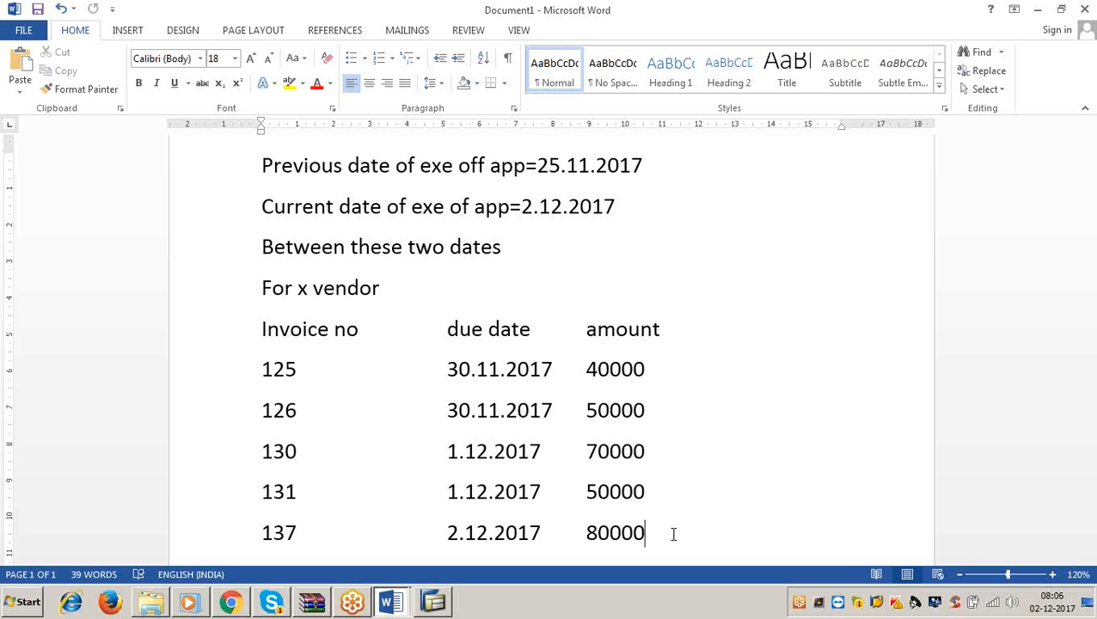
Step: Draw a right brace about 1.5 cm tall beside the amounts of invoices 125 and 126 to group them
{"action": "left_click", "coordinate": [129, 42]}
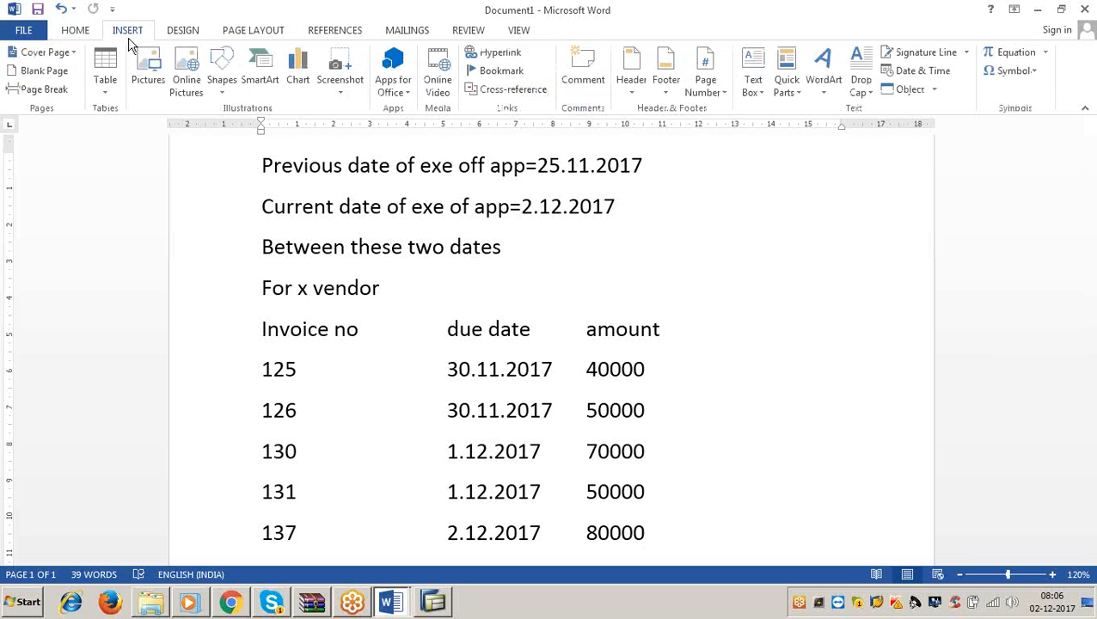
{"action": "left_click", "coordinate": [221, 85]}
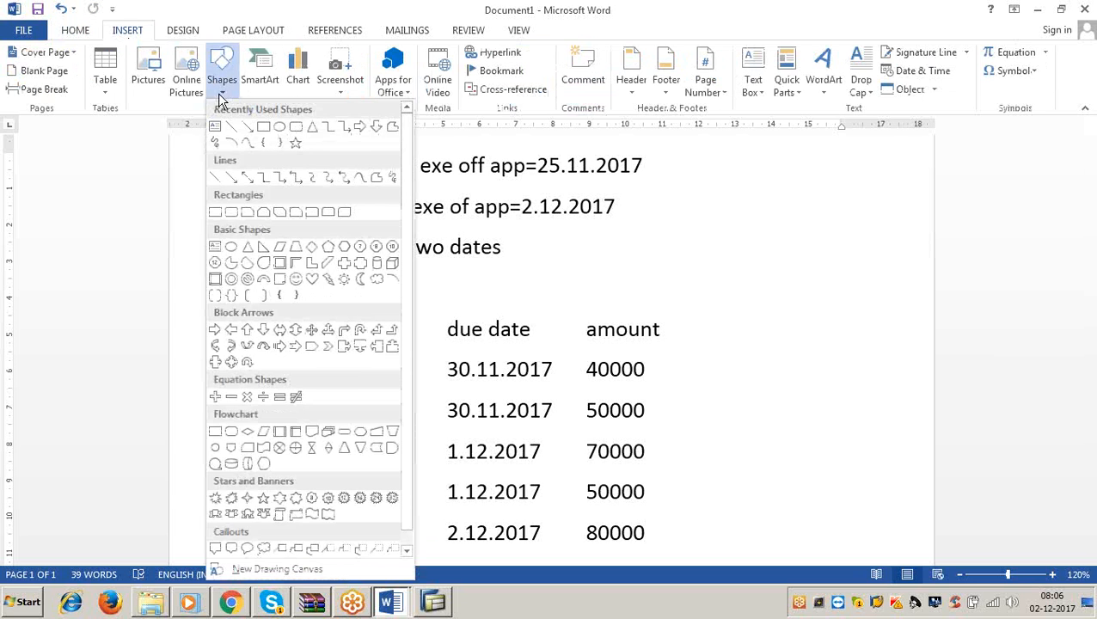
{"action": "left_click", "coordinate": [280, 144]}
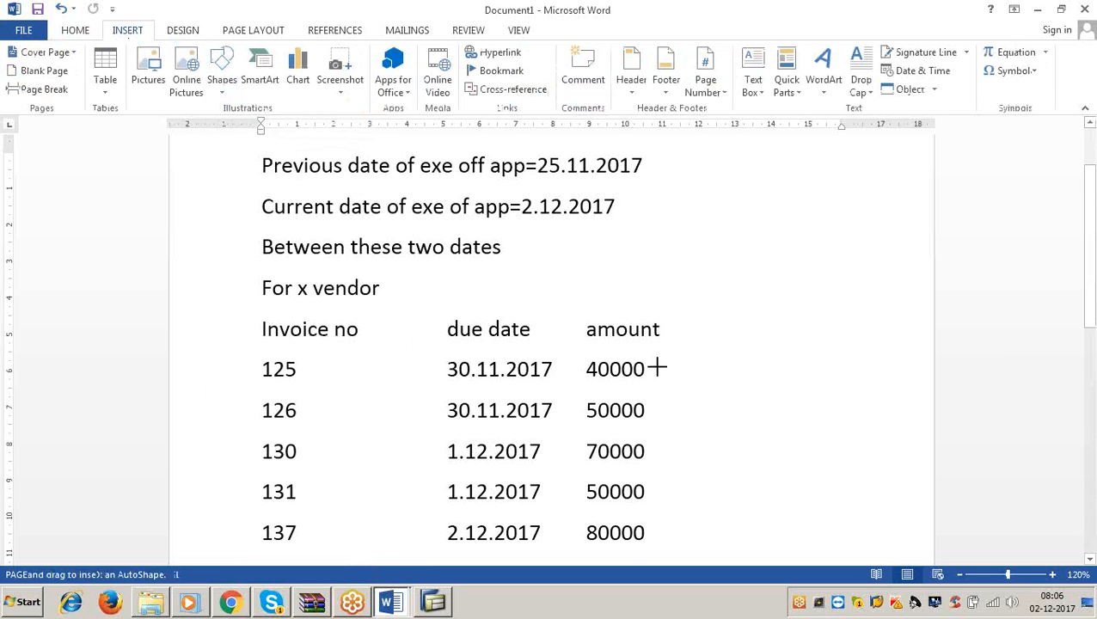
{"action": "left_click_drag", "start_coordinate": [658, 368], "coordinate": [659, 421]}
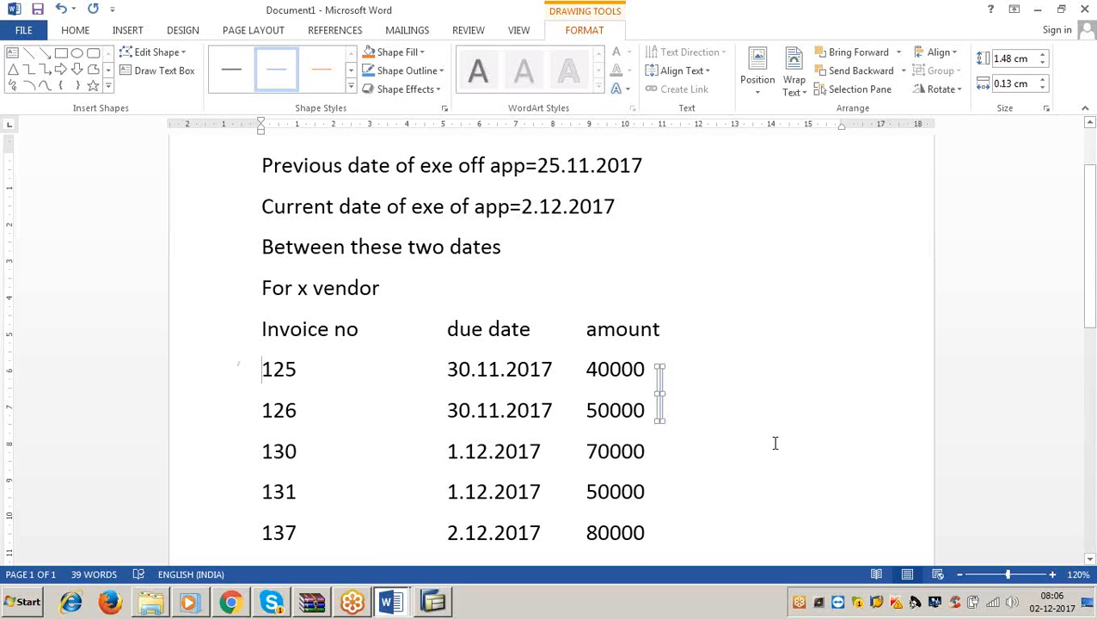
{"action": "left_click", "coordinate": [775, 443]}
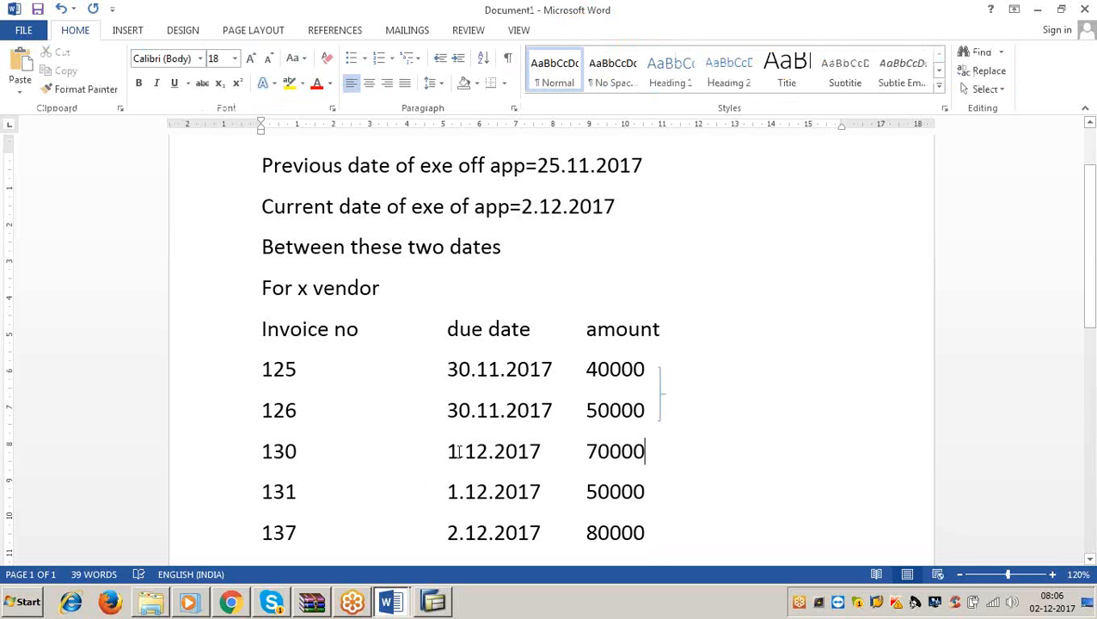
Step: Draw another right brace beside the amounts of invoices 130 and 131 to group them
{"action": "left_click", "coordinate": [129, 31]}
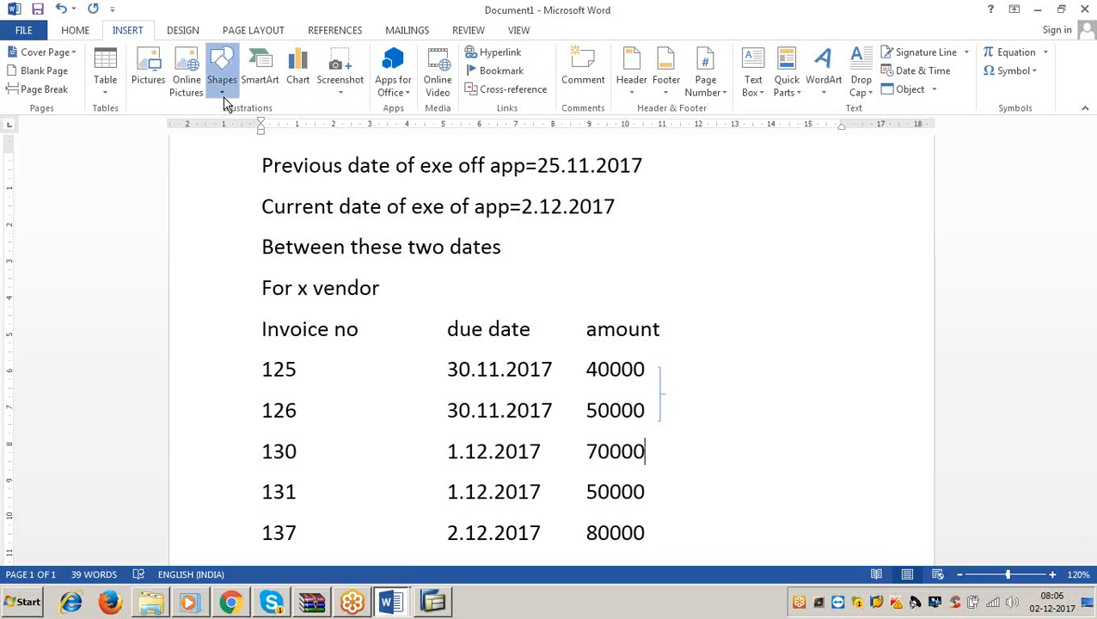
{"action": "left_click", "coordinate": [224, 96]}
{"action": "left_click", "coordinate": [282, 146]}
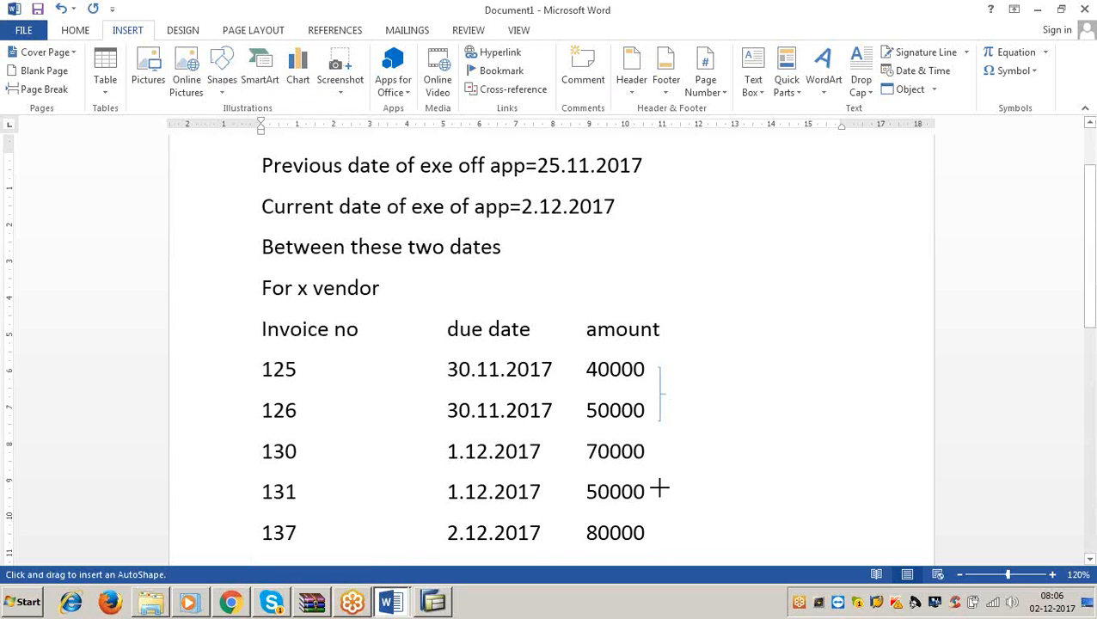
{"action": "left_click_drag", "start_coordinate": [662, 447], "coordinate": [672, 504]}
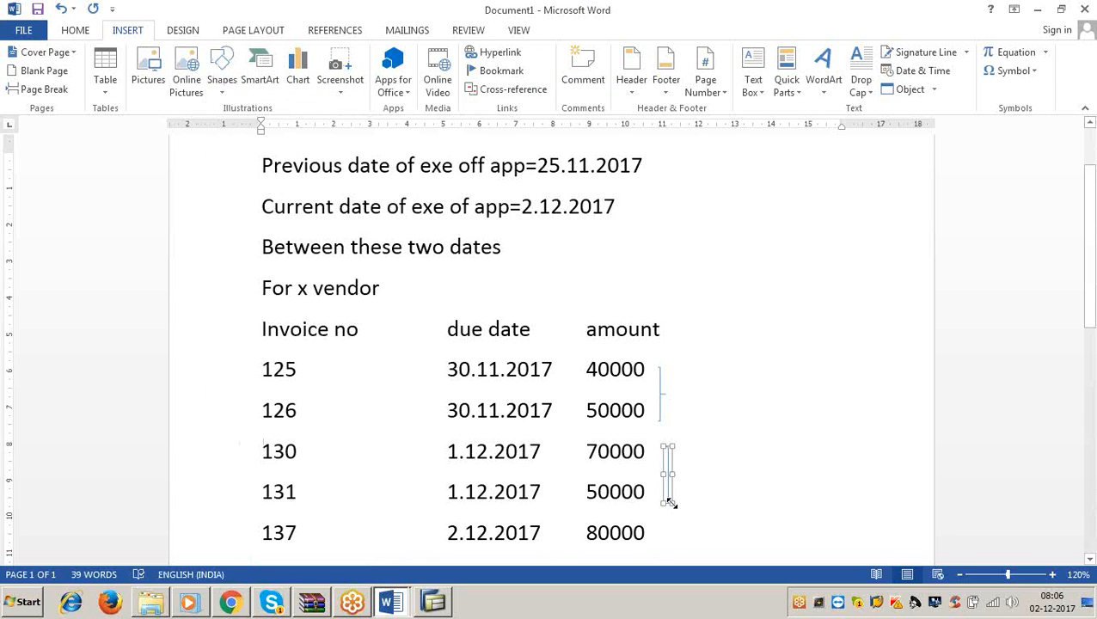
Step: Append "---" after the 80000 amount of invoice 137 in the example table
{"action": "left_click", "coordinate": [791, 495]}
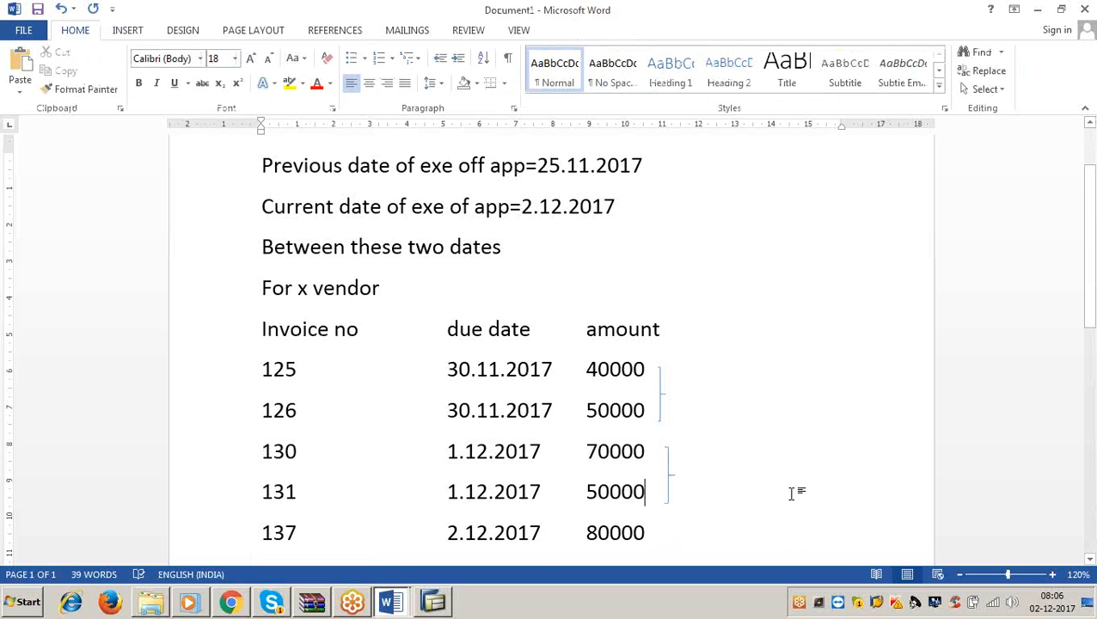
{"action": "scroll", "coordinate": [787, 492], "scroll_direction": "down", "scroll_amount": 2}
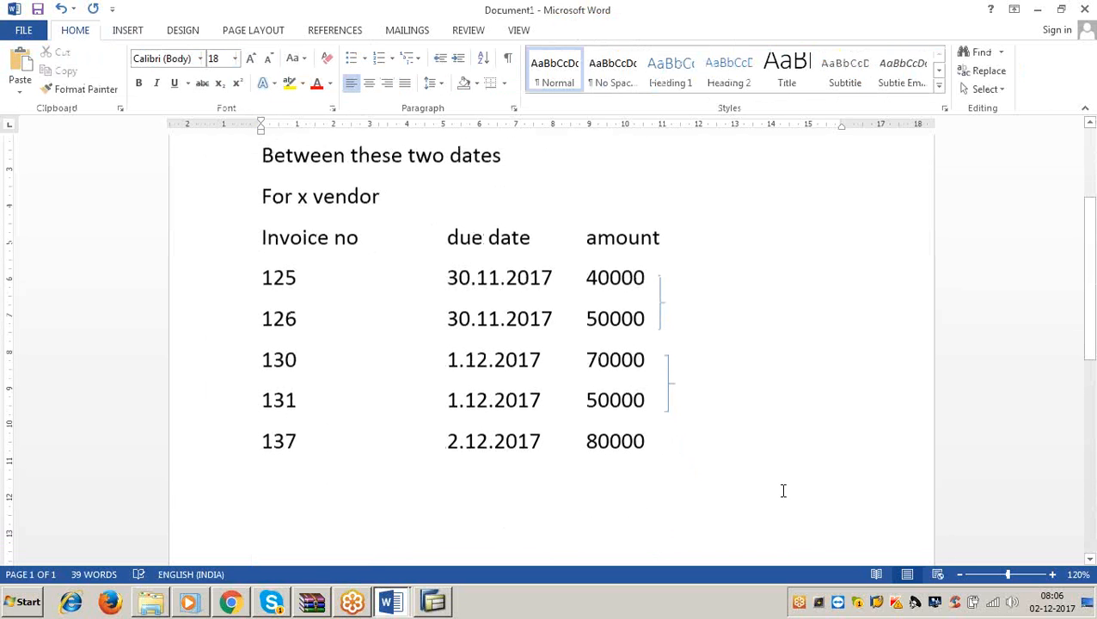
{"action": "left_click", "coordinate": [651, 442]}
{"action": "type", "text": "---"}
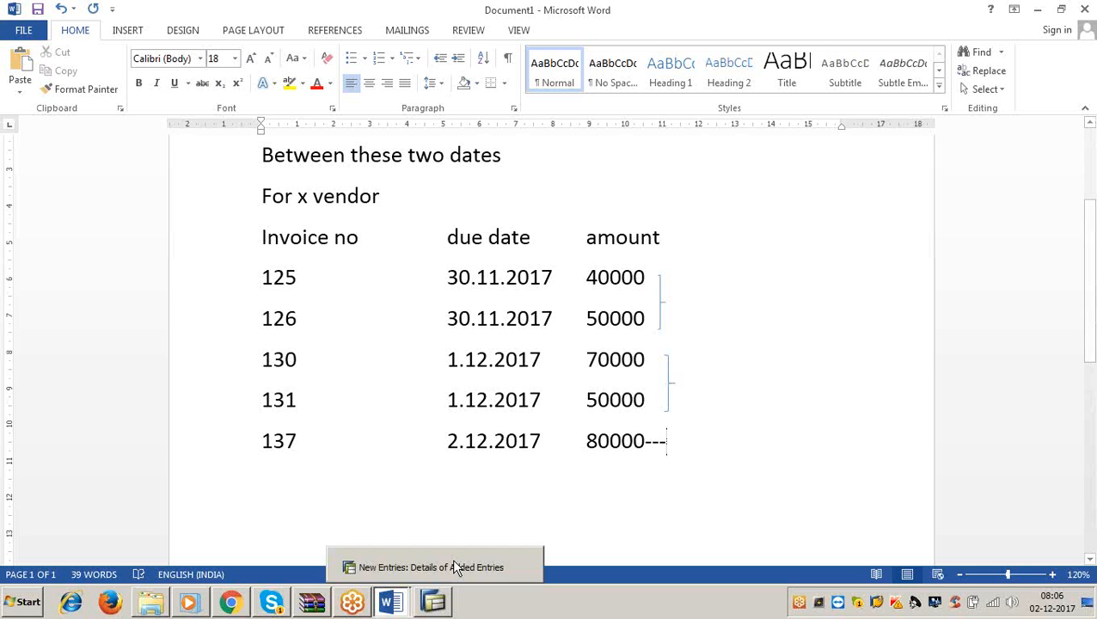
Step: Compare the item grouping options set in SAP with the invoice due-date example in the Word document Document1
{"action": "left_click", "coordinate": [404, 534]}
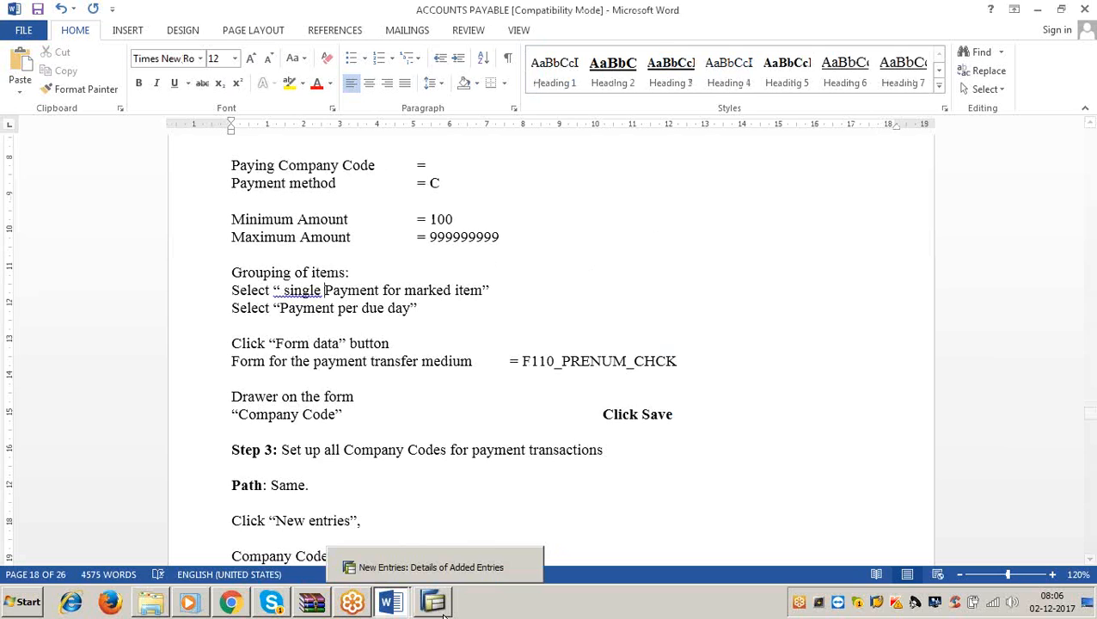
{"action": "left_click", "coordinate": [450, 566]}
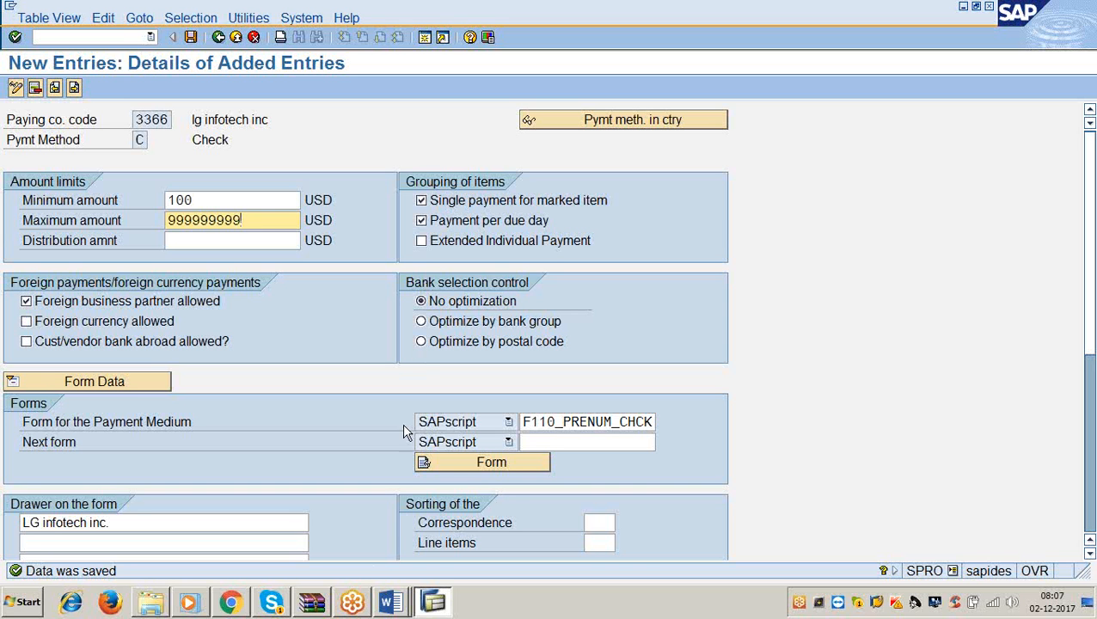
{"action": "left_click", "coordinate": [392, 605]}
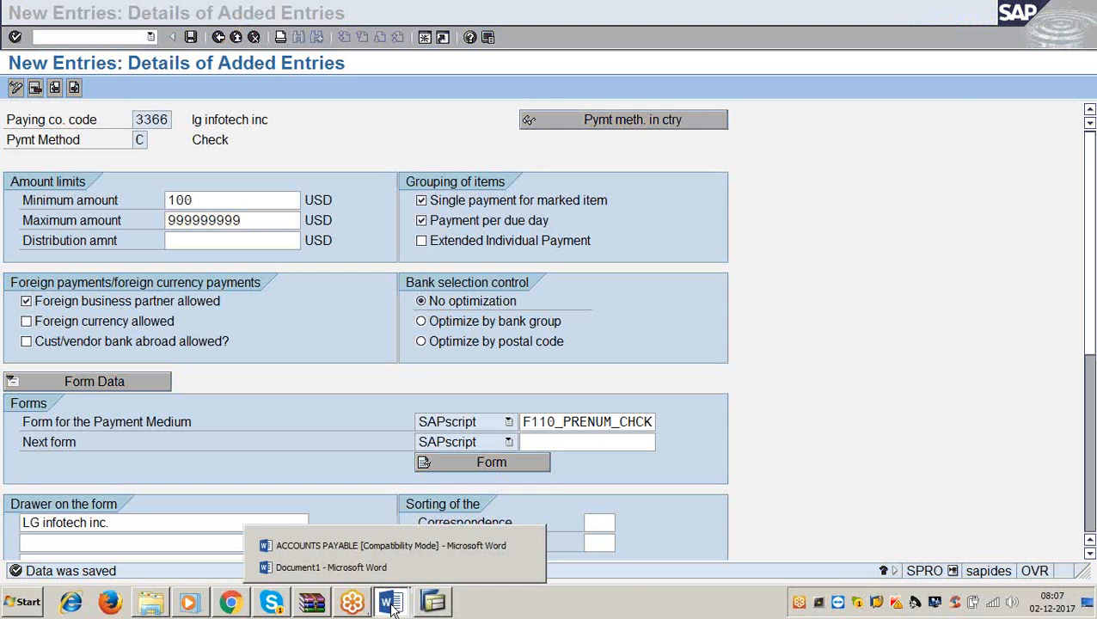
{"action": "left_click", "coordinate": [391, 546]}
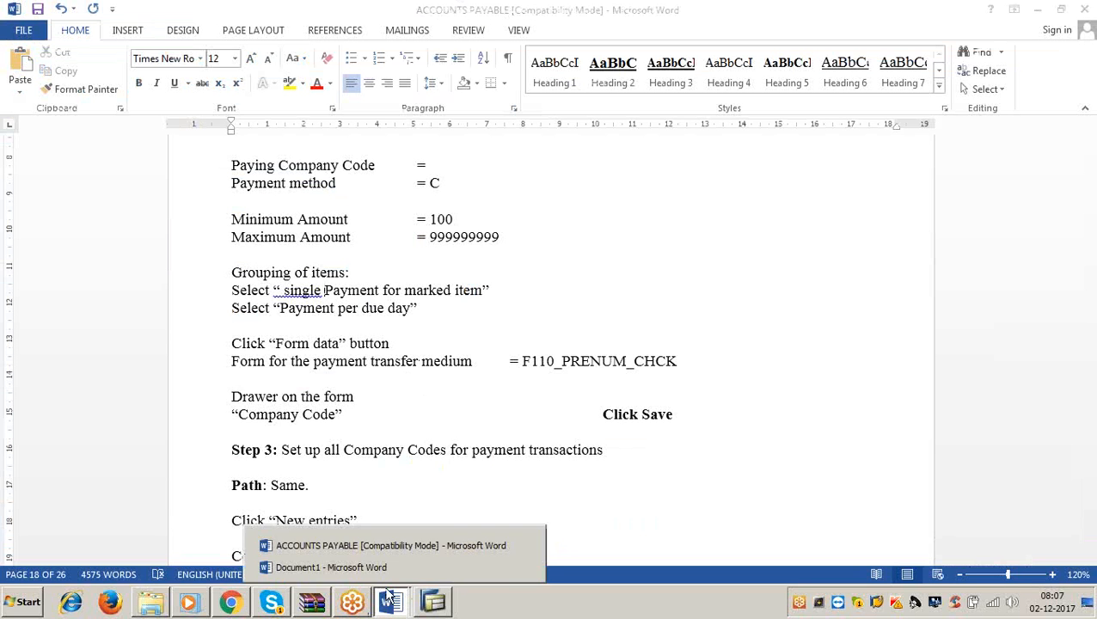
{"action": "left_click", "coordinate": [389, 569]}
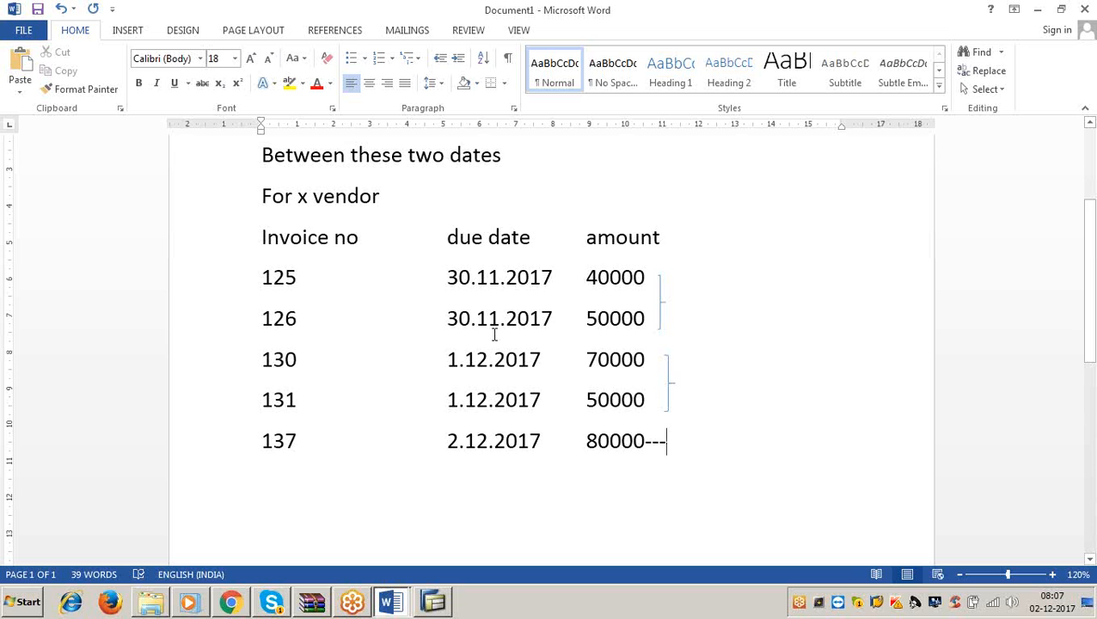
{"action": "scroll", "coordinate": [494, 335], "scroll_direction": "up", "scroll_amount": 1}
{"action": "scroll", "coordinate": [494, 338], "scroll_direction": "up", "scroll_amount": 1}
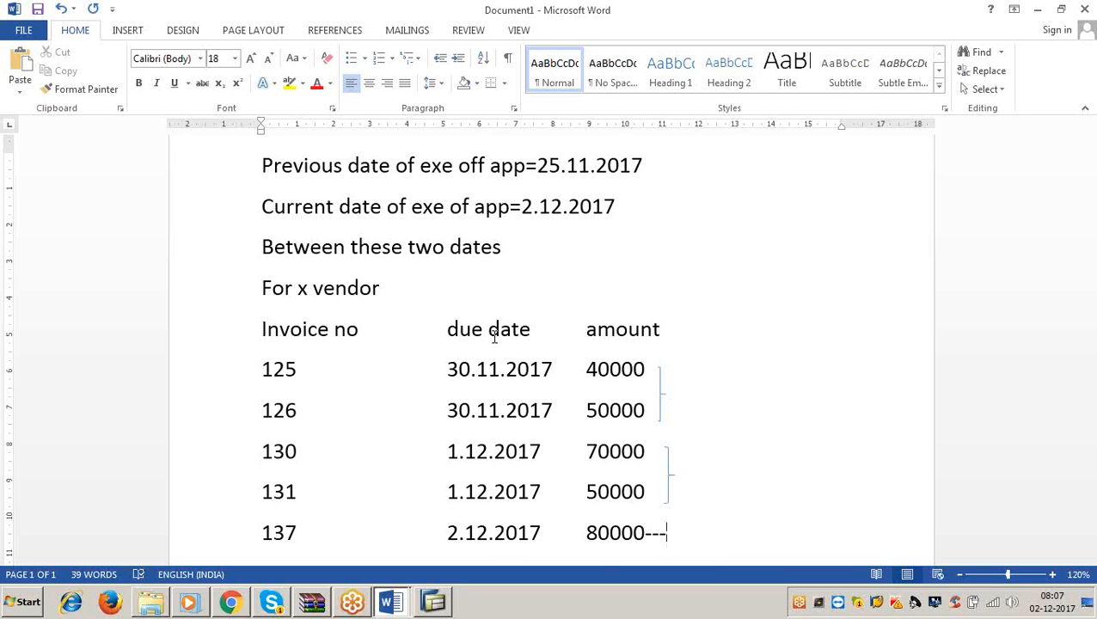
{"action": "right_click", "coordinate": [494, 337]}
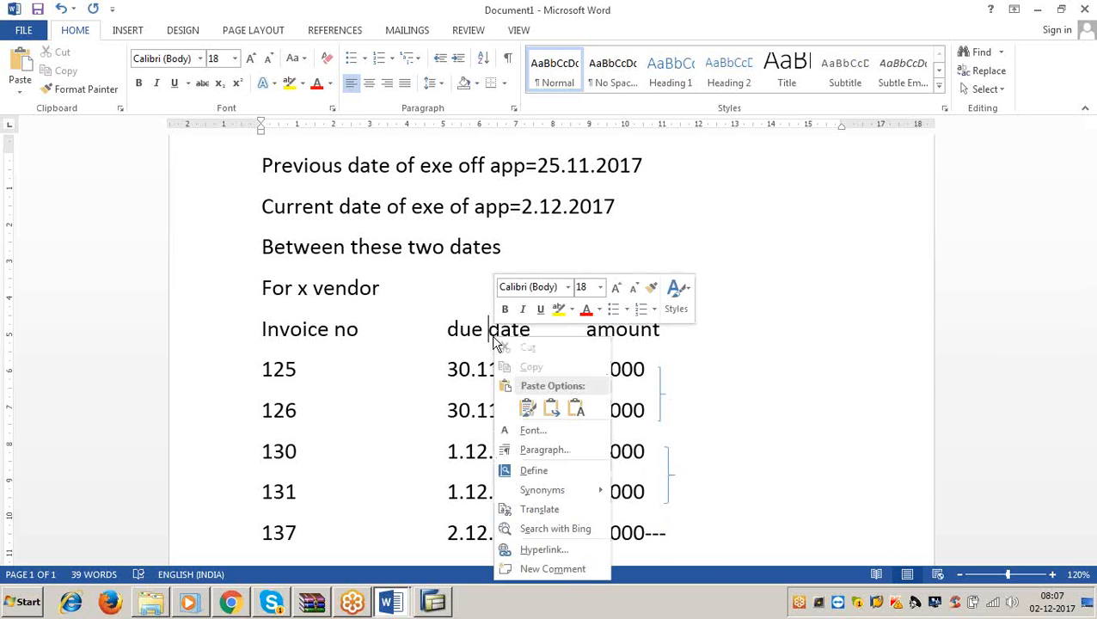
{"action": "left_click", "coordinate": [717, 394]}
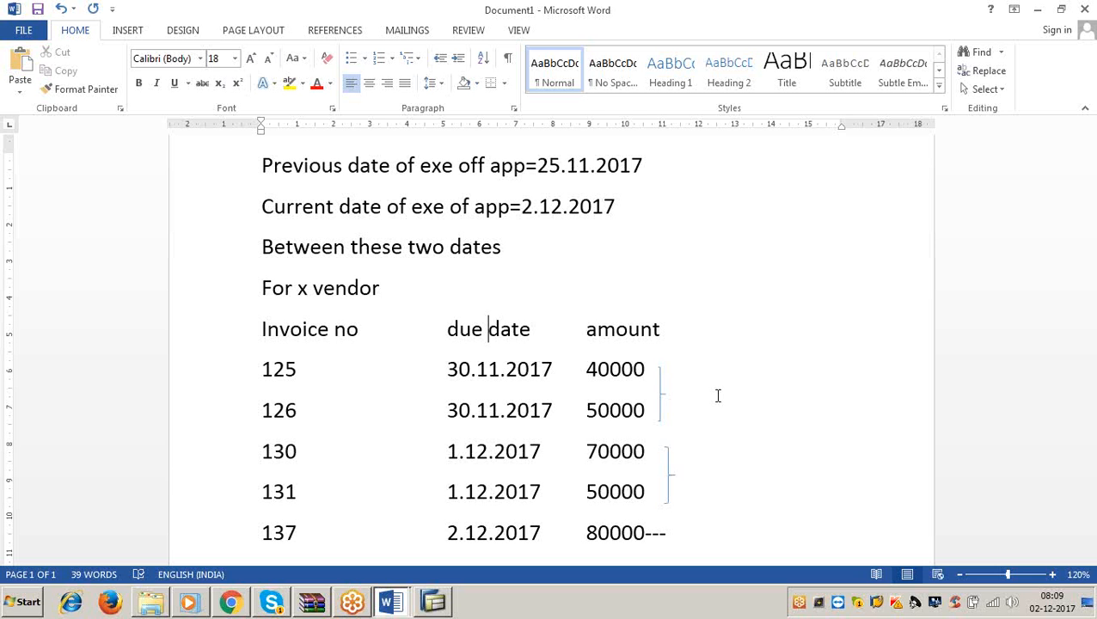
Step: Close the invoice example Document1 without saving its changes
{"action": "left_click", "coordinate": [1083, 10]}
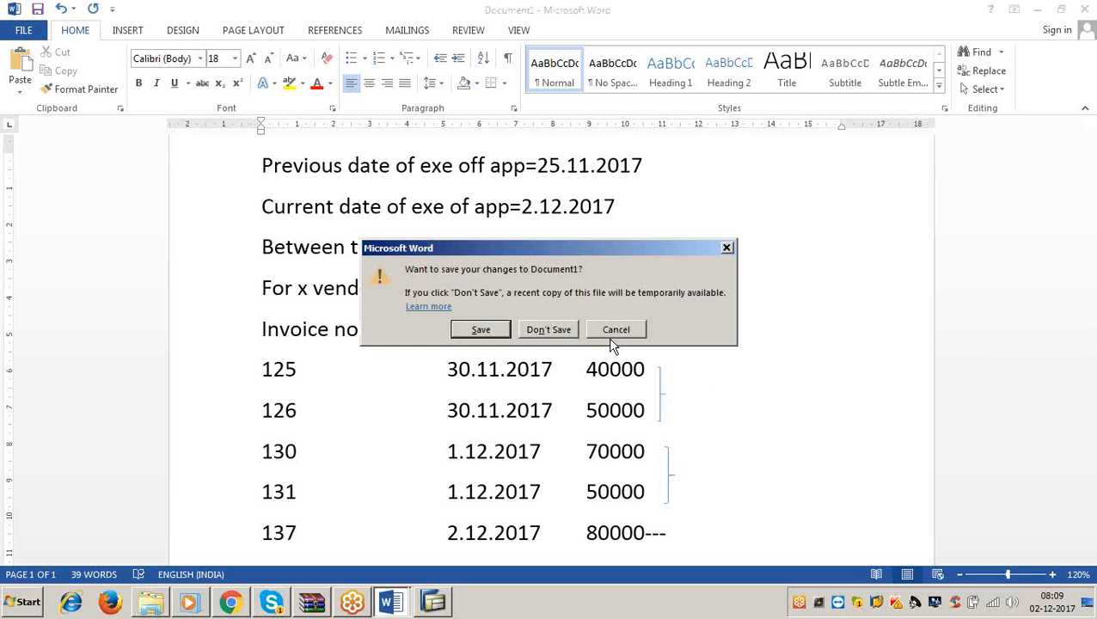
{"action": "left_click", "coordinate": [555, 332]}
{"action": "mouse_move", "coordinate": [387, 607]}
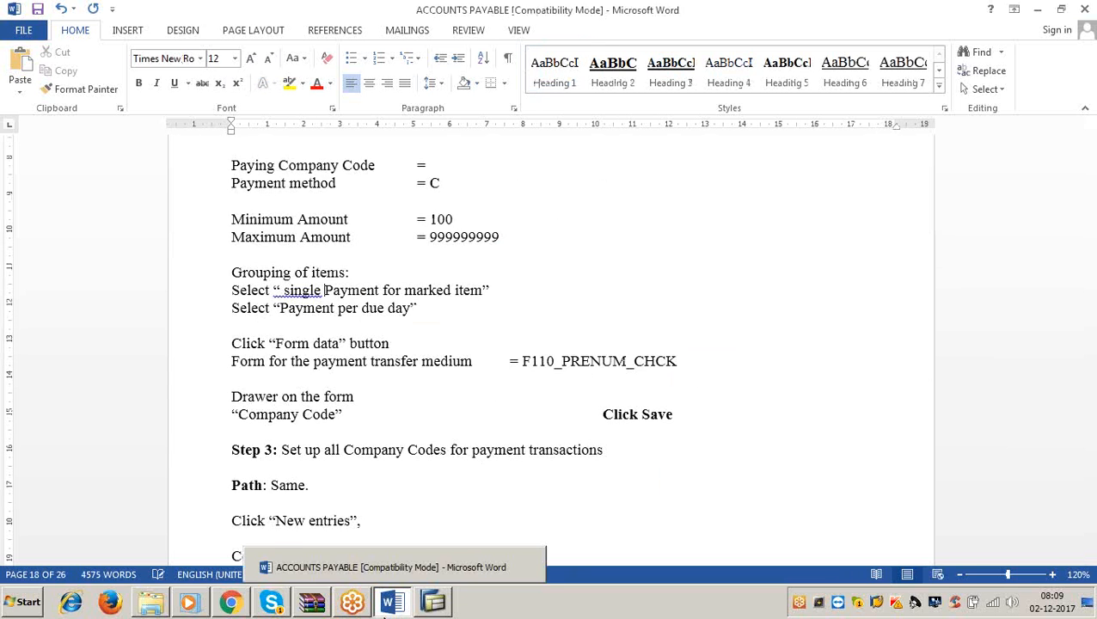
Step: In SAP, review the drawer text and payment medium form of payment method C, and save the company code entry
{"action": "left_click", "coordinate": [434, 602]}
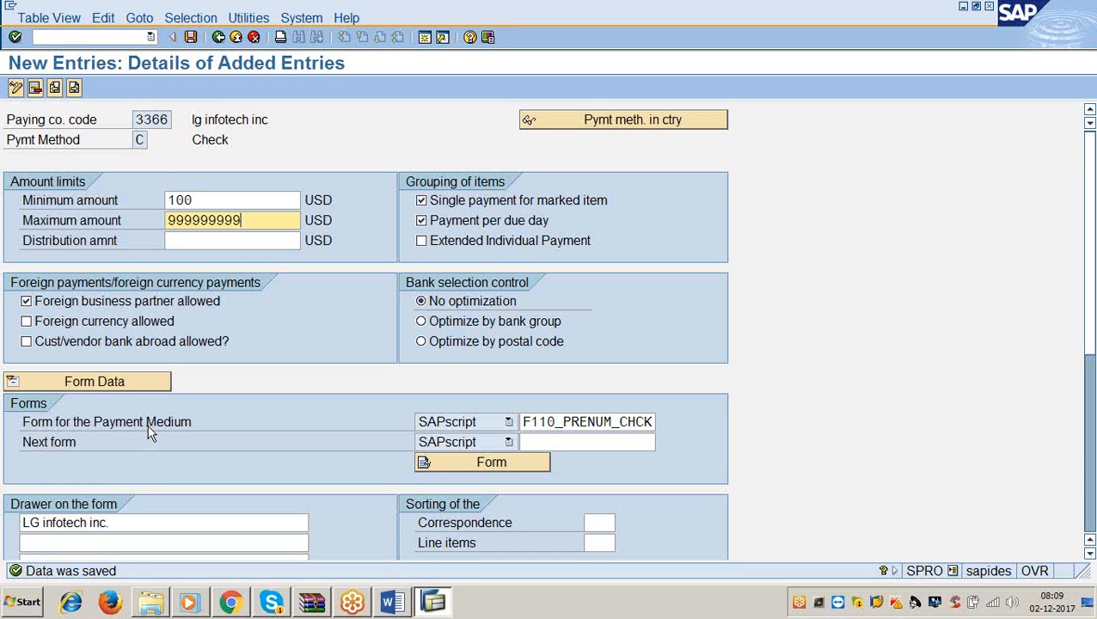
{"action": "scroll", "coordinate": [146, 425], "scroll_direction": "down", "scroll_amount": 1}
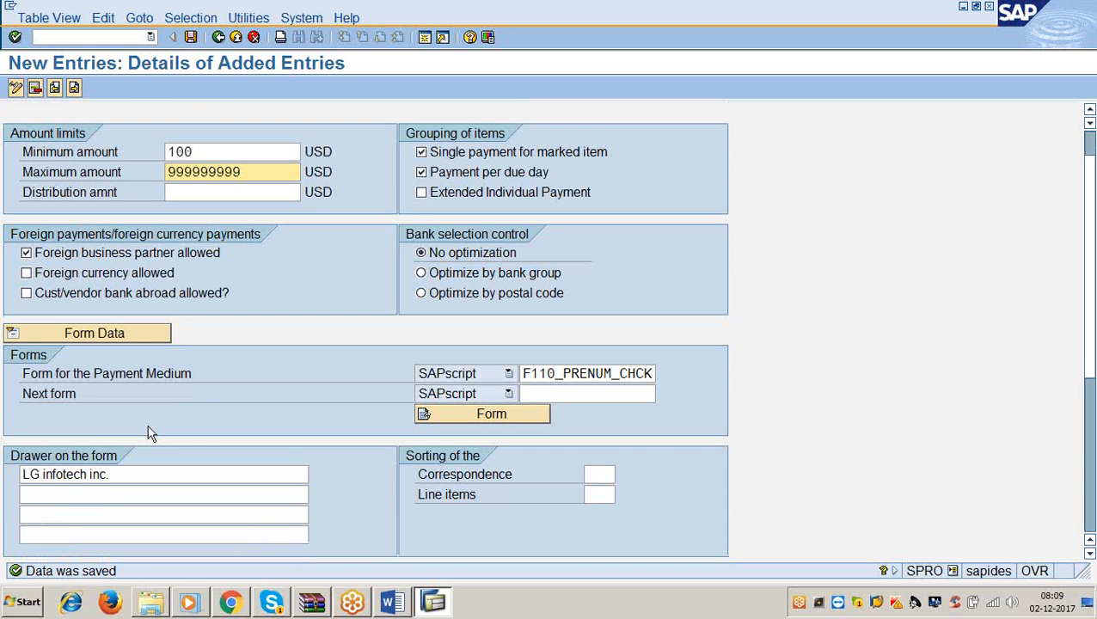
{"action": "left_click", "coordinate": [123, 475]}
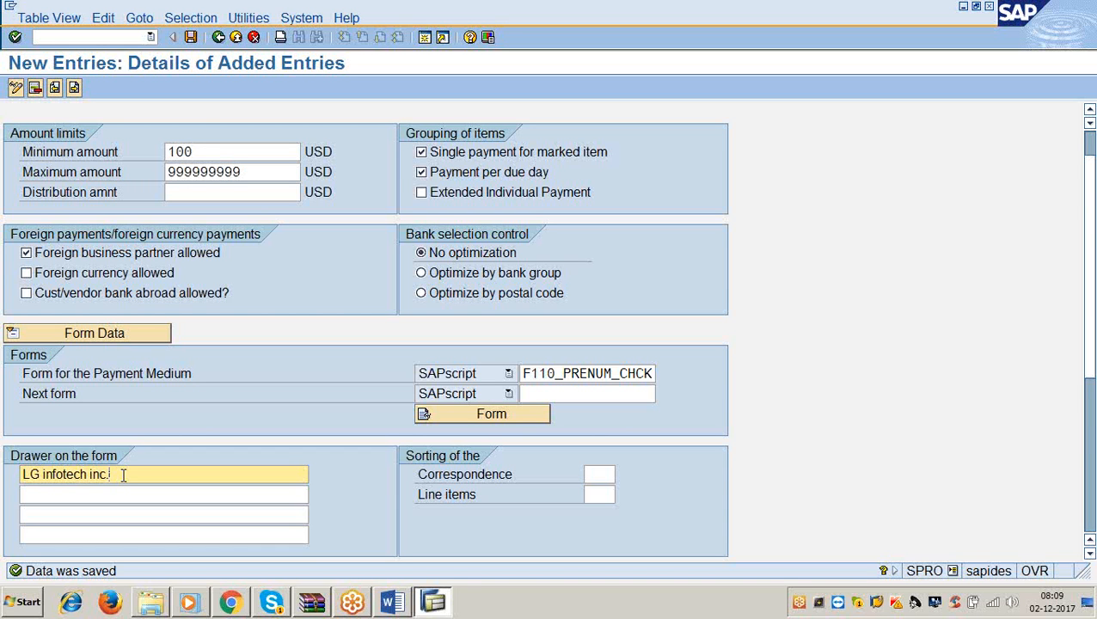
{"action": "left_click_drag", "start_coordinate": [123, 475], "coordinate": [3, 470]}
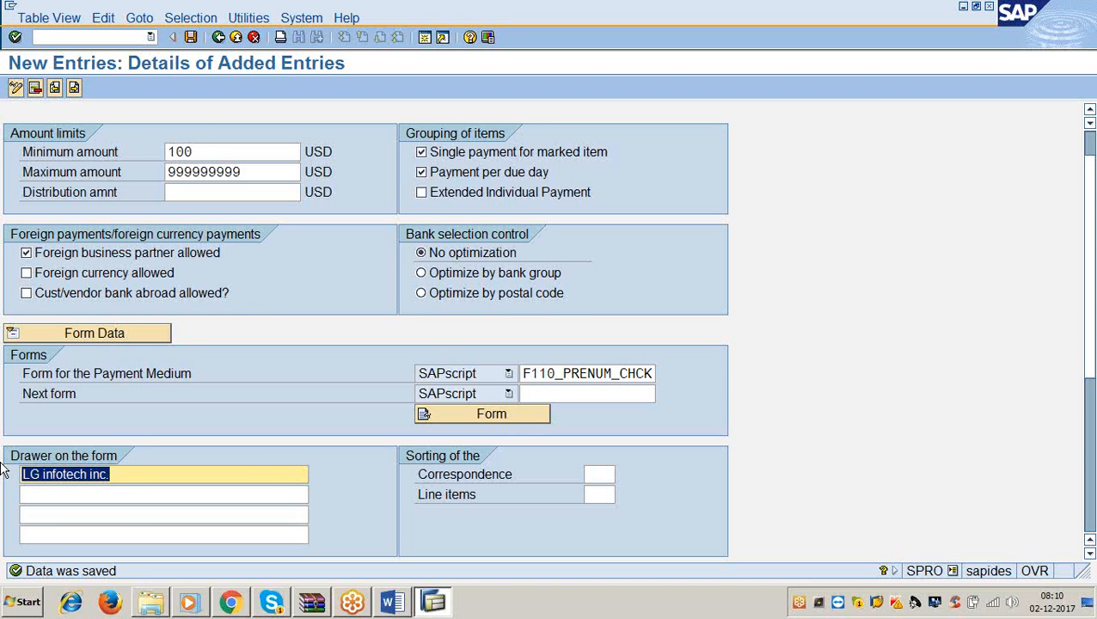
{"action": "left_click", "coordinate": [149, 480]}
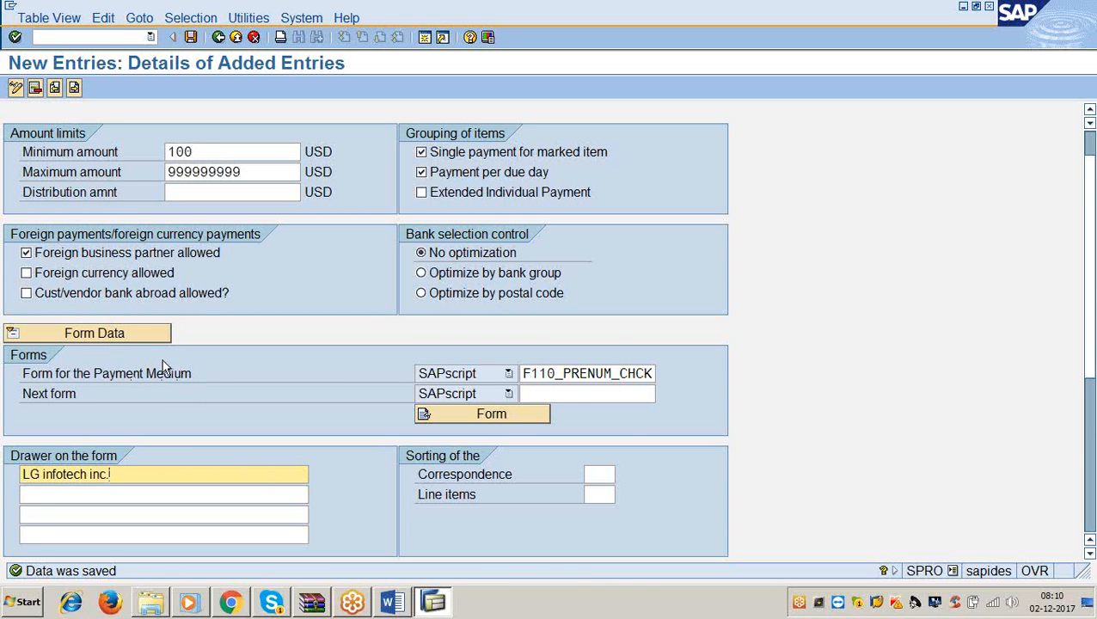
{"action": "left_click", "coordinate": [522, 373]}
{"action": "left_click_drag", "start_coordinate": [523, 373], "coordinate": [698, 373]}
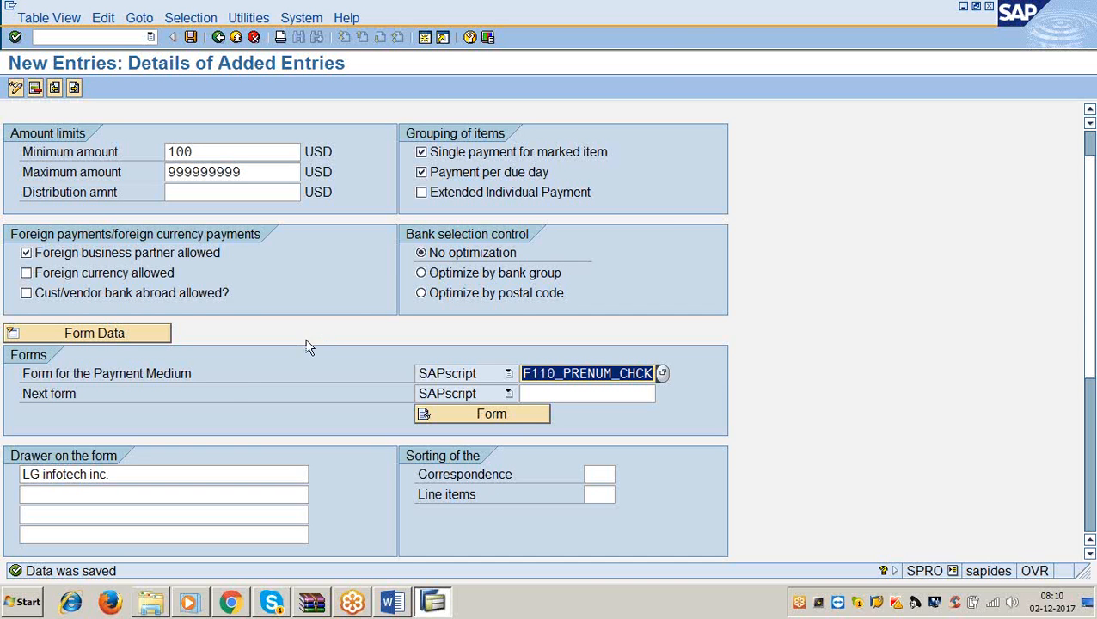
{"action": "left_click", "coordinate": [216, 375]}
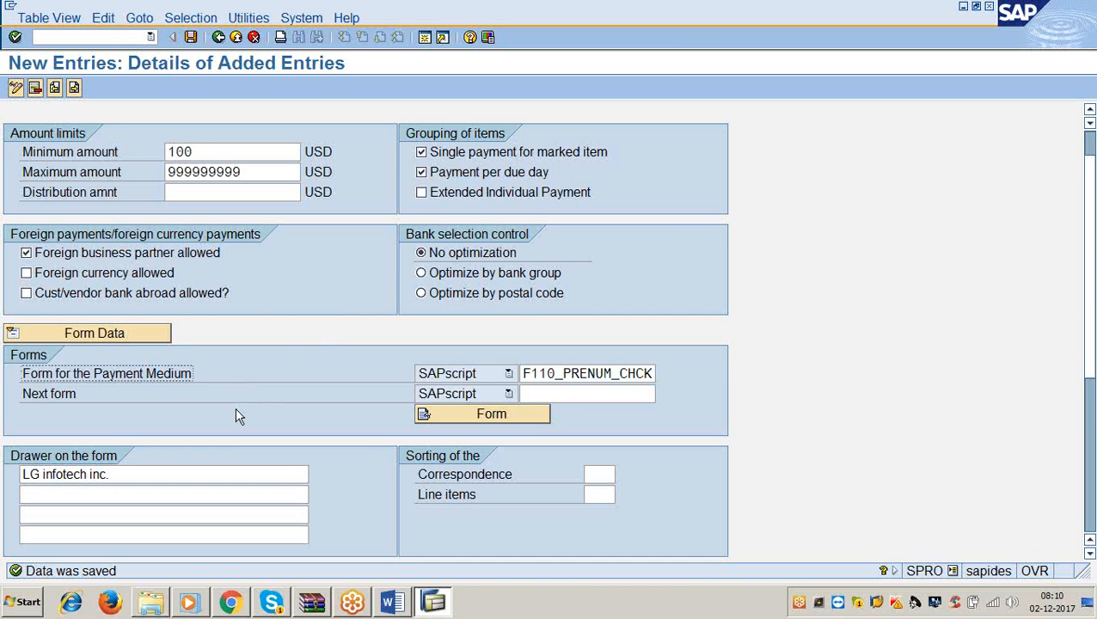
{"action": "left_click", "coordinate": [191, 37]}
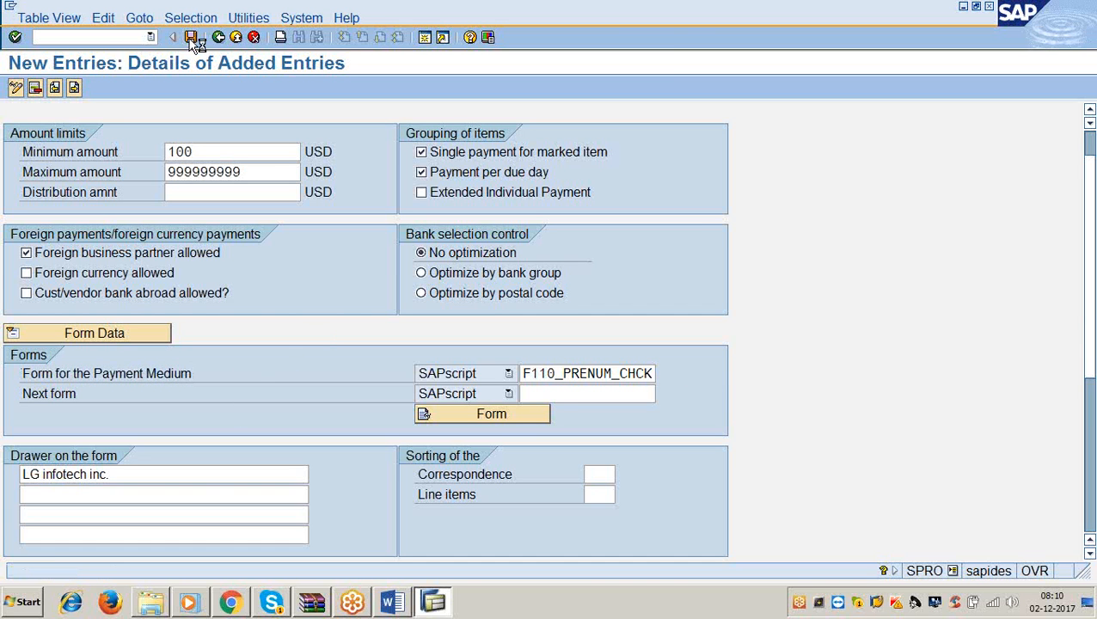
Step: Switch to Word, check the Step 3 instructions in the ACCOUNTS PAYABLE notes, and close the document without saving
{"action": "left_click", "coordinate": [397, 609]}
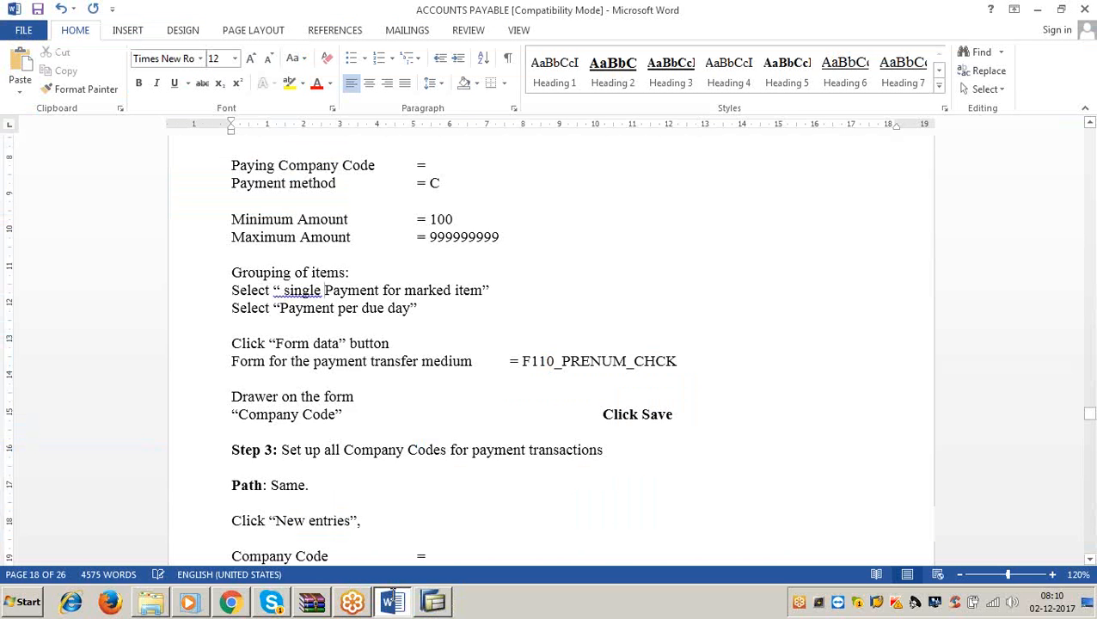
{"action": "scroll", "coordinate": [355, 381], "scroll_direction": "down", "scroll_amount": 5}
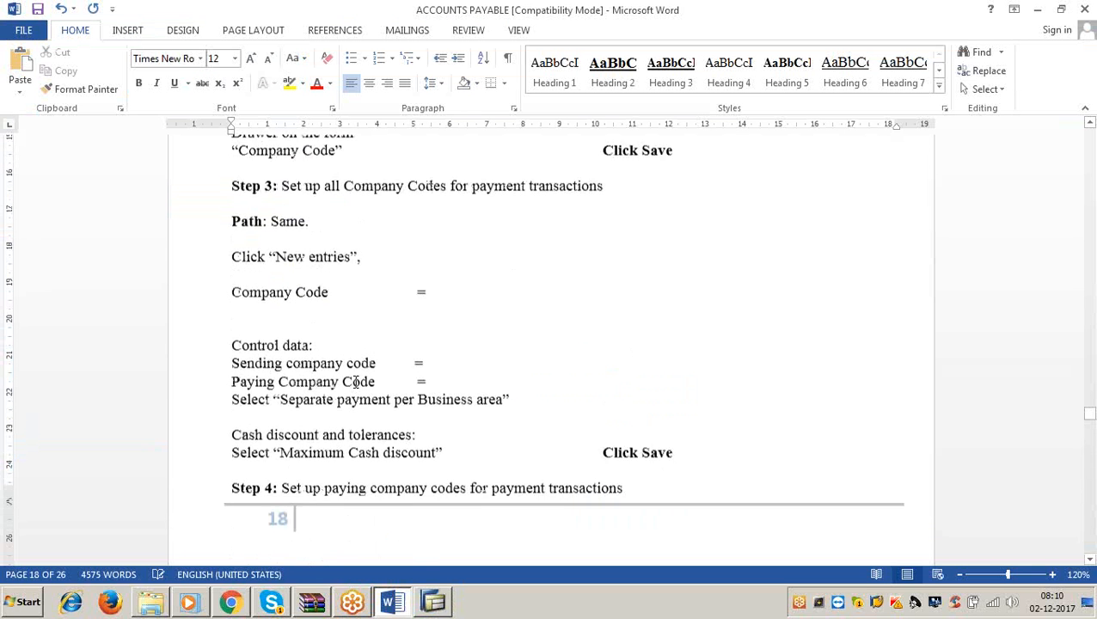
{"action": "left_click", "coordinate": [1086, 10]}
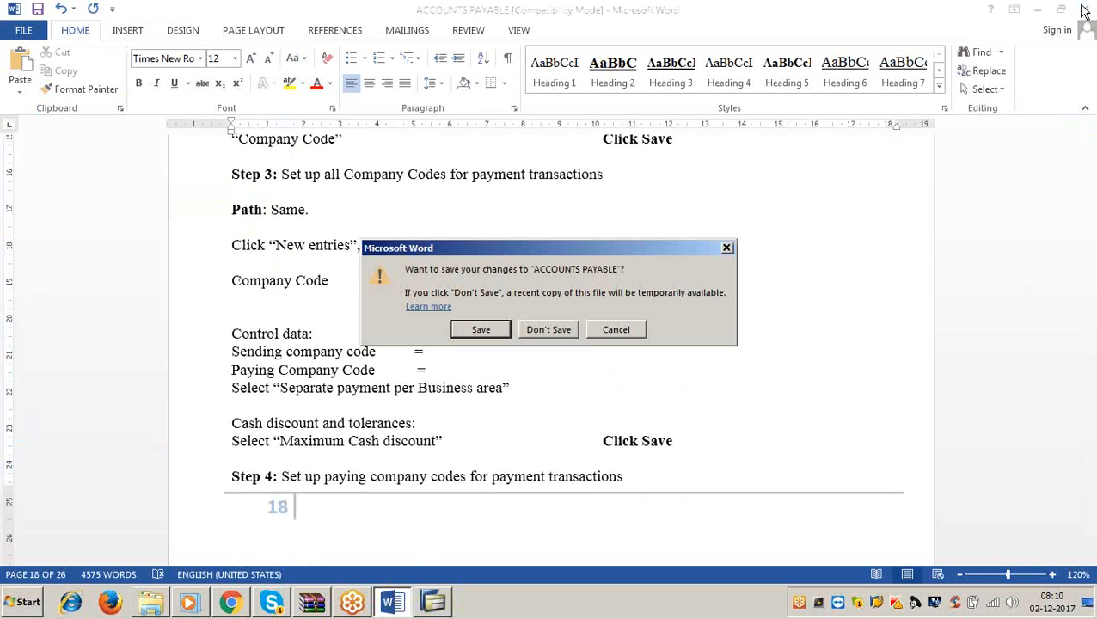
{"action": "left_click", "coordinate": [547, 332]}
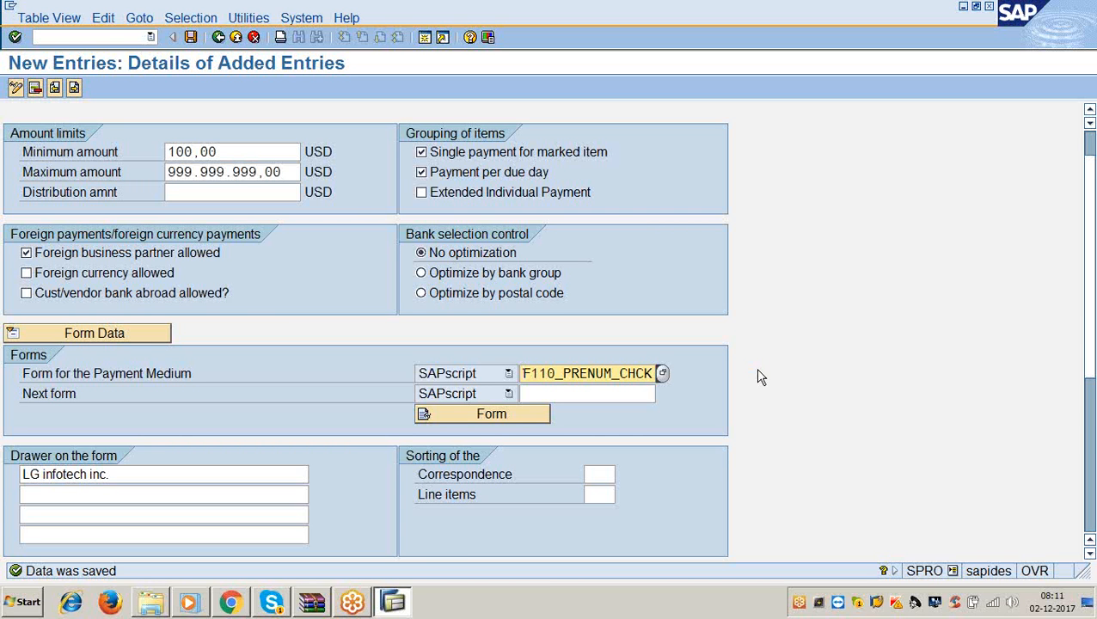
{"action": "left_click", "coordinate": [1074, 257]}
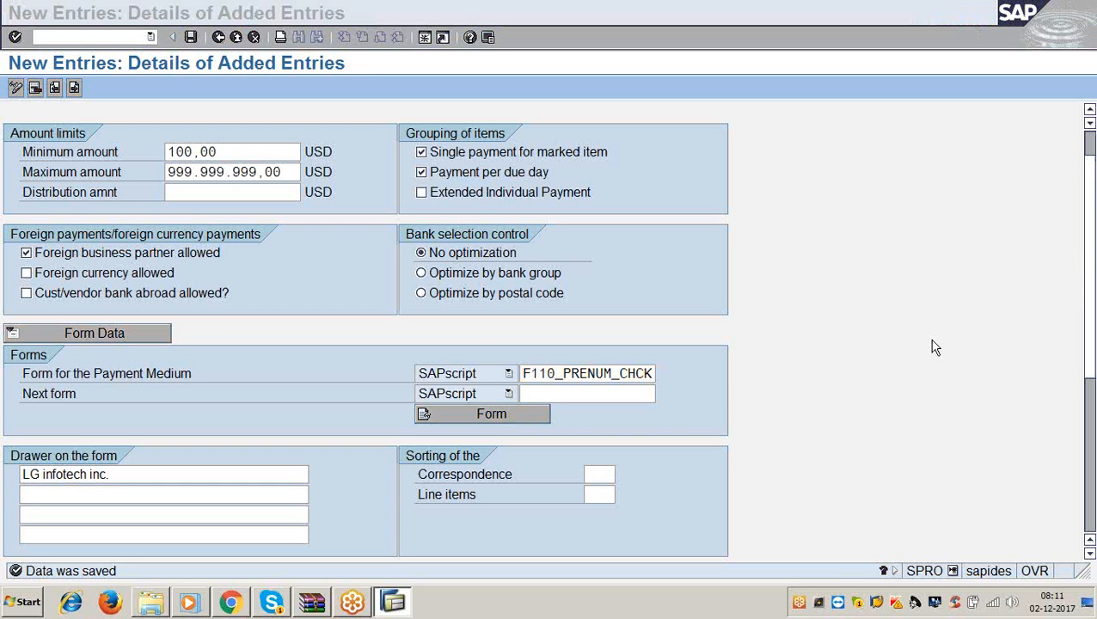
{"action": "left_click", "coordinate": [859, 428]}
{"action": "left_click", "coordinate": [801, 466]}
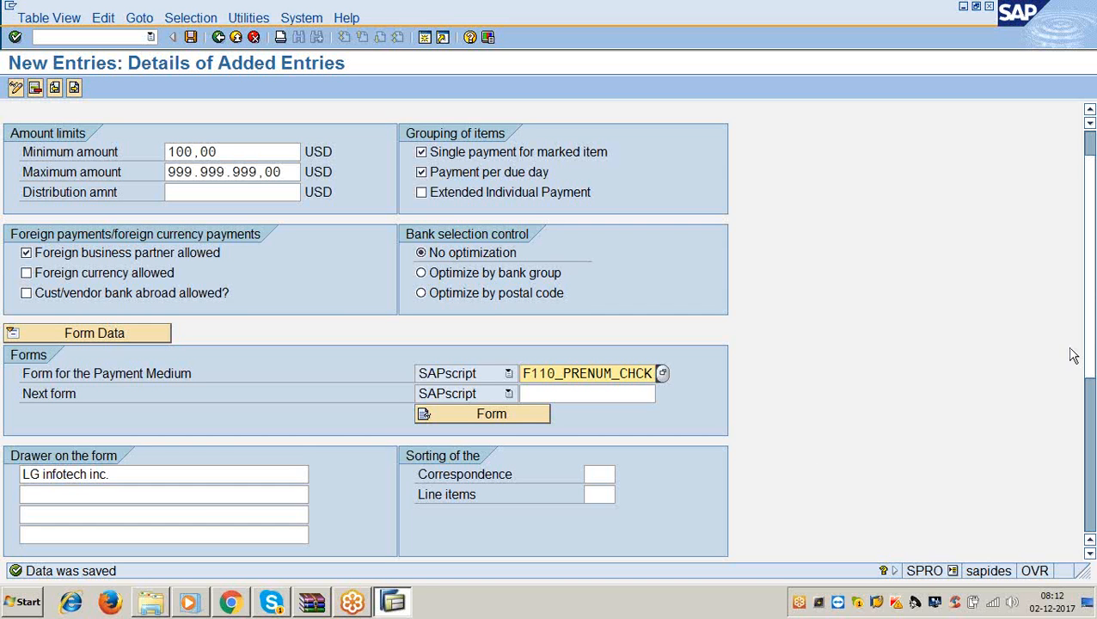
{"action": "left_click", "coordinate": [1093, 299]}
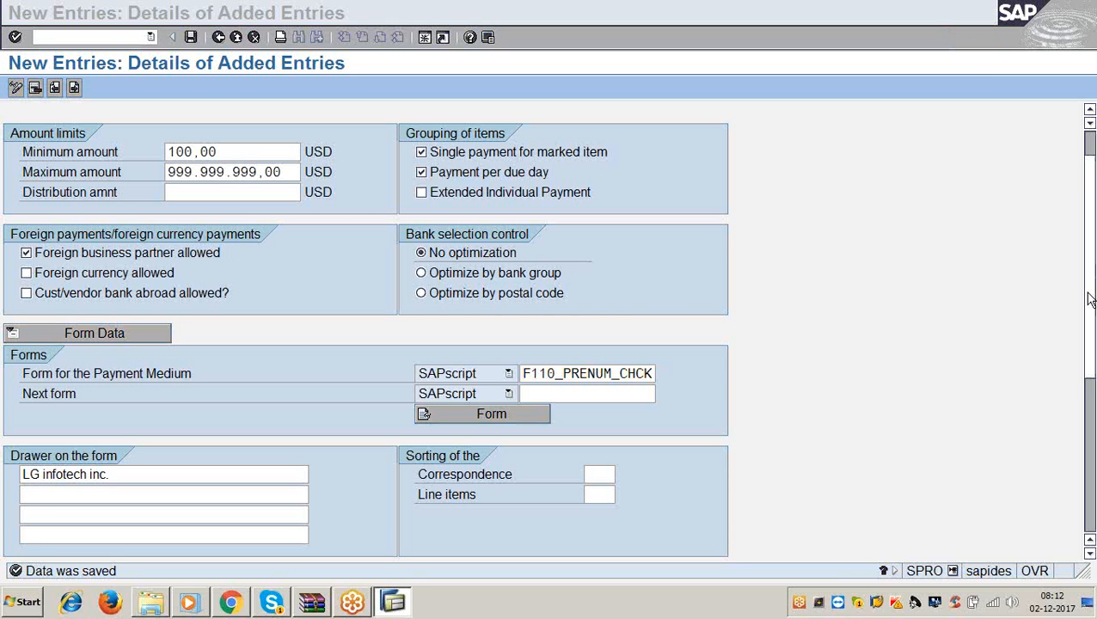
{"action": "left_click", "coordinate": [792, 458]}
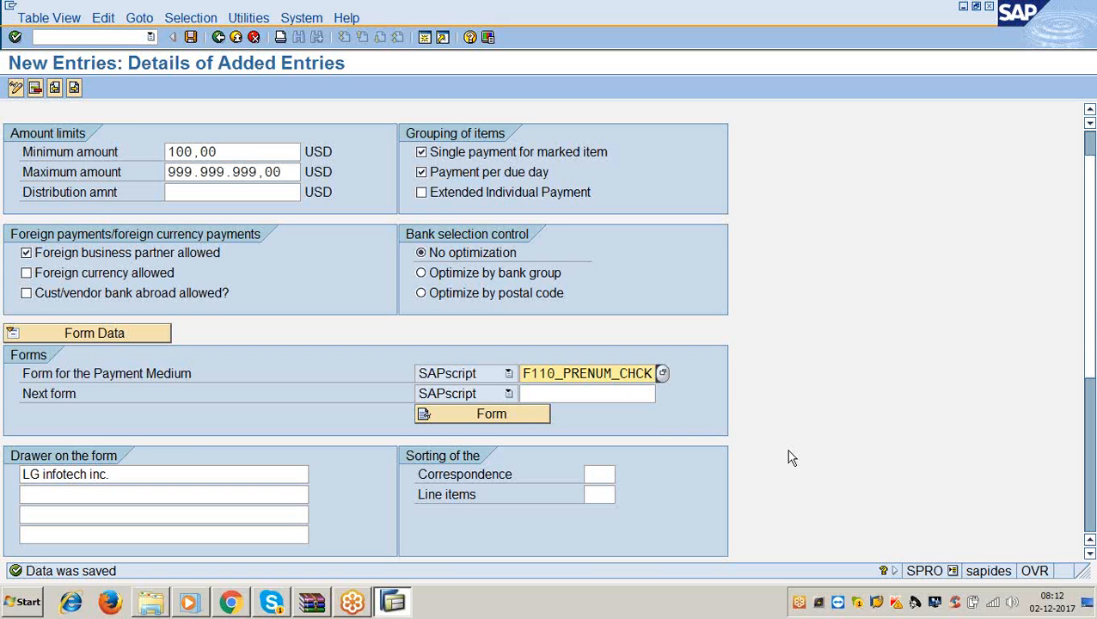
{"action": "right_click", "coordinate": [792, 459]}
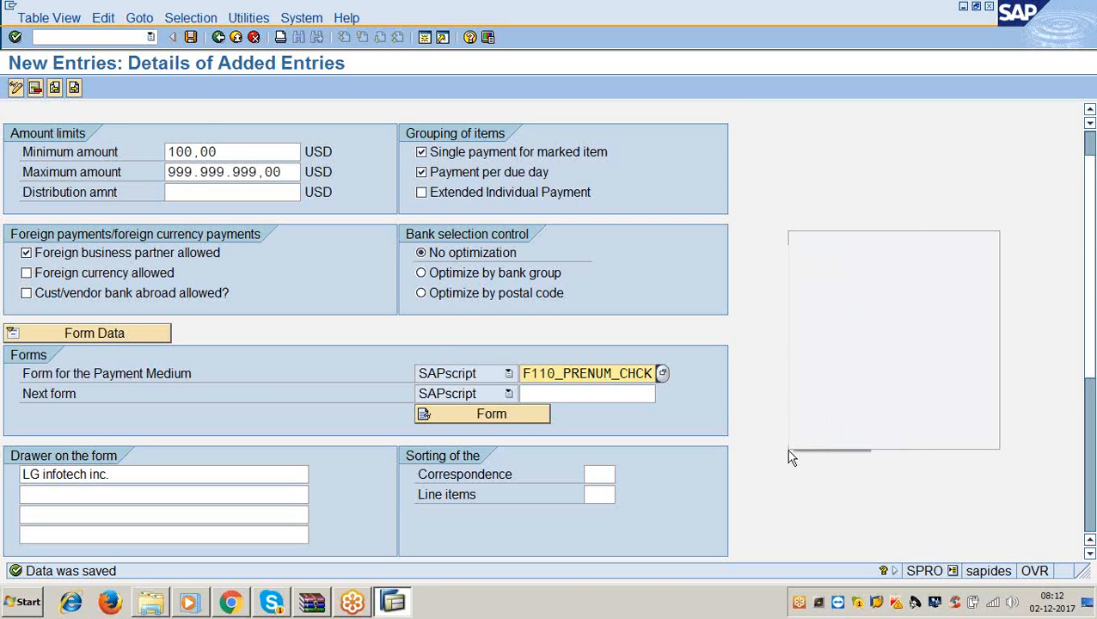
{"action": "left_click", "coordinate": [763, 479]}
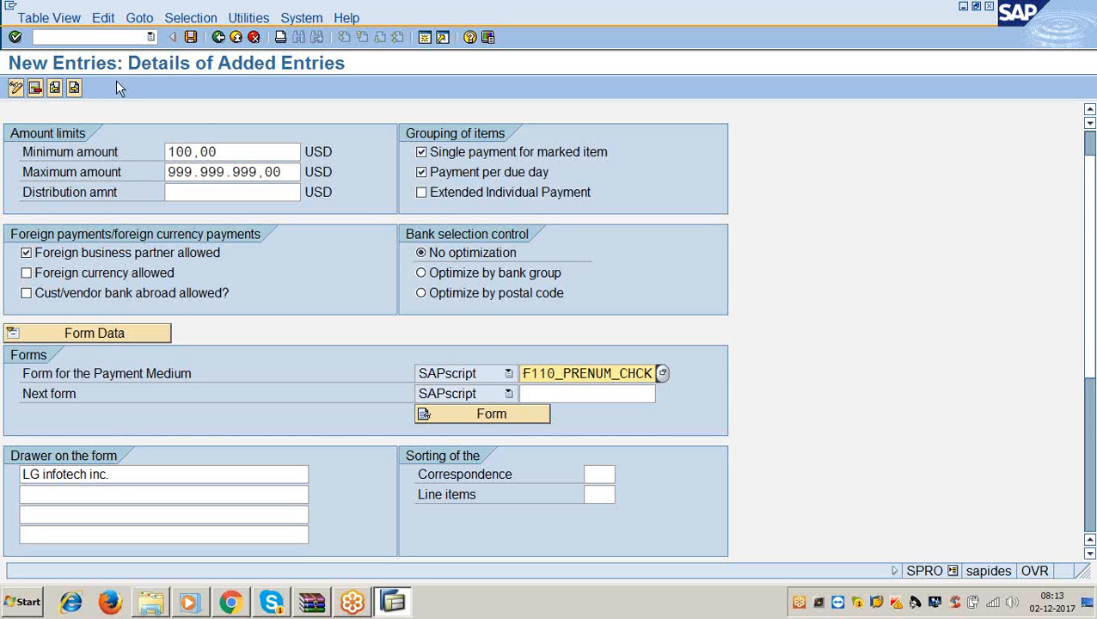
Step: Start transaction FS00 and open the control data of the advances to vendors G/L account in company code 3366 for changing
{"action": "left_click", "coordinate": [77, 38]}
{"action": "type", "text": "/nfs00"}
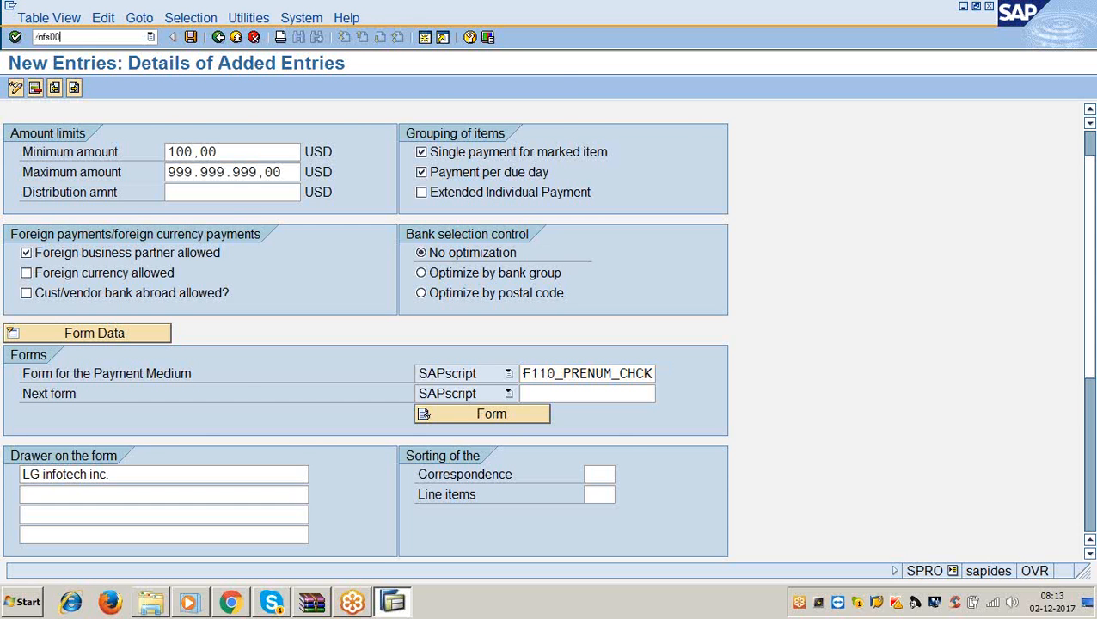
{"action": "key", "text": "Return"}
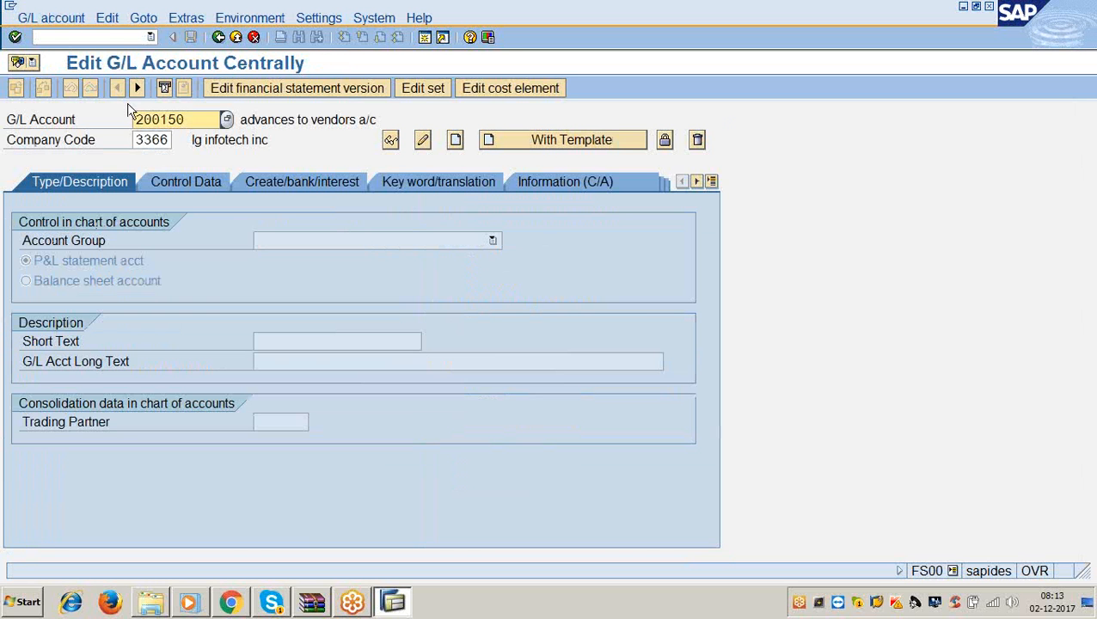
{"action": "left_click", "coordinate": [51, 21]}
{"action": "left_click", "coordinate": [54, 91]}
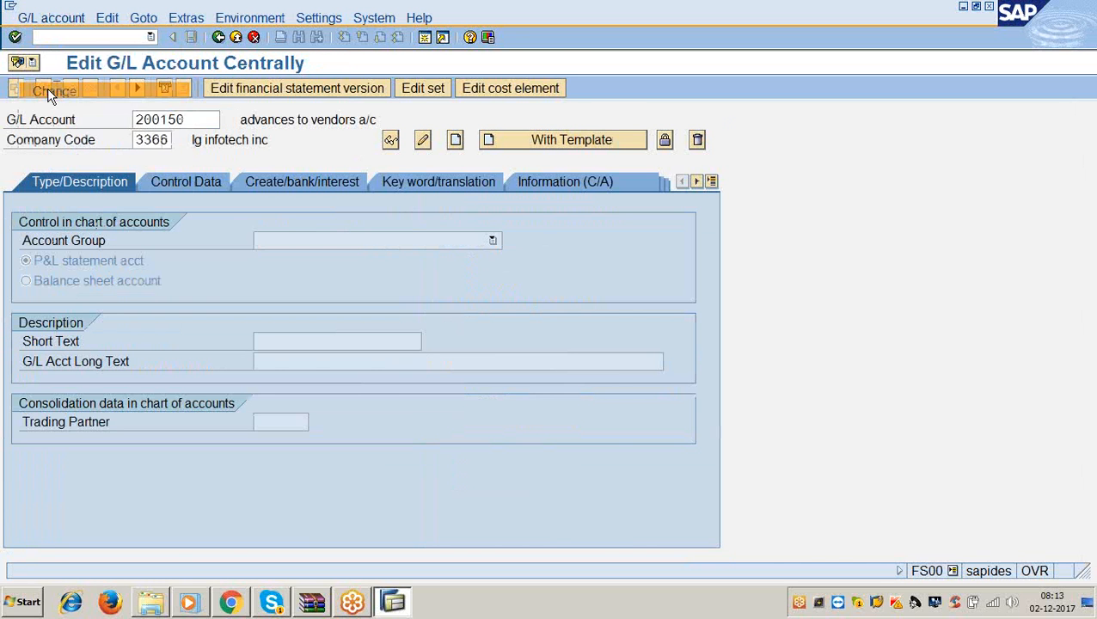
{"action": "left_click", "coordinate": [189, 183]}
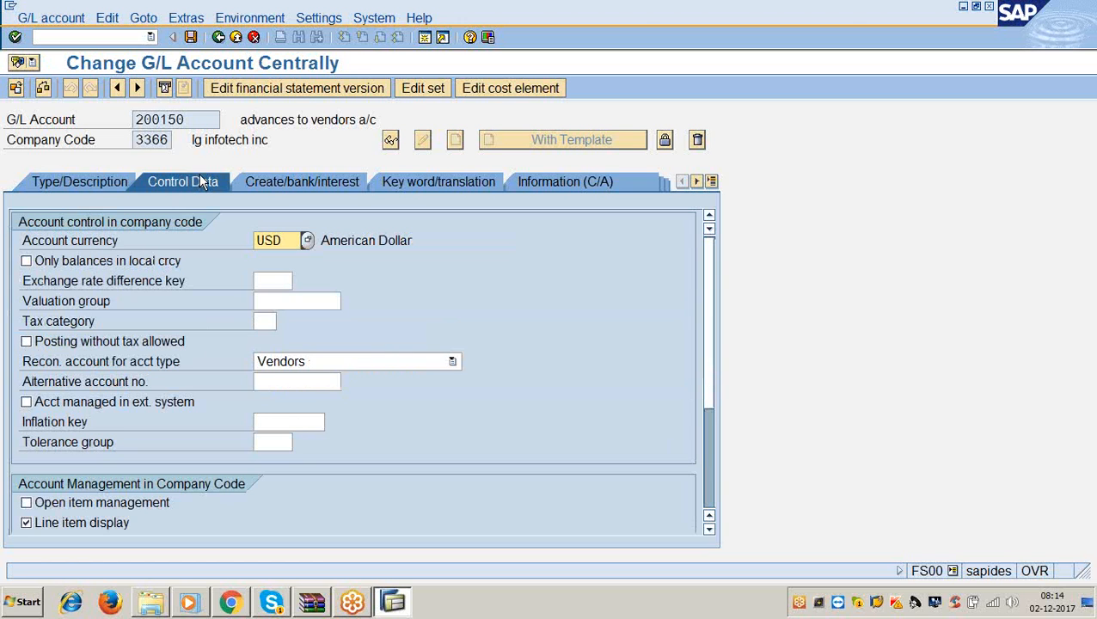
Step: Try 100200 as the alternative account number of the advances to vendors account, and clear the entry again
{"action": "left_click", "coordinate": [276, 382]}
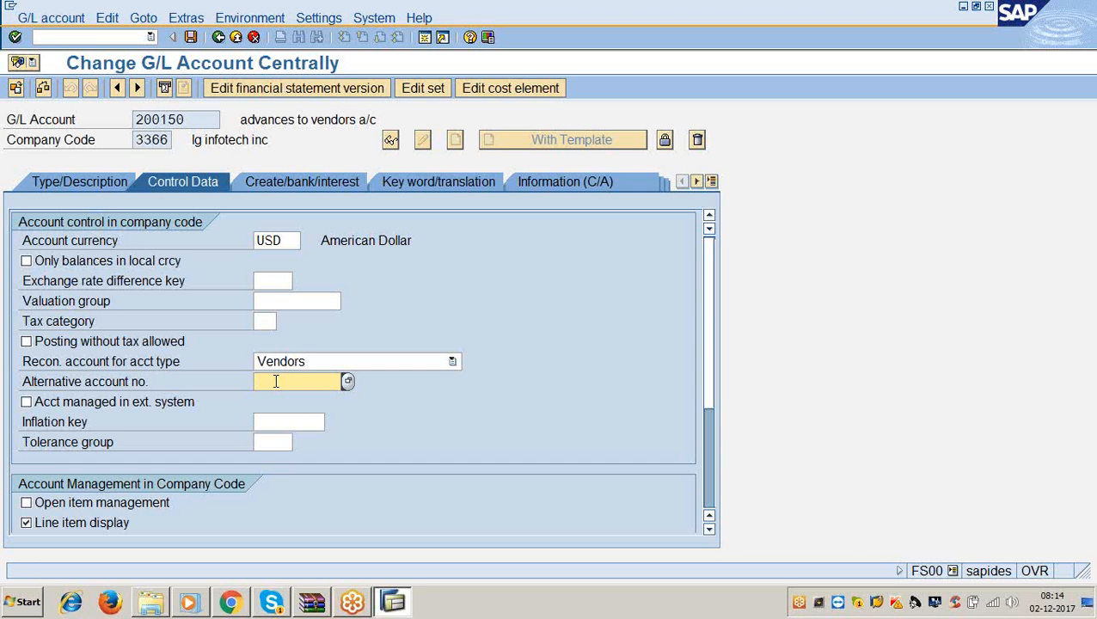
{"action": "left_click", "coordinate": [199, 115]}
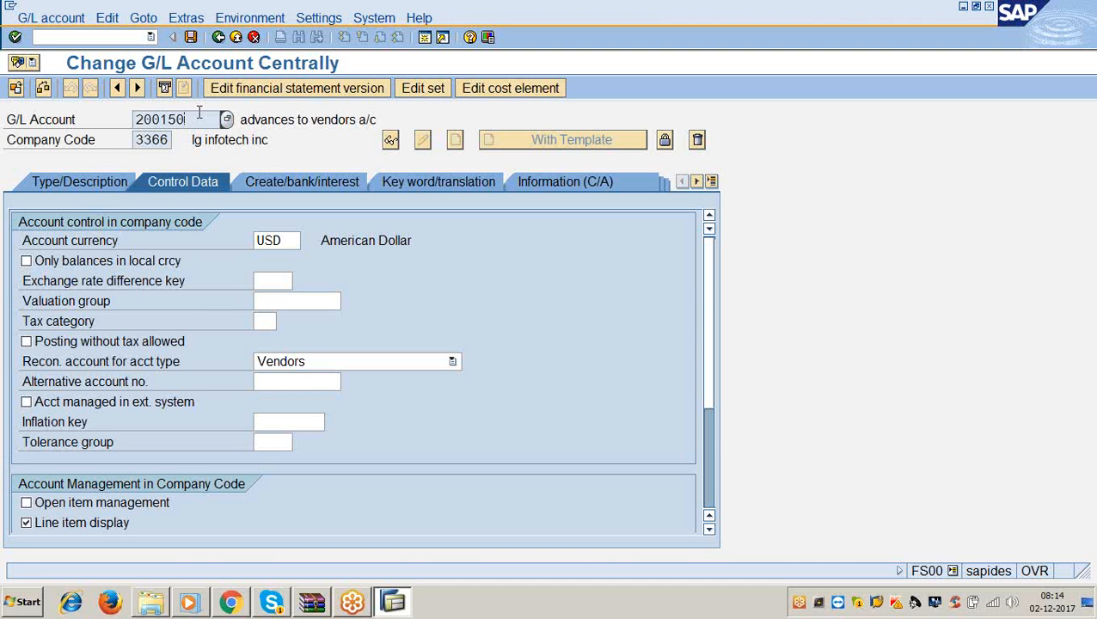
{"action": "left_click", "coordinate": [299, 381]}
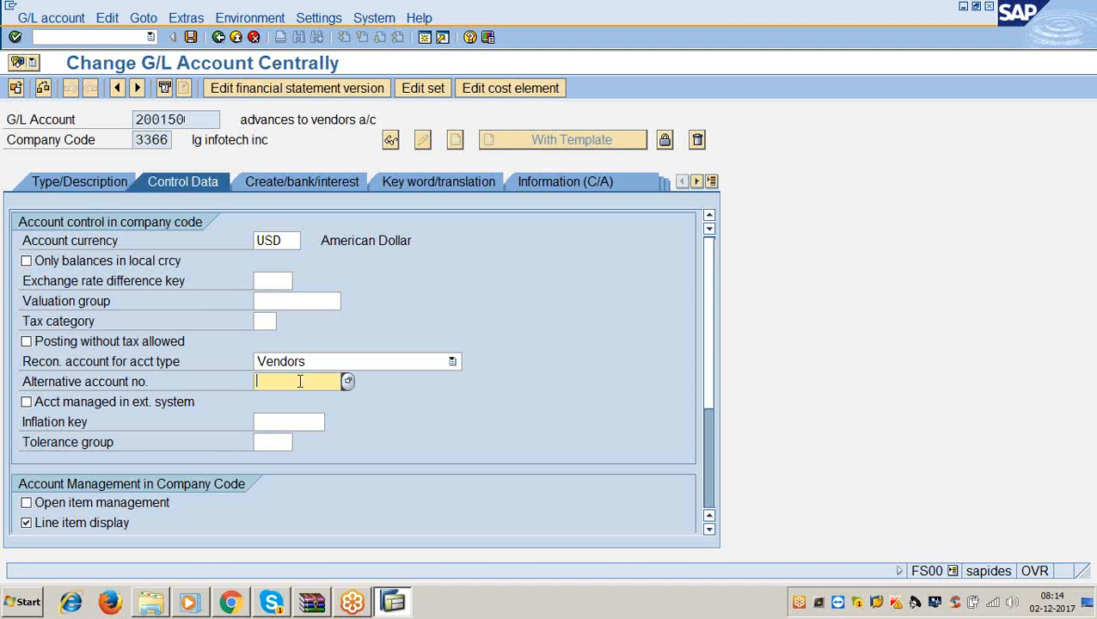
{"action": "type", "text": "100200"}
{"action": "key", "text": "BackSpace"}
{"action": "key", "text": "BackSpace"}
{"action": "key", "text": "BackSpace"}
{"action": "key", "text": "BackSpace"}
{"action": "key", "text": "BackSpace"}
{"action": "key", "text": "BackSpace"}
{"action": "left_click", "coordinate": [916, 32]}
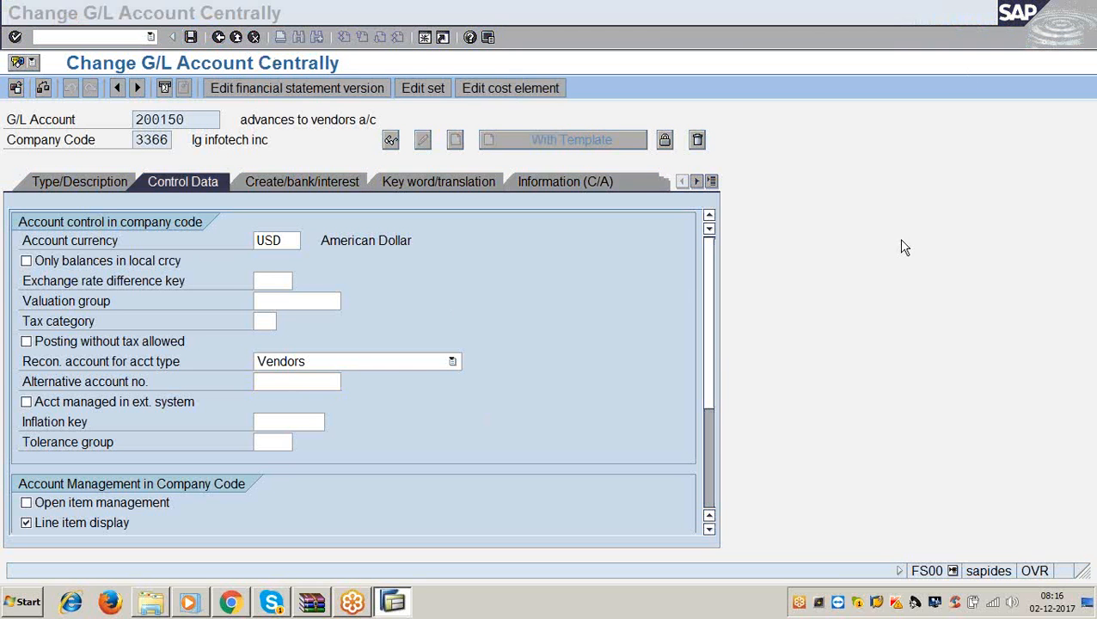